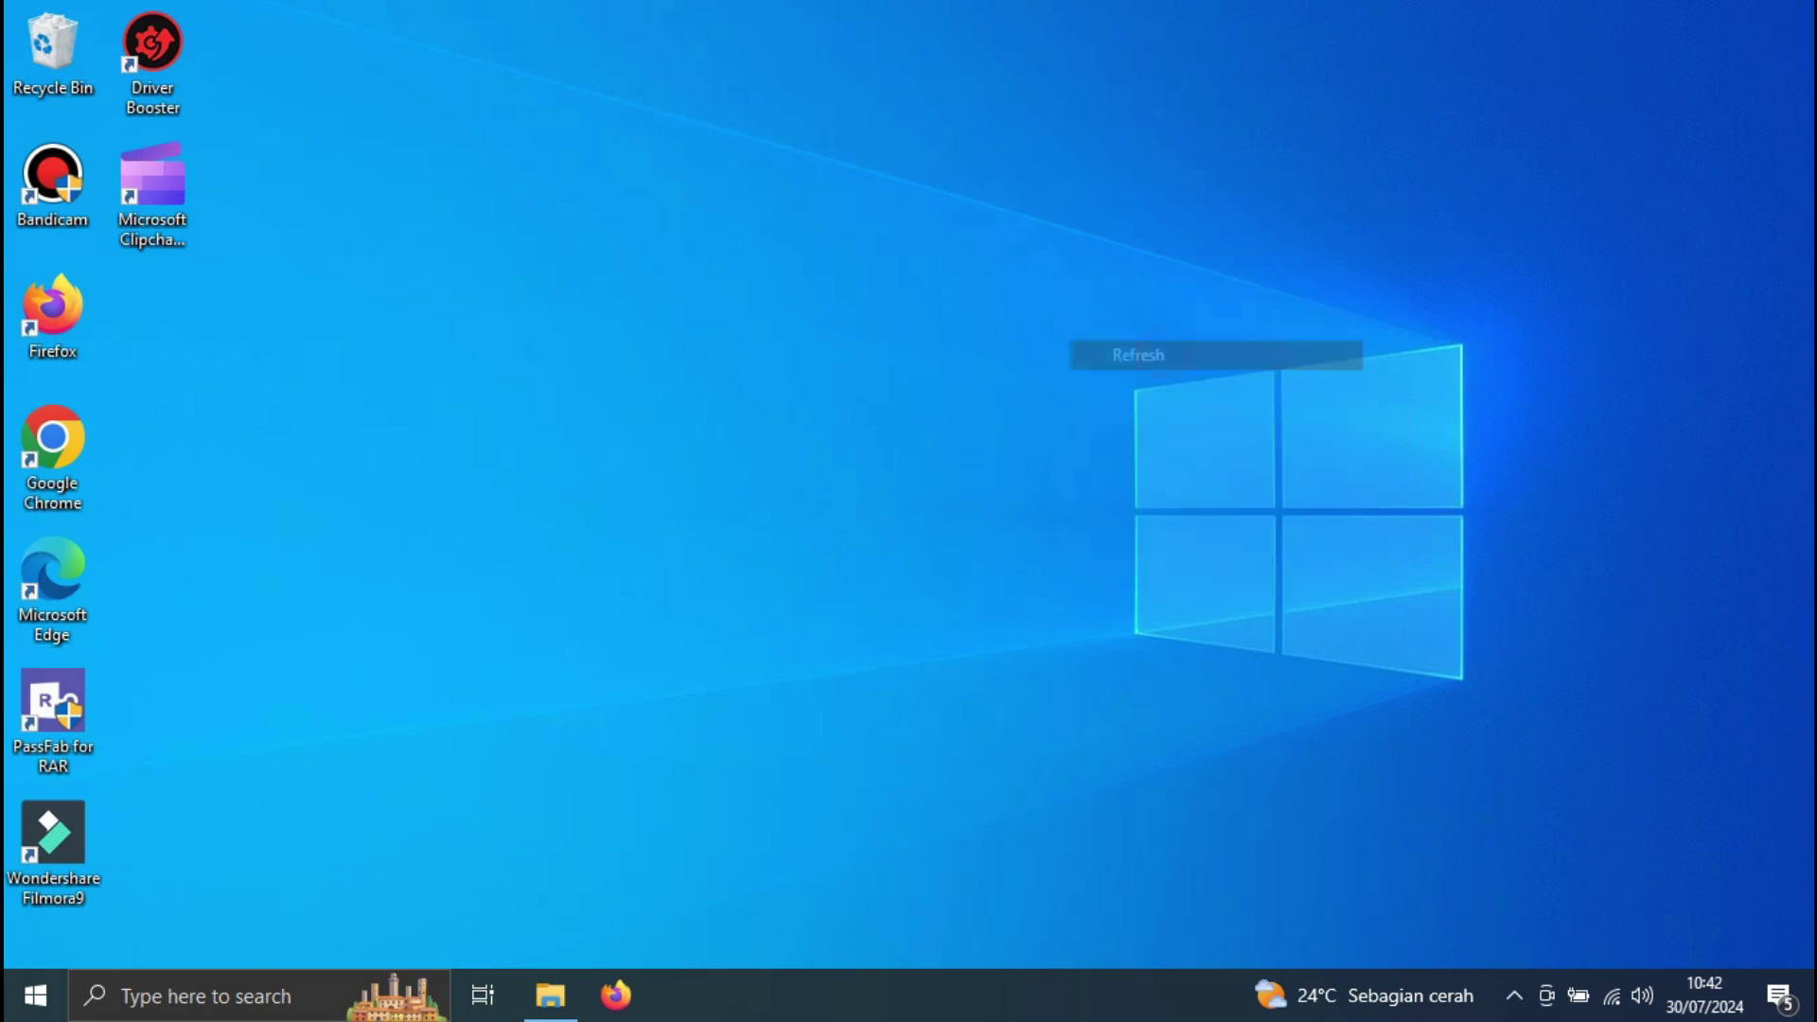
# Refresh the empty desktop repeatedly and sweep a selection across it
pyautogui.rightClick(826, 193)
pyautogui.press('e')
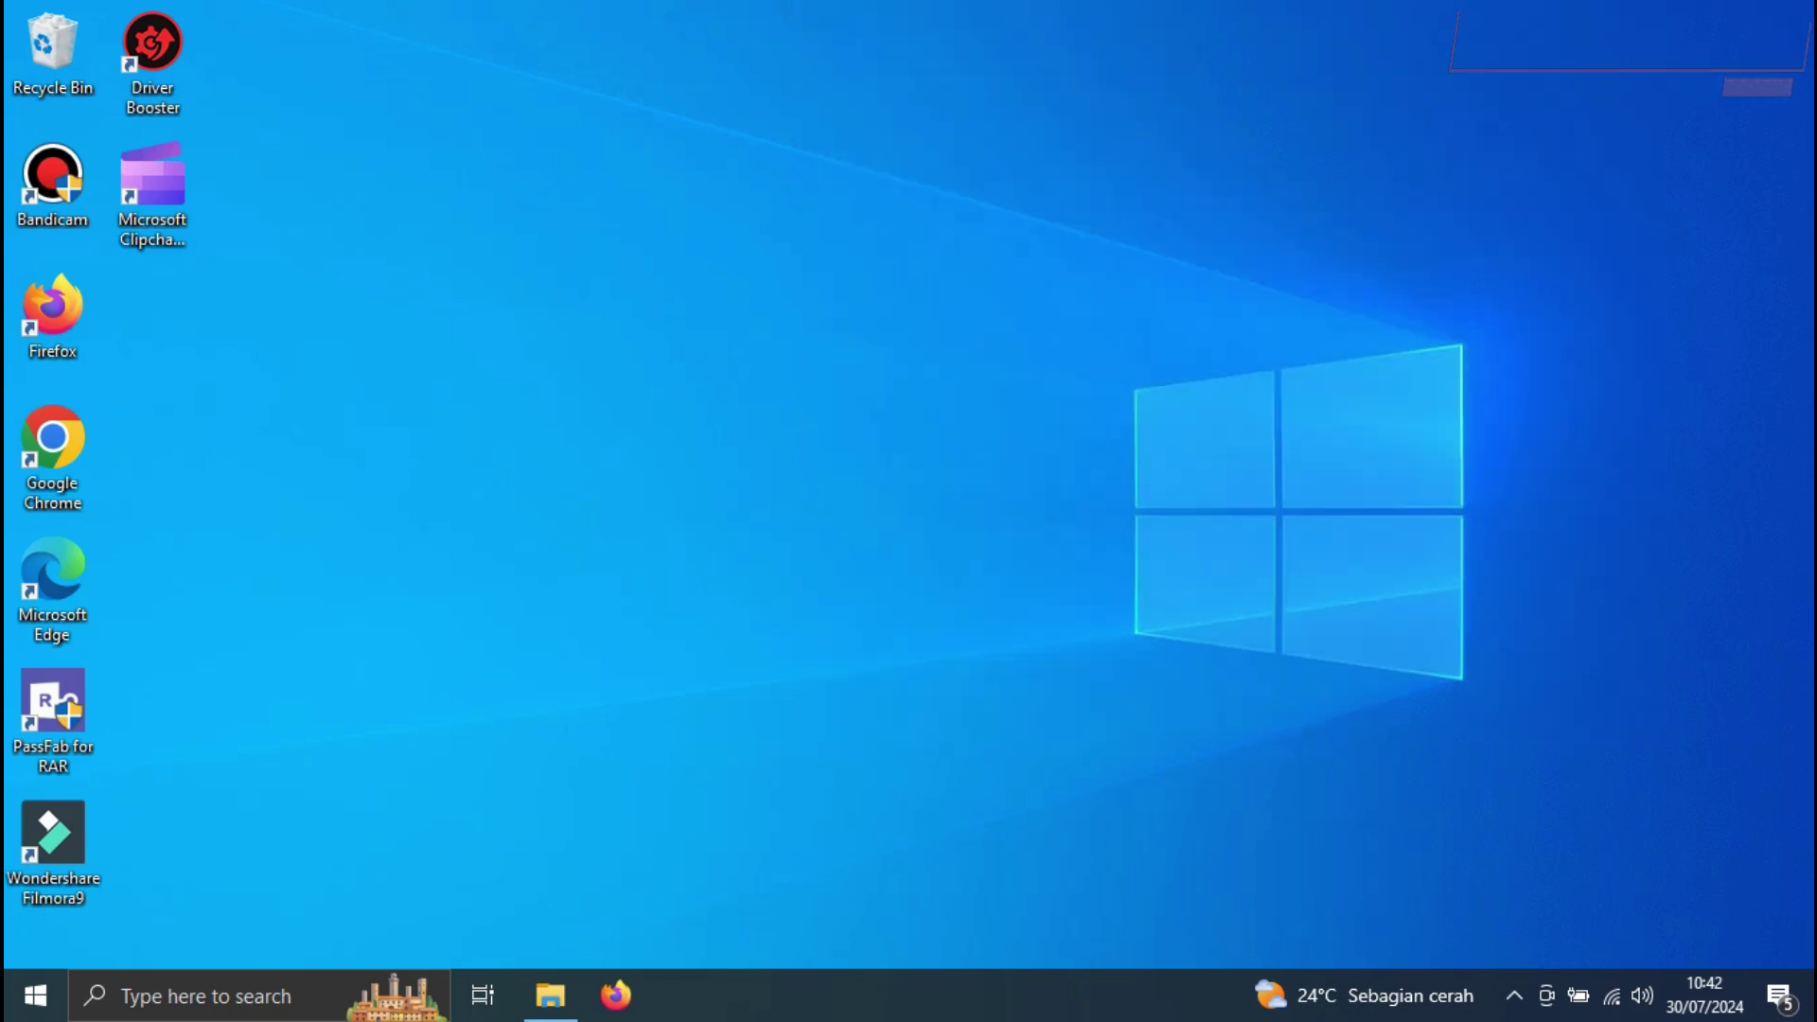
pyautogui.rightClick(691, 30)
pyautogui.press('e')
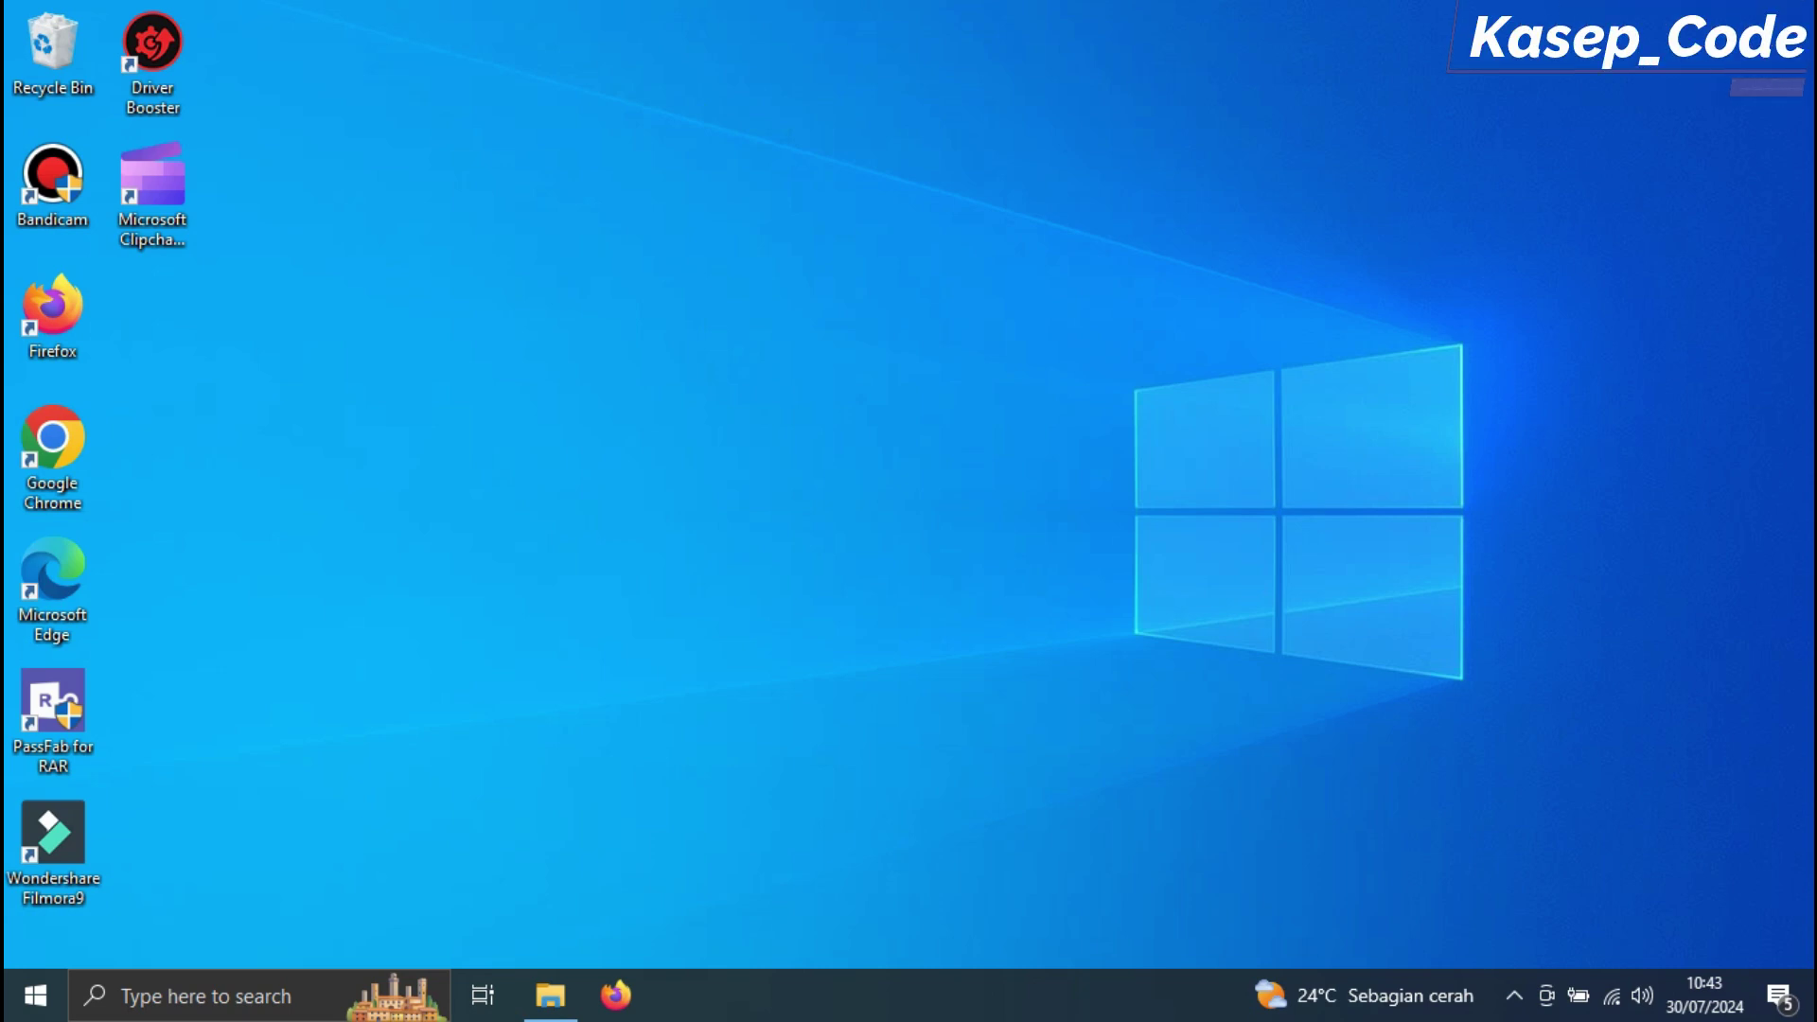
pyautogui.rightClick(859, 177)
pyautogui.click(923, 257)
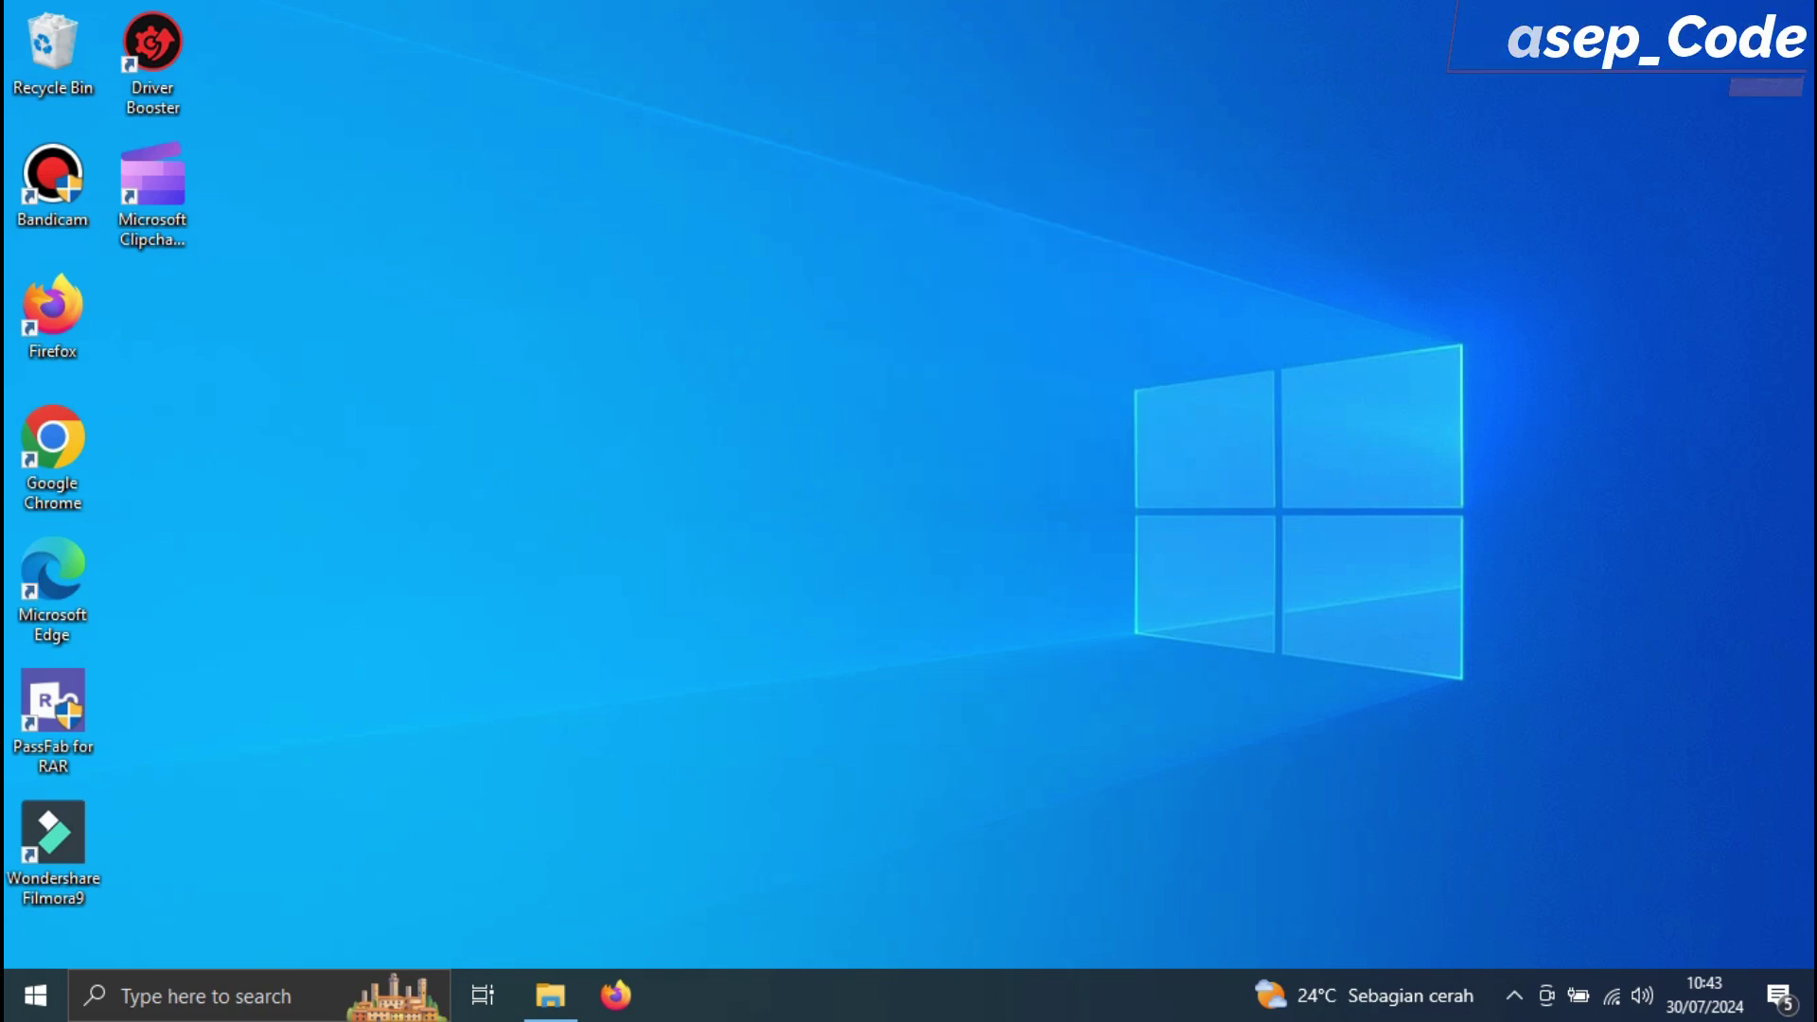
pyautogui.rightClick(988, 261)
pyautogui.click(1031, 340)
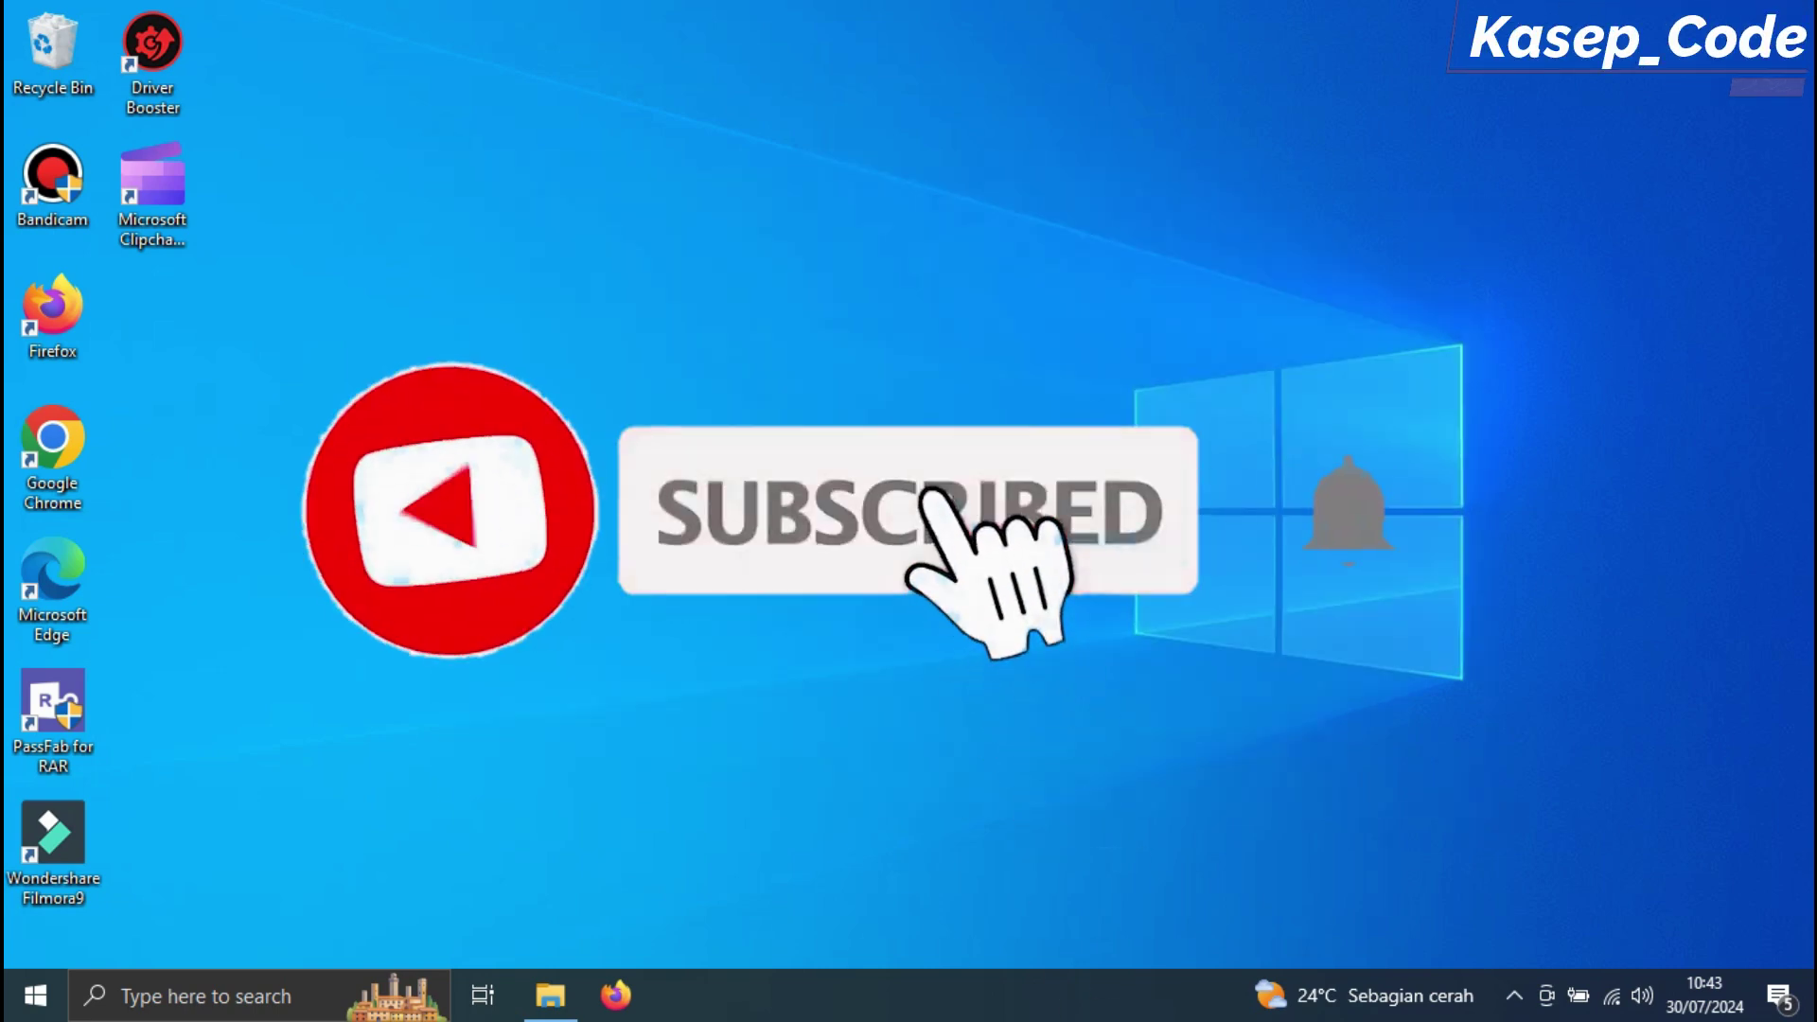
pyautogui.rightClick(819, 251)
pyautogui.click(908, 337)
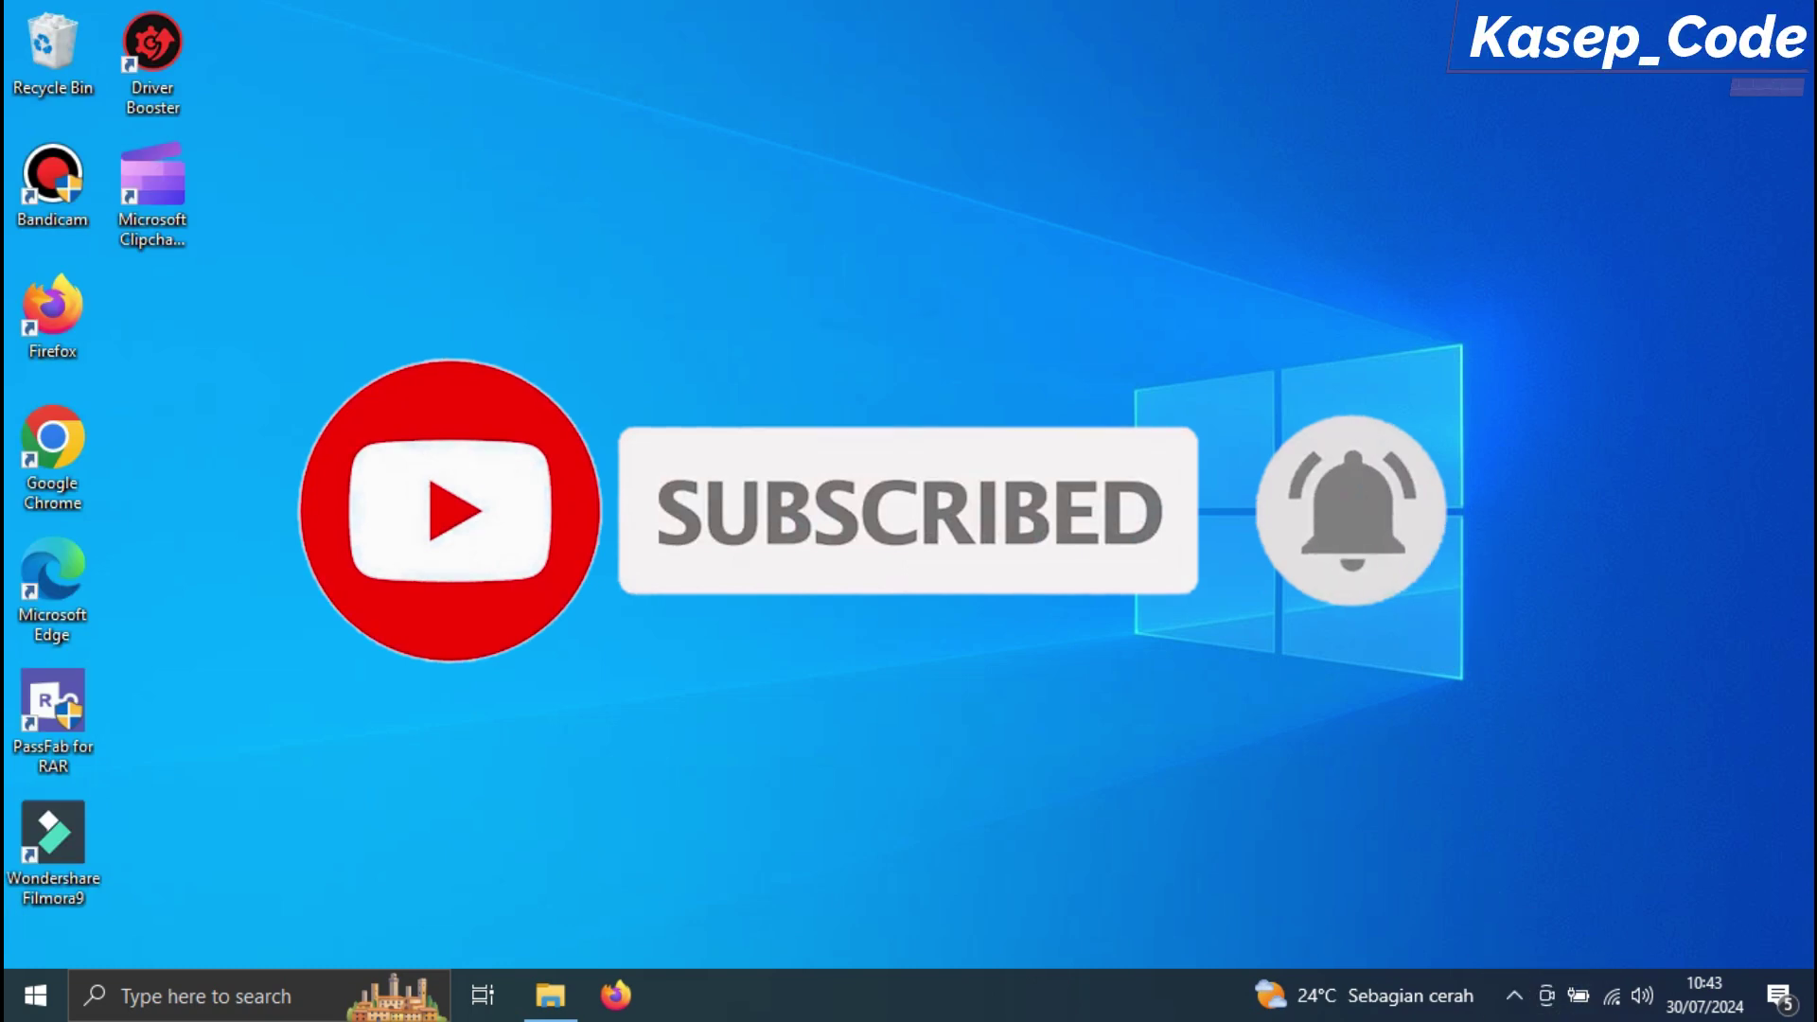
pyautogui.rightClick(851, 281)
pyautogui.click(912, 357)
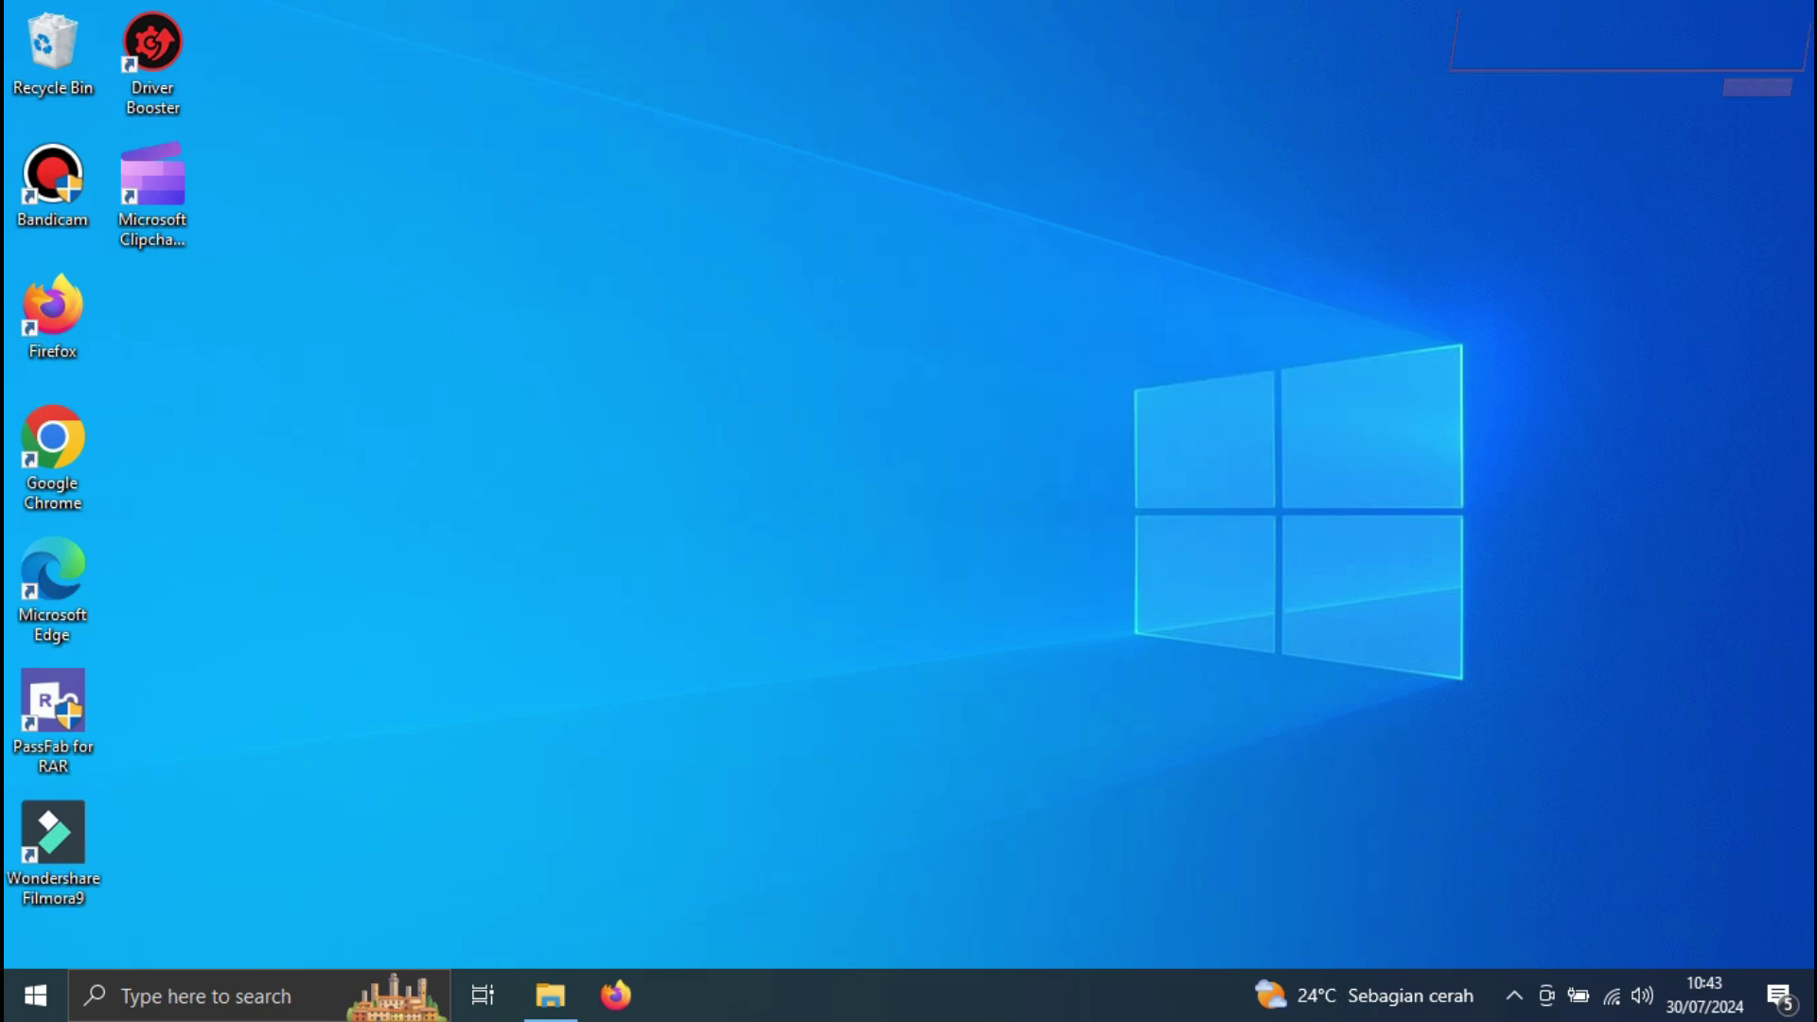
pyautogui.rightClick(946, 423)
pyautogui.click(1003, 505)
pyautogui.moveTo(520, 184); pyautogui.dragTo(1259, 709)
# Extract the saw-karyawan archive in Documents and open the extracted folder
pyautogui.press('super+e')
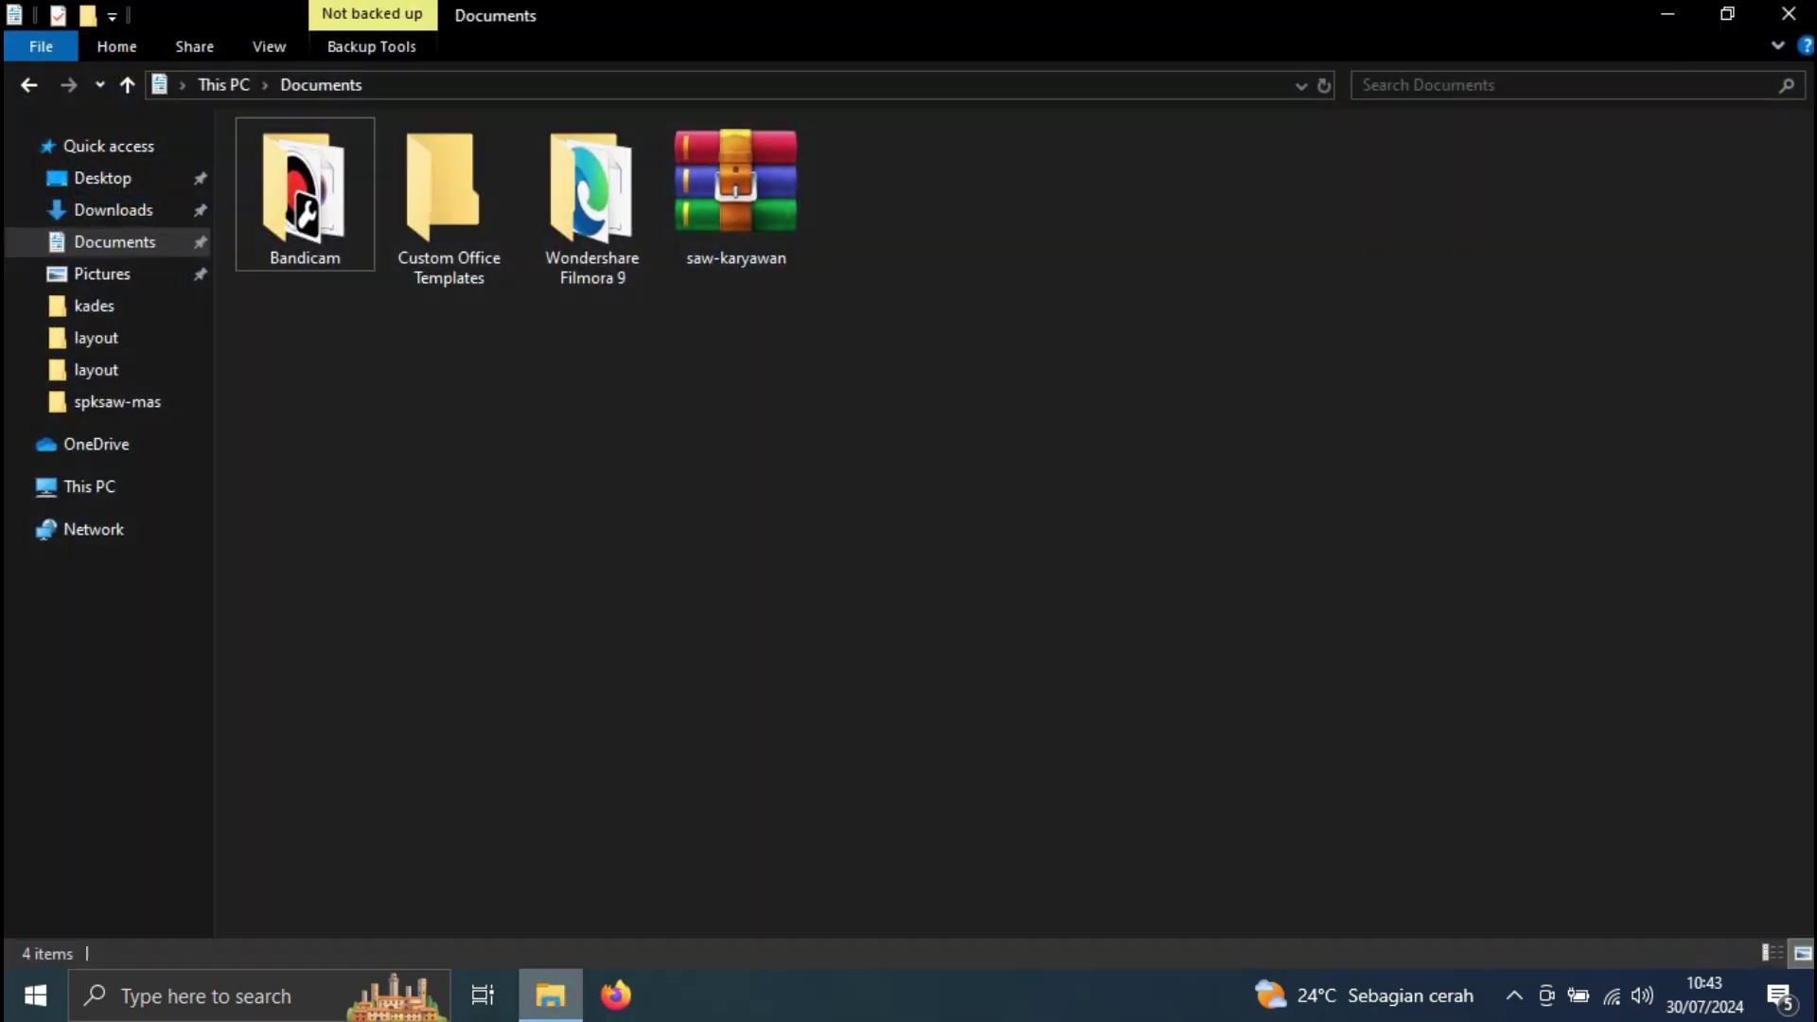
pyautogui.click(735, 189)
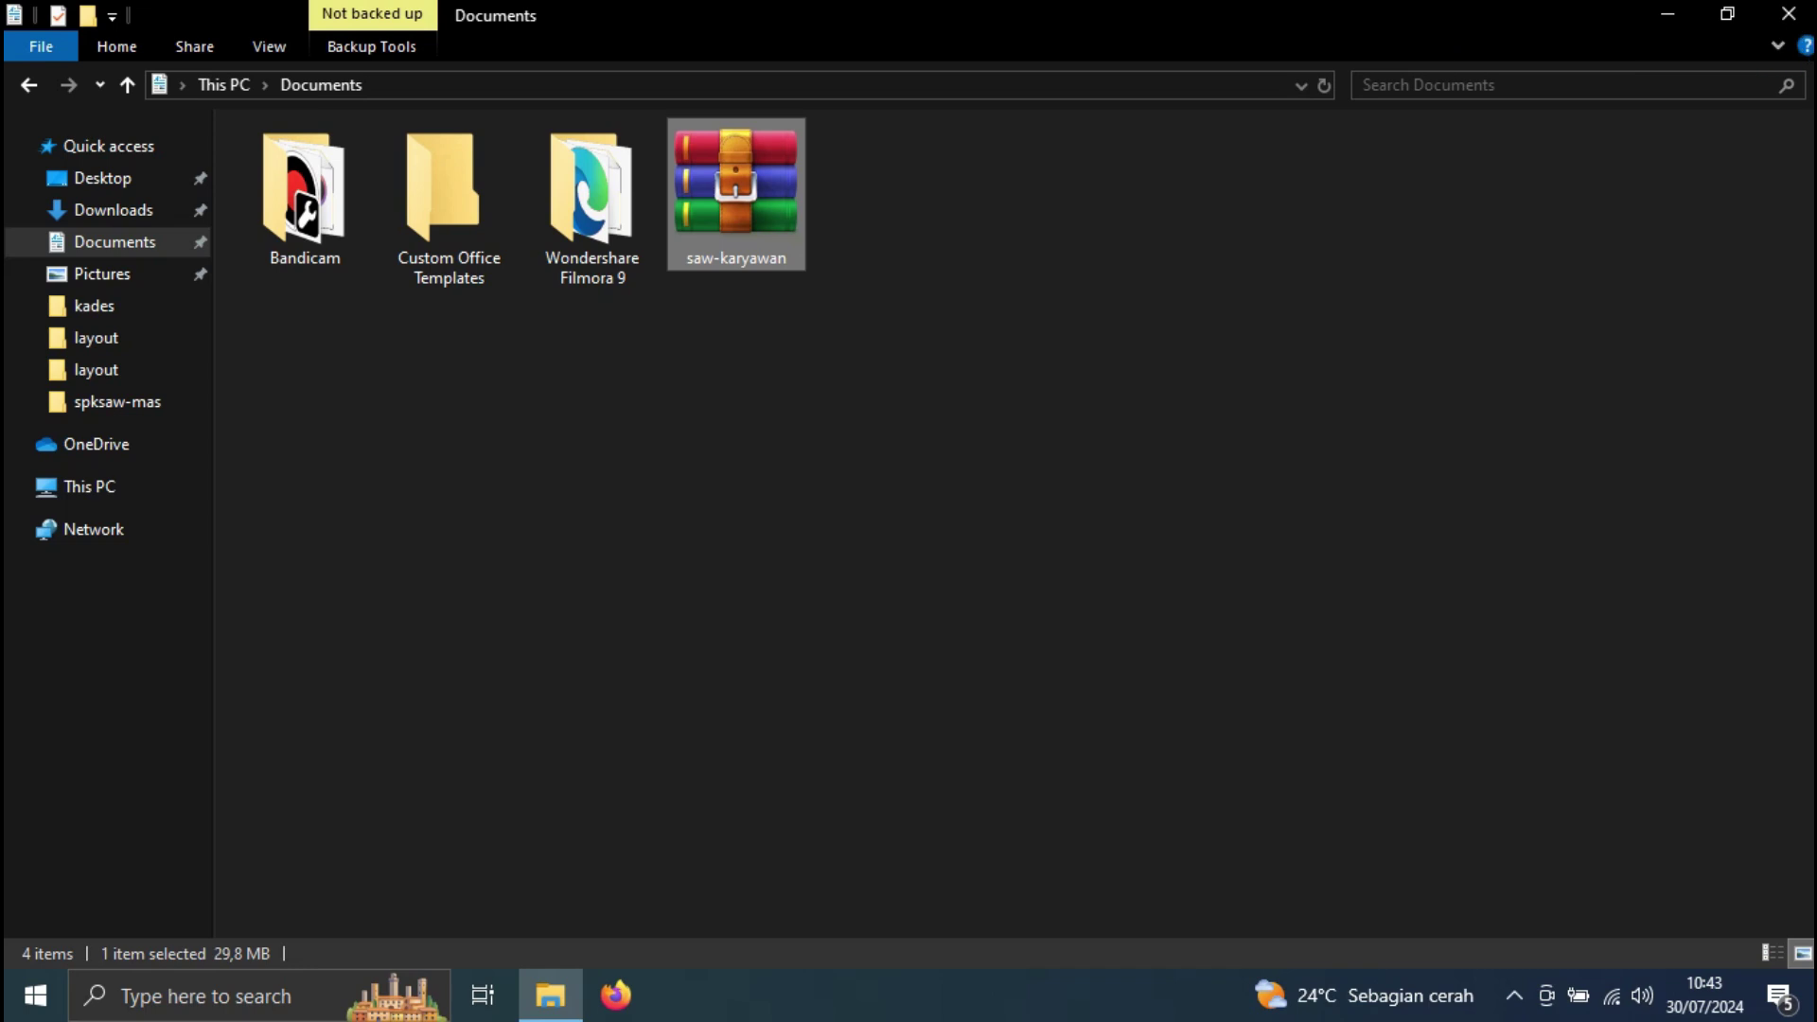
pyautogui.click(947, 482)
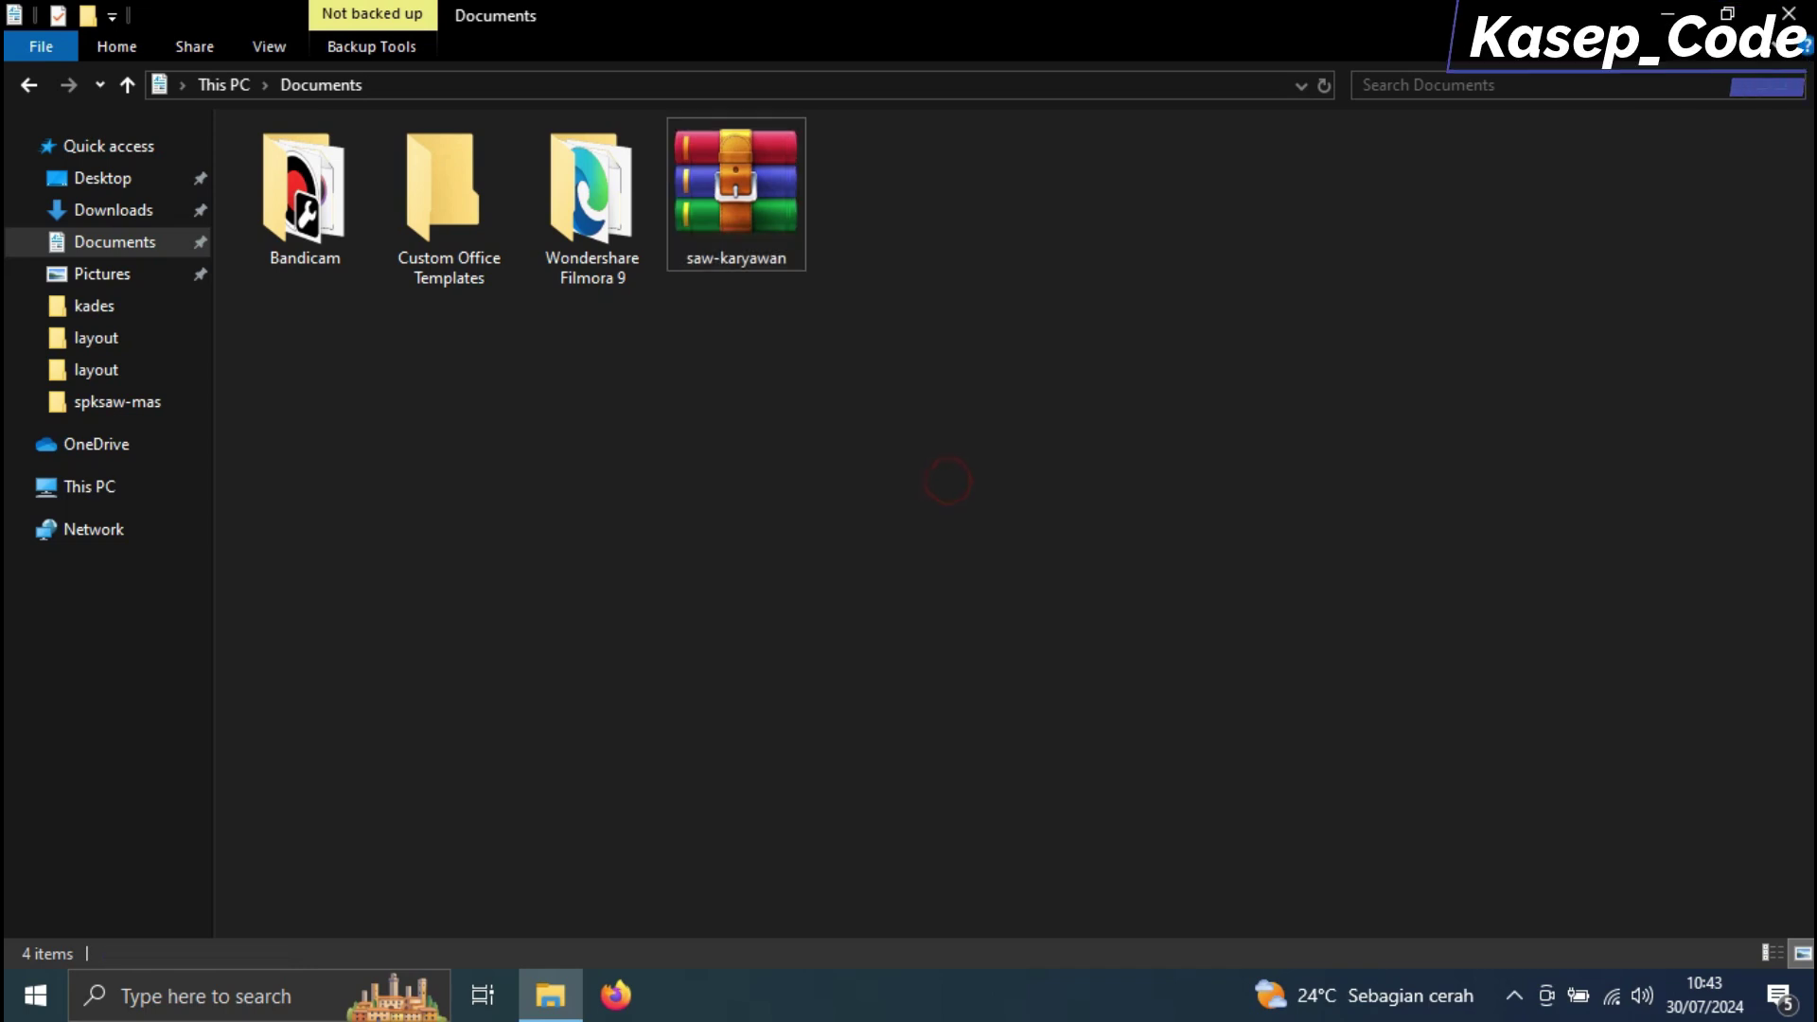
pyautogui.click(736, 227)
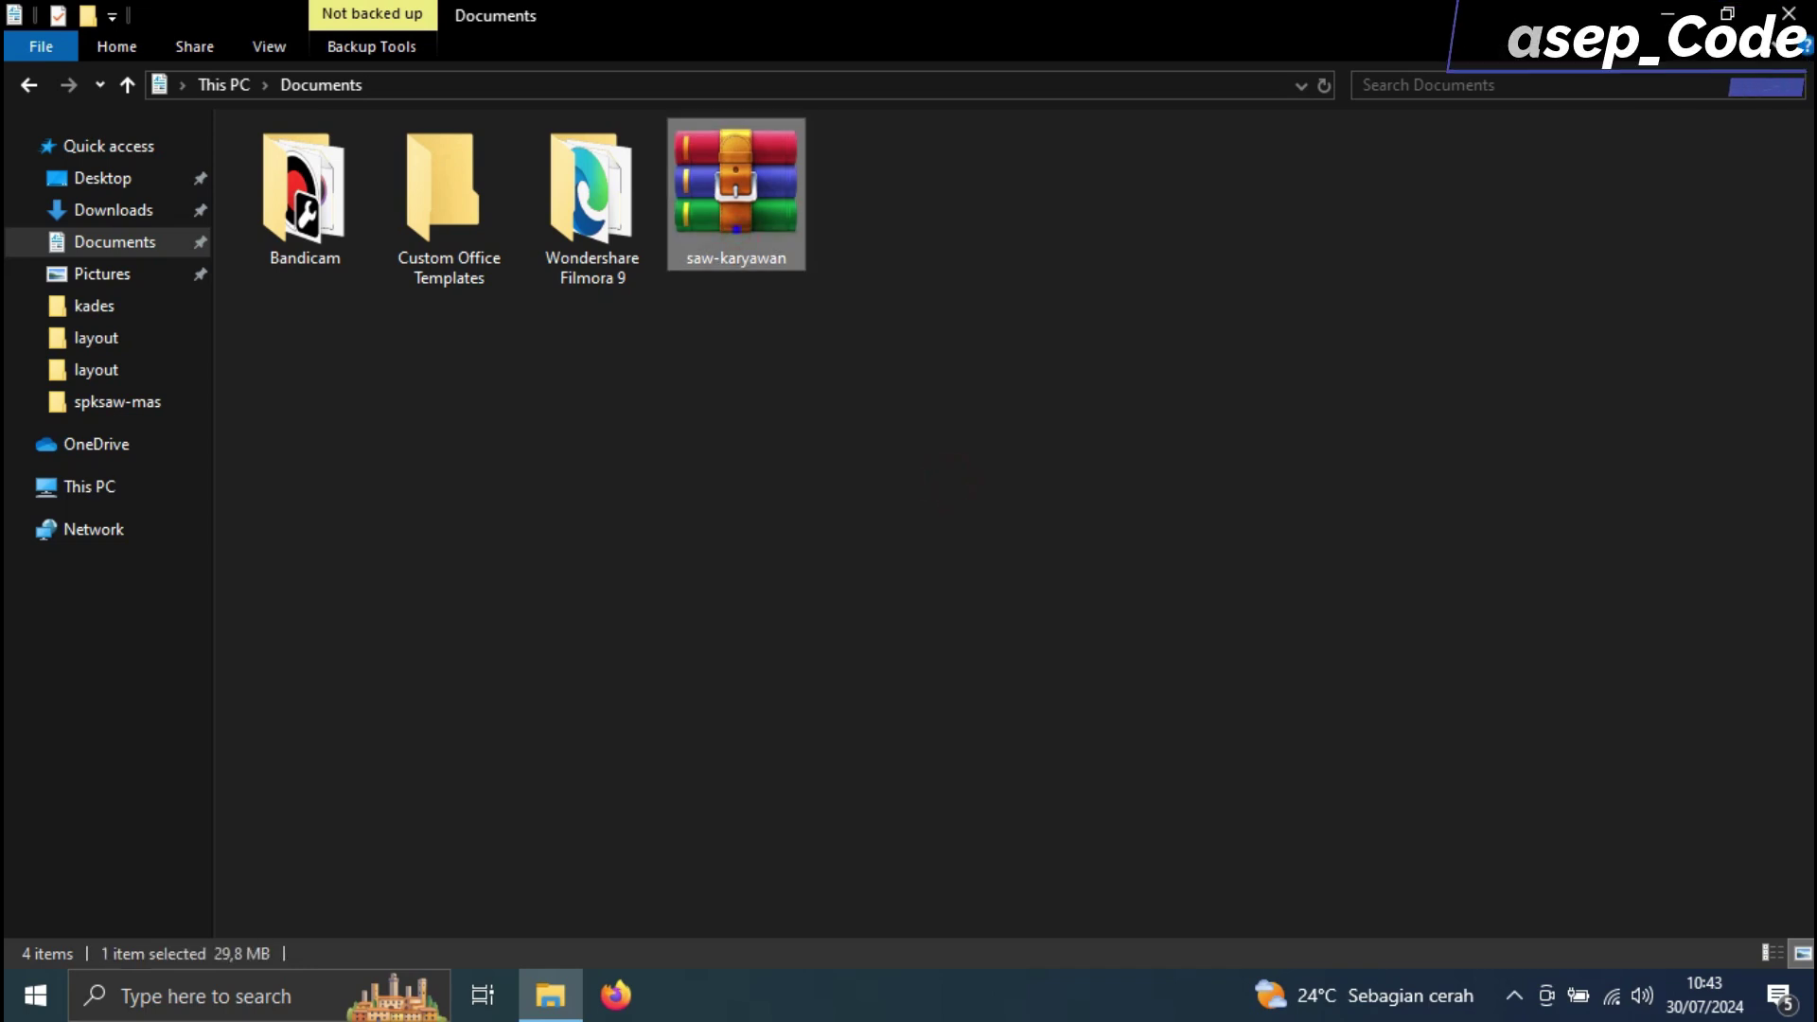
pyautogui.rightClick(736, 229)
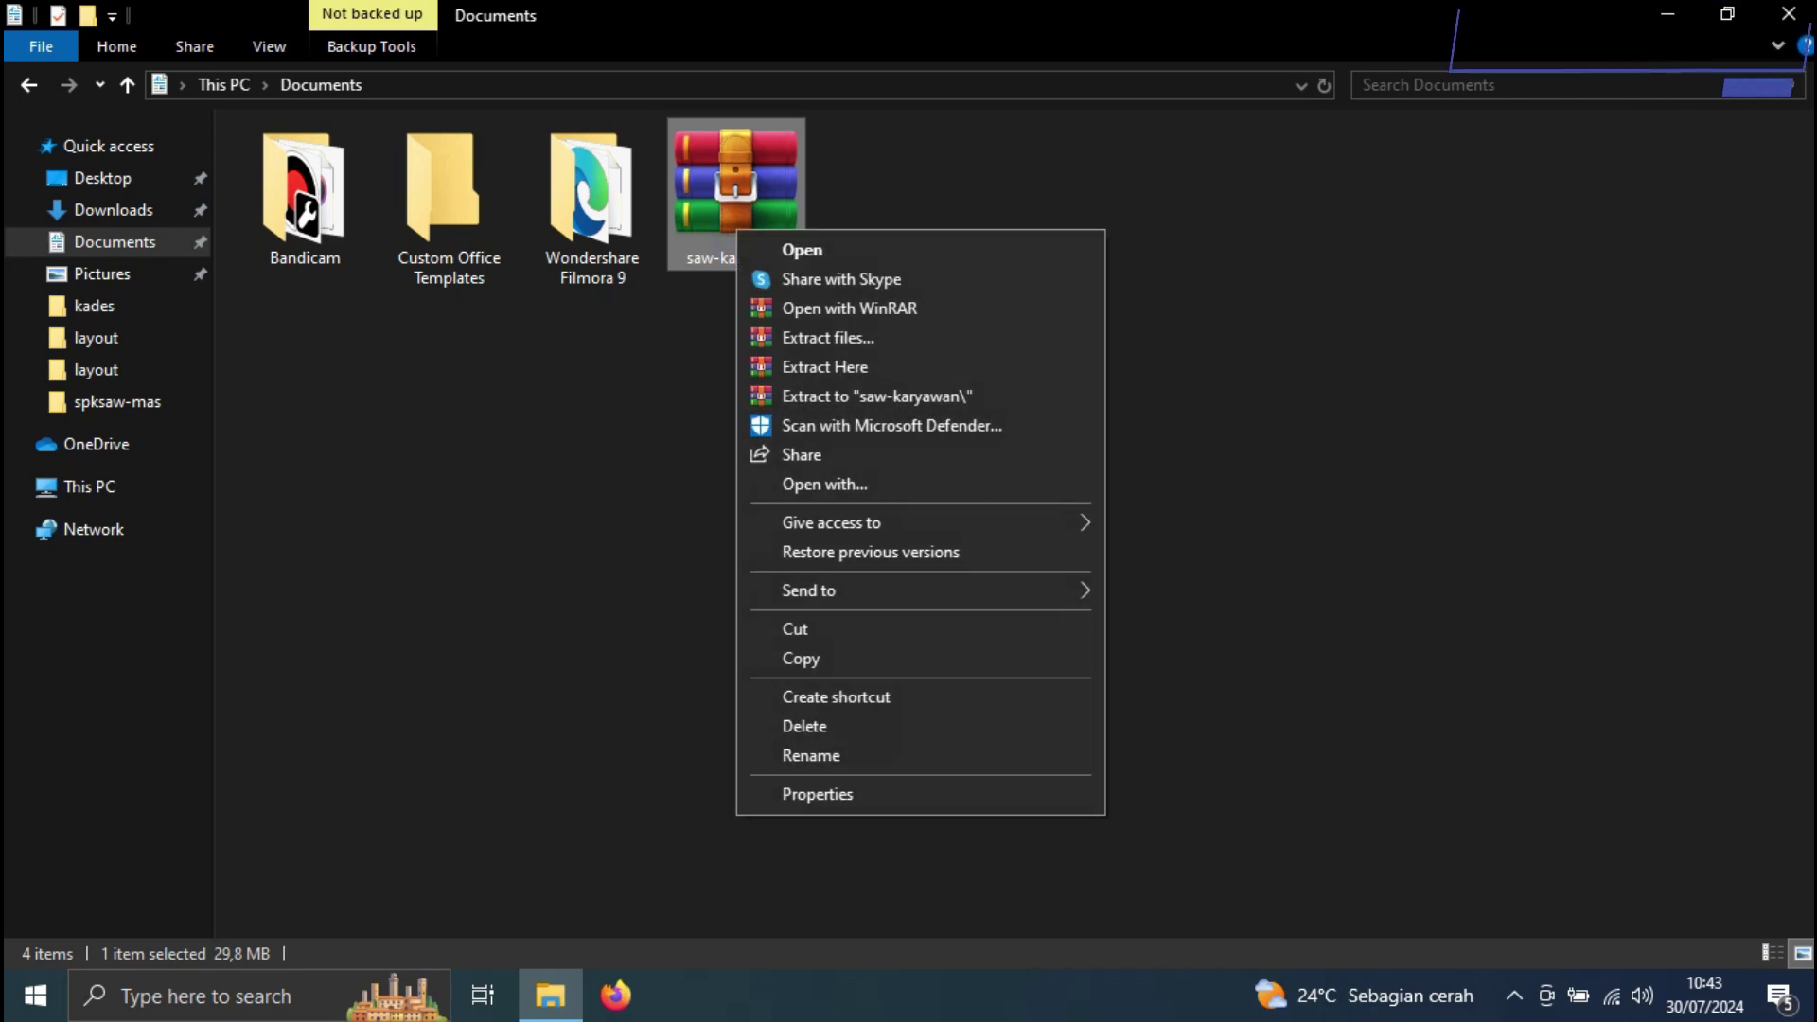
pyautogui.click(885, 370)
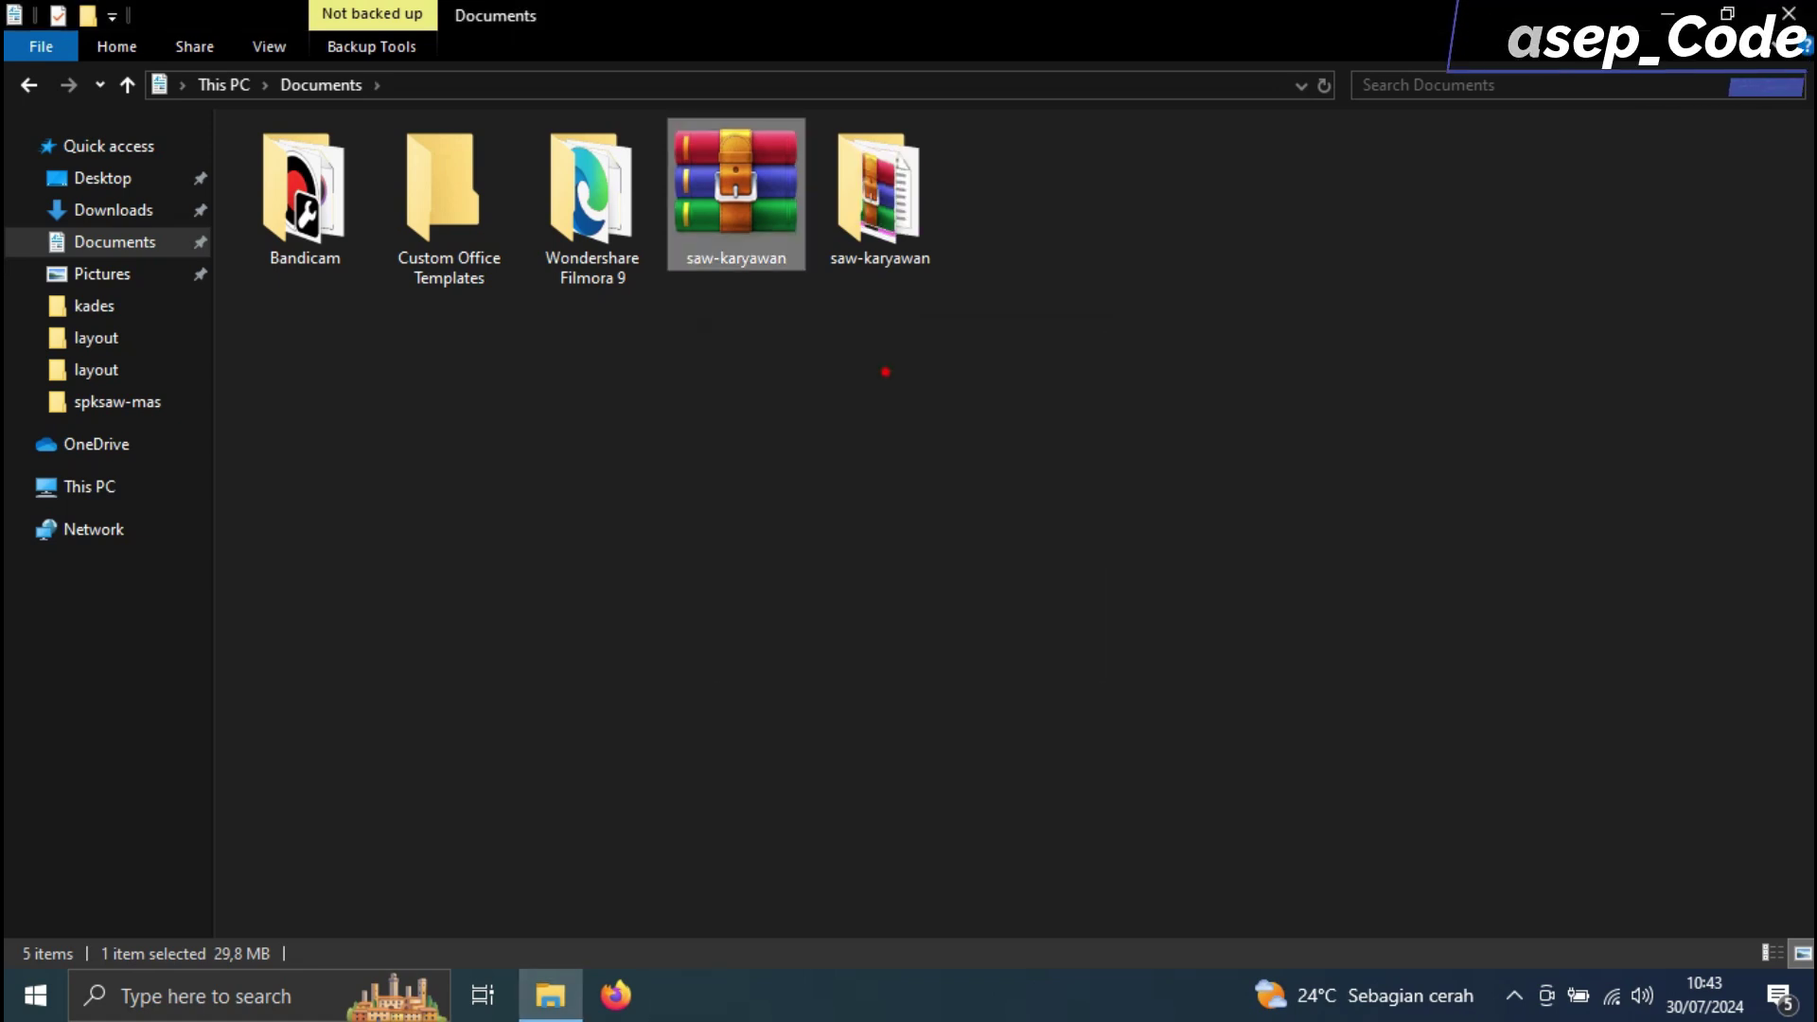
pyautogui.doubleClick(879, 198)
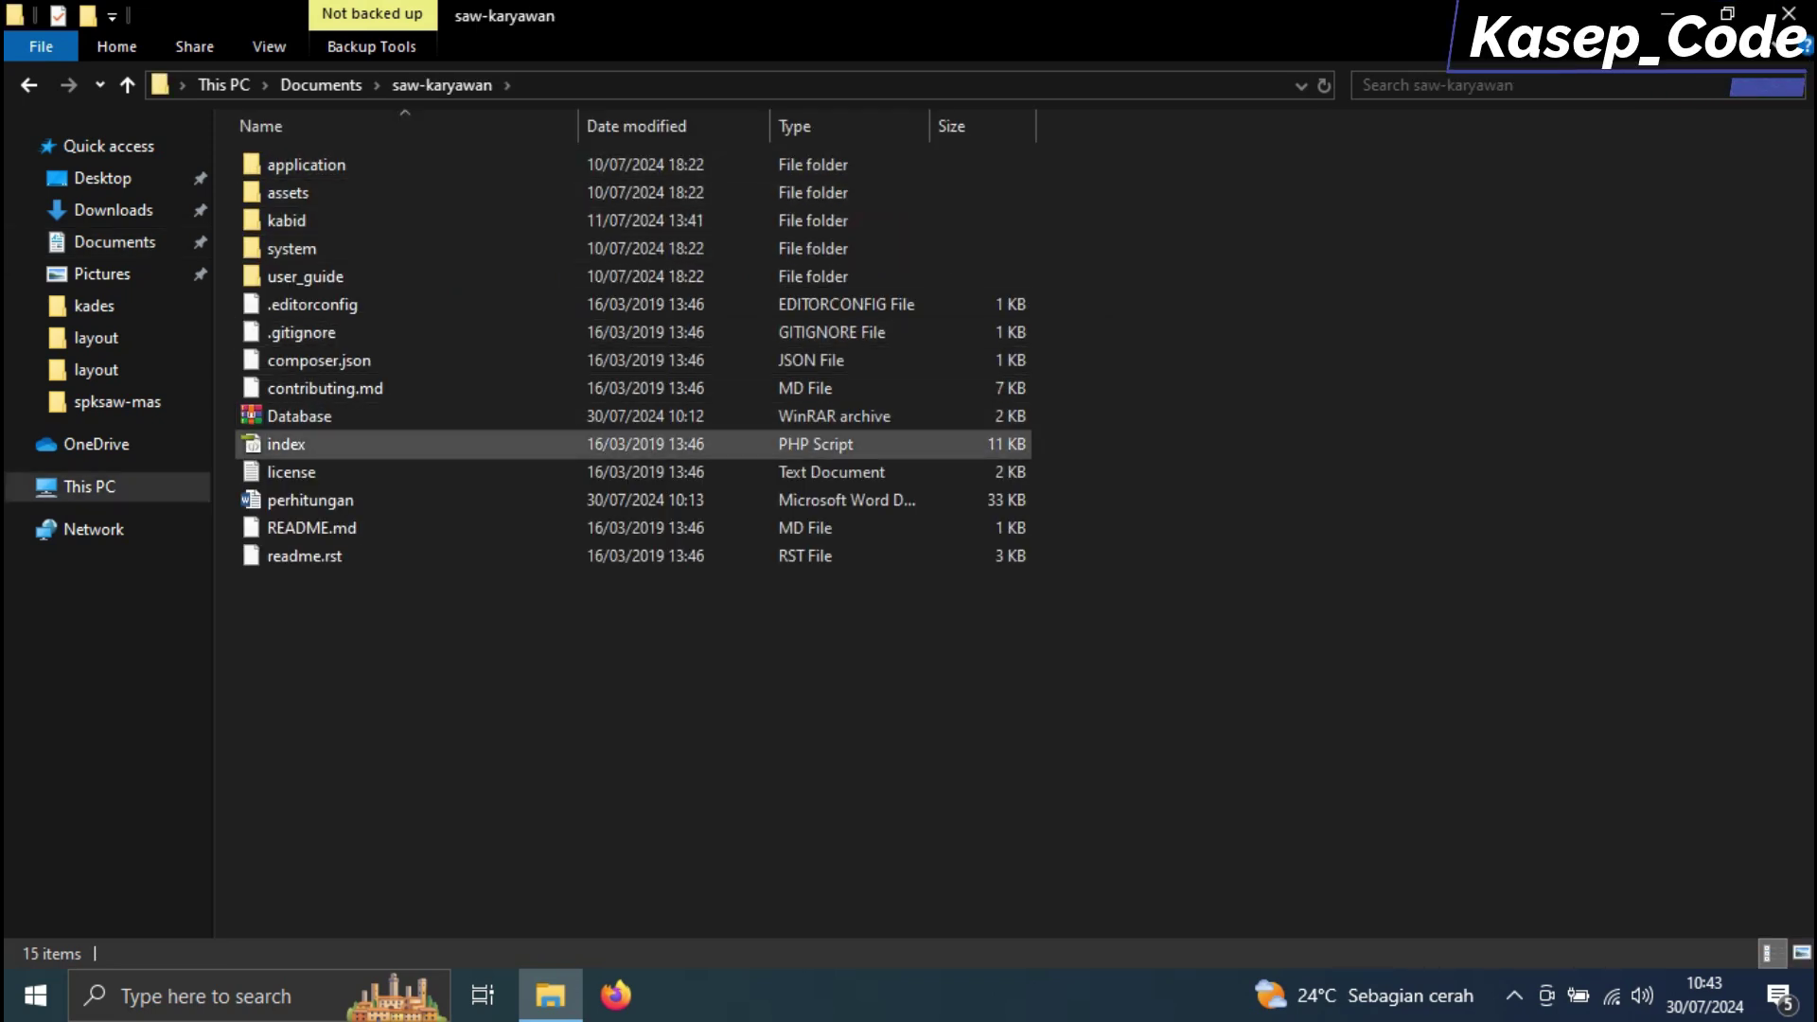
# Extract the Database archive in place, check its folder, then return to Documents
pyautogui.click(727, 410)
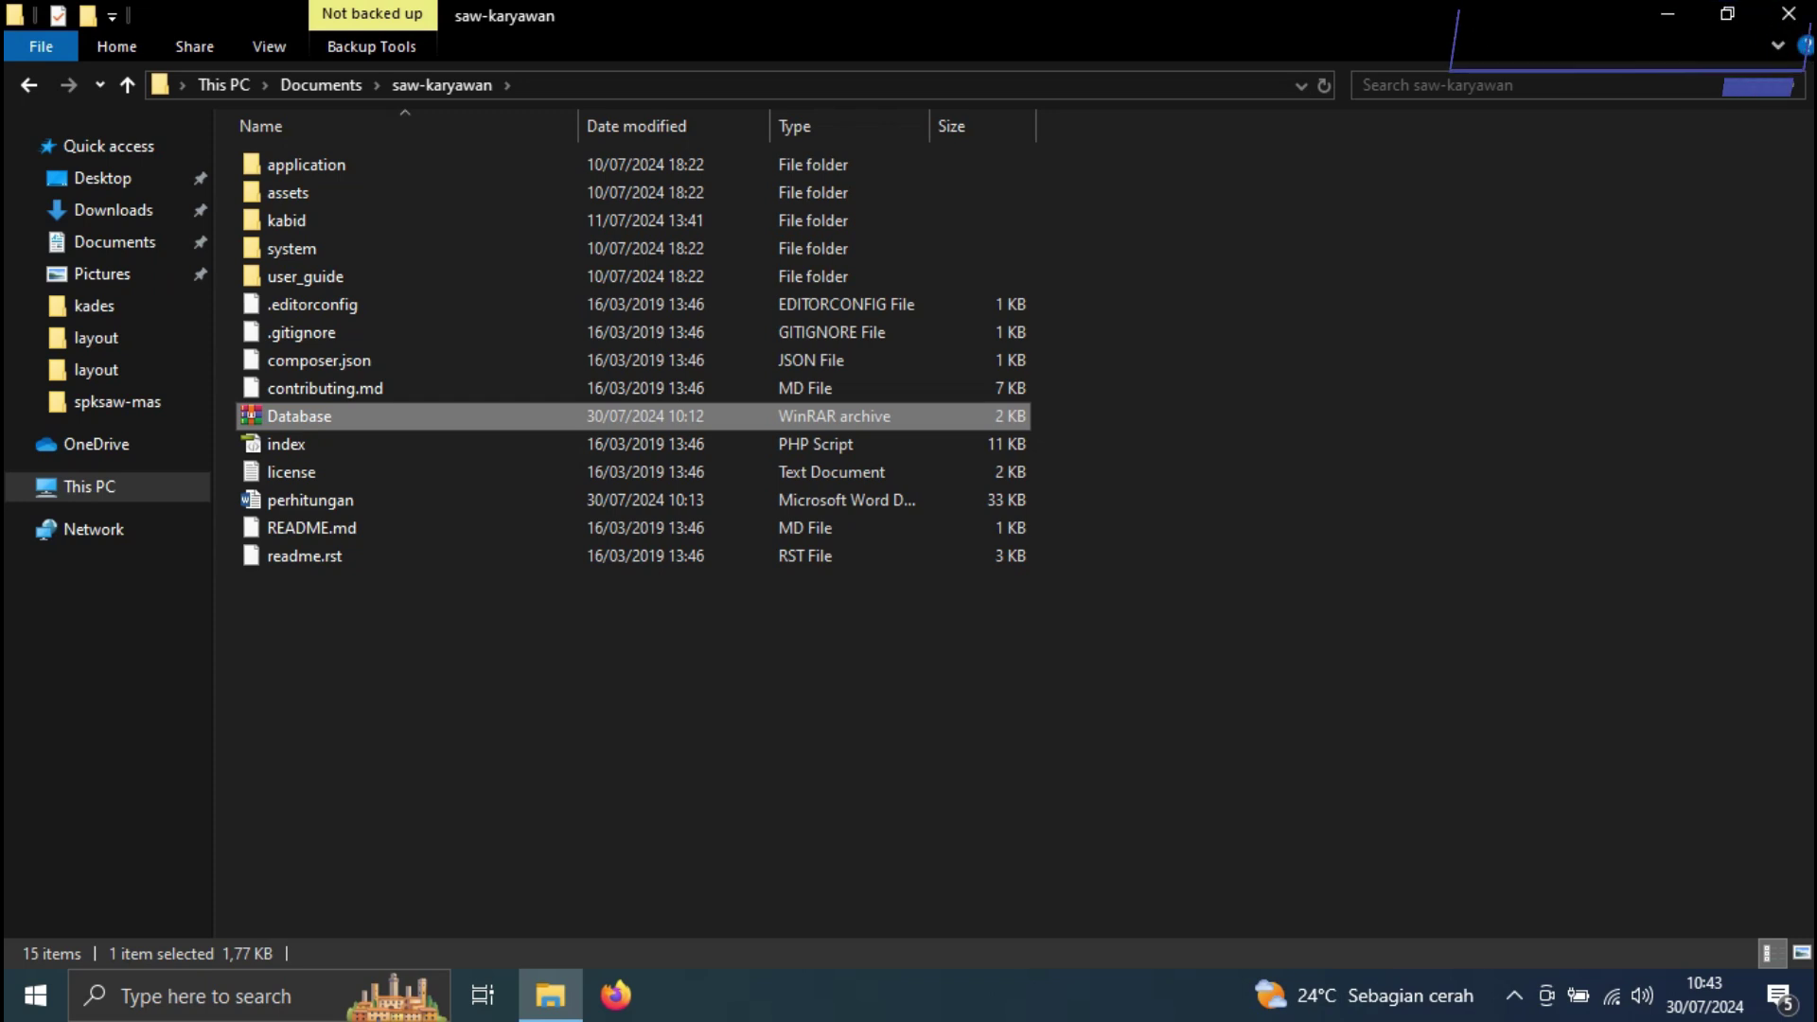
pyautogui.rightClick(768, 416)
pyautogui.click(856, 520)
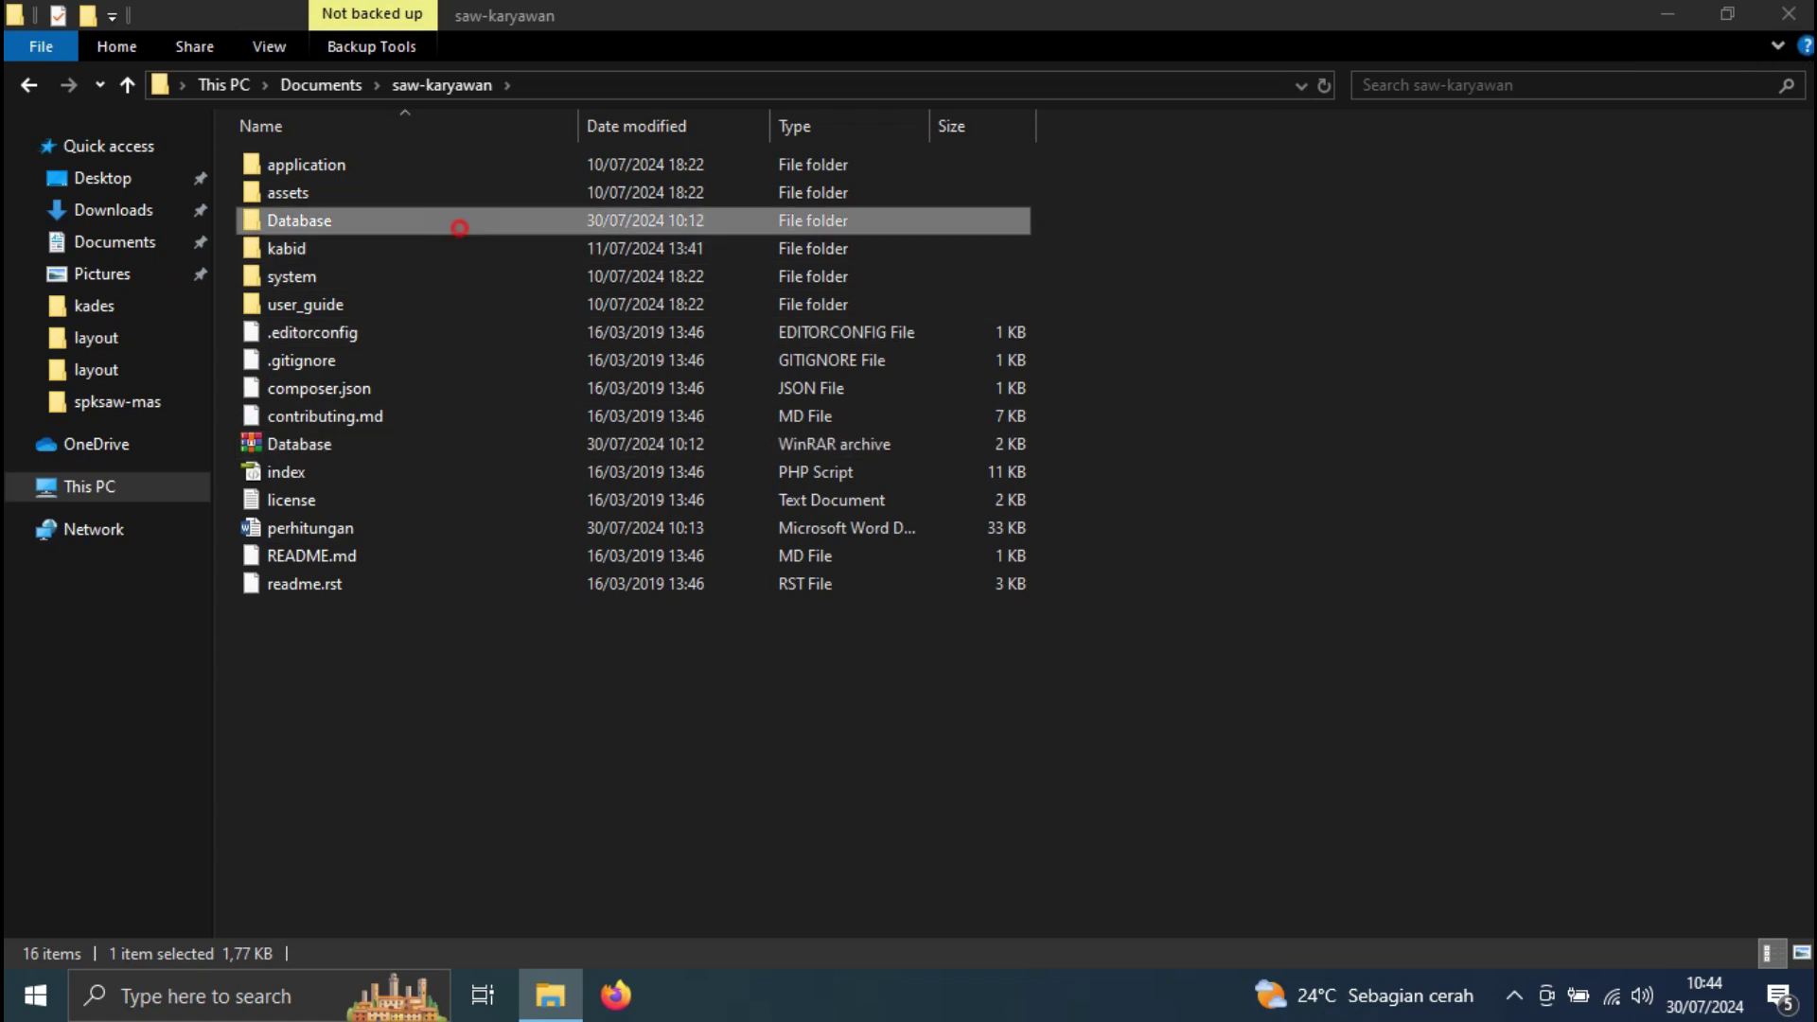
pyautogui.doubleClick(458, 223)
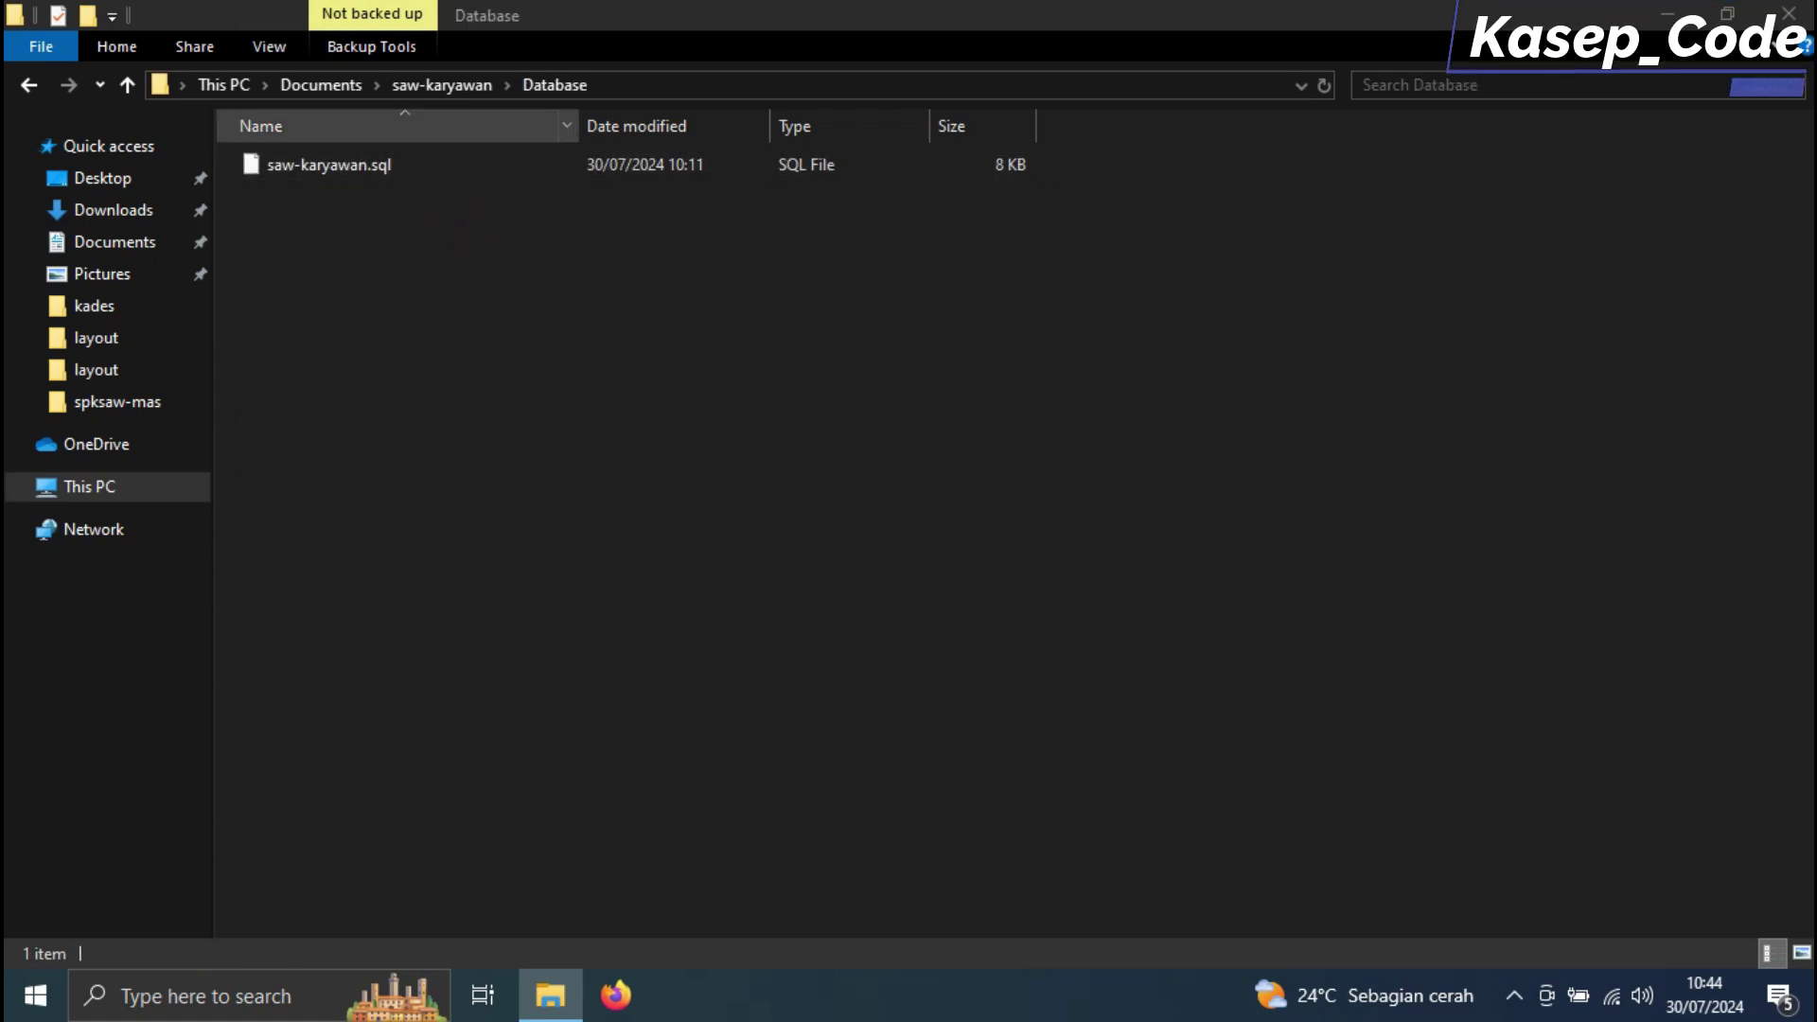
pyautogui.click(466, 87)
pyautogui.click(321, 85)
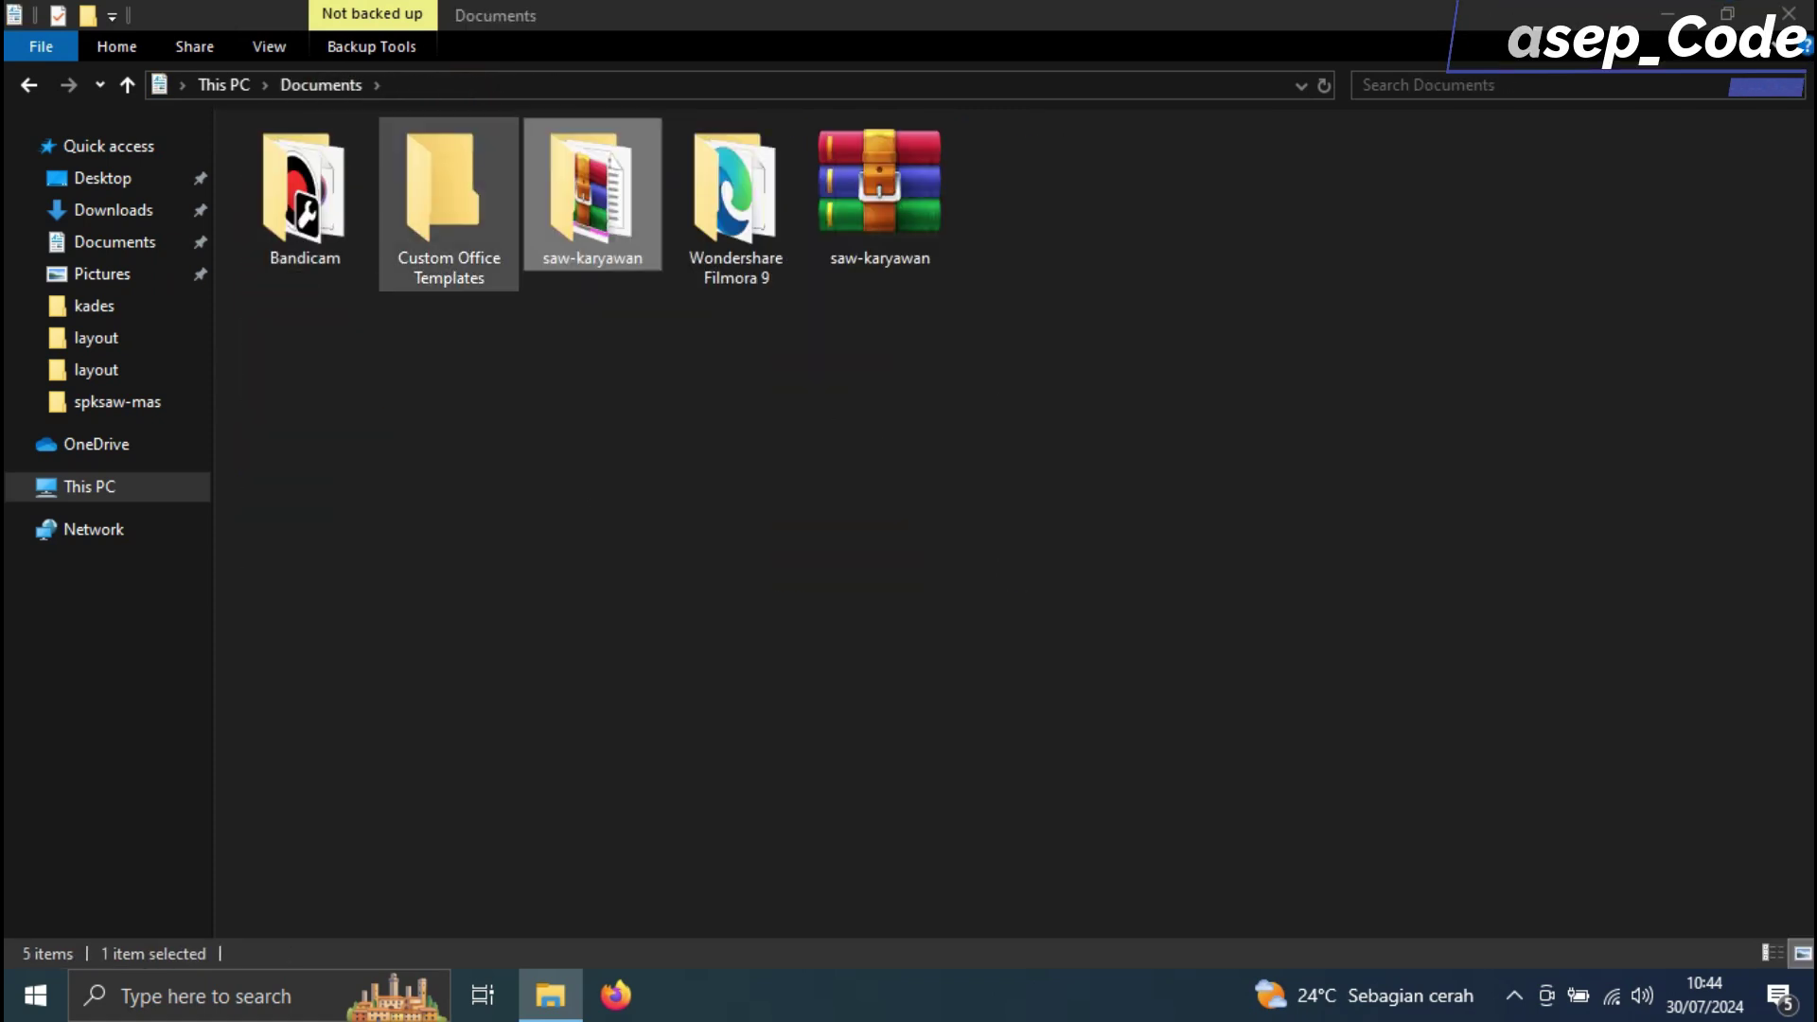
# Move the saw-karyawan folder into C:\xampp\htdocs and open it there
pyautogui.rightClick(596, 210)
pyautogui.click(710, 637)
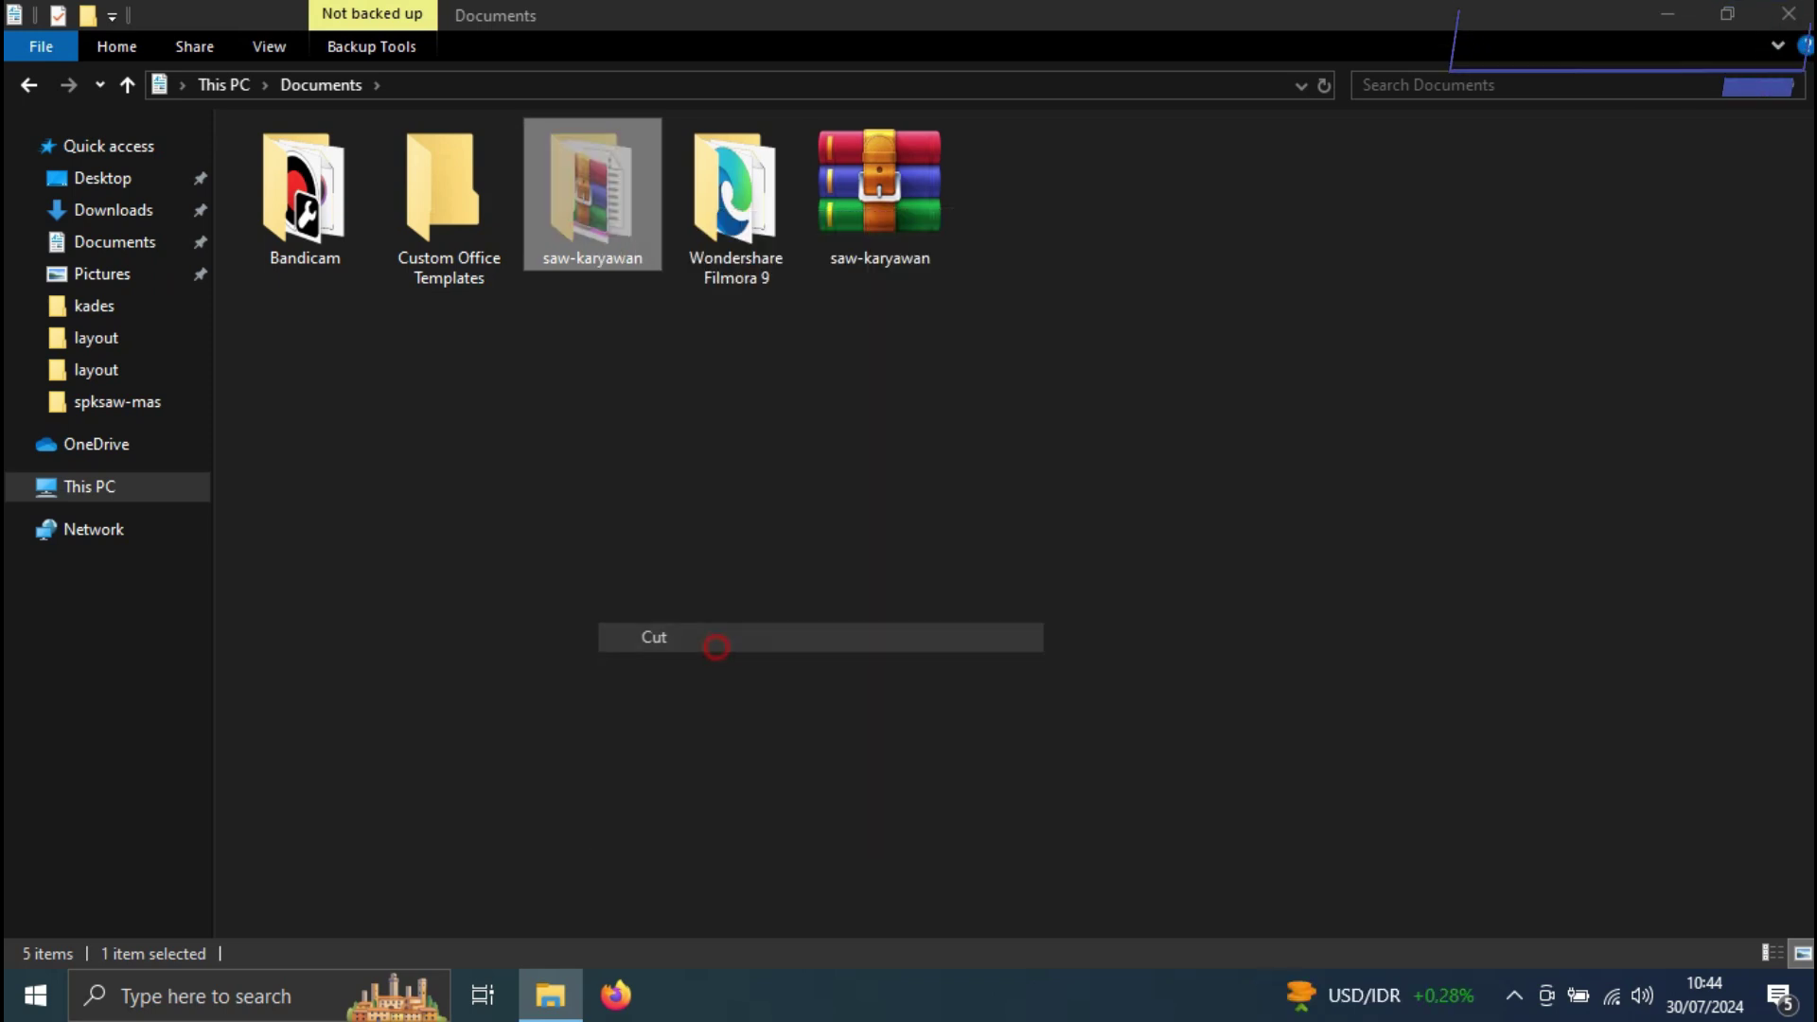
pyautogui.click(135, 487)
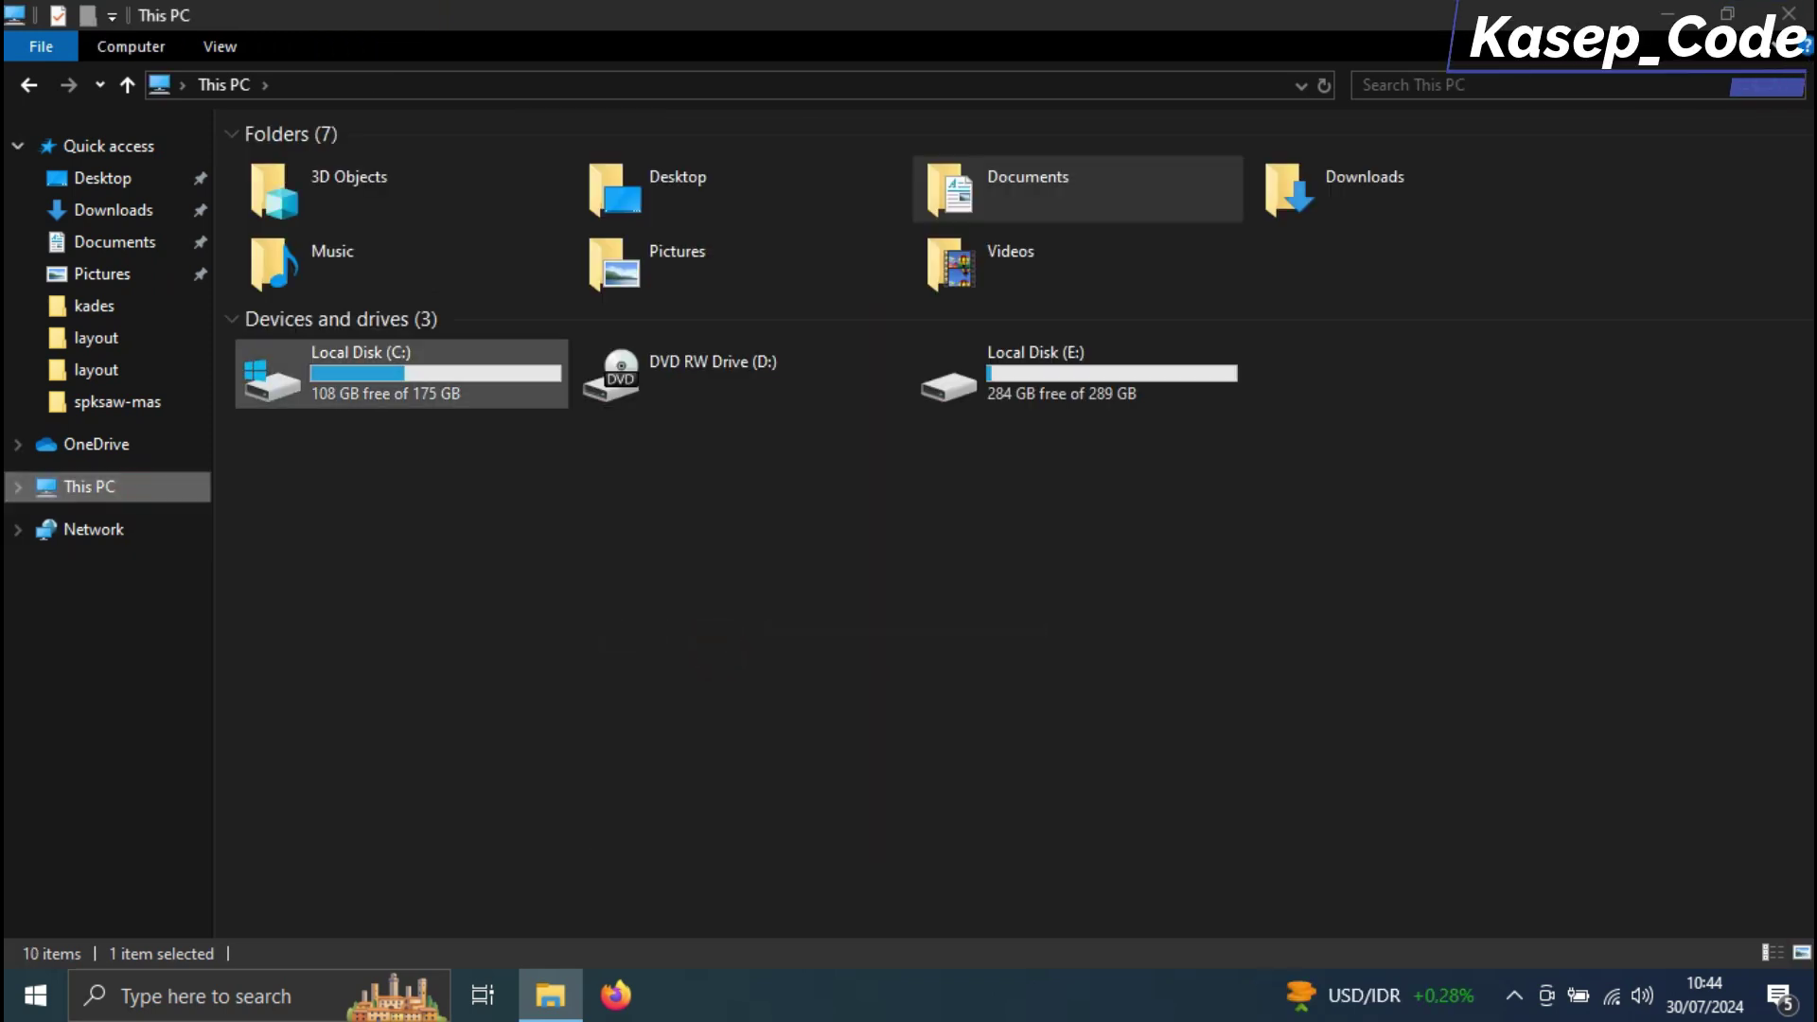
pyautogui.doubleClick(312, 364)
pyautogui.doubleClick(298, 307)
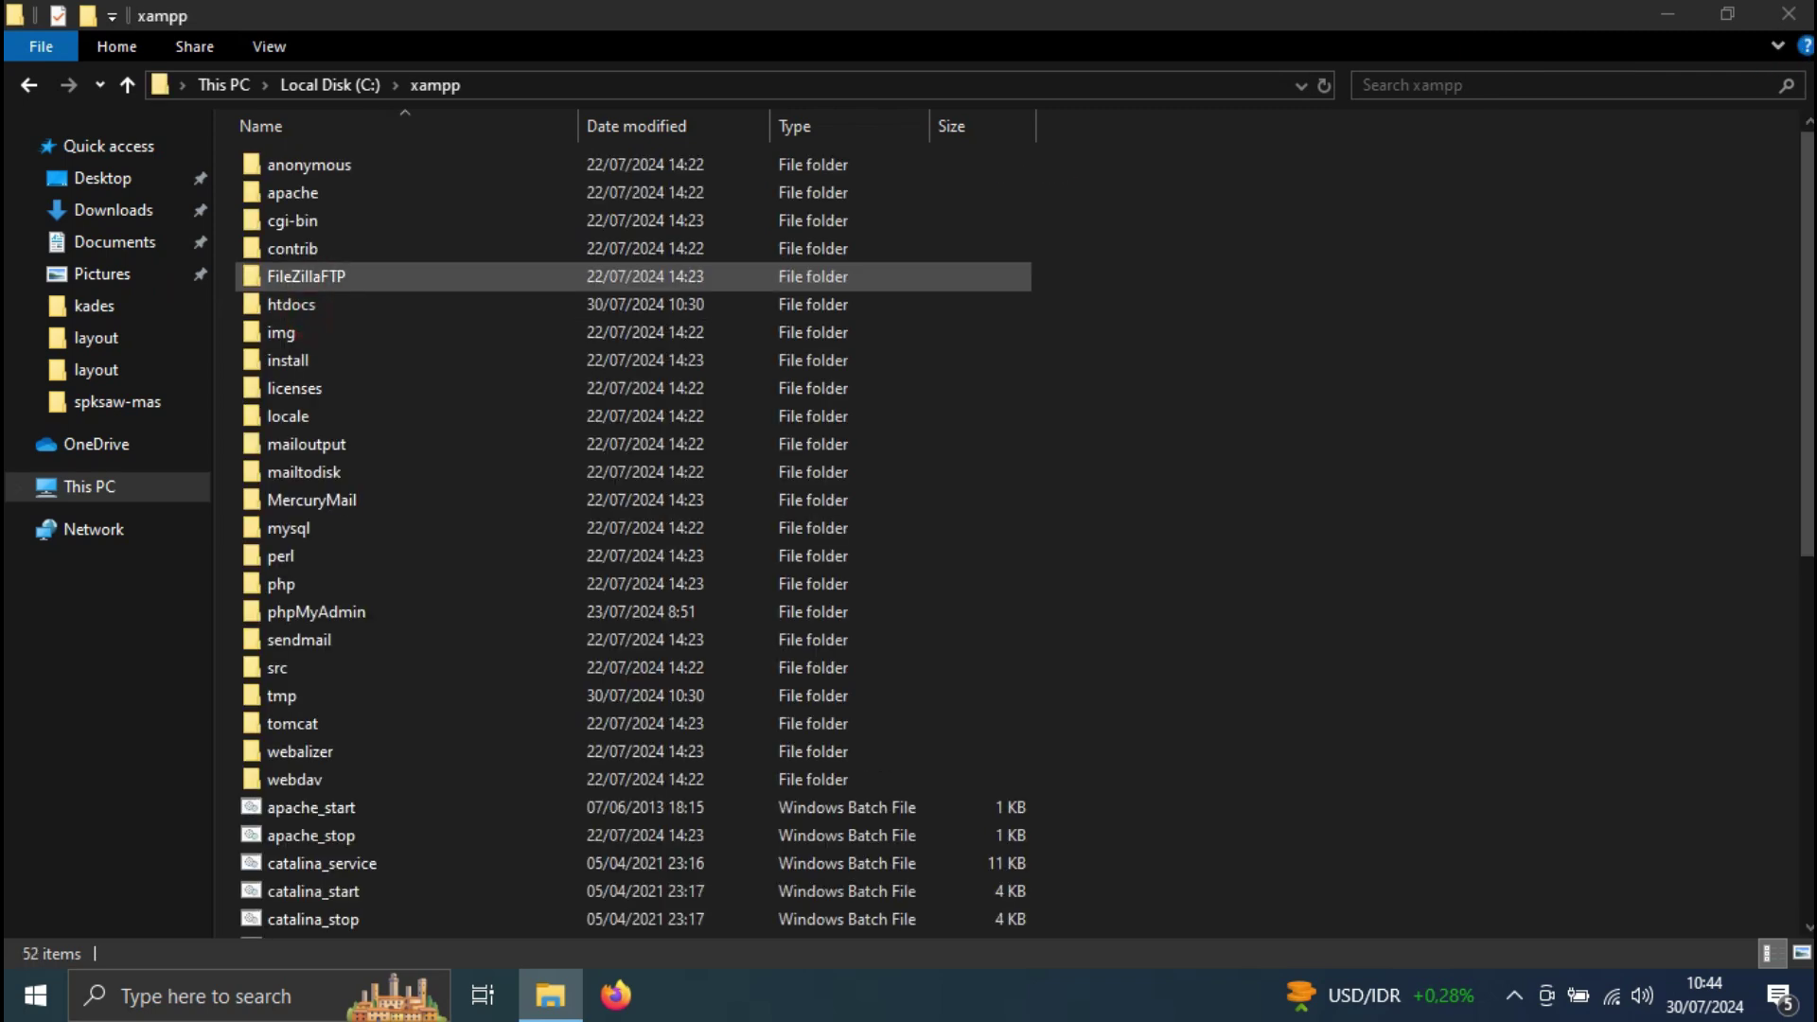
pyautogui.doubleClick(334, 307)
pyautogui.rightClick(1066, 607)
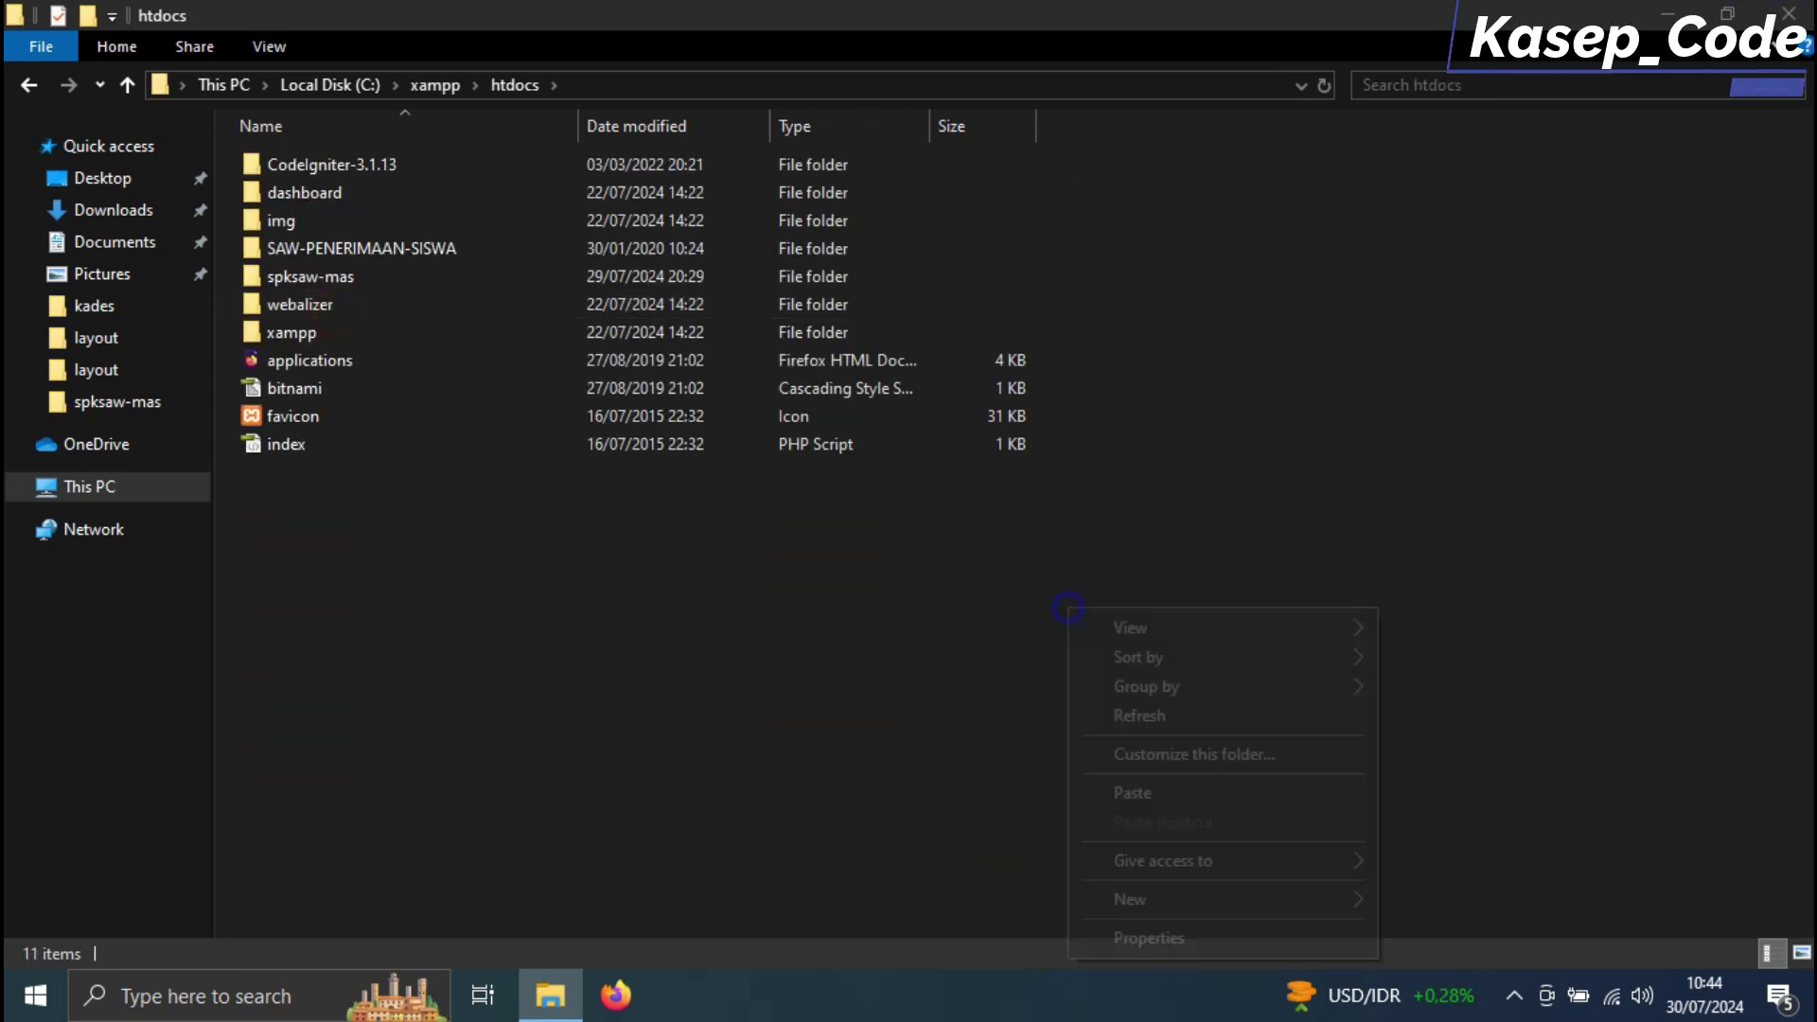
pyautogui.click(1132, 792)
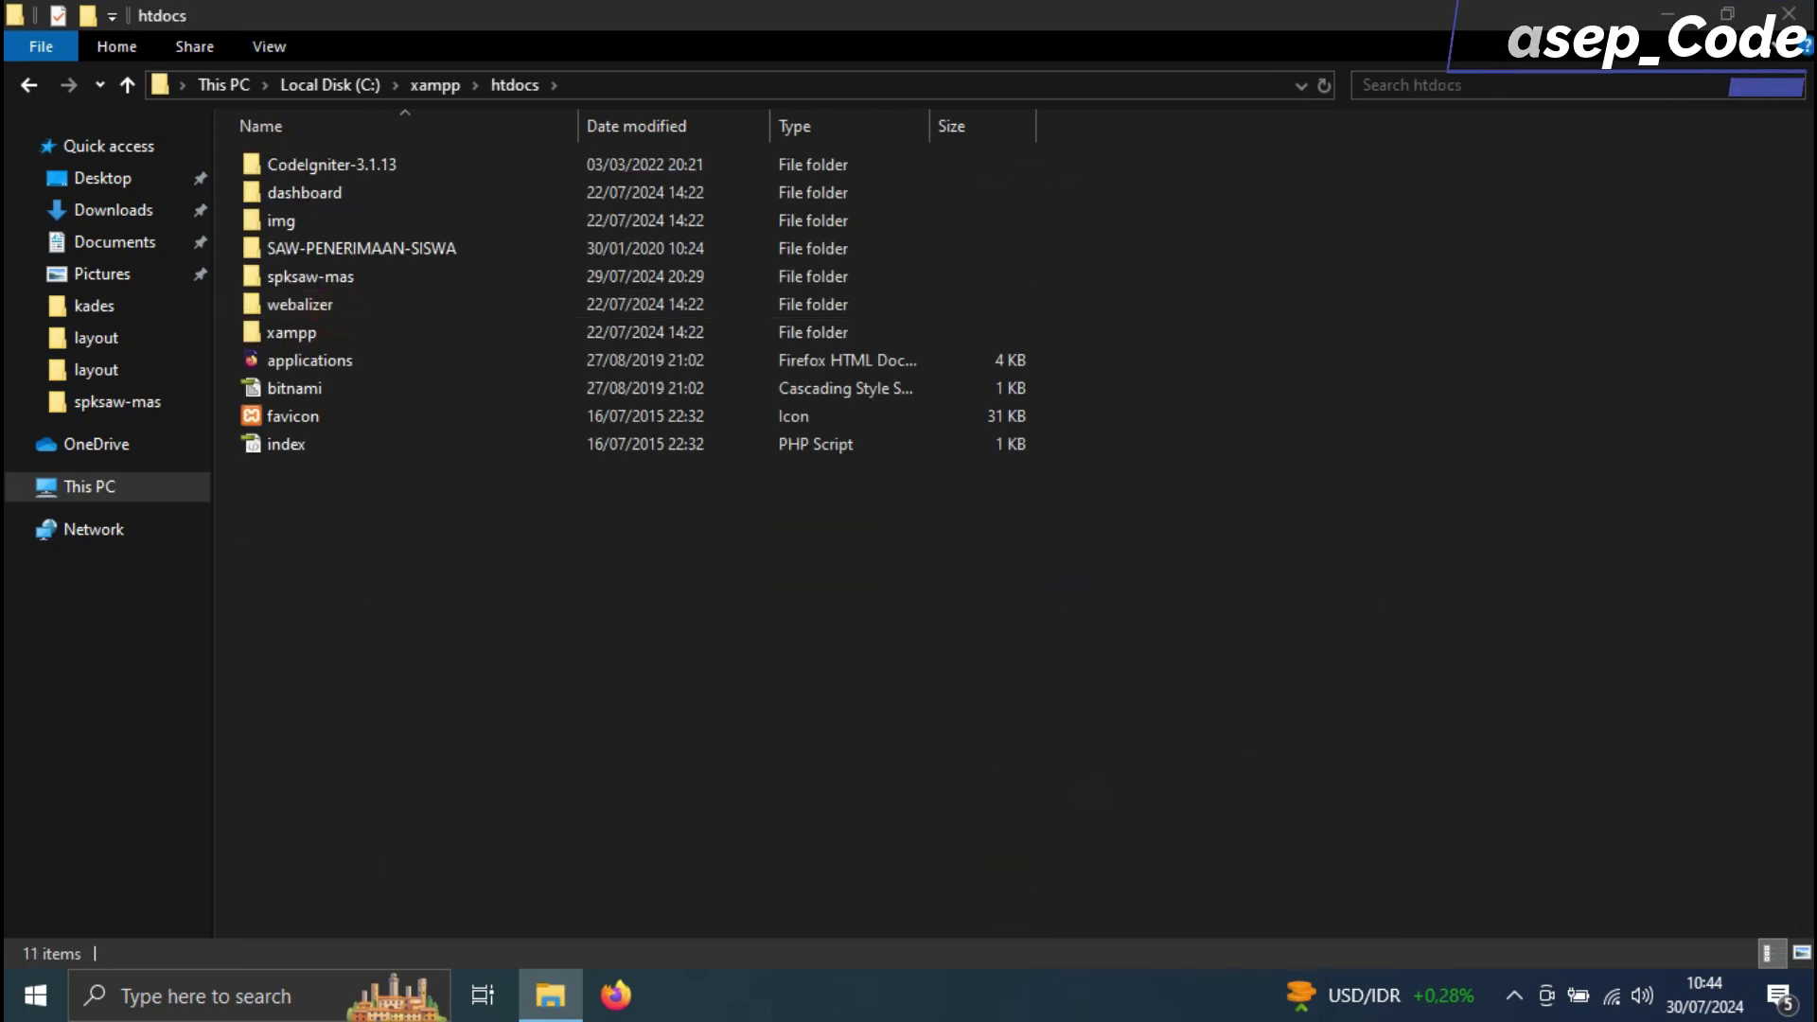
pyautogui.doubleClick(451, 473)
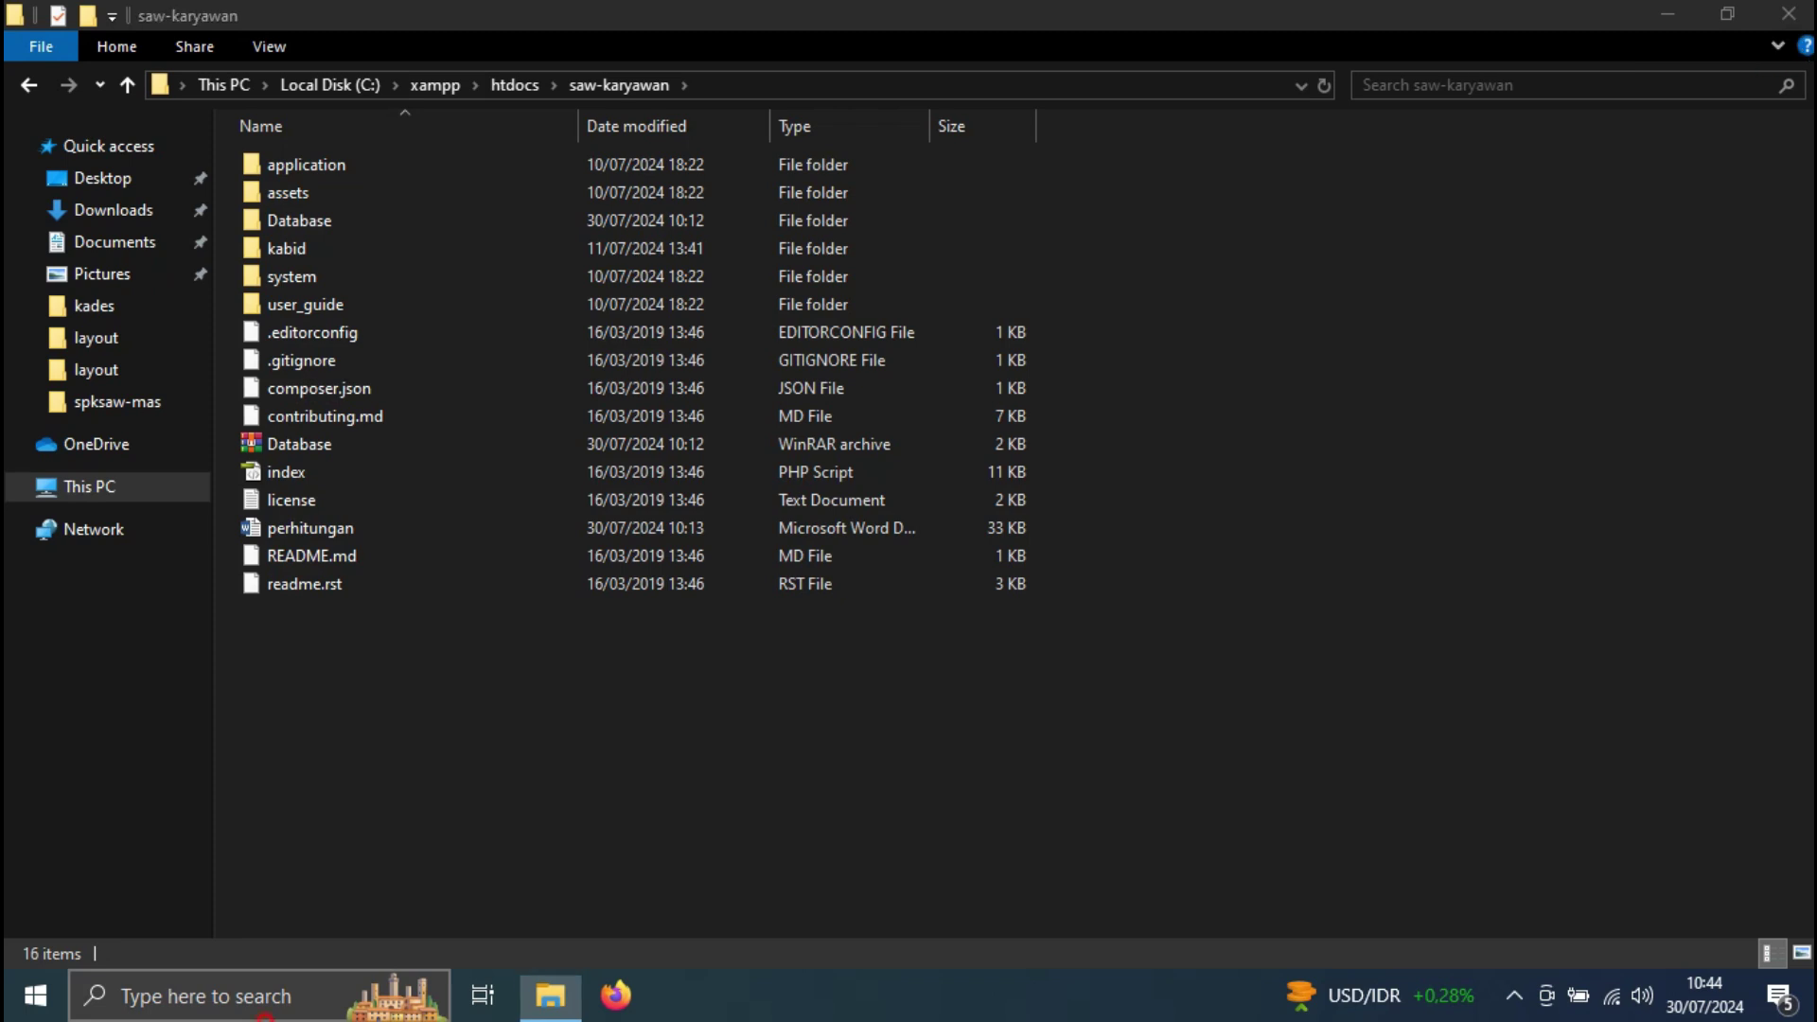
# Launch the XAMPP Control Panel from the Start search
pyautogui.click(265, 995)
pyautogui.write('xa')
pyautogui.press('Return')
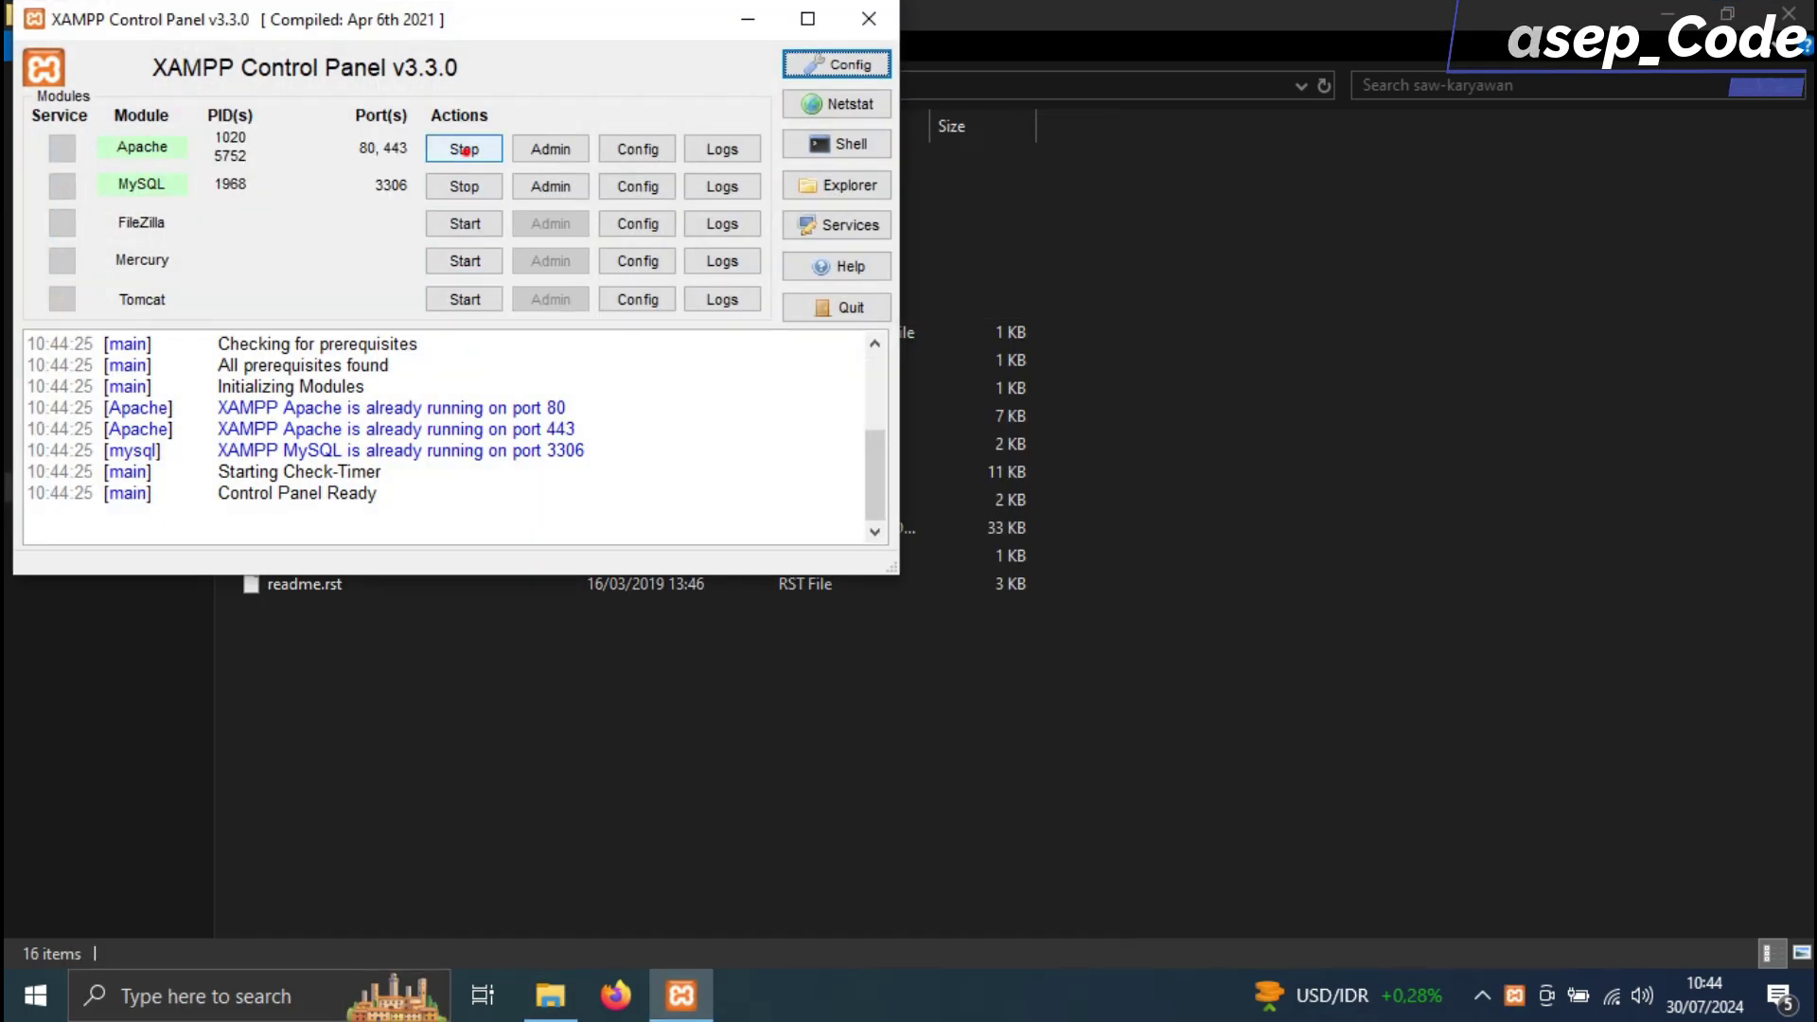
# Stop and restart the Apache and MySQL services
pyautogui.click(465, 149)
pyautogui.click(464, 185)
pyautogui.click(465, 149)
pyautogui.click(476, 182)
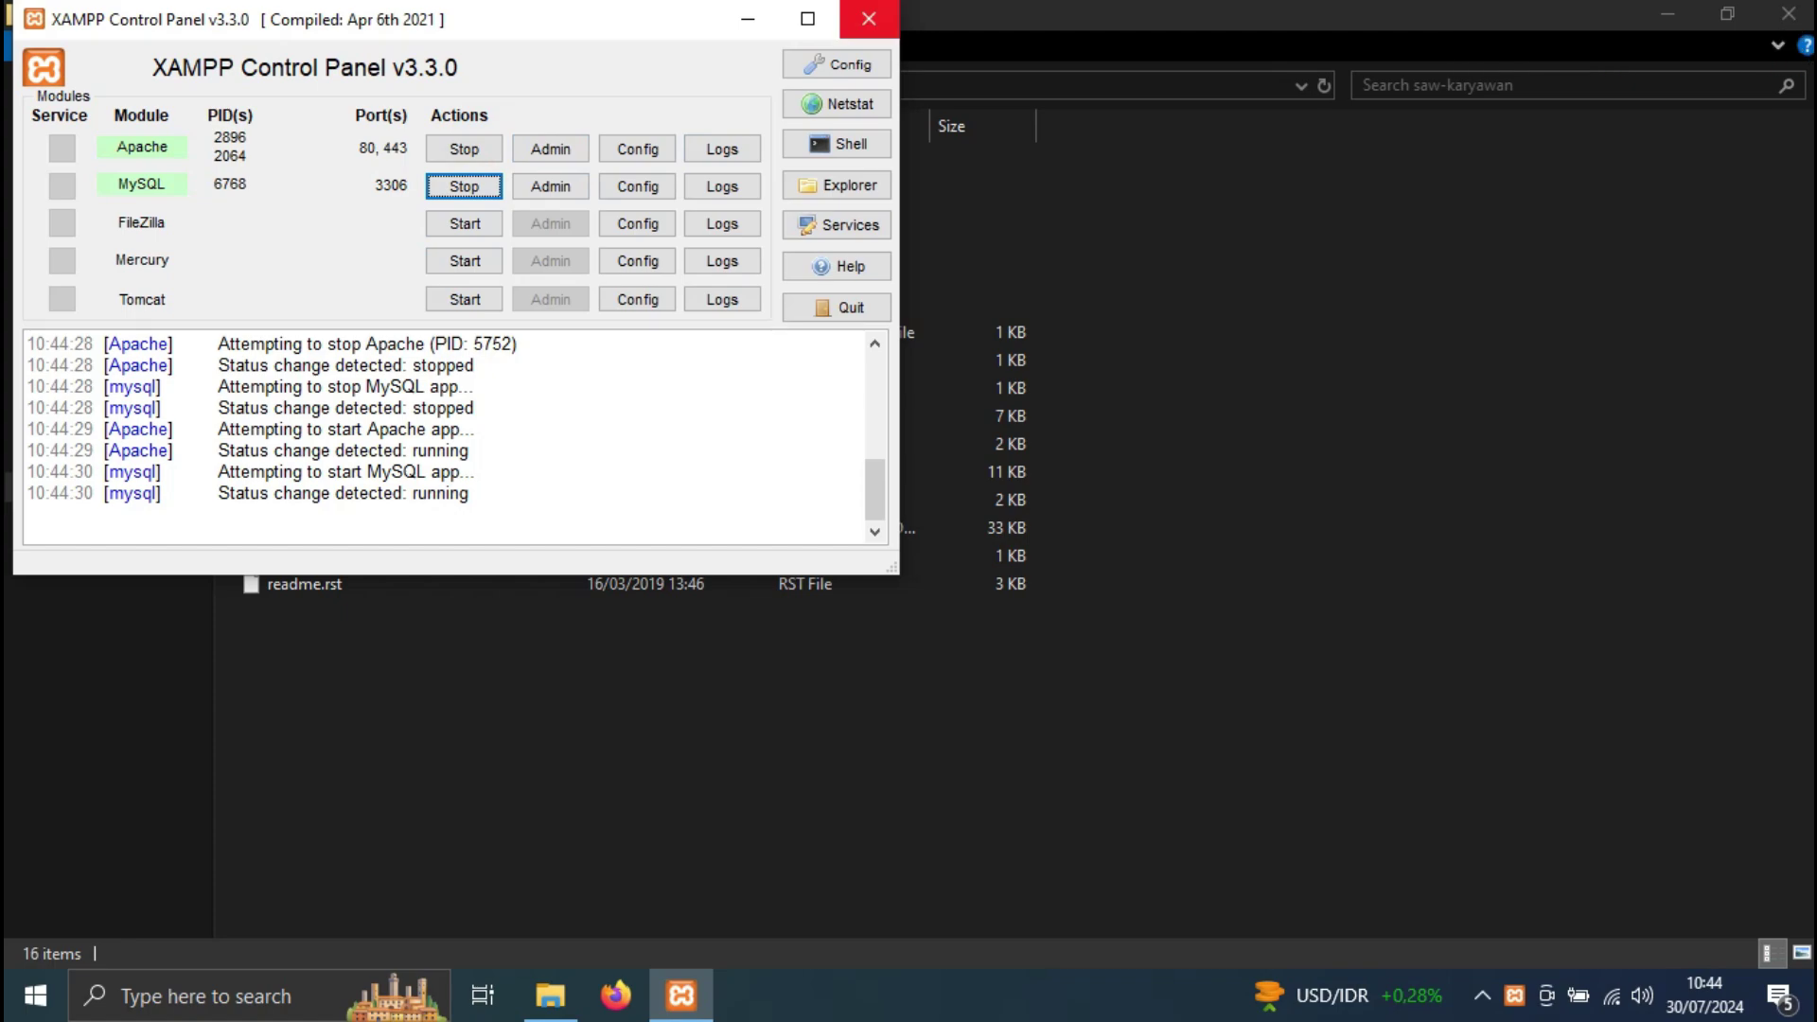
# Close XAMPP, show the desktop and refresh it
pyautogui.click(867, 19)
pyautogui.press('super+d')
pyautogui.rightClick(894, 149)
pyautogui.click(946, 224)
# Launch Firefox and load localhost/saw-karyawan/
pyautogui.rightClick(678, 169)
pyautogui.click(814, 248)
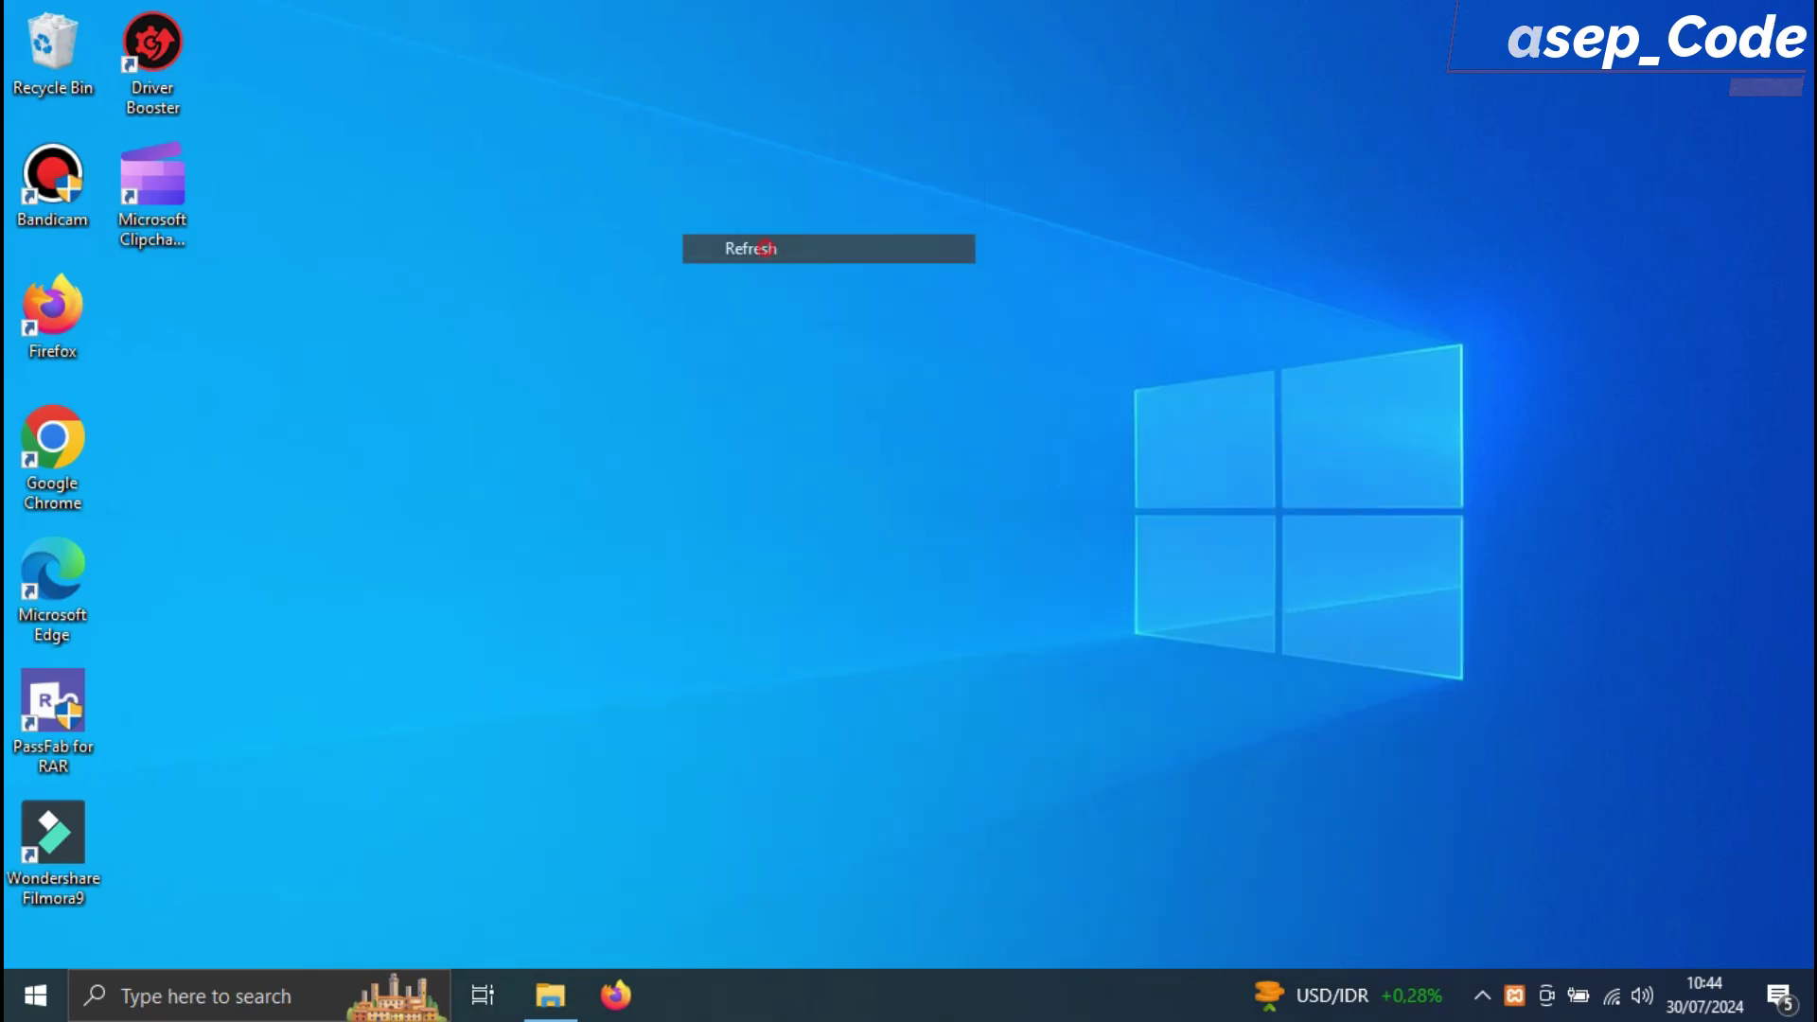
pyautogui.doubleClick(52, 307)
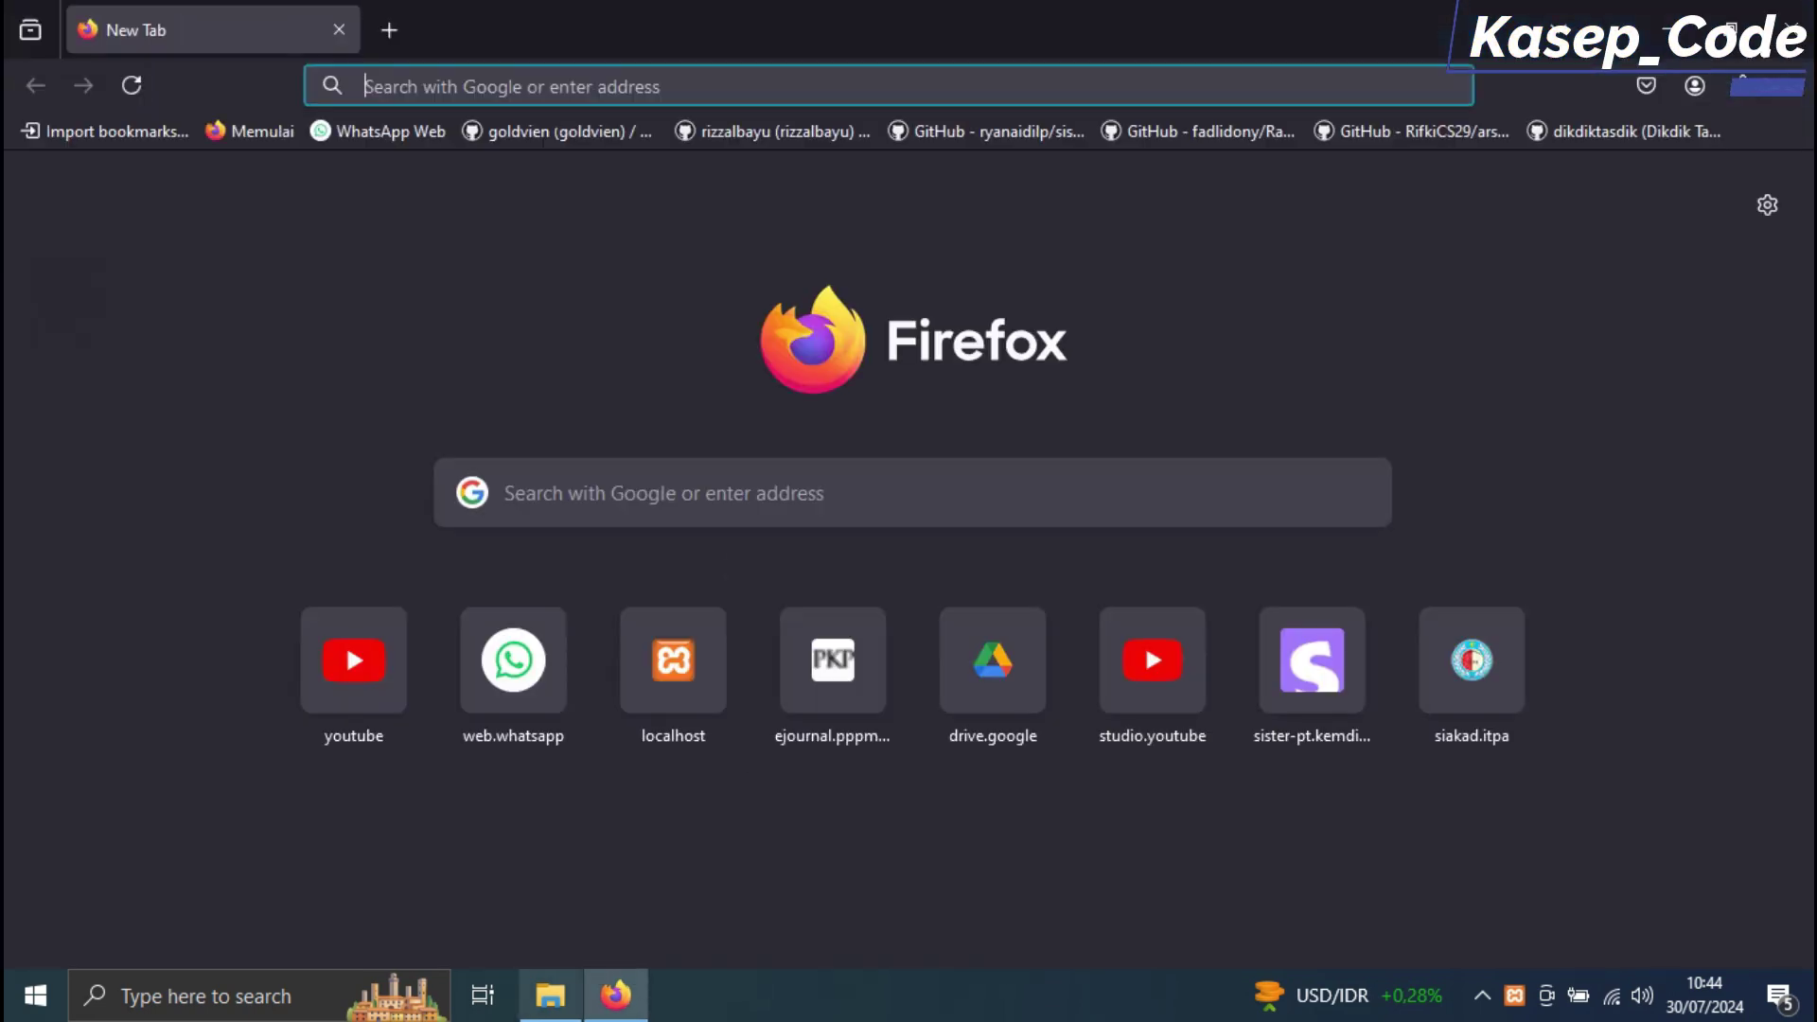
pyautogui.click(550, 994)
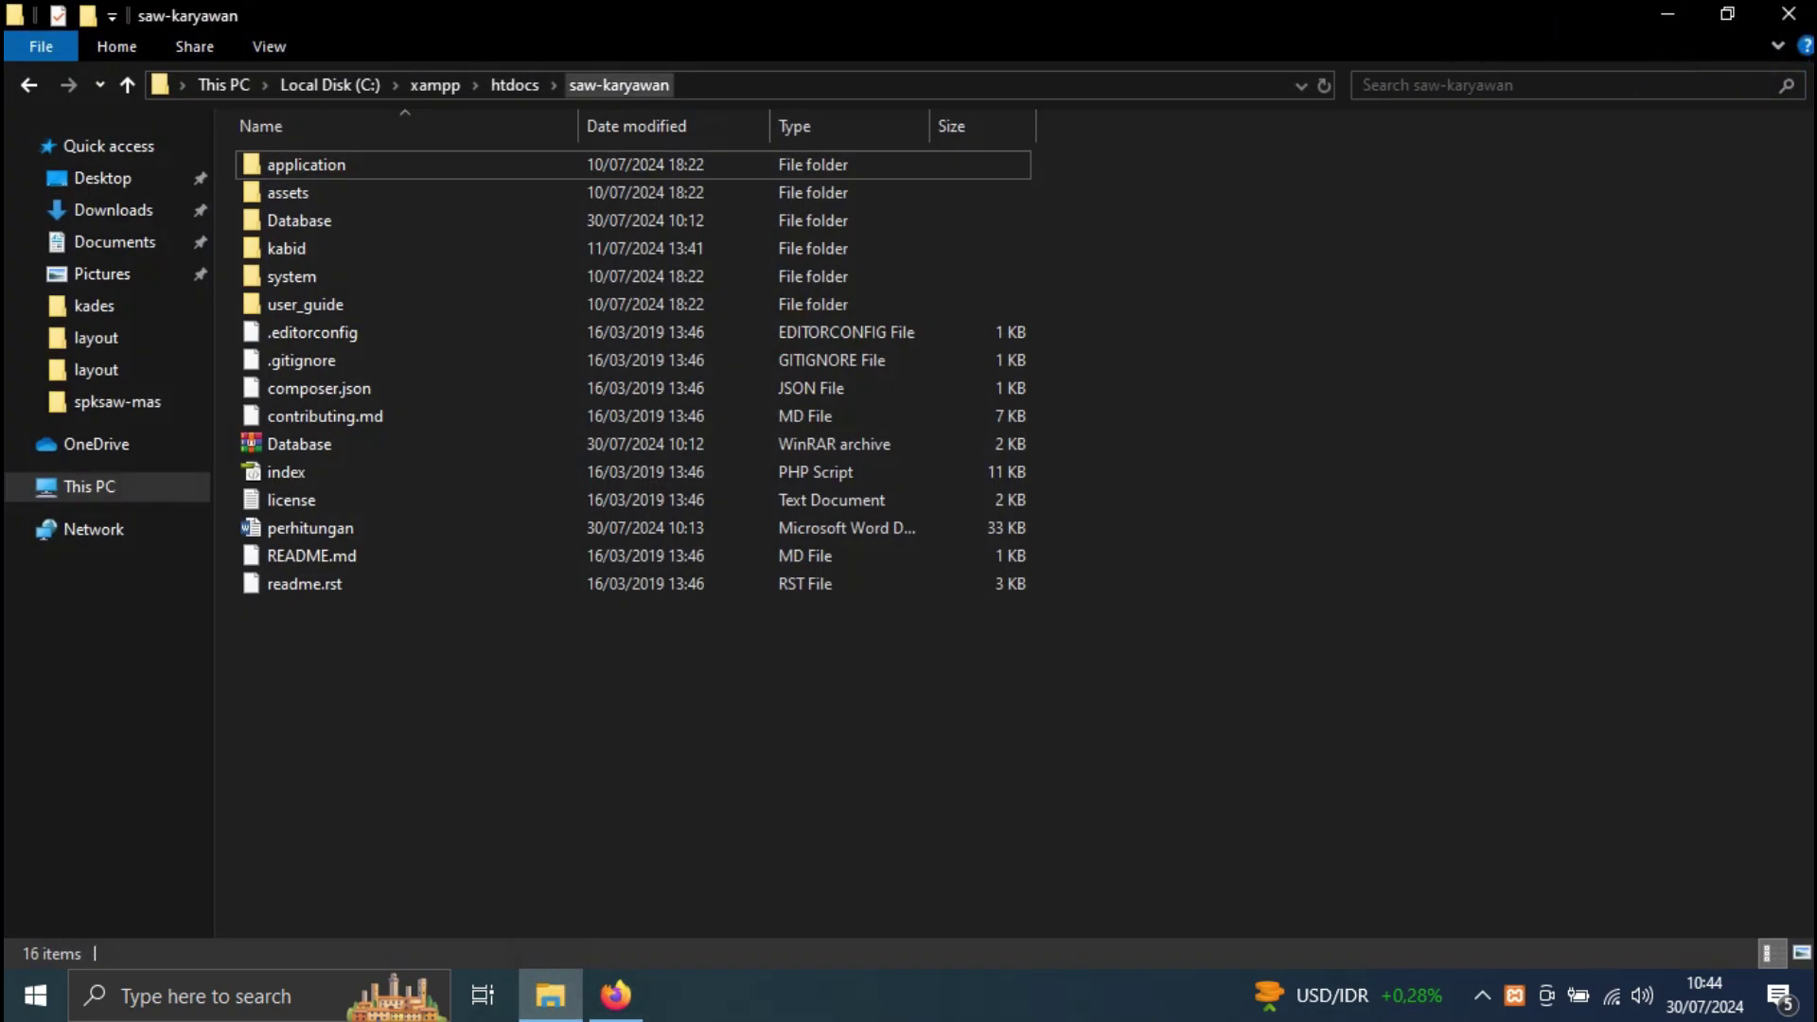
pyautogui.click(615, 995)
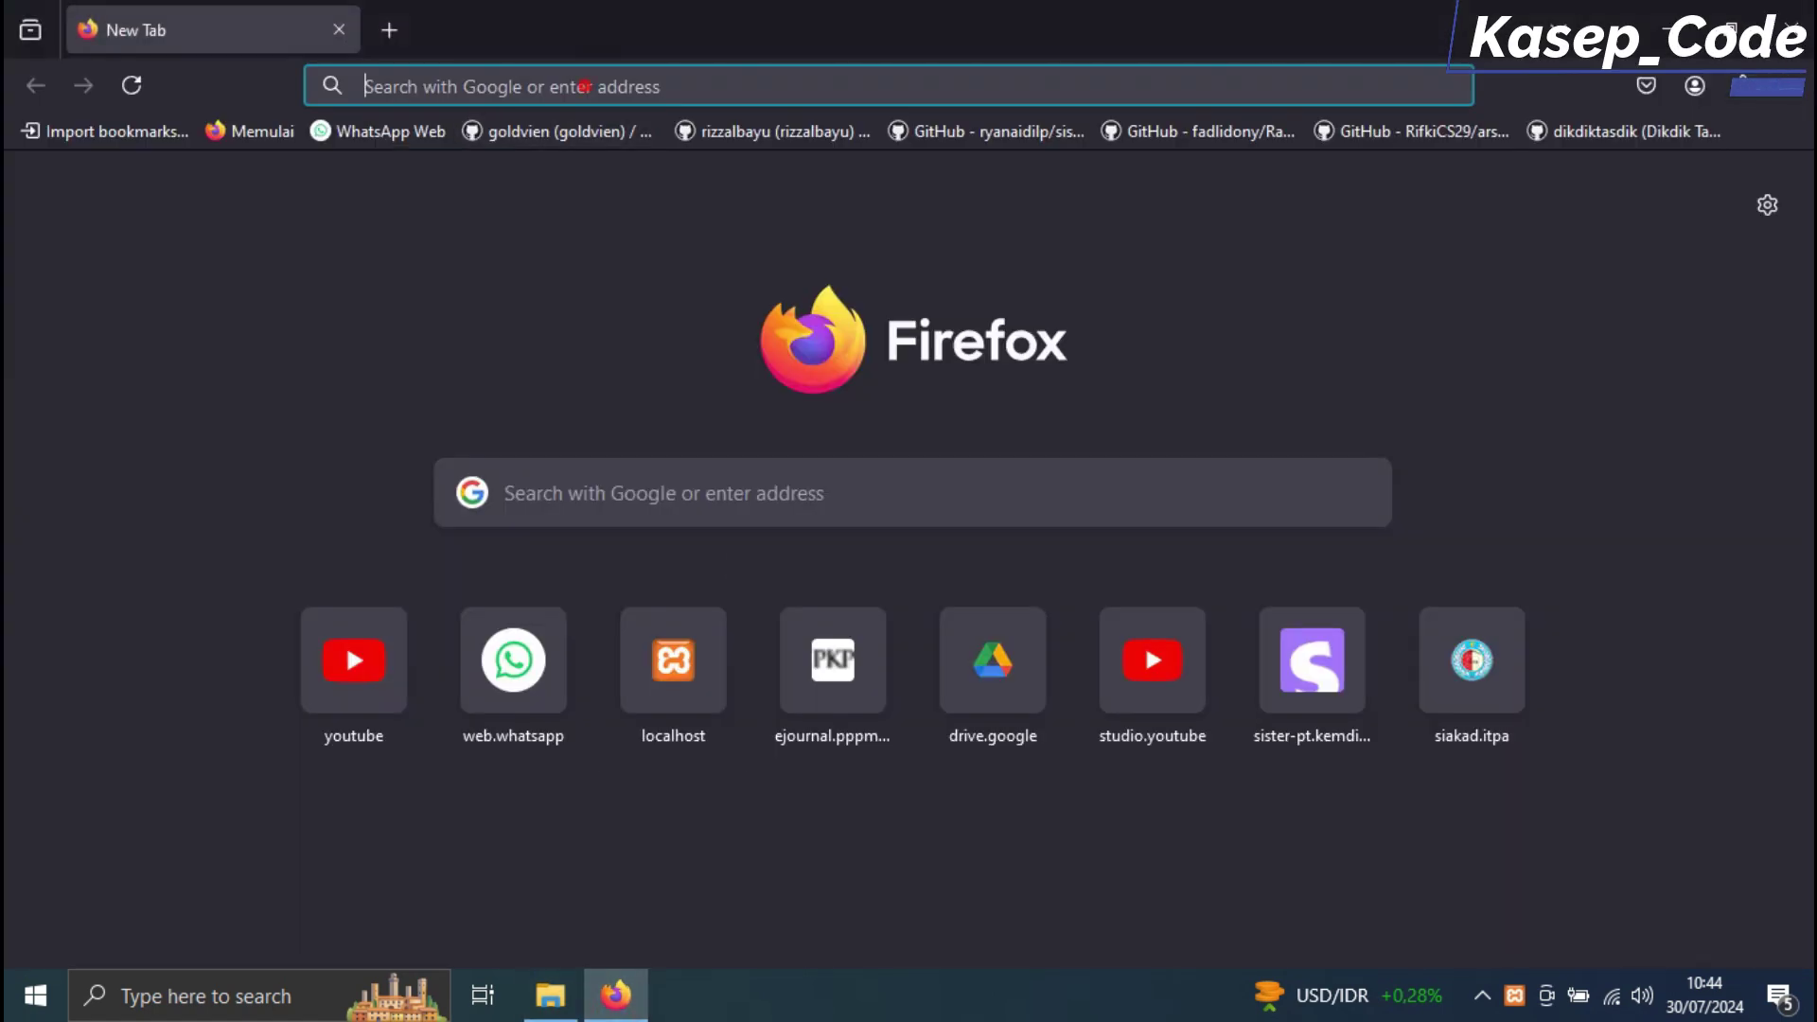
pyautogui.click(586, 87)
pyautogui.write('lhost/')
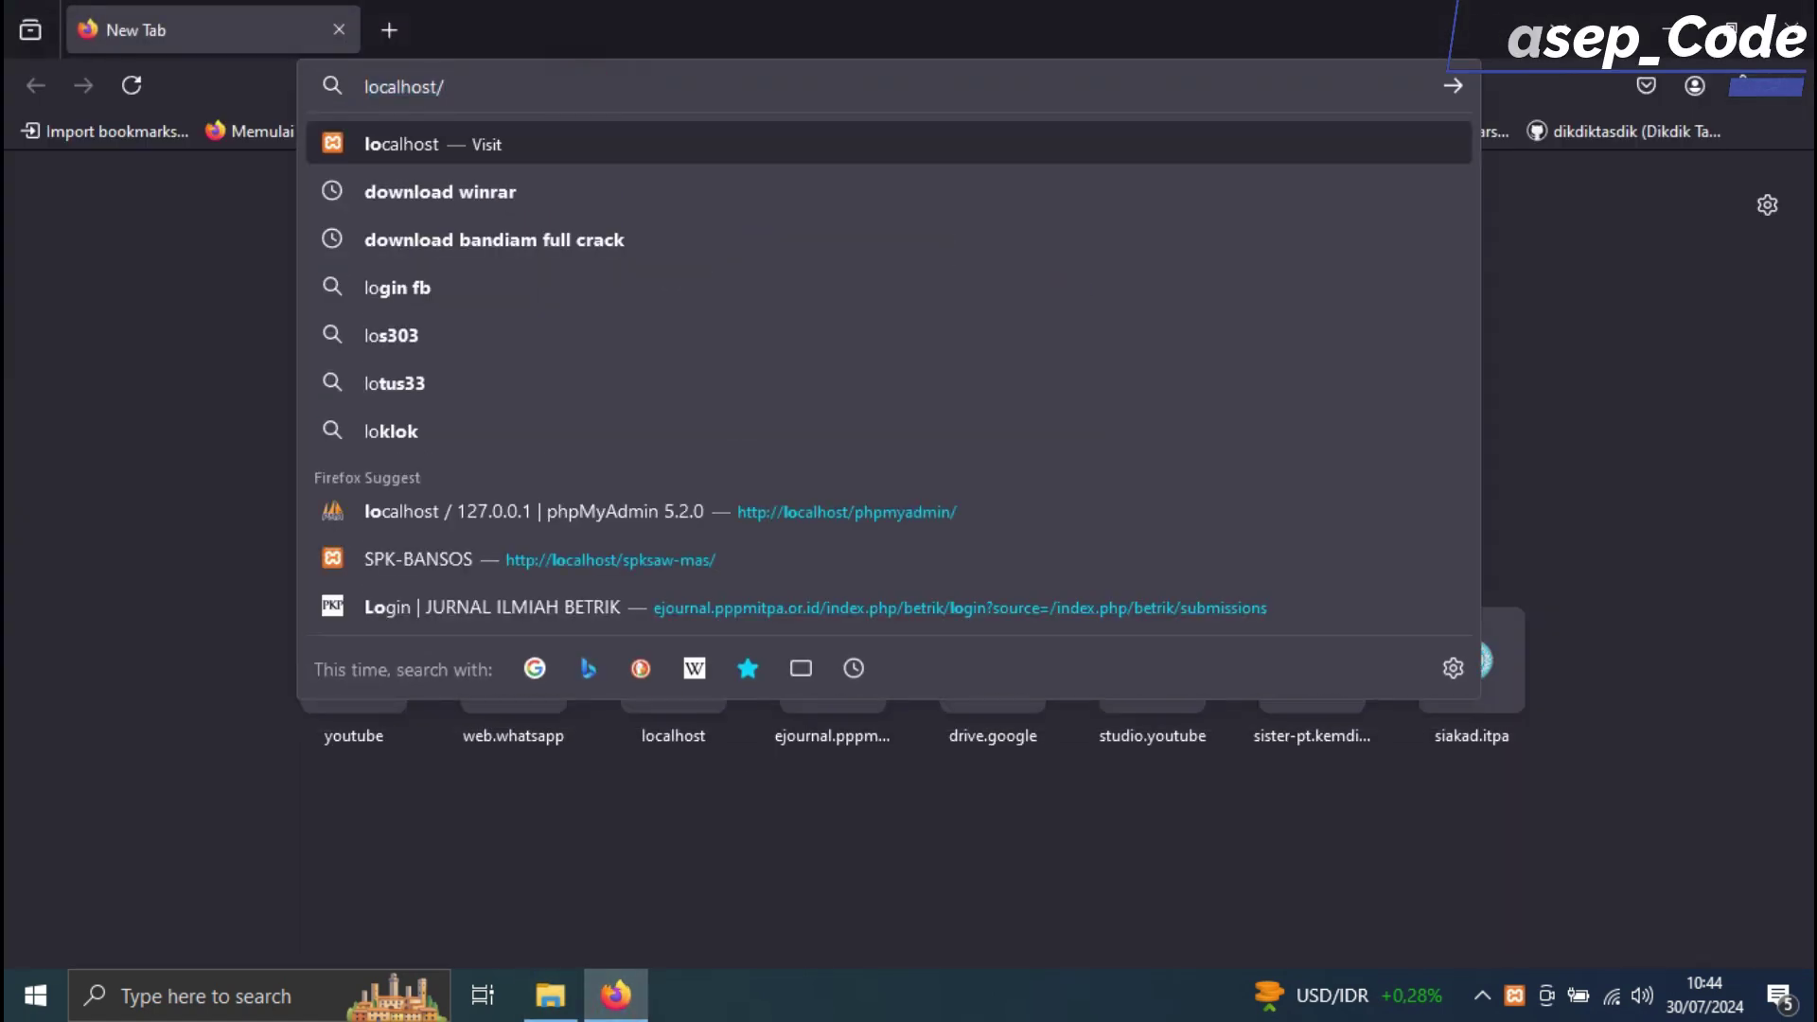
pyautogui.write('saw-')
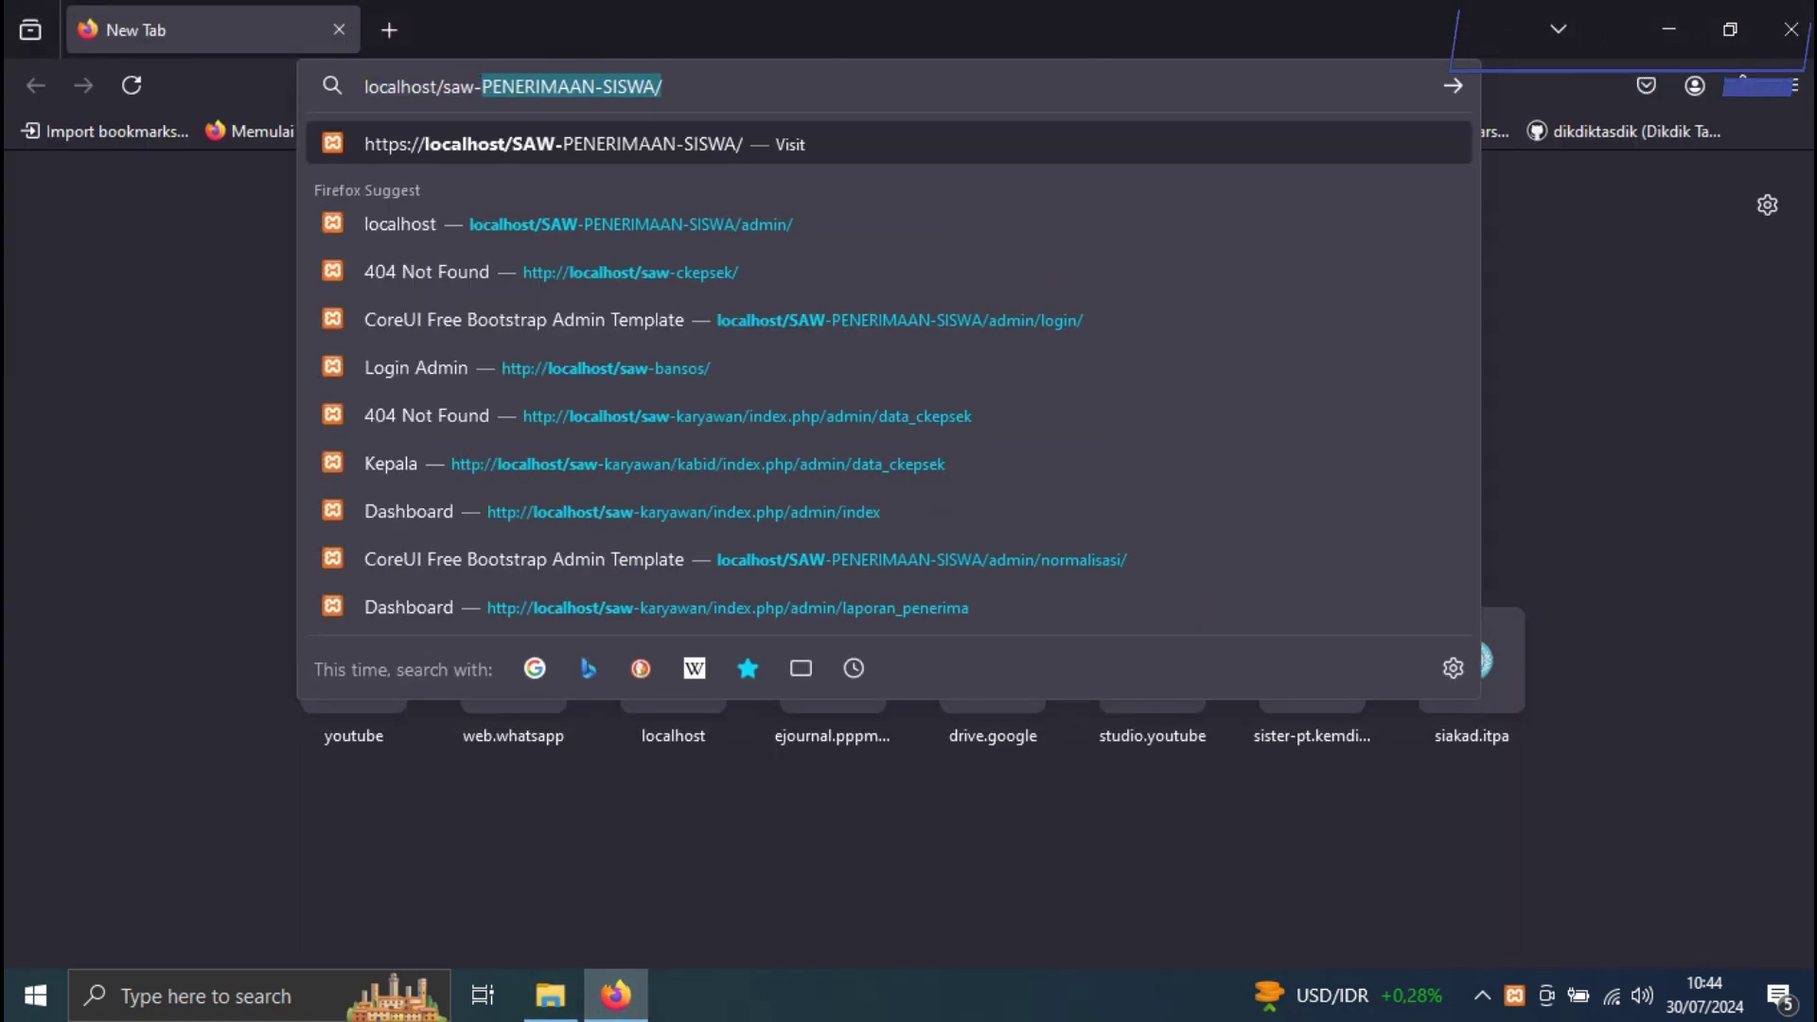
pyautogui.write('karyawan/')
pyautogui.press('Return')
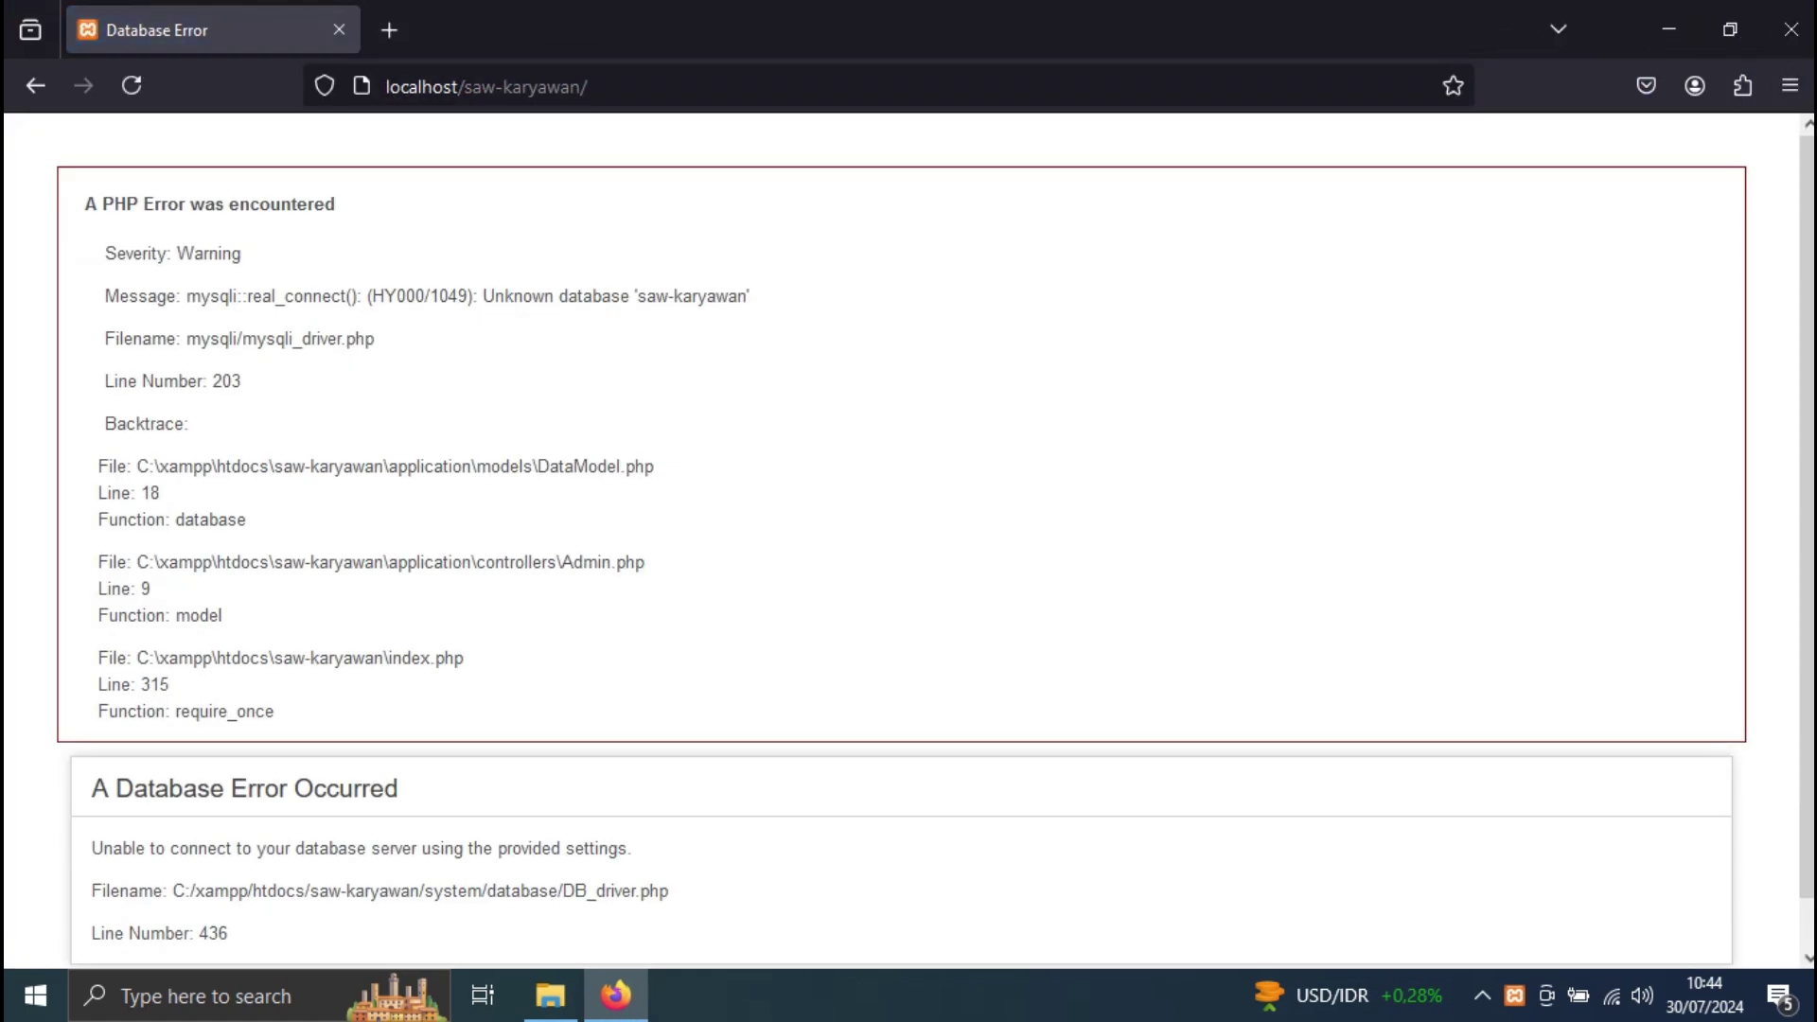
# Review the unknown-database error and copy the database name 'saw-karyawan'
pyautogui.tripleClick(979, 295)
pyautogui.click(604, 434)
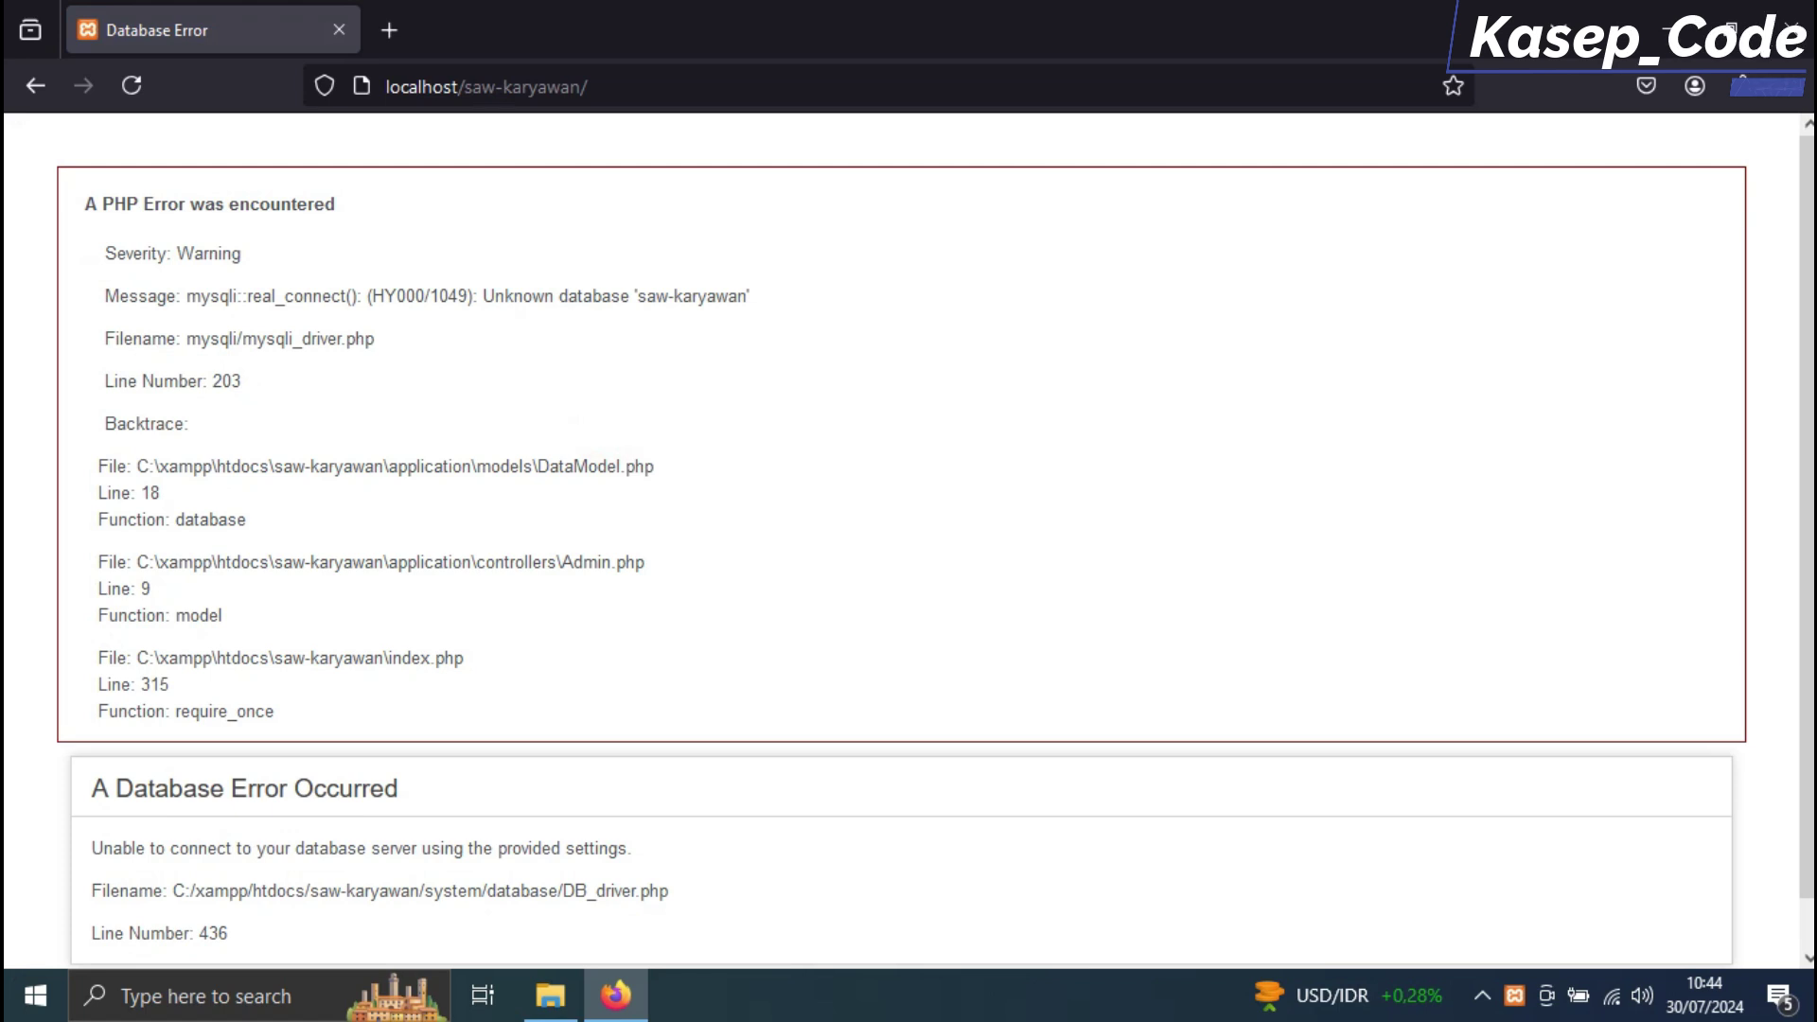
pyautogui.moveTo(179, 685); pyautogui.dragTo(100, 252)
pyautogui.click(511, 305)
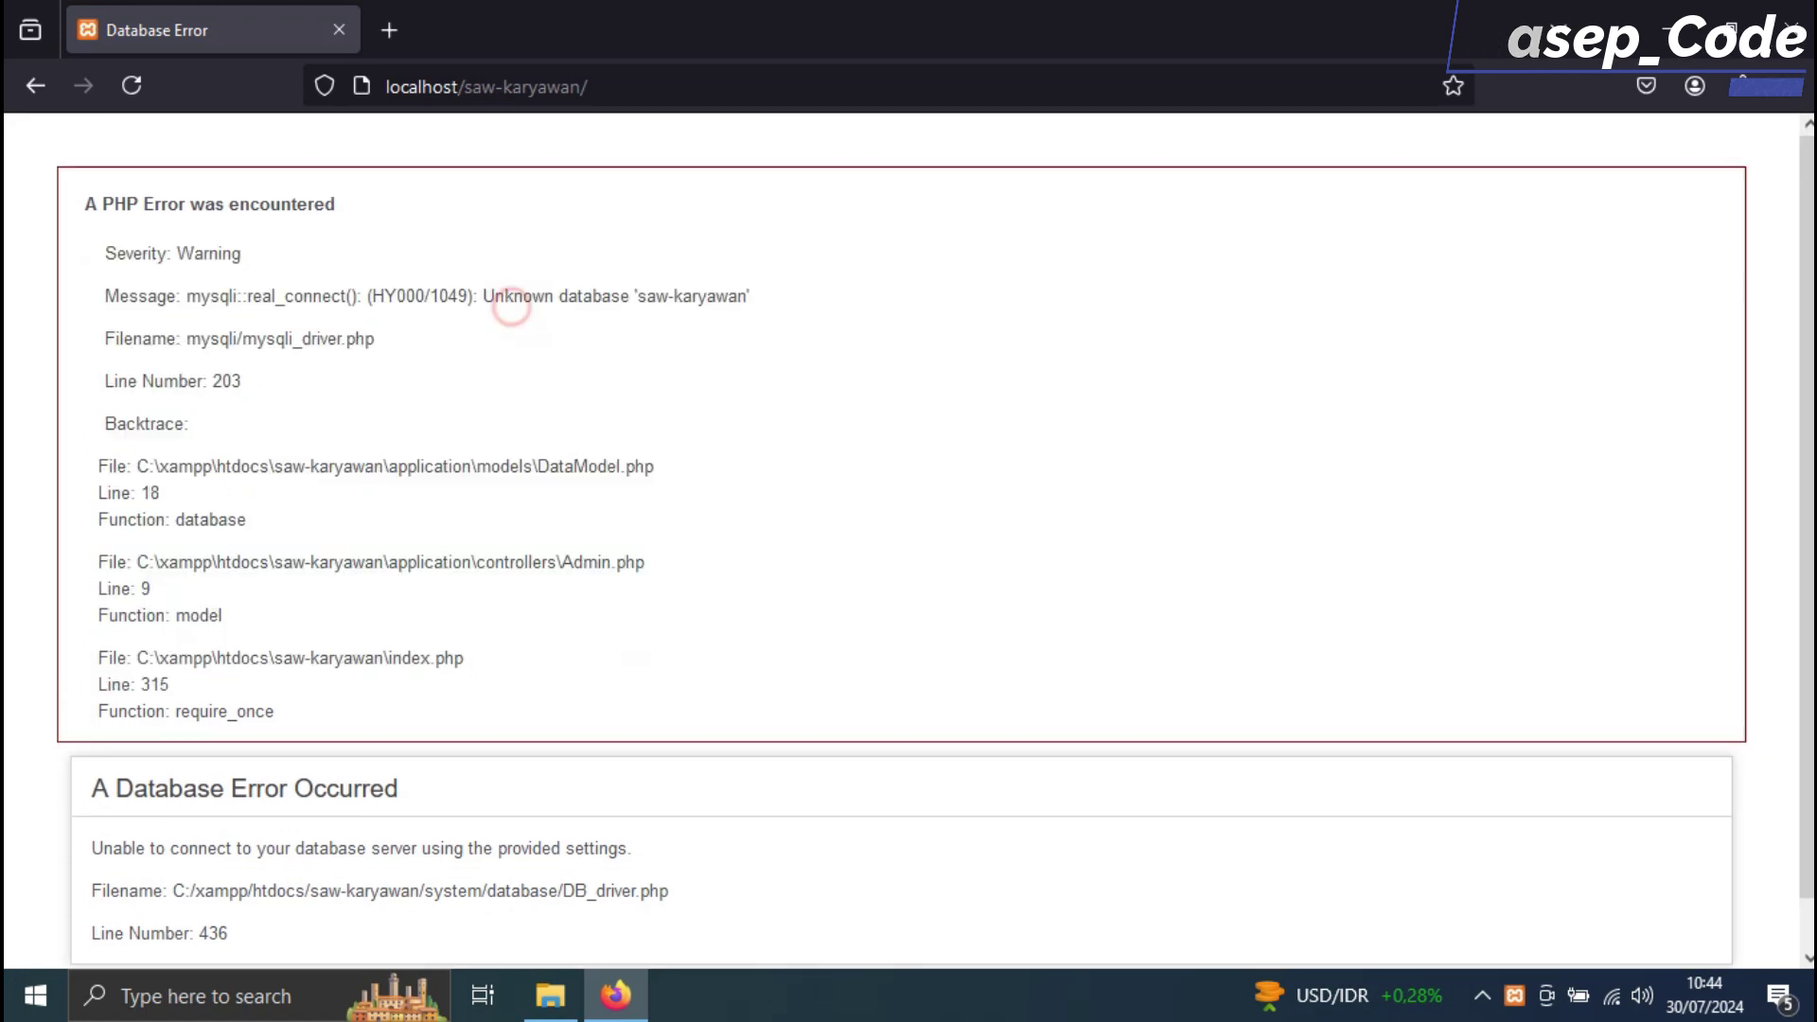
pyautogui.moveTo(375, 339); pyautogui.dragTo(85, 203)
pyautogui.click(470, 304)
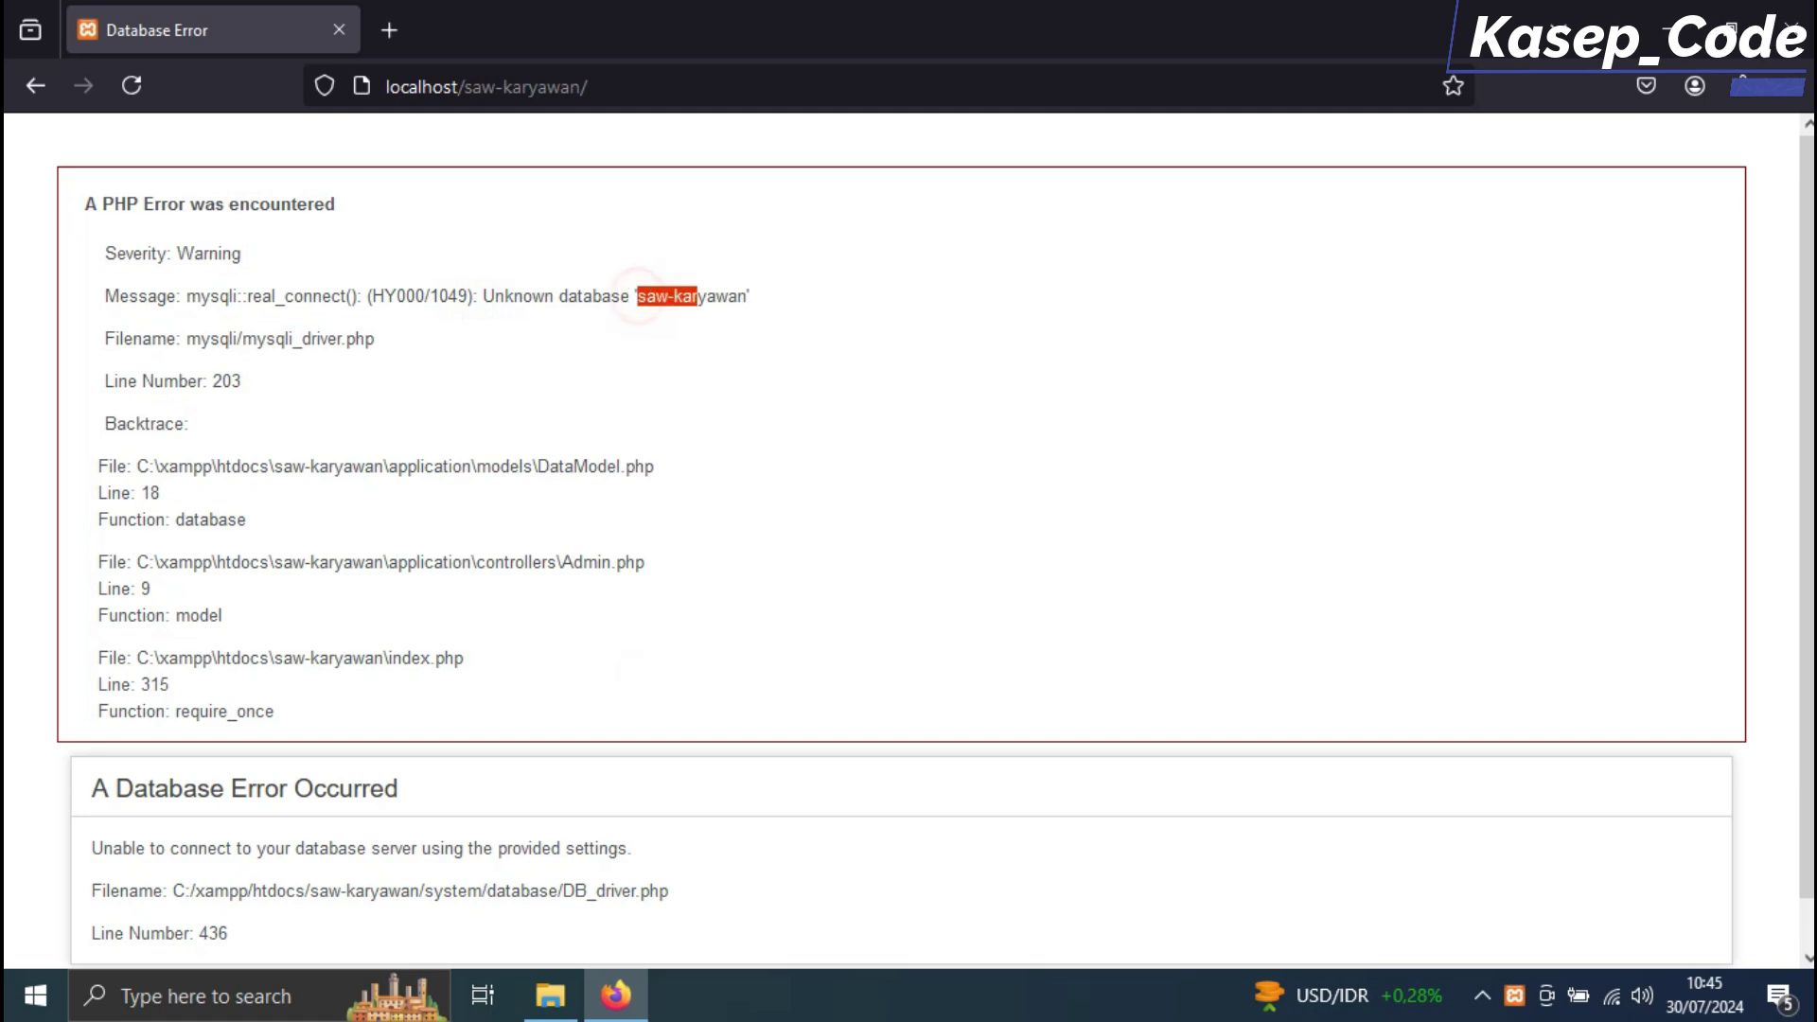
pyautogui.rightClick(736, 300)
pyautogui.click(793, 325)
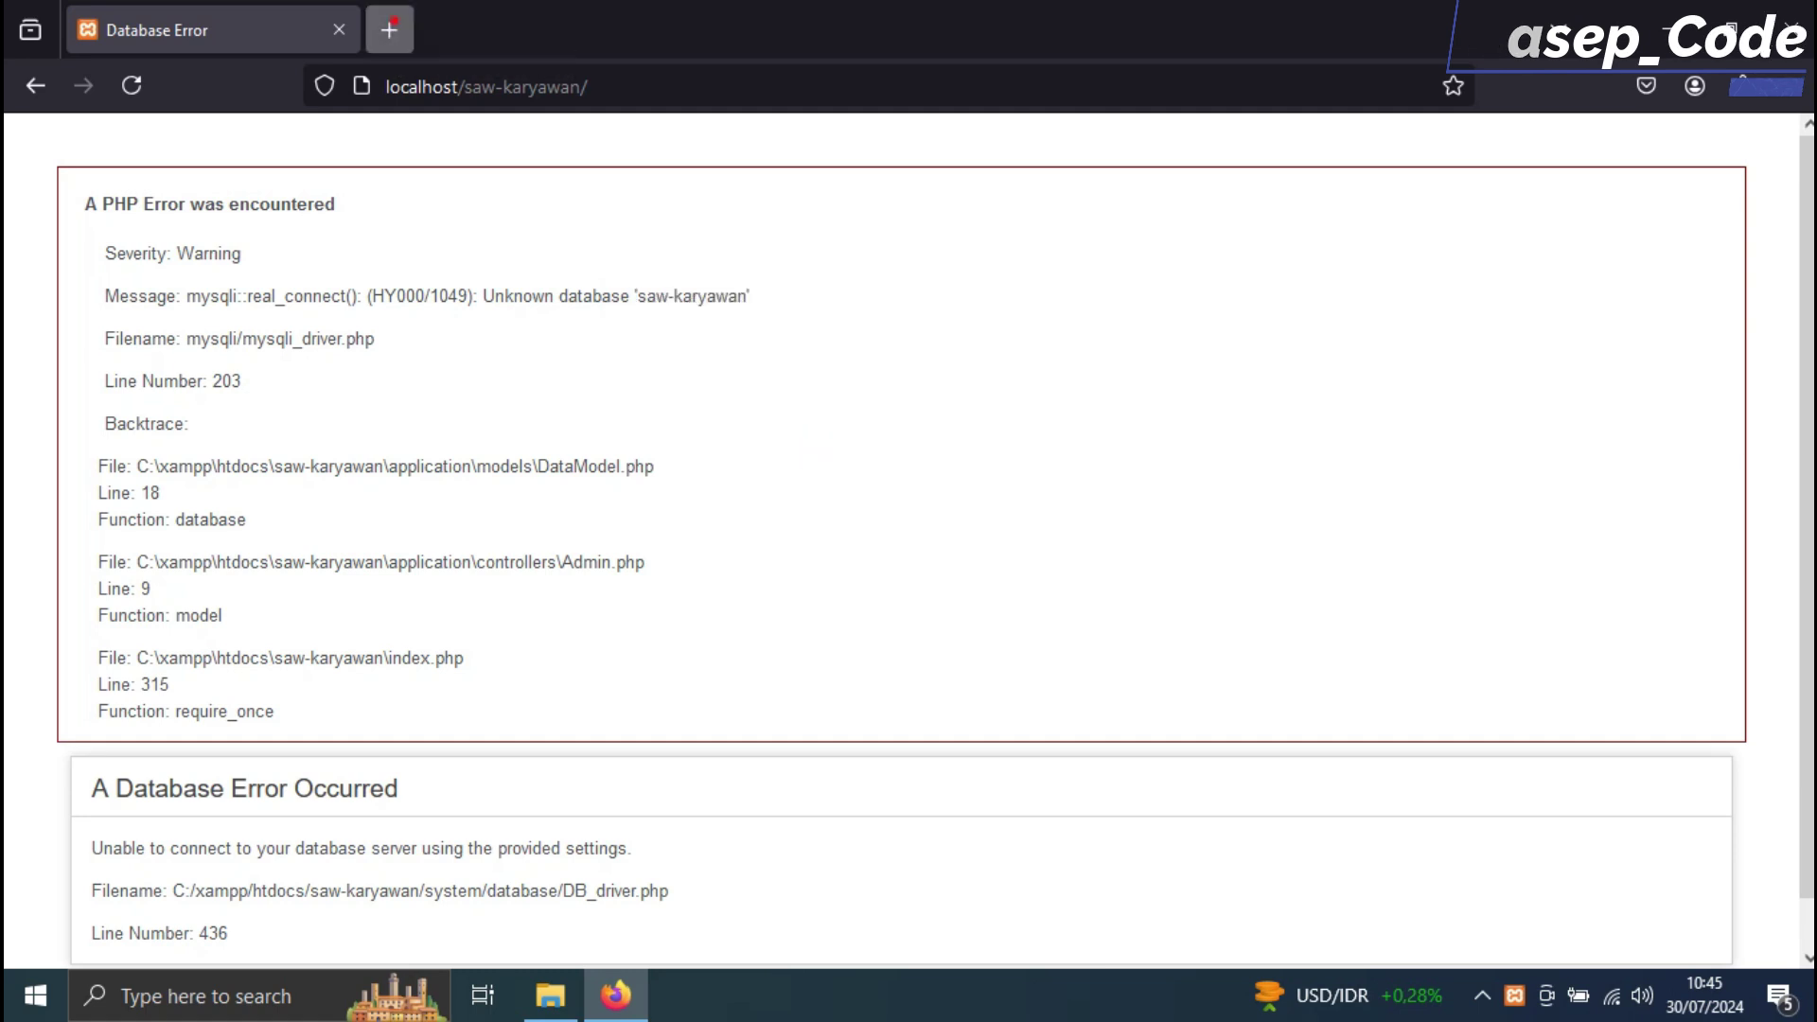
pyautogui.click(389, 30)
# Load localhost/phpmyadmin/ in the new tab and look over the server information
pyautogui.write('localhost/phpmyadmin/')
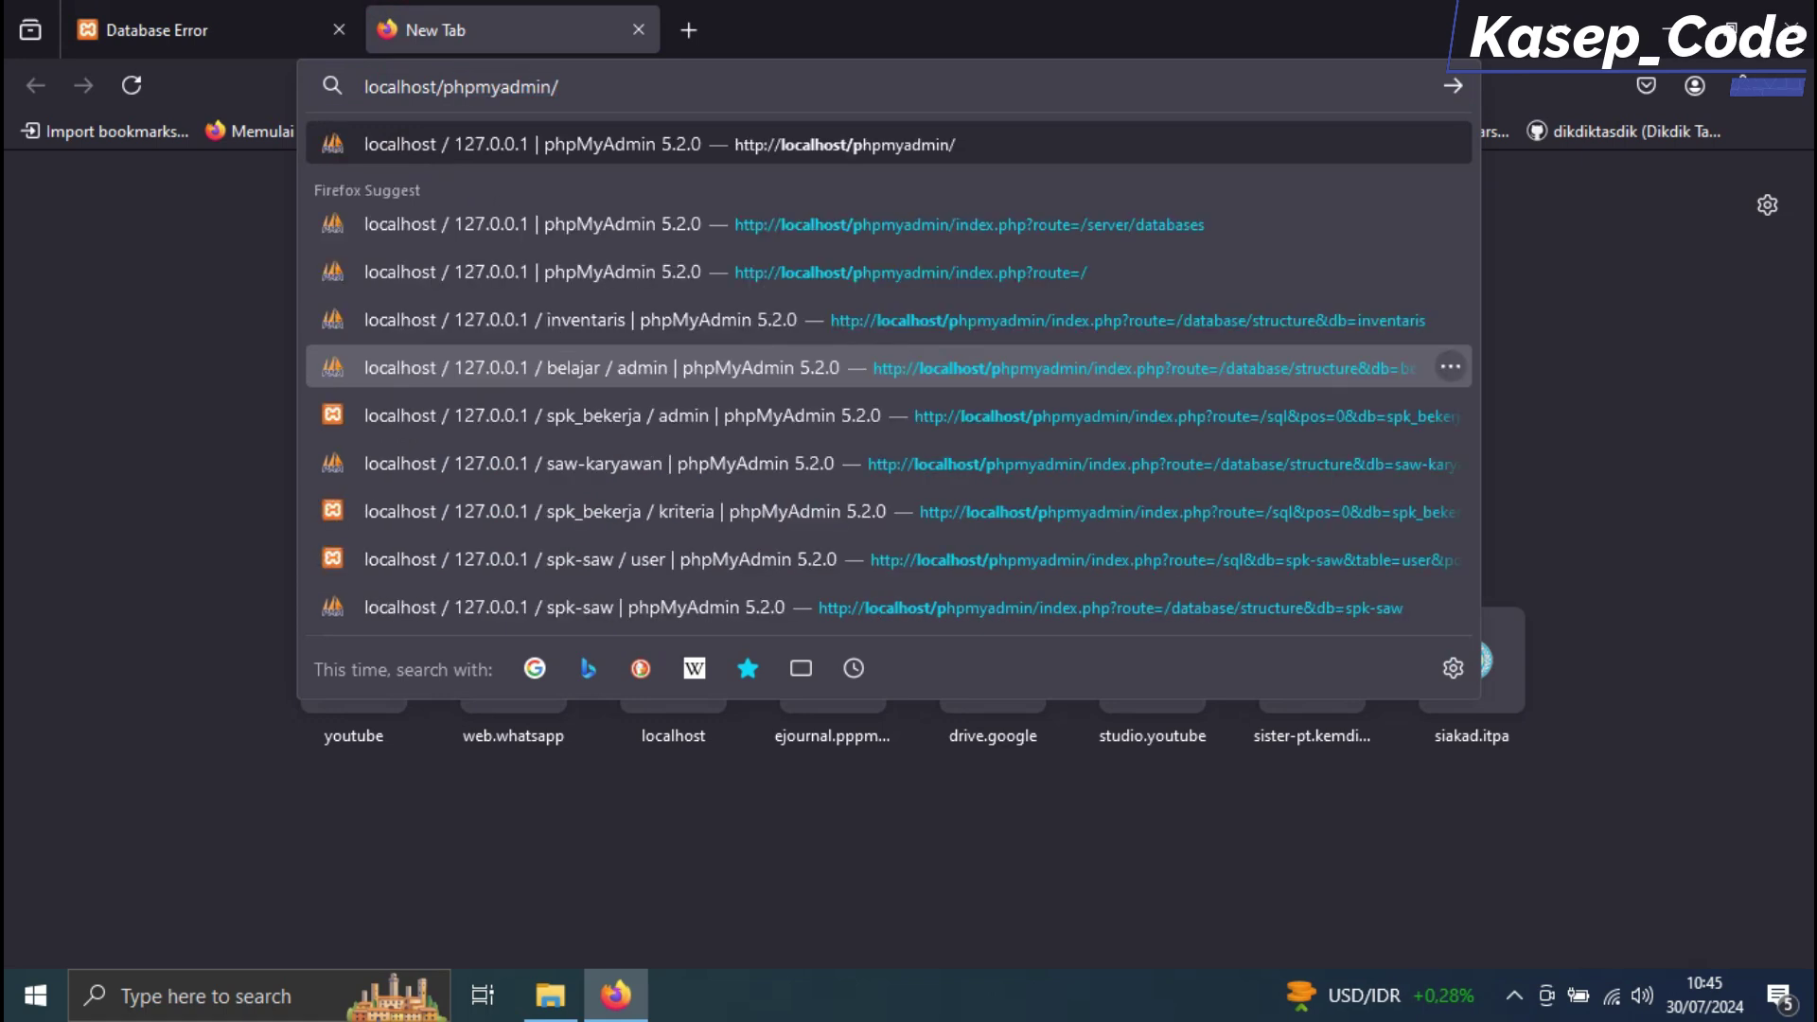
pyautogui.press('Return')
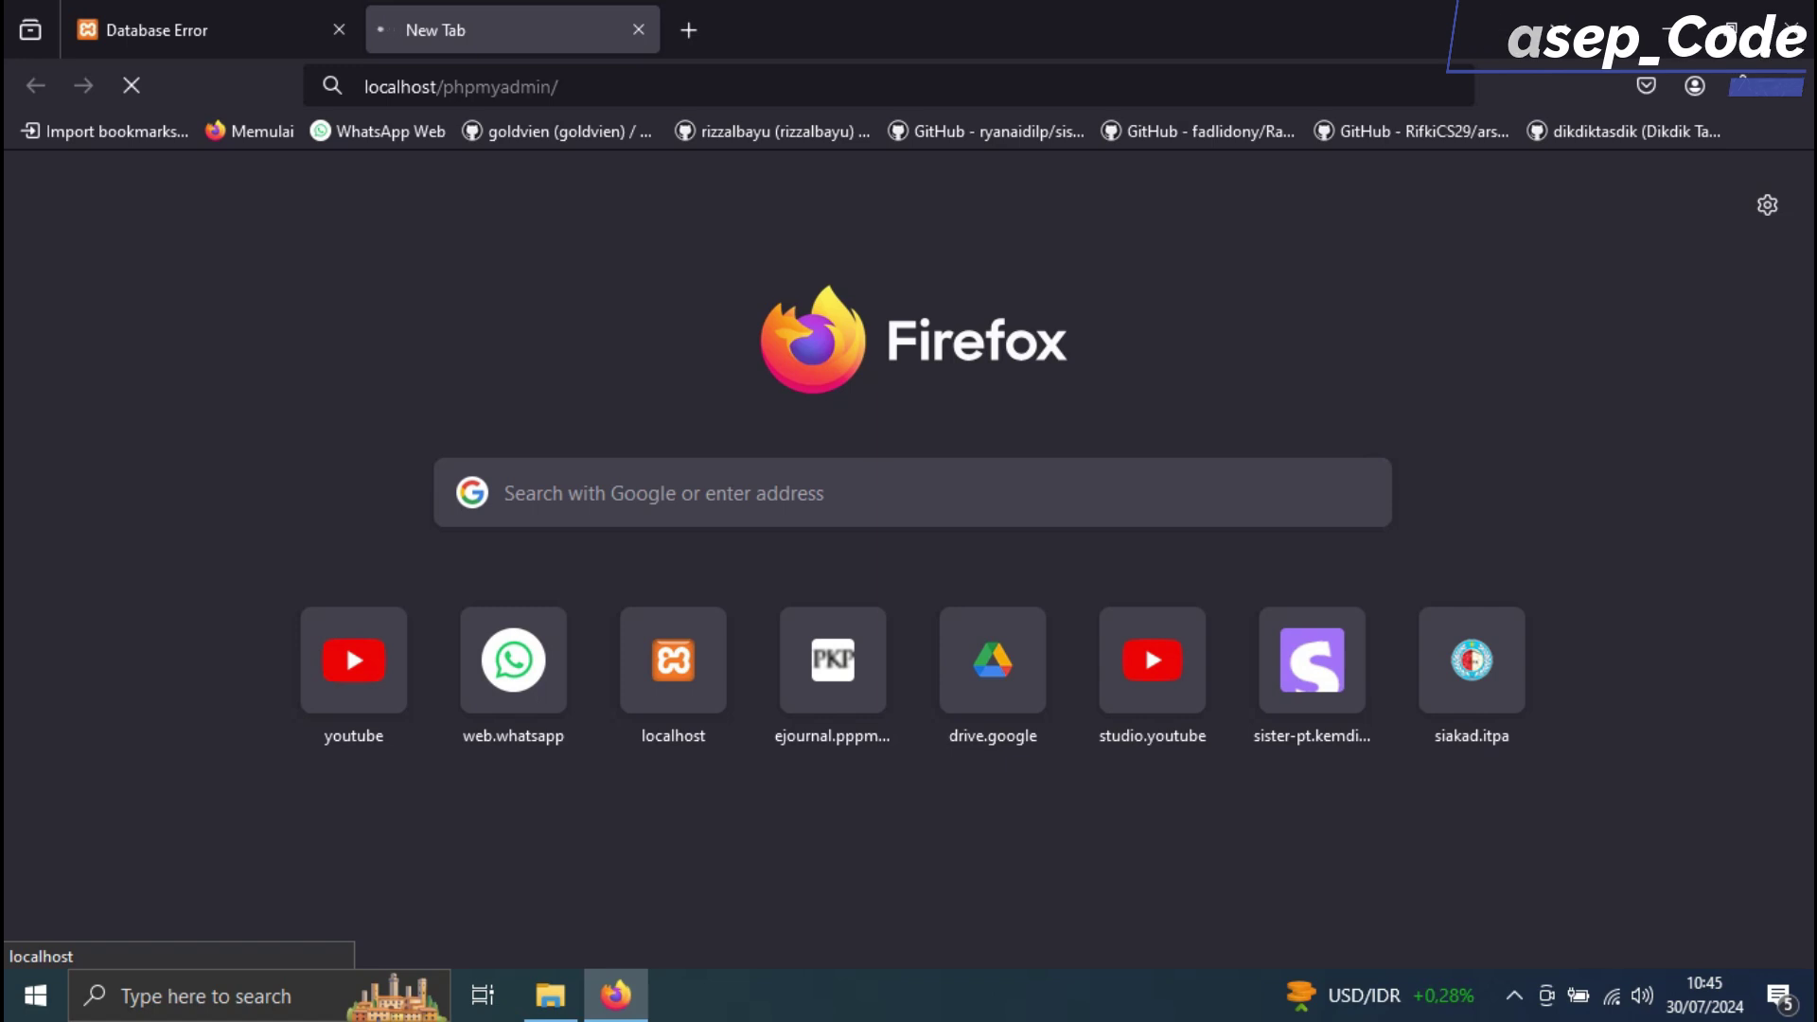
pyautogui.scroll(-3, 1060, 568)
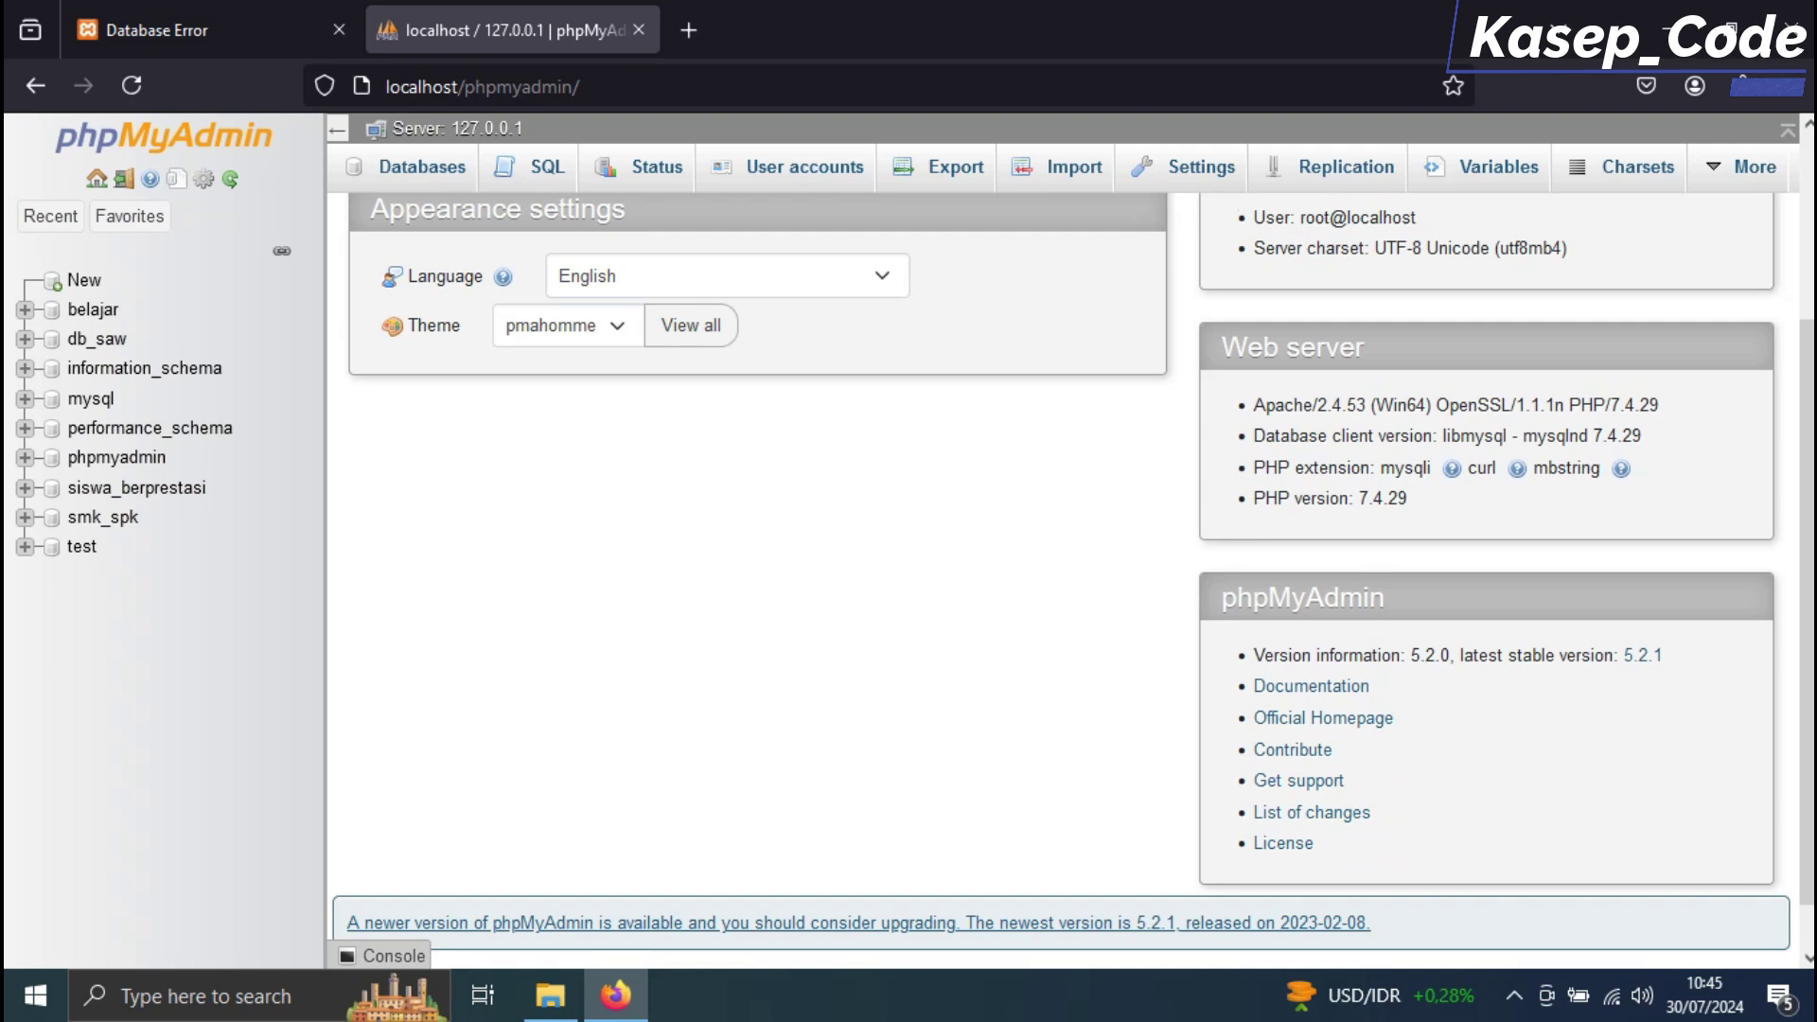
pyautogui.press('super+plus')
pyautogui.press('super+plus')
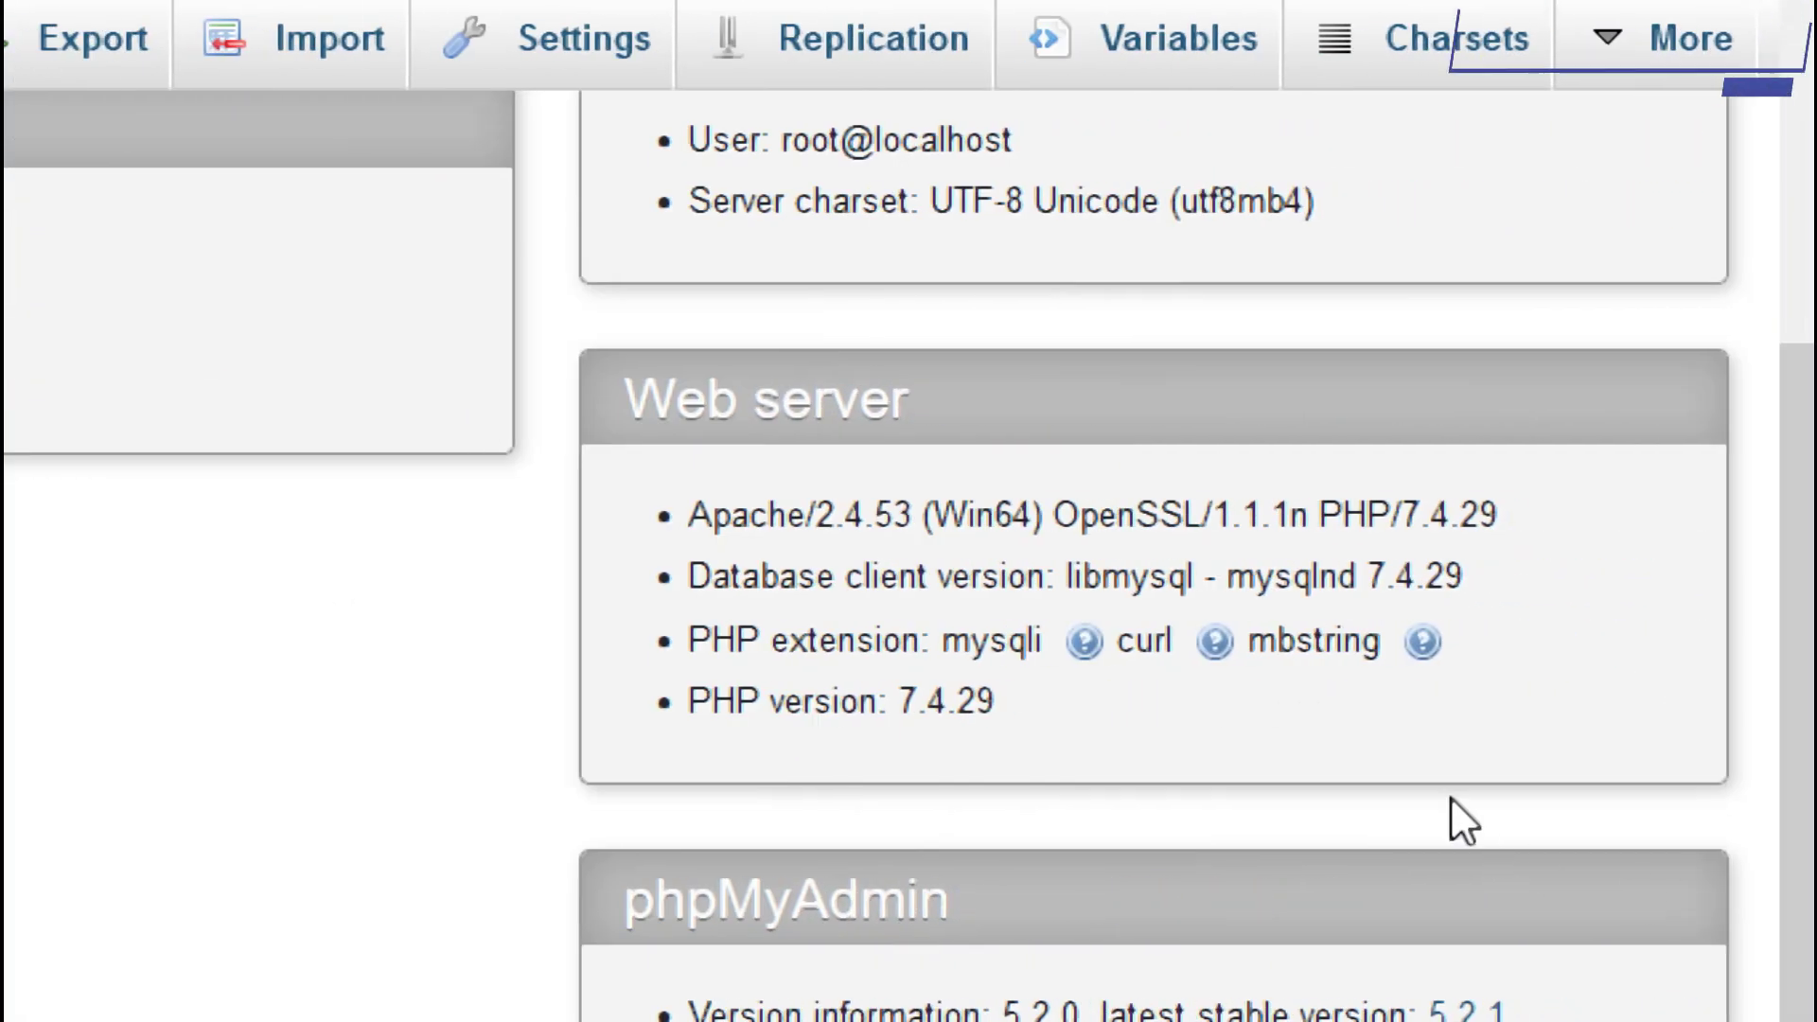
pyautogui.scroll(-1, 1410, 757)
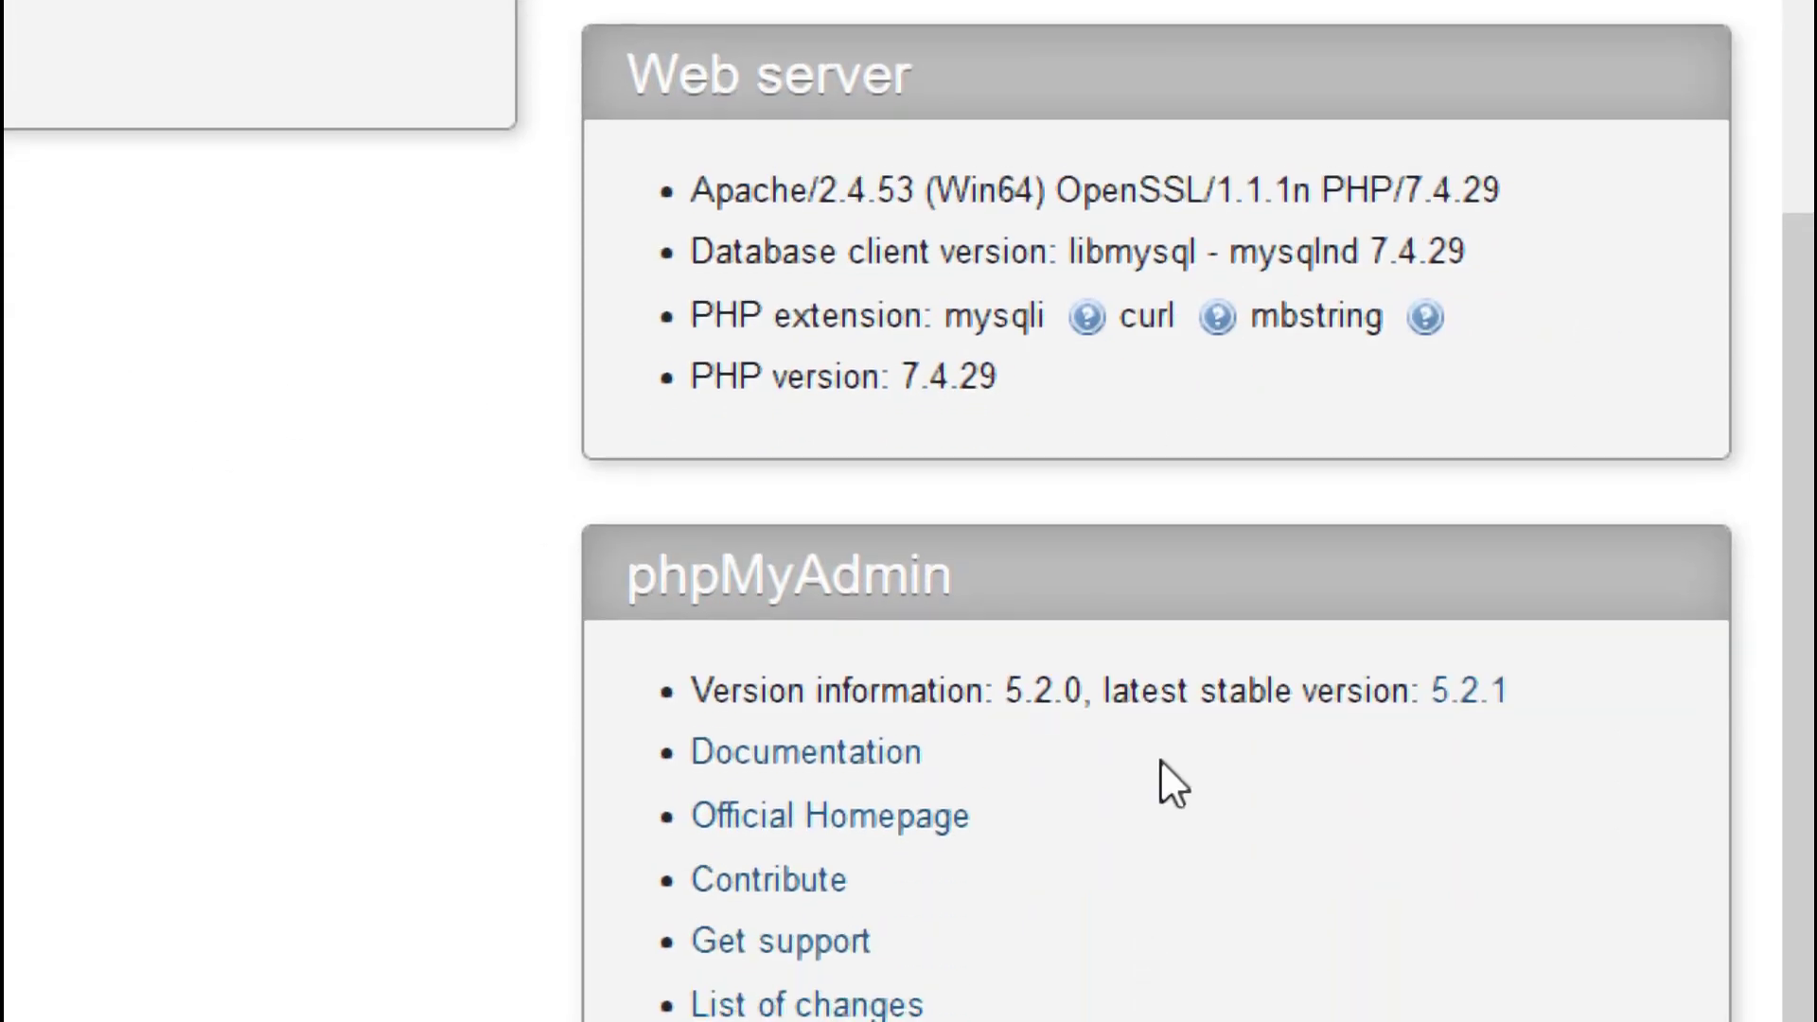
pyautogui.moveTo(1424, 437); pyautogui.dragTo(585, 199)
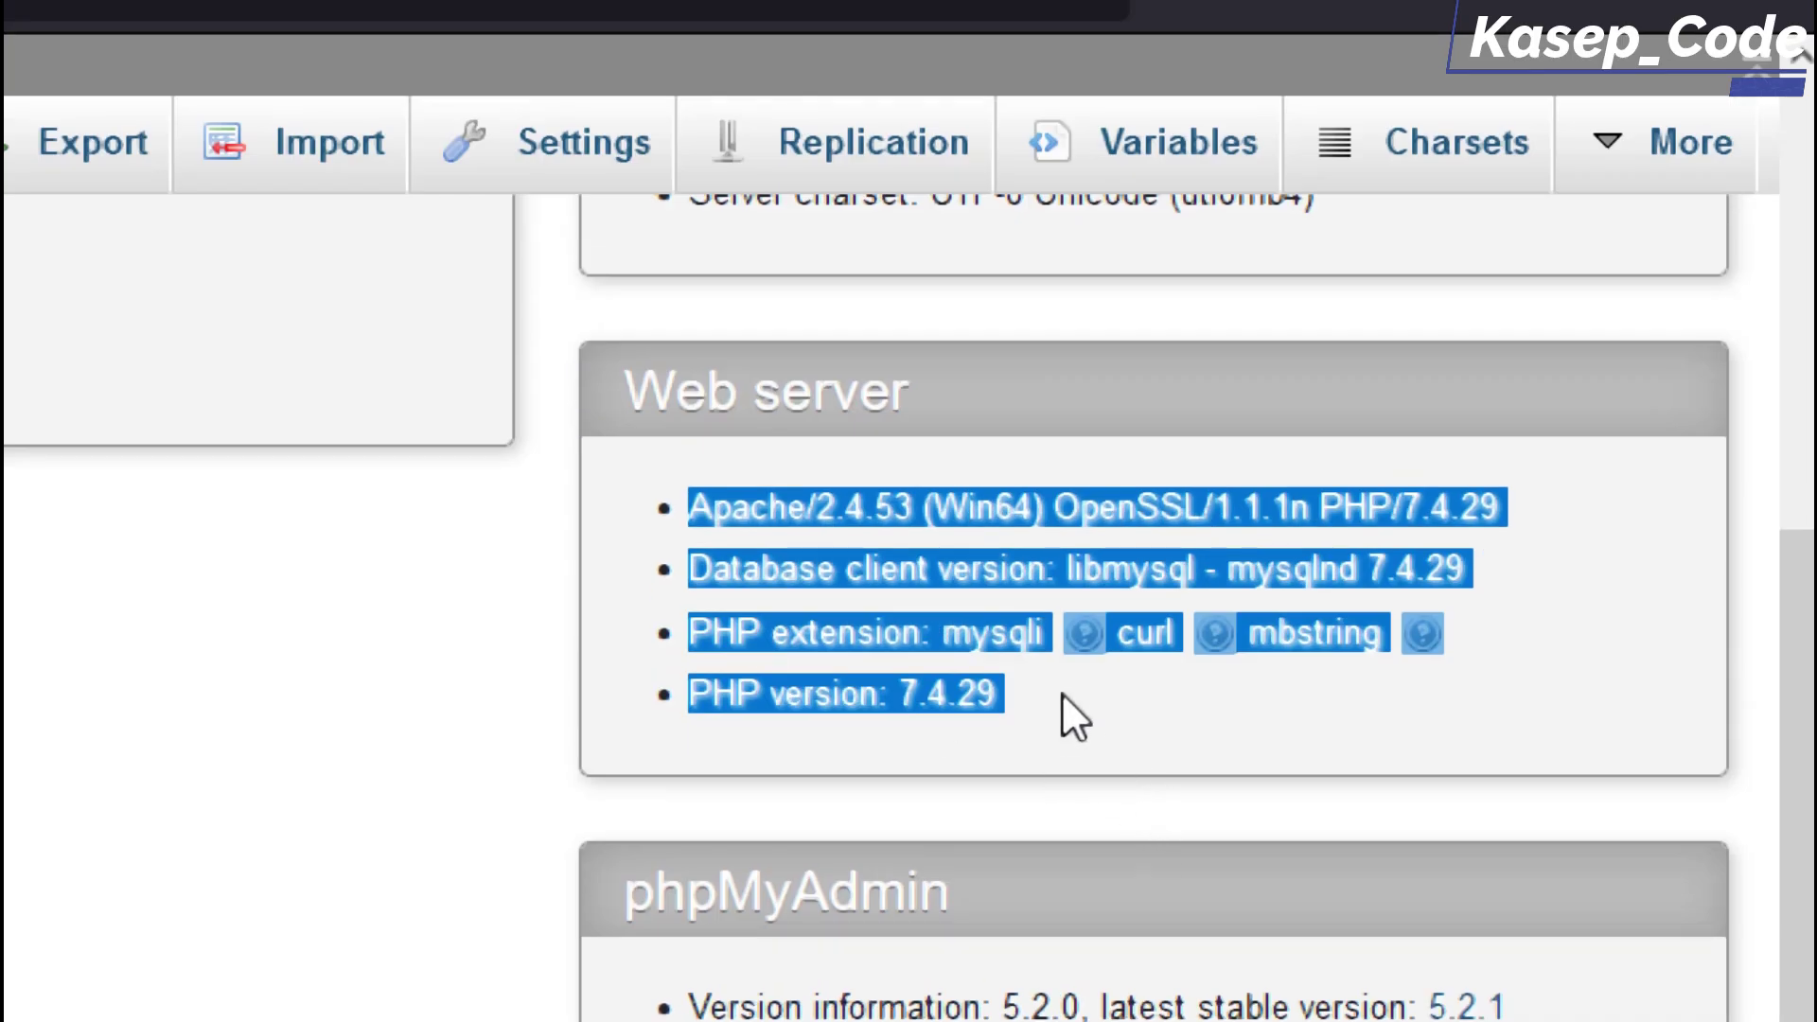
pyautogui.click(1062, 692)
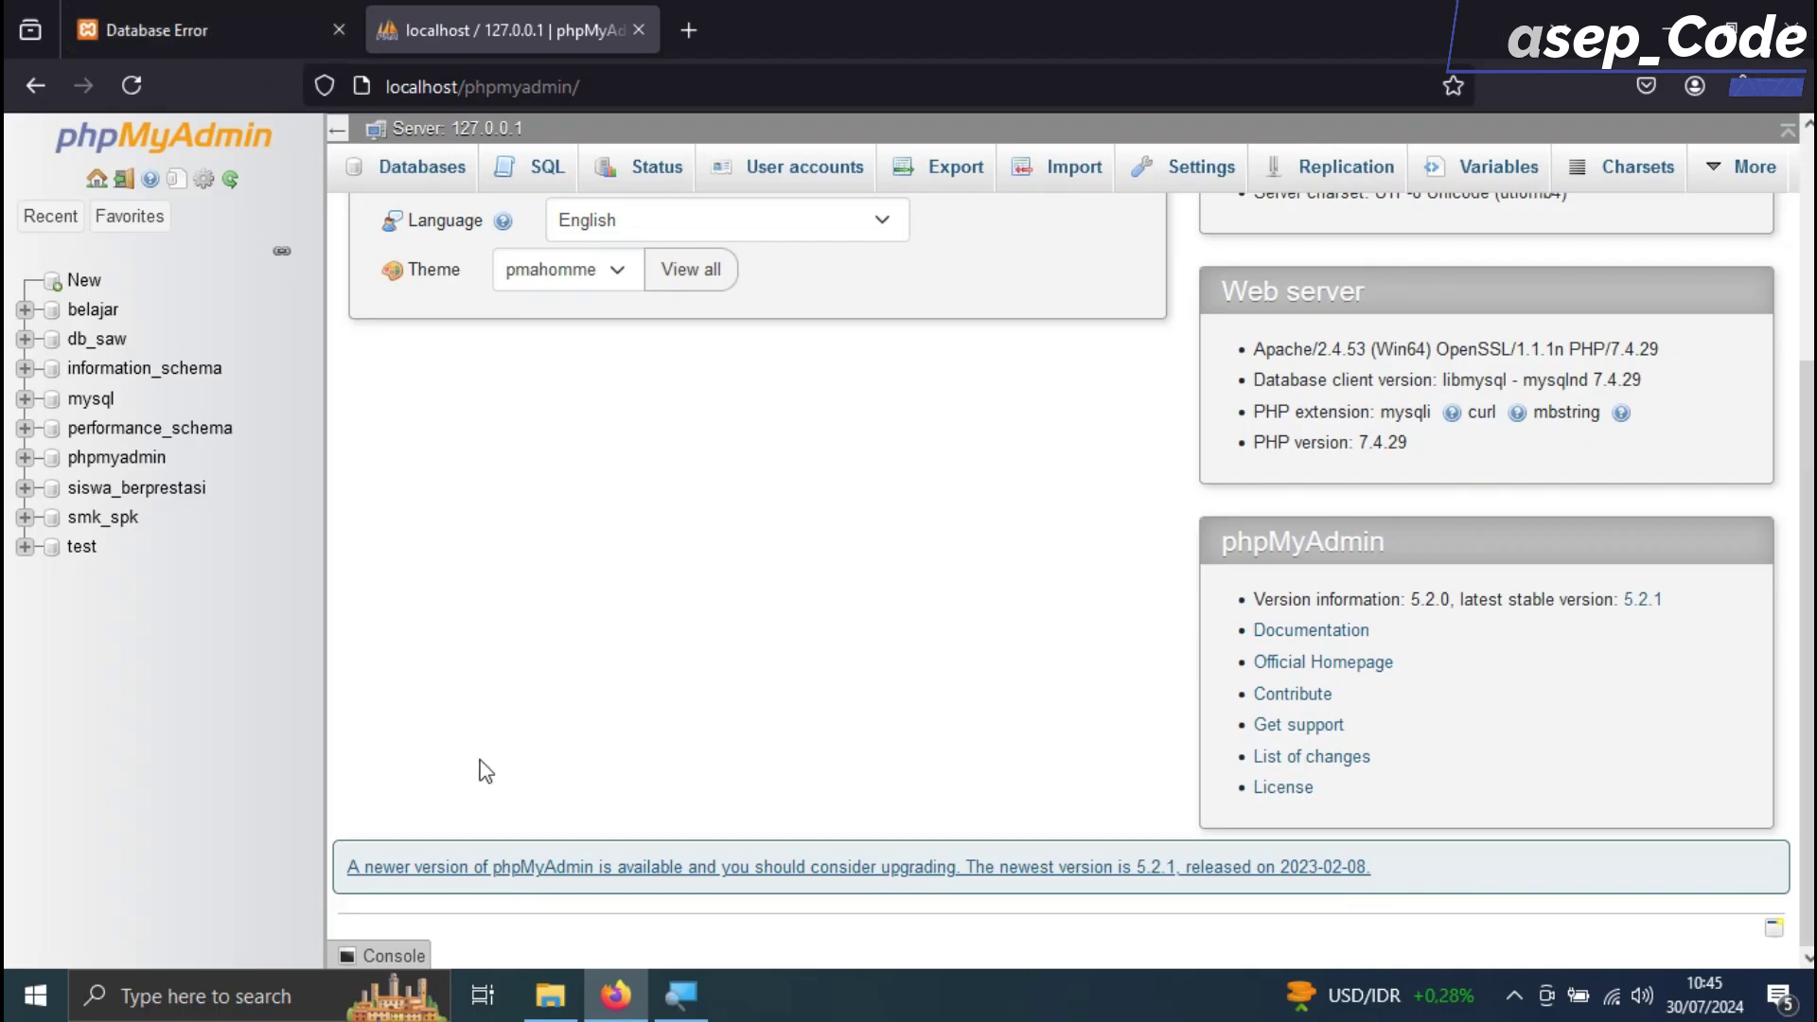
pyautogui.click(681, 995)
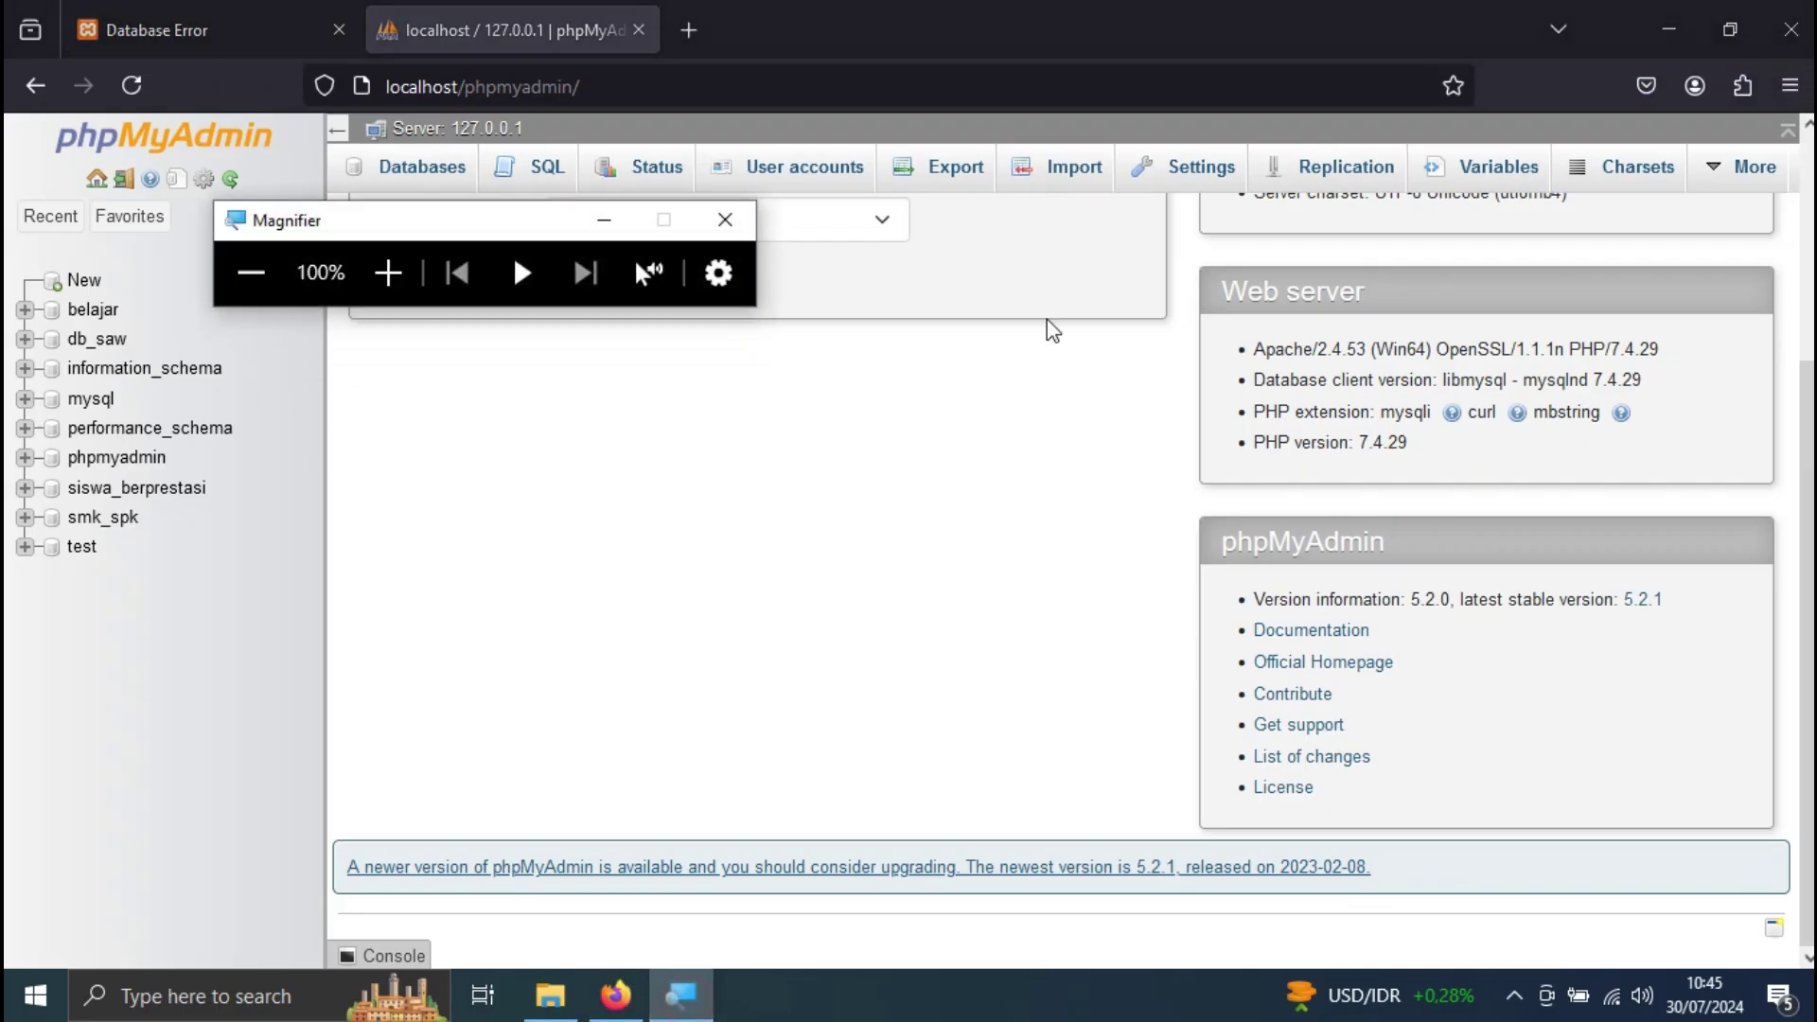
pyautogui.click(722, 219)
# Create an empty database named saw-karyawan
pyautogui.click(422, 167)
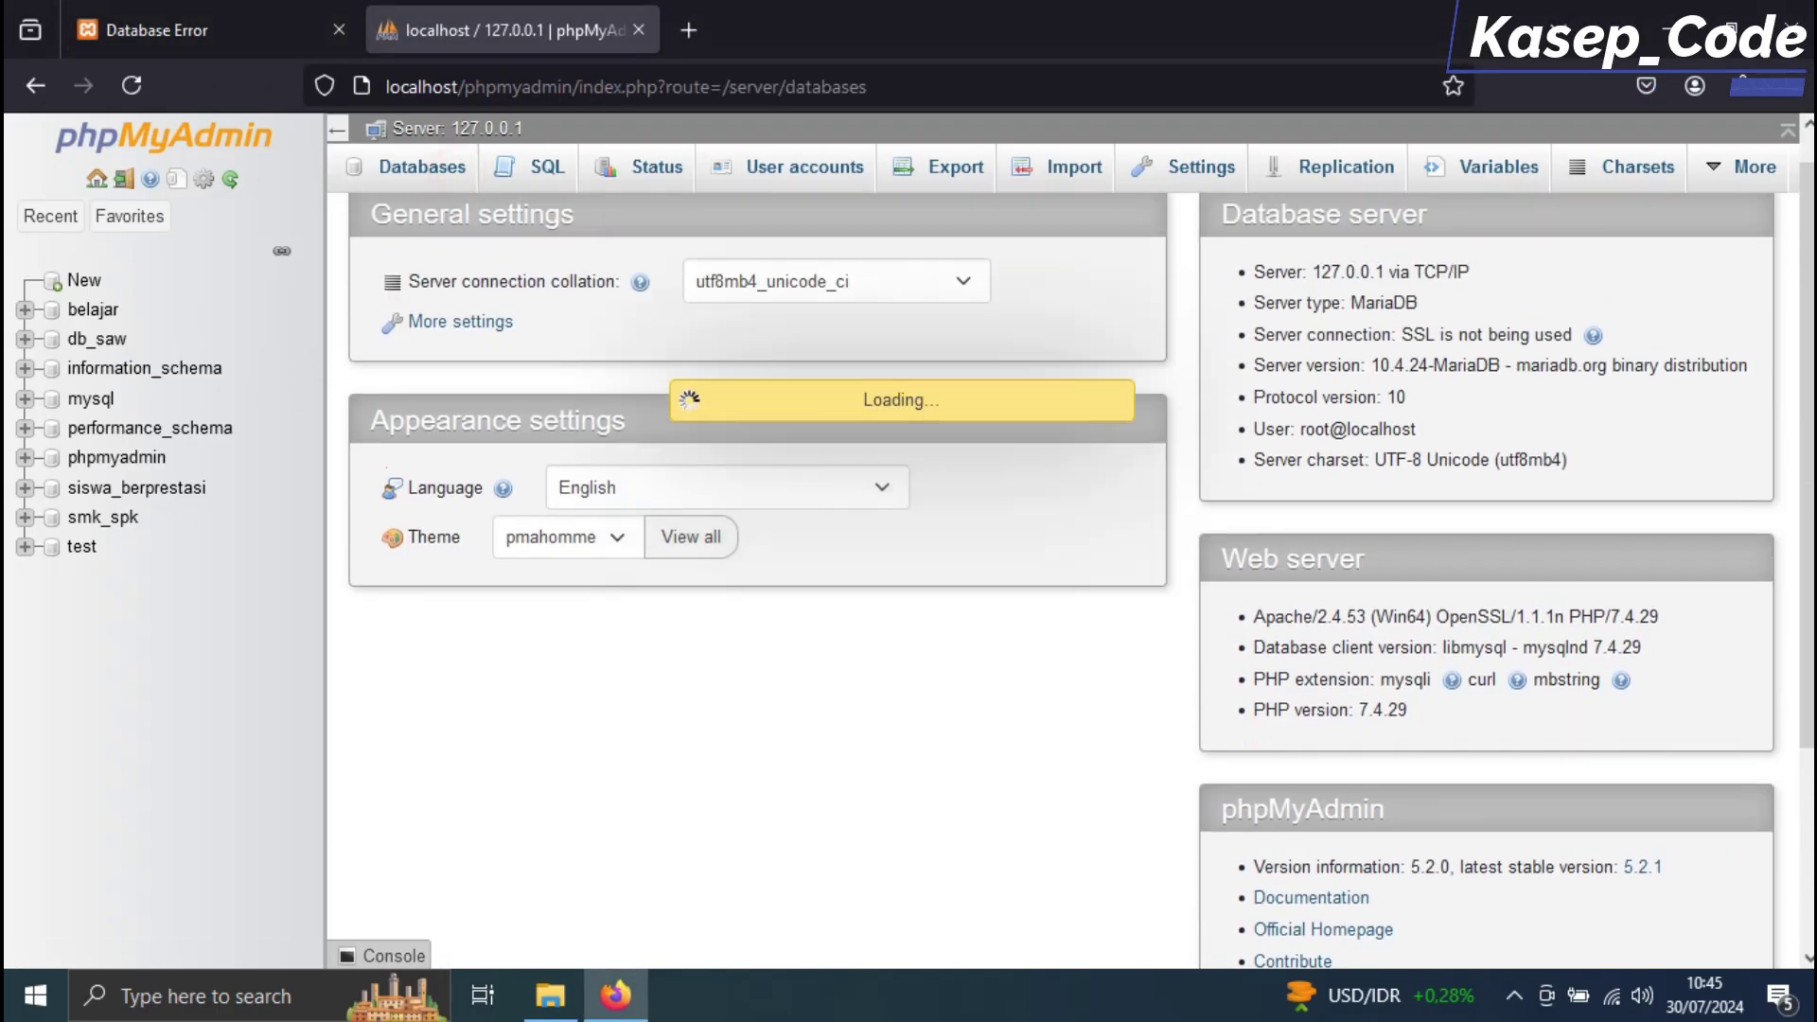
pyautogui.write('saw-karyawan')
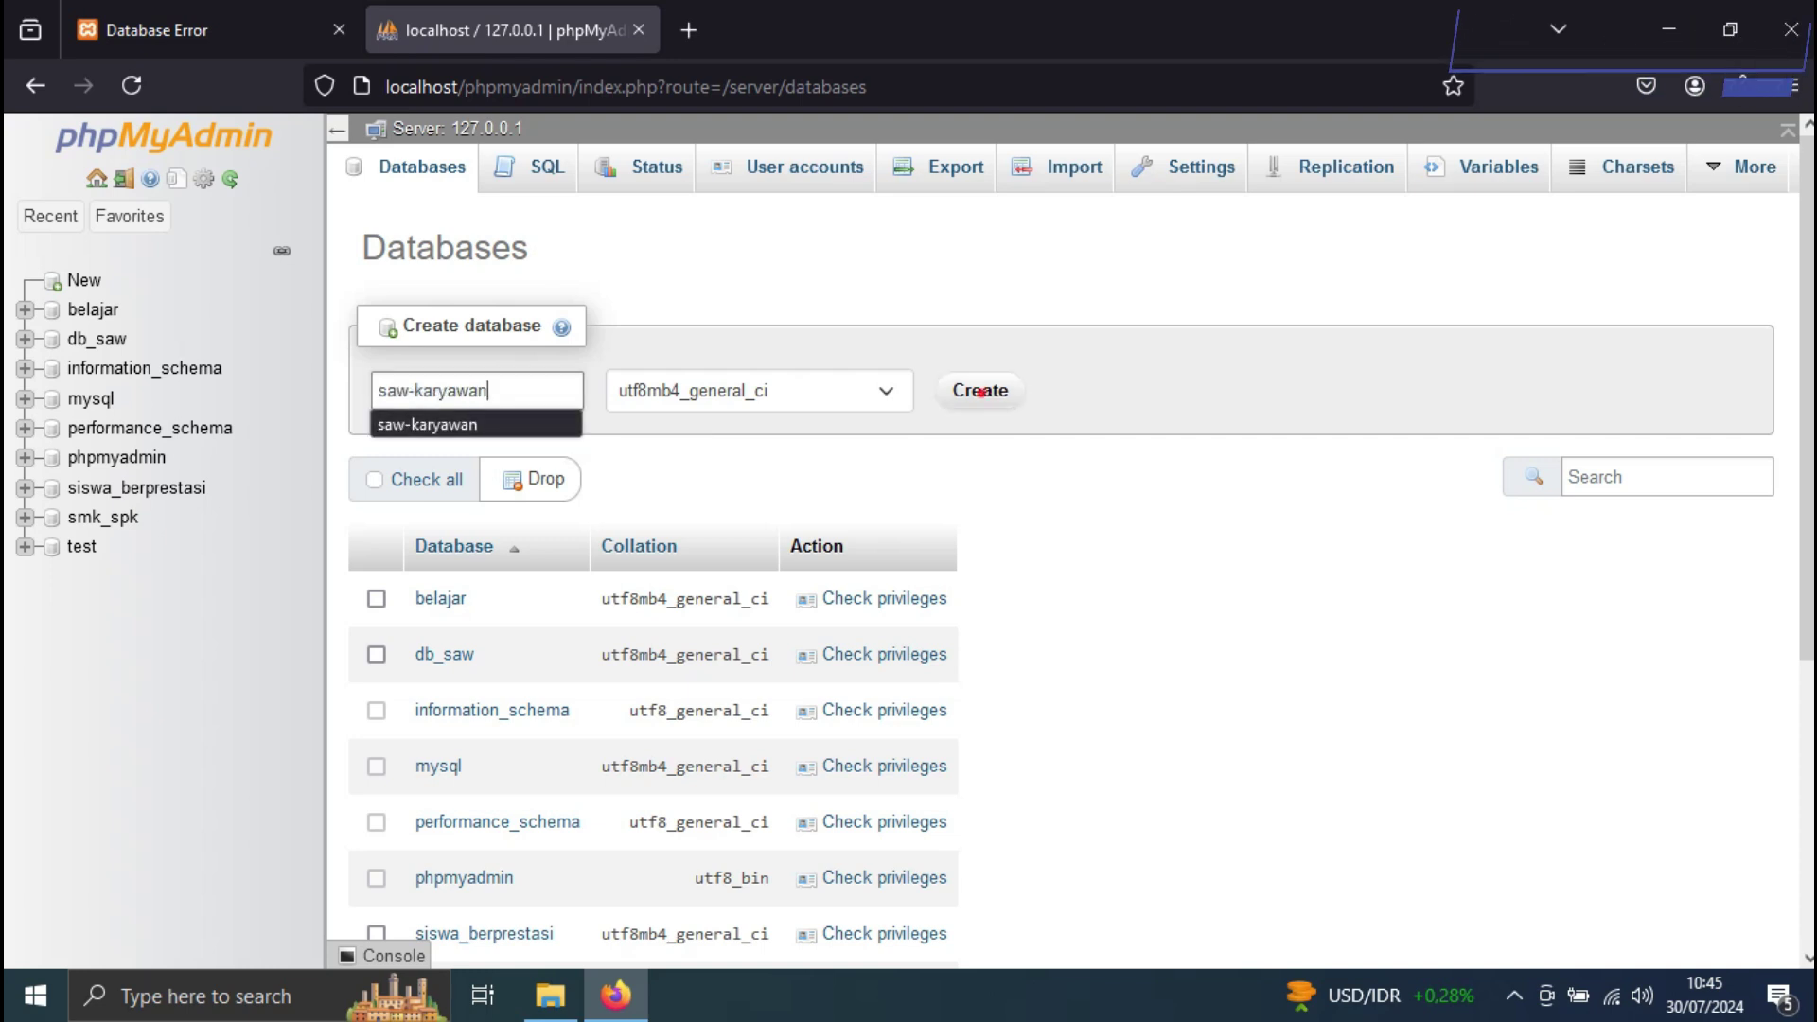
pyautogui.press('Return')
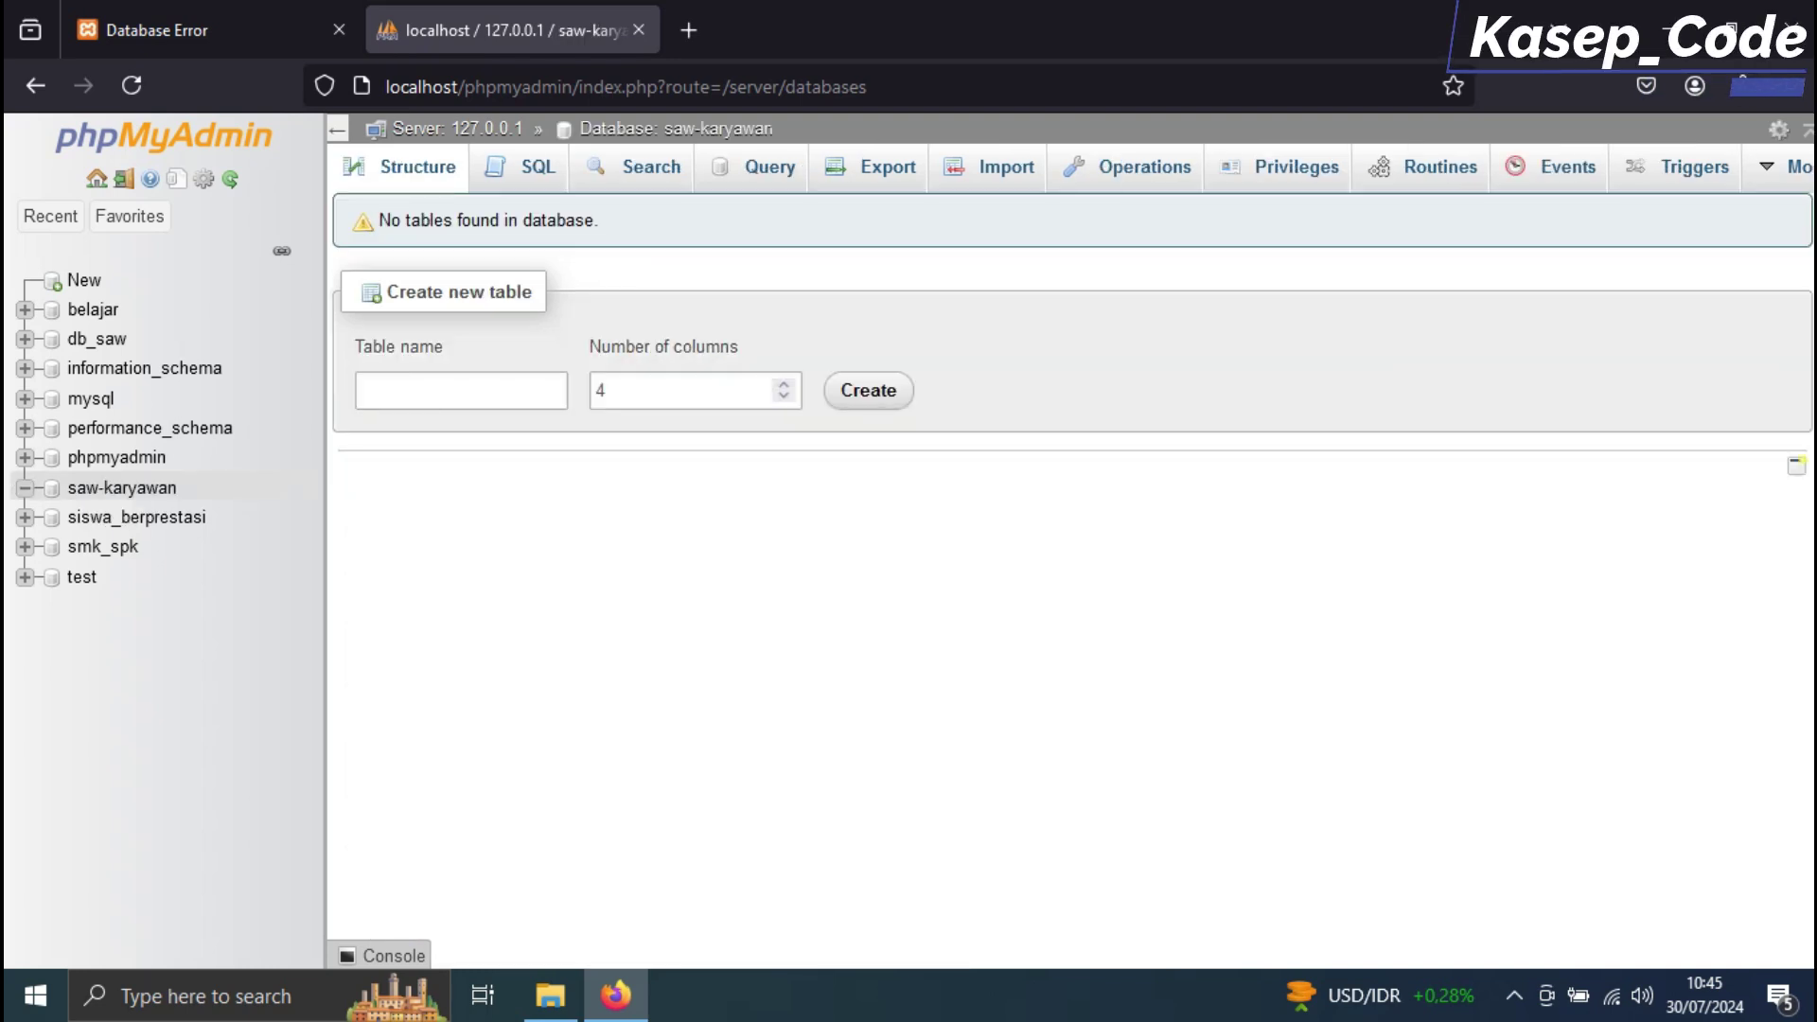
# Check the SQL file in the Database folder, then open saw-karyawan's Import page
pyautogui.click(550, 994)
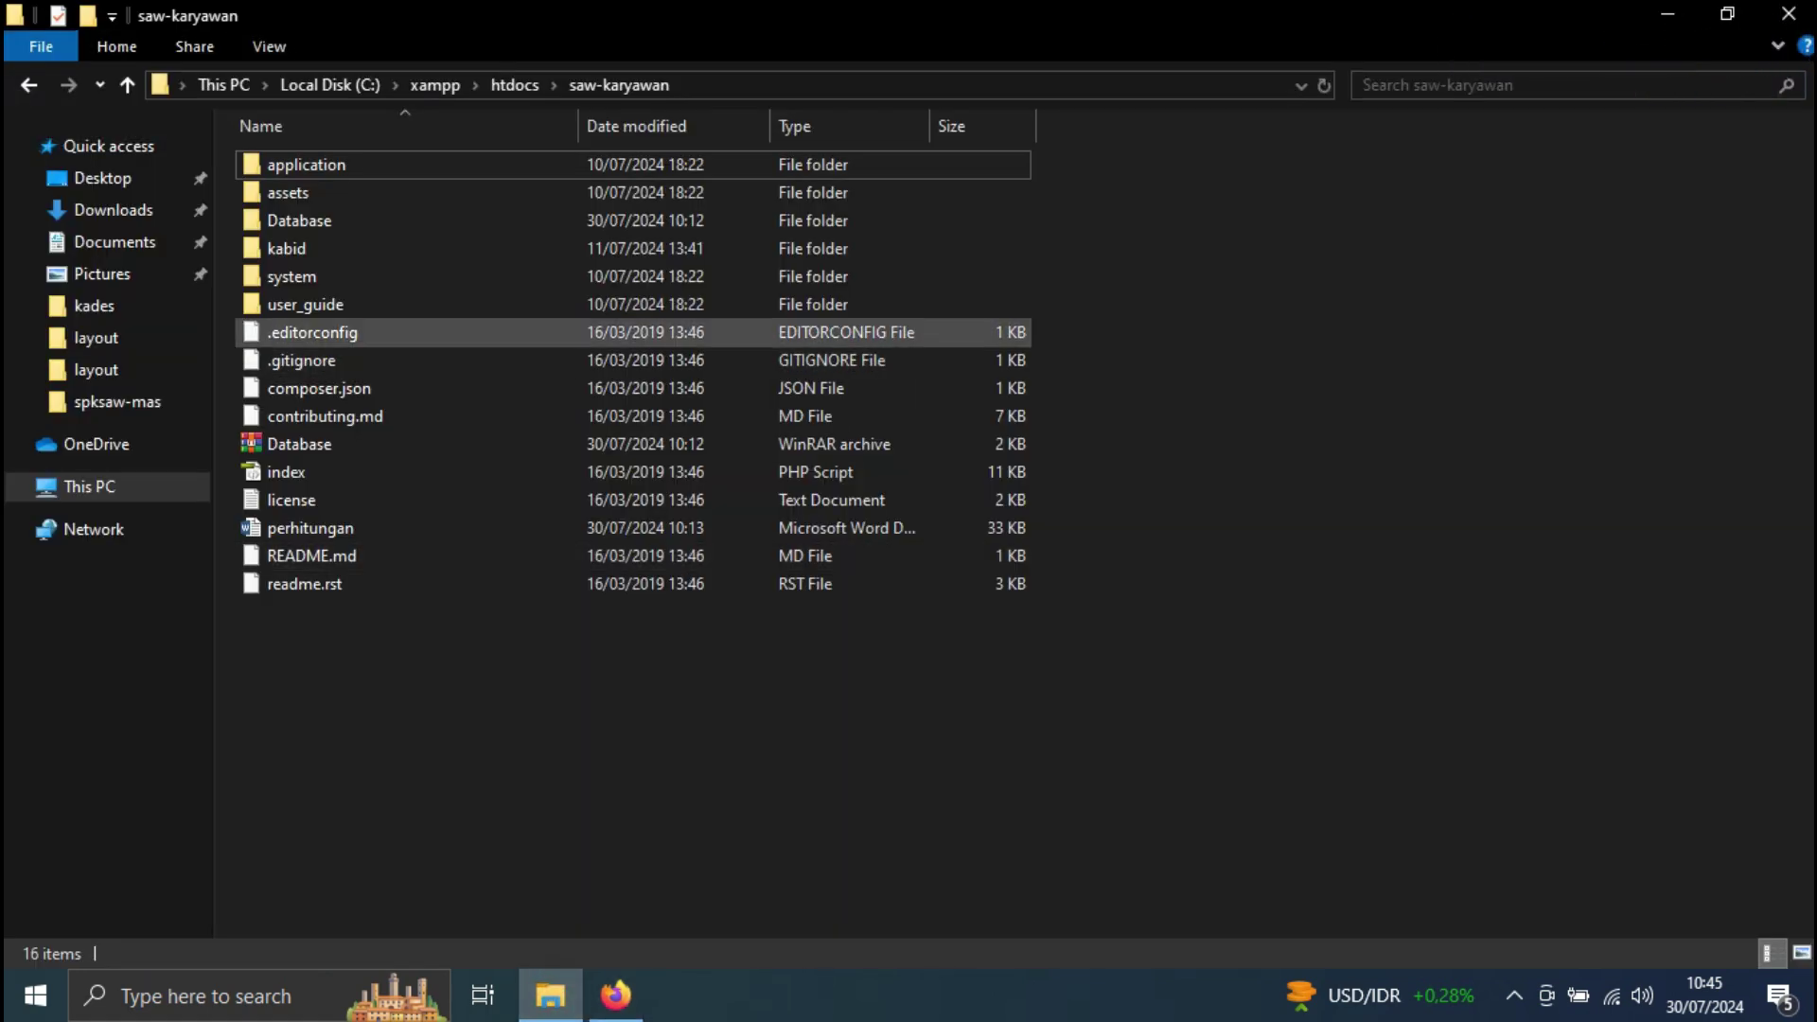
pyautogui.doubleClick(373, 224)
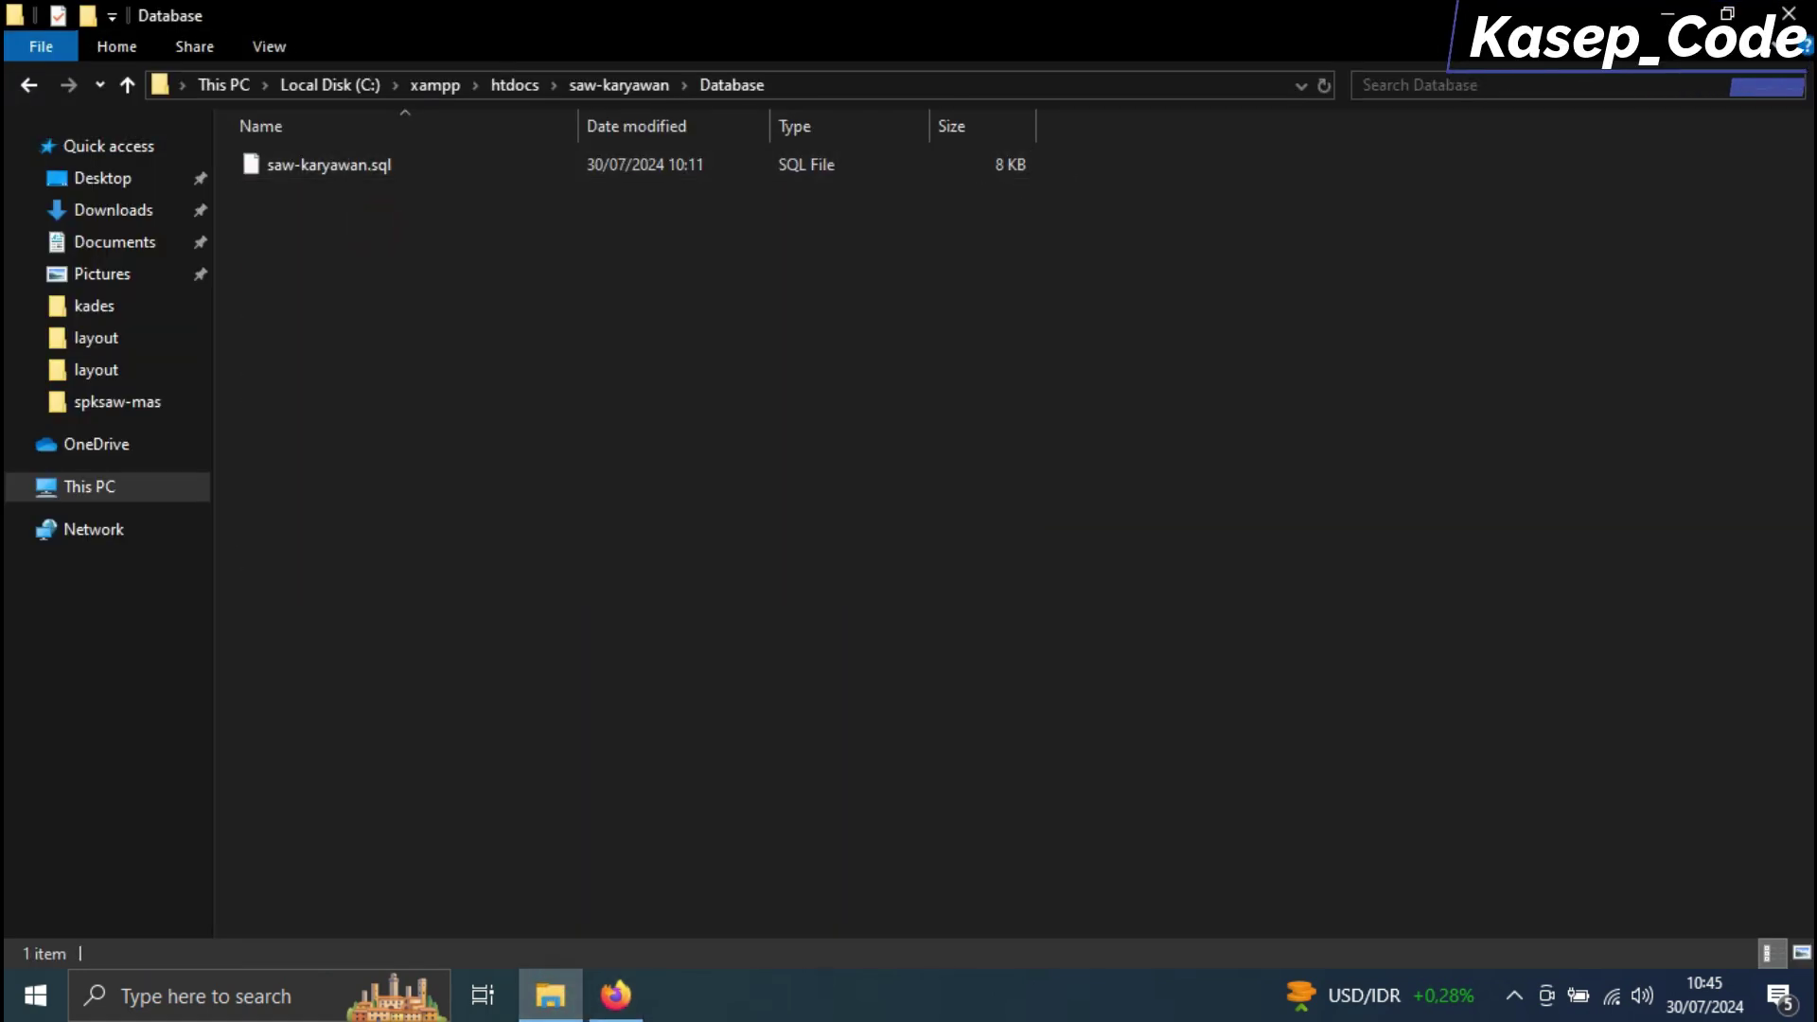
pyautogui.click(615, 994)
pyautogui.click(1009, 155)
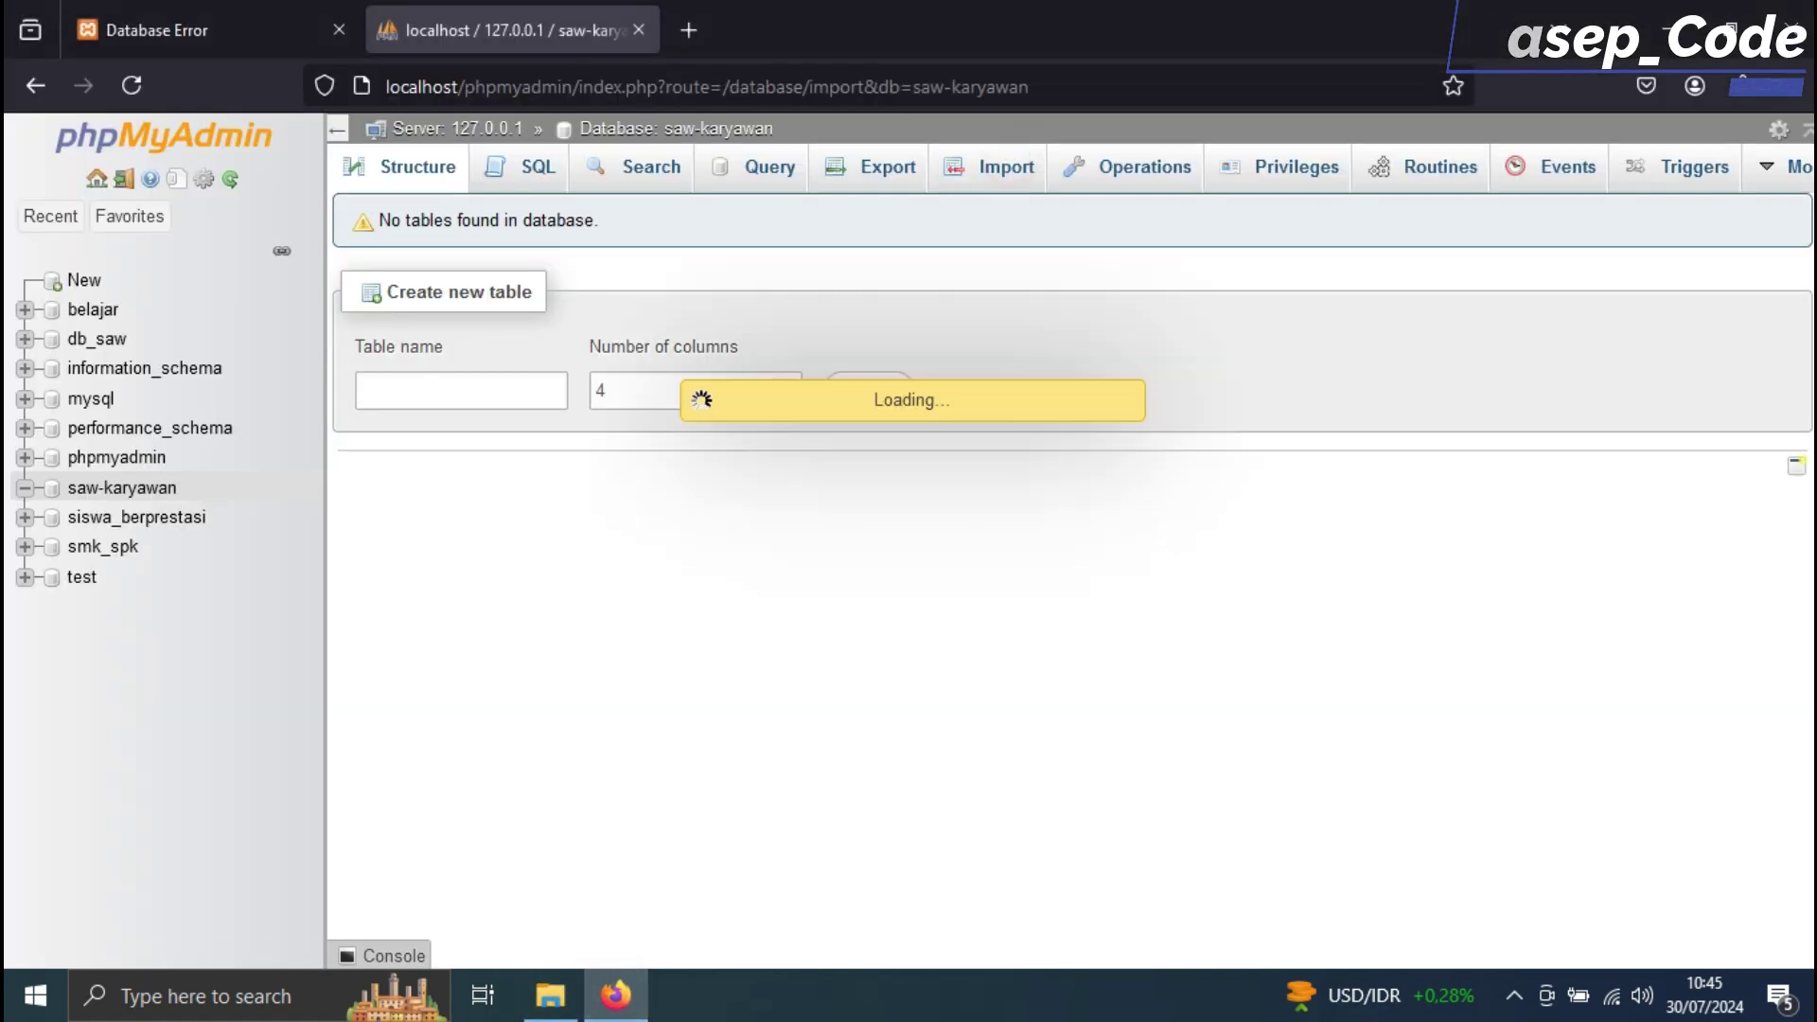
# Choose htdocs\saw-karyawan\Database\saw-karyawan.sql as the import file
pyautogui.click(461, 515)
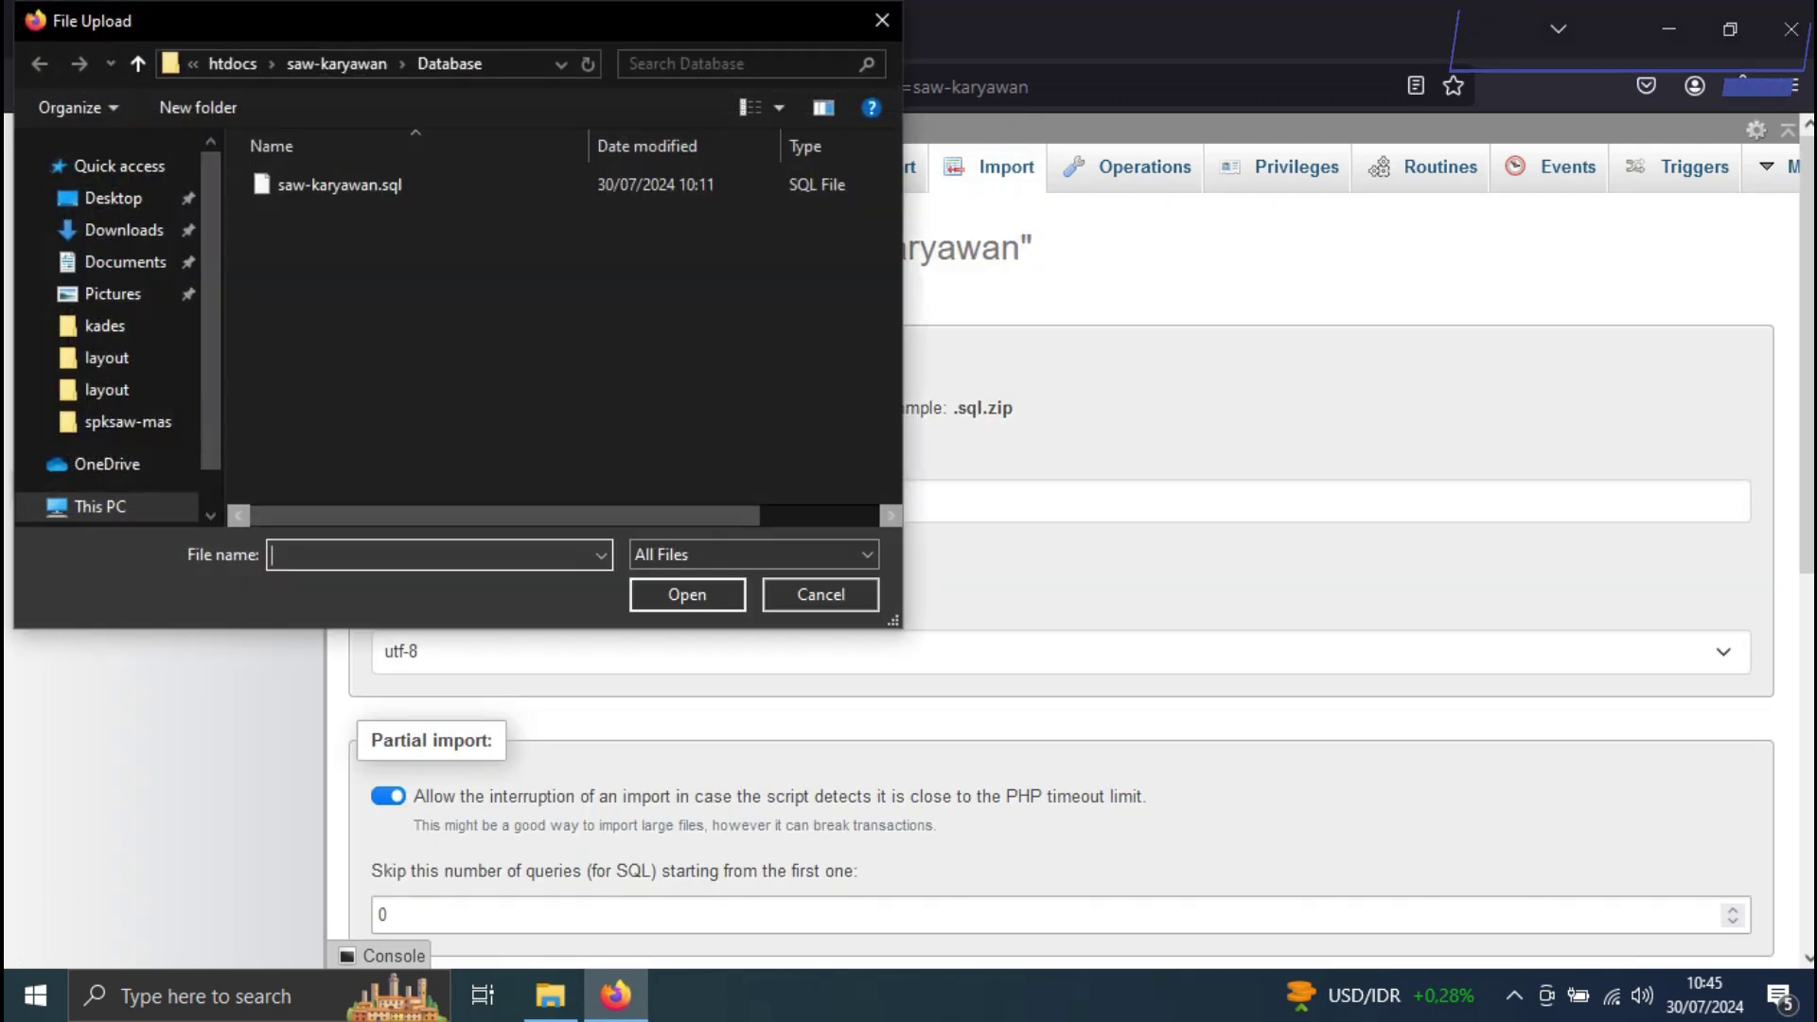
pyautogui.click(370, 194)
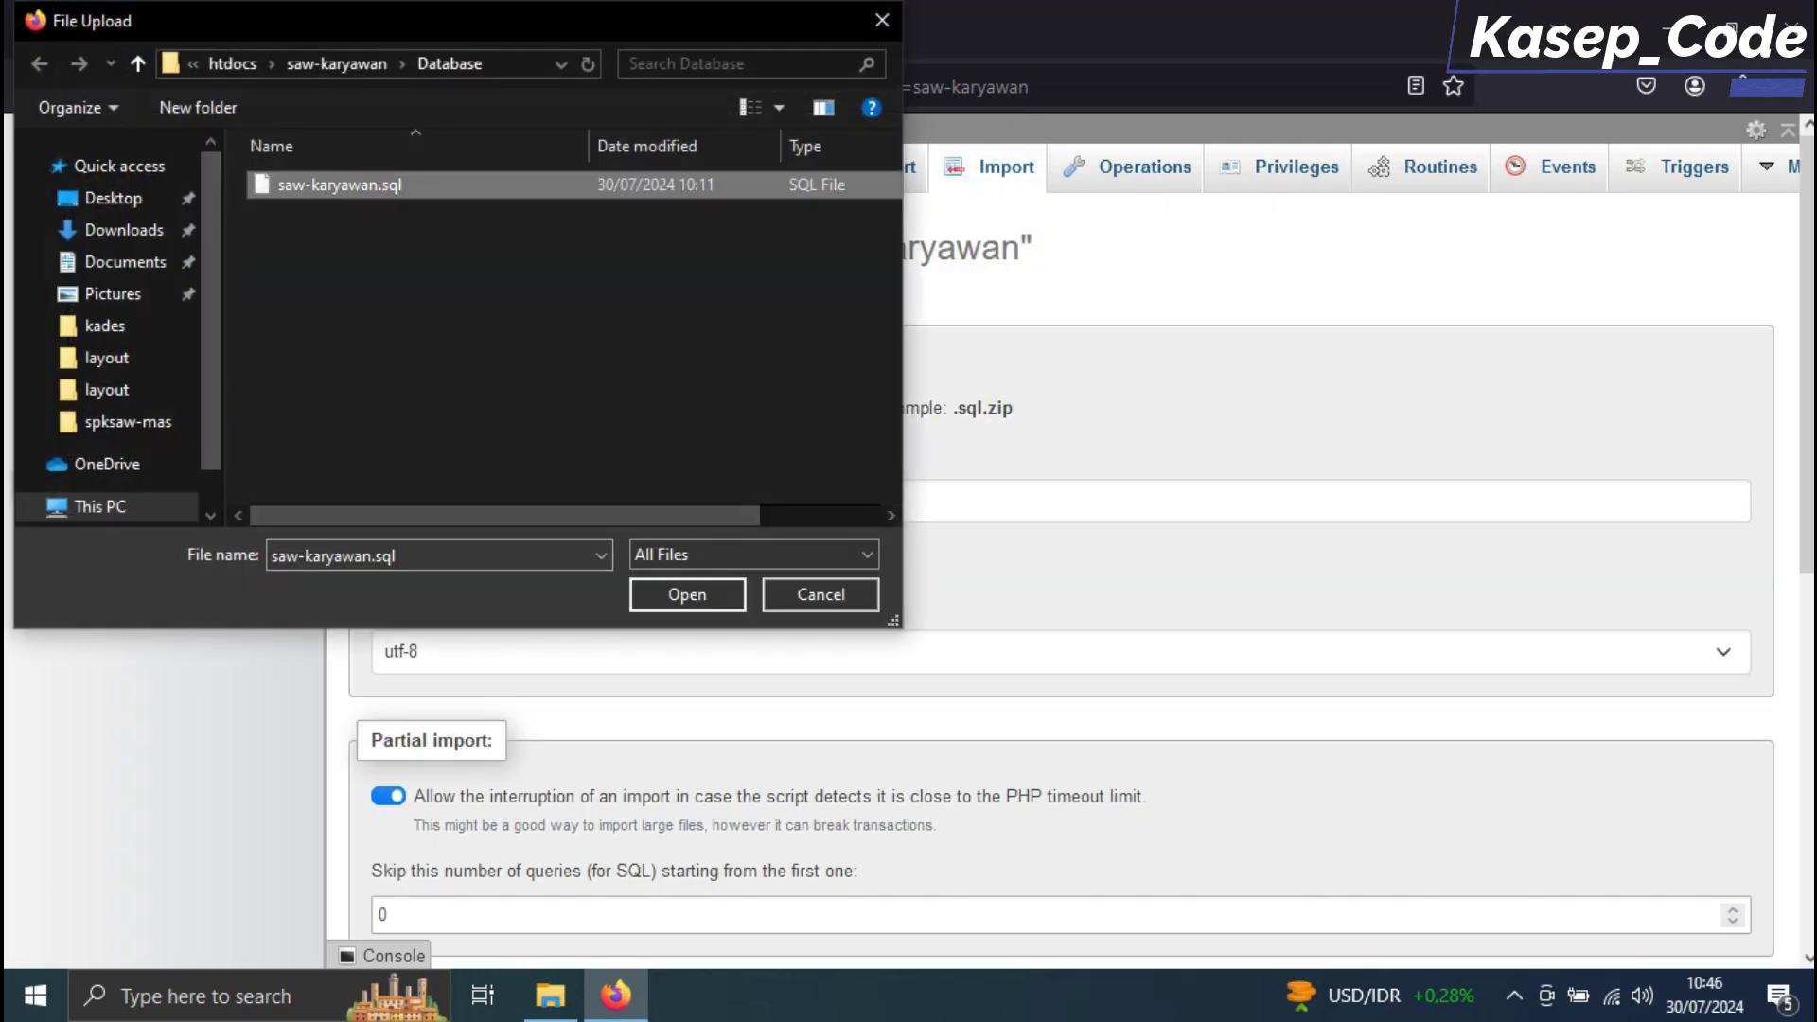
pyautogui.hotkey('alt', 'Up')
pyautogui.hotkey('alt', 'Up')
pyautogui.hotkey('alt', 'Up')
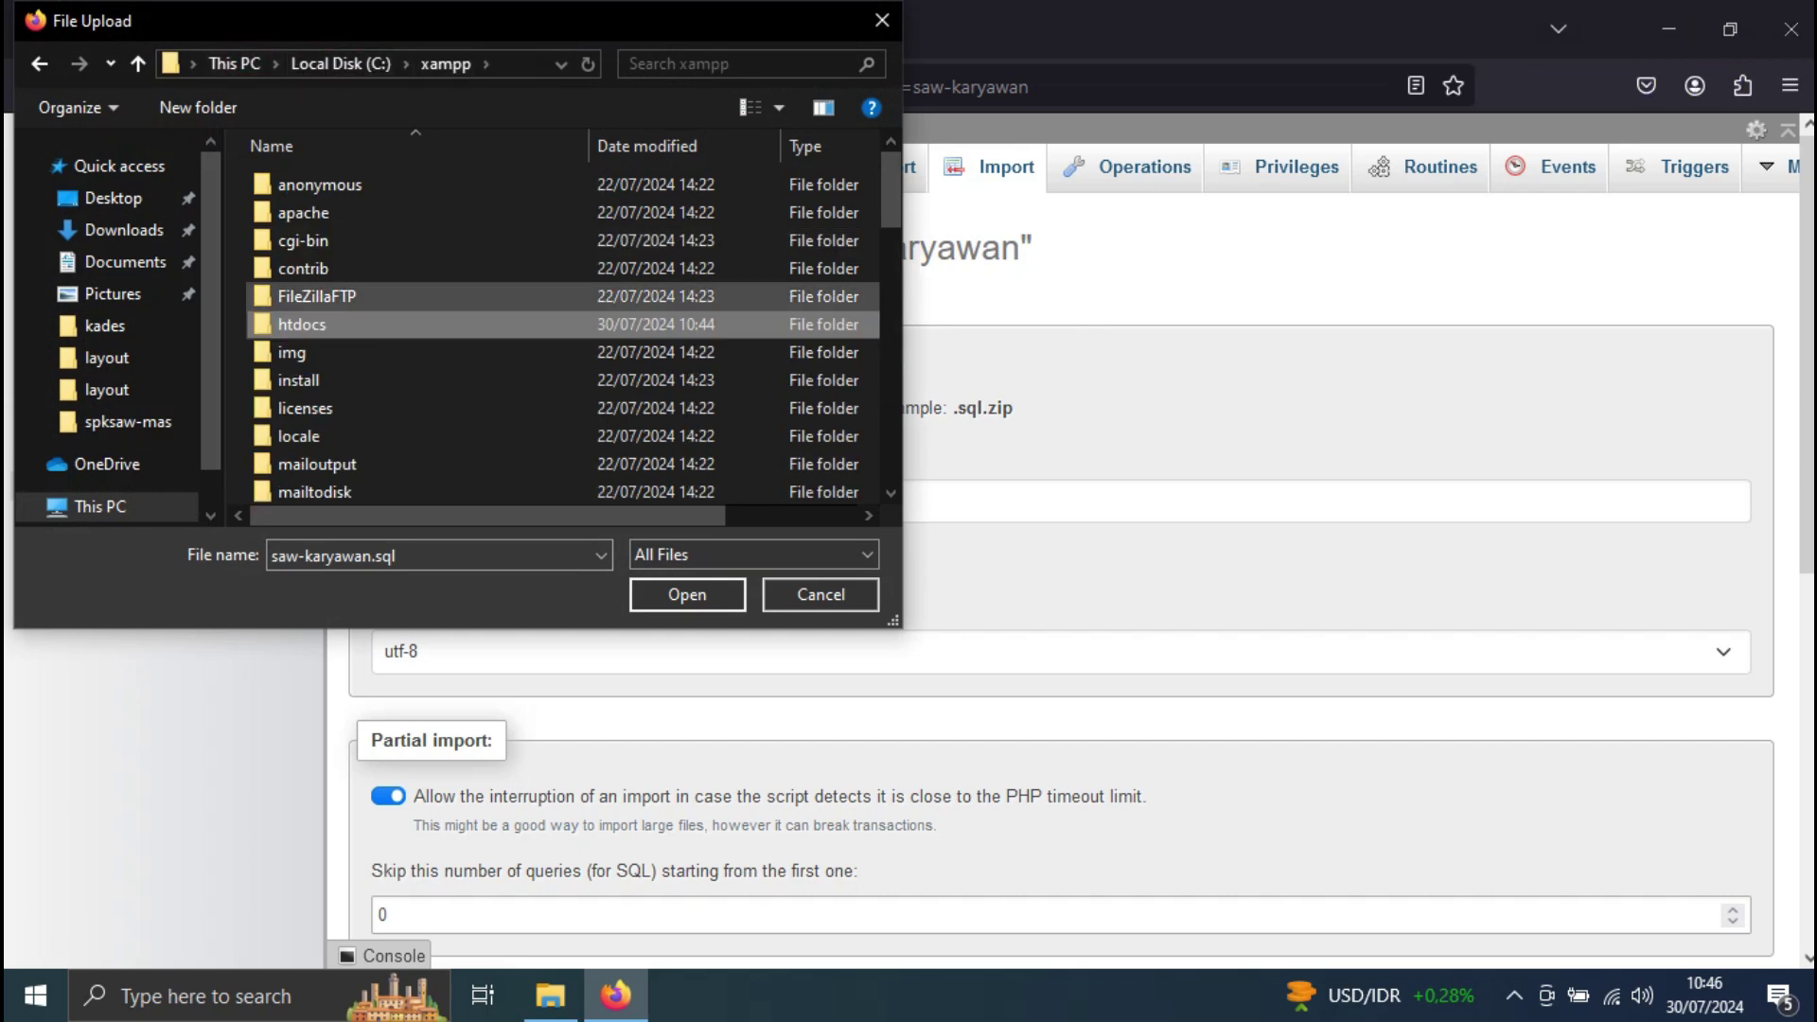
pyautogui.doubleClick(353, 322)
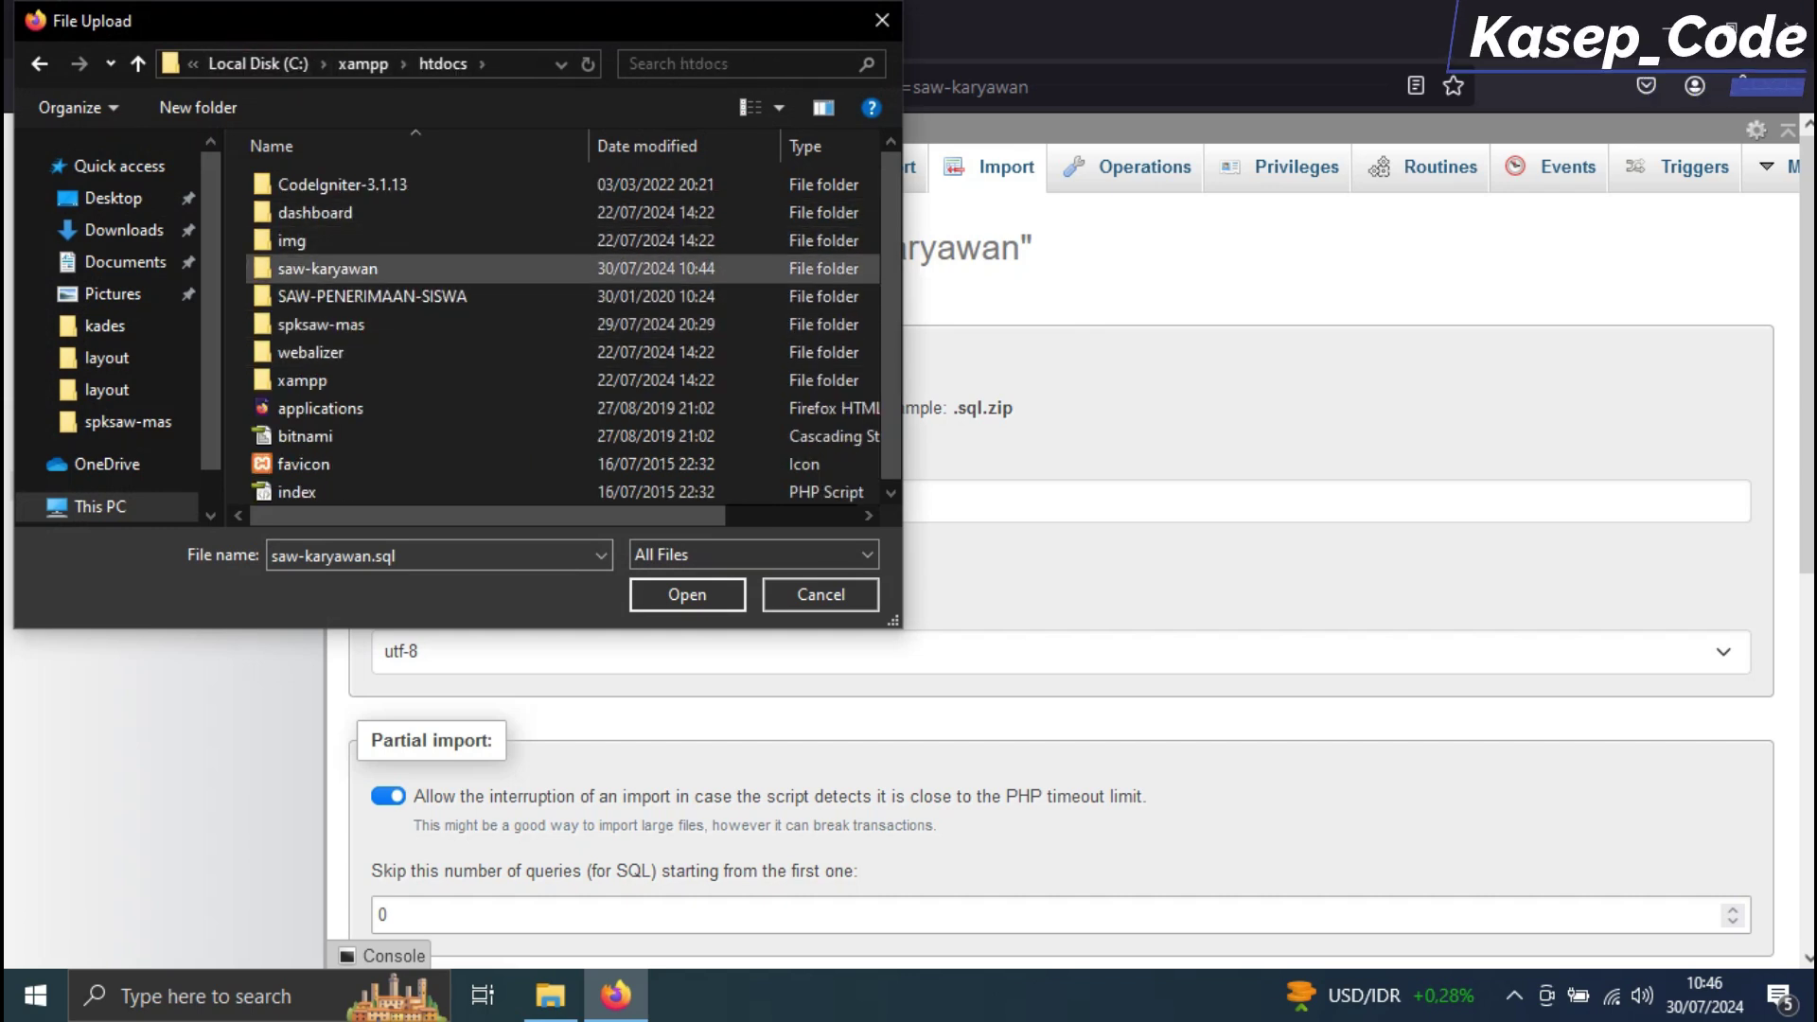
pyautogui.click(375, 270)
pyautogui.doubleClick(374, 271)
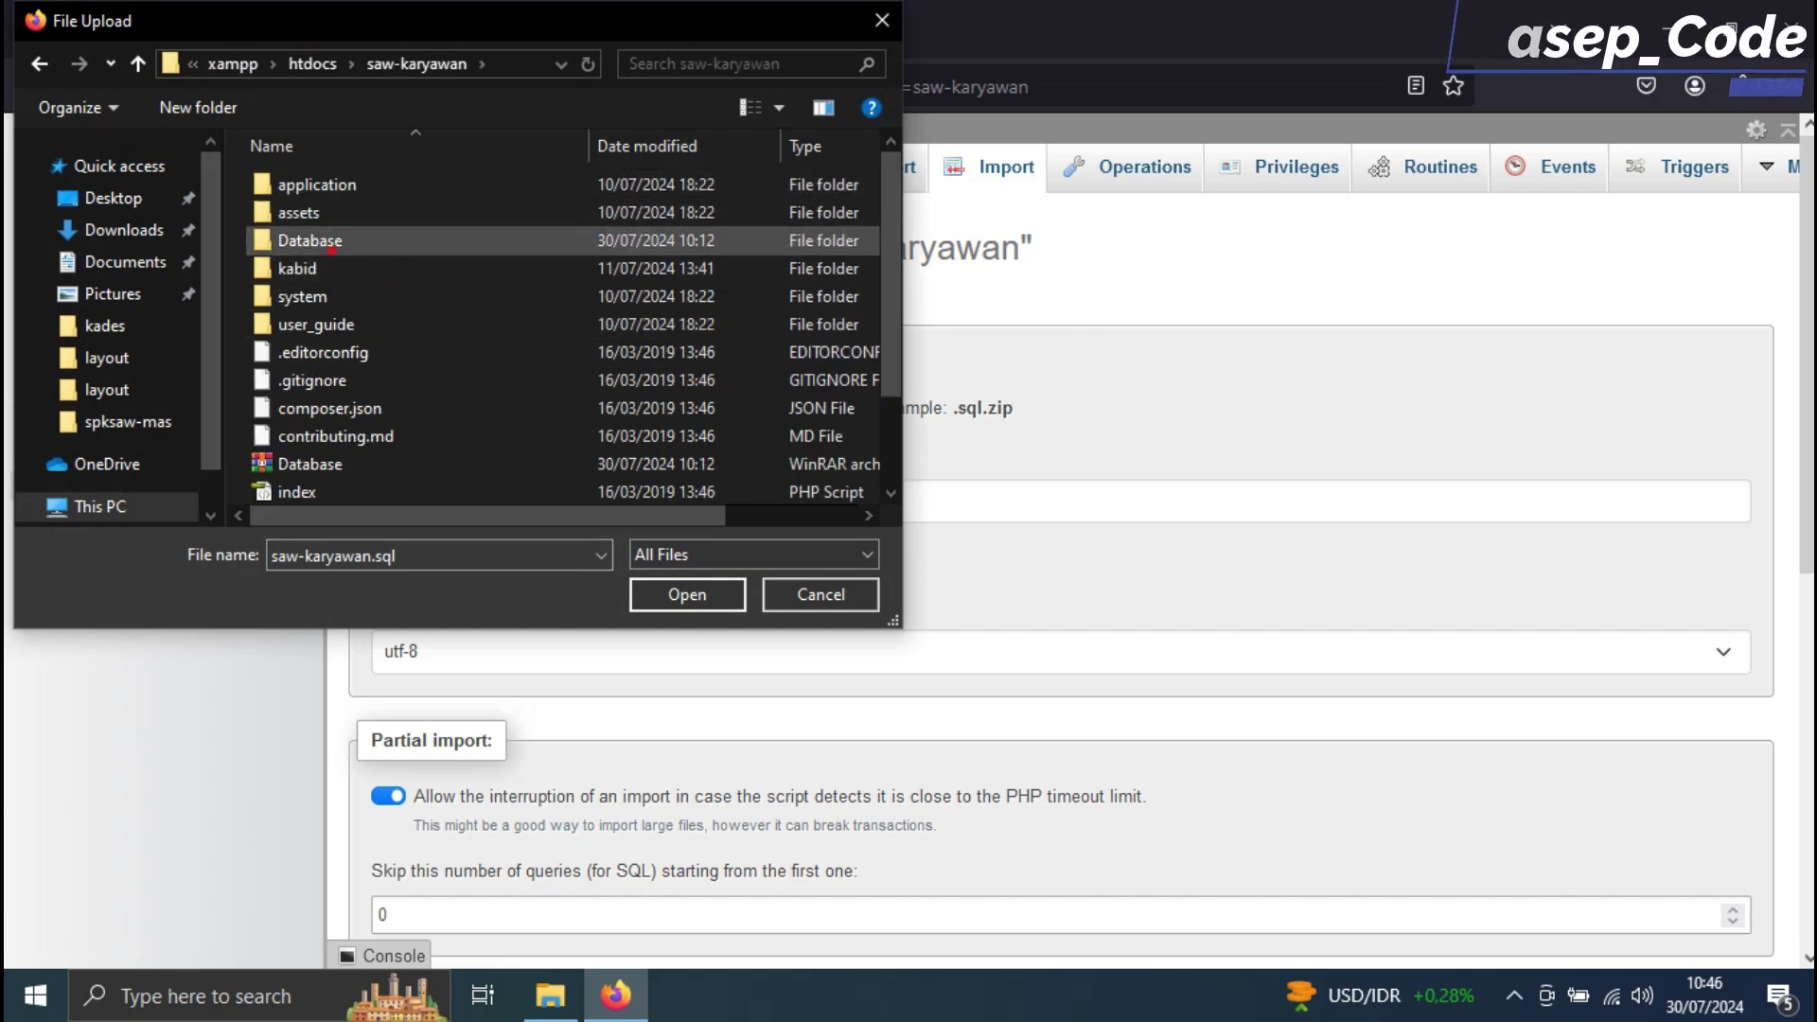
pyautogui.doubleClick(310, 240)
pyautogui.press('Return')
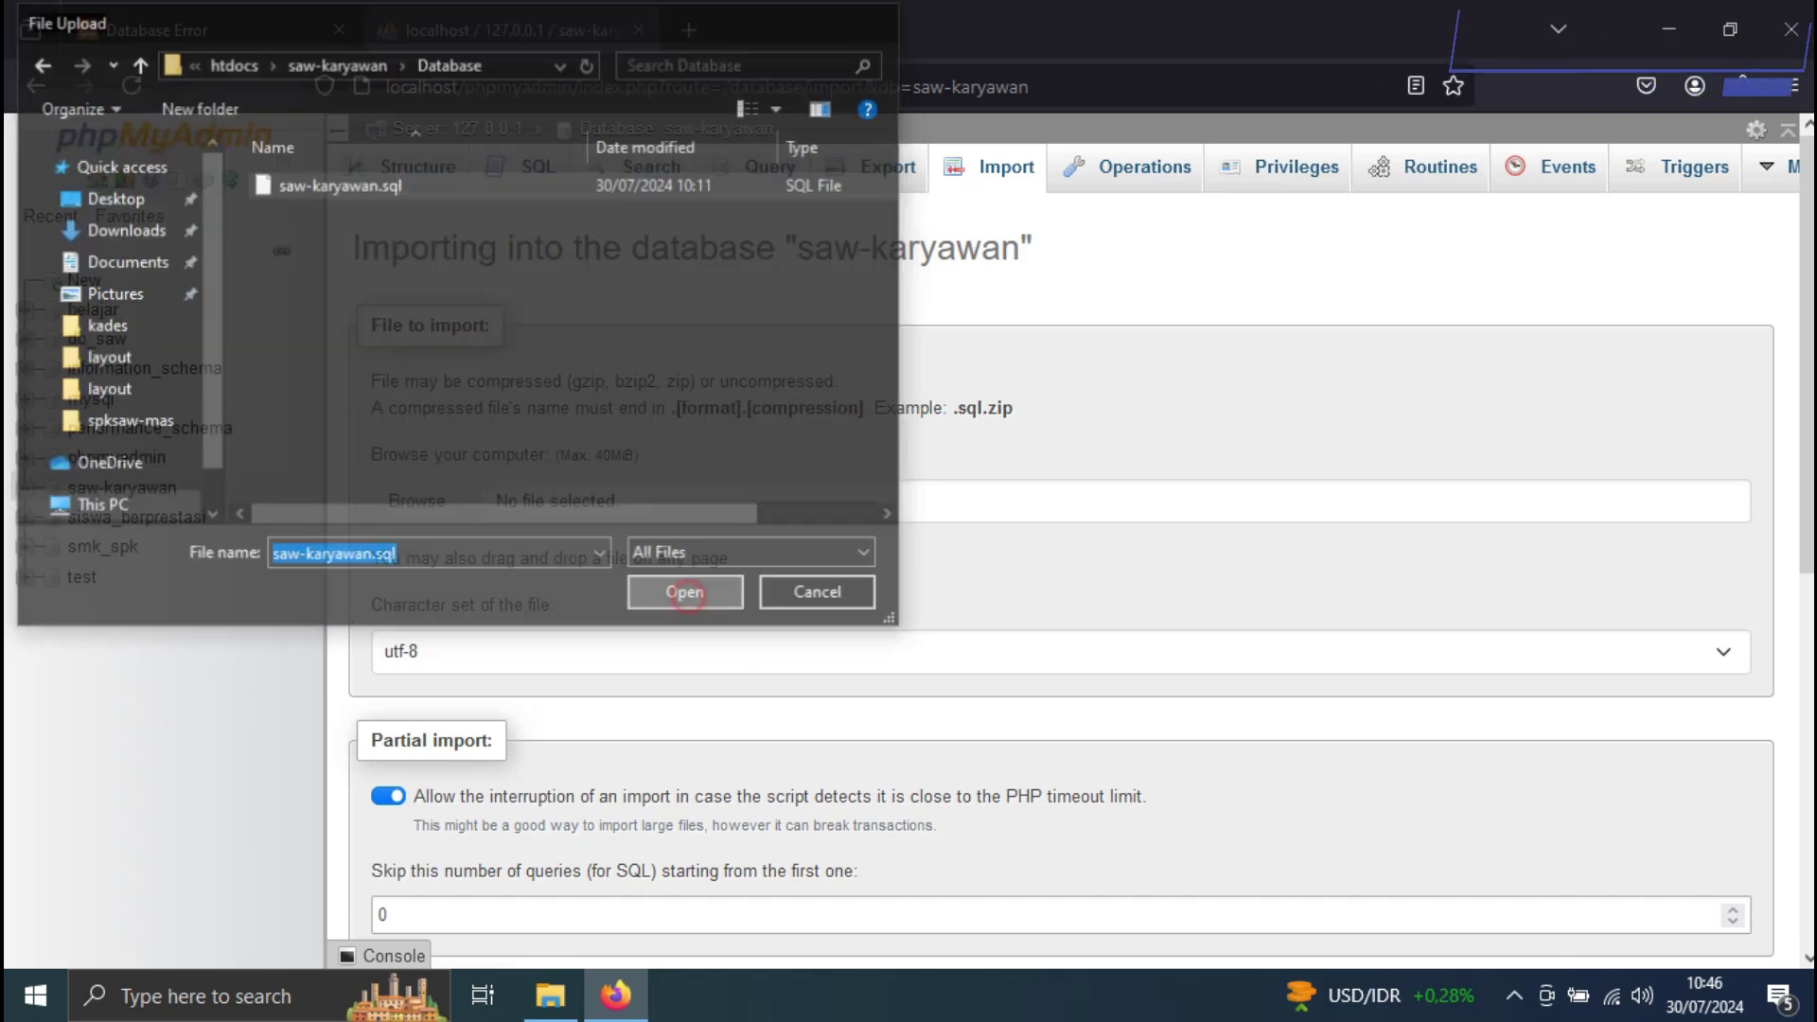
# Run the import, view the database's new tables, and return to the app's error tab
pyautogui.scroll(-5, 1060, 568)
pyautogui.click(392, 875)
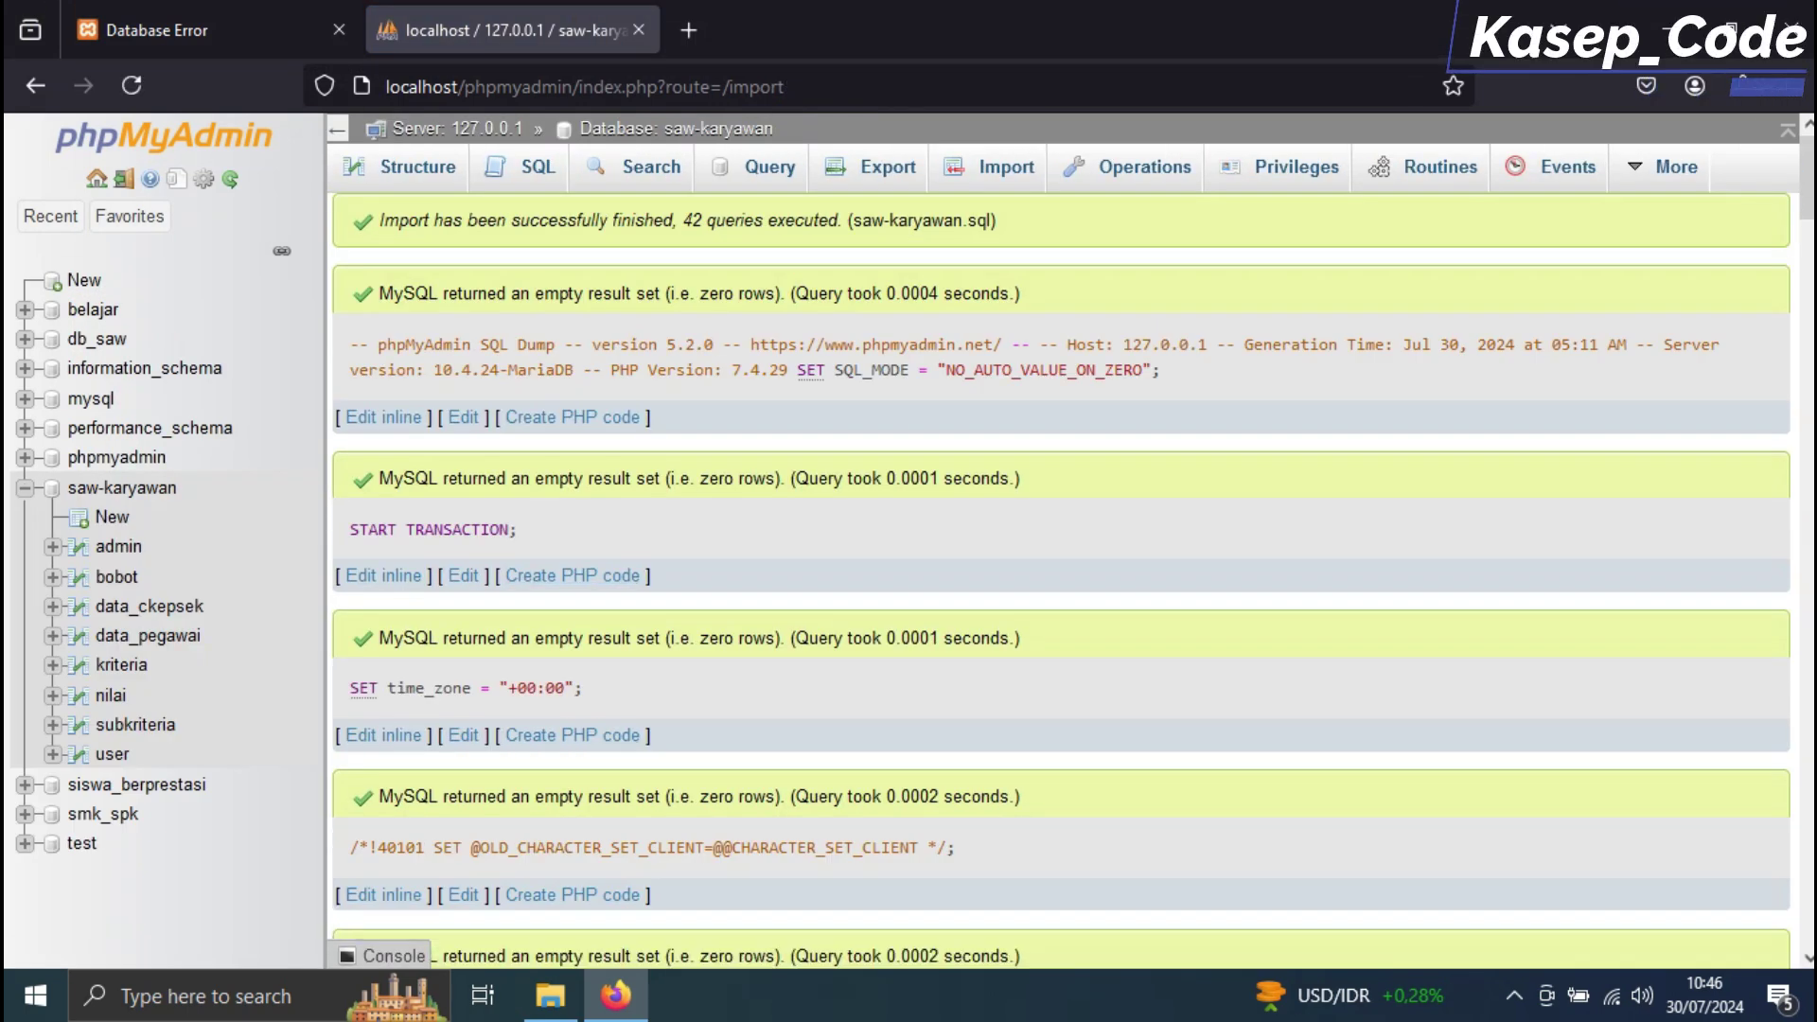
pyautogui.click(728, 128)
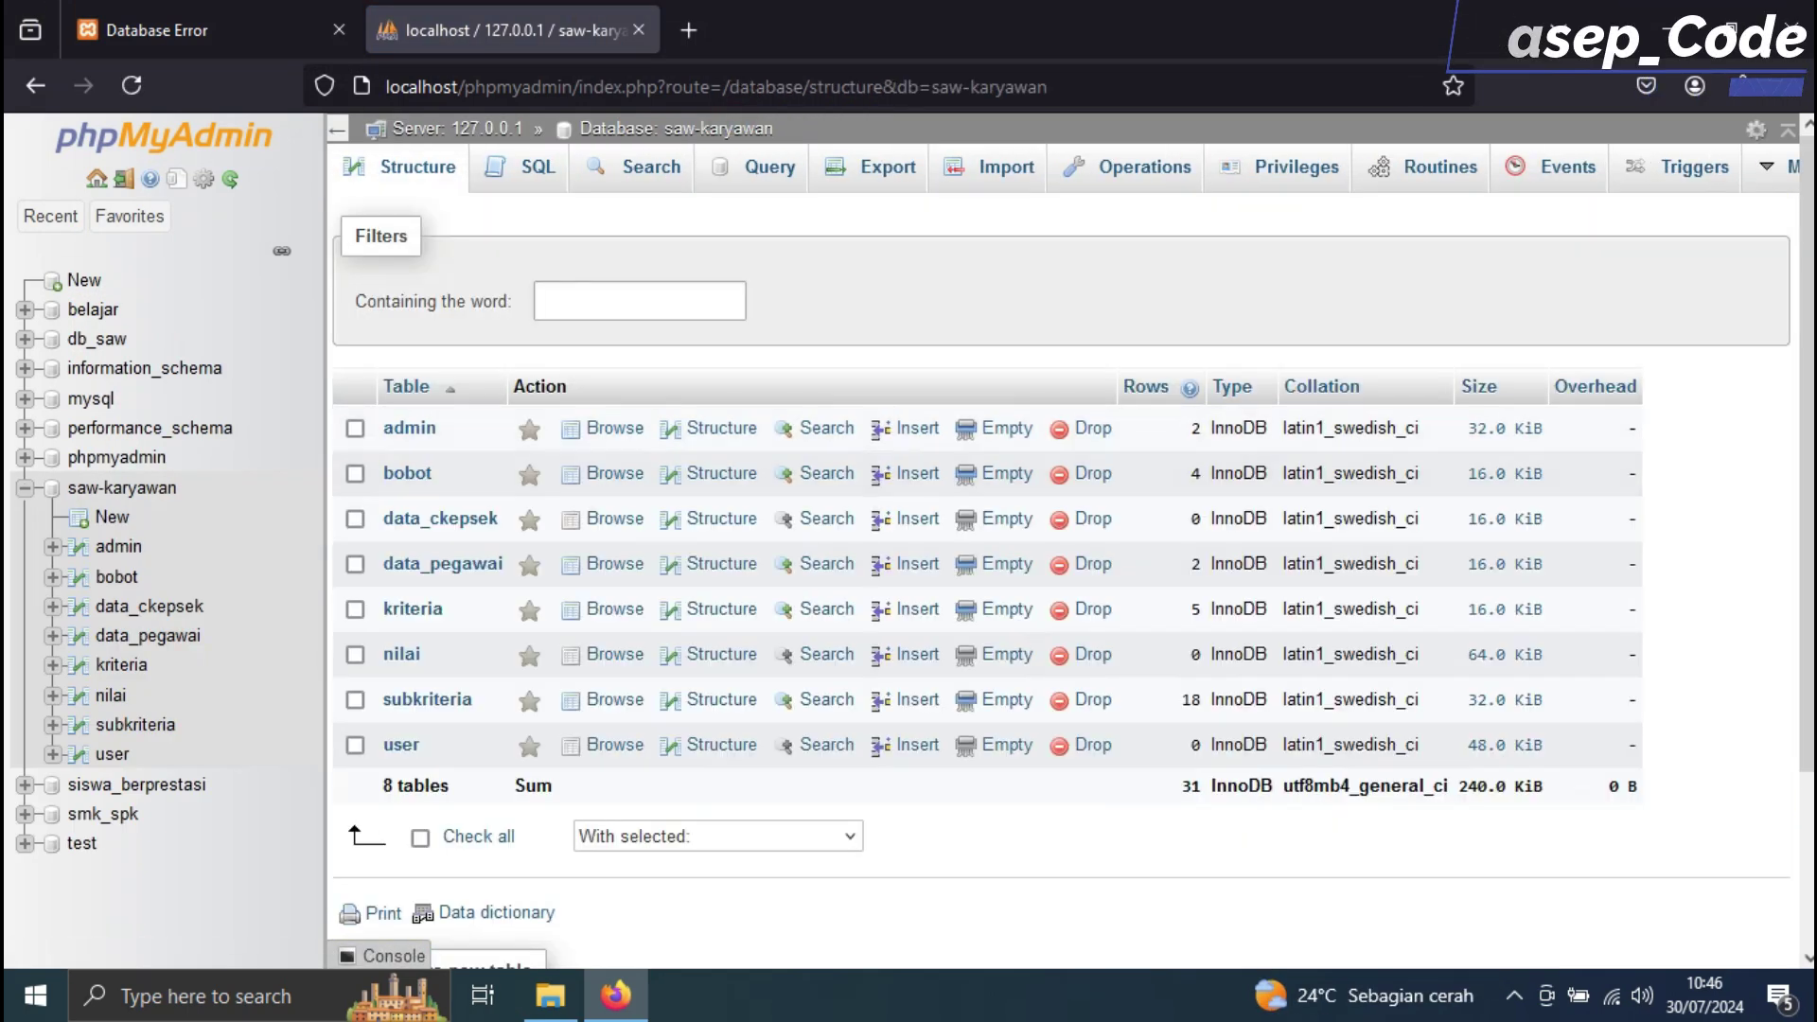
pyautogui.hotkey('ctrl', 'shift', 'Tab')
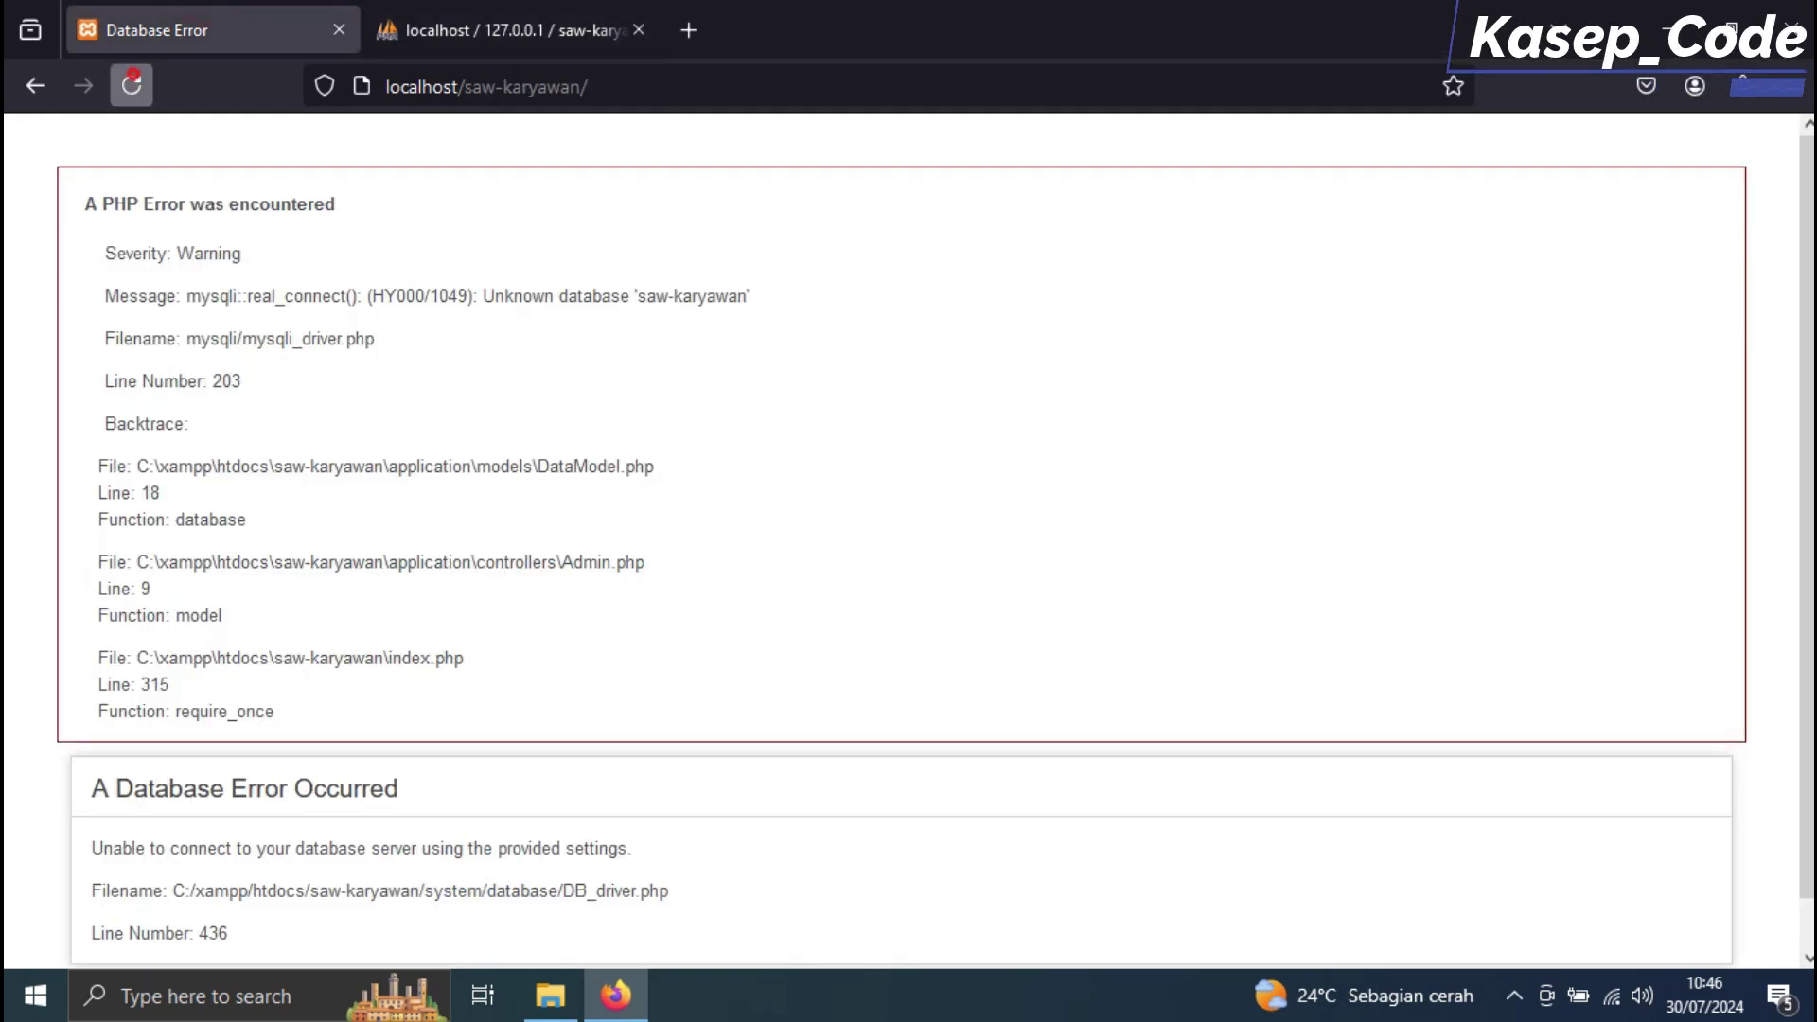
# Reload the app to confirm it connects, then log out of the admin account
pyautogui.click(131, 85)
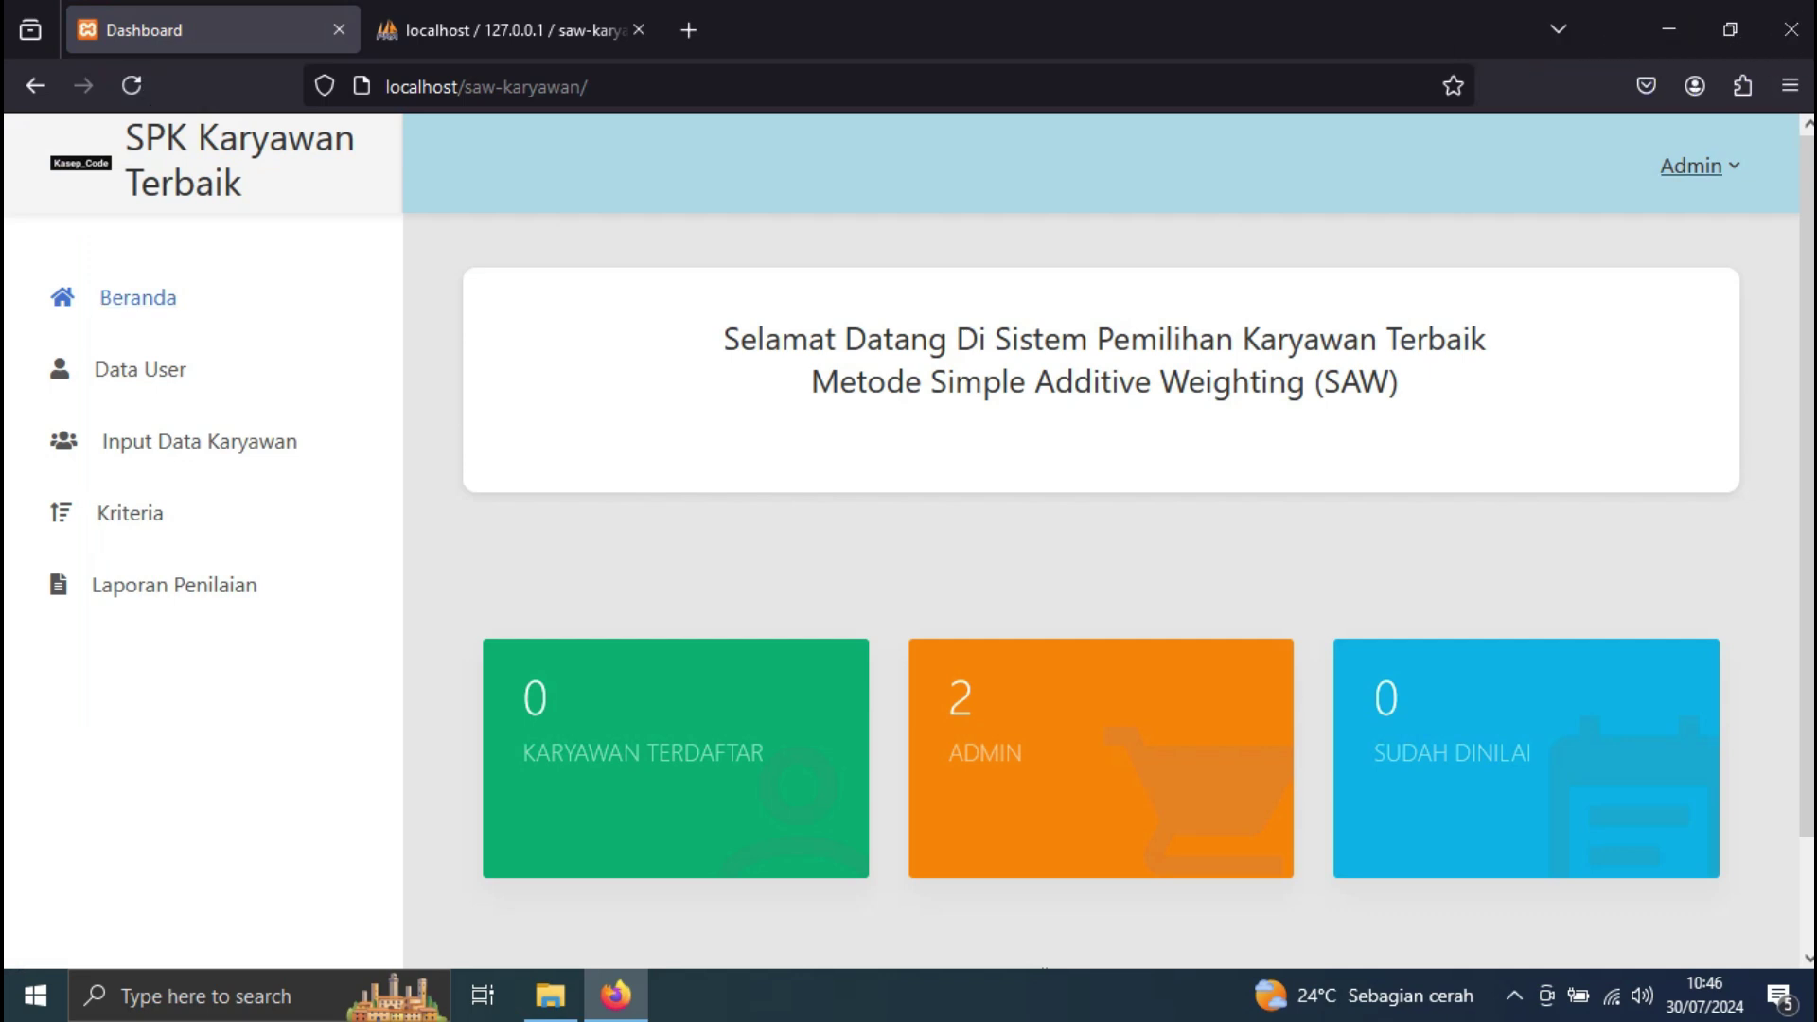
pyautogui.click(1694, 166)
pyautogui.click(1439, 243)
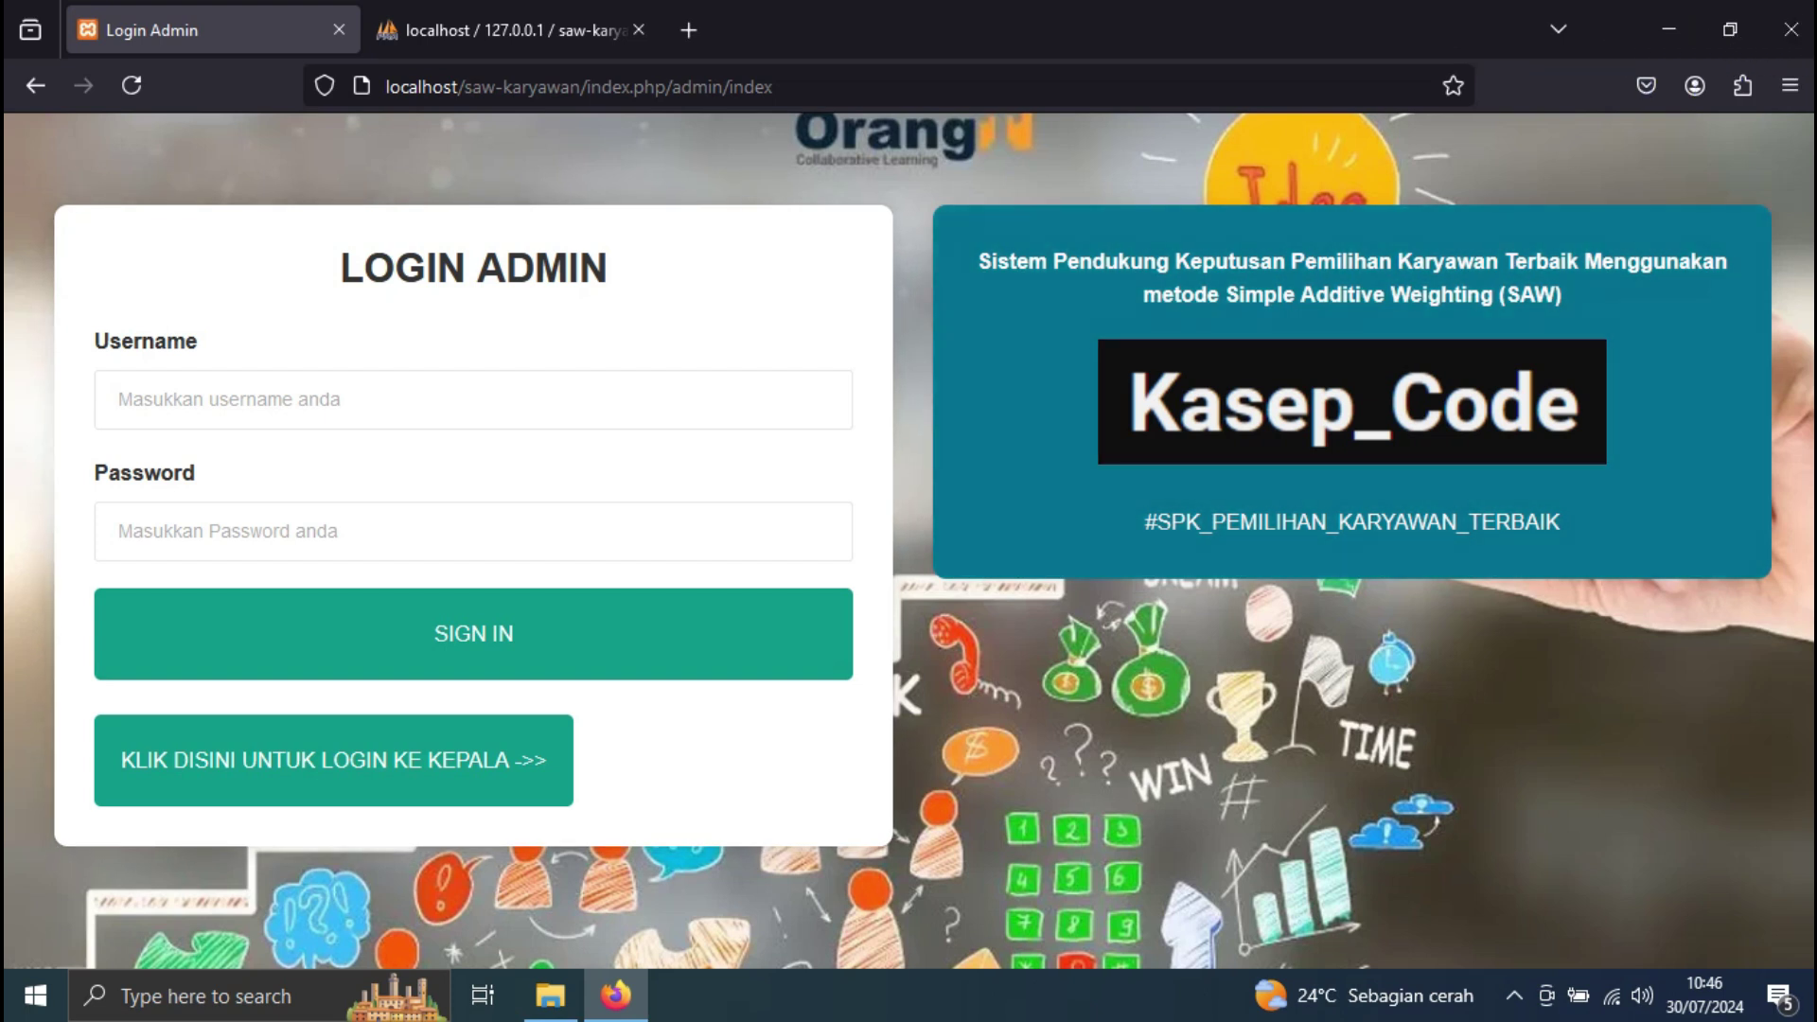
pyautogui.hotkey('ctrl', 'Tab')
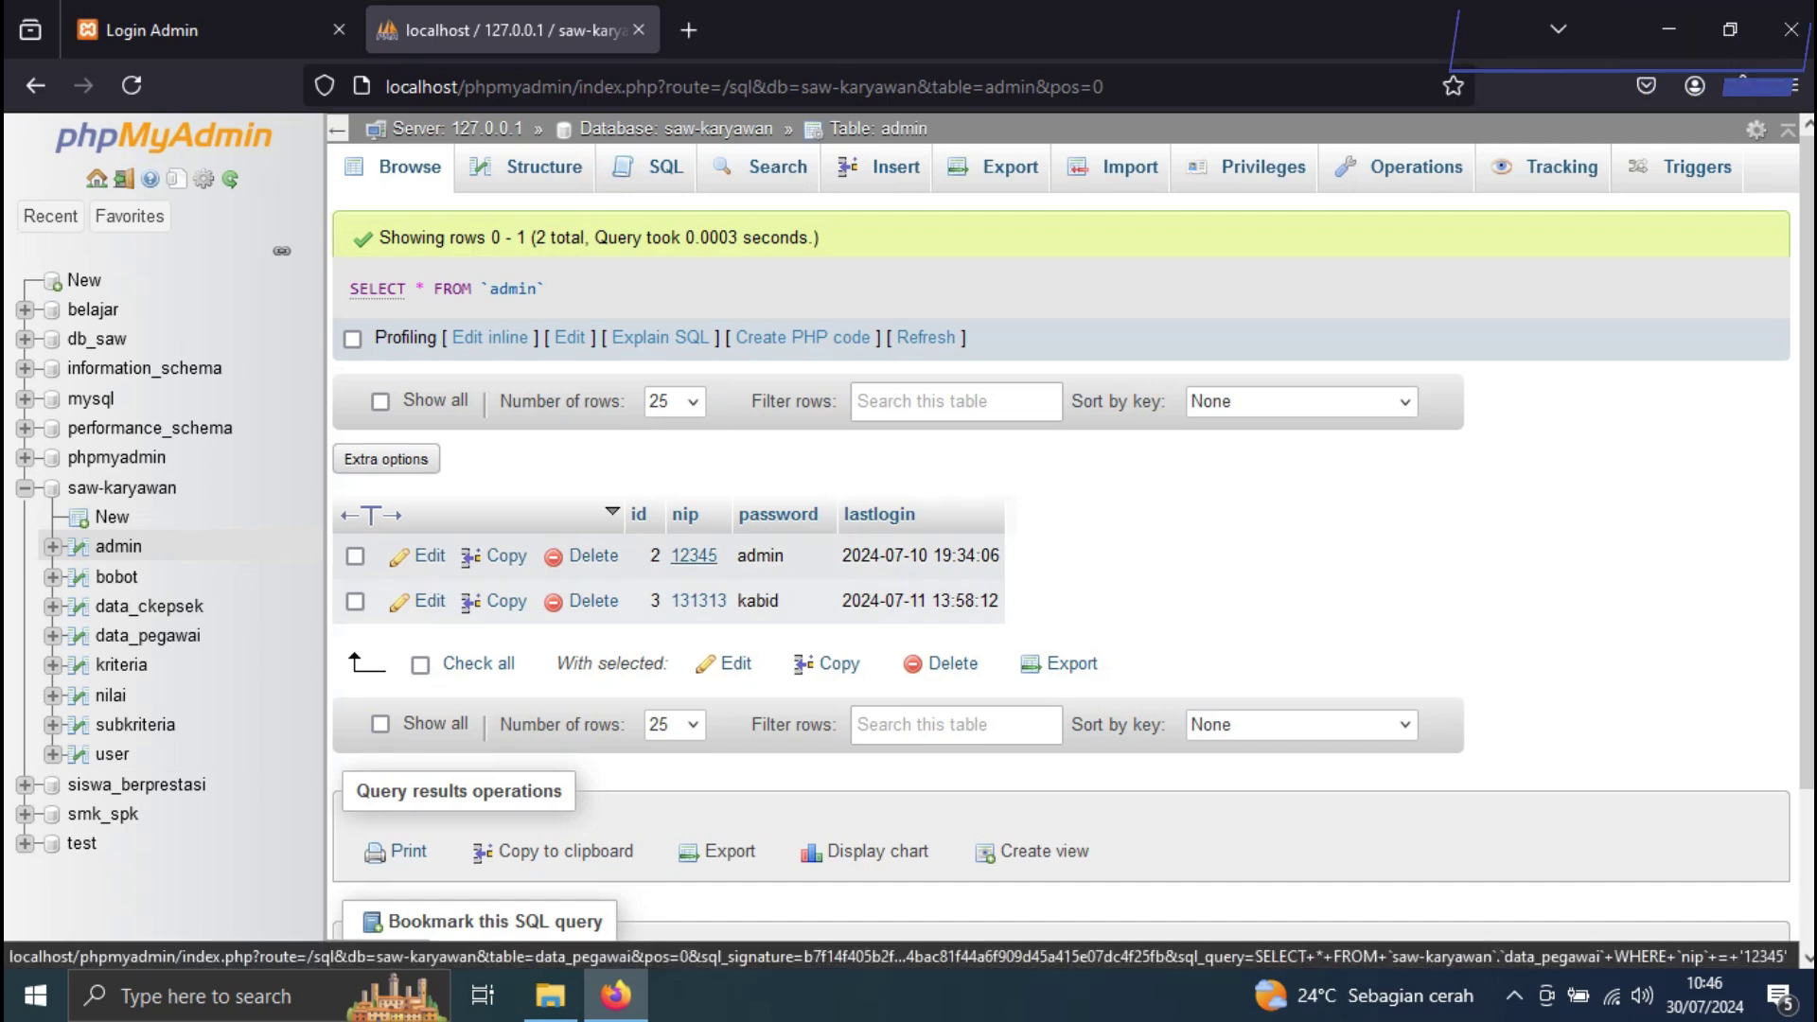
# Sign in with the admin username and password, decline saving it, and open Data User
pyautogui.click(208, 29)
pyautogui.click(416, 397)
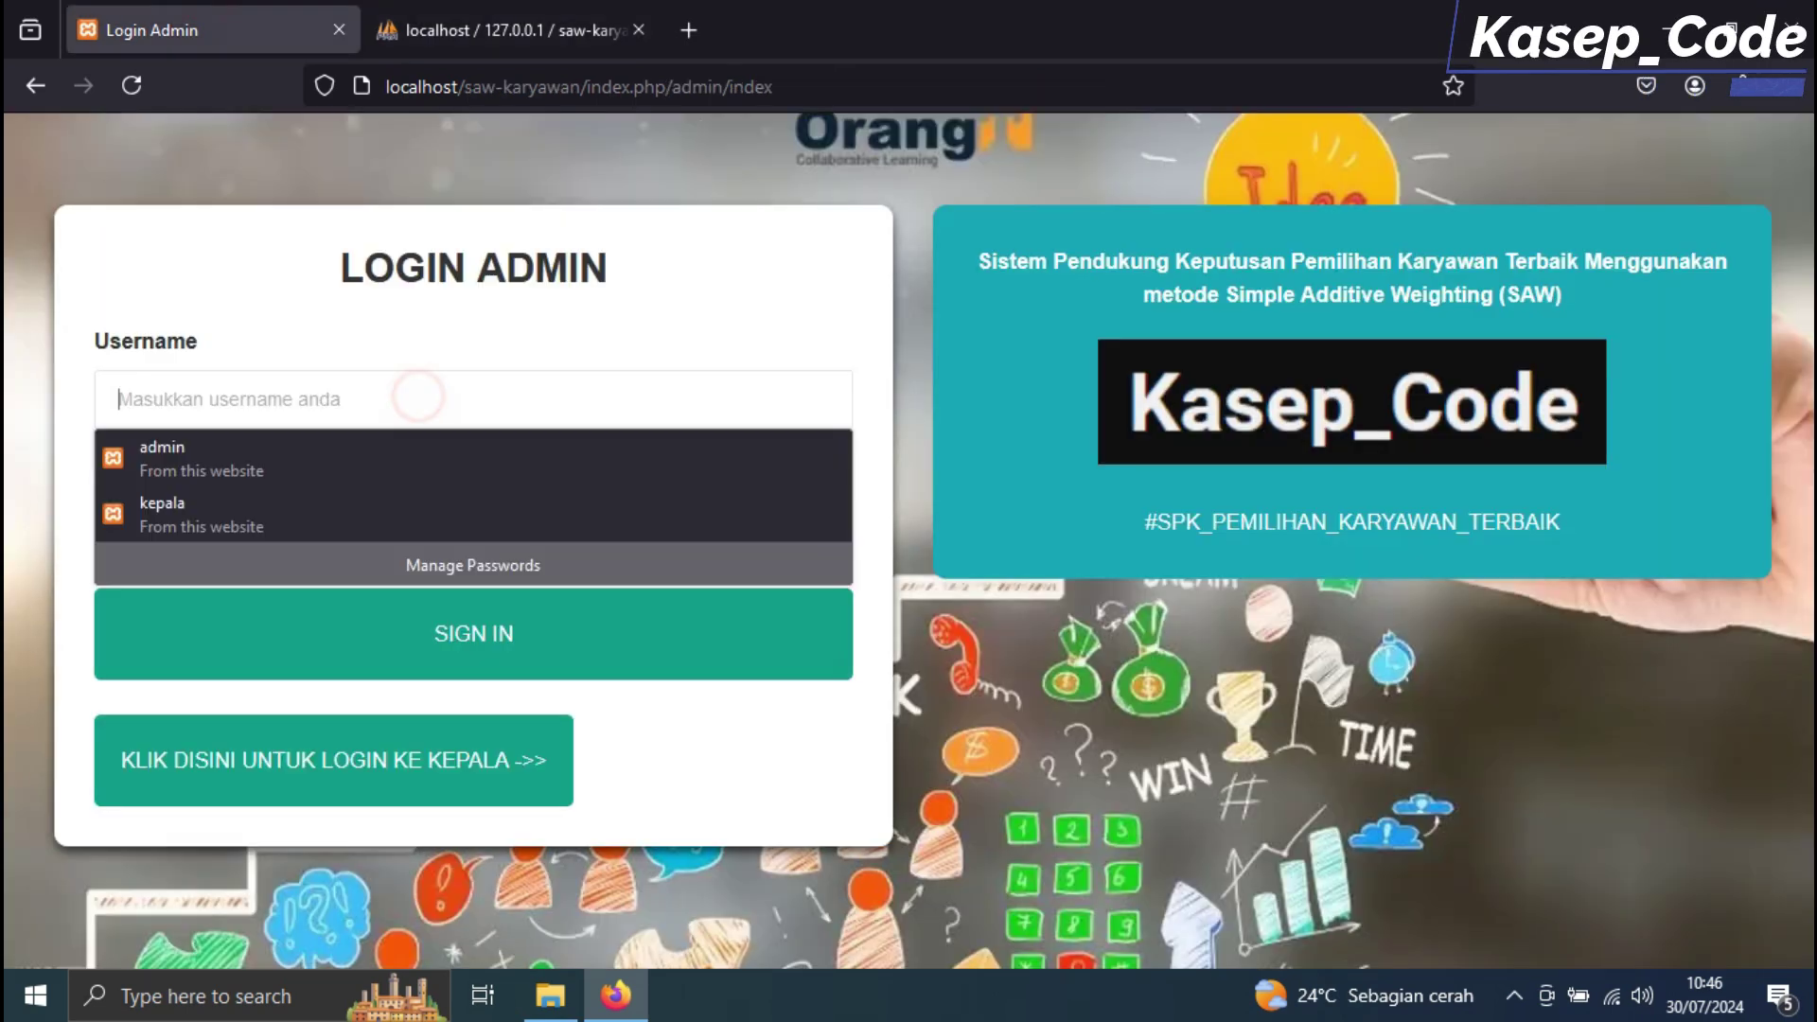
pyautogui.write('12345')
pyautogui.click(361, 531)
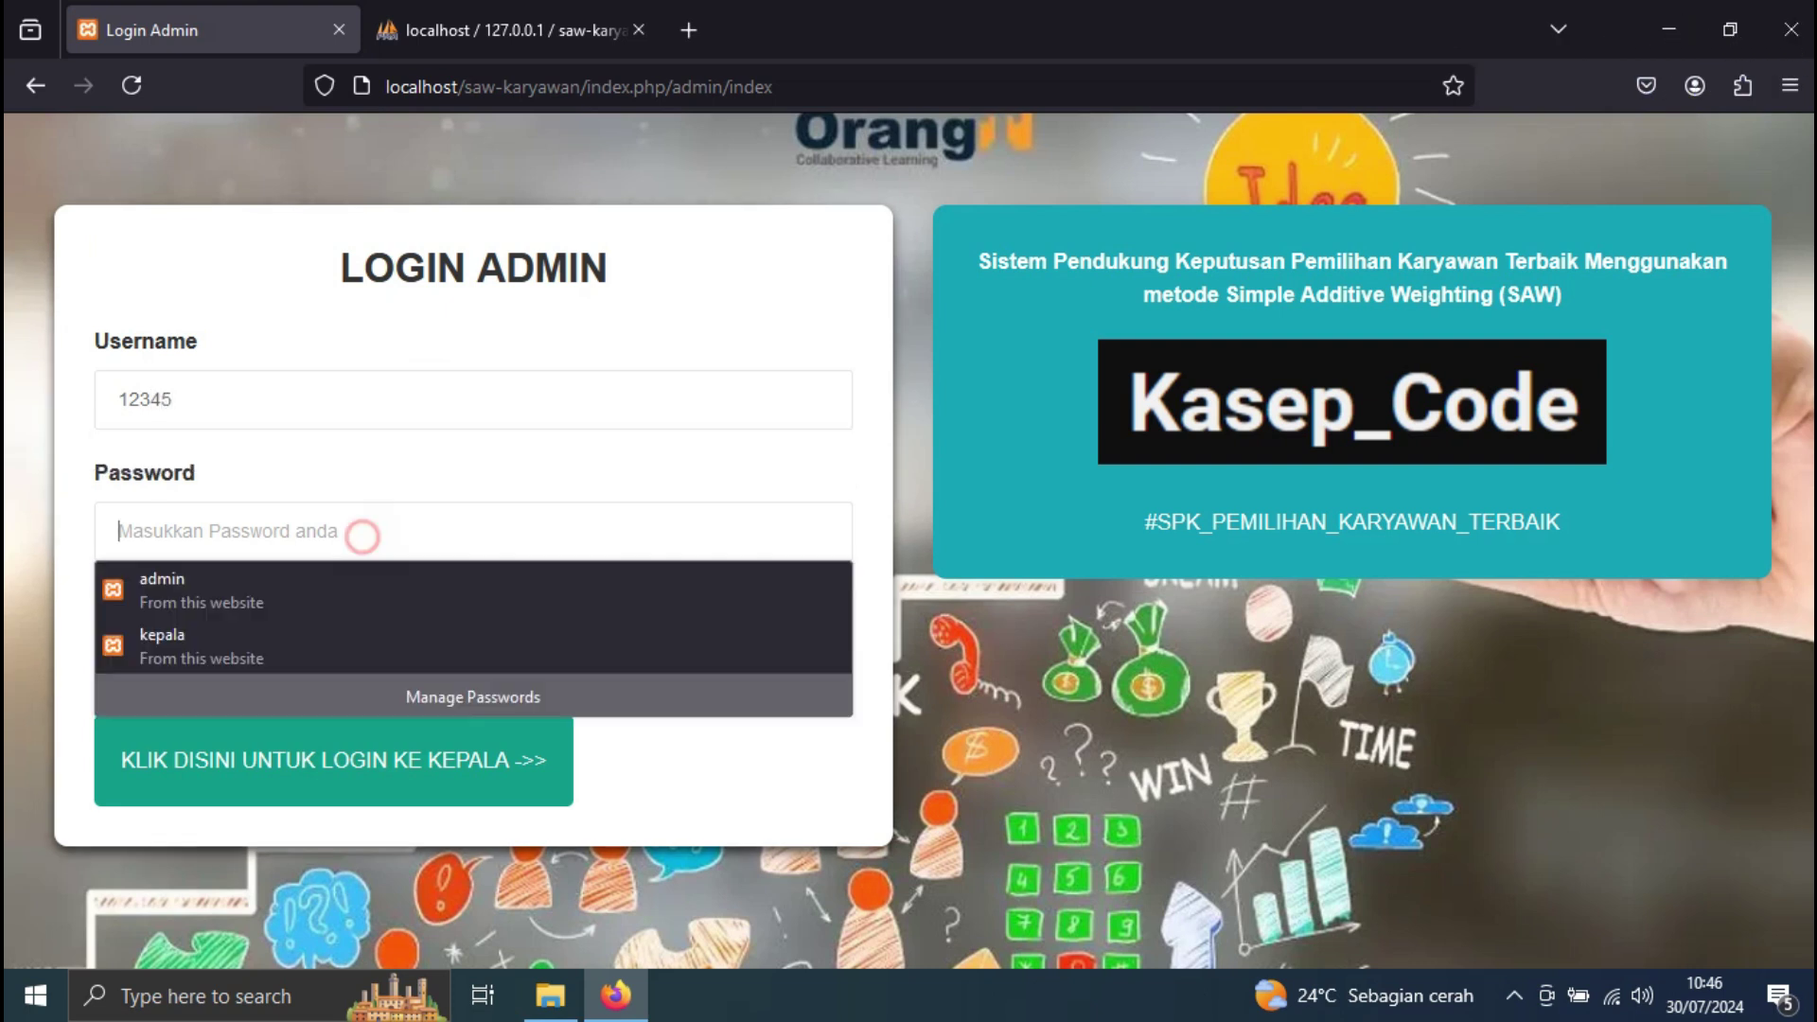
pyautogui.write('12345')
pyautogui.click(504, 632)
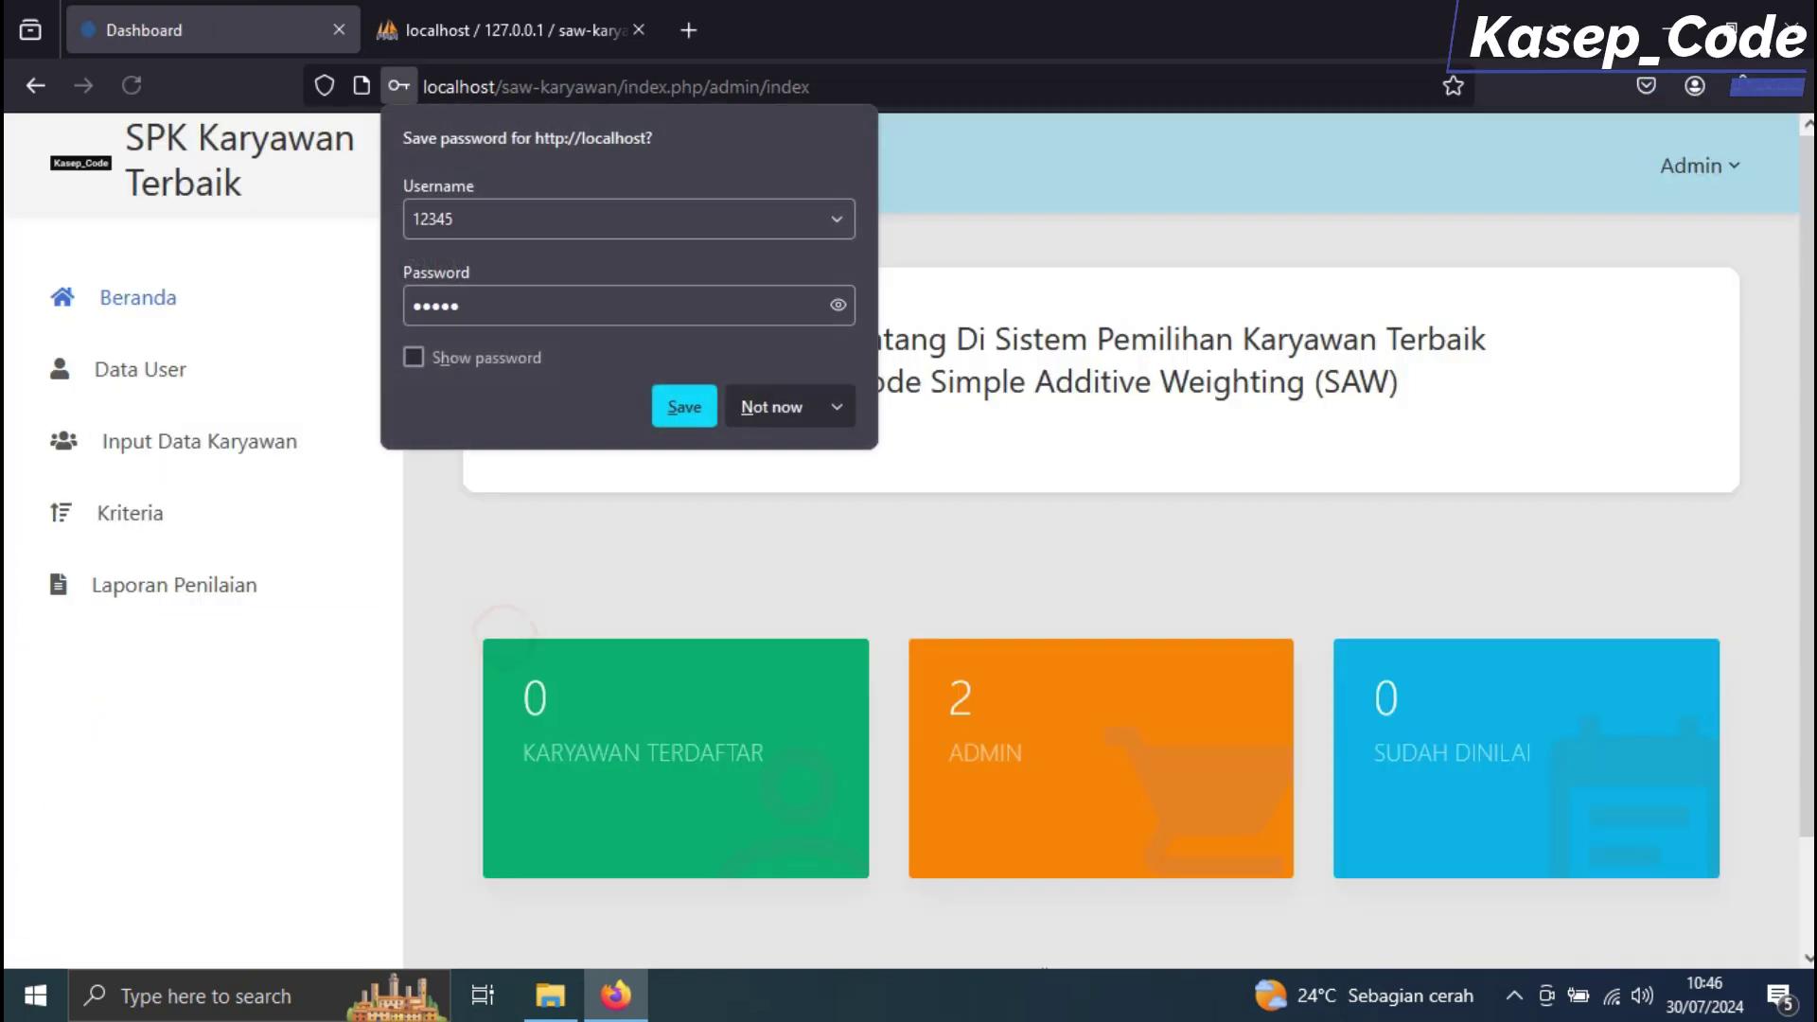
pyautogui.click(769, 403)
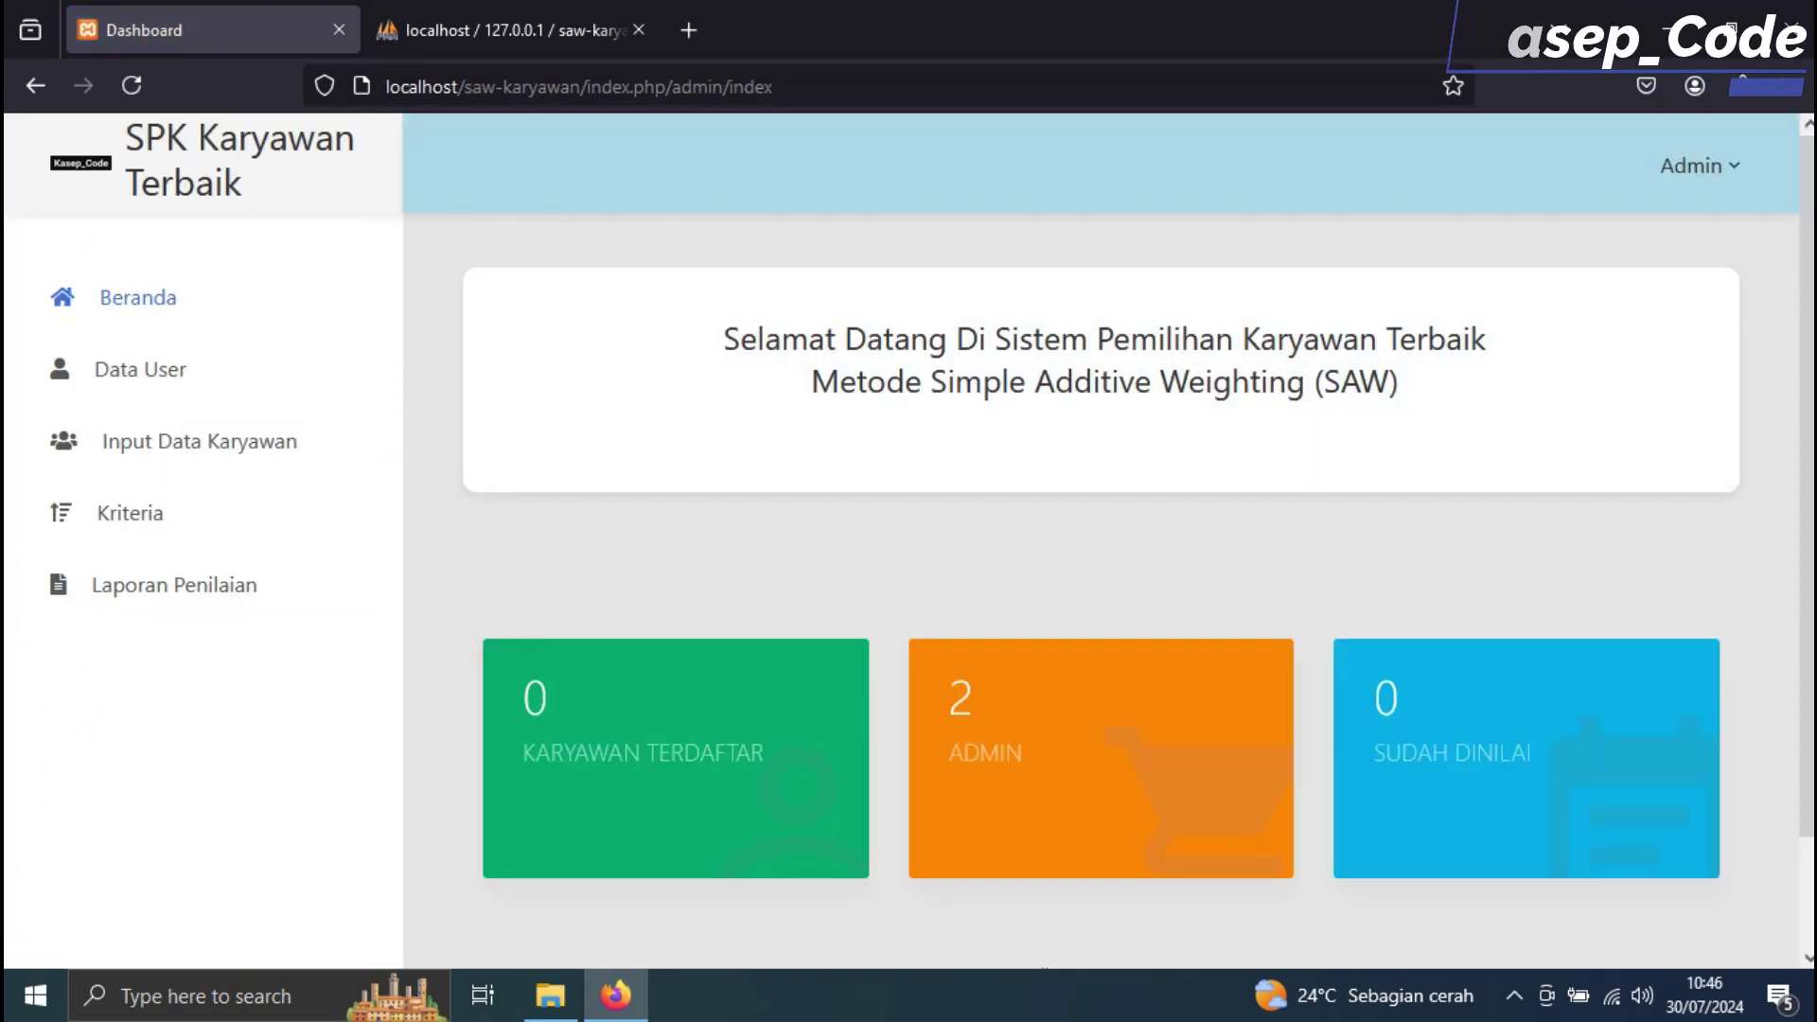
pyautogui.click(161, 367)
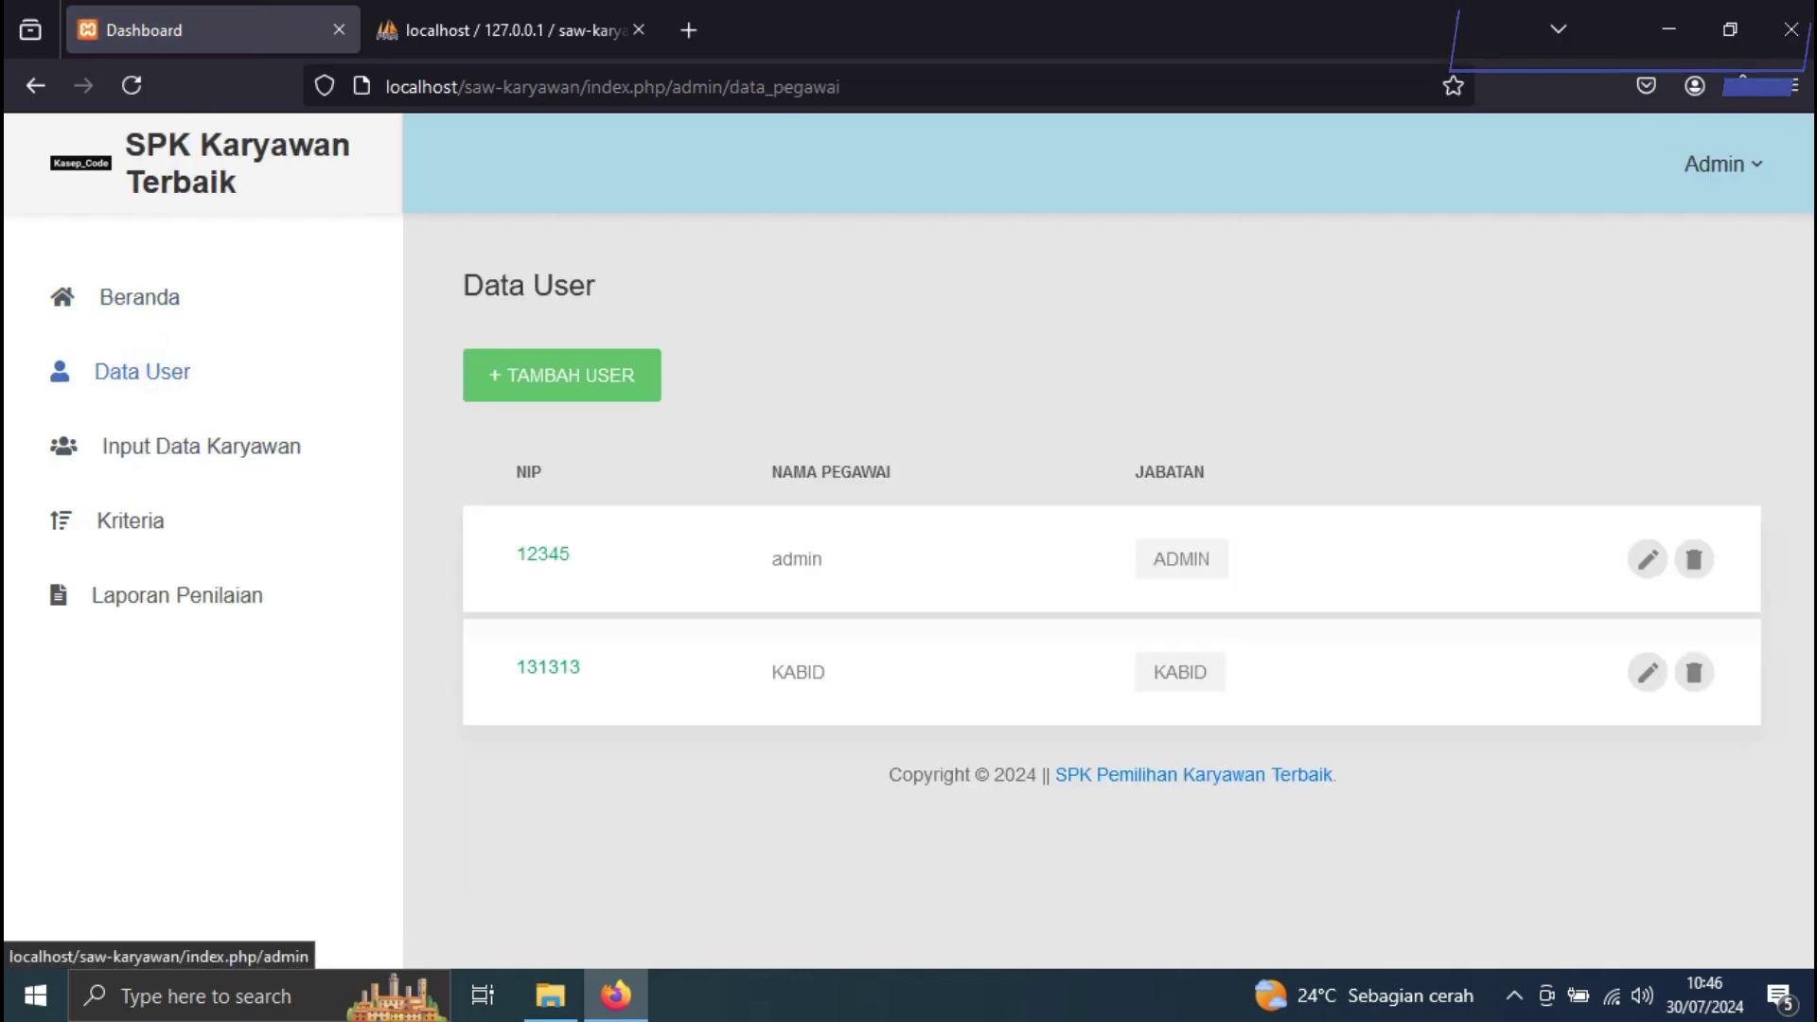
# Preview the add-user form's position options, then cancel without adding a user
pyautogui.click(117, 297)
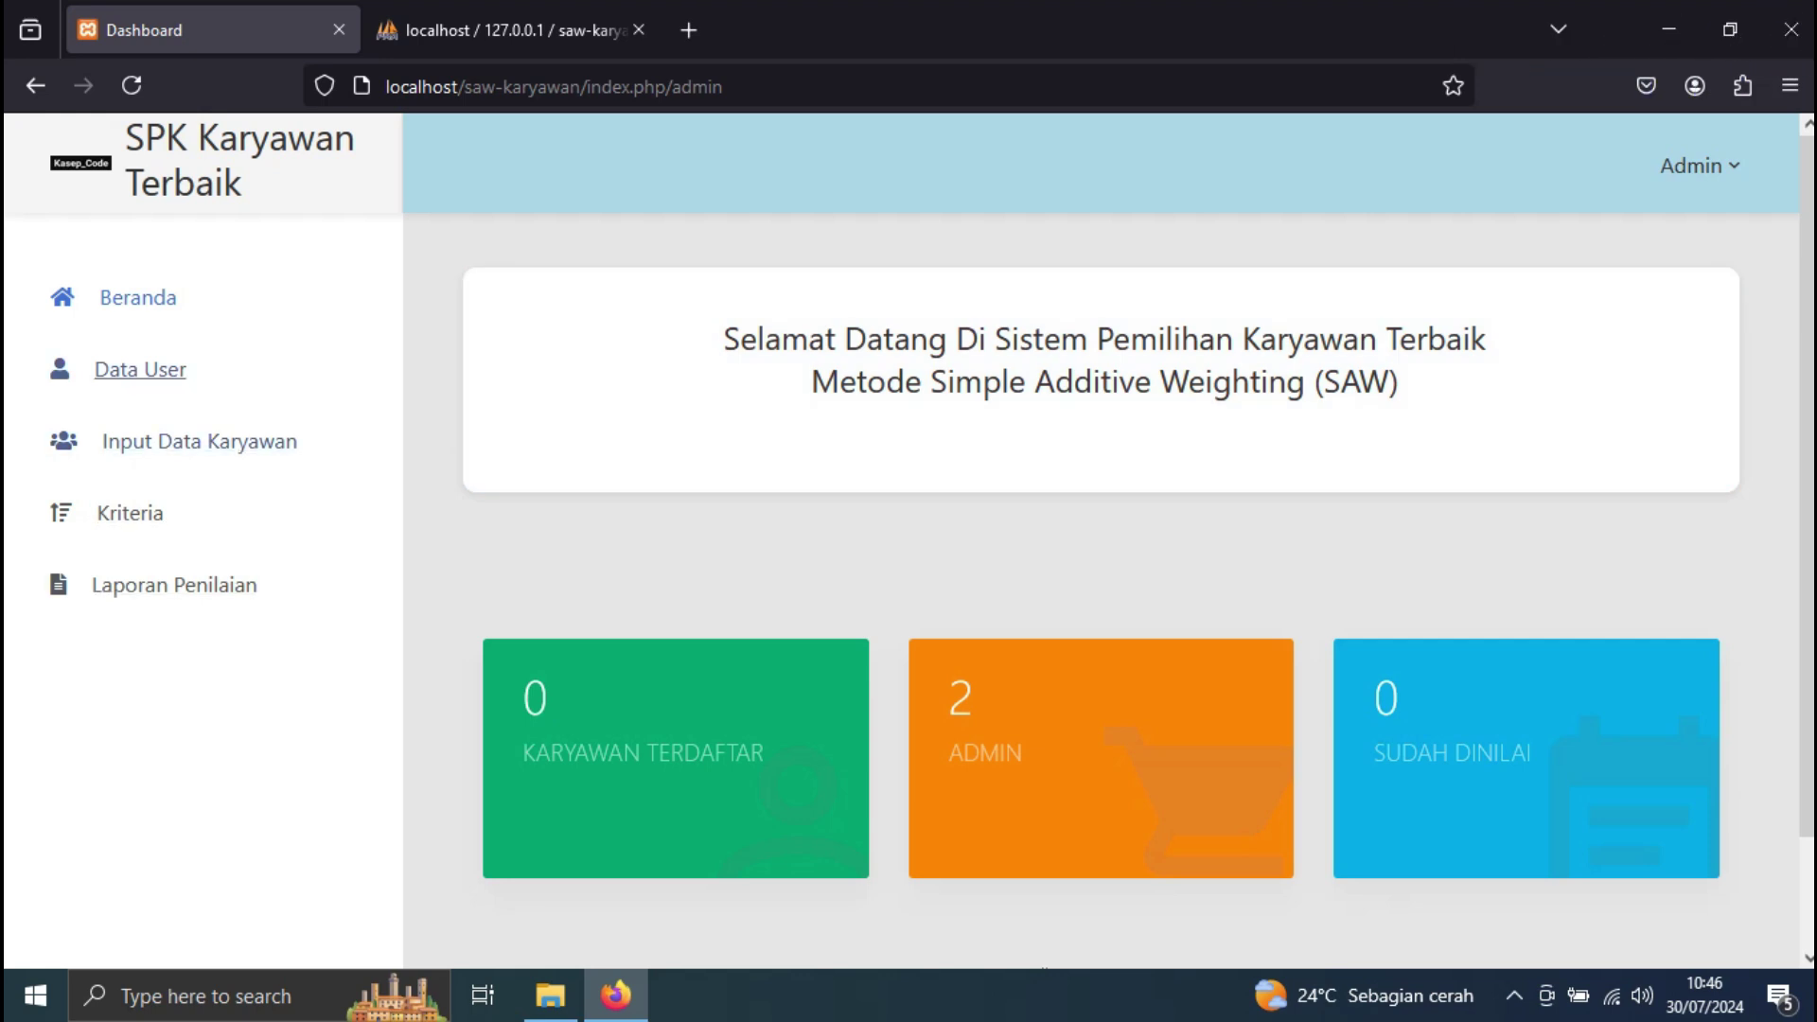
pyautogui.click(140, 369)
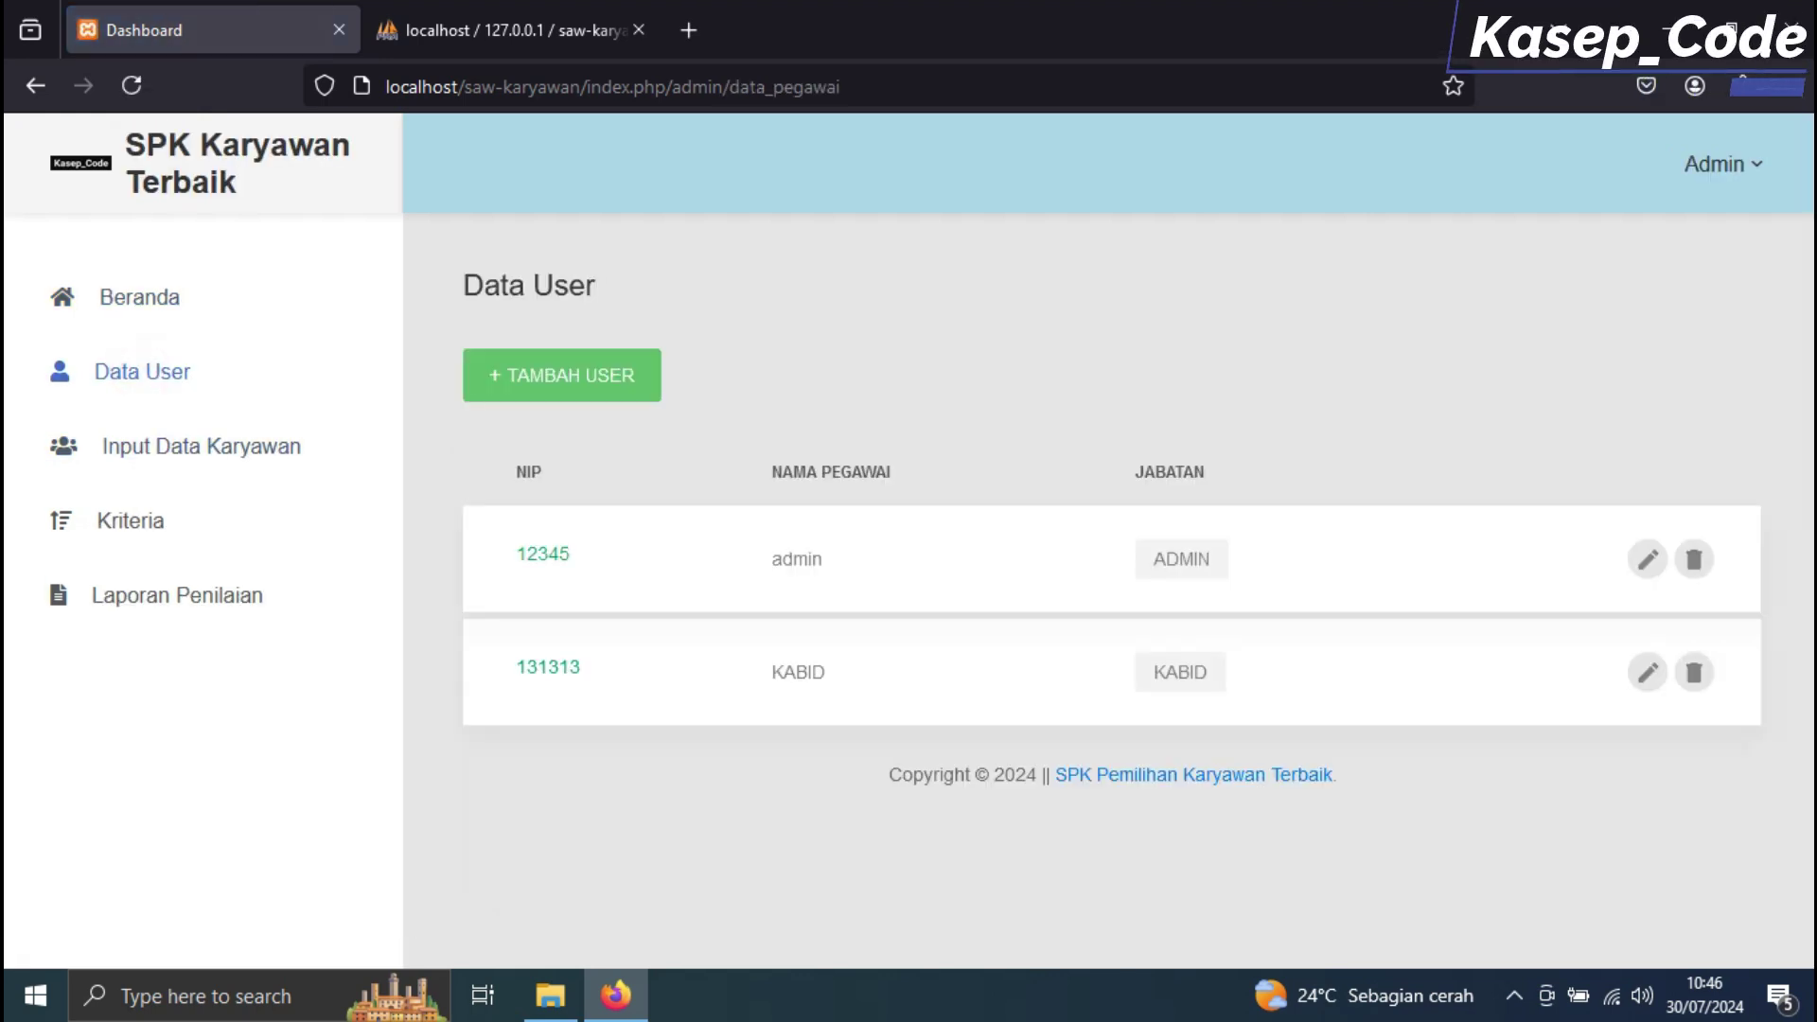
pyautogui.click(629, 375)
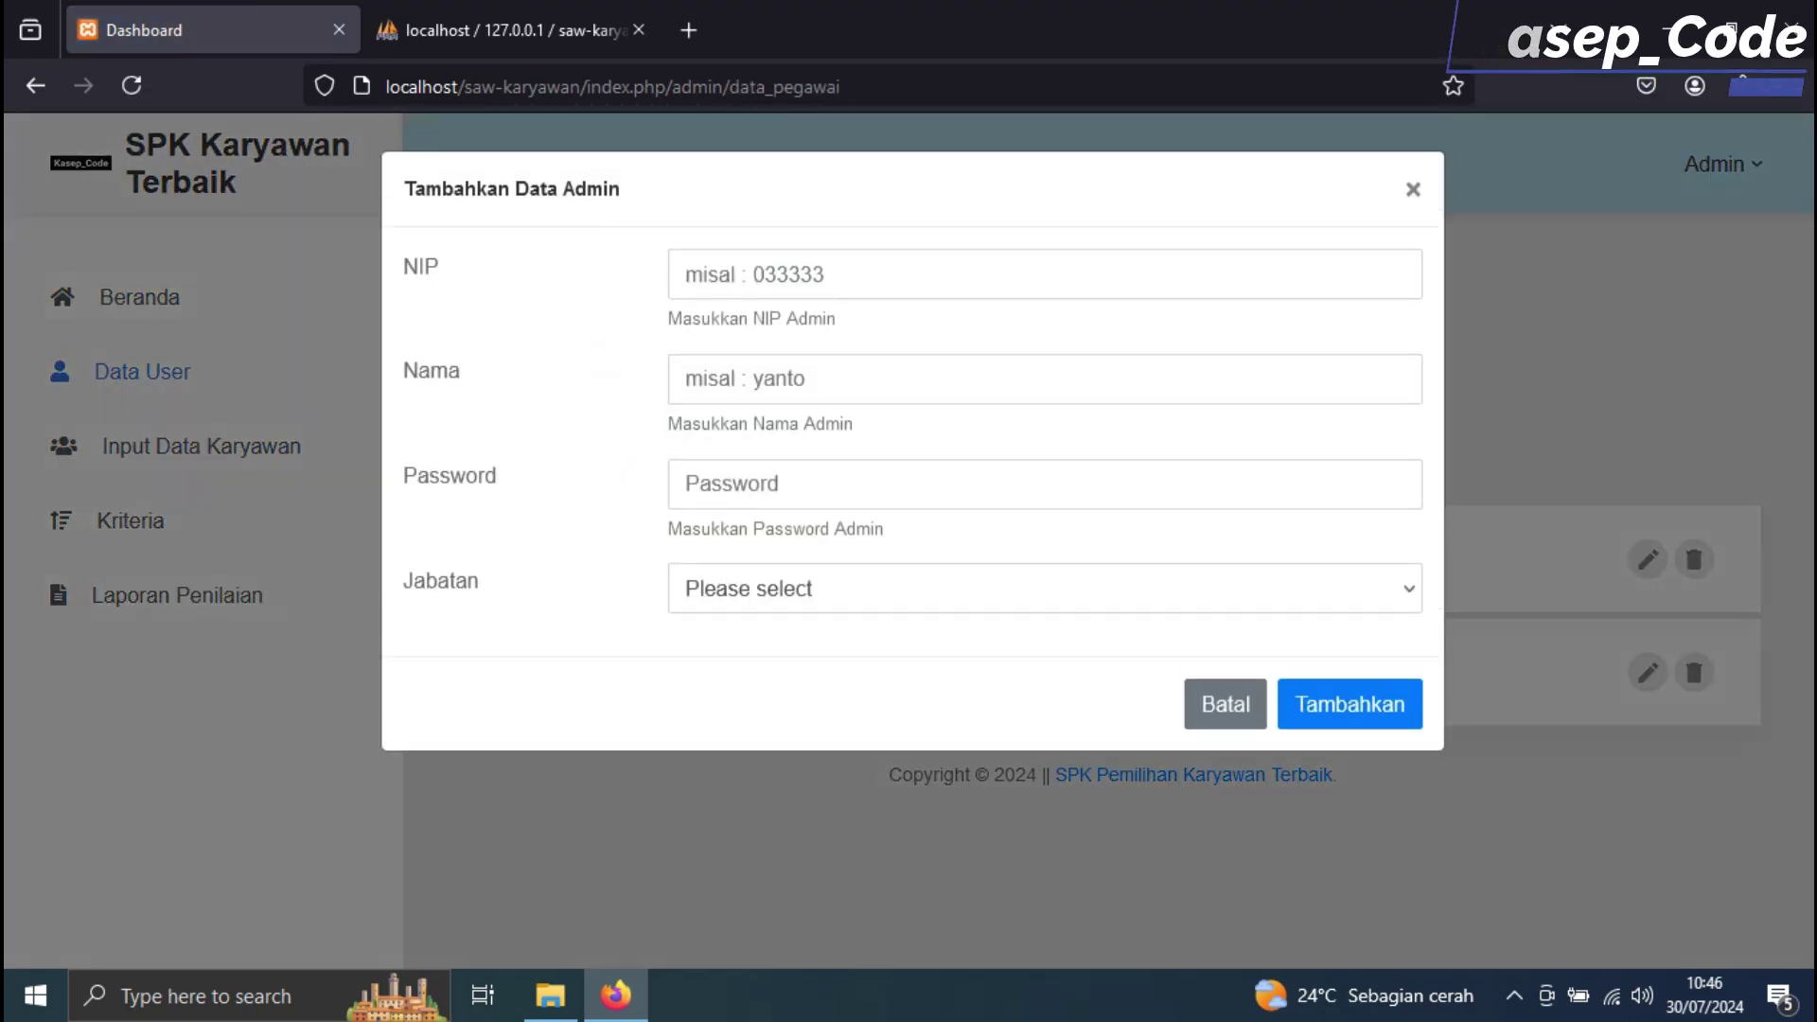
pyautogui.click(855, 576)
pyautogui.press('Escape')
pyautogui.press('Escape')
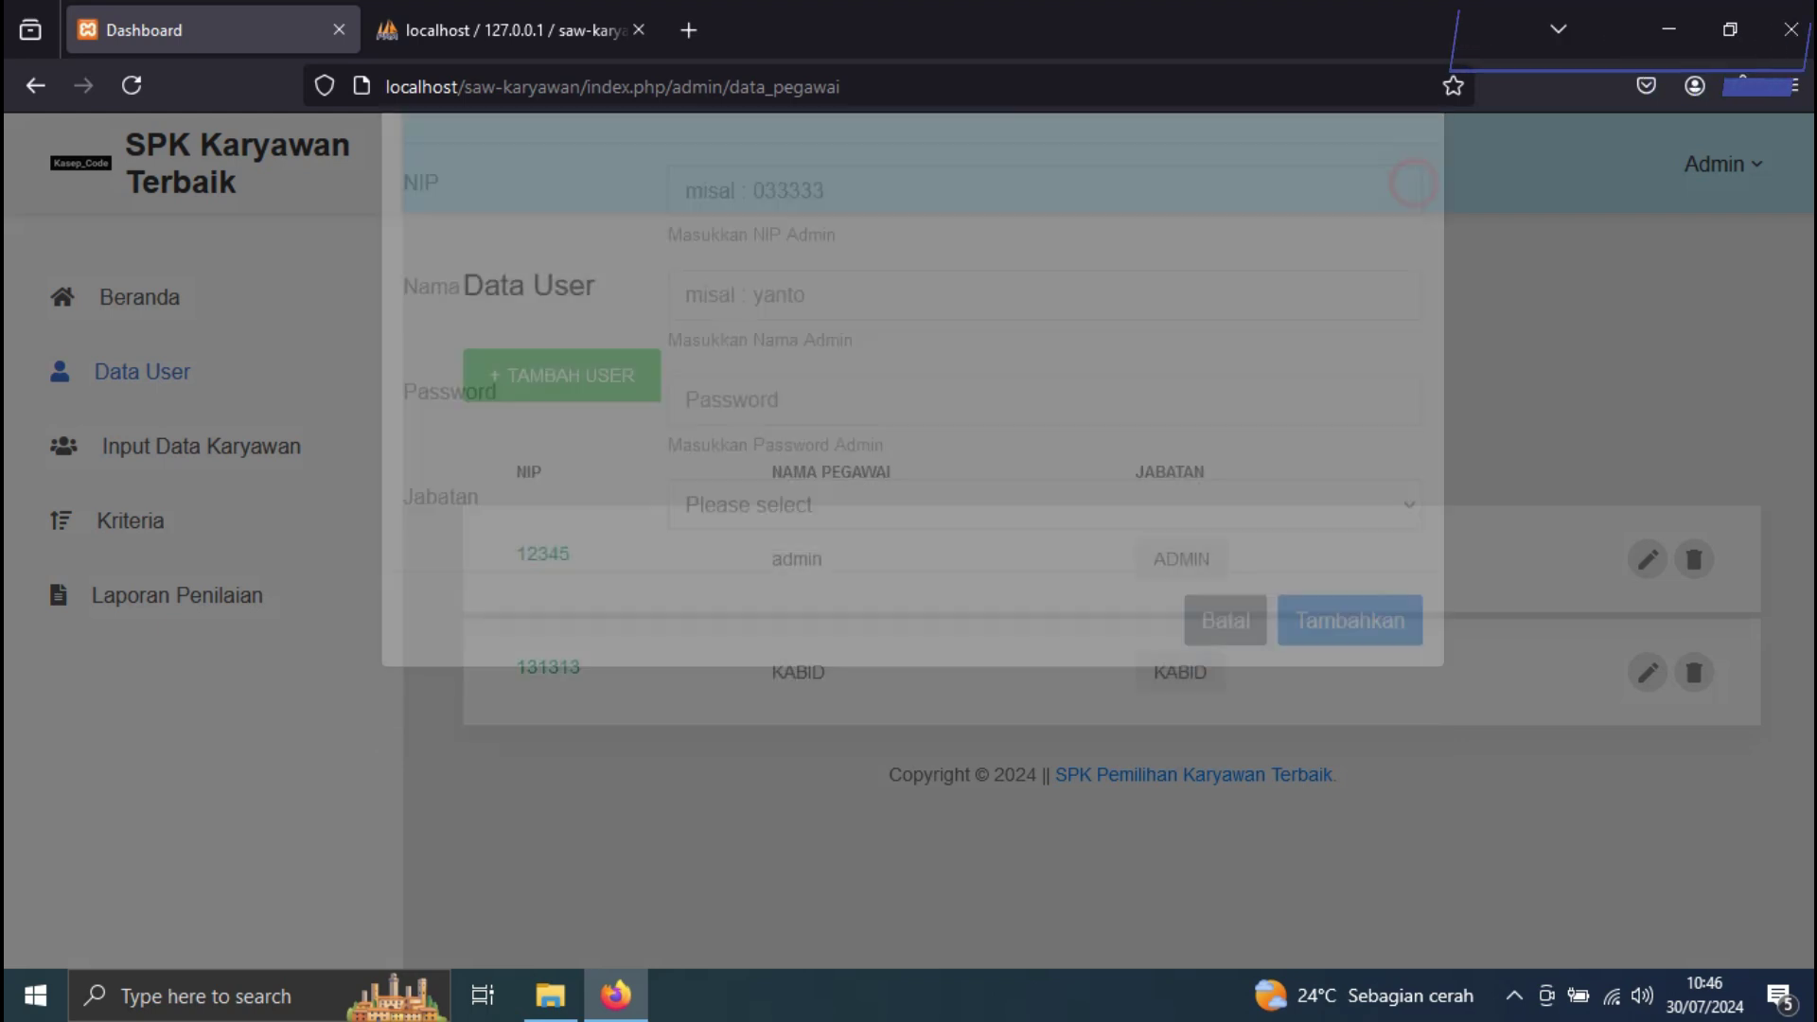
# Rename user KABID to KEPALA with a new password and position Kabid, and save
pyautogui.click(1647, 672)
pyautogui.doubleClick(809, 378)
pyautogui.write('KEPALA')
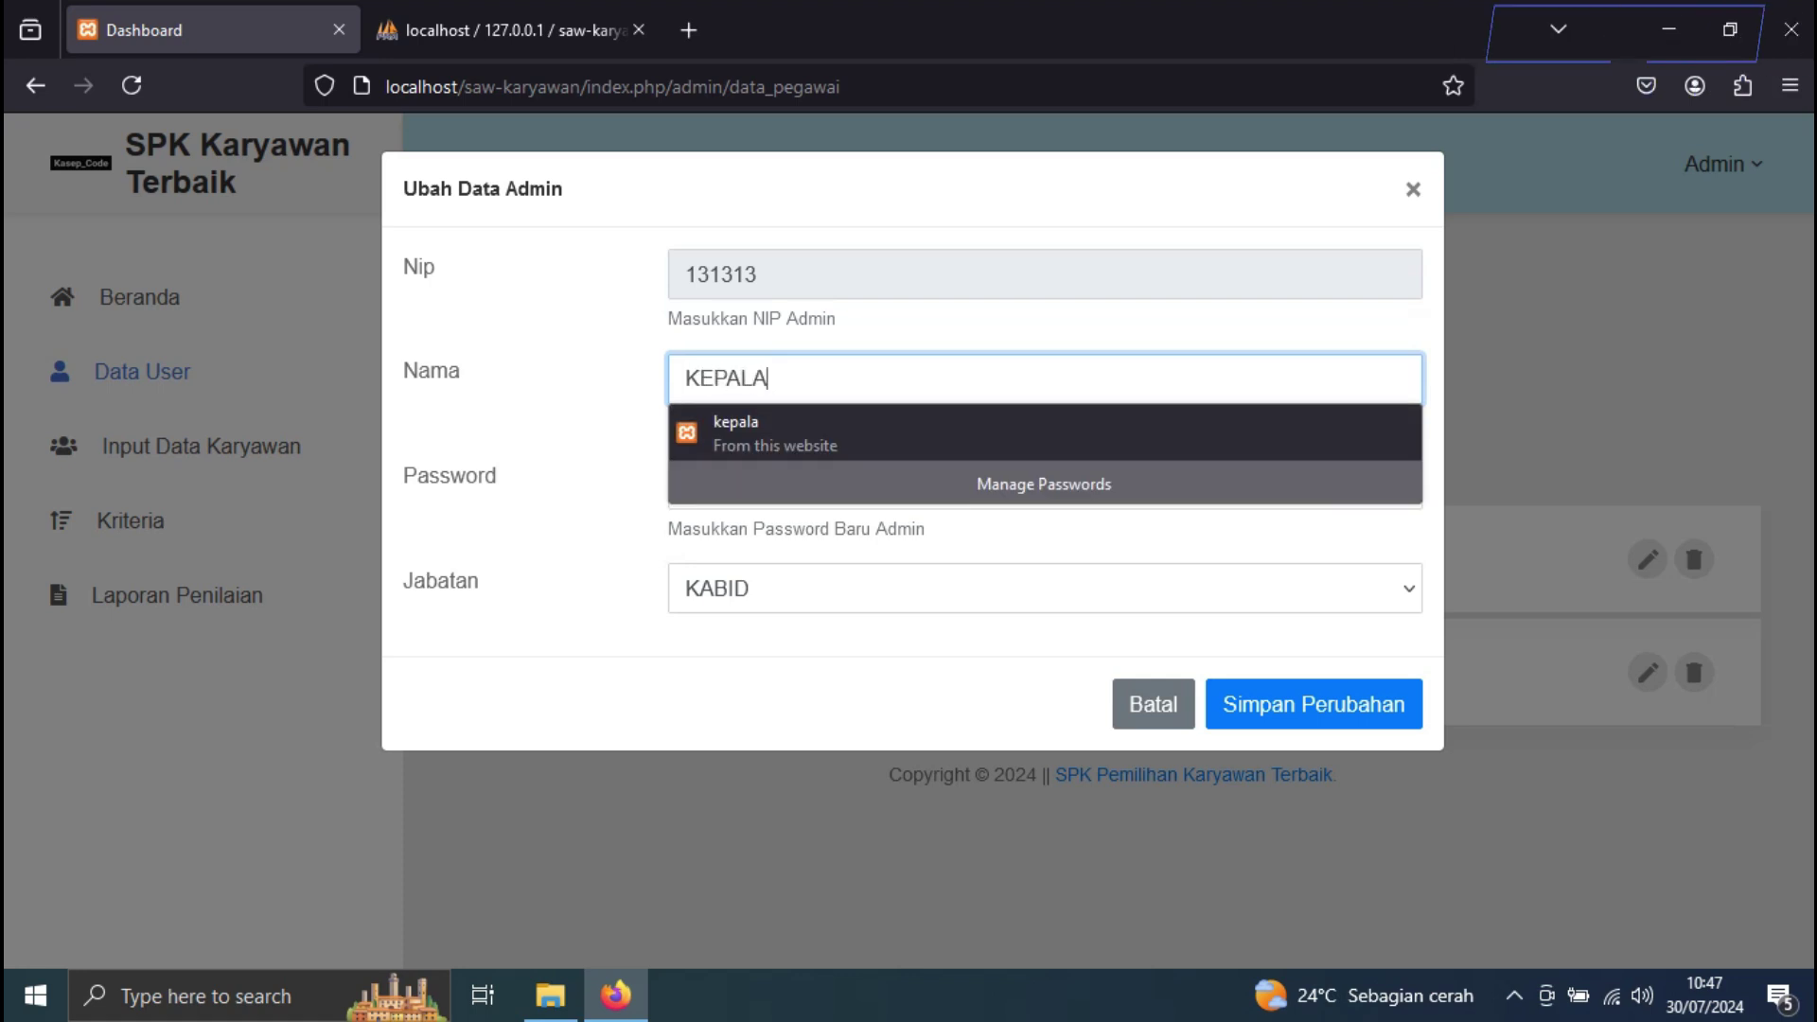
pyautogui.press('Tab')
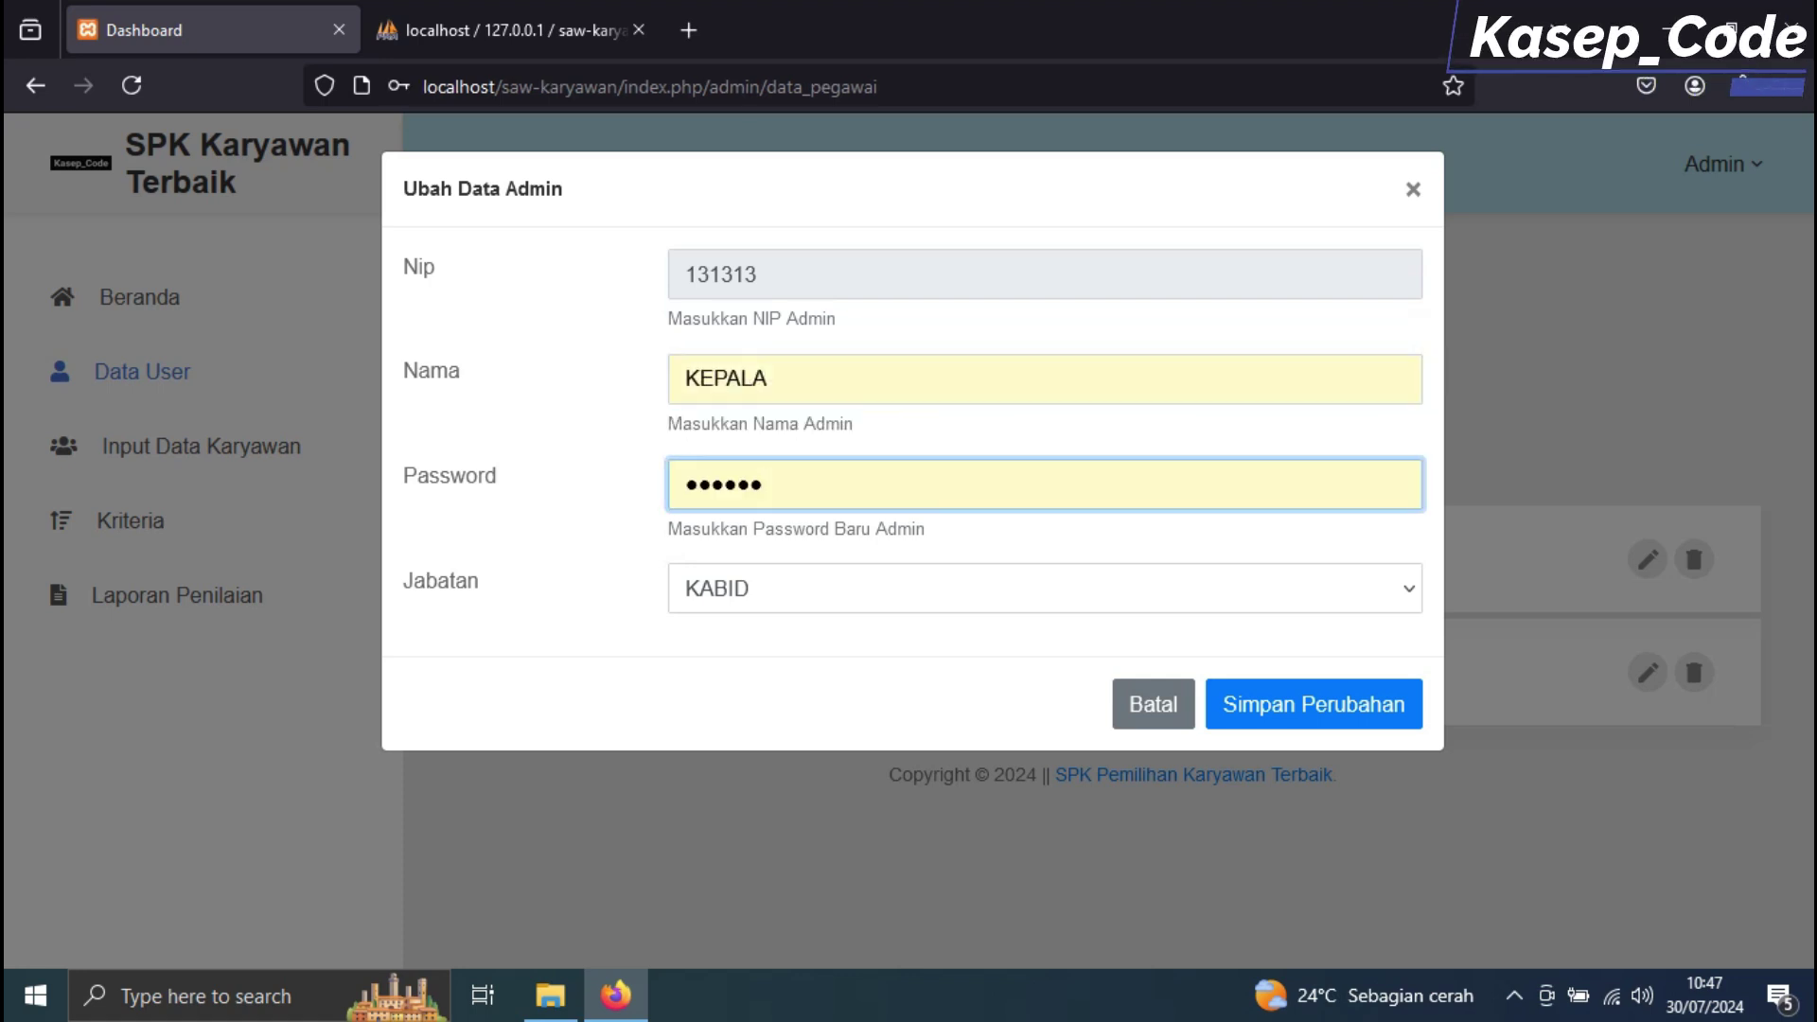
pyautogui.write('ke')
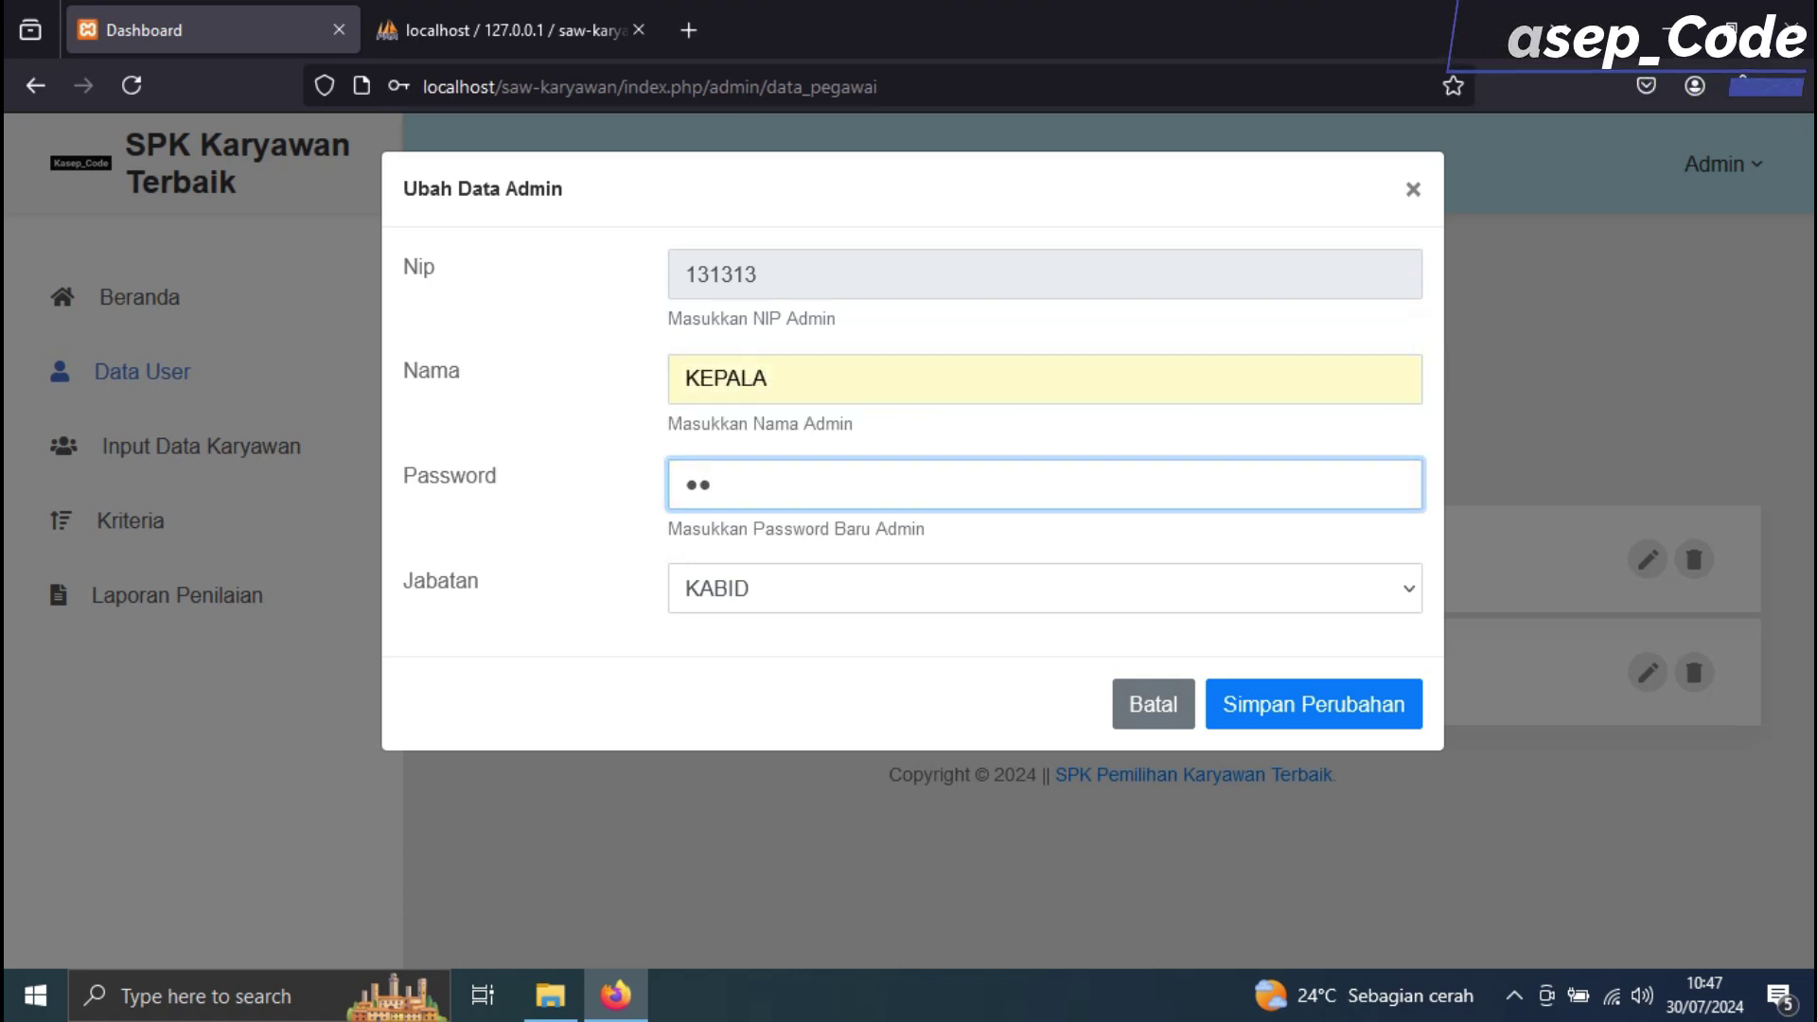
pyautogui.write('pala')
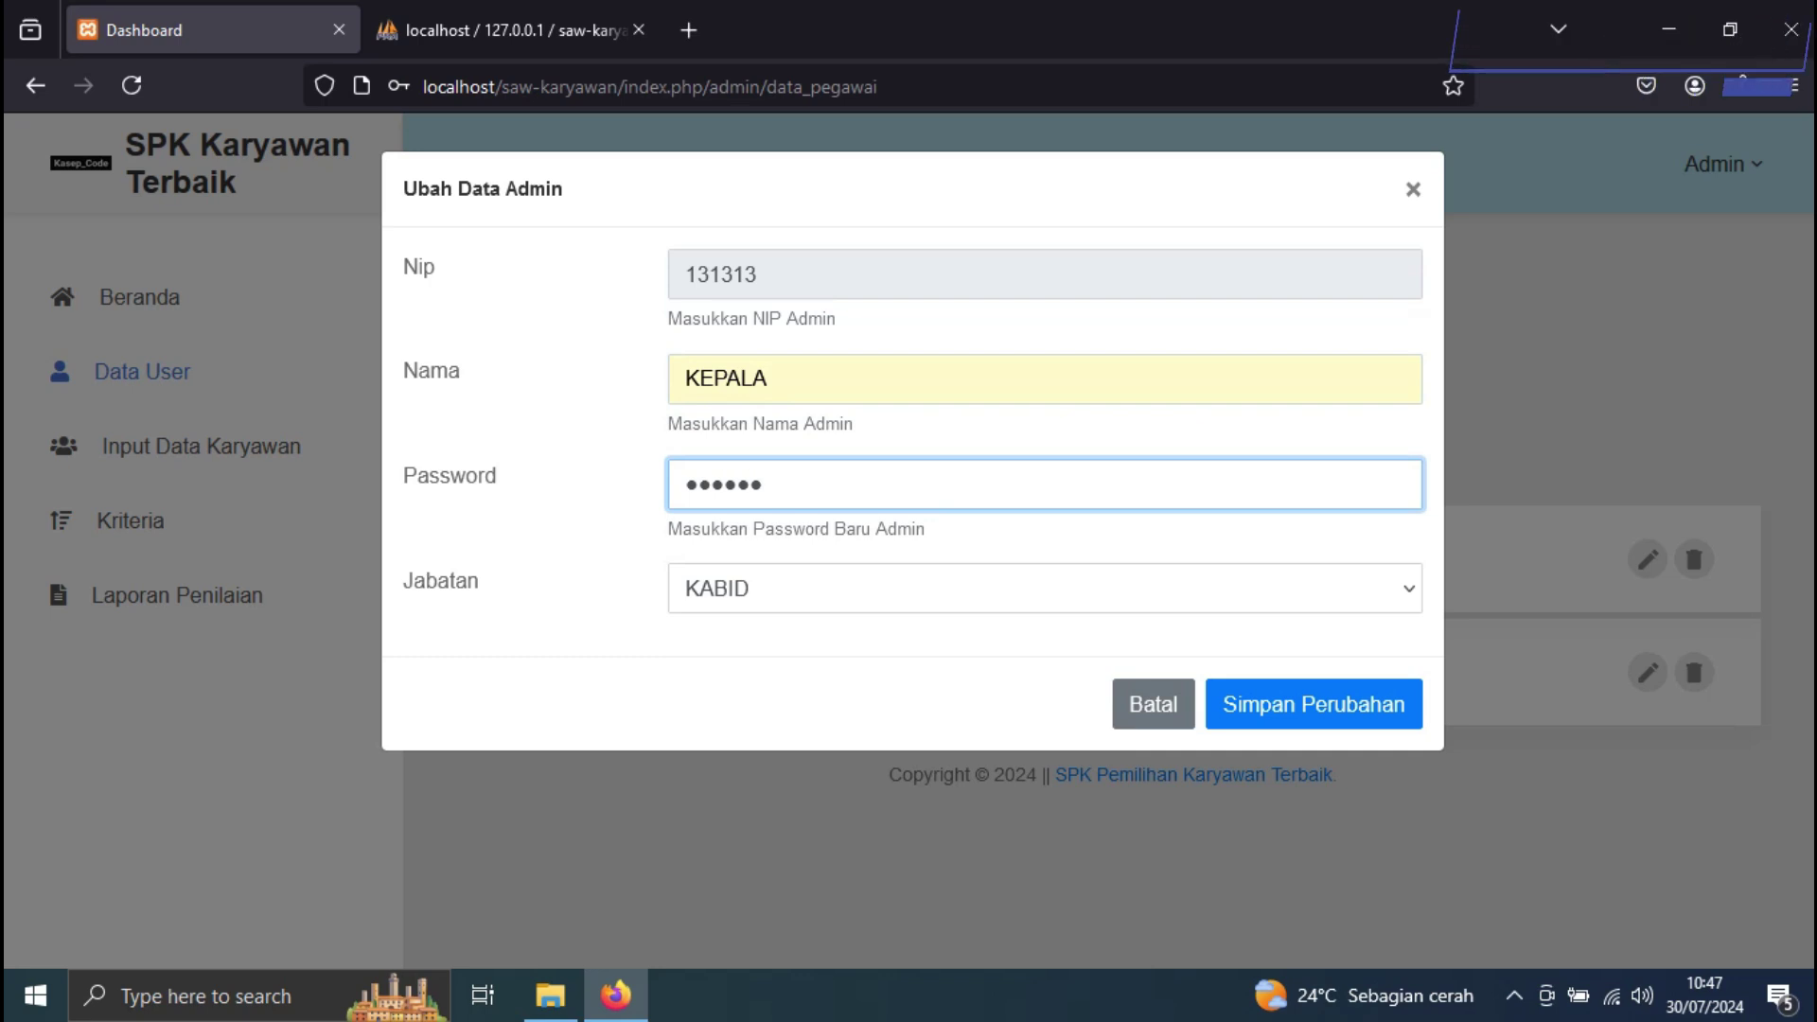
pyautogui.click(1127, 591)
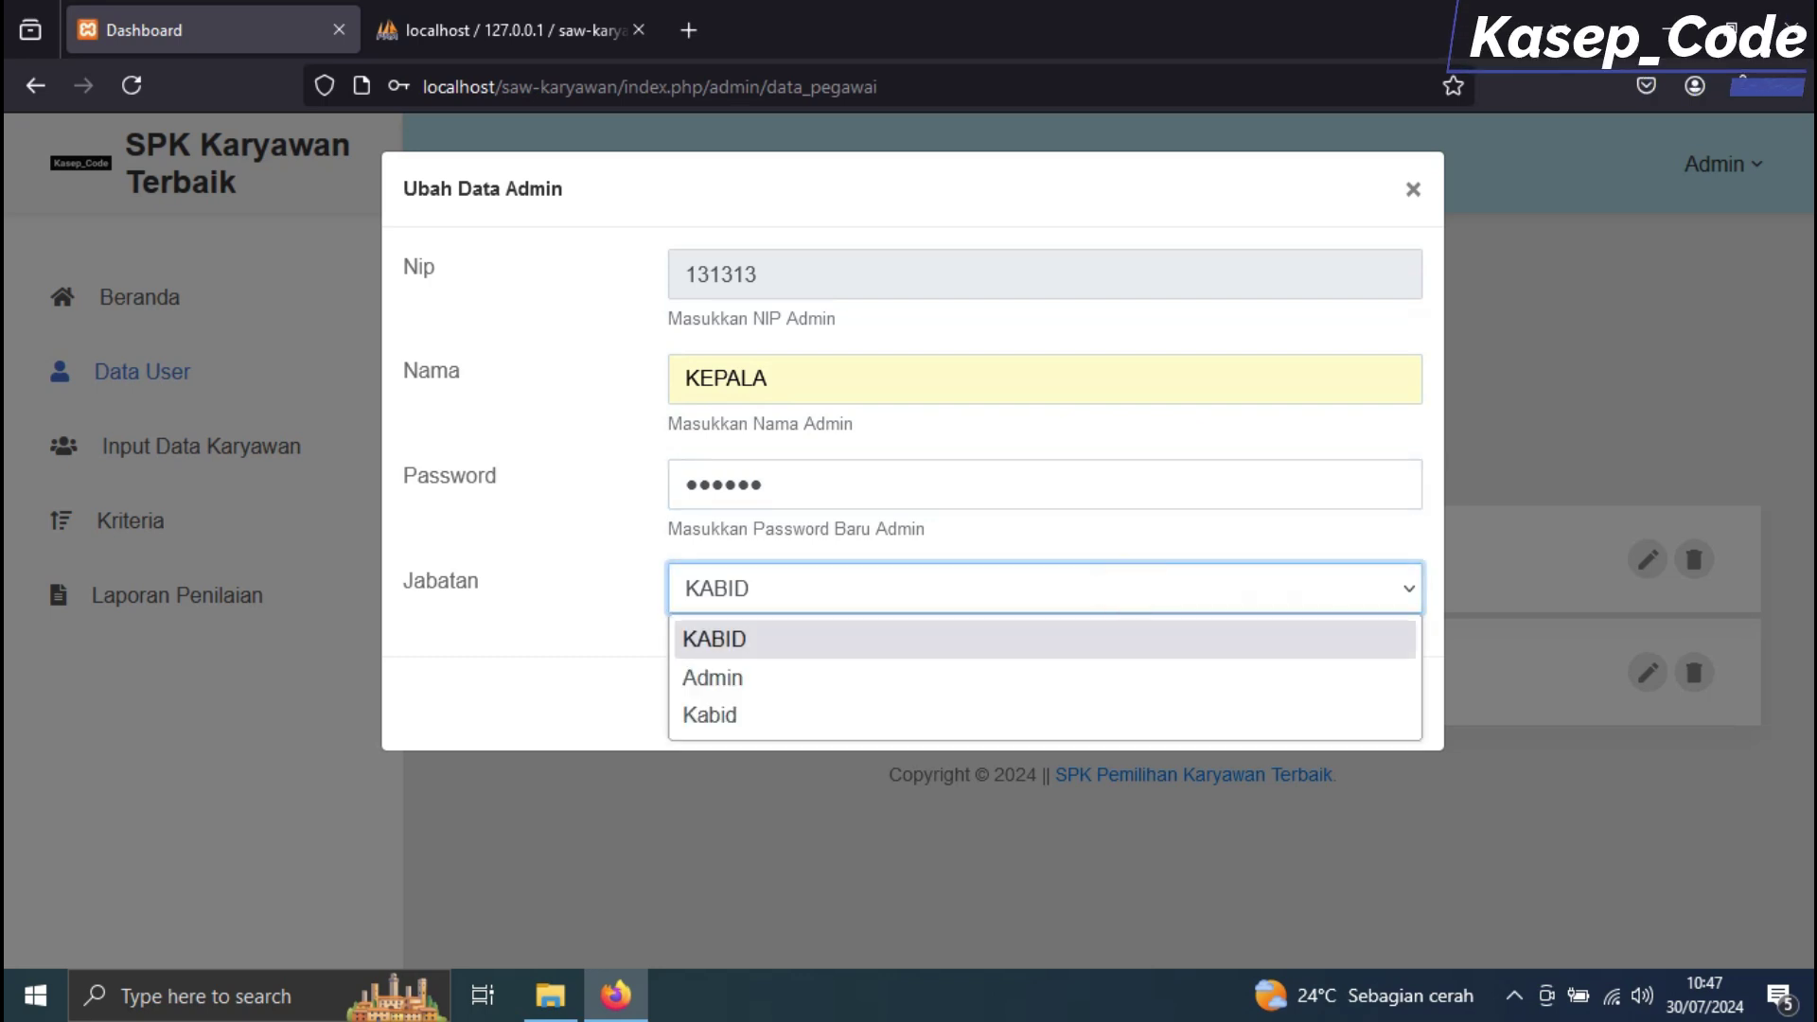
pyautogui.click(864, 715)
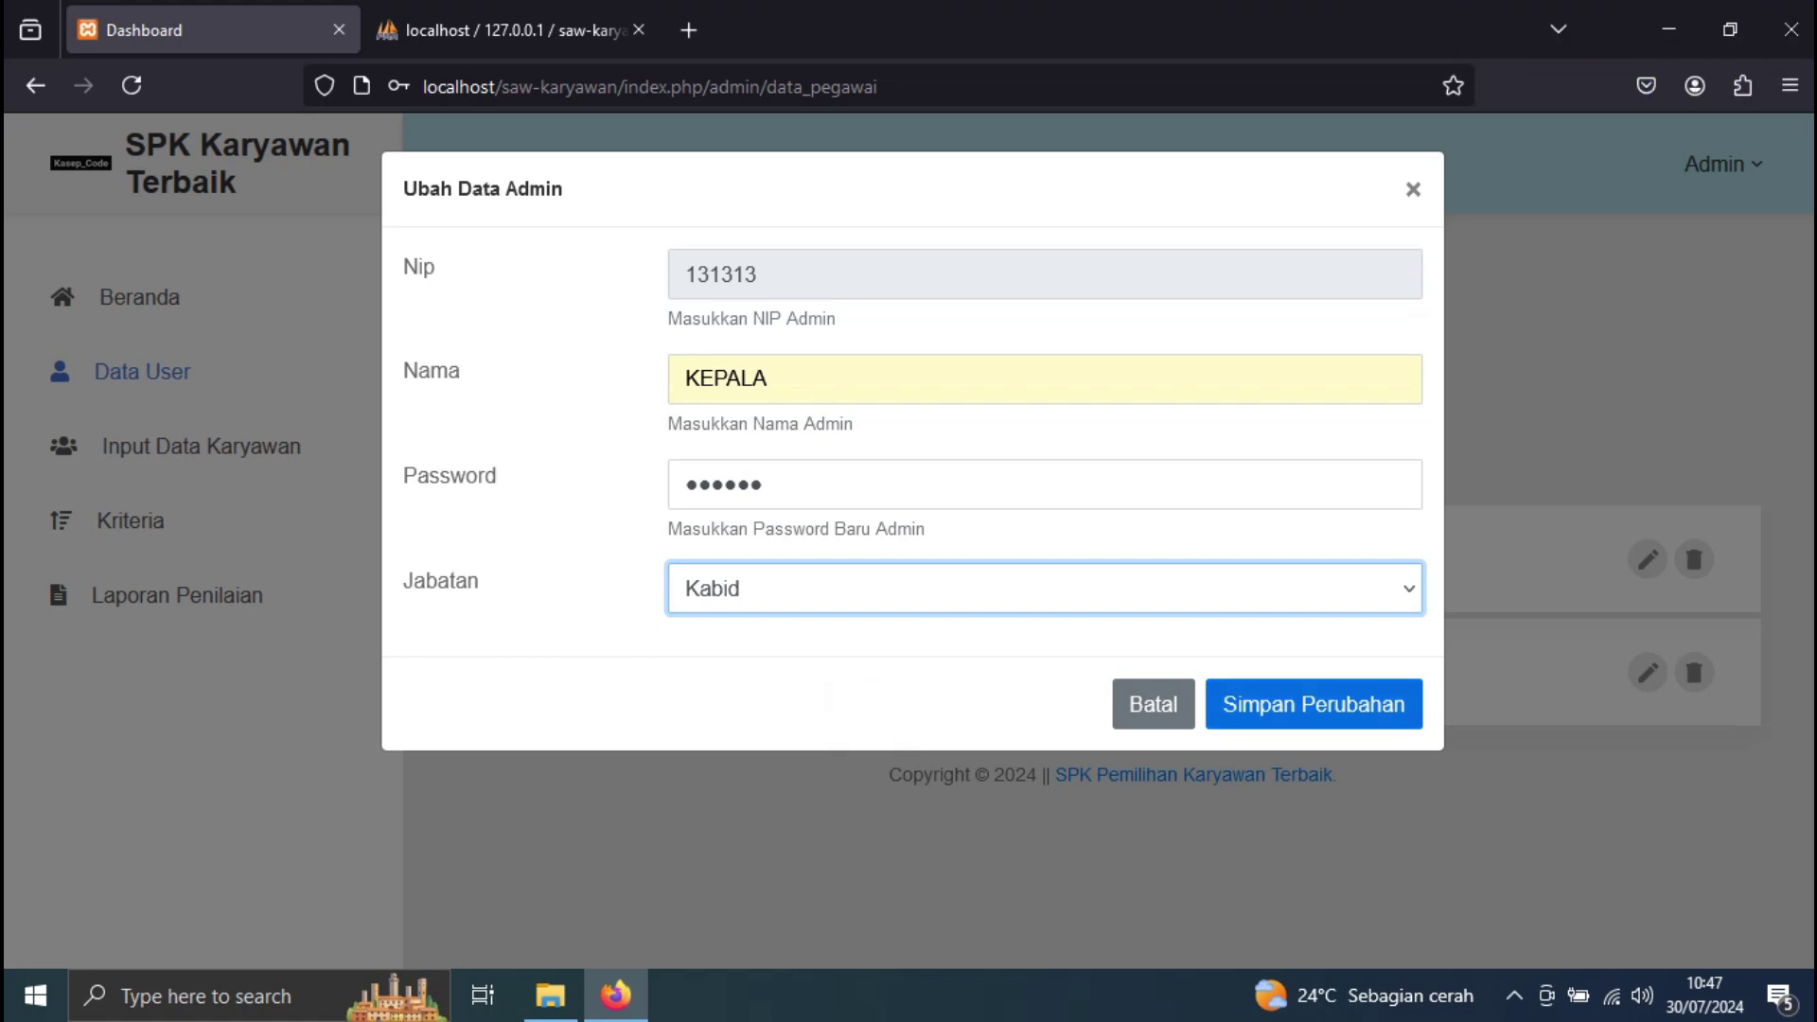
pyautogui.click(1313, 704)
pyautogui.click(772, 406)
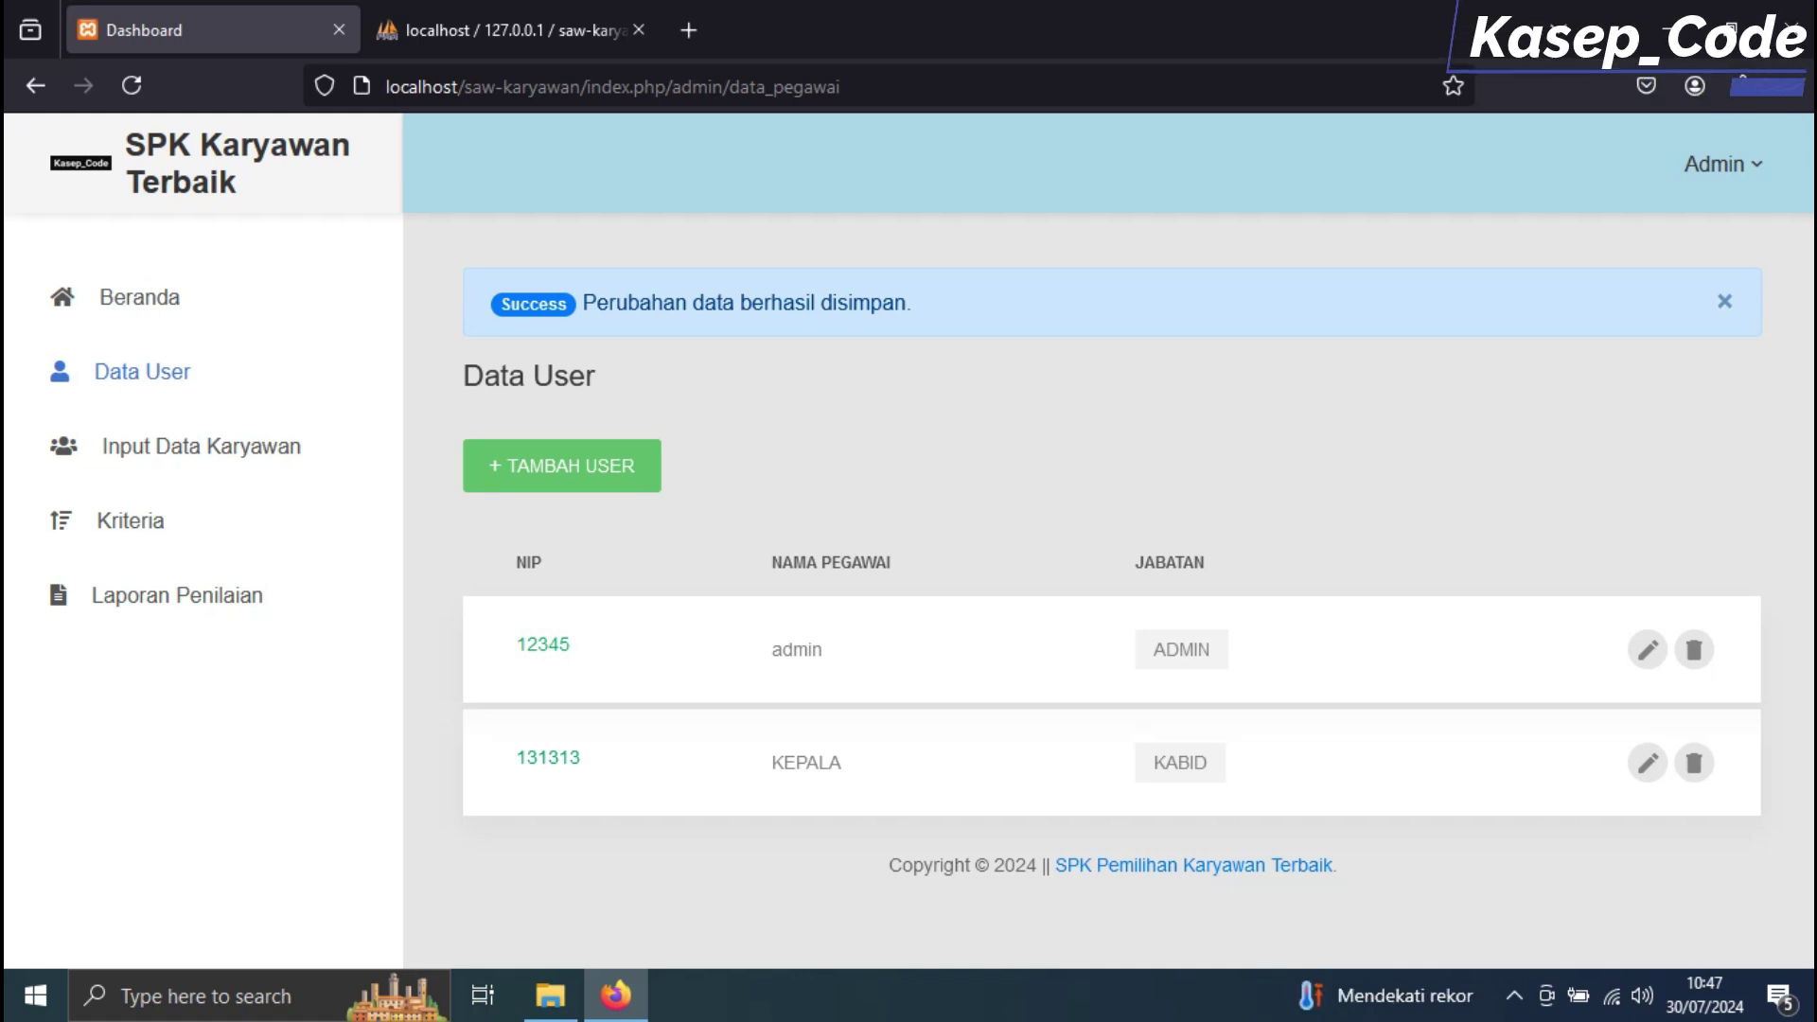
# Open the employee data page, then the perhitungan document in Word
pyautogui.click(166, 454)
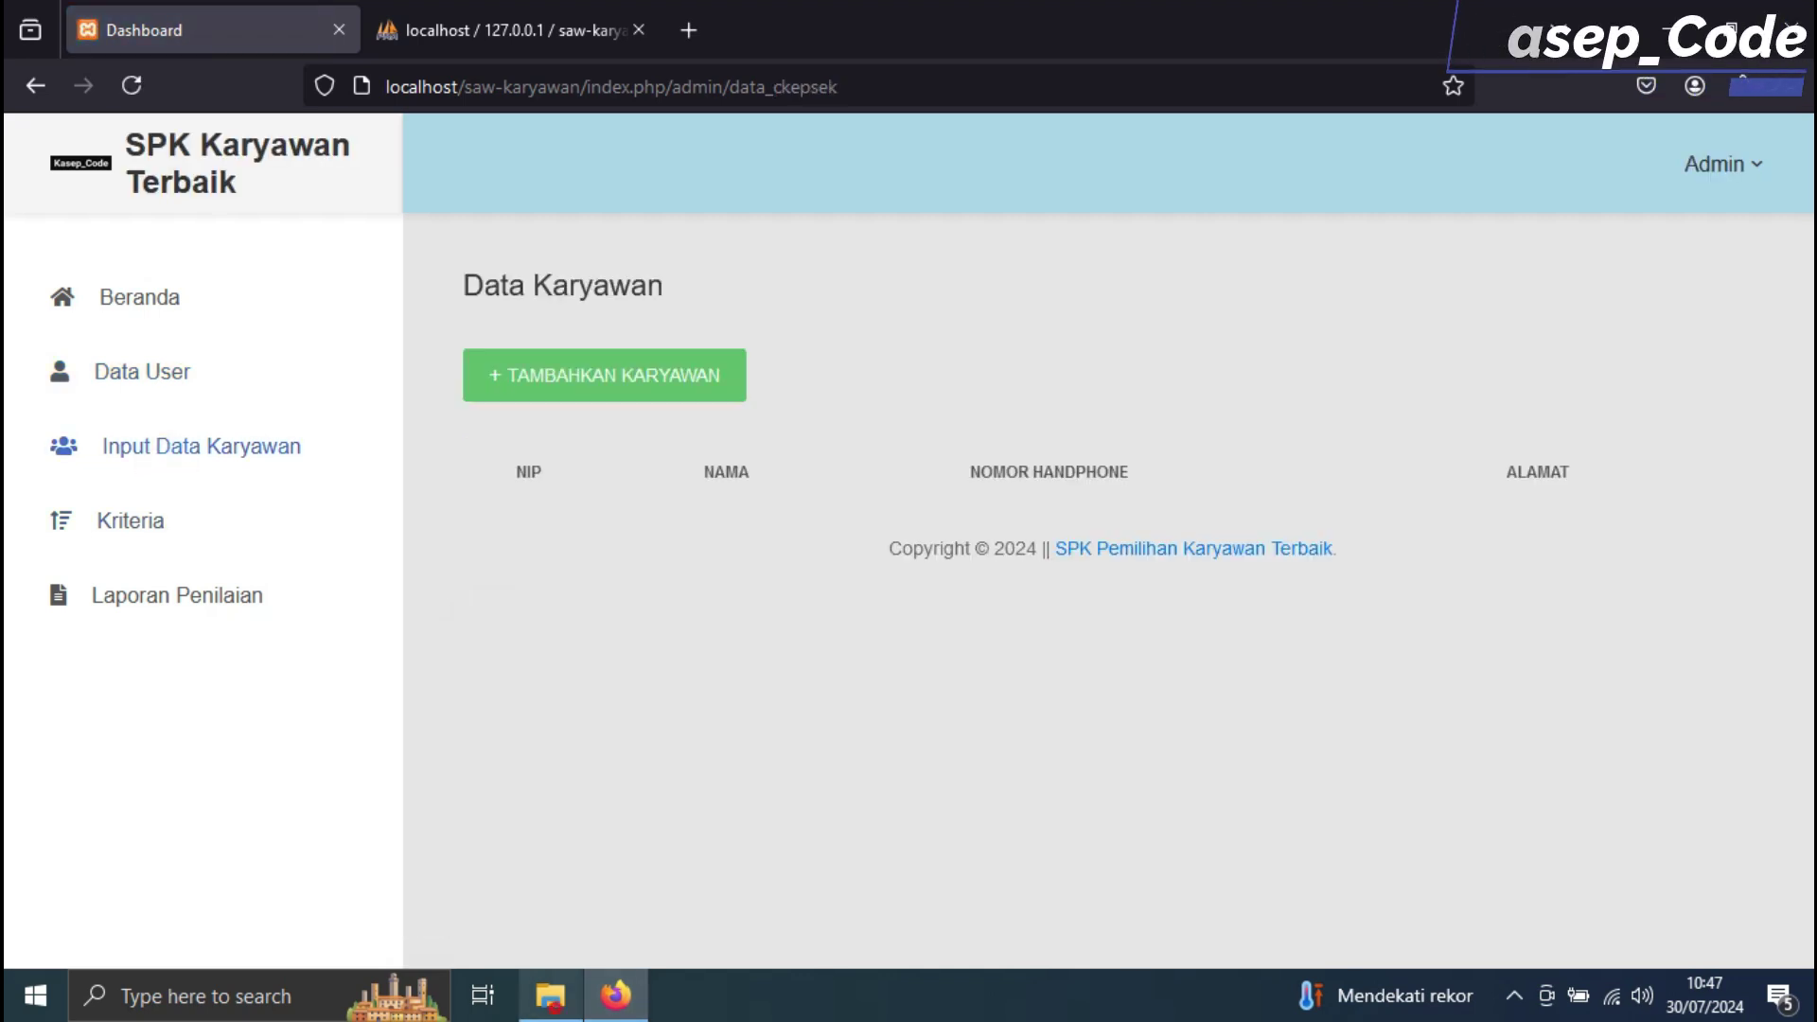
pyautogui.click(550, 994)
pyautogui.click(618, 84)
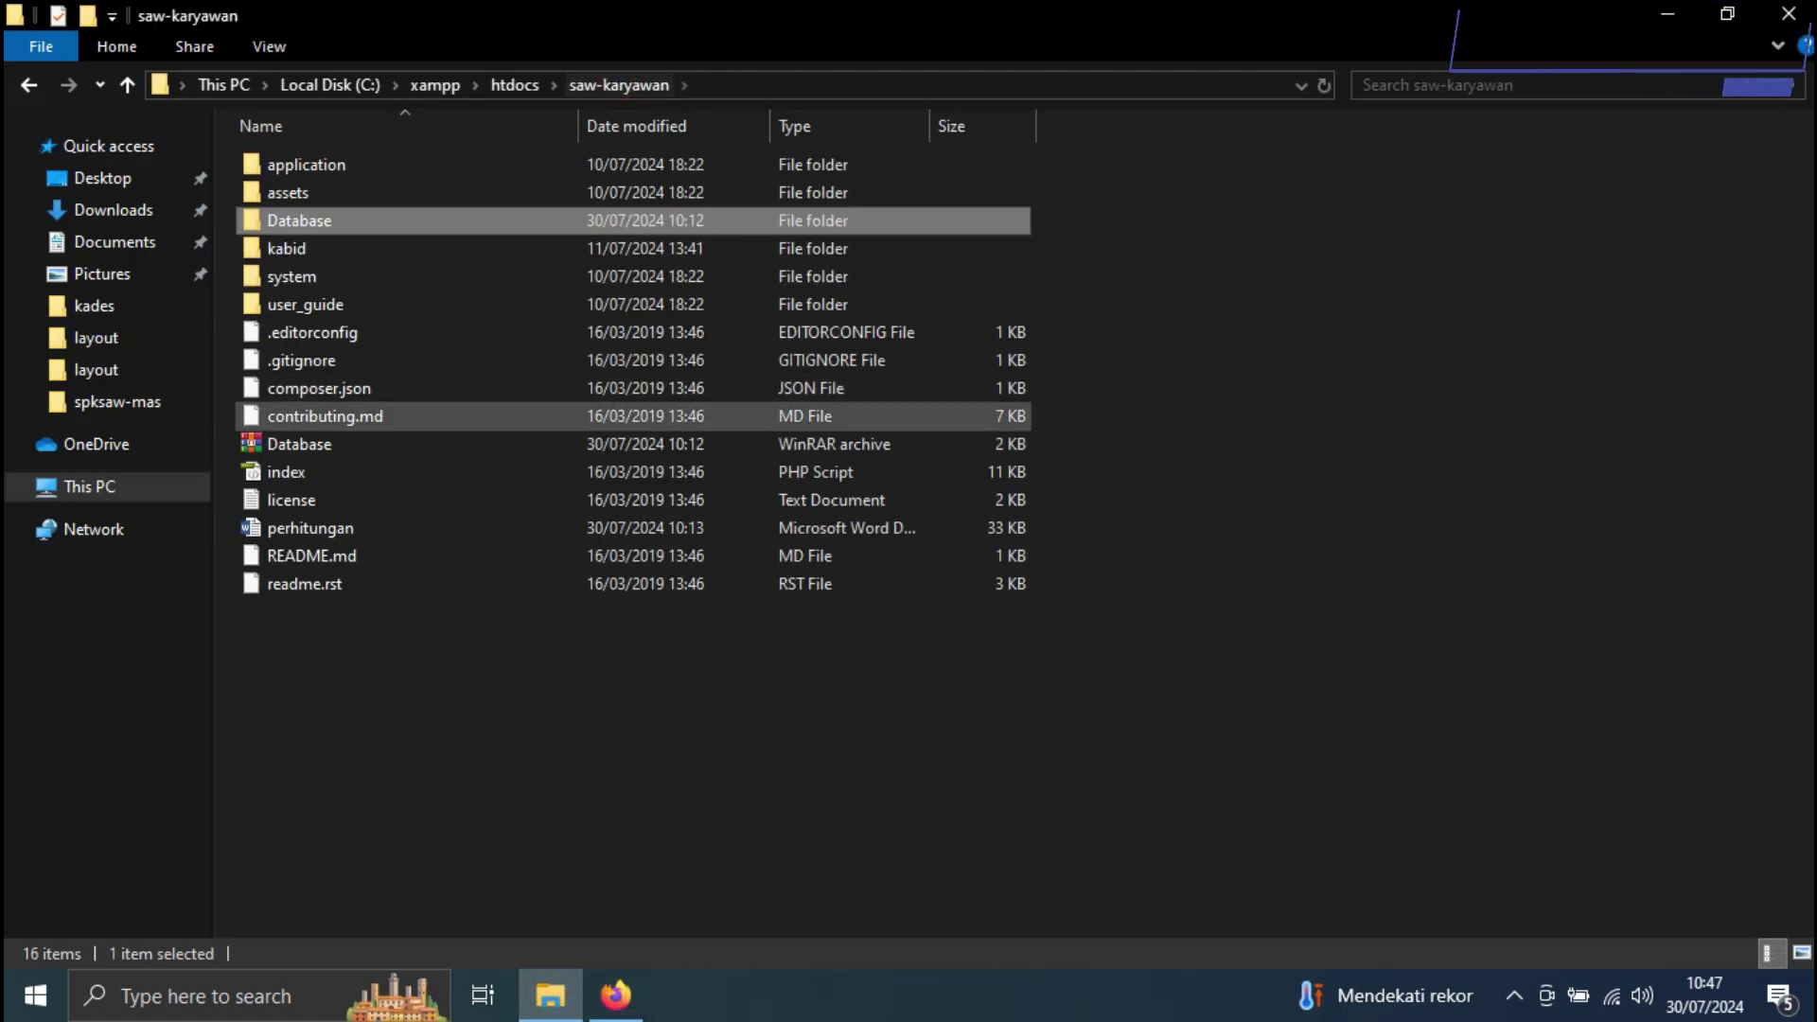
pyautogui.doubleClick(310, 528)
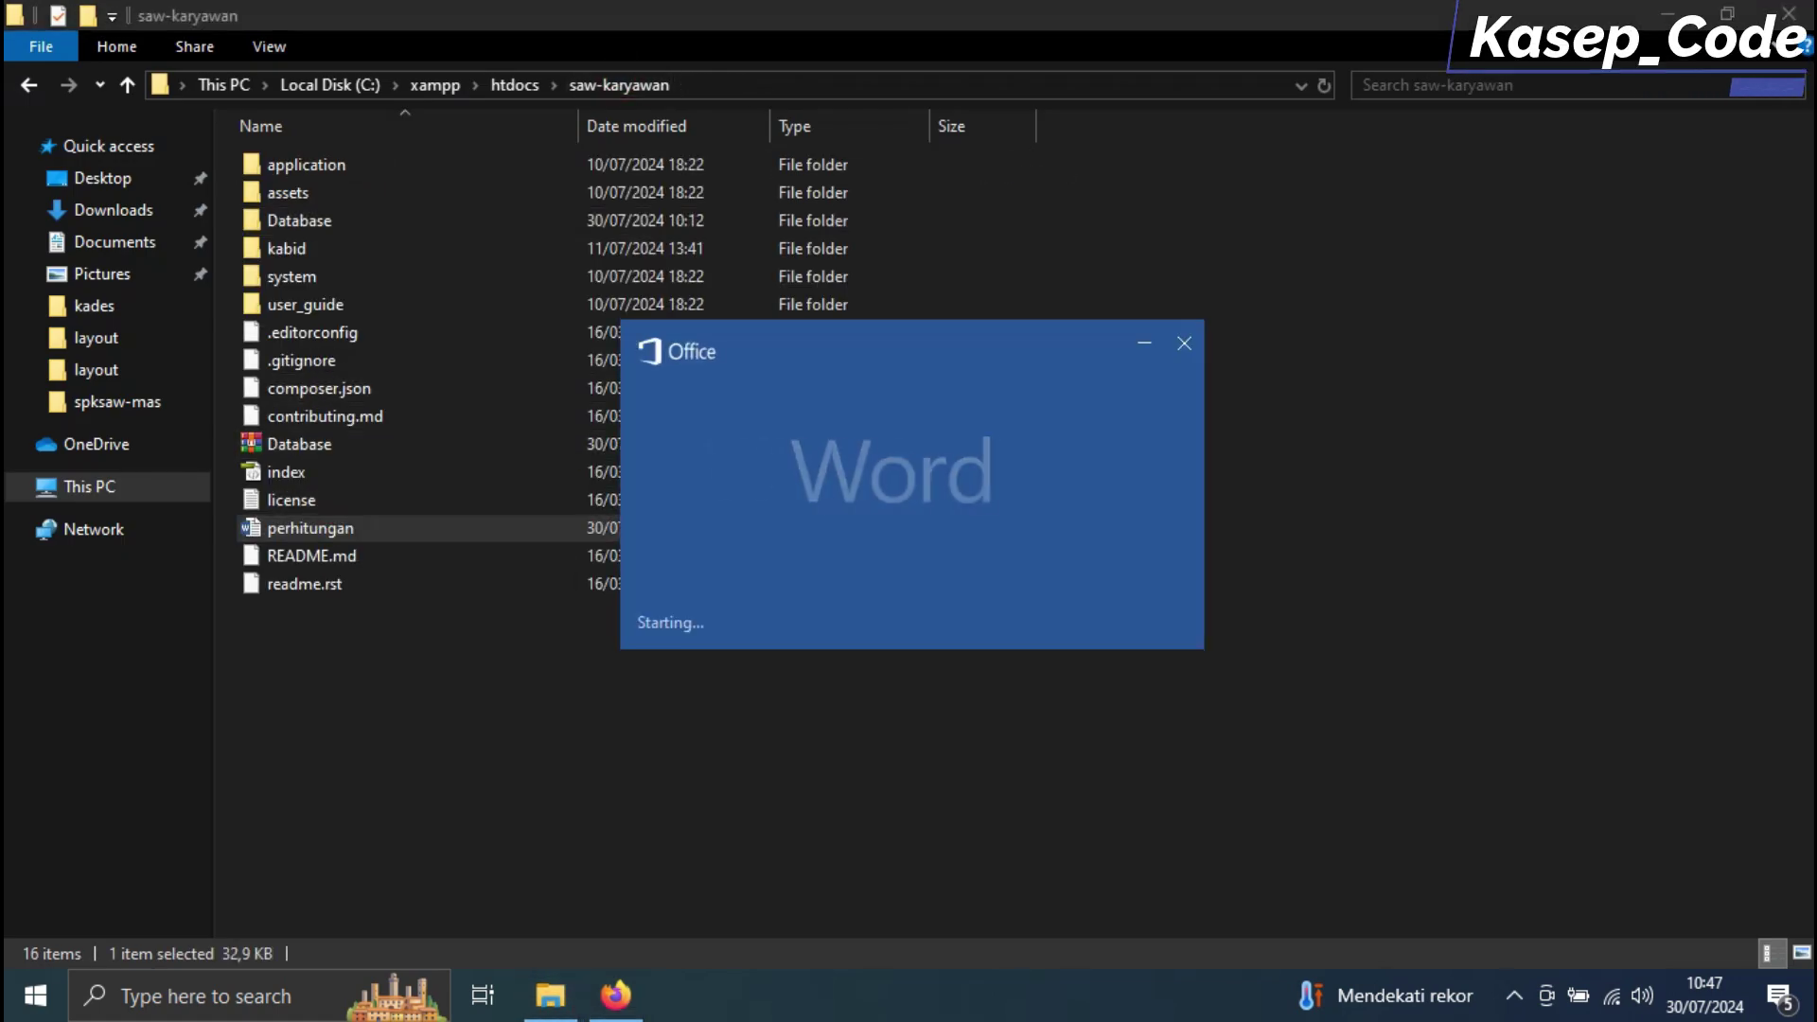
pyautogui.scroll(-4, 899, 568)
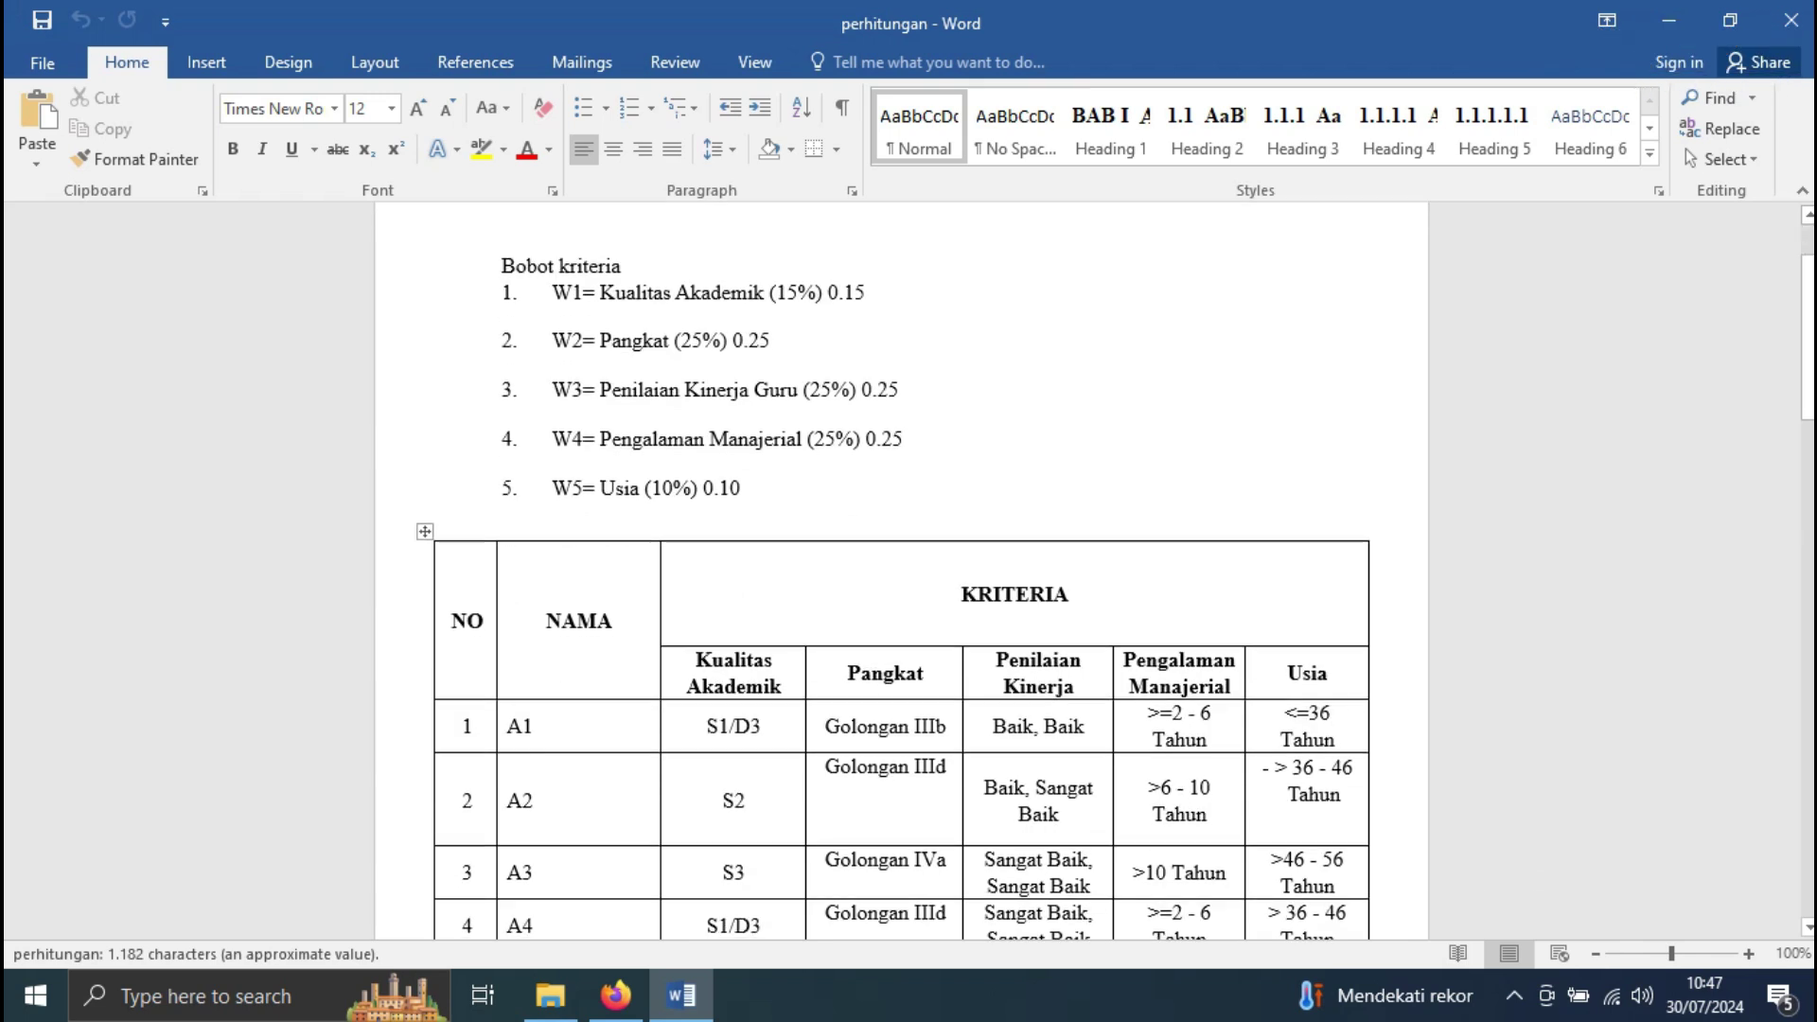
pyautogui.scroll(4, 899, 567)
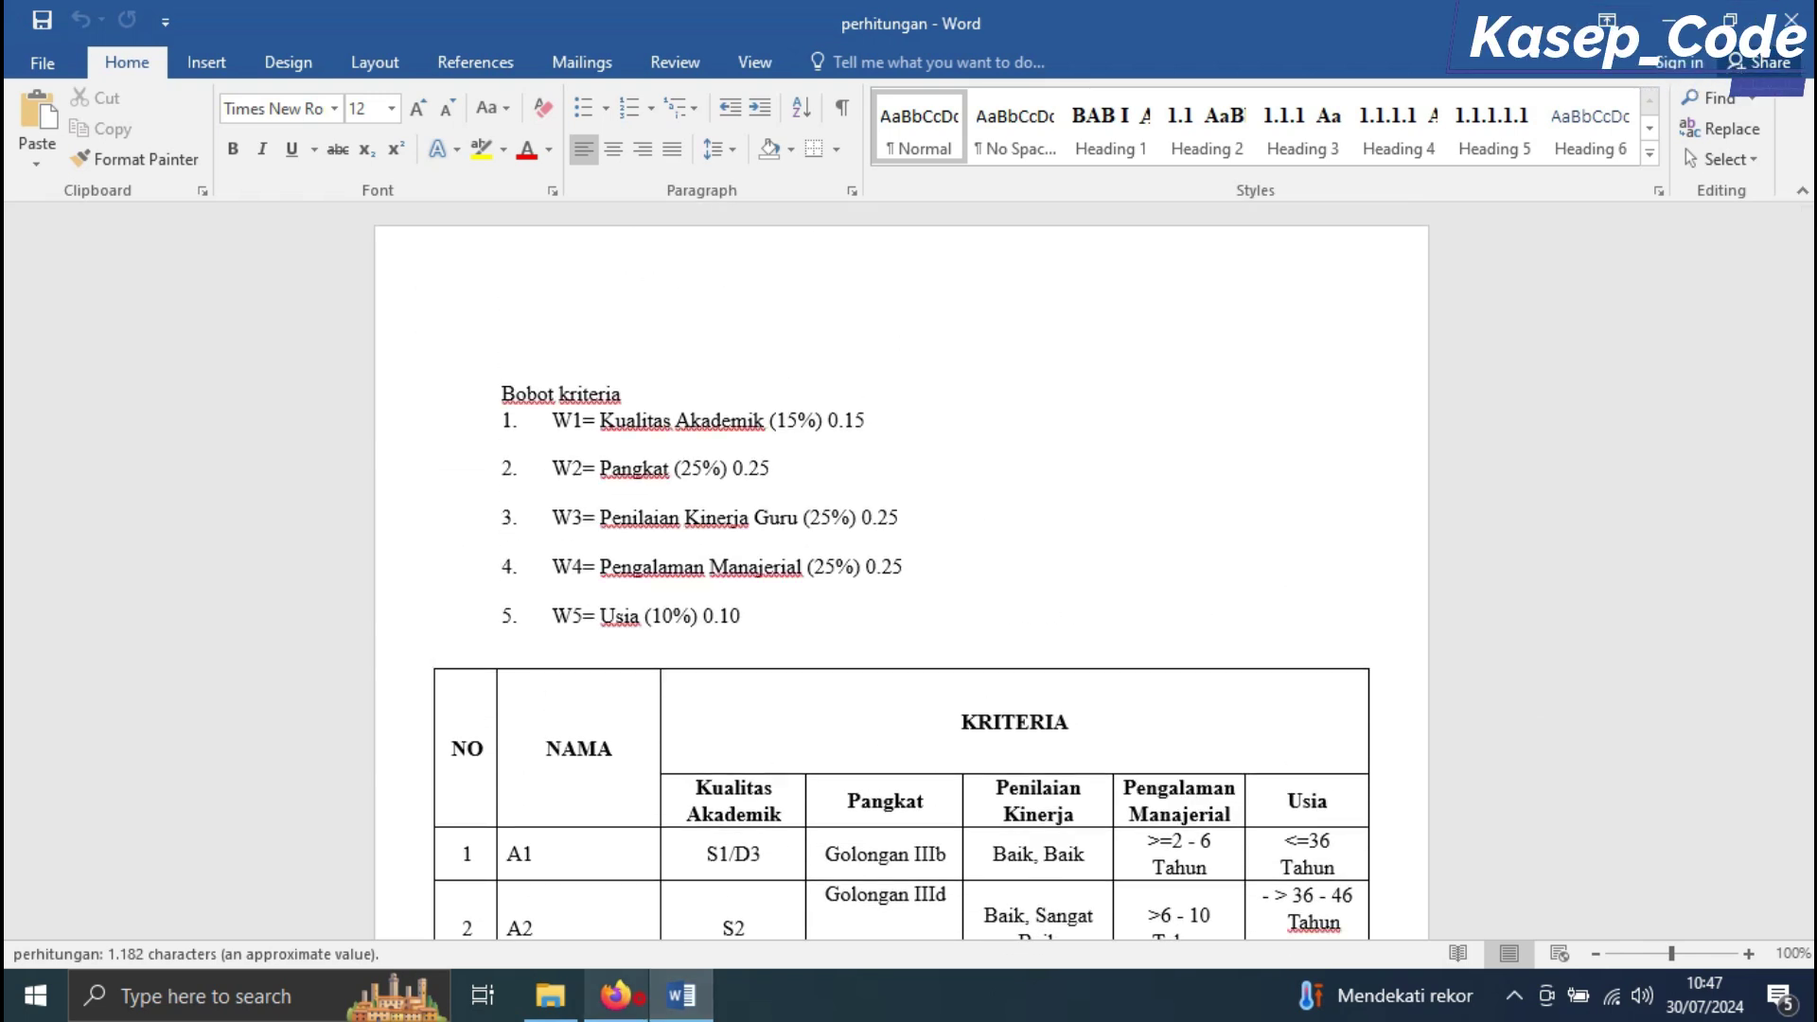
# Open the Kriteria page and glance at the Word calculations document
pyautogui.click(615, 995)
pyautogui.click(142, 522)
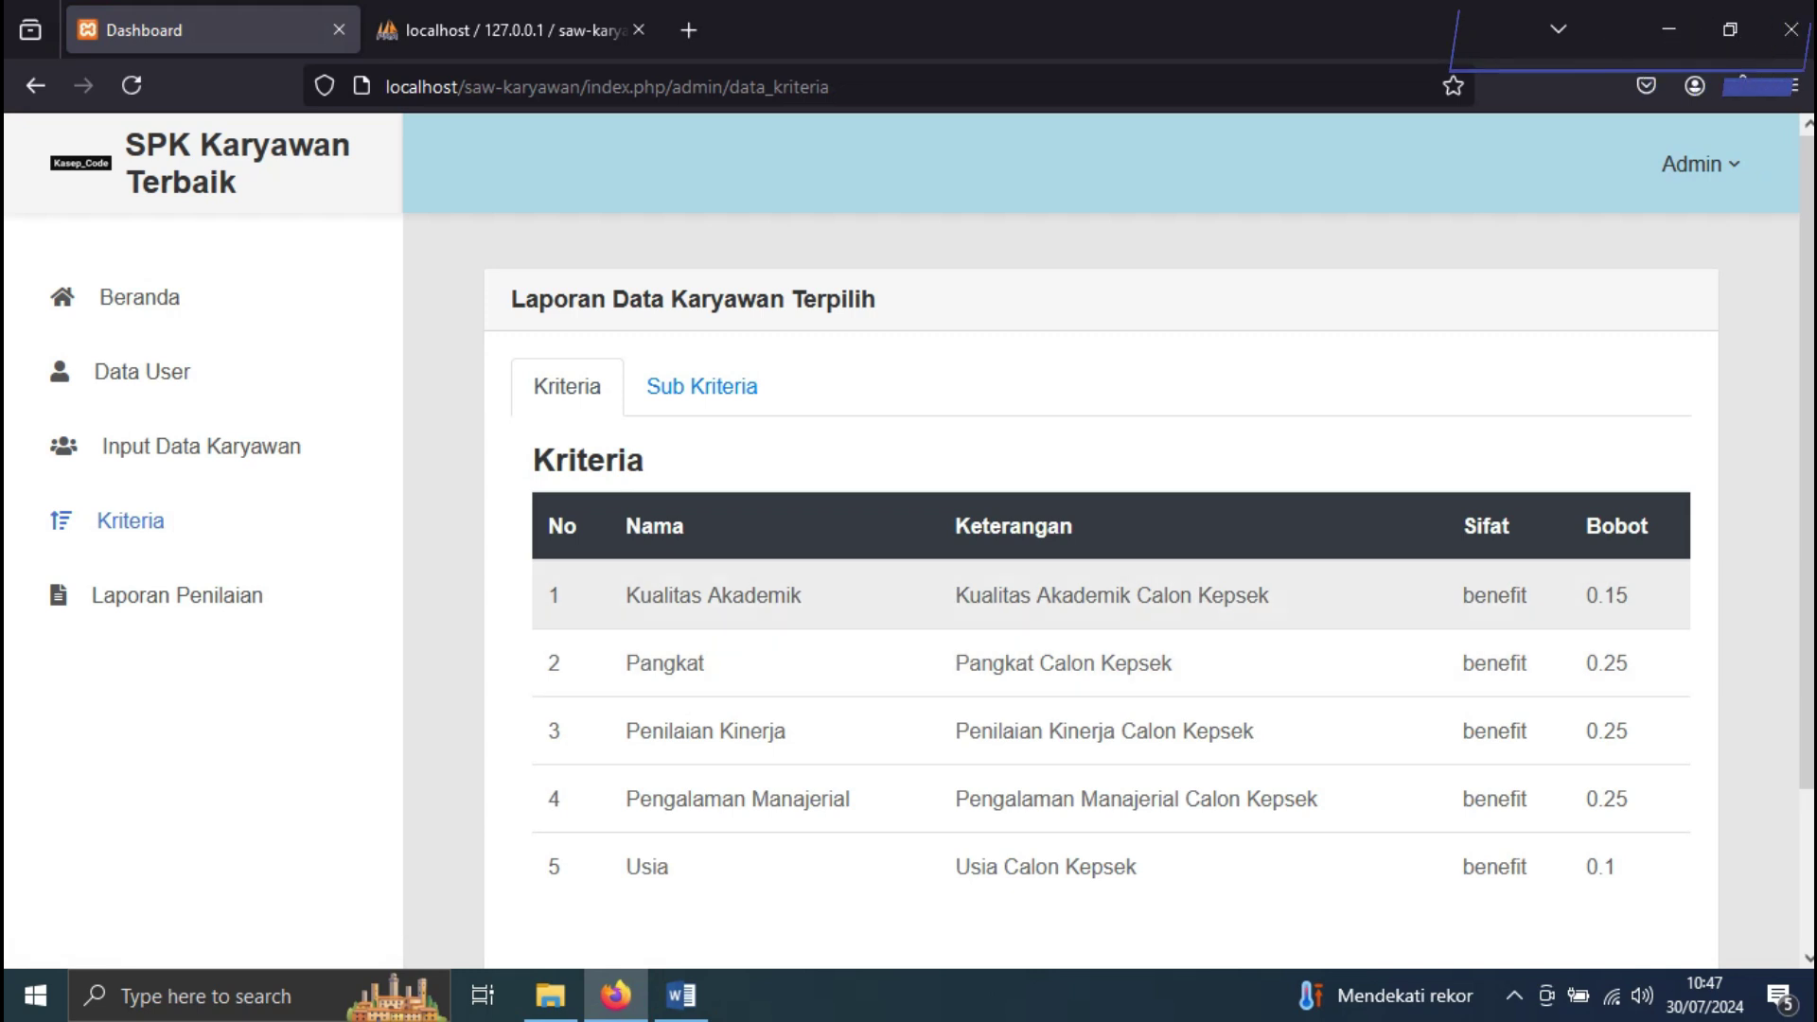
pyautogui.click(681, 995)
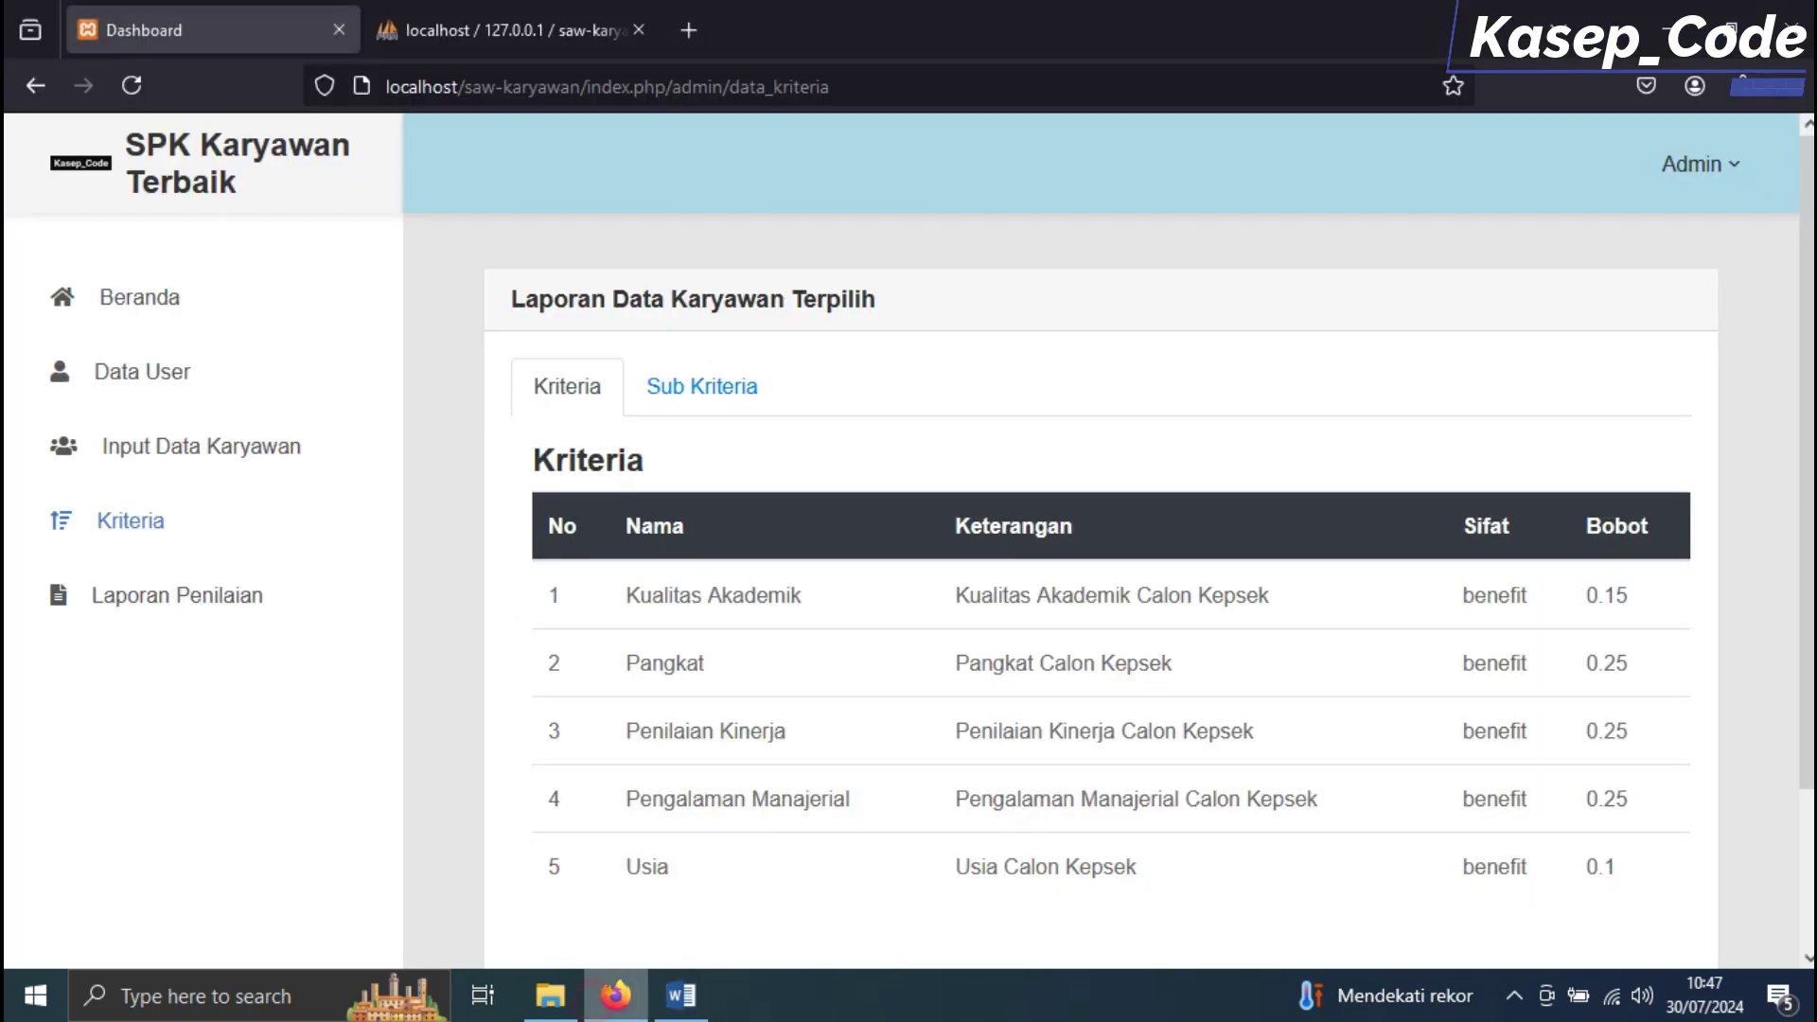
pyautogui.click(615, 995)
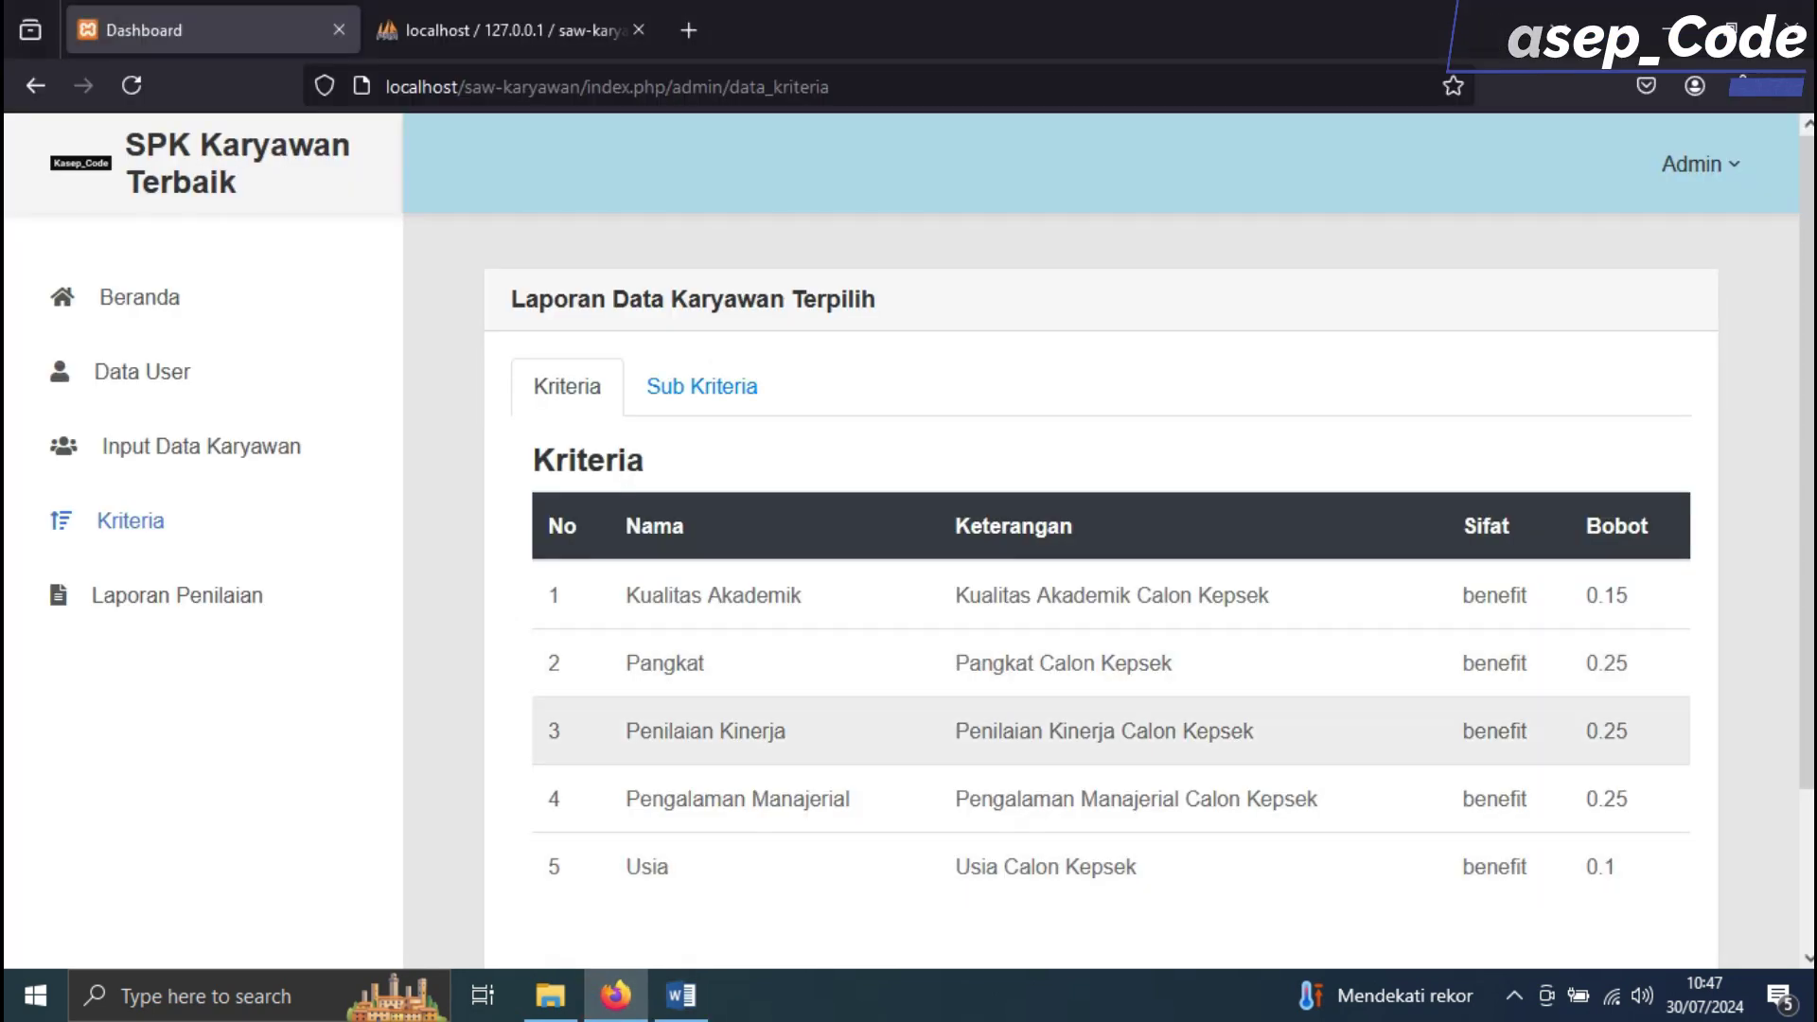
# Compare criterion weights against W3 and W4 in the document, then show the Sub Kriteria tables
pyautogui.moveTo(1650, 735); pyautogui.dragTo(620, 731)
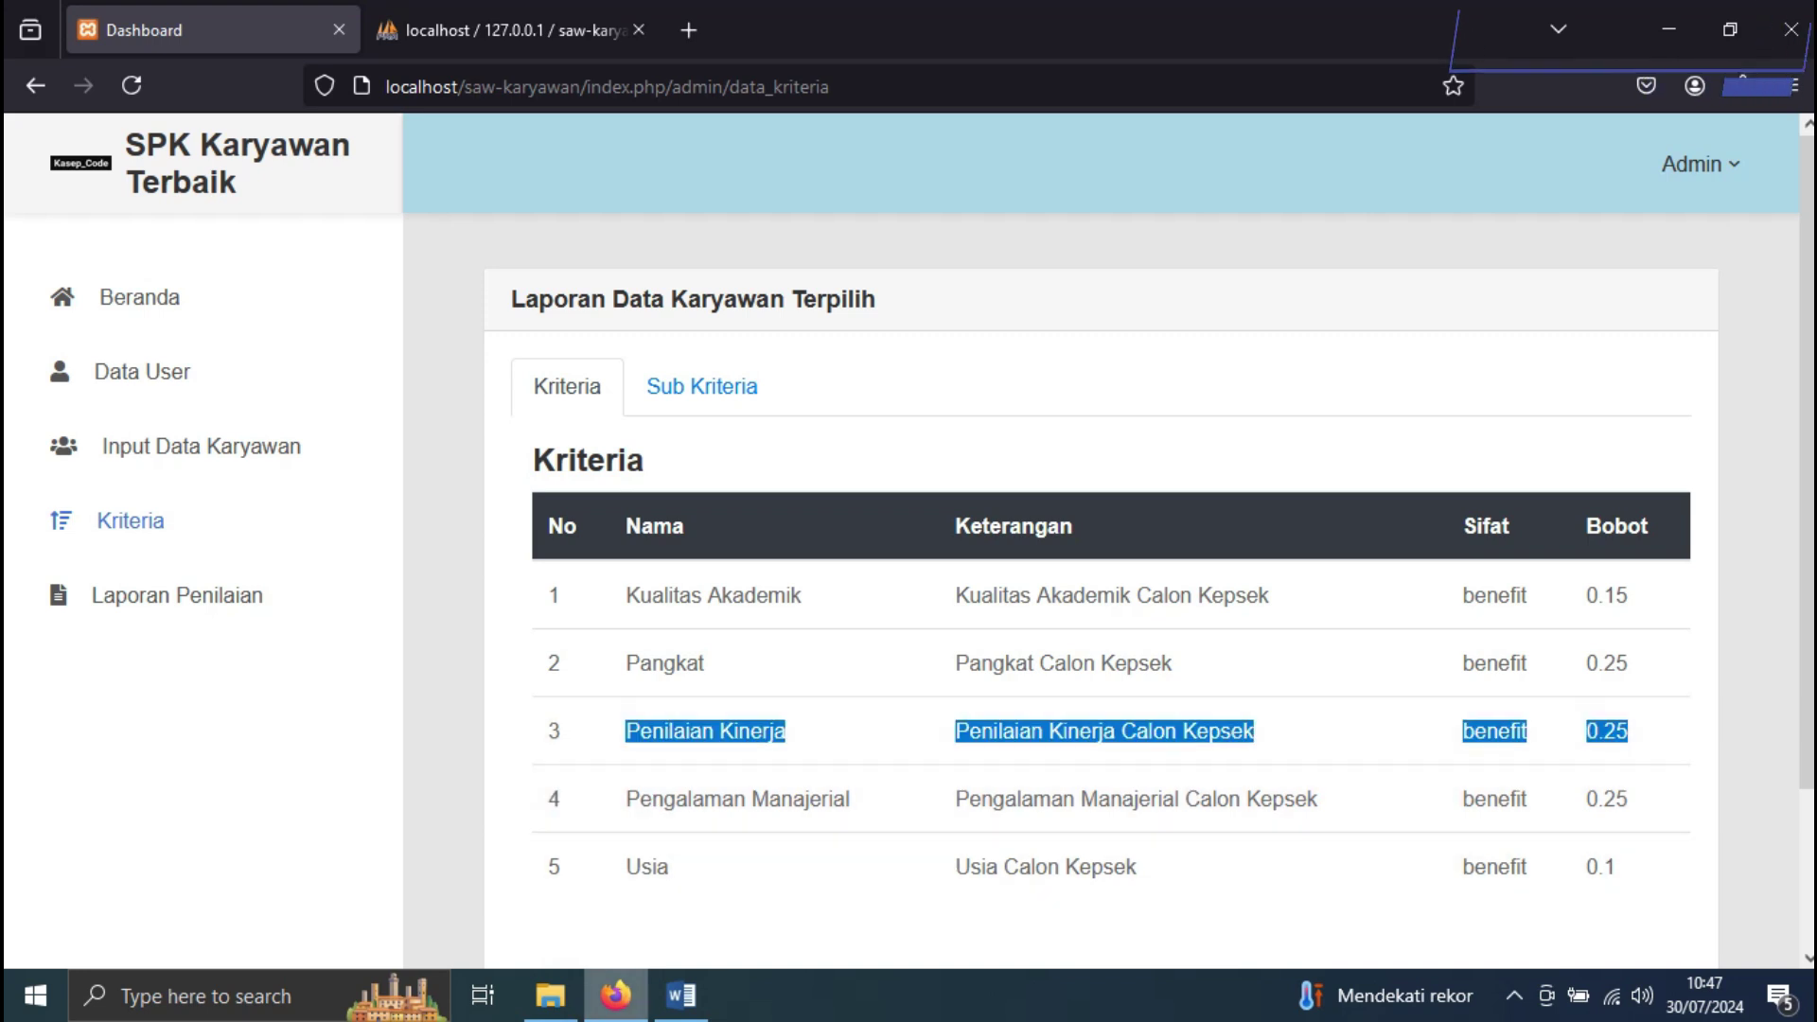
pyautogui.hotkey('alt', 'Tab')
pyautogui.moveTo(915, 515); pyautogui.dragTo(754, 518)
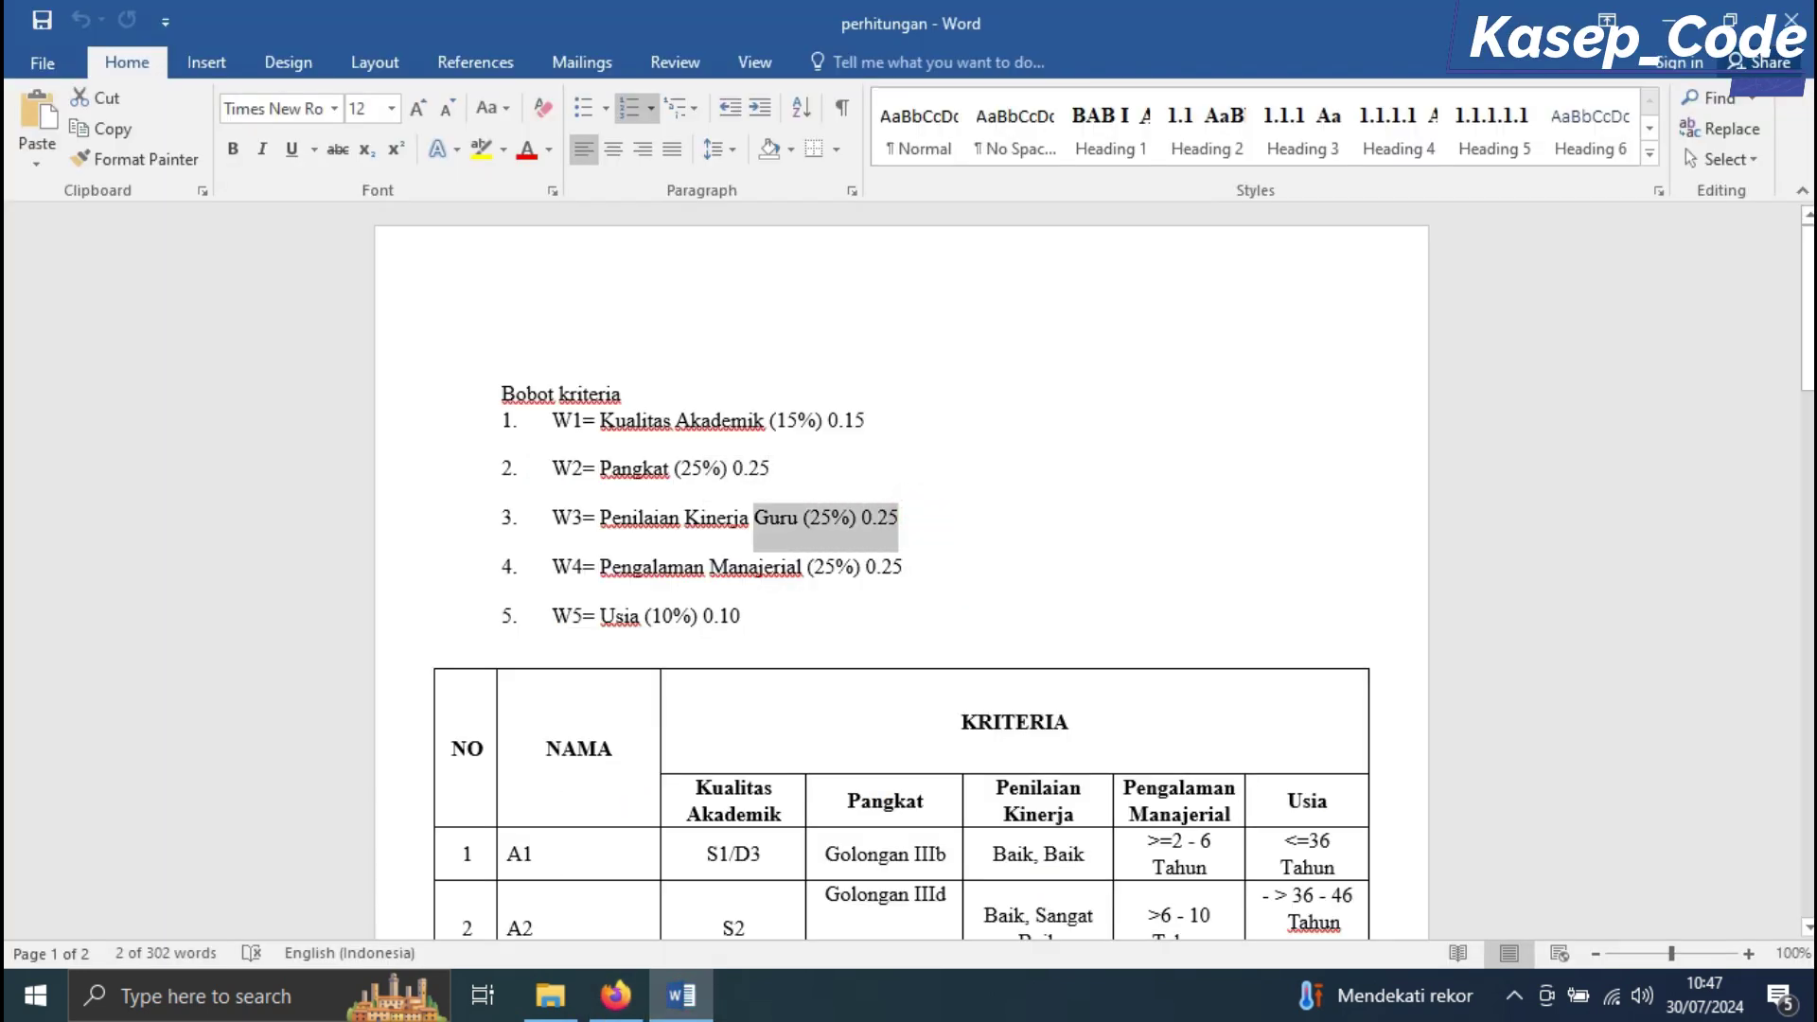
pyautogui.moveTo(947, 576); pyautogui.dragTo(600, 568)
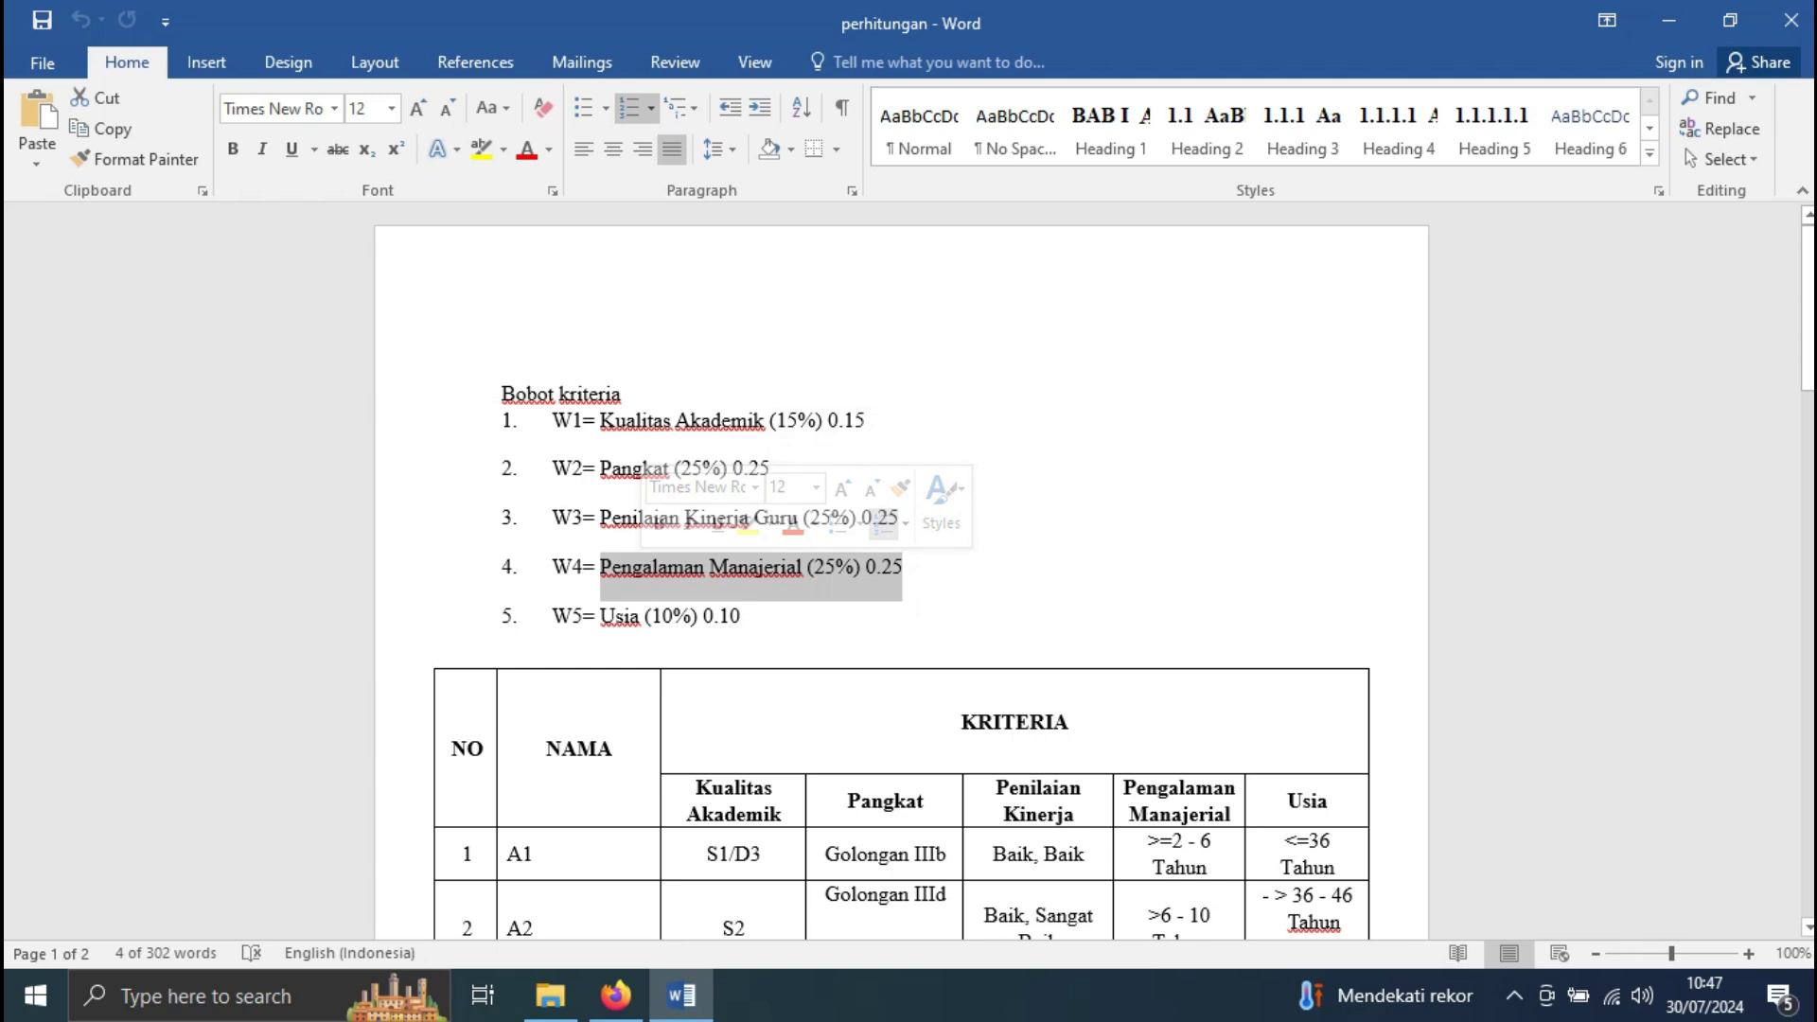
pyautogui.hotkey('alt', 'Tab')
pyautogui.moveTo(1653, 785); pyautogui.dragTo(1585, 800)
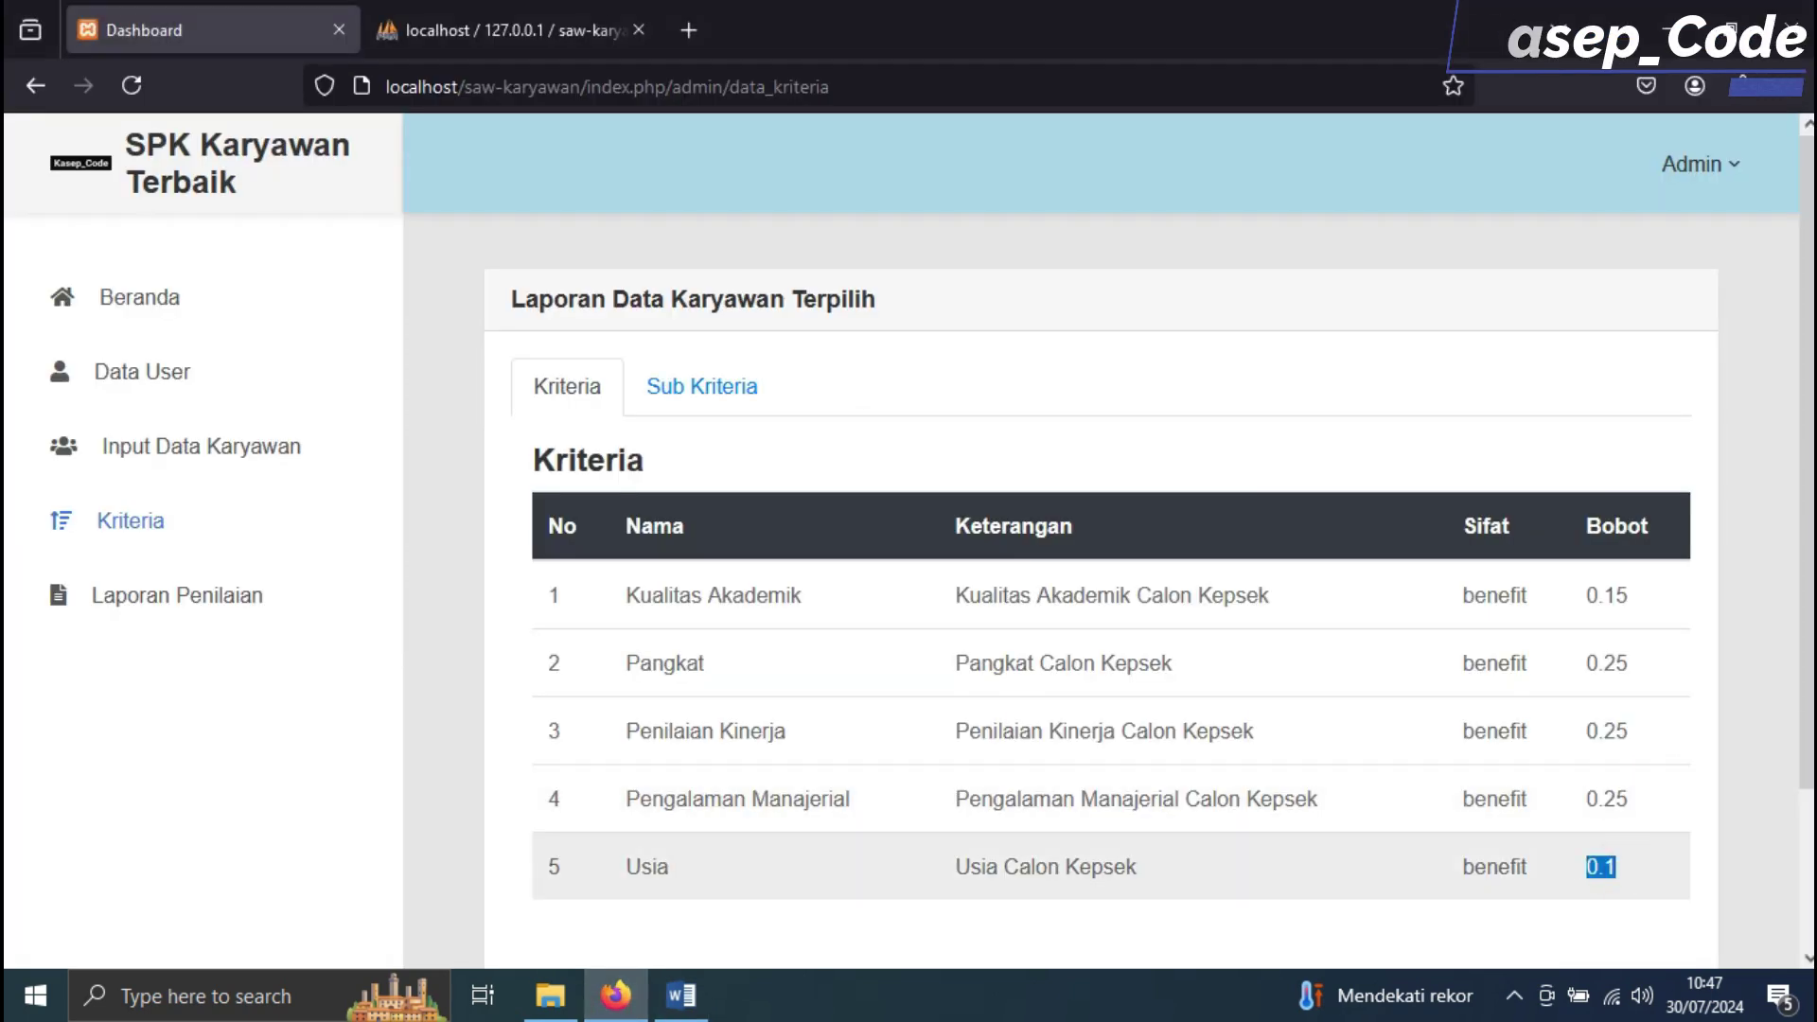
pyautogui.click(701, 386)
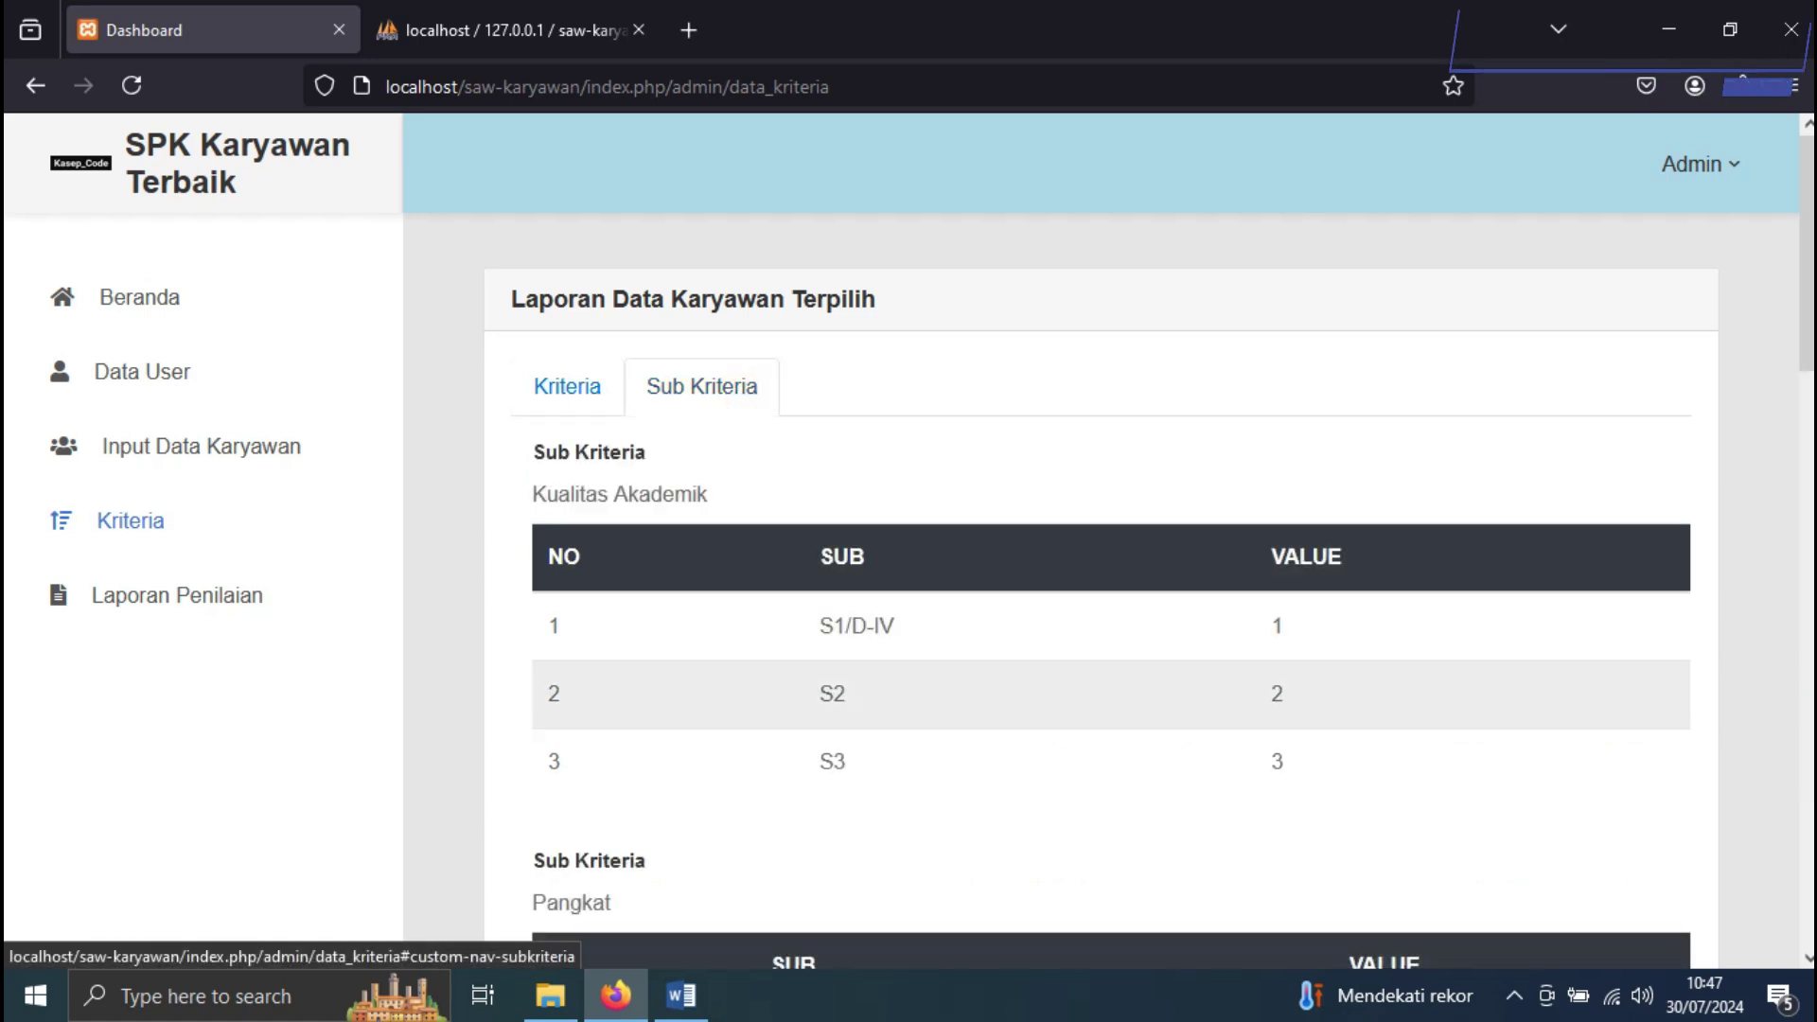
# Review the Kualitas Akademik and Pangkat sub-criteria value tables
pyautogui.scroll(-2, 1088, 587)
pyautogui.scroll(1, 1088, 586)
pyautogui.tripleClick(741, 353)
pyautogui.scroll(-1, 1089, 625)
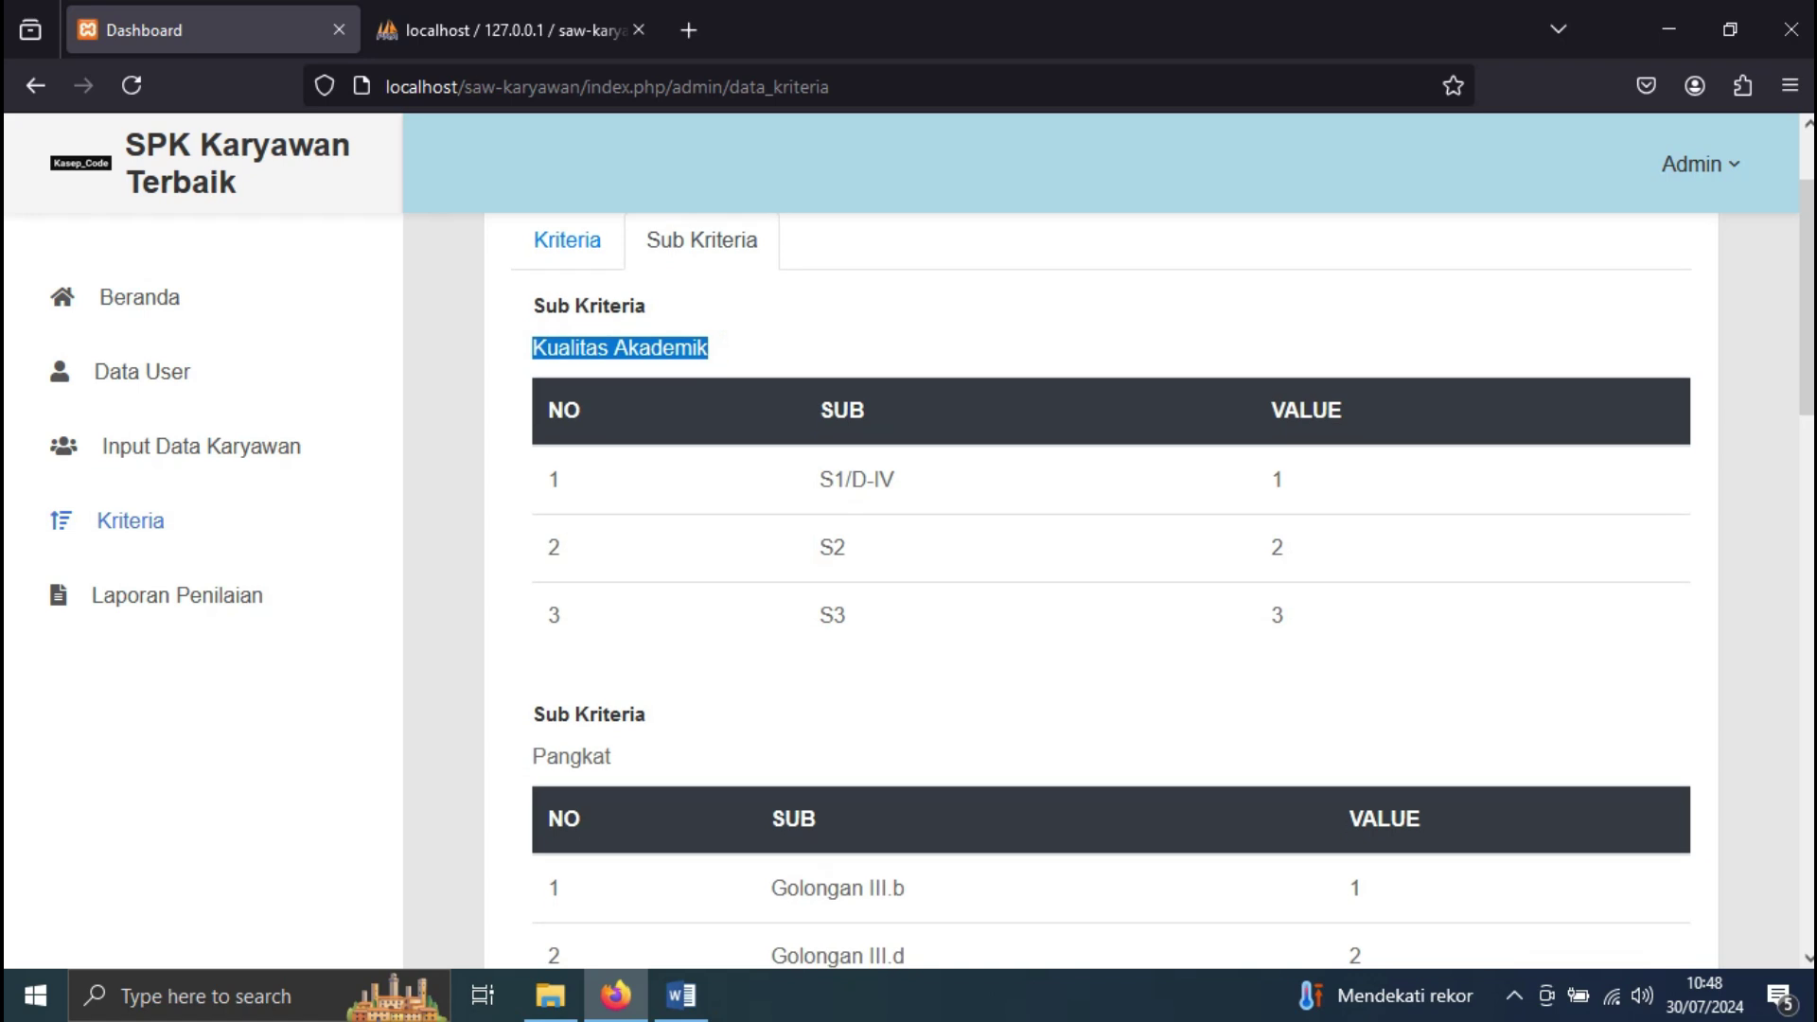
pyautogui.scroll(-1, 799, 608)
pyautogui.tripleClick(652, 642)
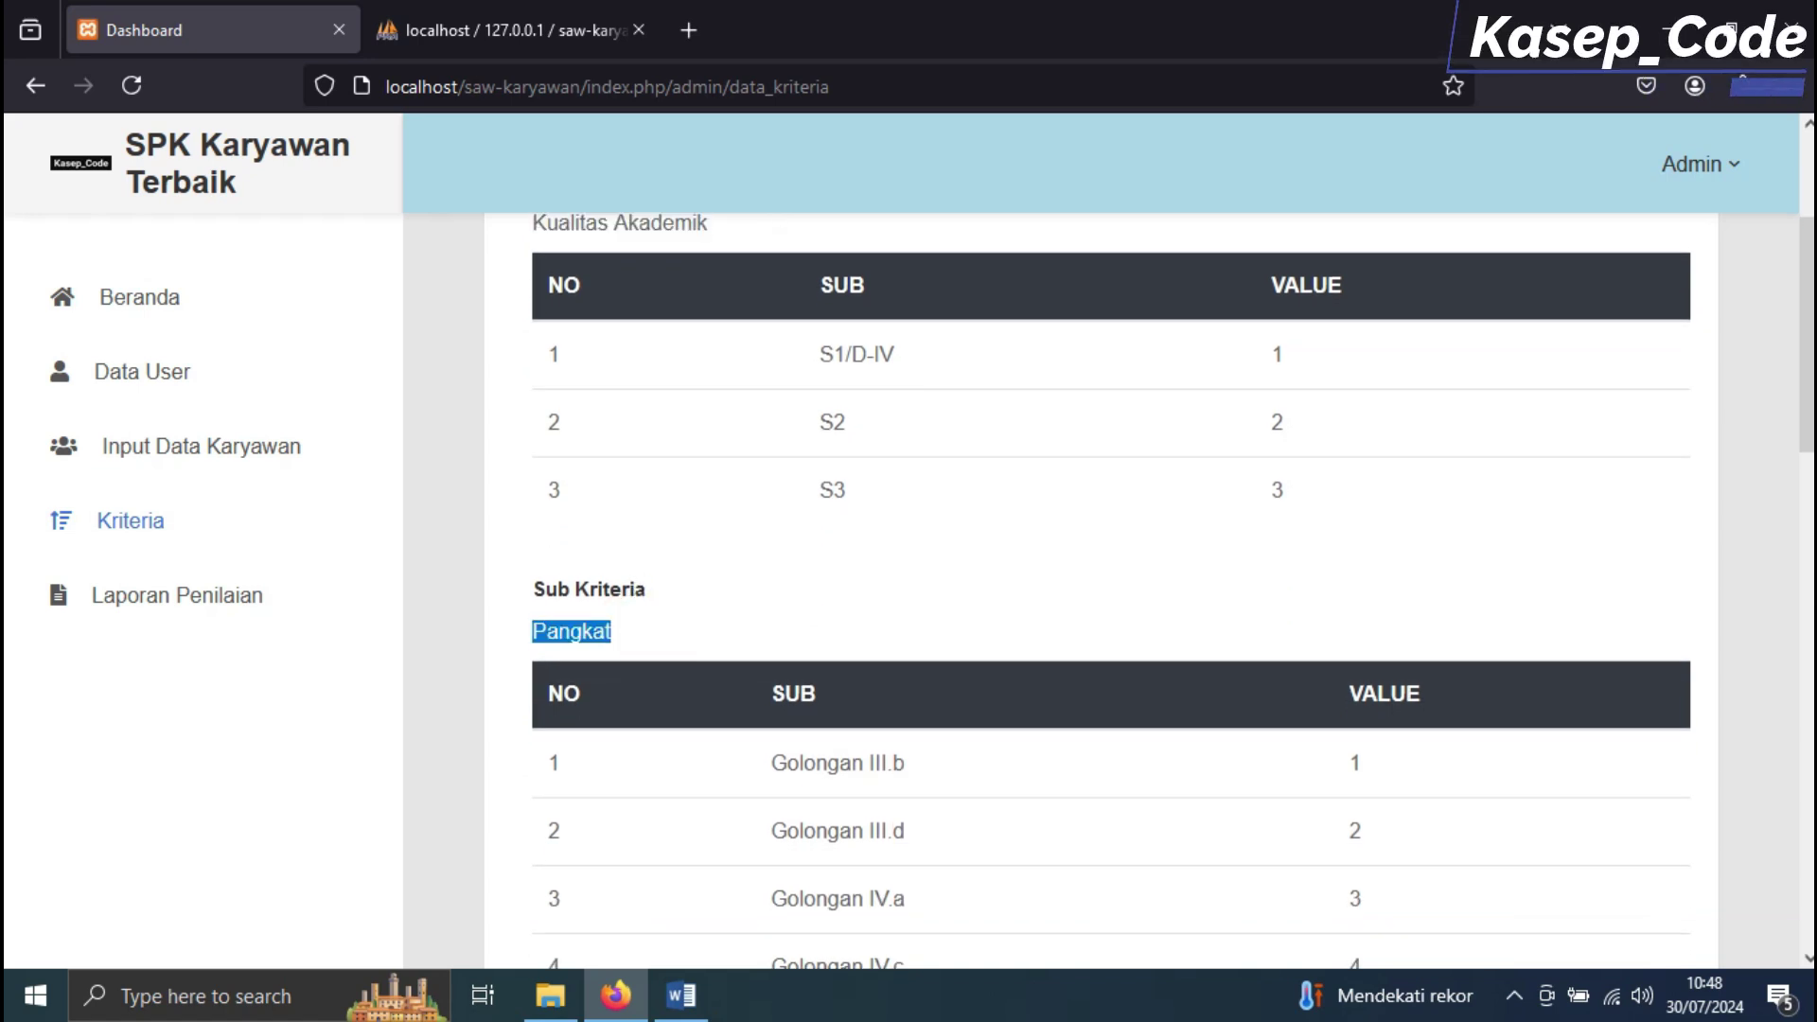
pyautogui.scroll(-2, 1088, 625)
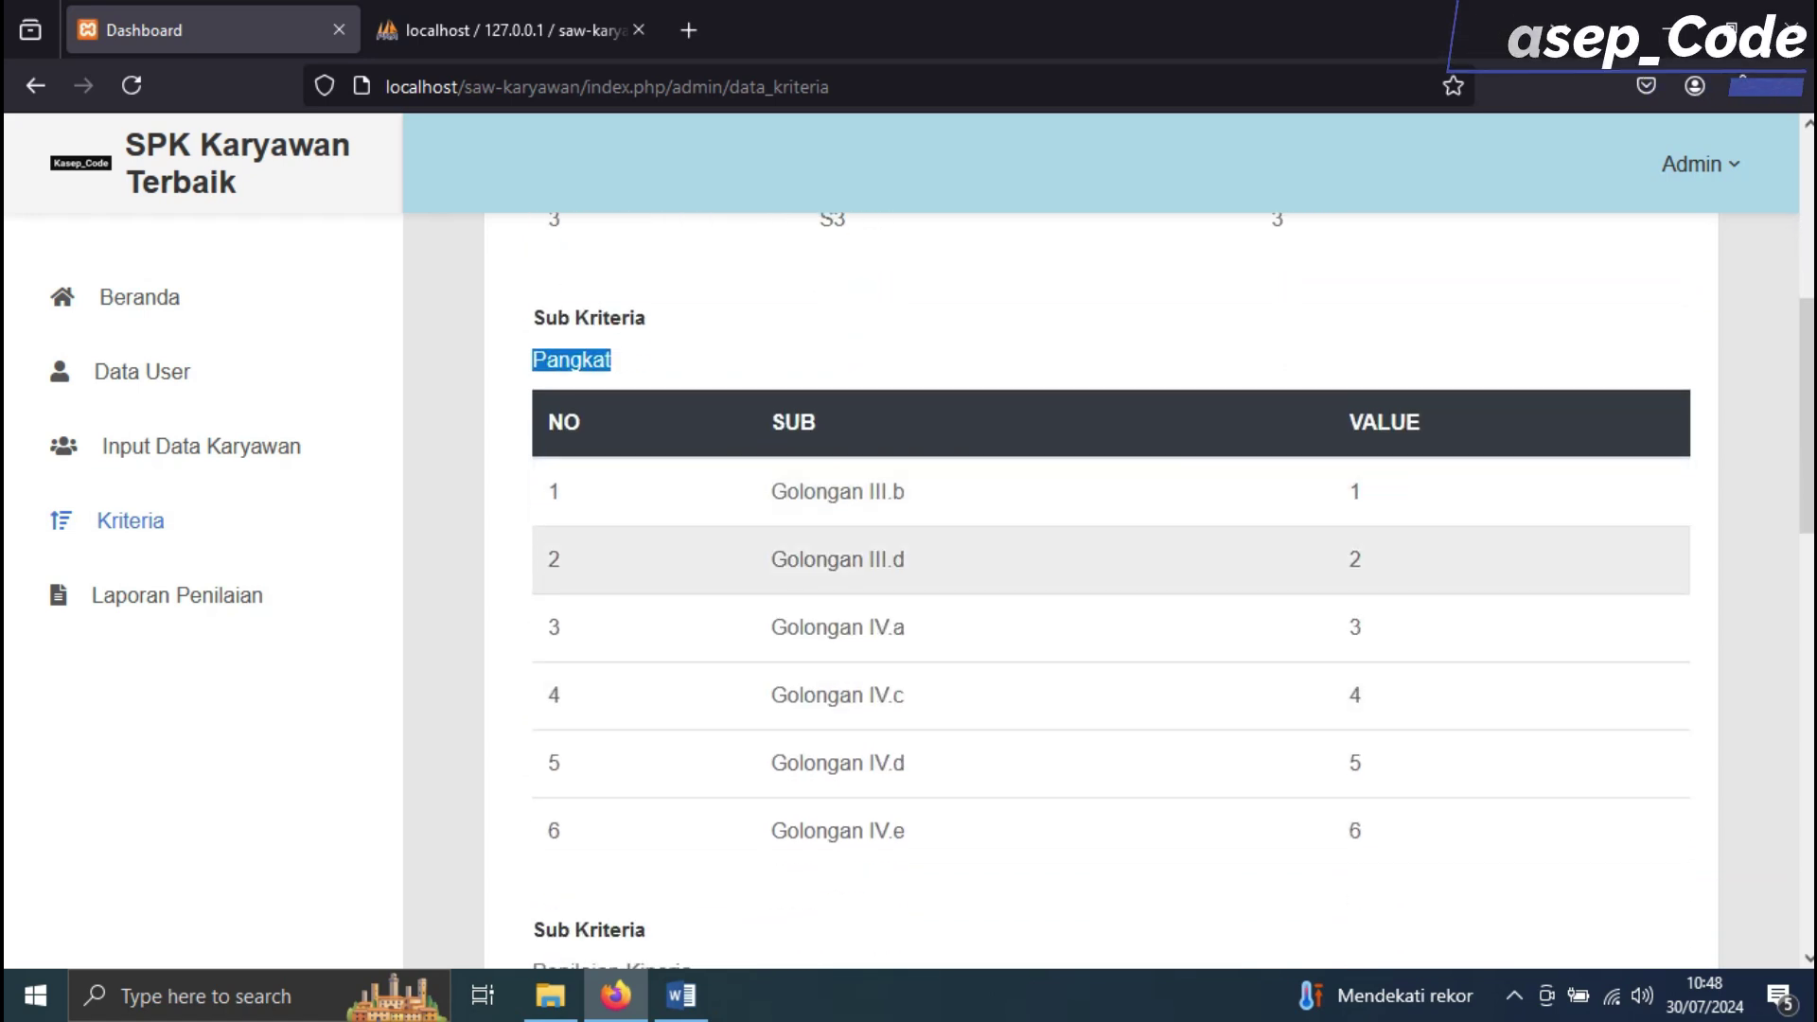
pyautogui.scroll(-3, 1089, 624)
# Review the Penilaian Kinerja, Pengalaman Manajerial and Usia tables, then go to Input Data Karyawan
pyautogui.tripleClick(746, 549)
pyautogui.scroll(-2, 747, 549)
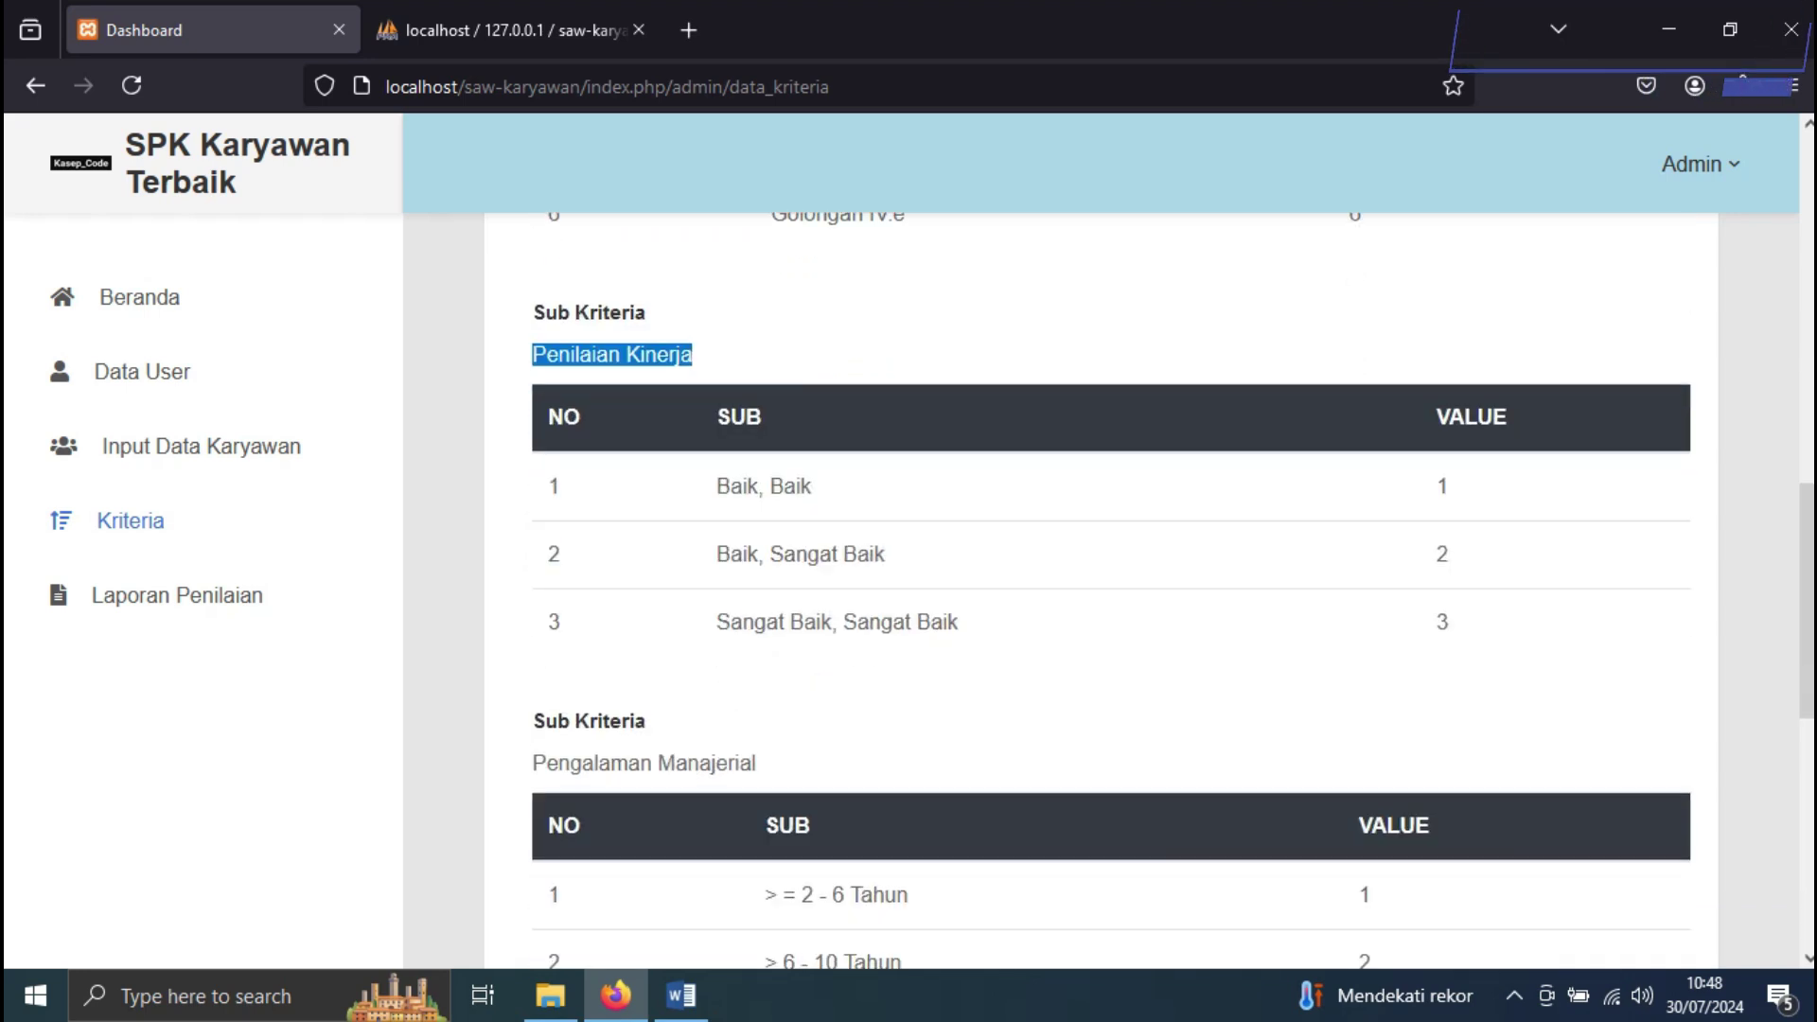
pyautogui.scroll(-1, 1088, 587)
pyautogui.moveTo(802, 553); pyautogui.dragTo(532, 566)
pyautogui.scroll(-4, 533, 566)
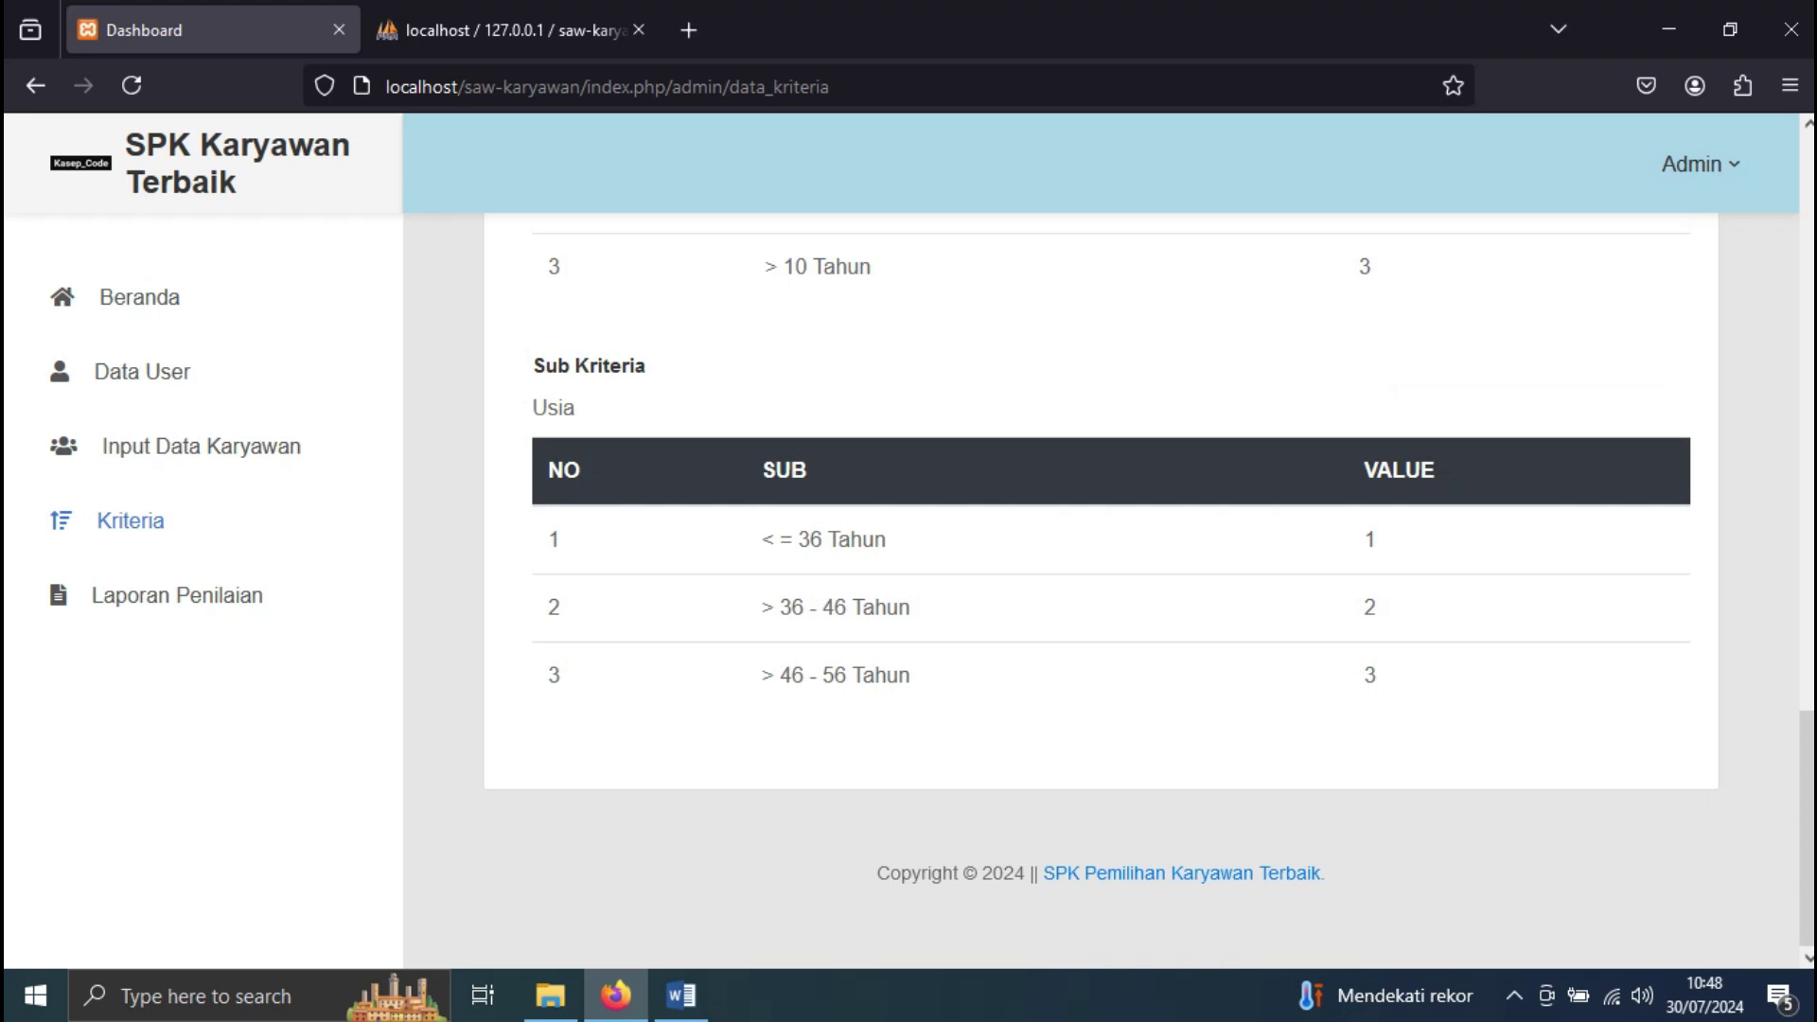
pyautogui.moveTo(615, 408); pyautogui.dragTo(532, 363)
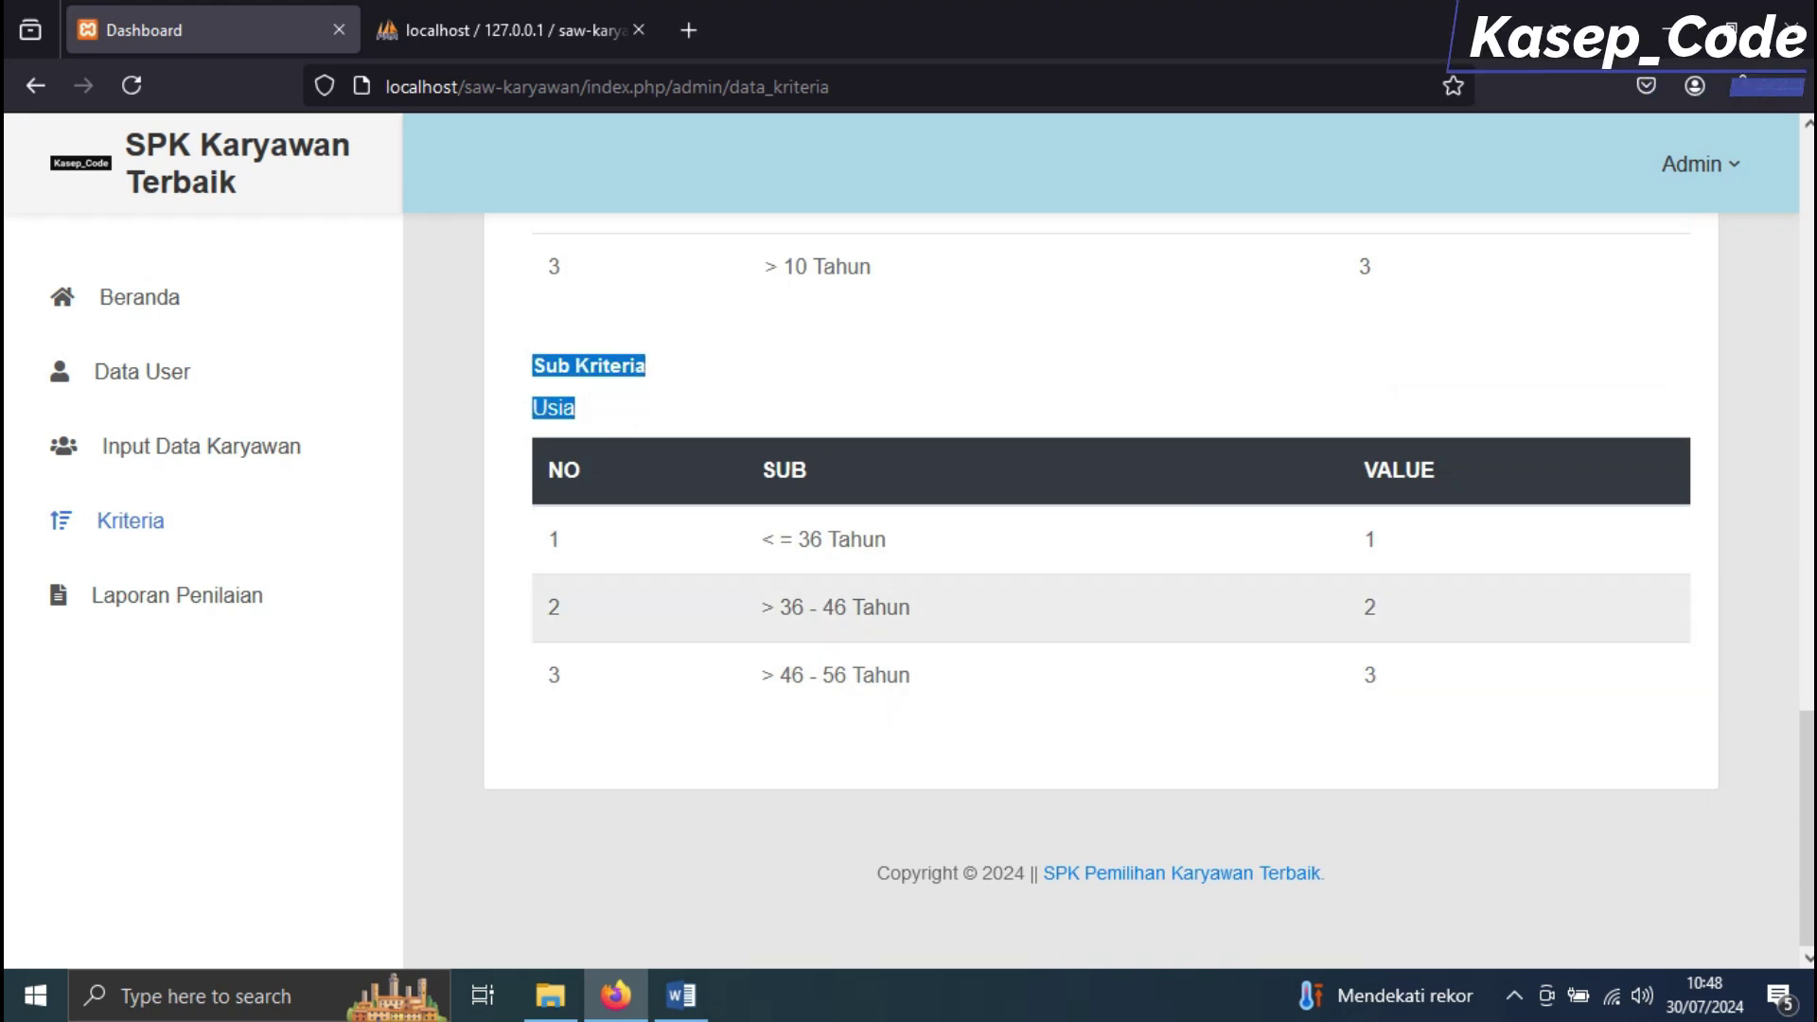
pyautogui.scroll(15, 1088, 586)
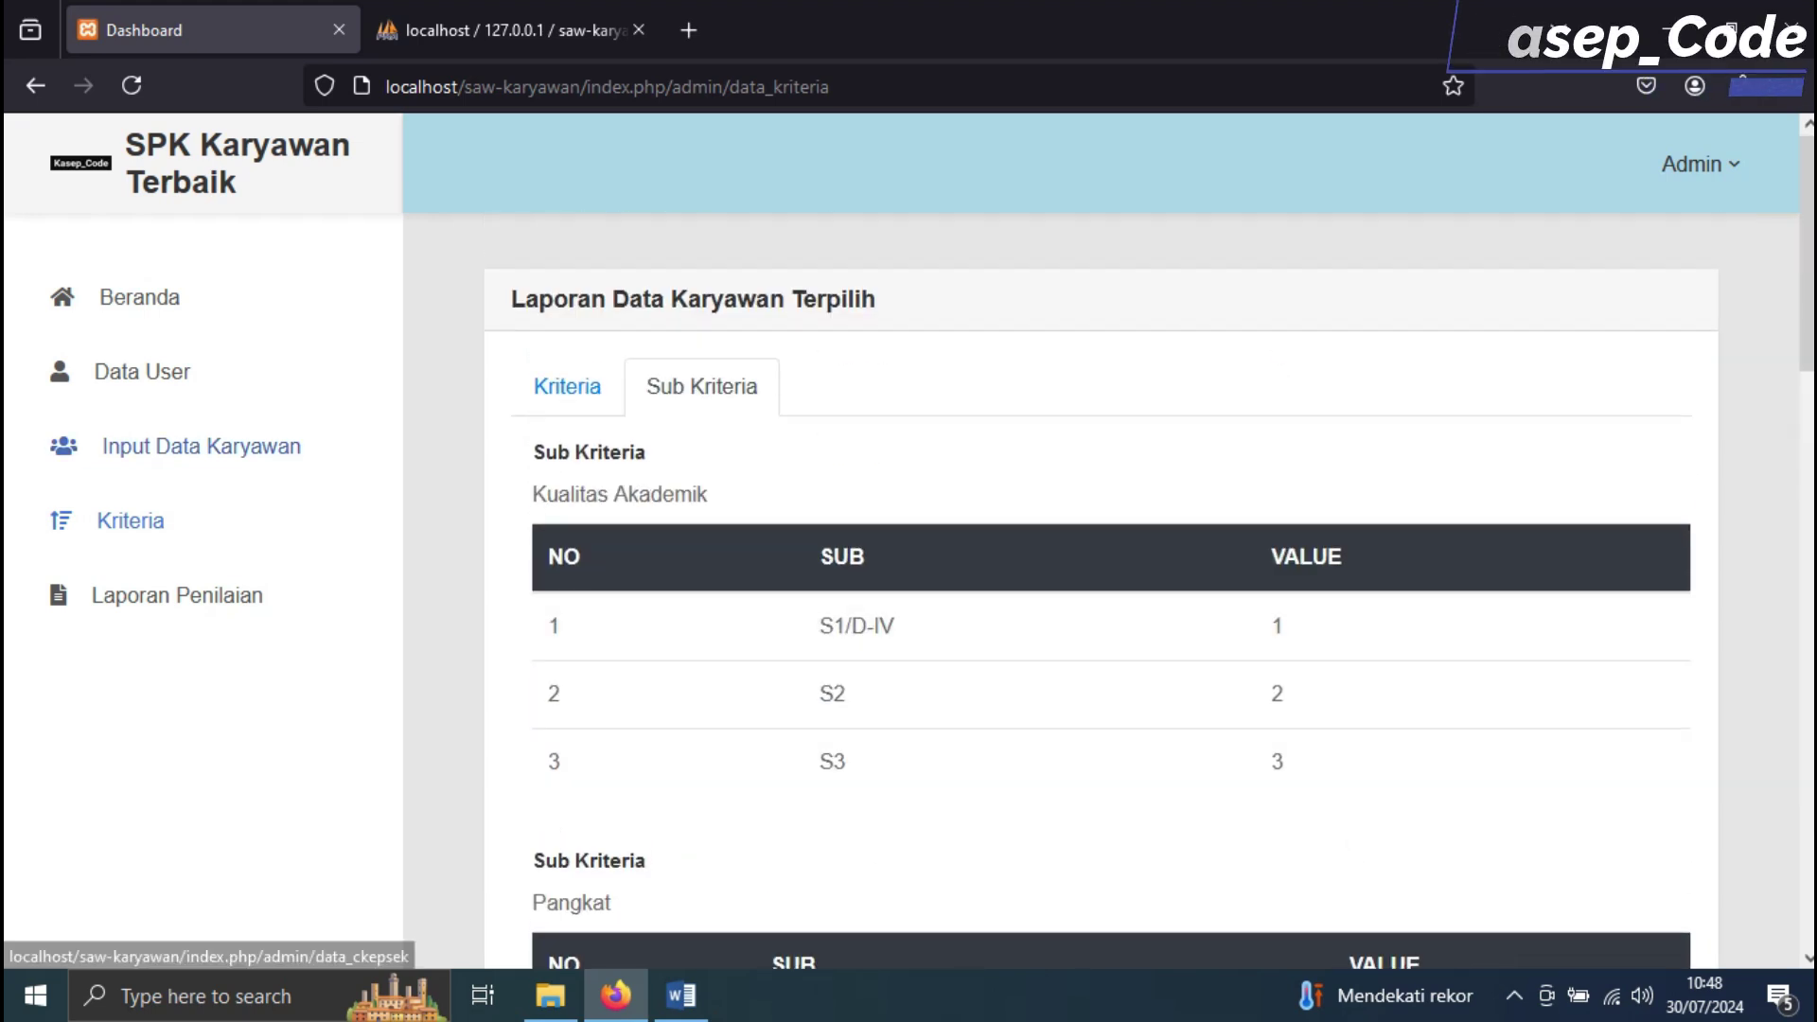
pyautogui.click(200, 446)
# Highlight row A1's criteria in the Word calculation table
pyautogui.hotkey('alt', 'Tab')
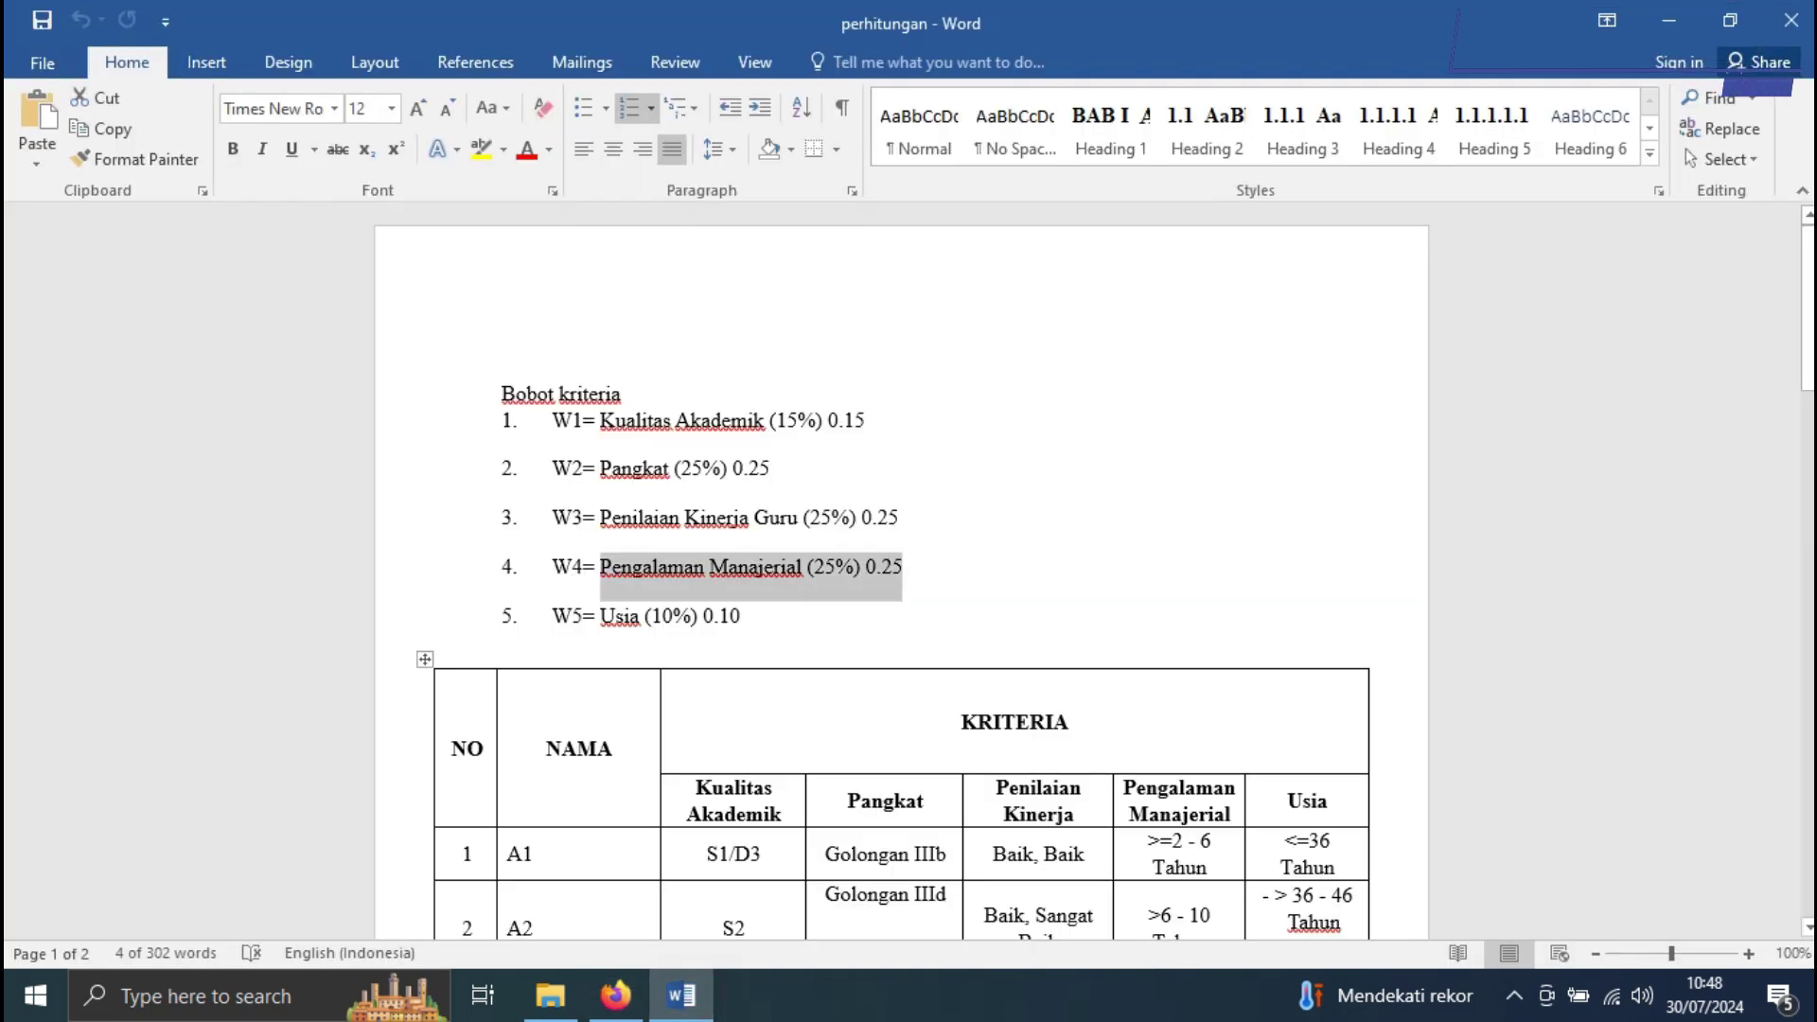
pyautogui.scroll(-3, 900, 567)
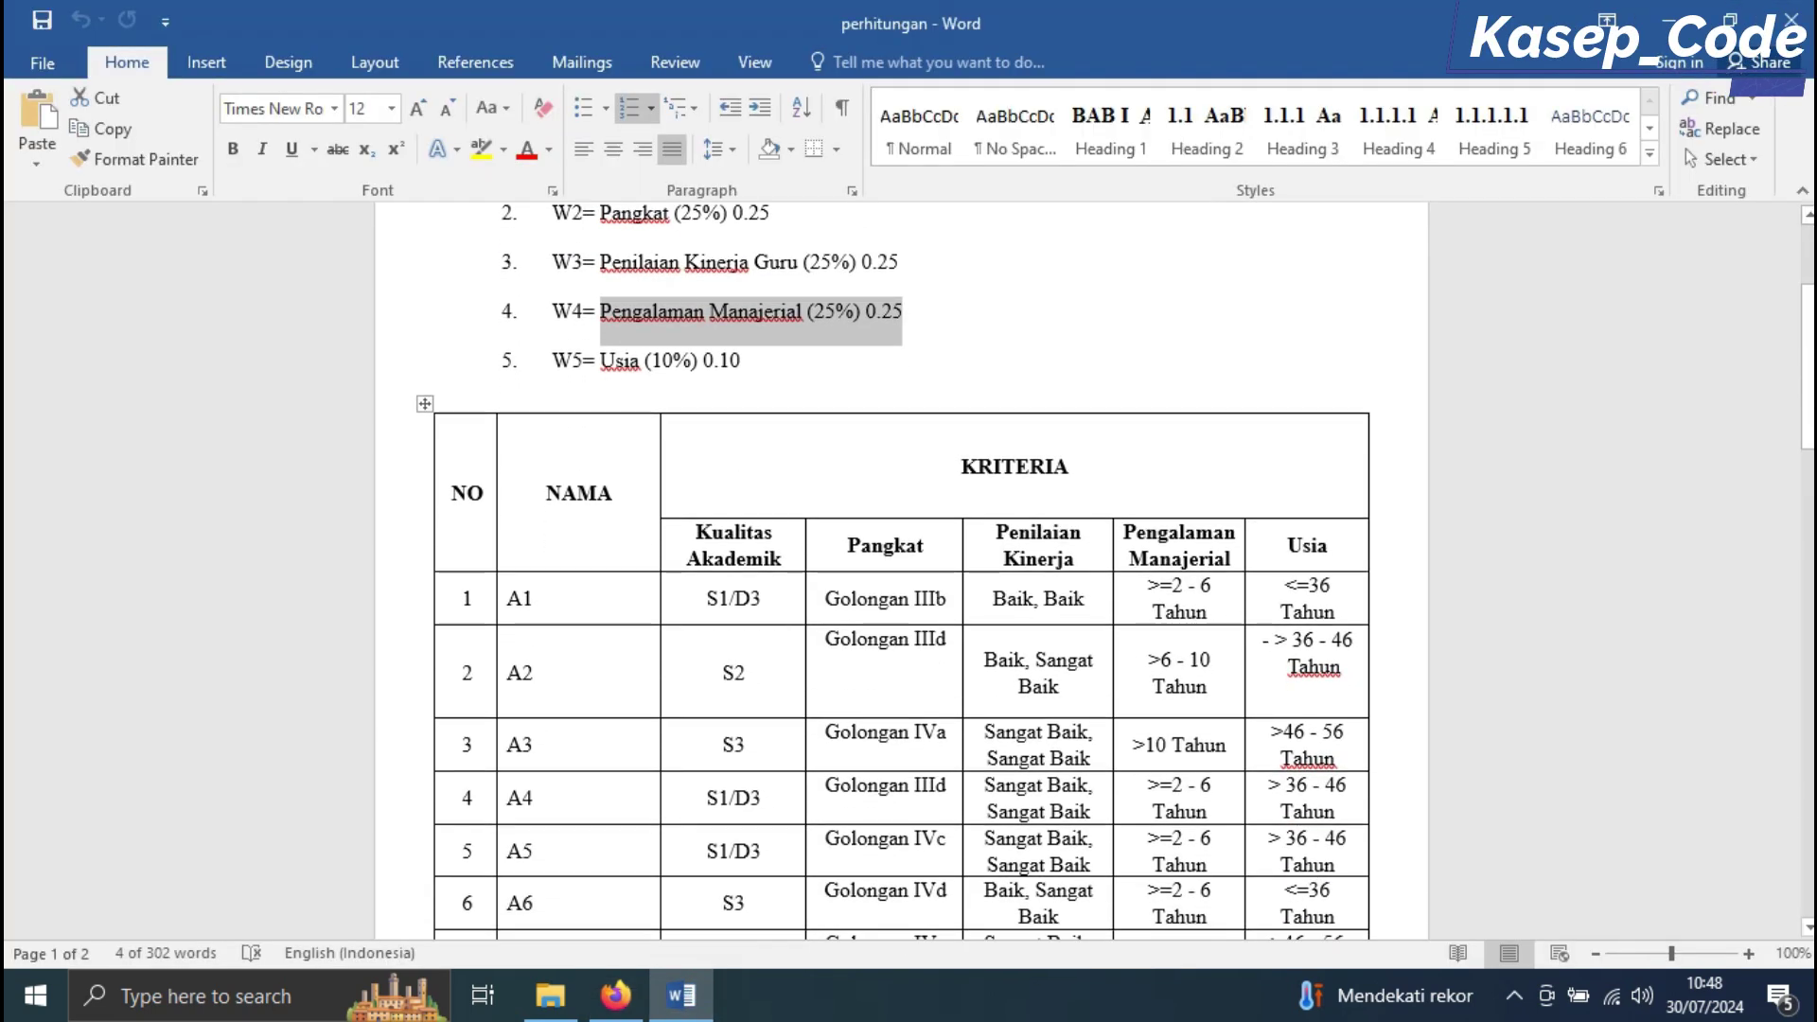
pyautogui.moveTo(511, 603); pyautogui.dragTo(1344, 606)
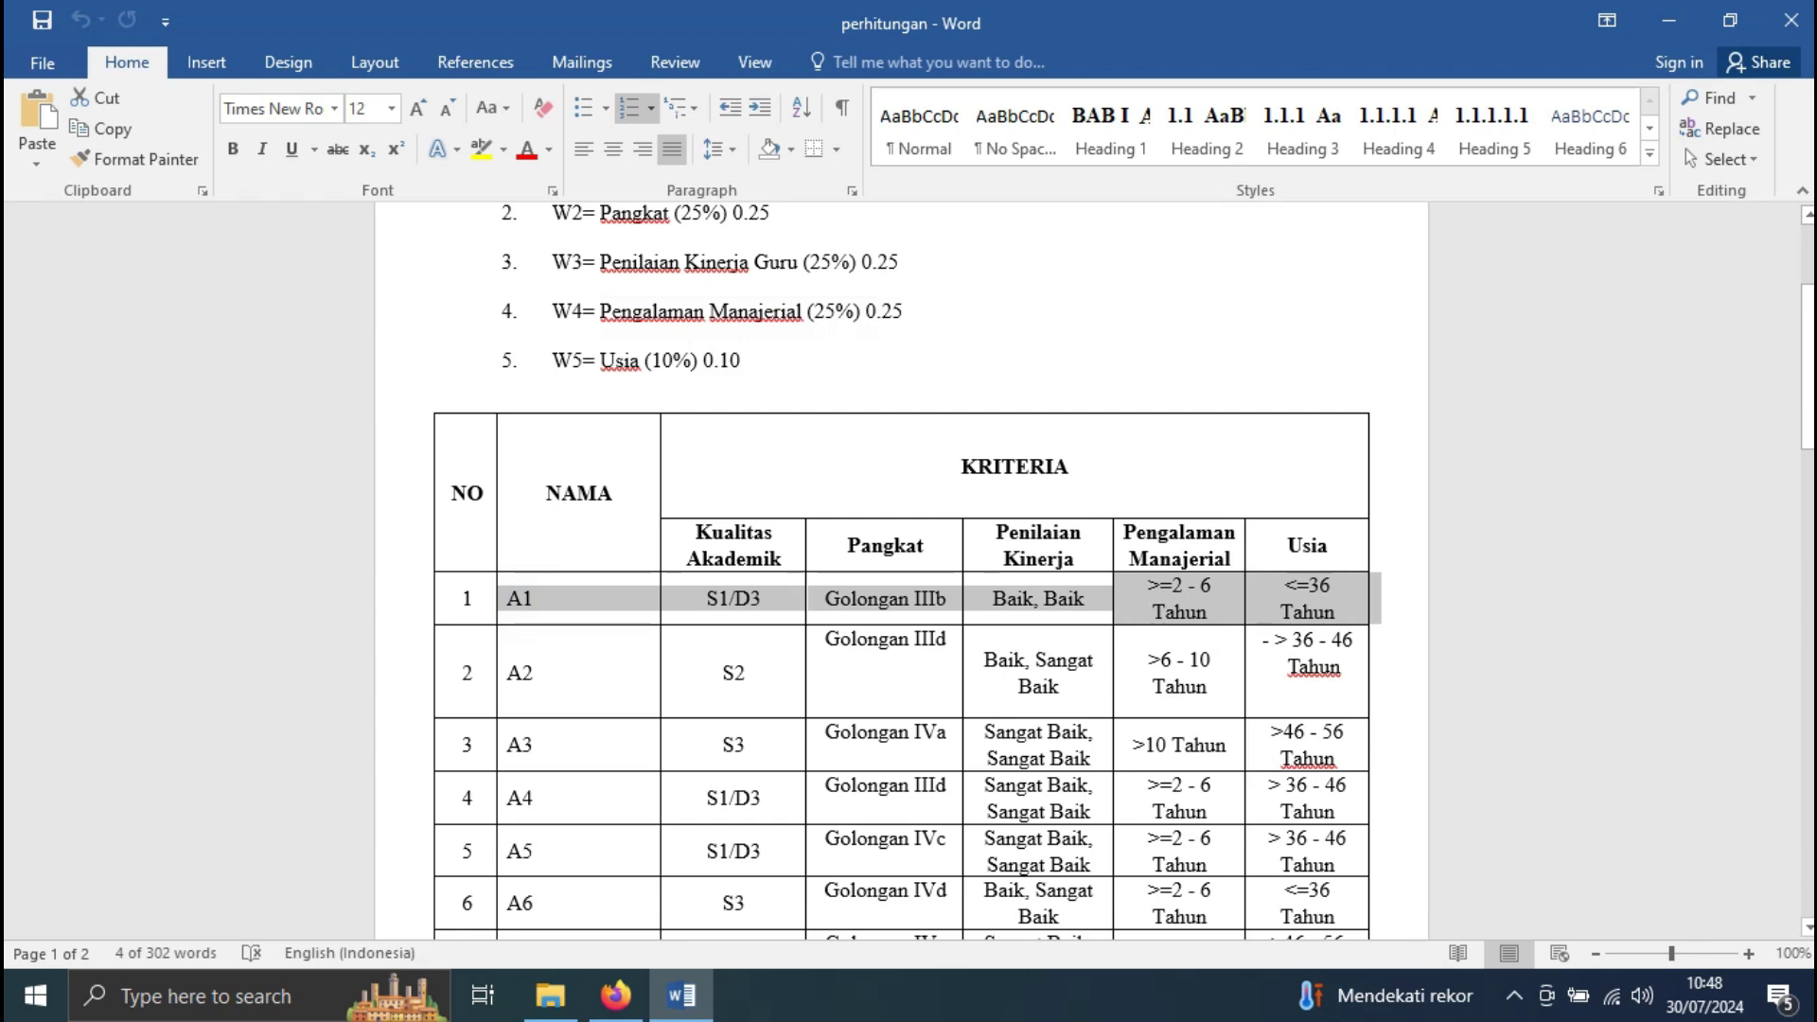
pyautogui.hotkey('alt', 'Tab')
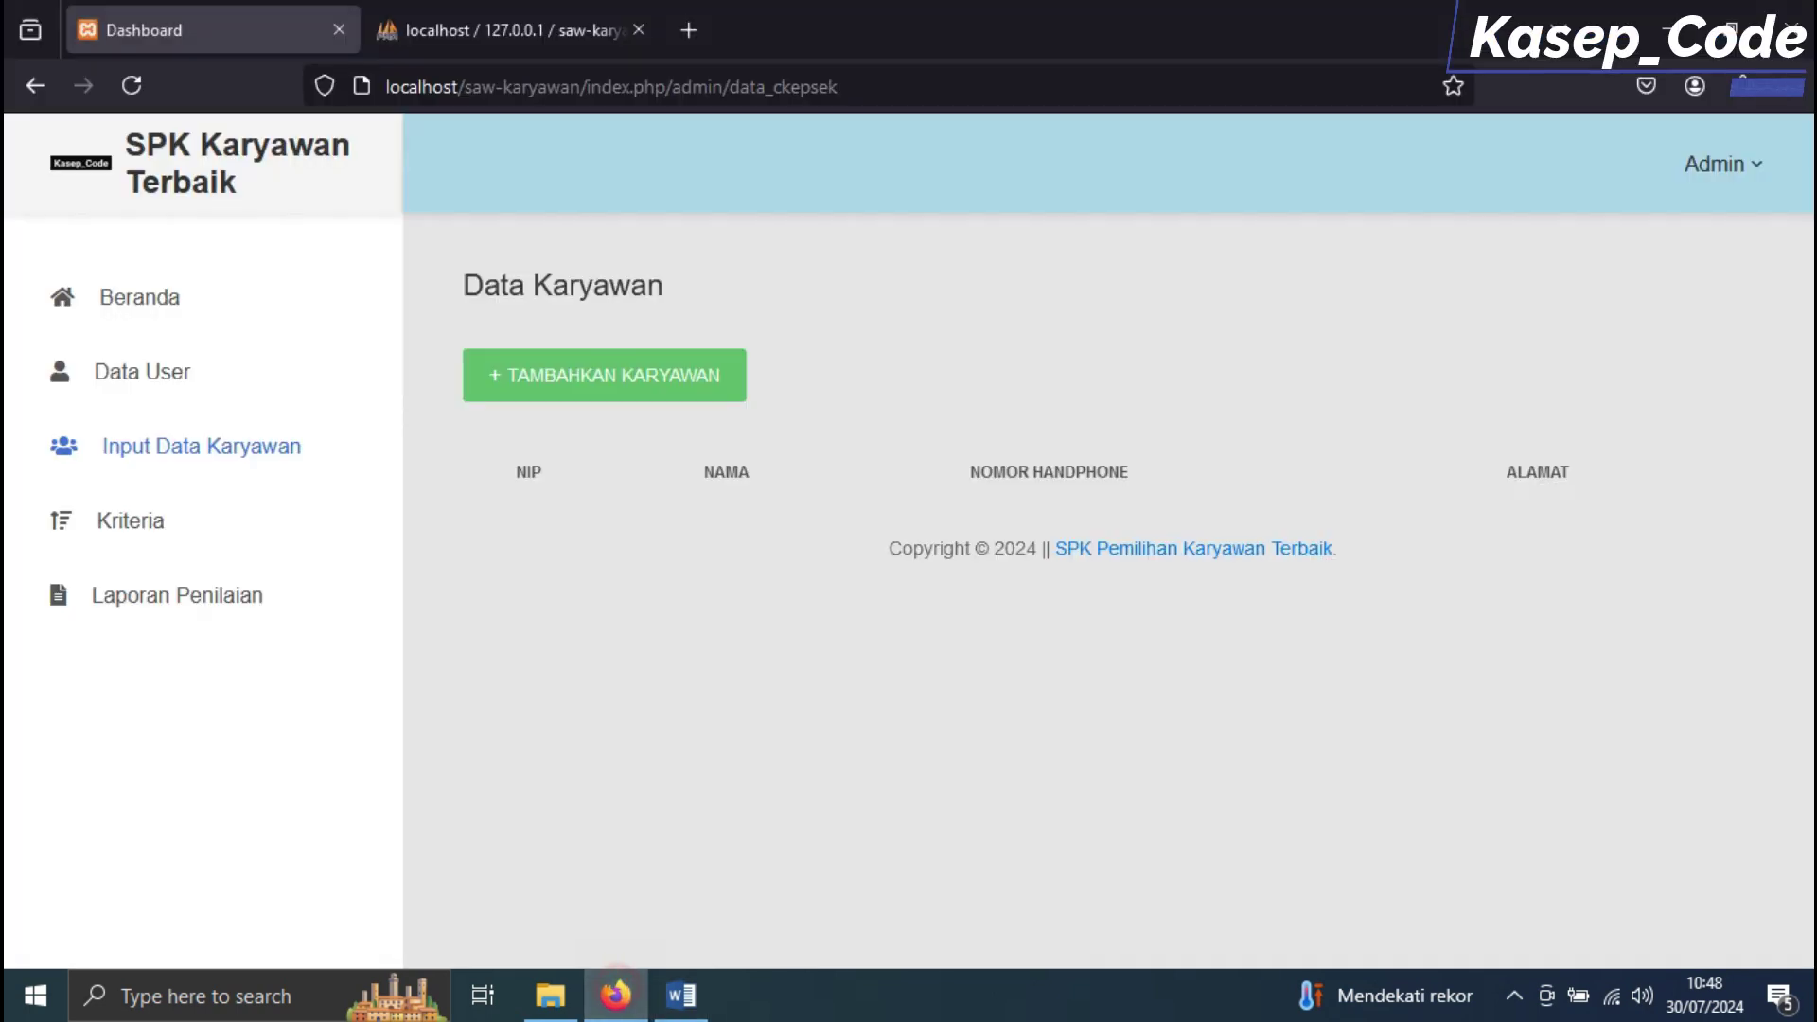
# Start a new employee named A1, filling the nip, phone number and address fields
pyautogui.click(606, 378)
pyautogui.click(710, 280)
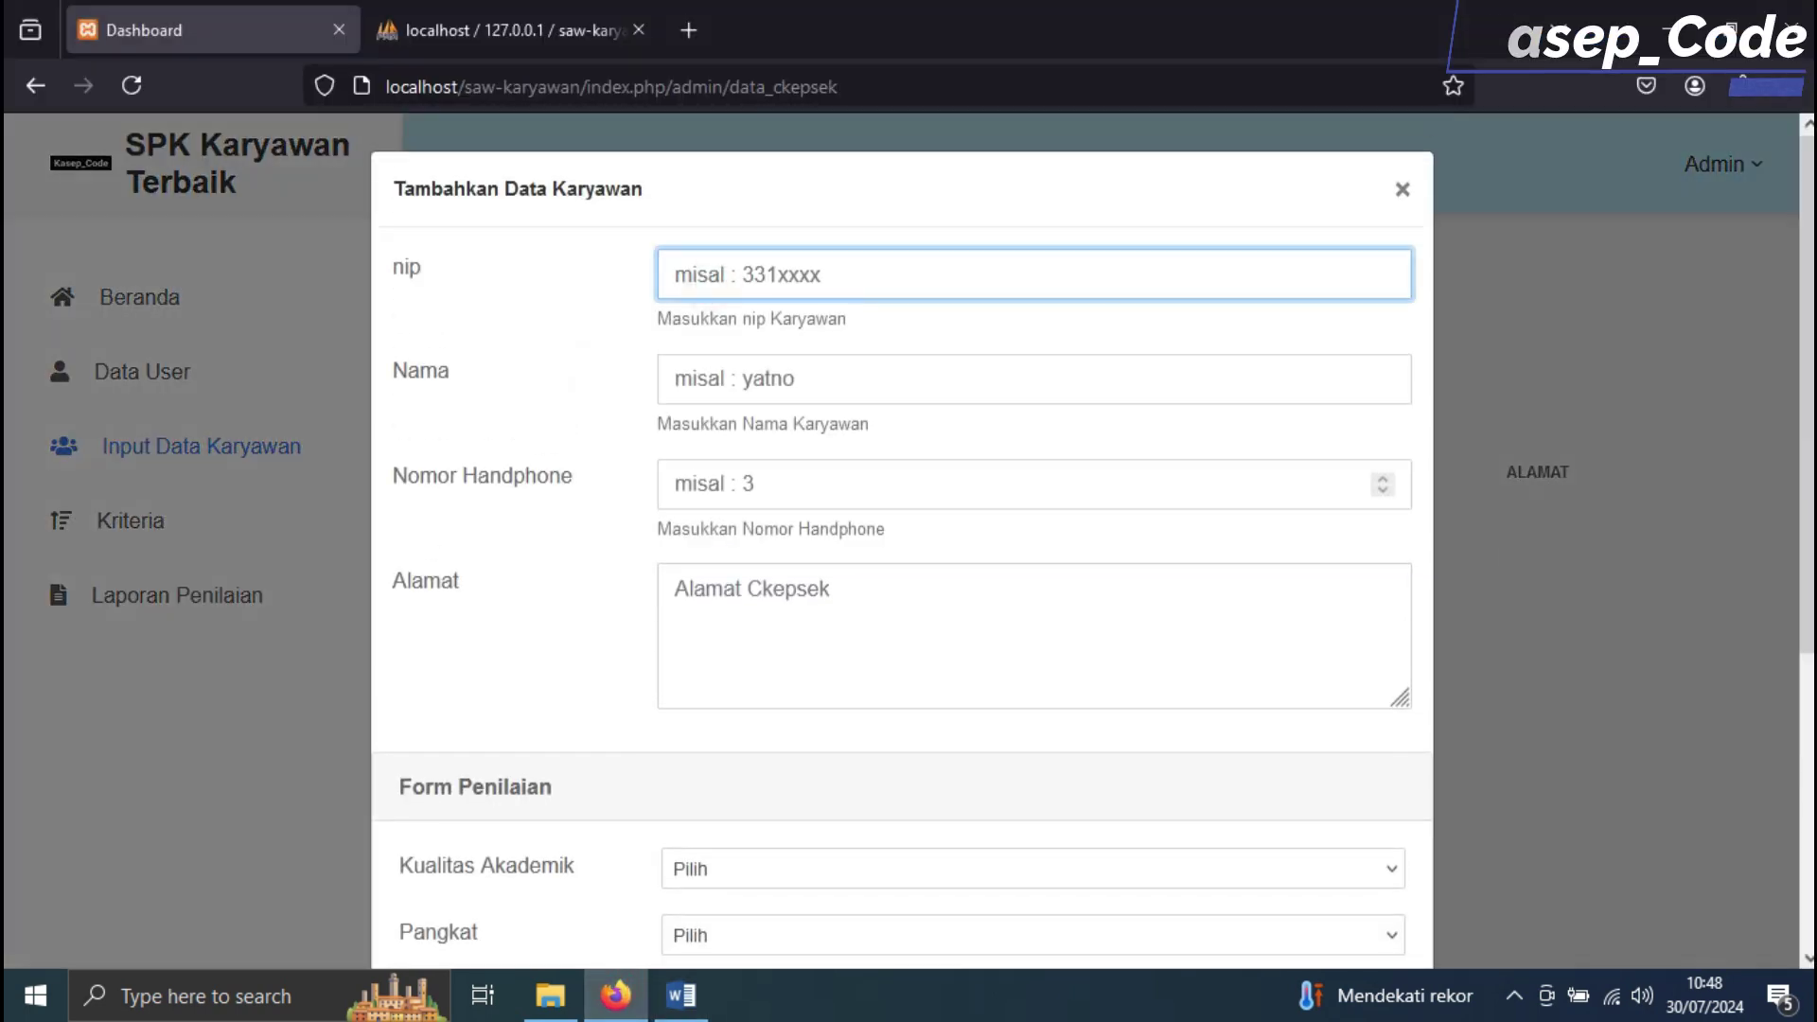
pyautogui.write('56767567')
pyautogui.click(710, 378)
pyautogui.write('a')
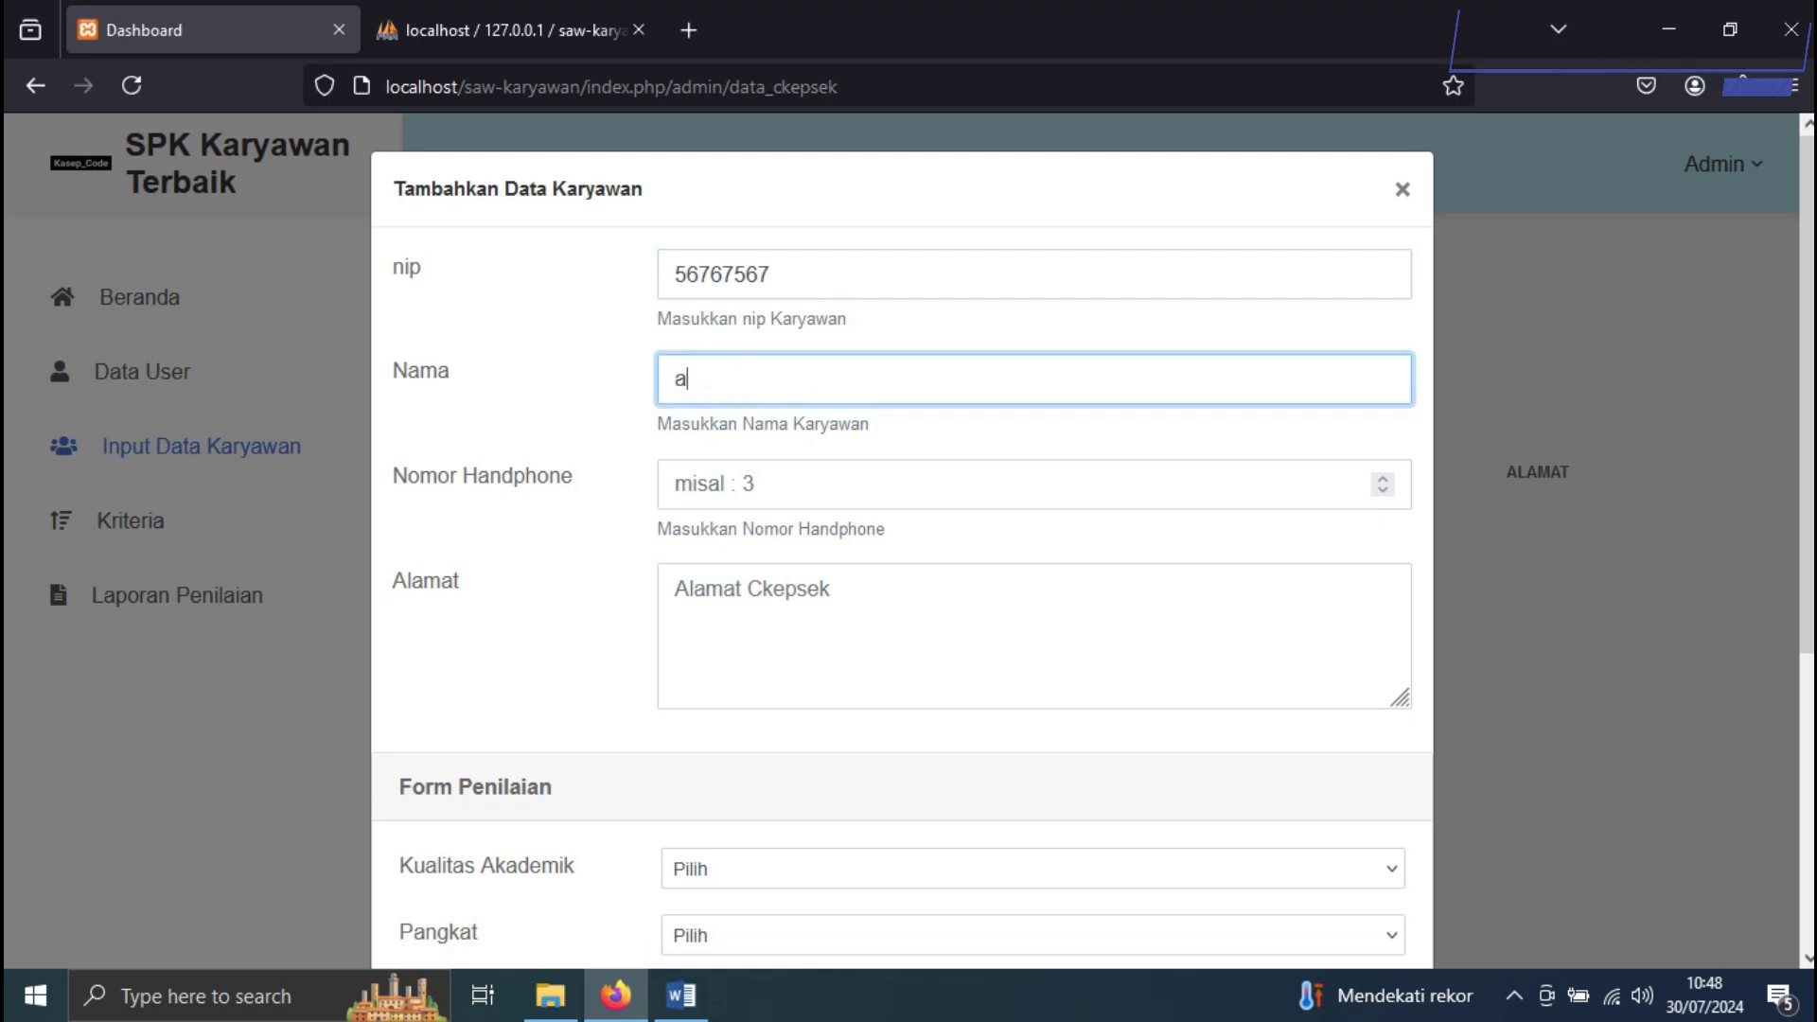
pyautogui.press('BackSpace')
pyautogui.write('A1')
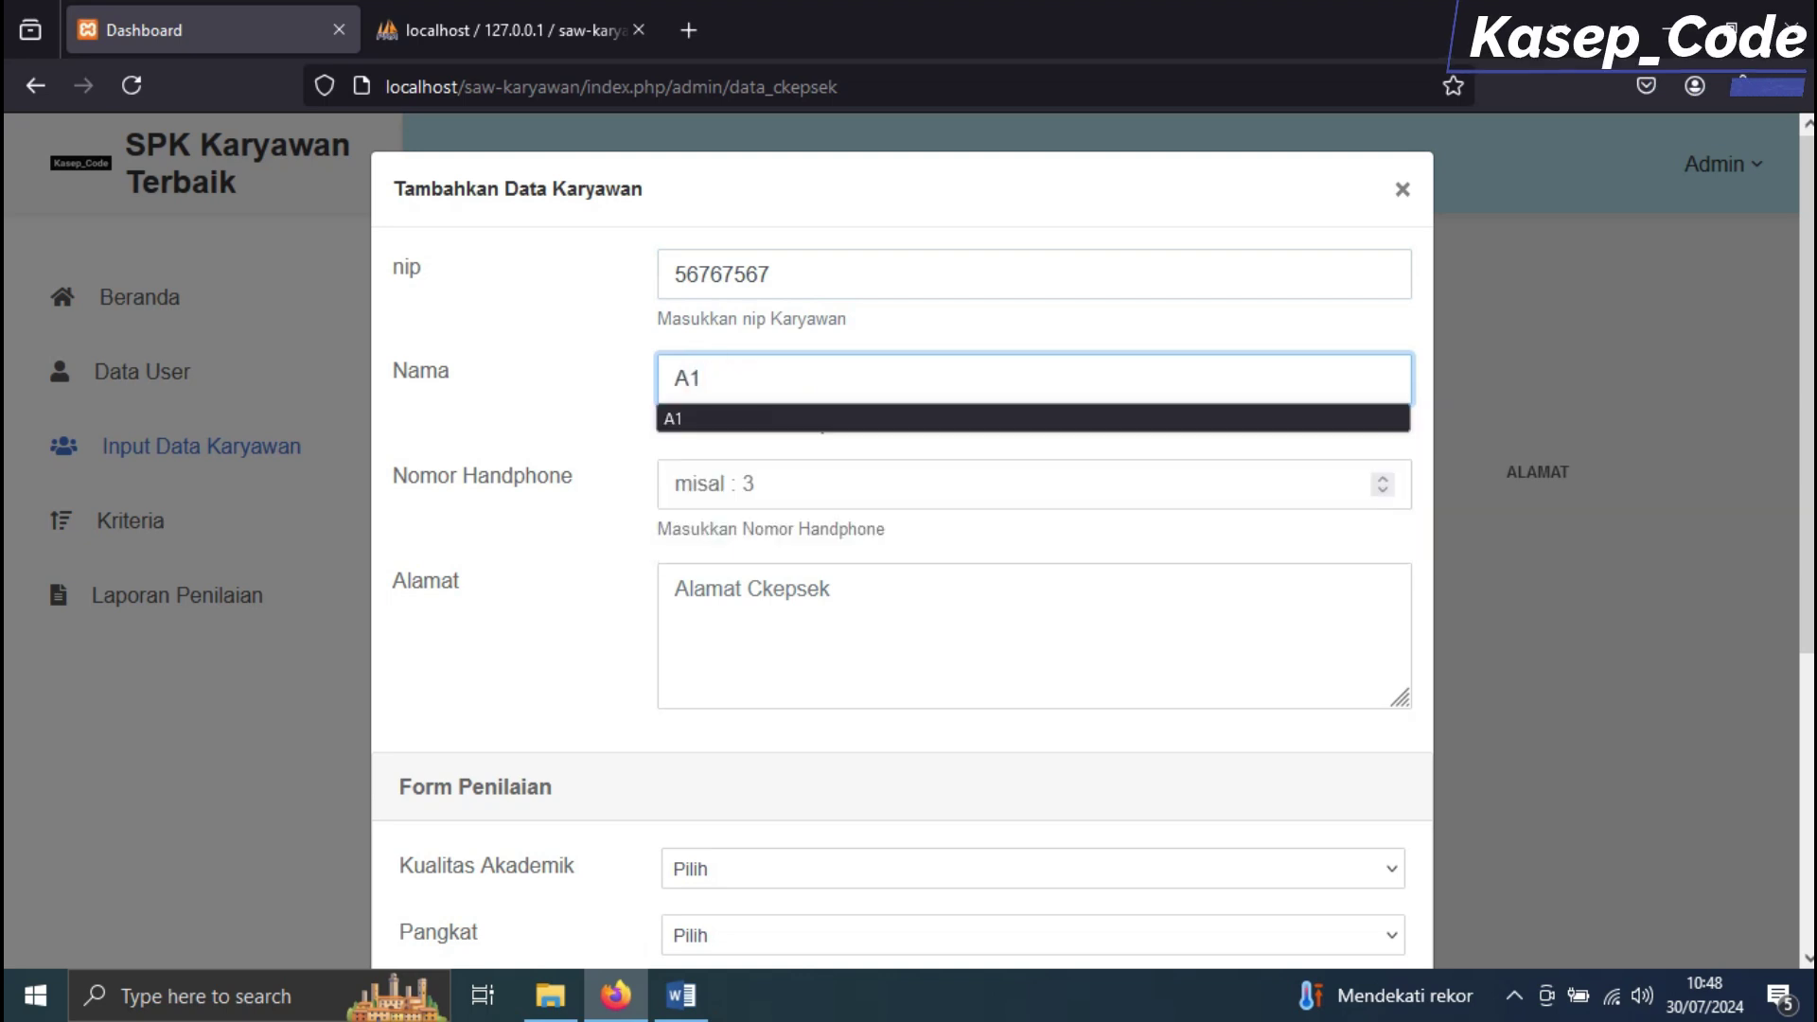
pyautogui.click(719, 483)
pyautogui.click(748, 589)
pyautogui.write('DSDSDSDSD')
pyautogui.scroll(-5, 901, 544)
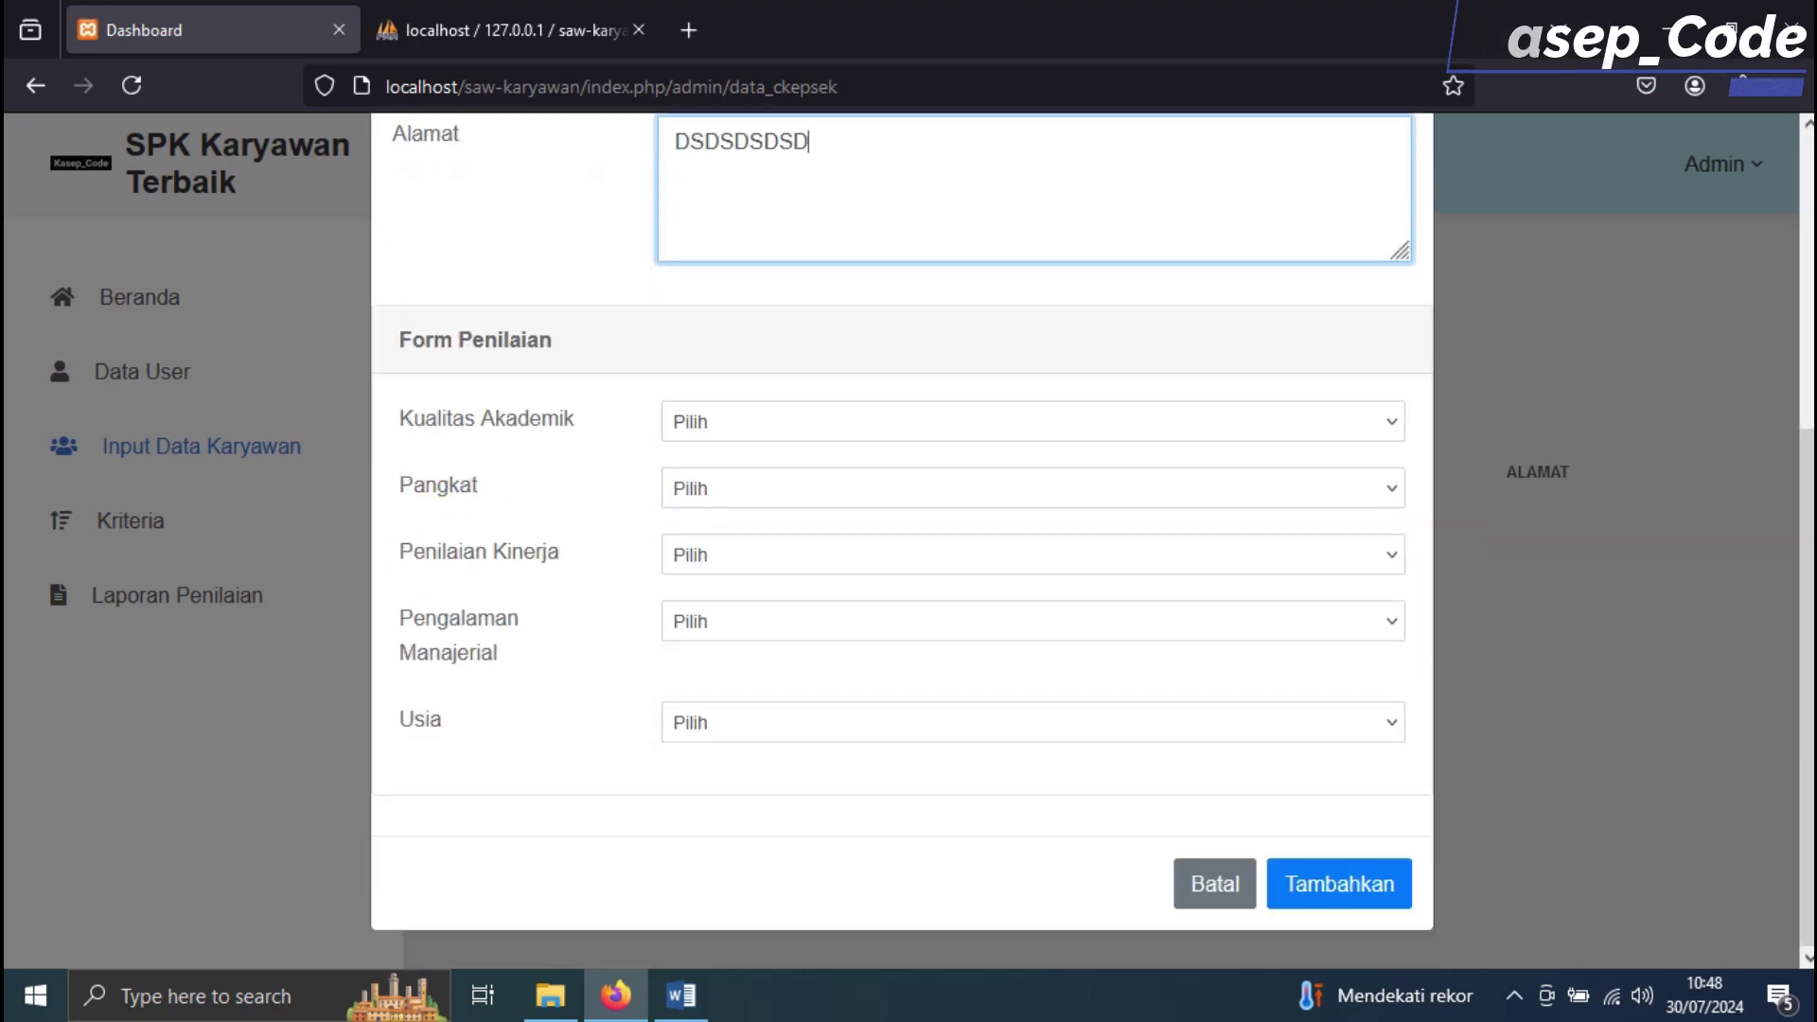
# Set A1's Kualitas Akademik to S1/D-IV, Pangkat Golongan III.b and Penilaian Kinerja Baik, Baik
pyautogui.hotkey('alt', 'Tab')
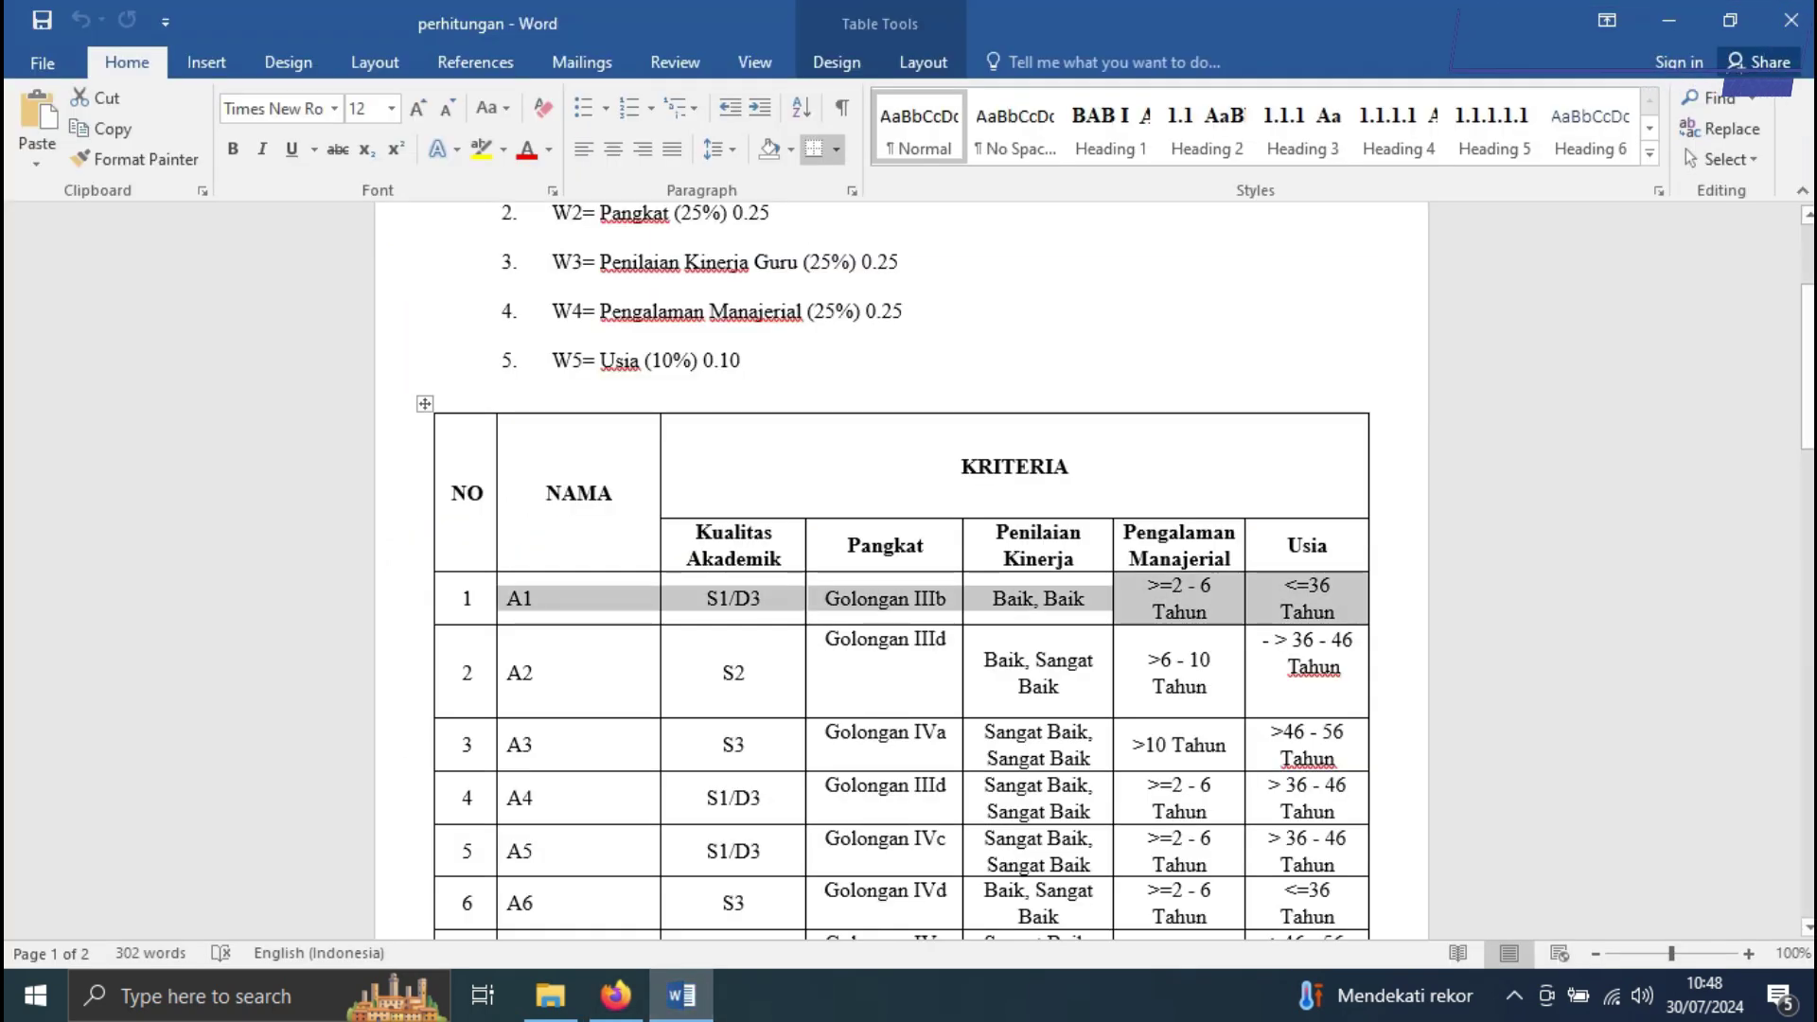
pyautogui.hotkey('alt', 'Tab')
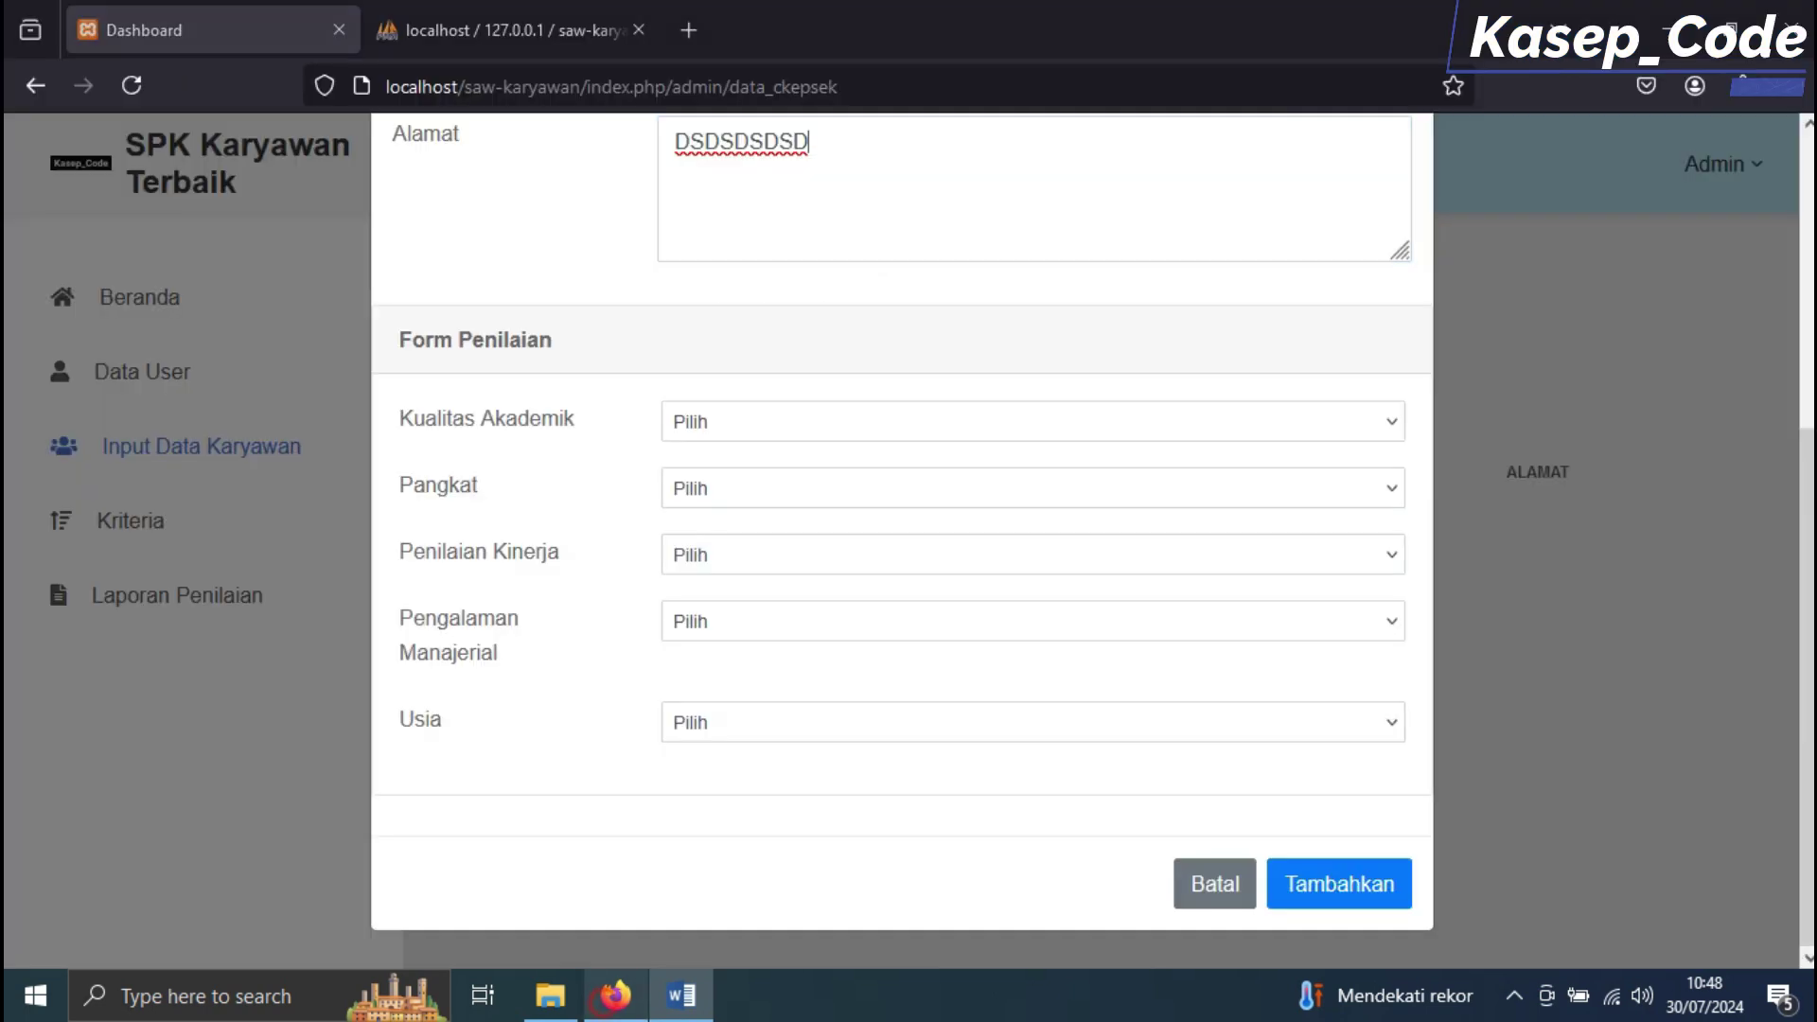
pyautogui.click(733, 421)
pyautogui.click(734, 501)
pyautogui.click(738, 488)
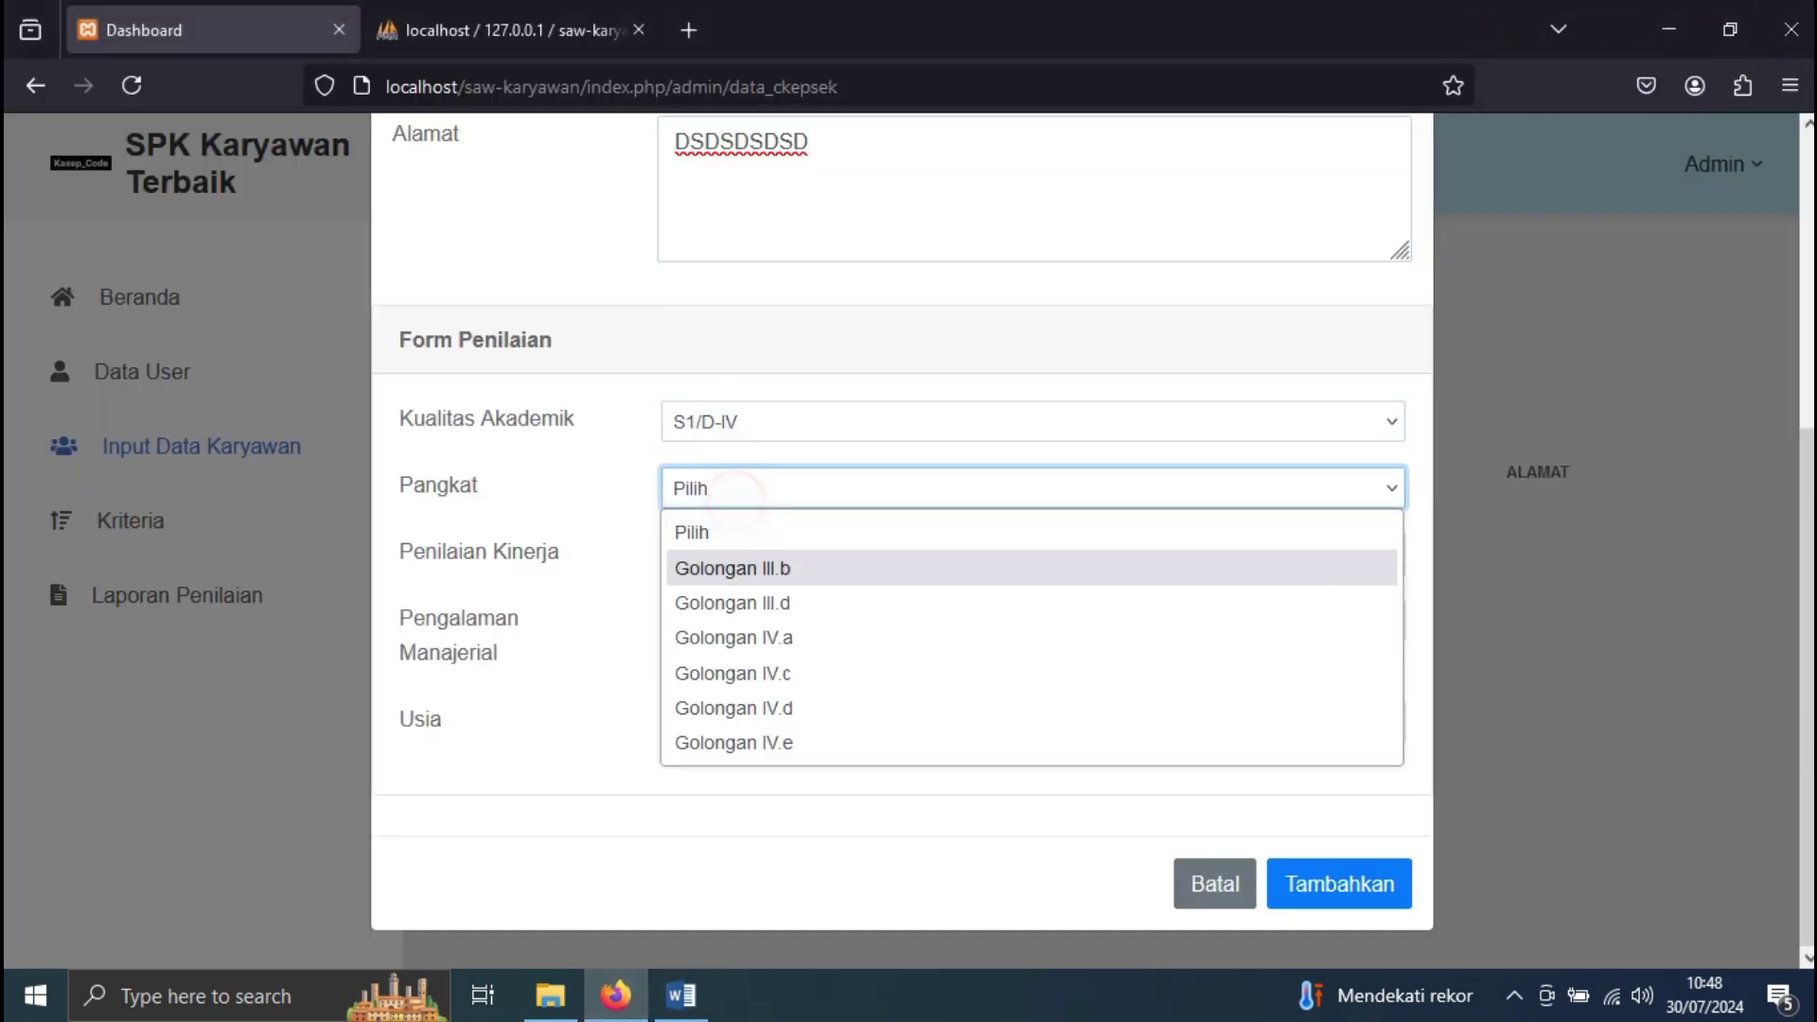
pyautogui.click(750, 568)
pyautogui.hotkey('alt', 'Tab')
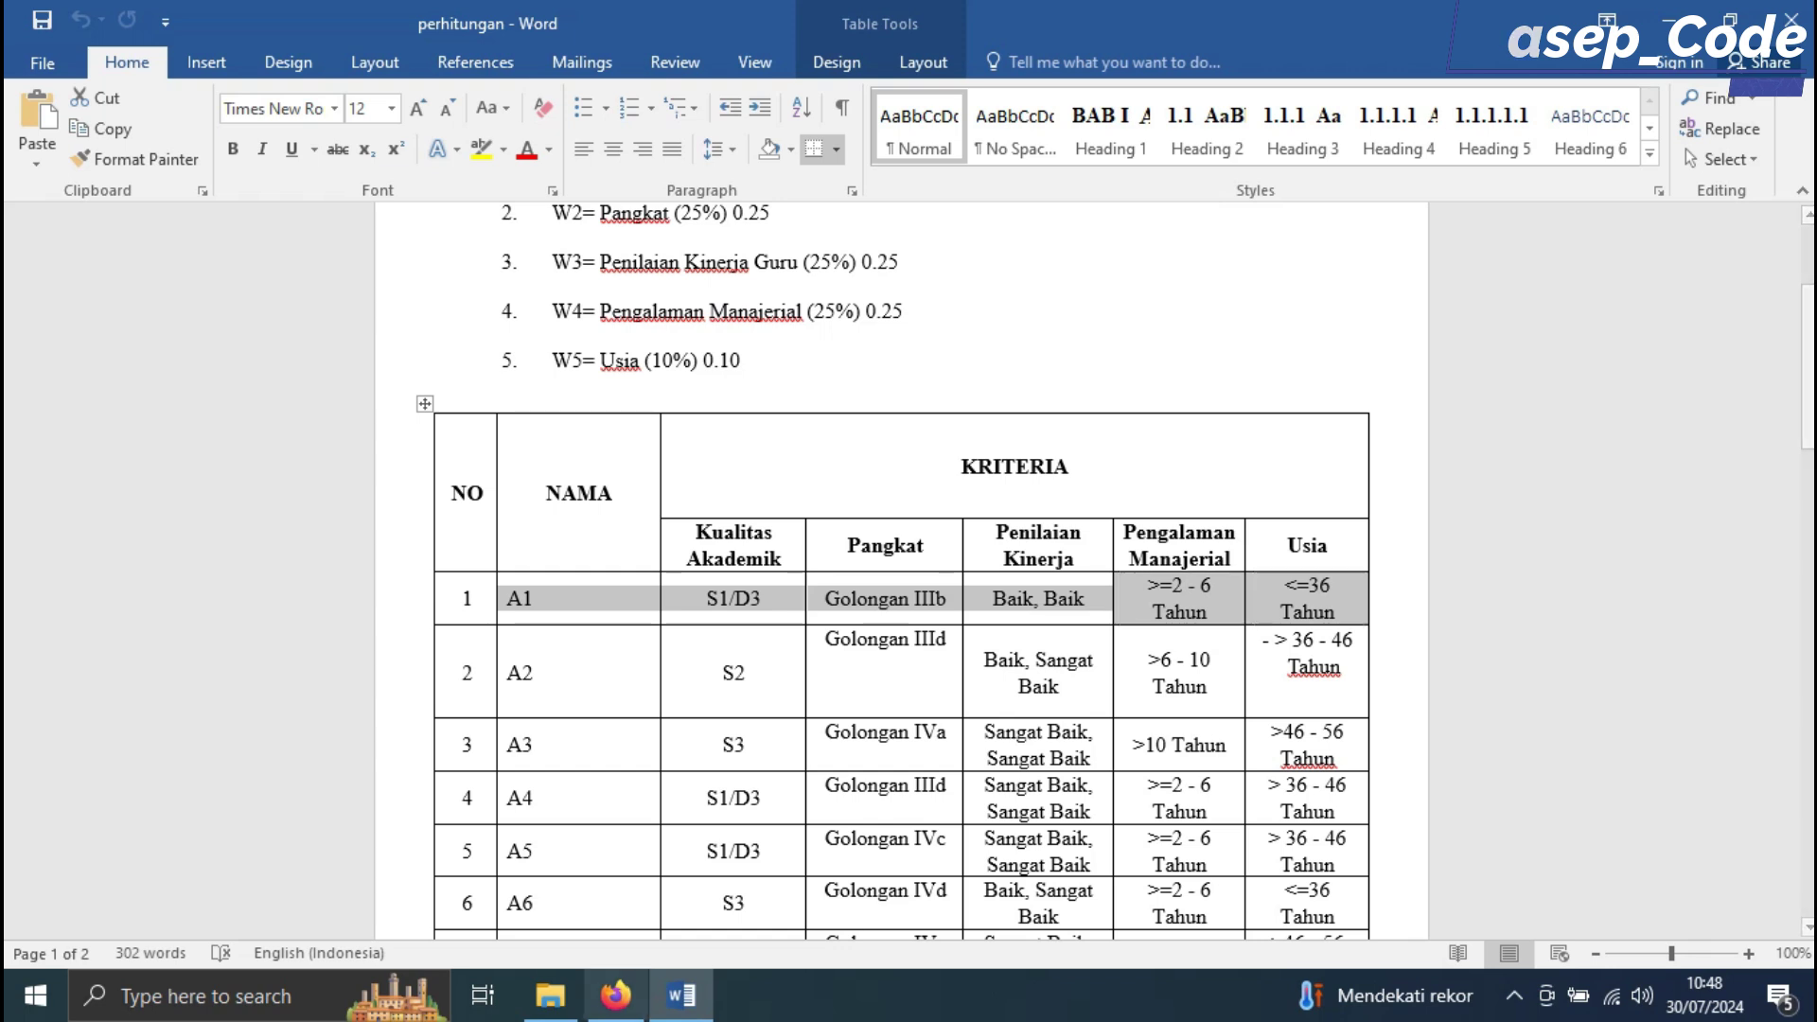
pyautogui.click(616, 995)
pyautogui.click(698, 562)
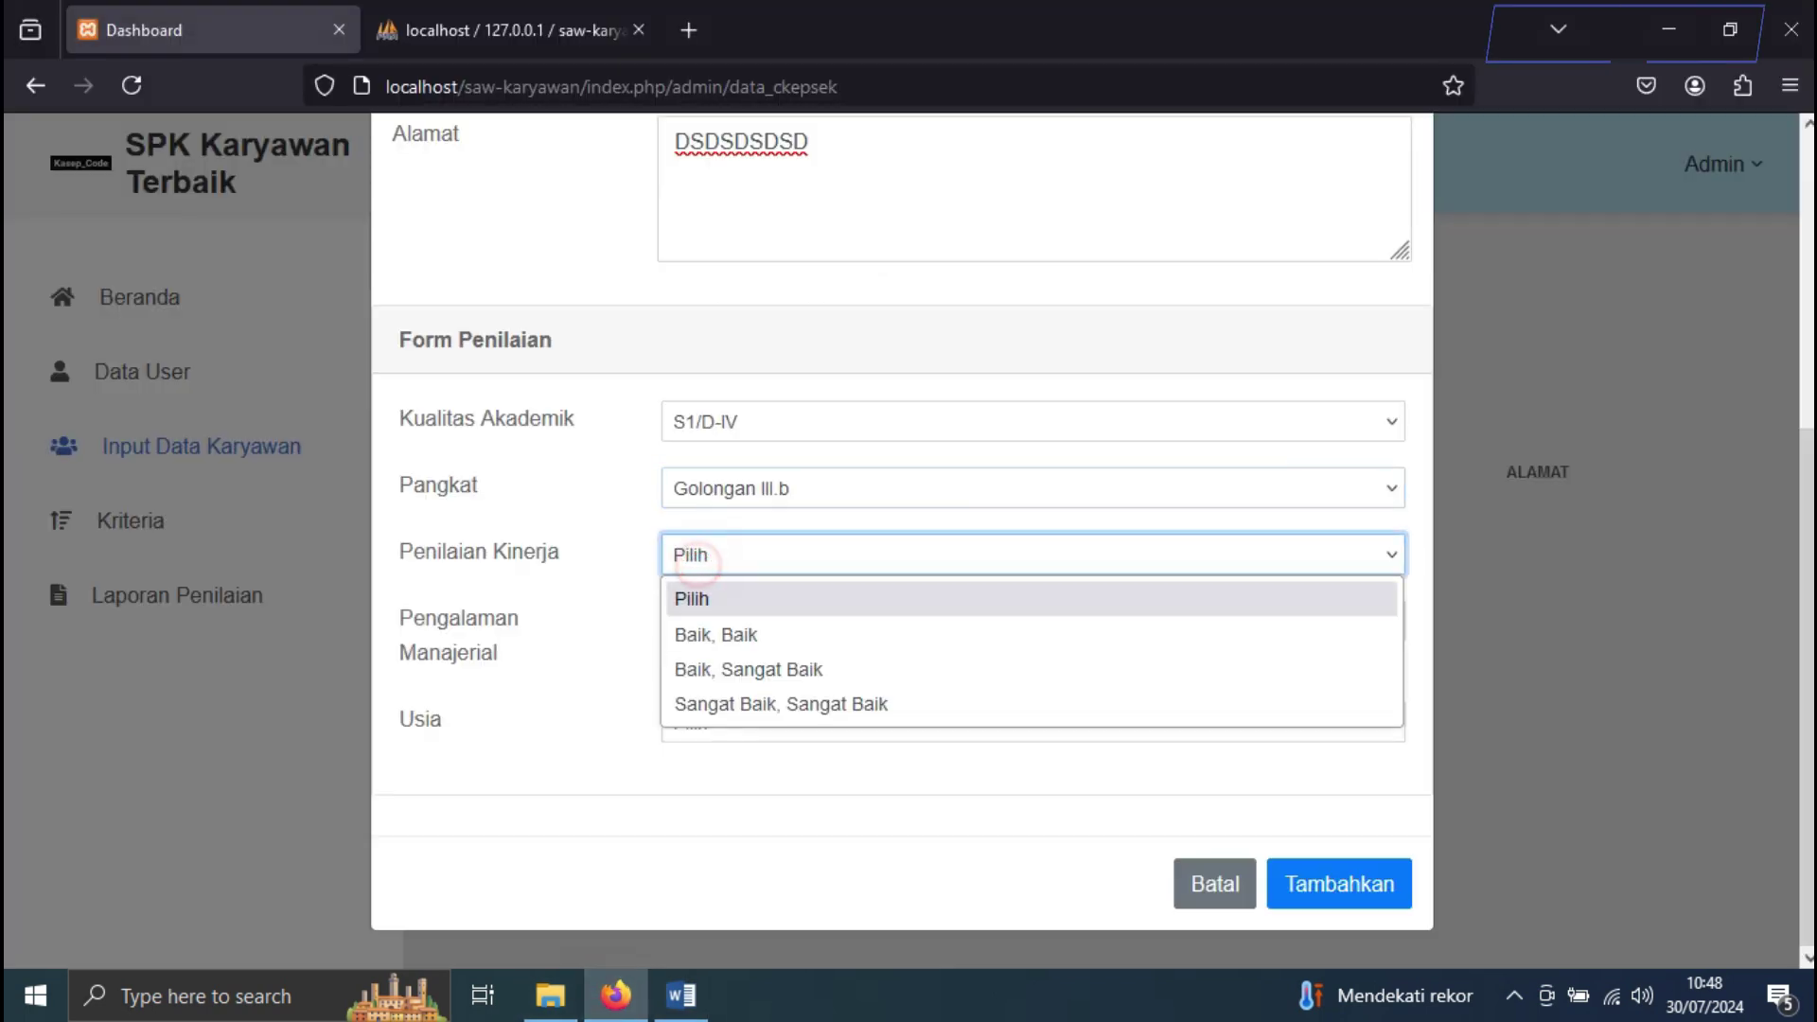
pyautogui.click(730, 632)
# Set Pengalaman Manajerial >= 2 - 6 Tahun and Usia <= 36 Tahun, then save A1
pyautogui.hotkey('alt', 'Tab')
pyautogui.hotkey('alt', 'Tab')
pyautogui.click(771, 615)
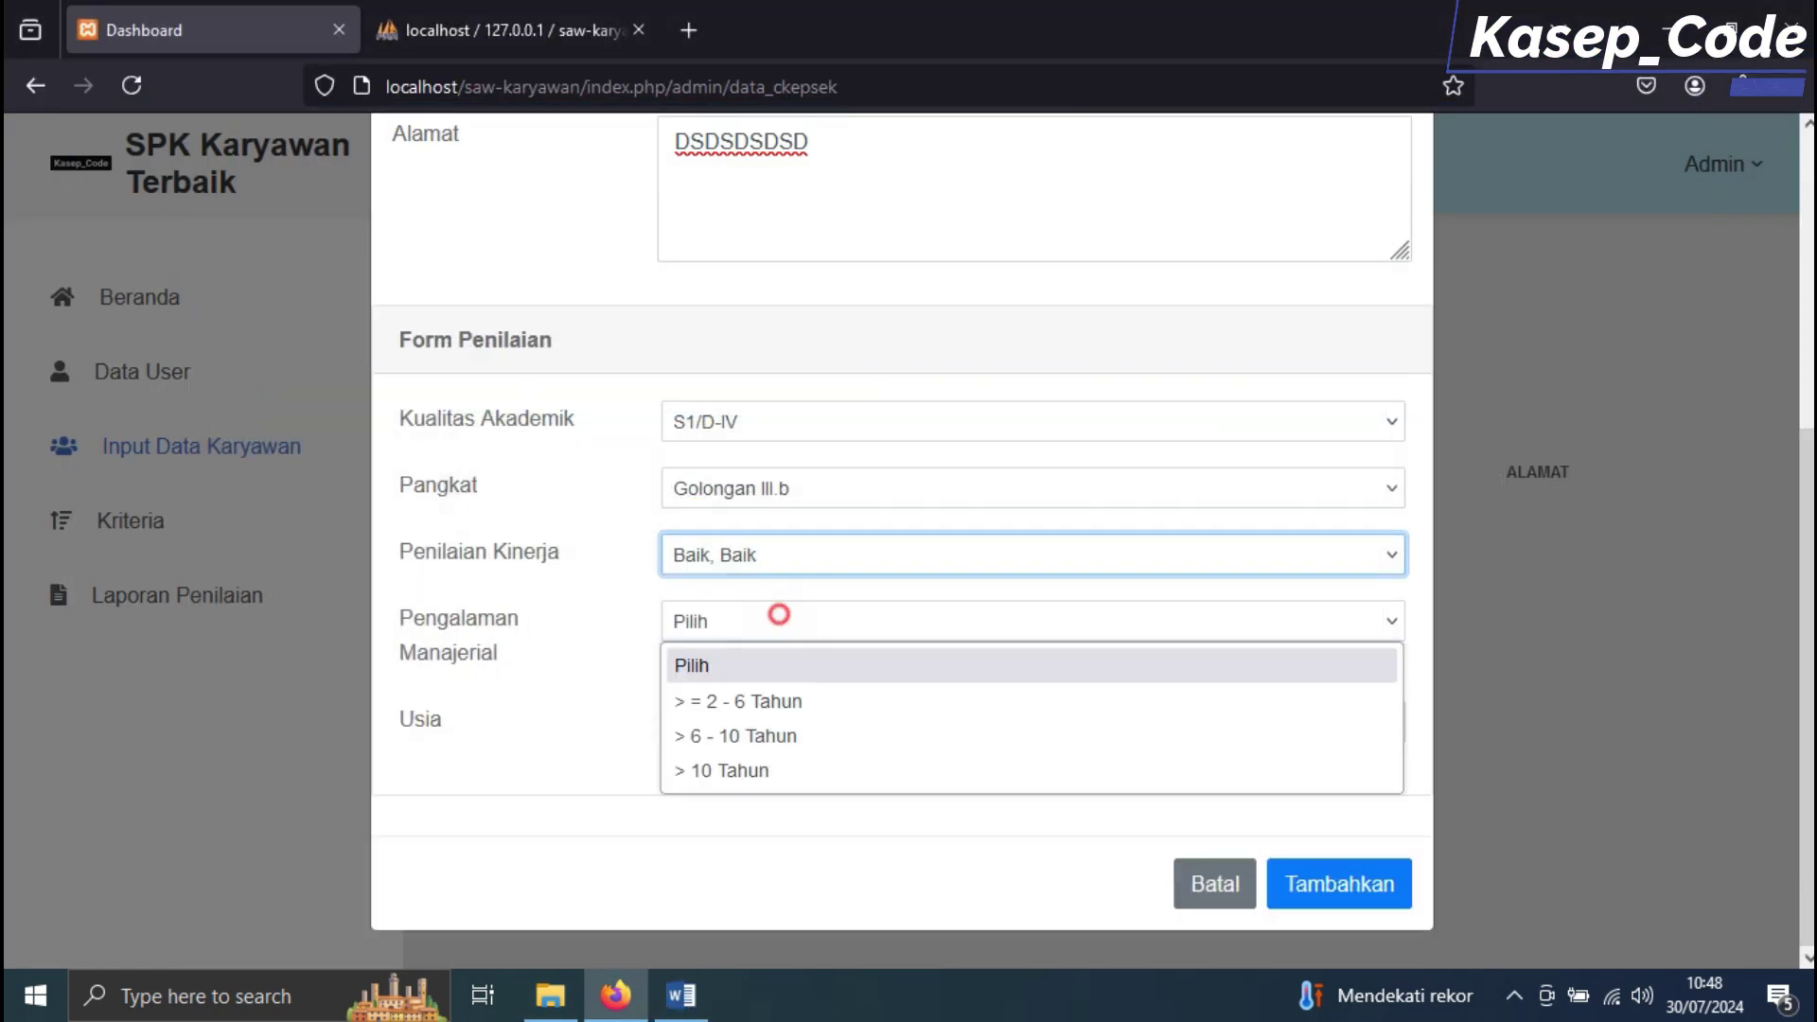
pyautogui.click(764, 701)
pyautogui.click(757, 722)
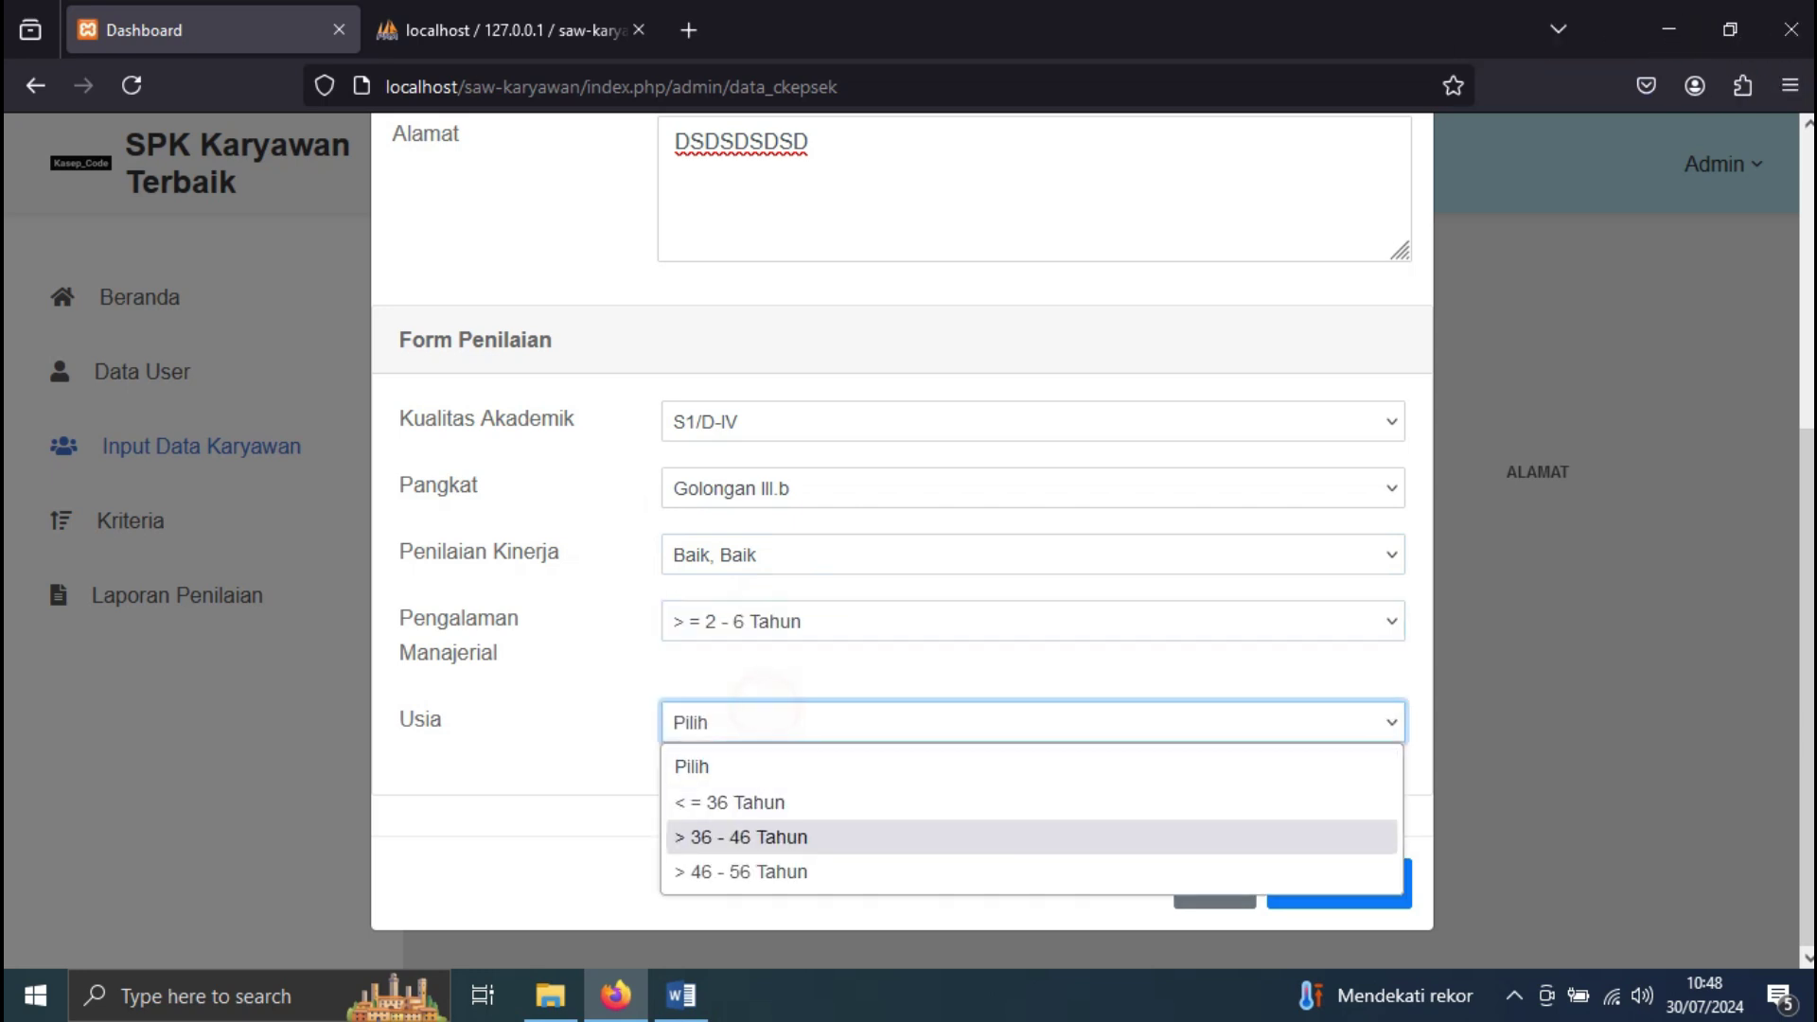
pyautogui.click(780, 805)
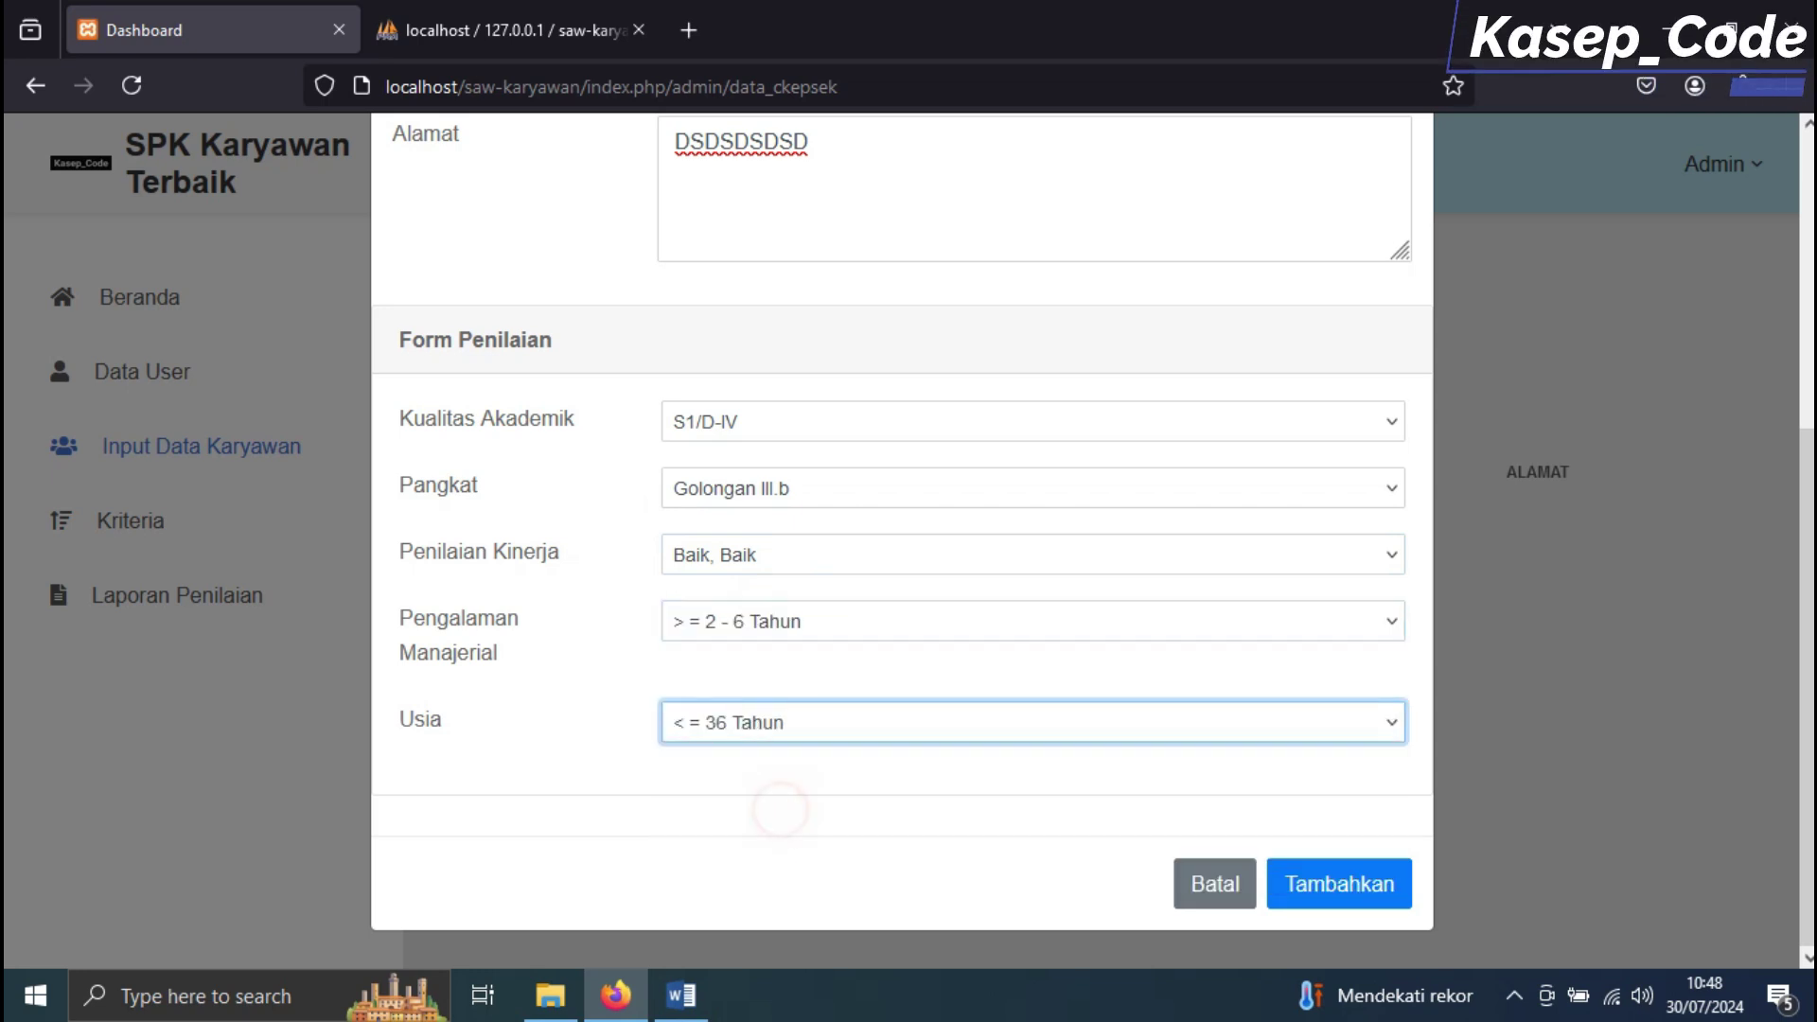
pyautogui.click(680, 994)
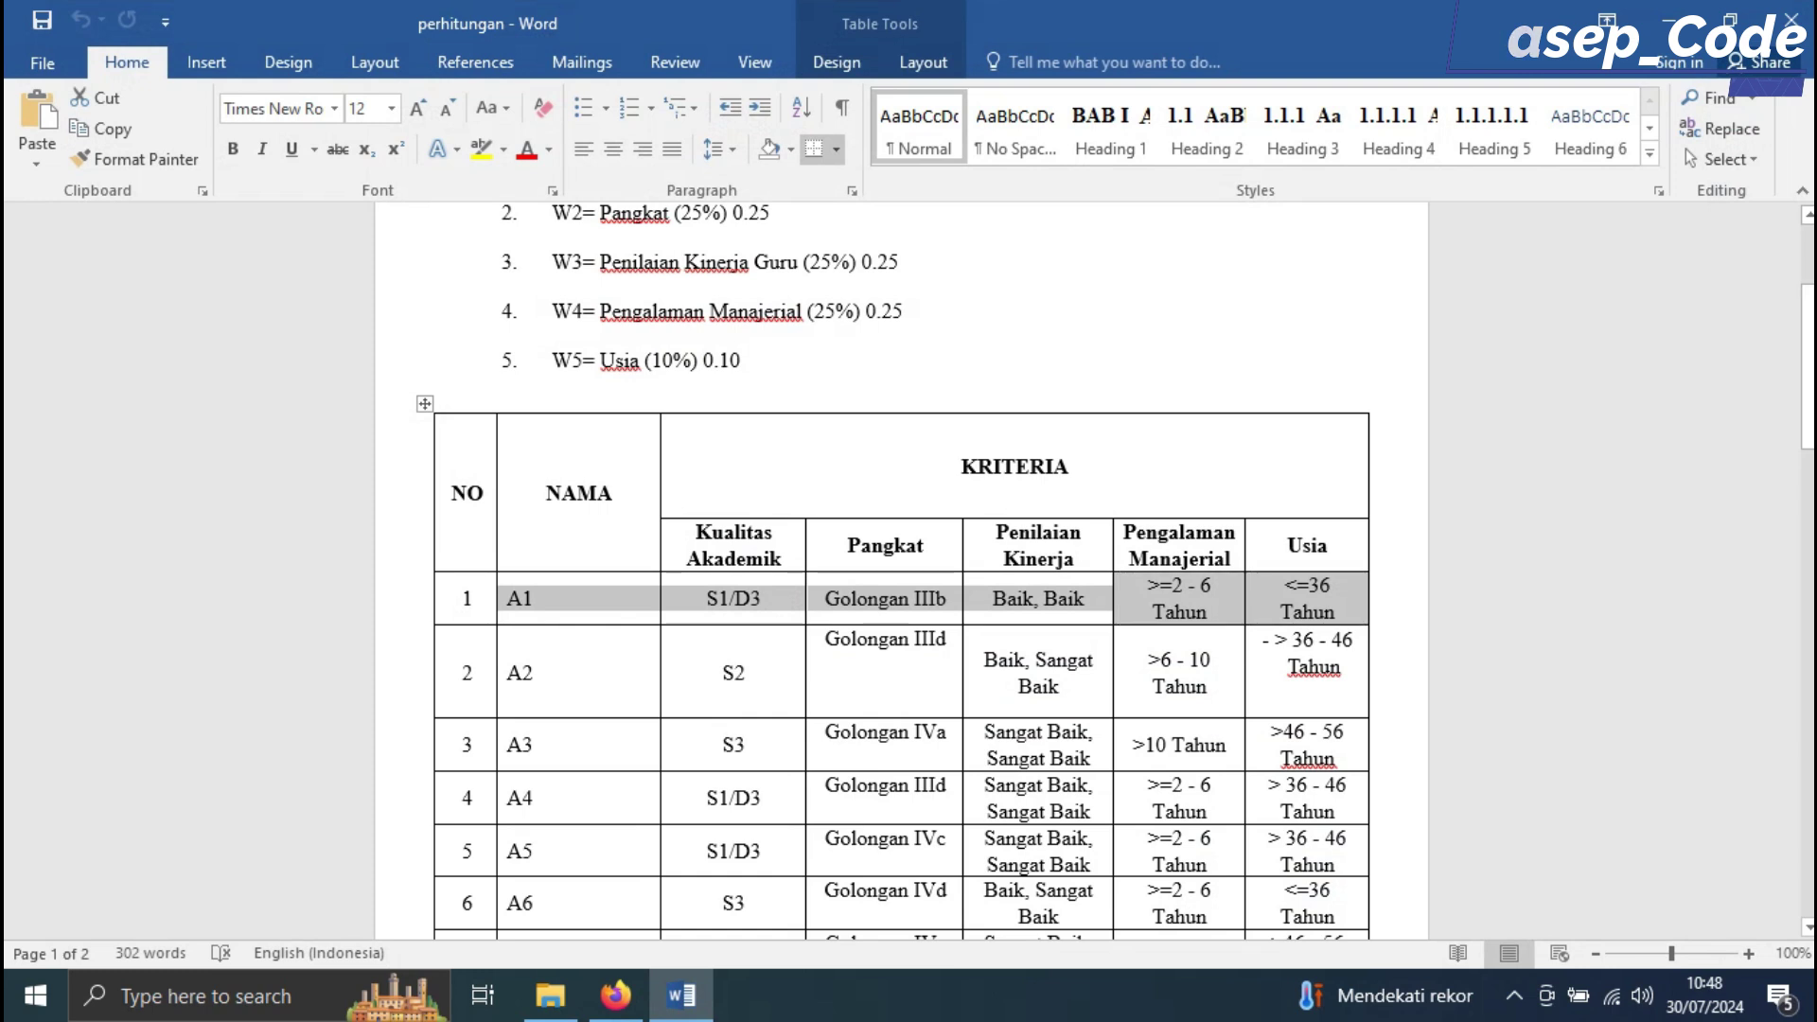
pyautogui.scroll(-3, 899, 568)
pyautogui.hotkey('alt', 'Tab')
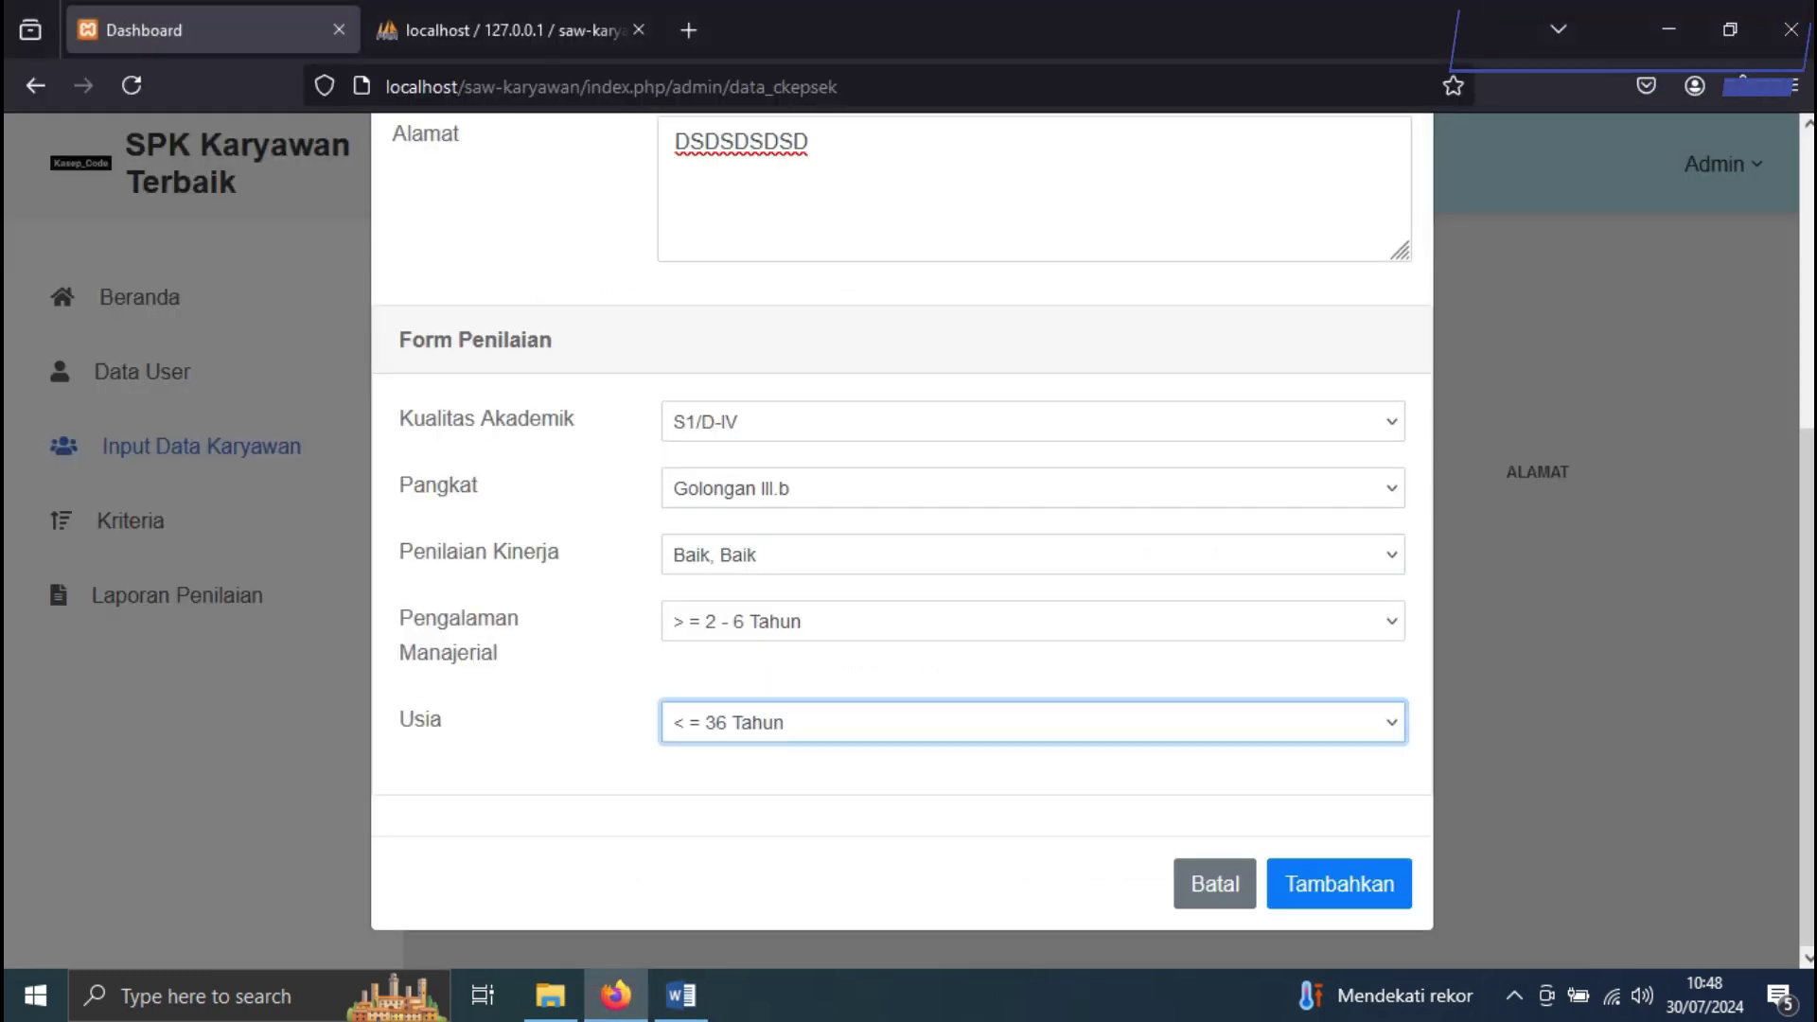
pyautogui.press('Return')
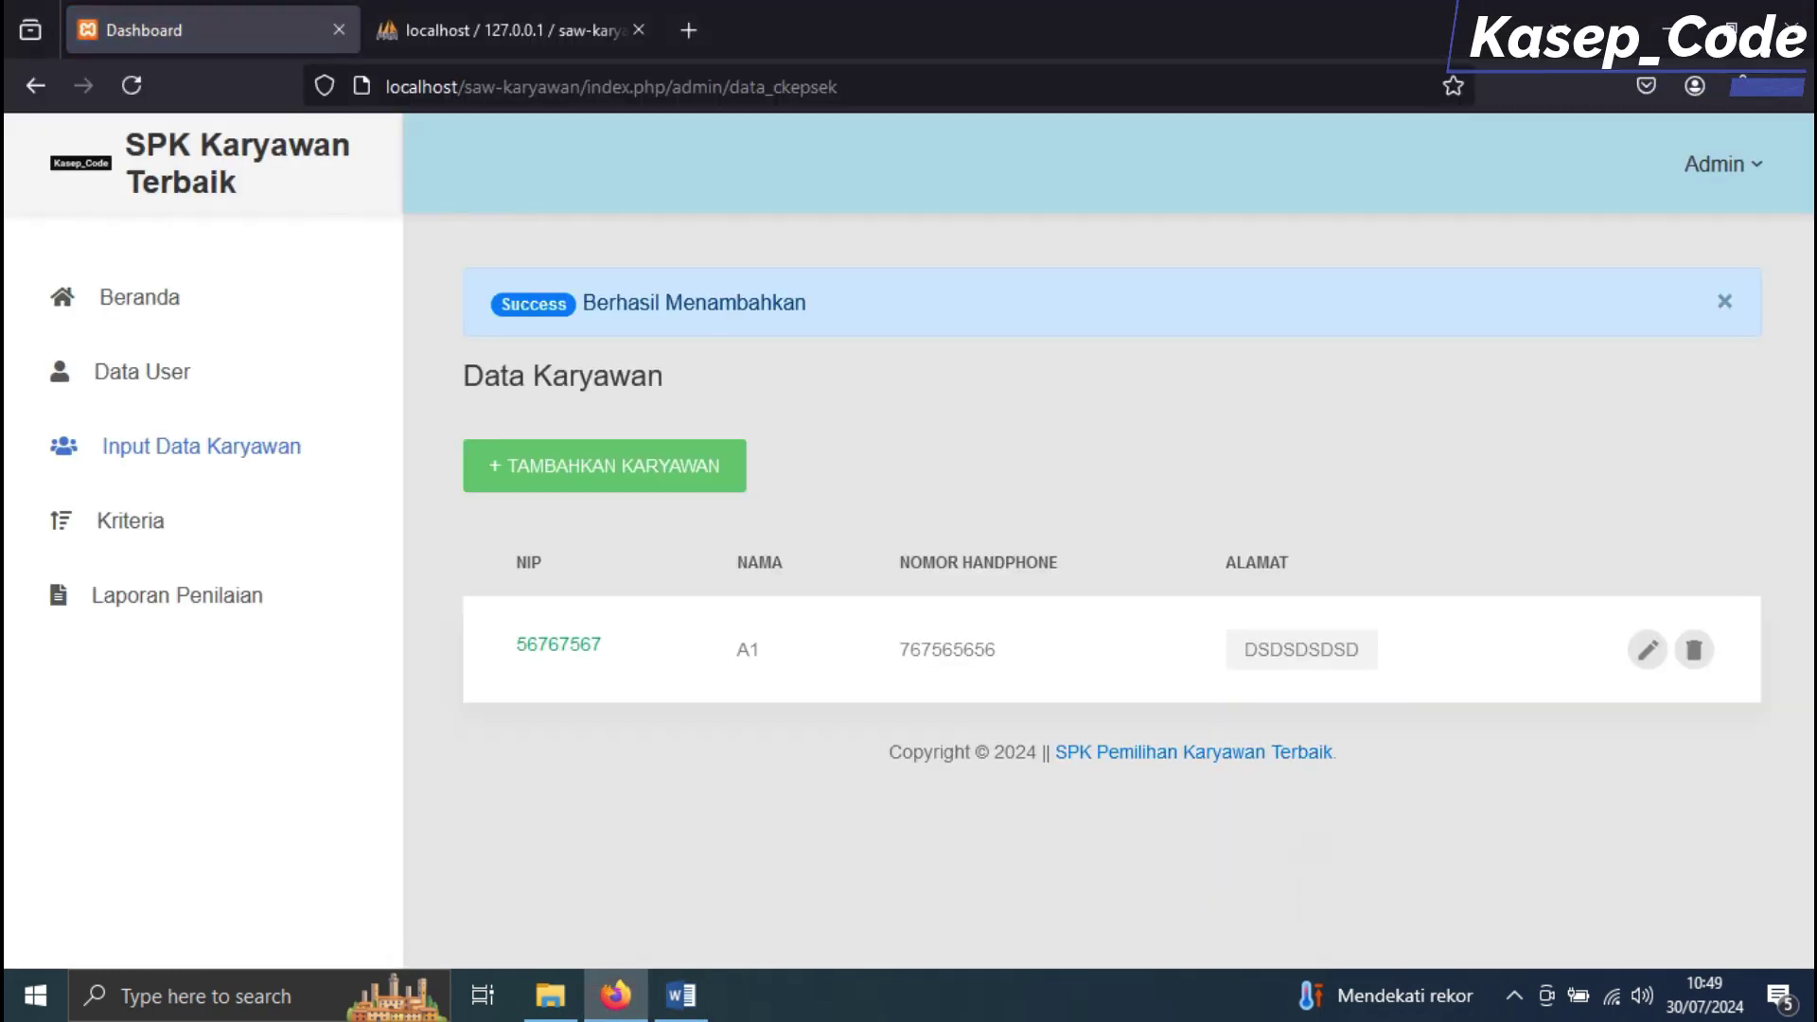
# Read row A2 in Word and fill nip, name A2, phone number and address
pyautogui.hotkey('alt', 'Tab')
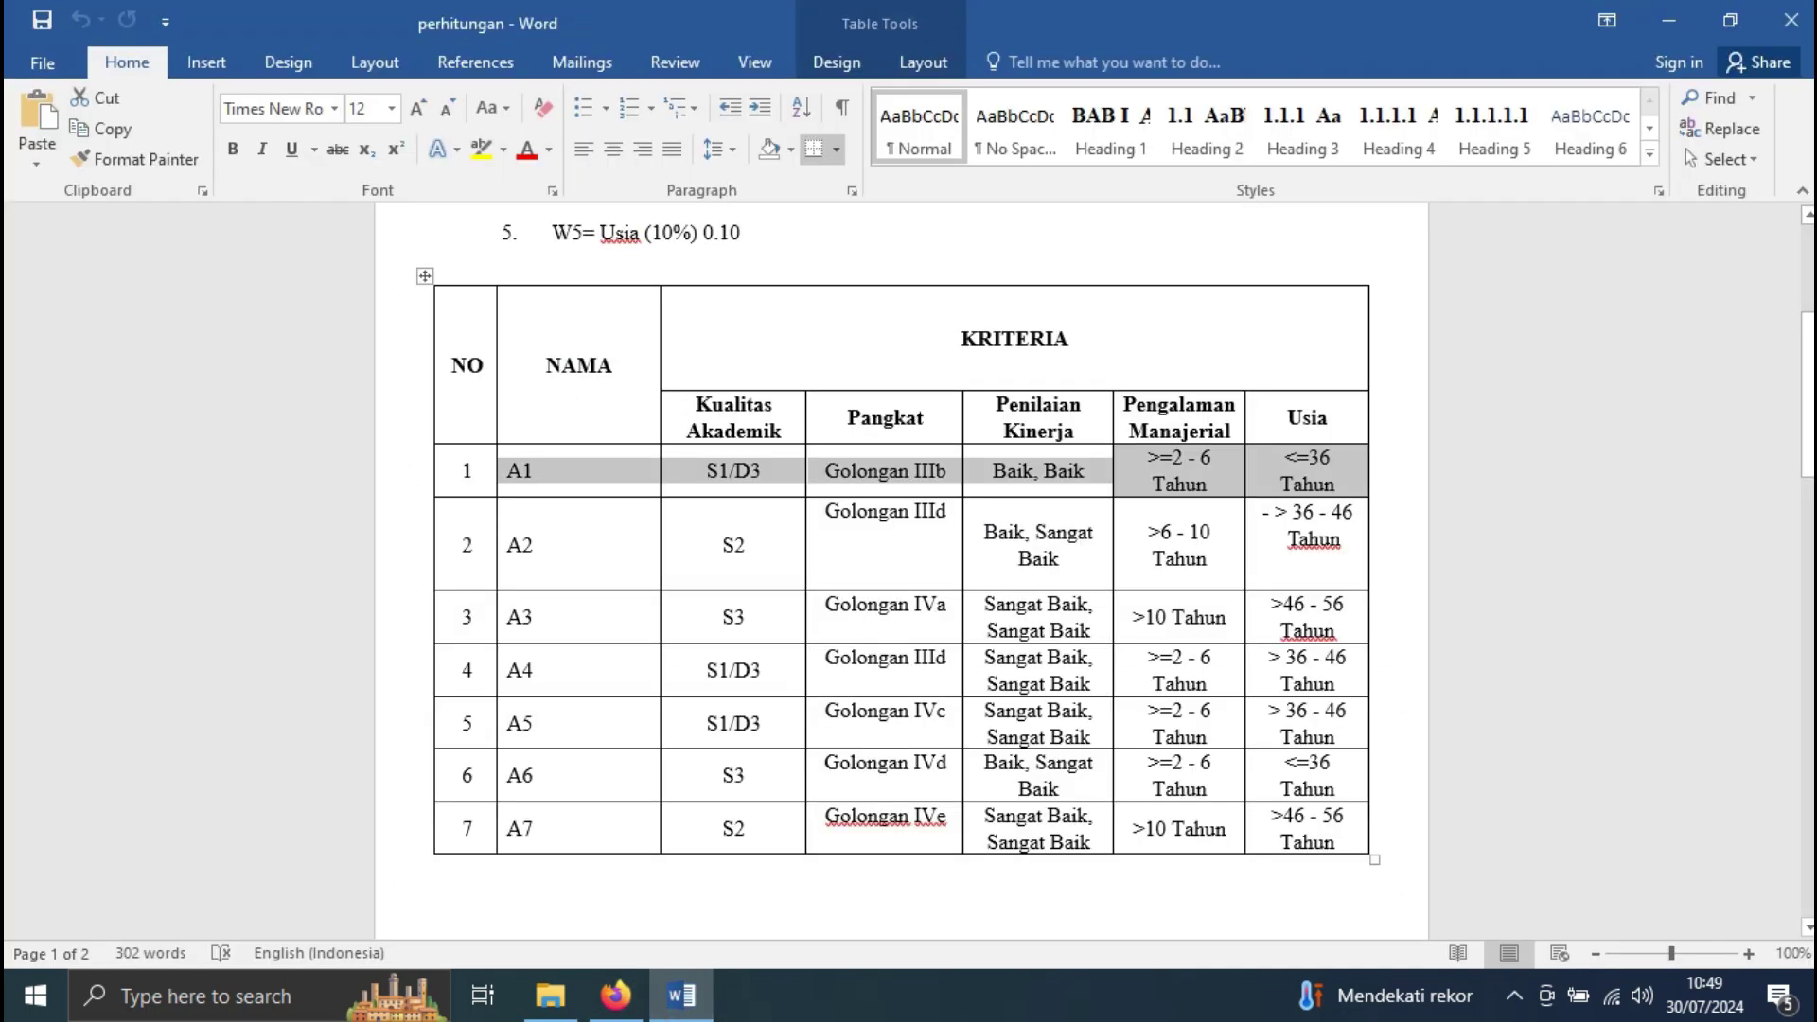
pyautogui.moveTo(511, 551); pyautogui.dragTo(1377, 549)
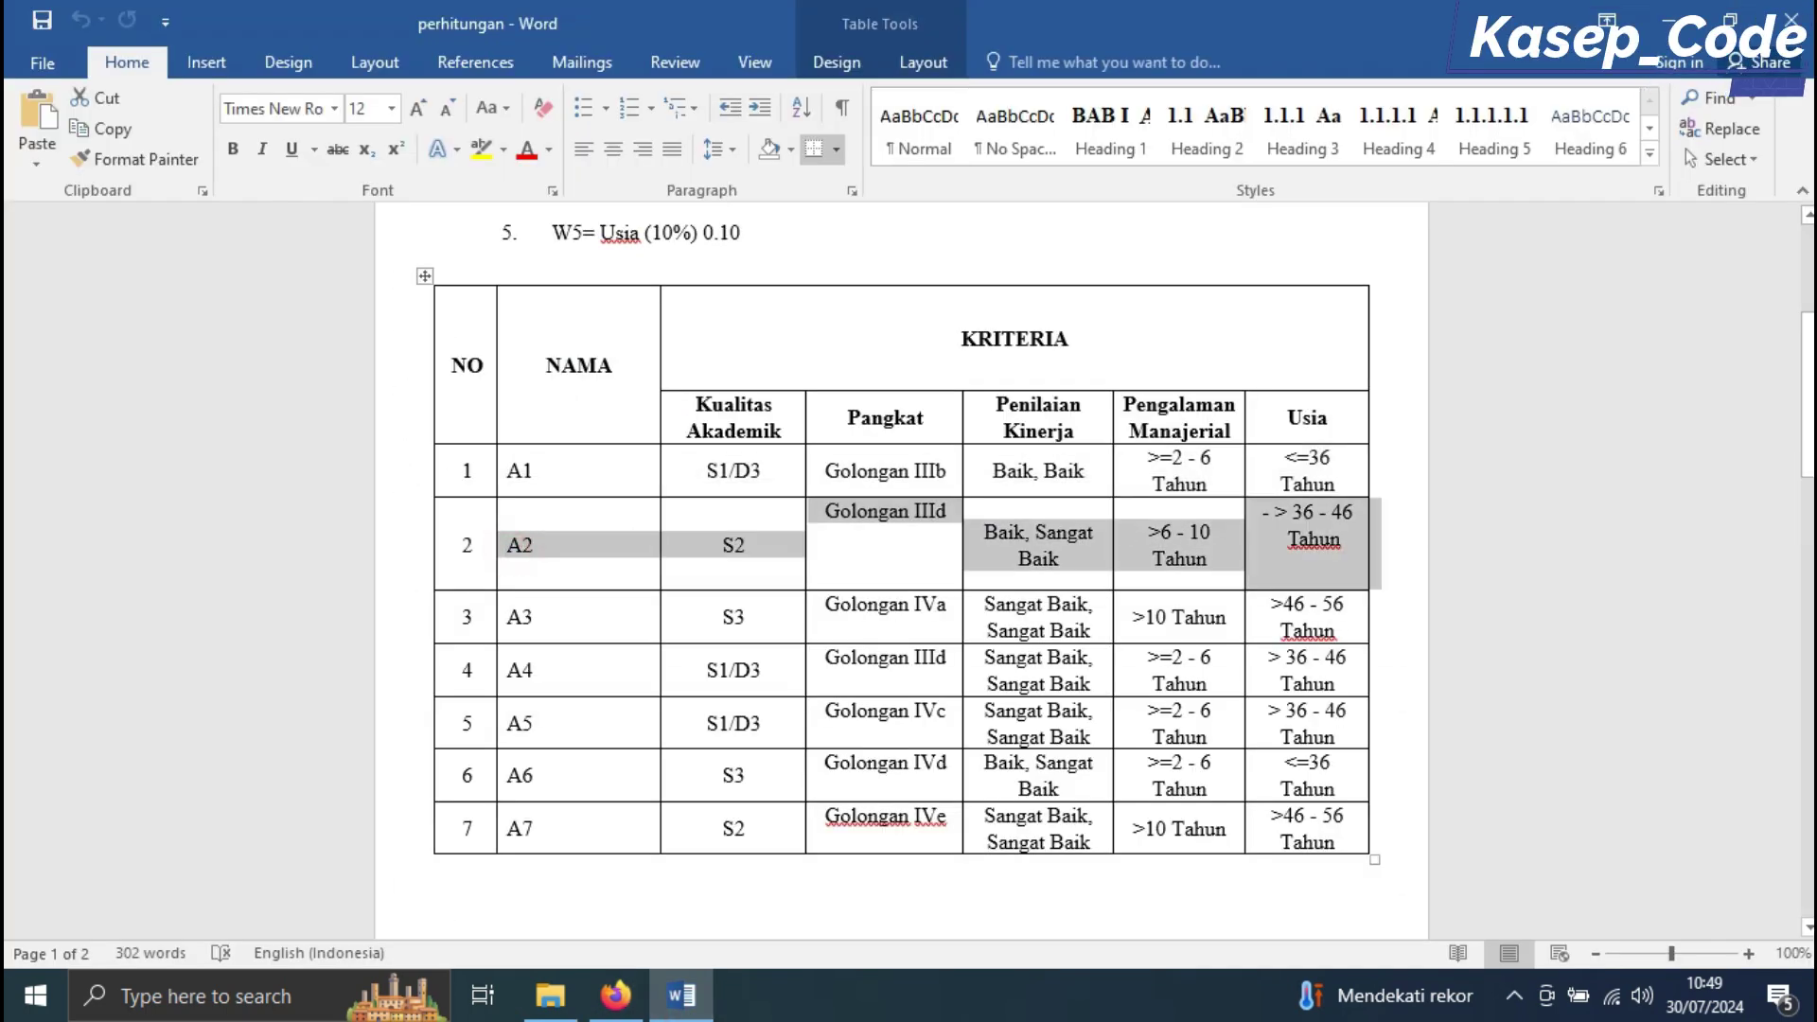
pyautogui.click(615, 995)
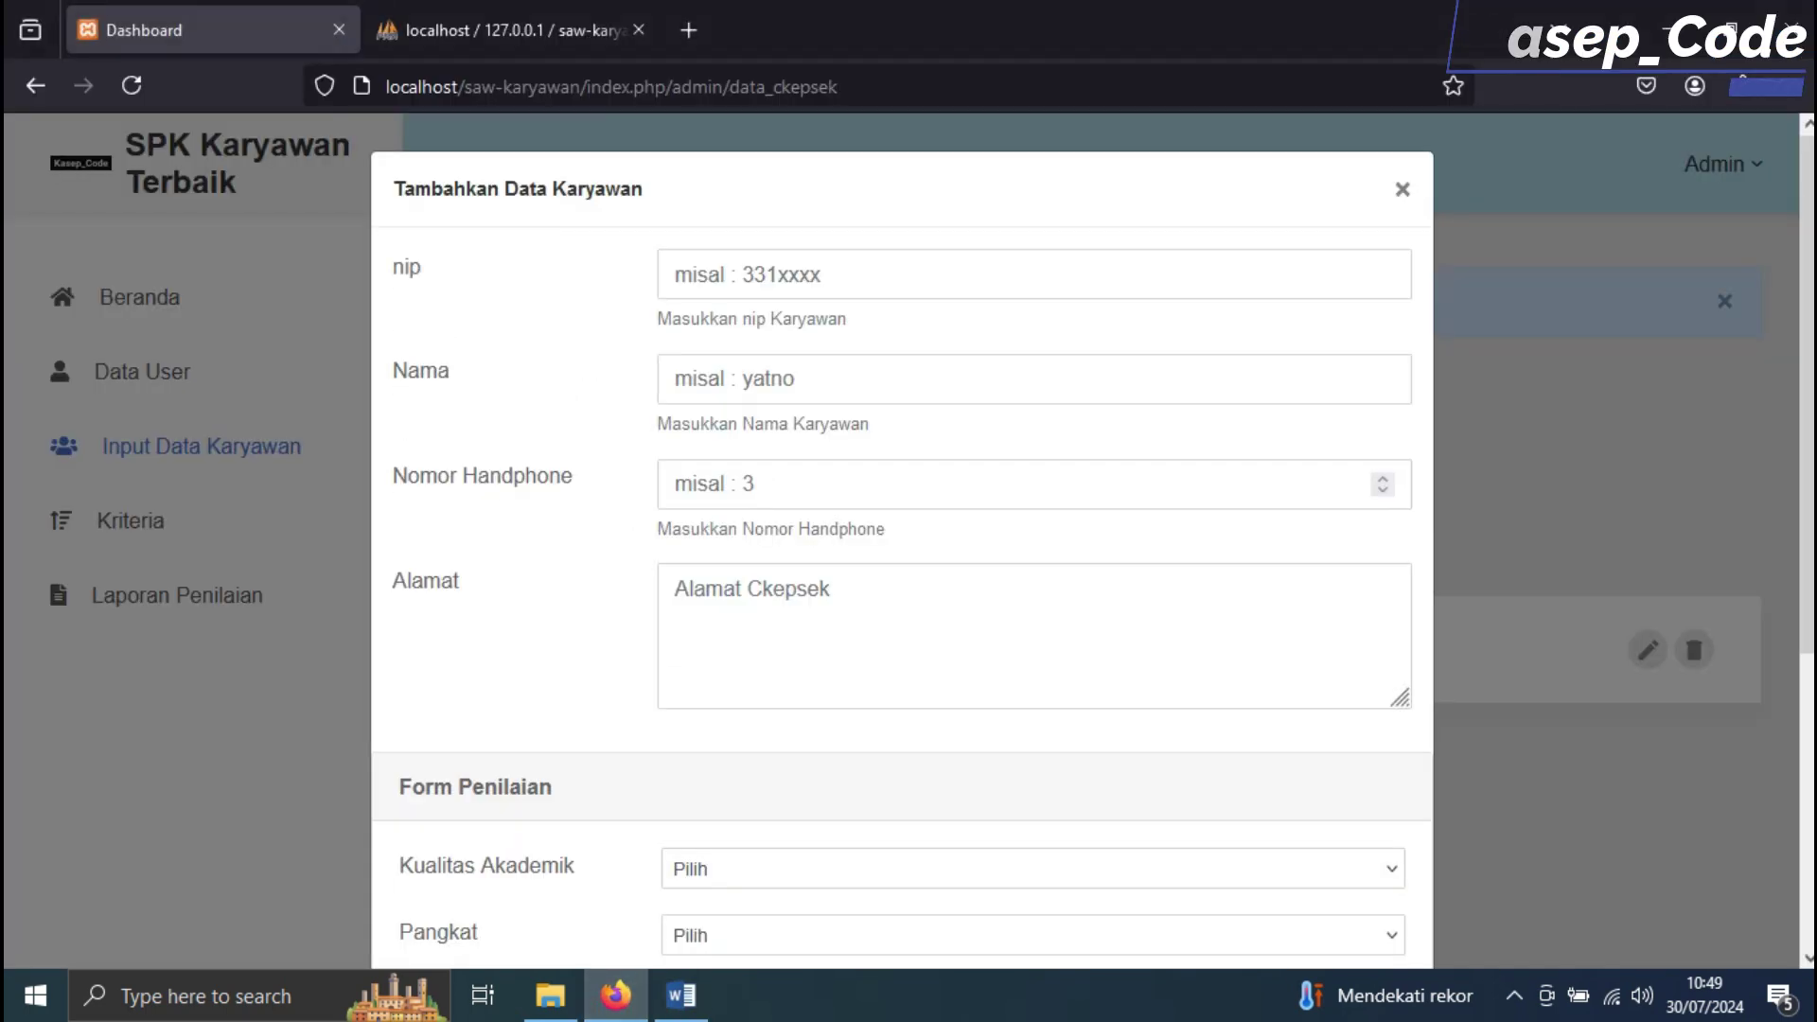
pyautogui.click(1034, 274)
pyautogui.write('6756767')
pyautogui.click(811, 394)
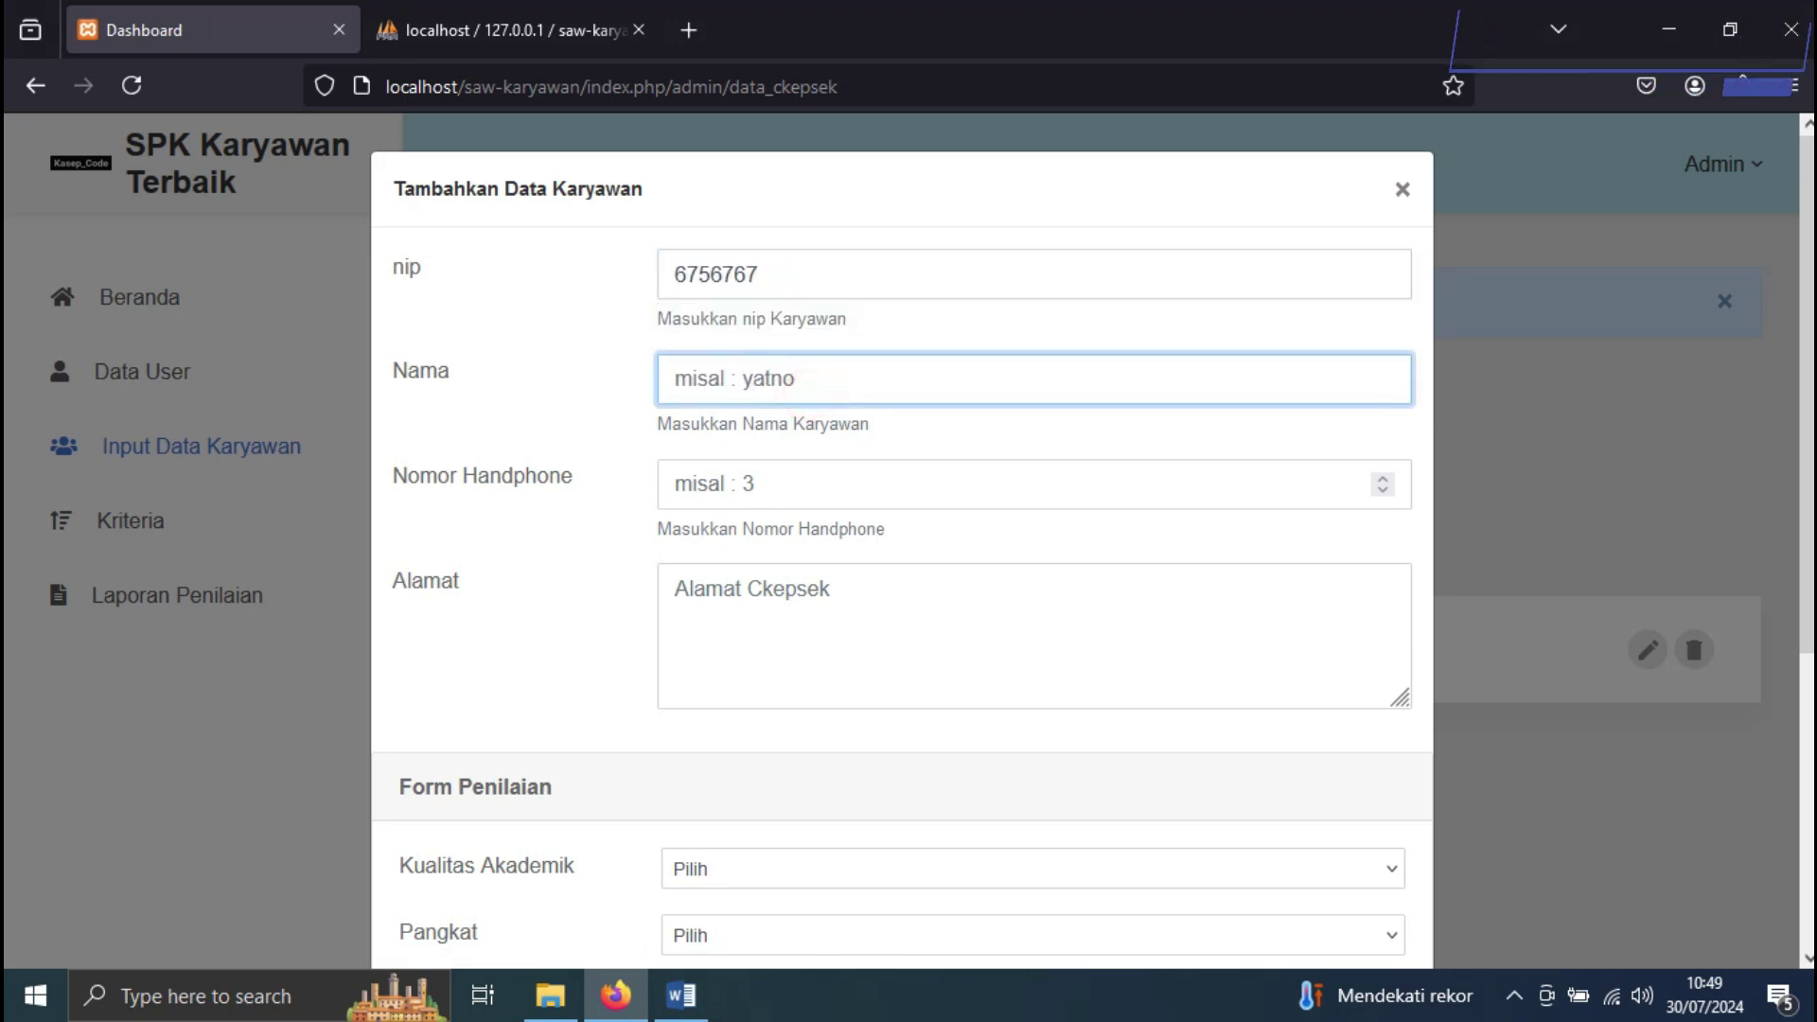
pyautogui.write('A2')
pyautogui.click(747, 487)
pyautogui.write('6756767')
pyautogui.click(772, 621)
pyautogui.write('FGFDGFDGFG')
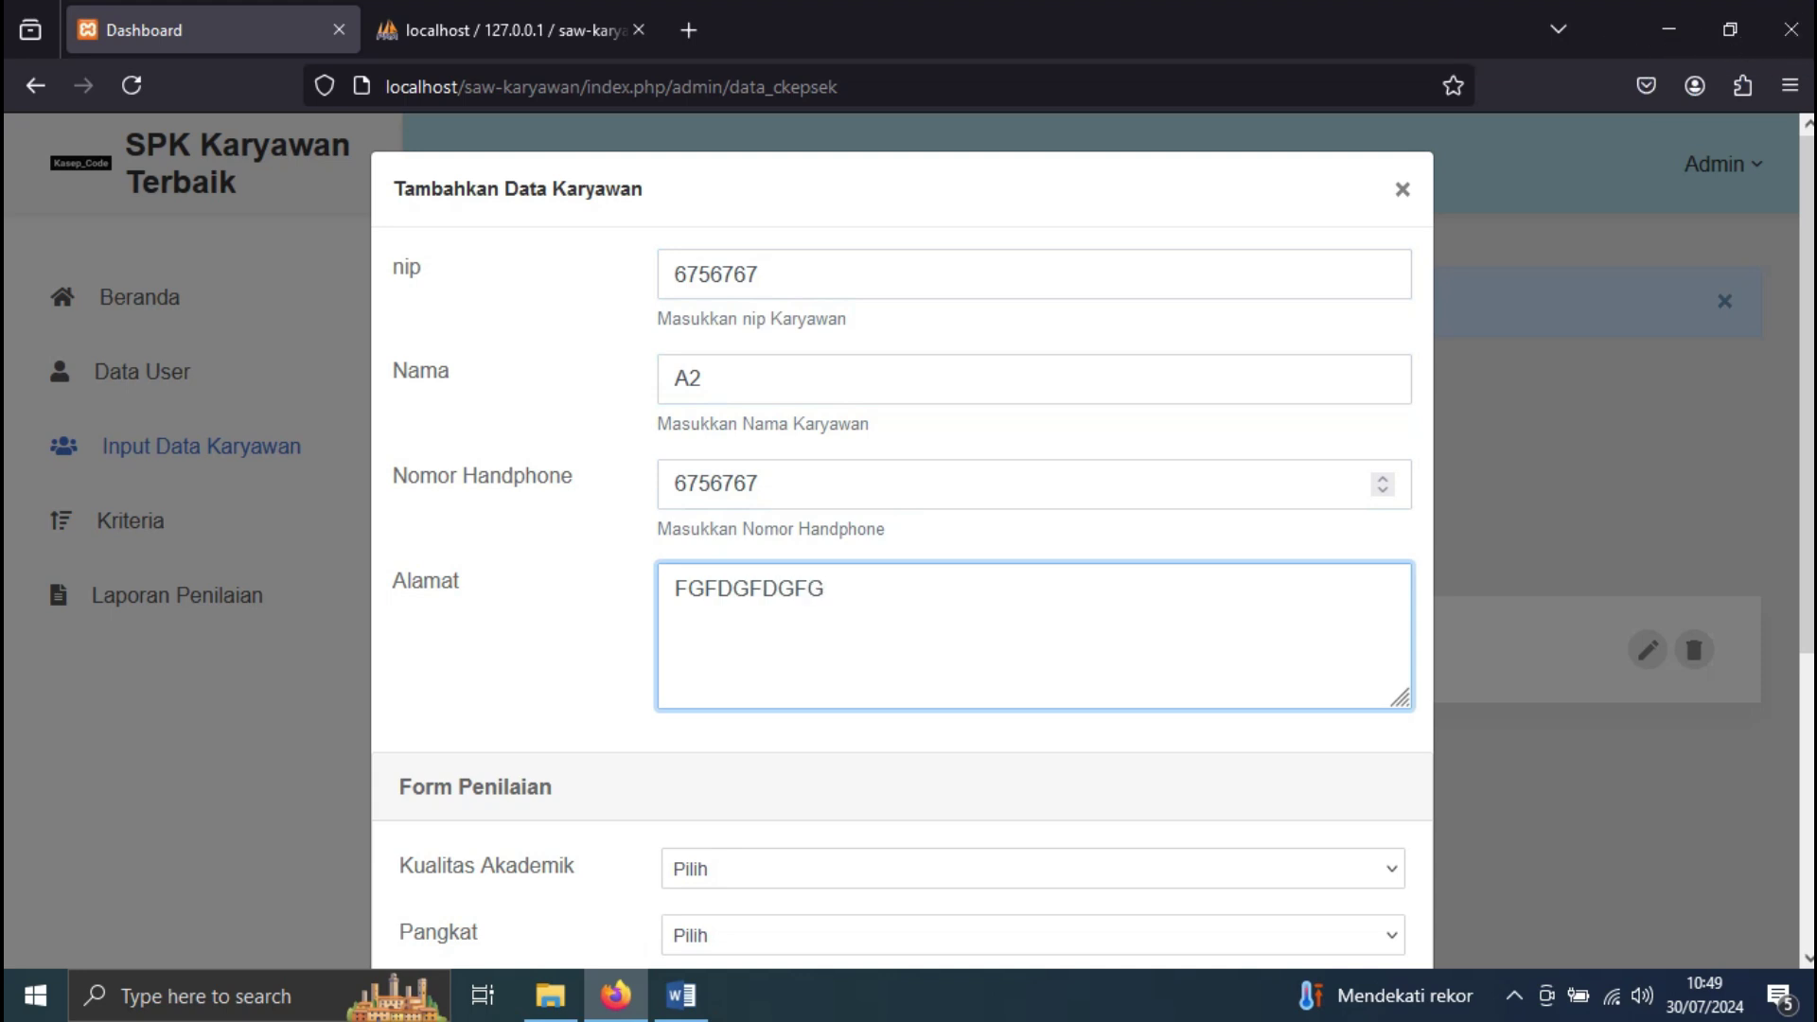
pyautogui.scroll(-3, 902, 540)
# Set Kualitas Akademik to S2, Pangkat Golongan III.d and Penilaian Kinerja Baik, Sangat Baik
pyautogui.click(727, 594)
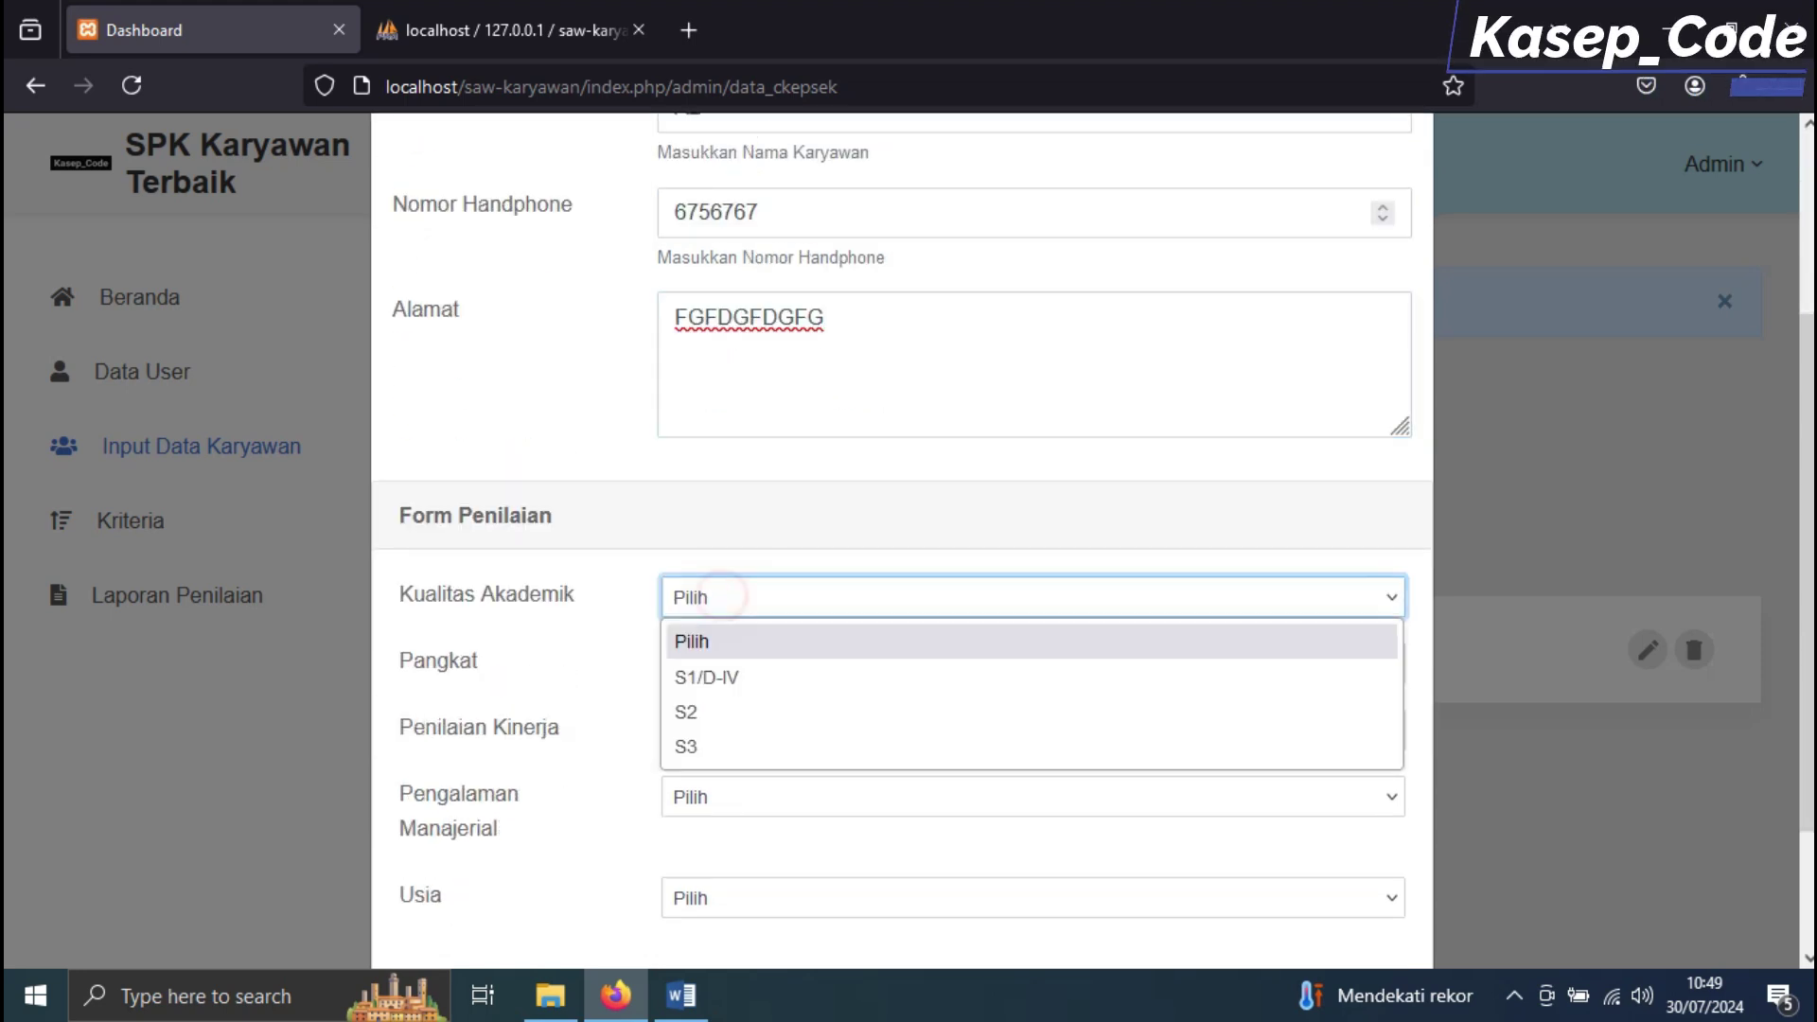
pyautogui.click(714, 708)
pyautogui.click(681, 995)
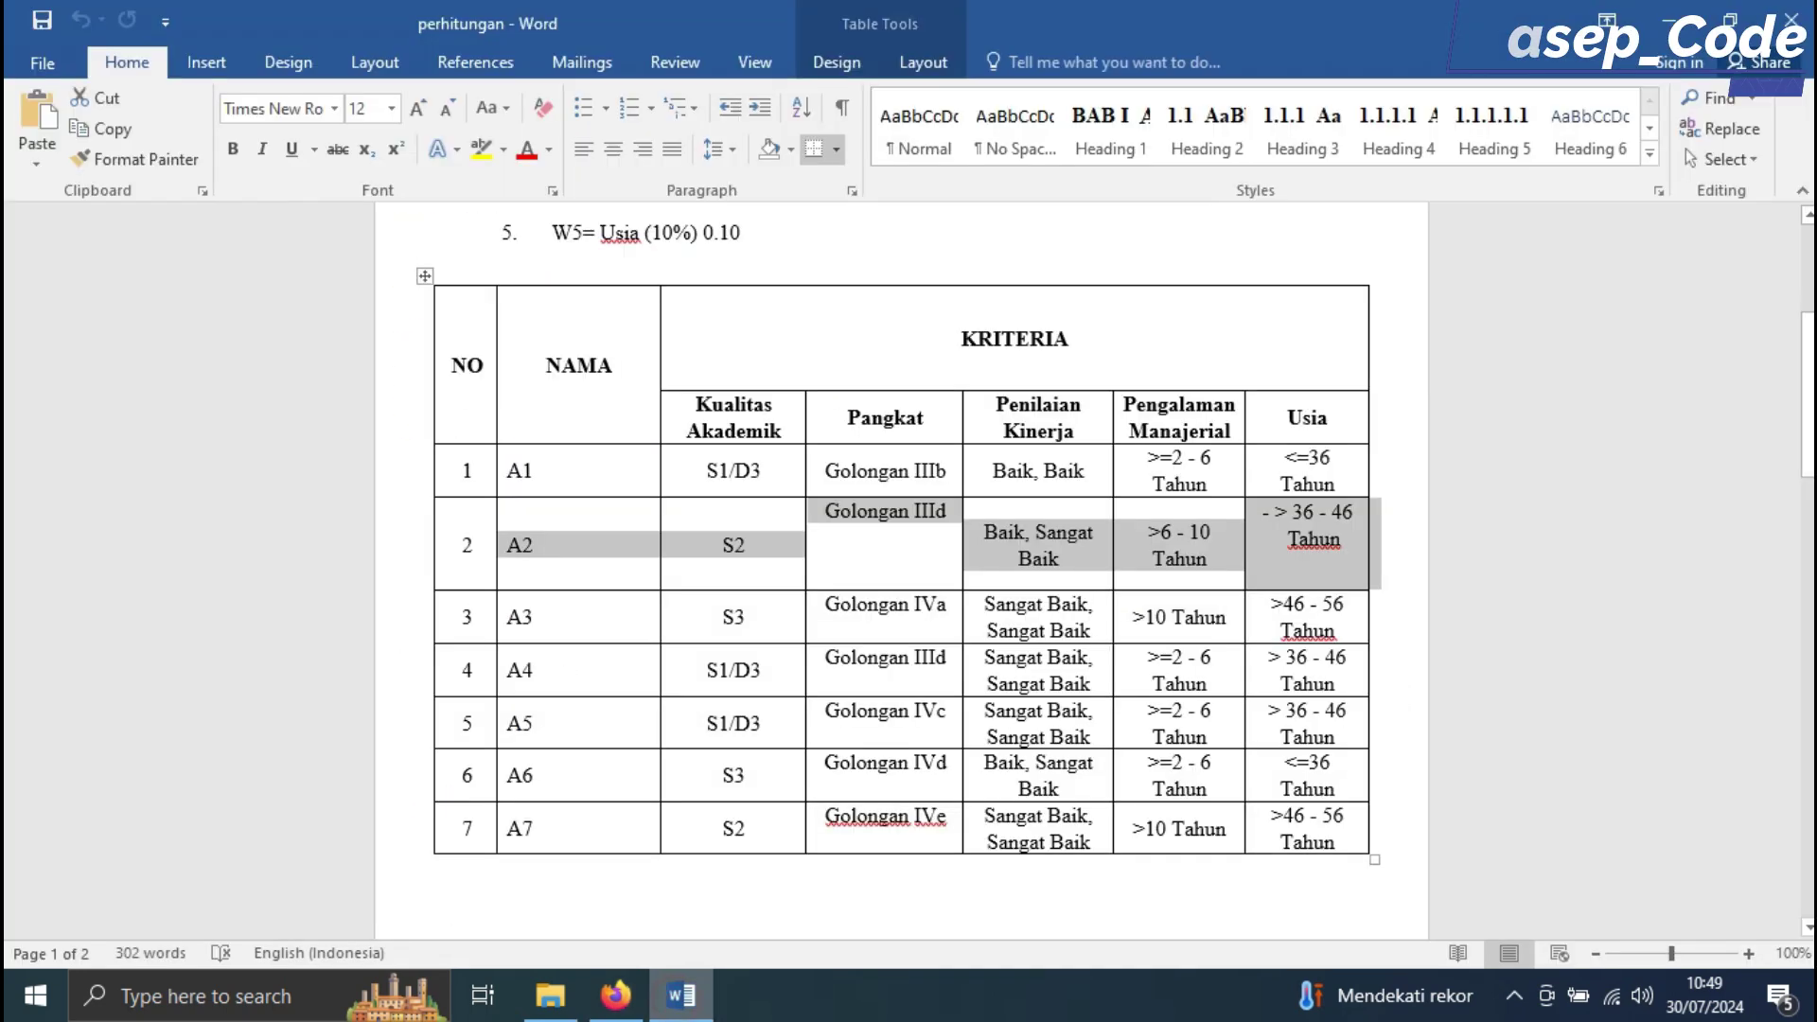
pyautogui.click(615, 995)
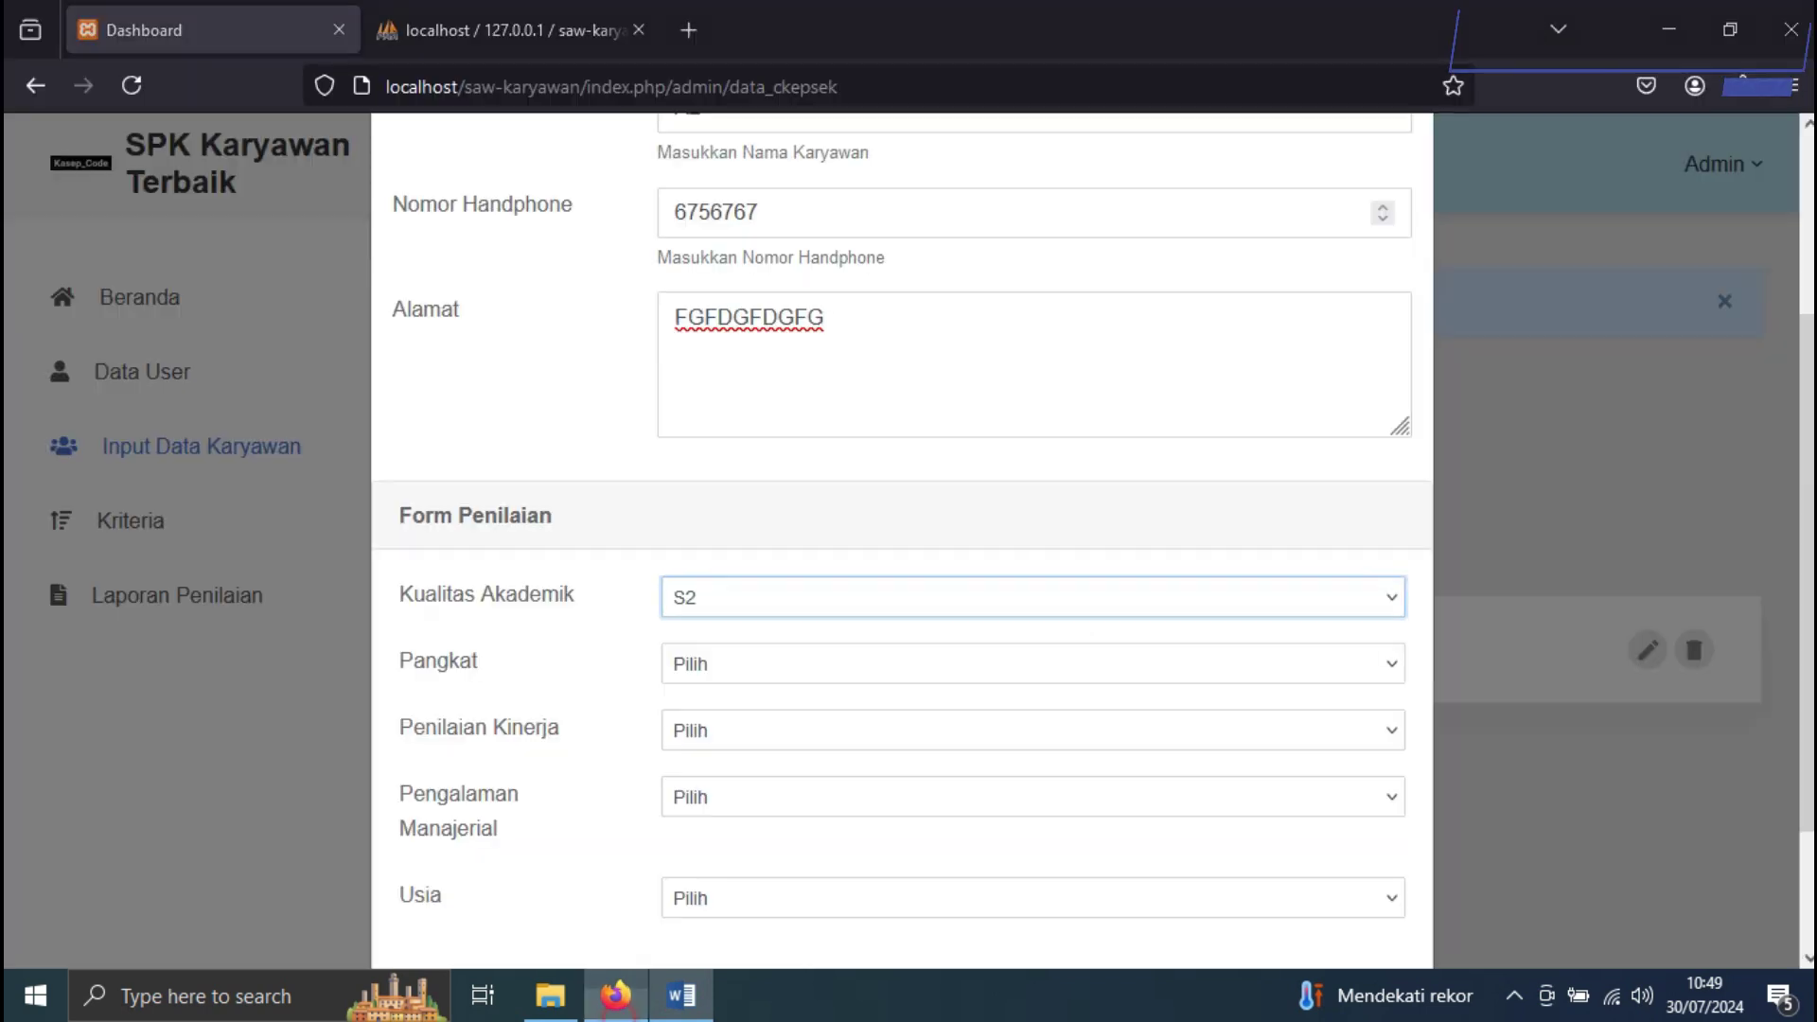
pyautogui.click(729, 664)
pyautogui.click(777, 779)
pyautogui.click(750, 730)
pyautogui.click(772, 841)
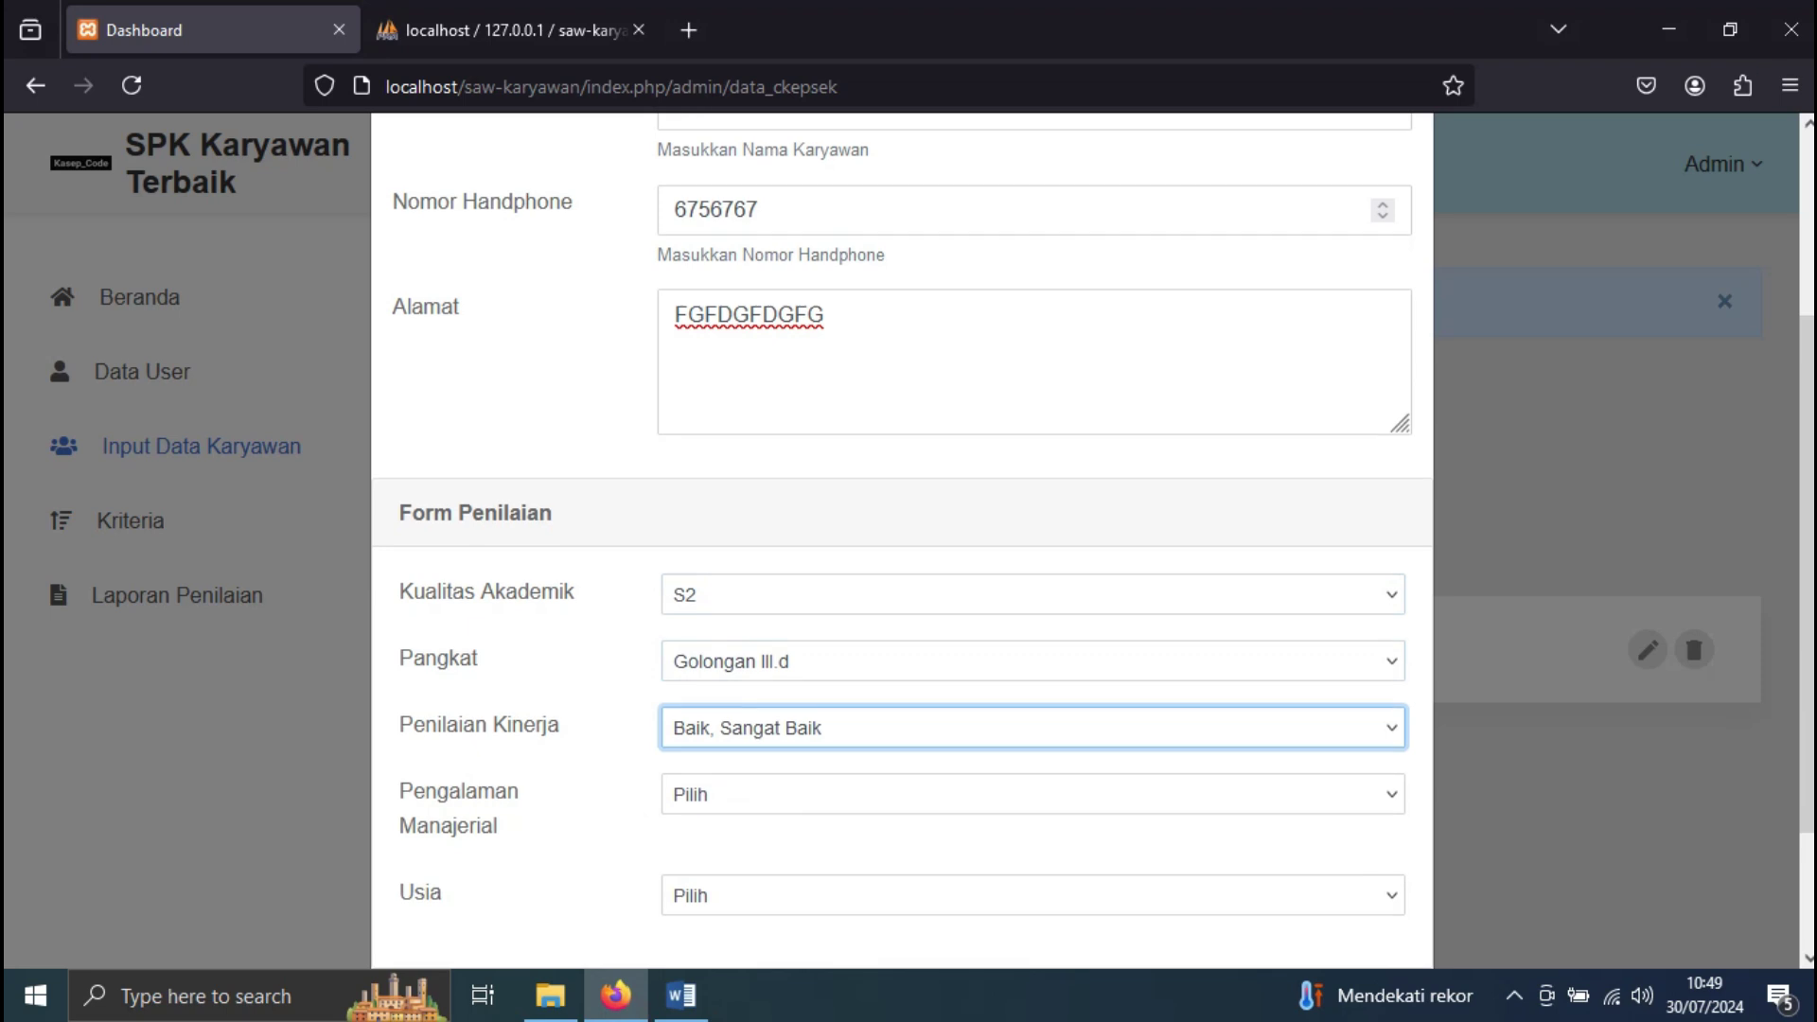
pyautogui.scroll(-2, 771, 838)
# Set Pengalaman Manajerial > 6 - 10 Tahun and Usia > 36 - 46 Tahun, then save A2
pyautogui.click(681, 995)
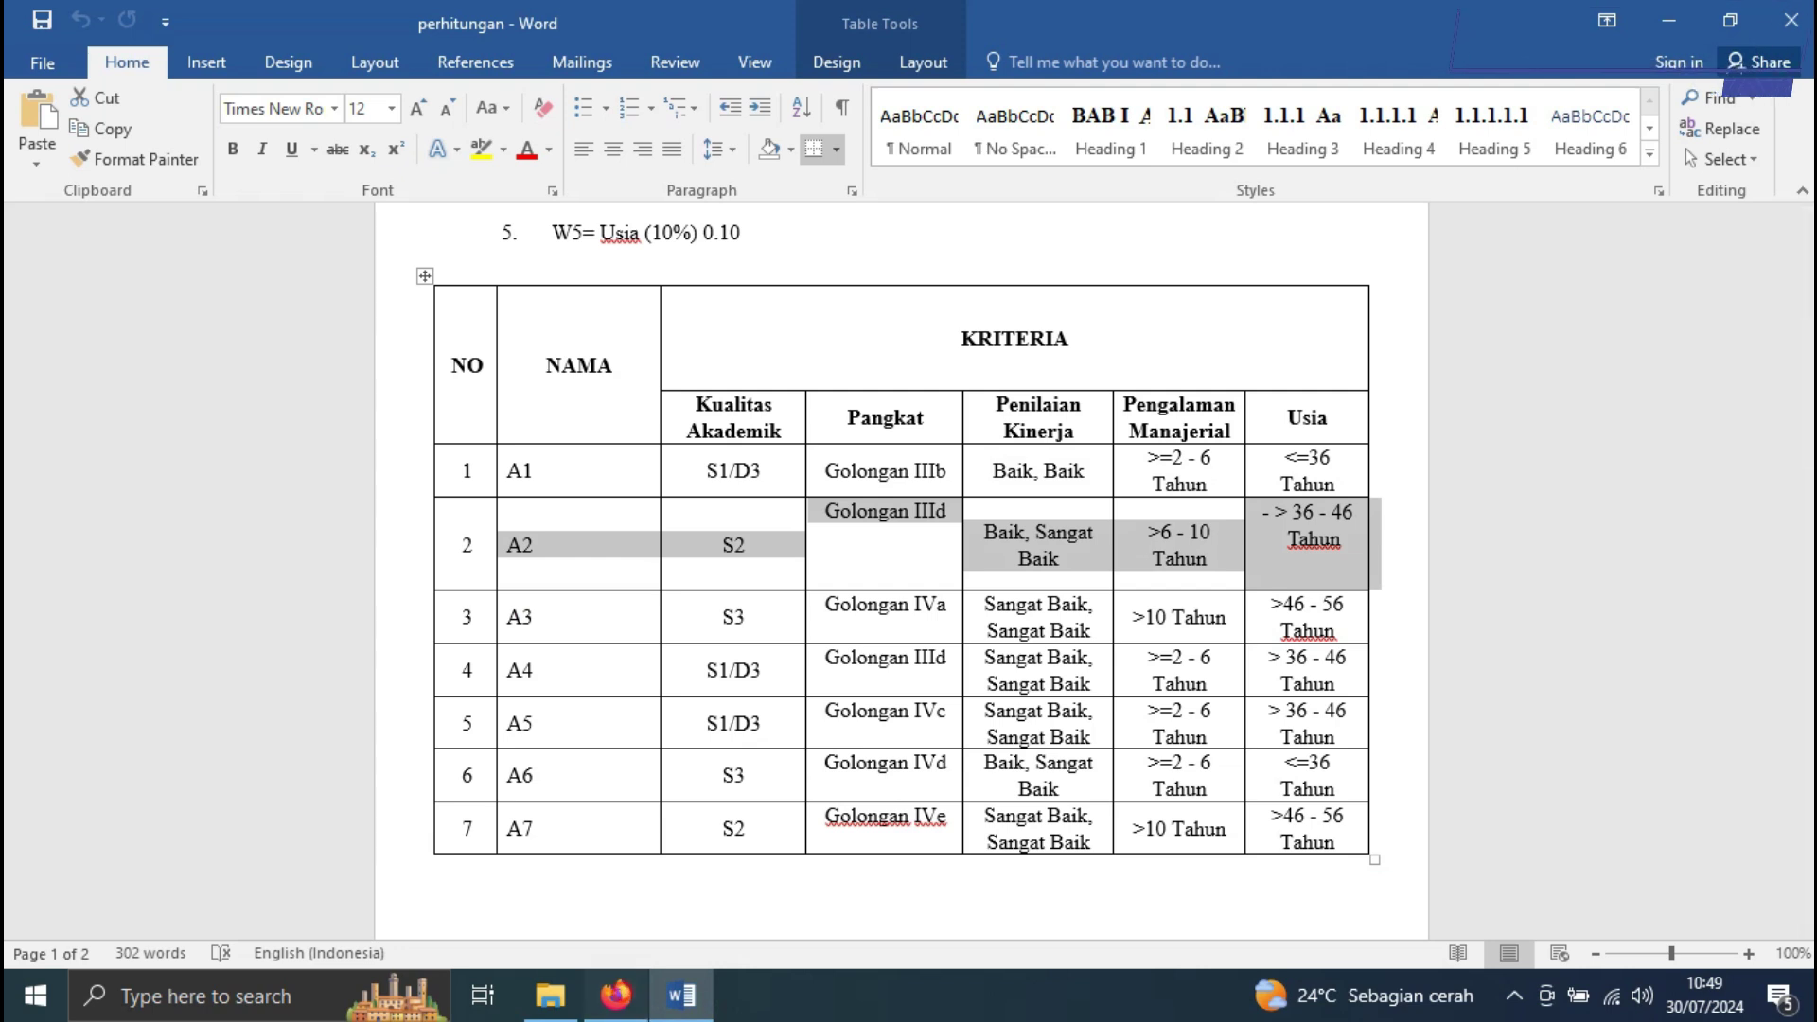
pyautogui.click(615, 994)
pyautogui.click(748, 620)
pyautogui.click(748, 734)
pyautogui.click(747, 728)
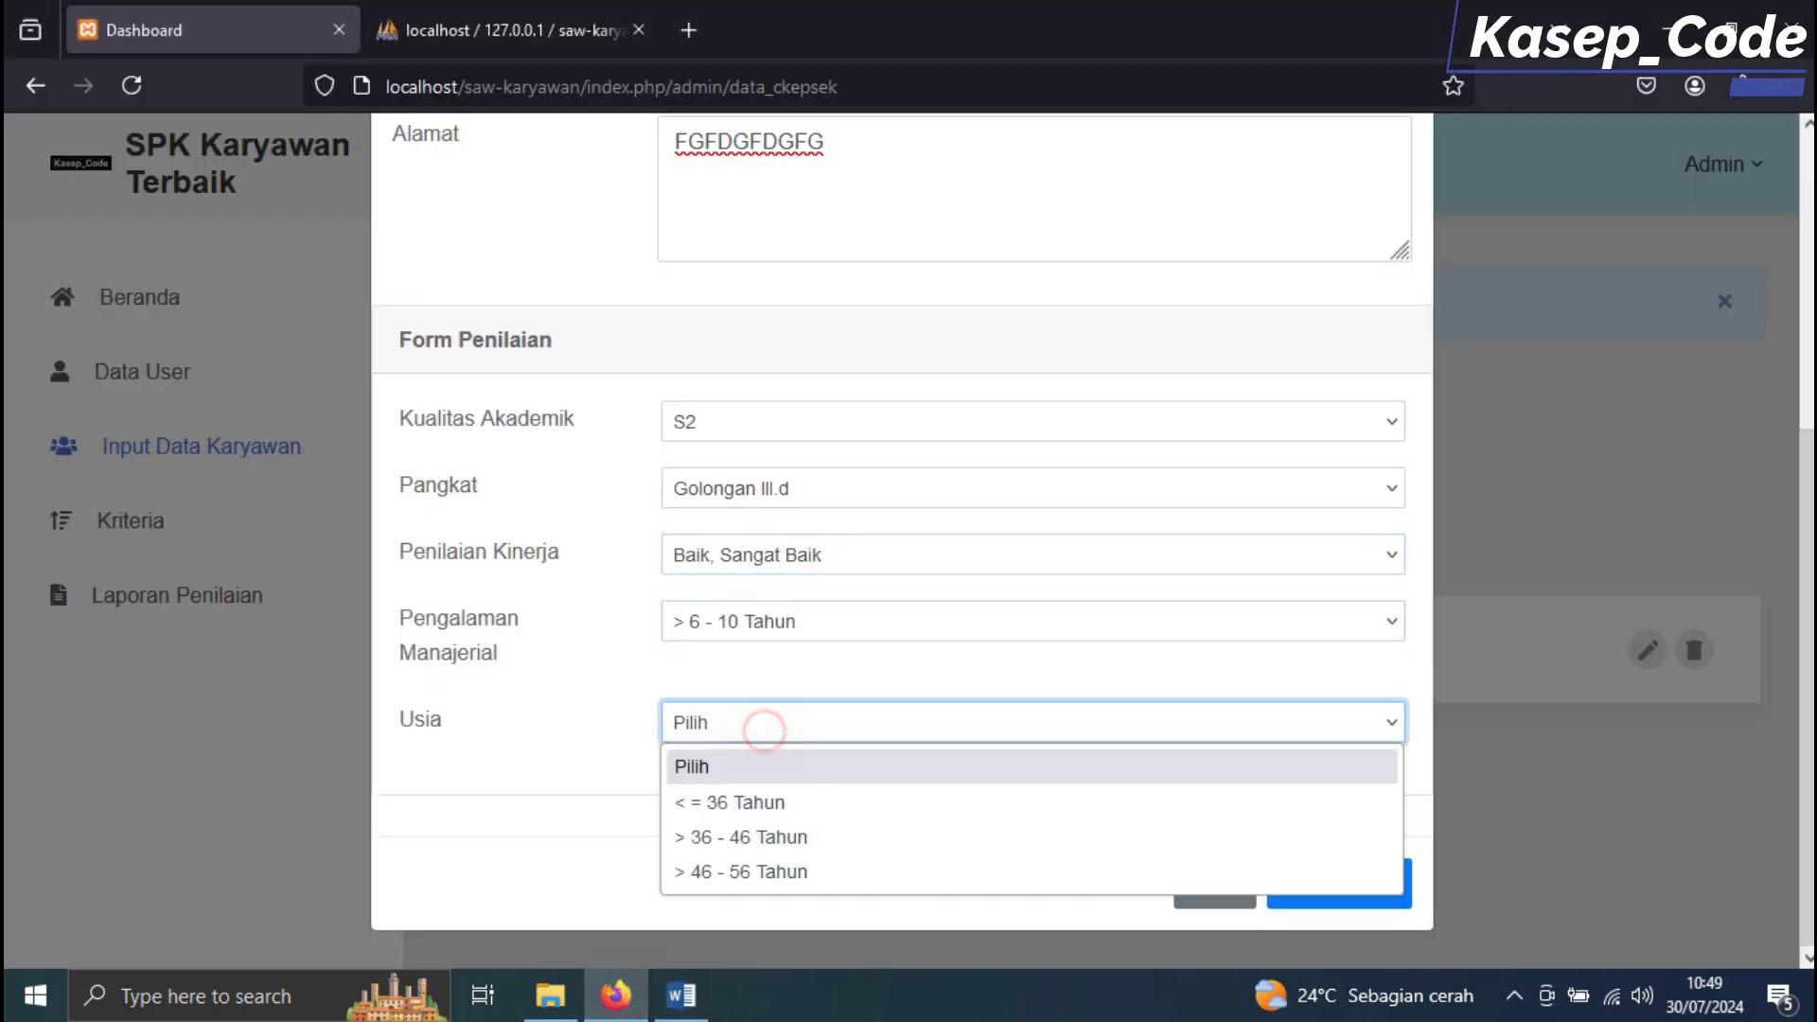
pyautogui.click(770, 837)
pyautogui.click(1342, 875)
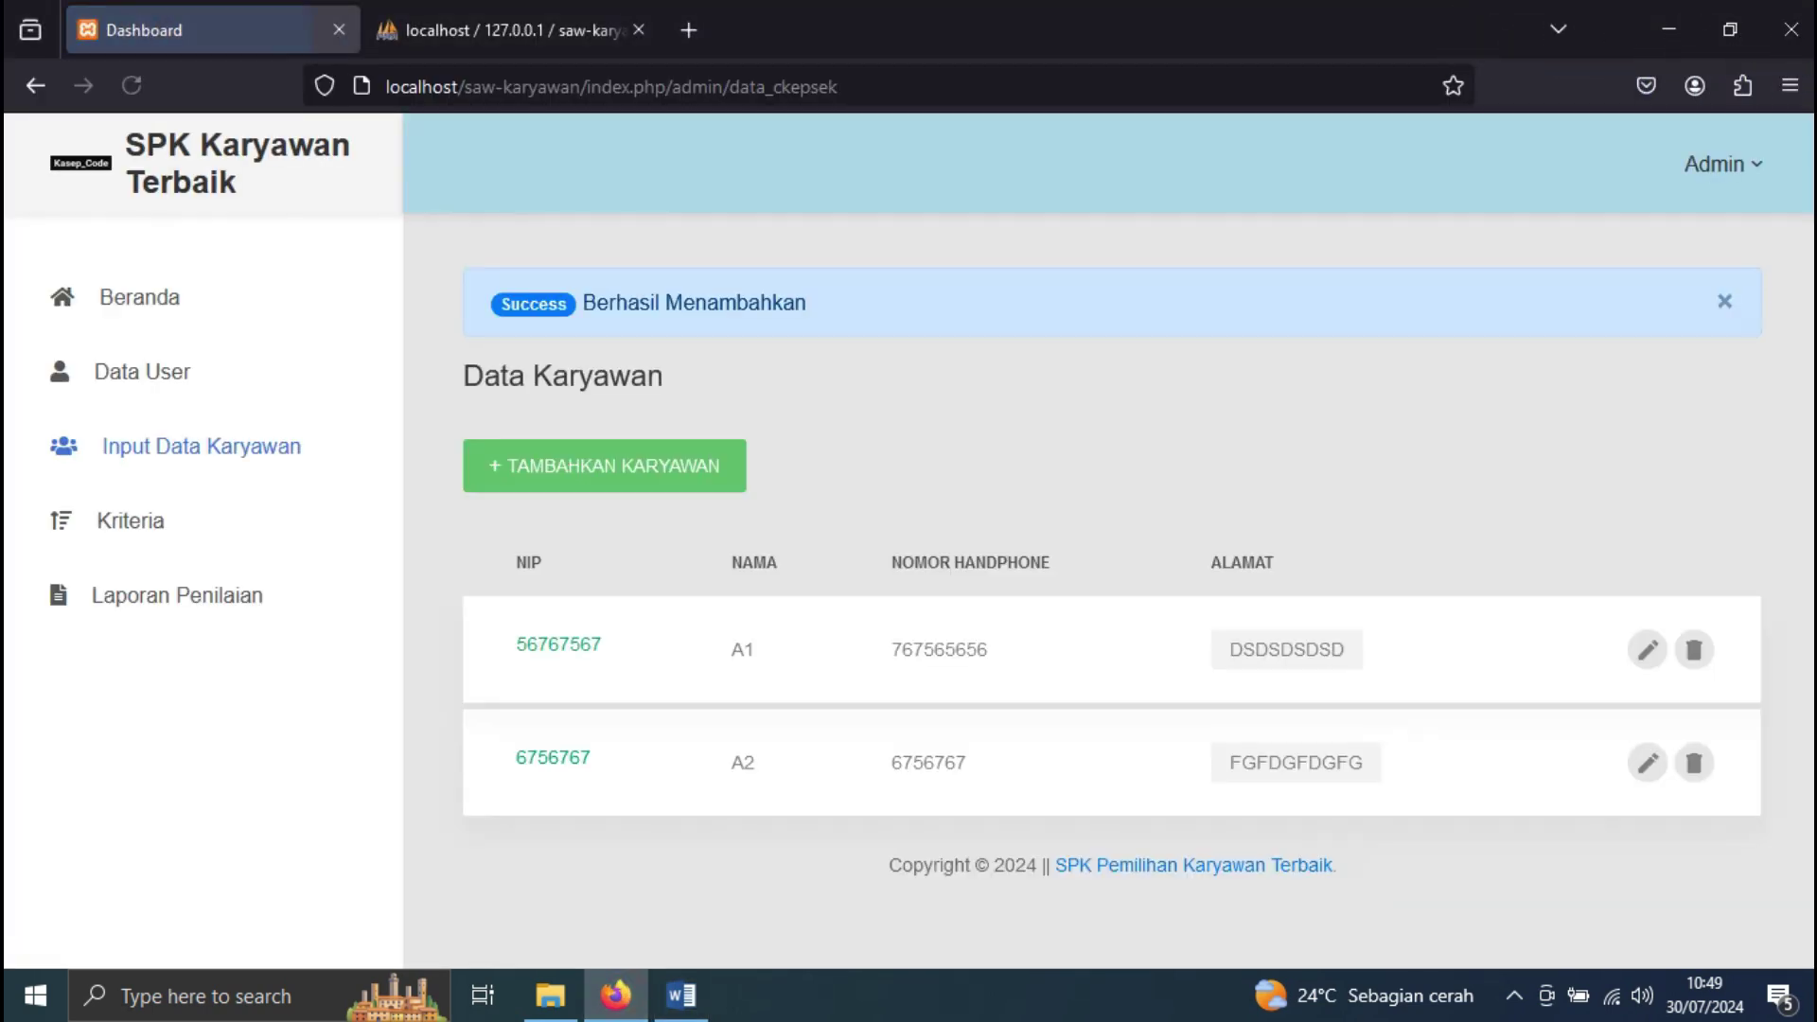
pyautogui.click(680, 995)
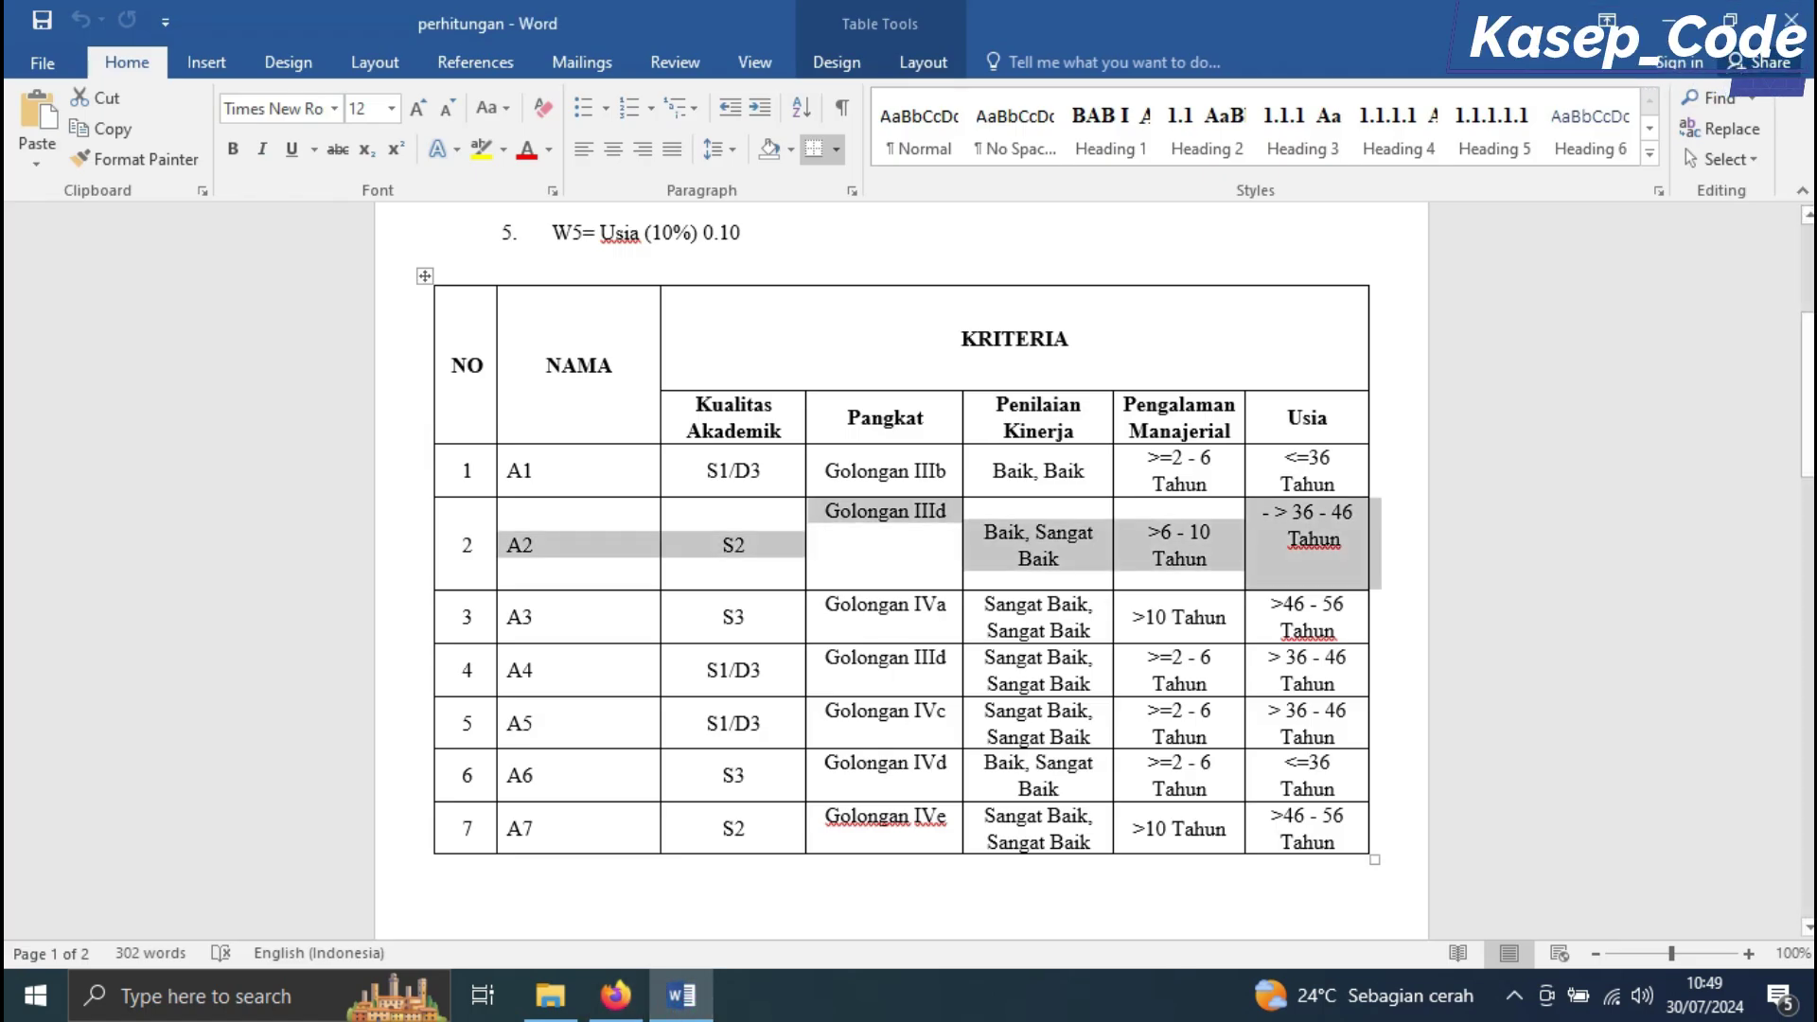
# Mark row A3 in the Word table and start a new employee entry
pyautogui.moveTo(508, 616); pyautogui.dragTo(1324, 617)
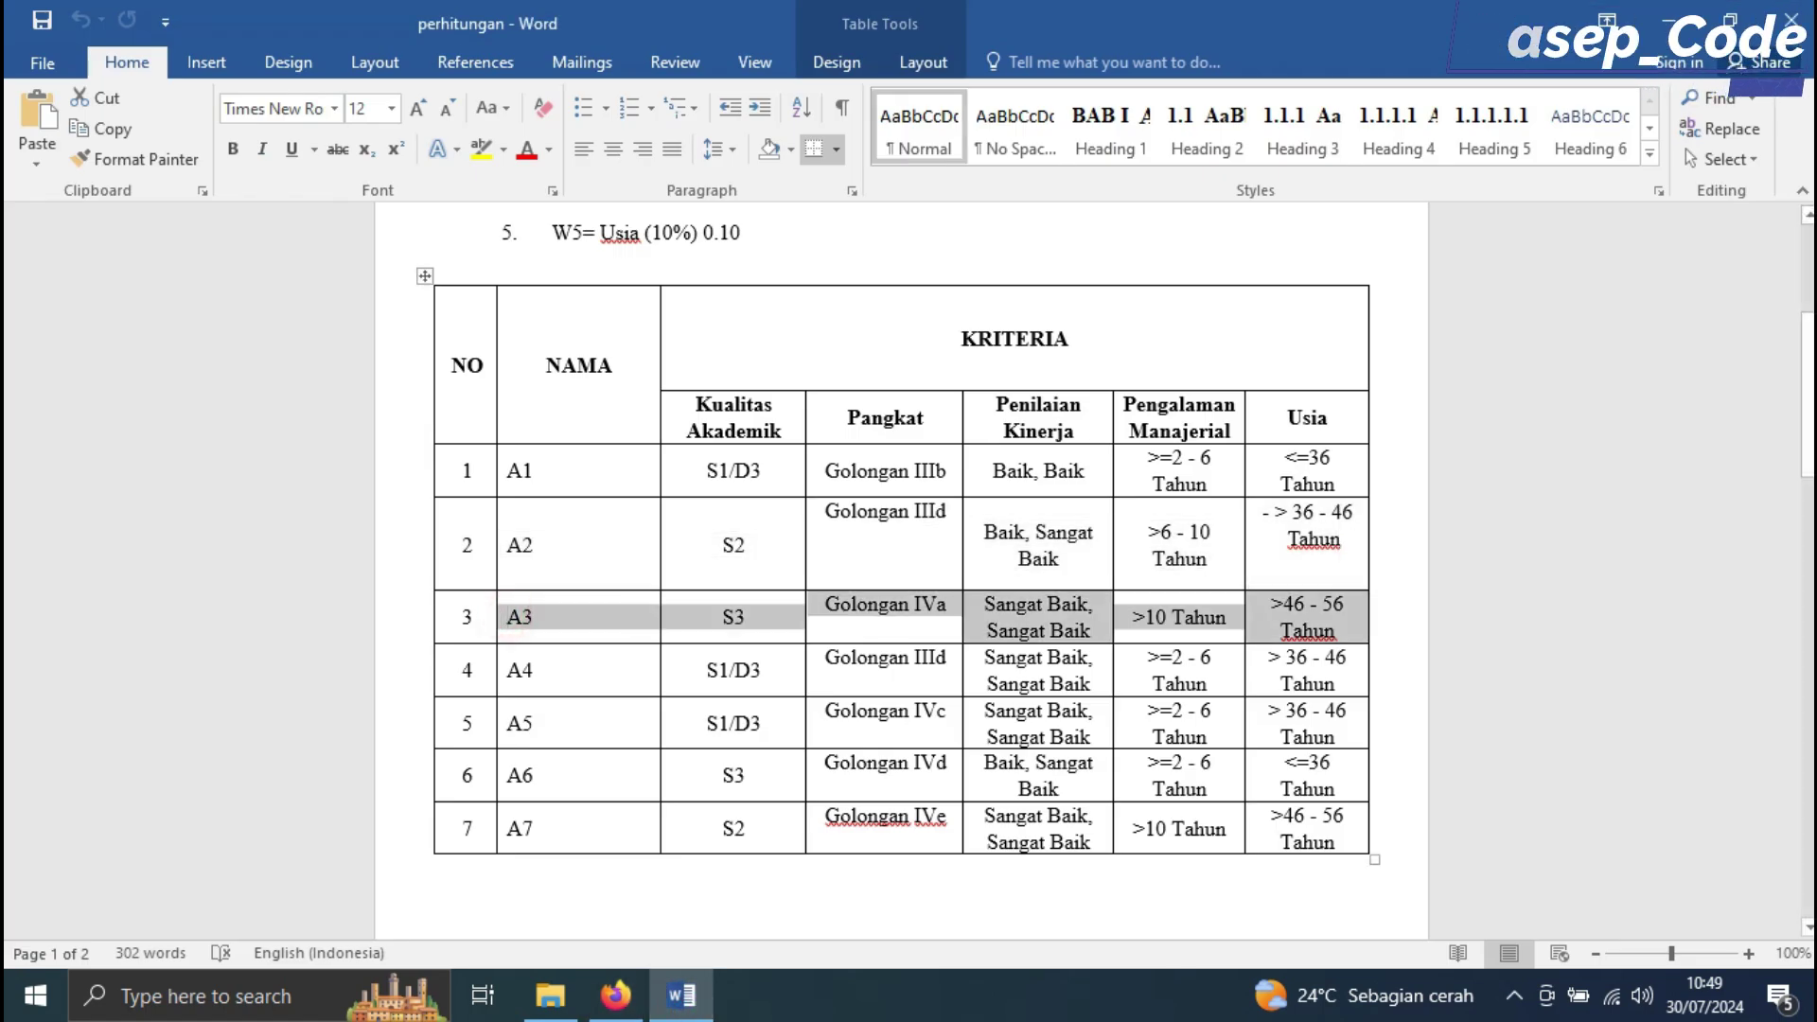
pyautogui.click(615, 994)
pyautogui.click(592, 464)
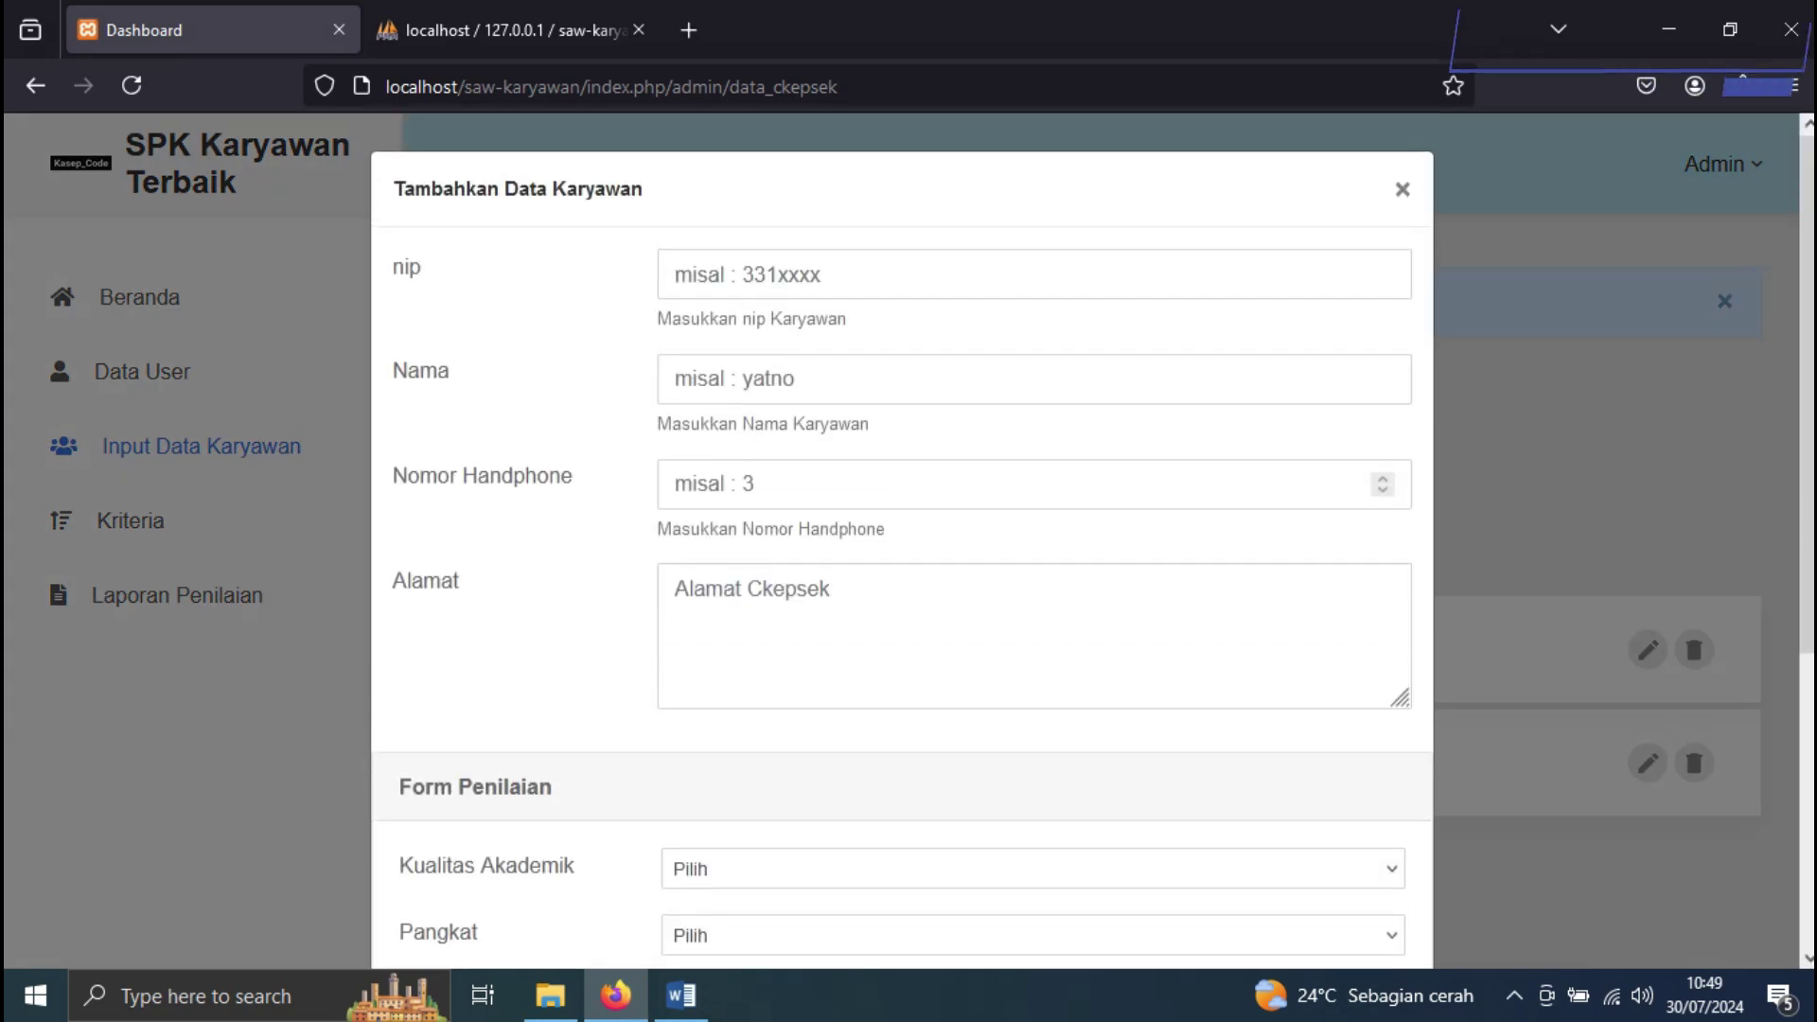
# Fill the nip, name A3, phone number and address fields
pyautogui.click(804, 275)
pyautogui.write('5645656')
pyautogui.click(802, 379)
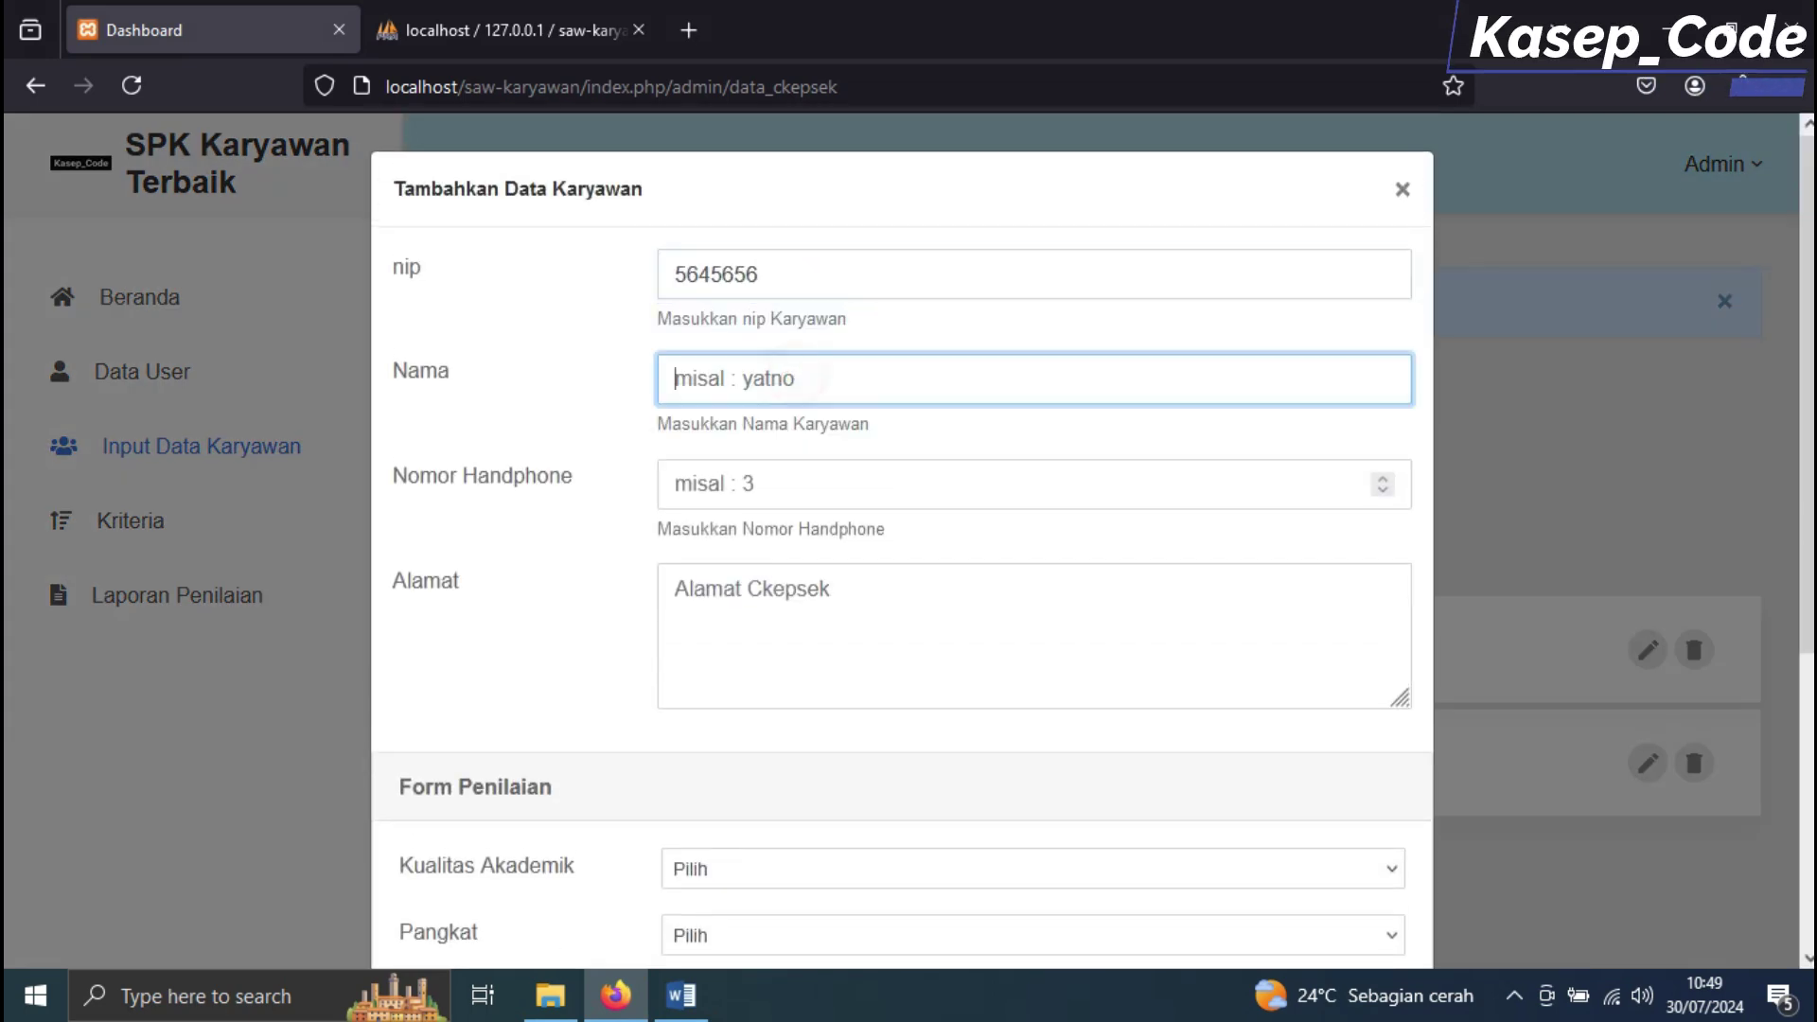
pyautogui.write('A3')
pyautogui.click(771, 385)
pyautogui.press('BackSpace')
pyautogui.write('3')
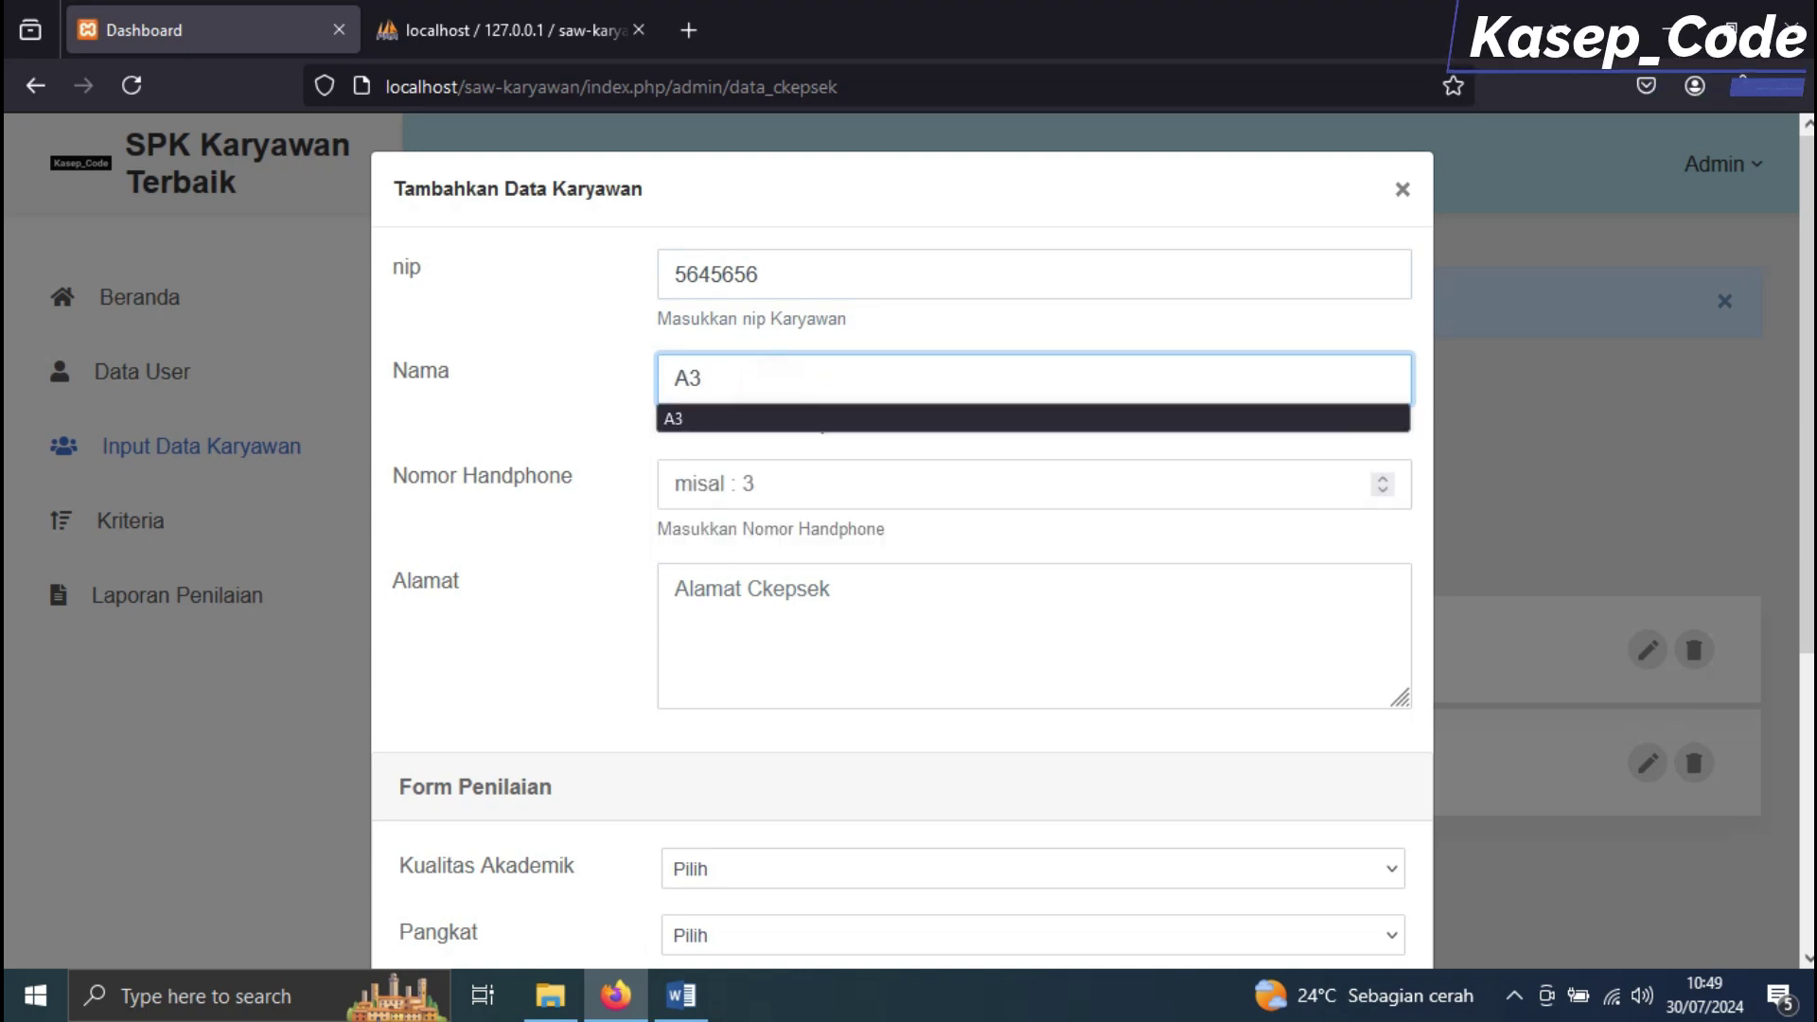
pyautogui.click(766, 505)
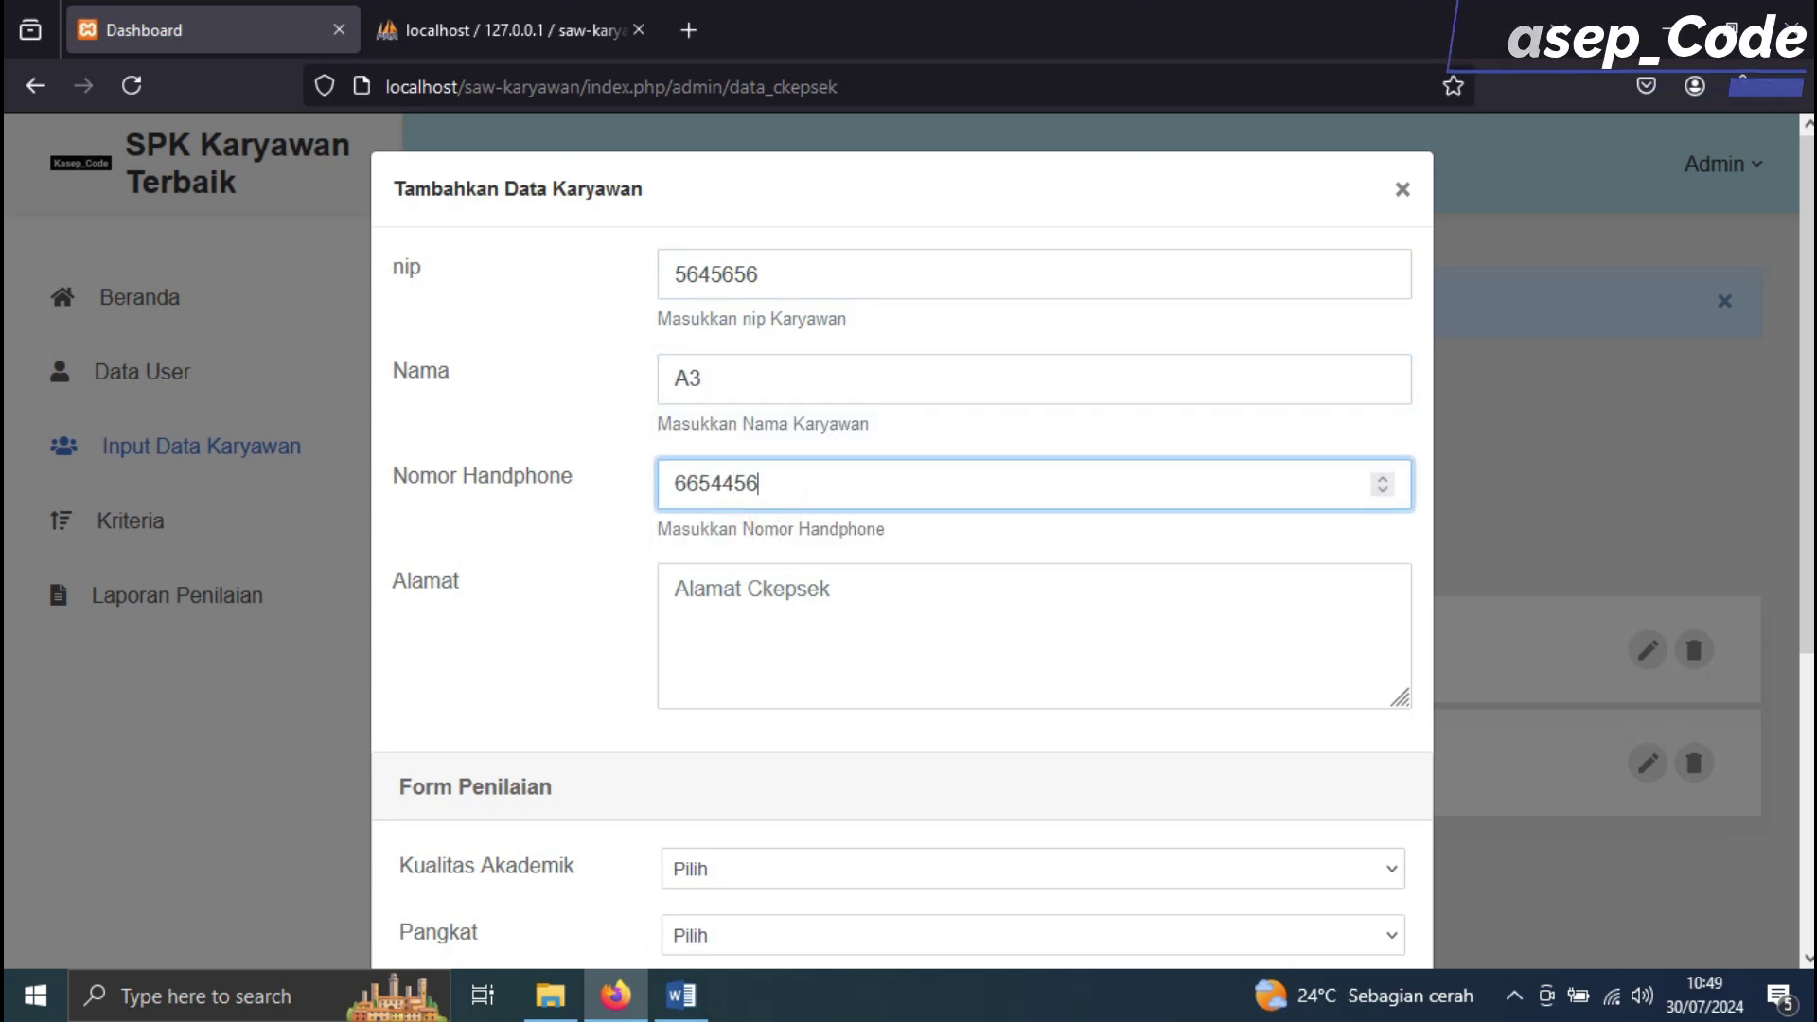
pyautogui.click(799, 601)
pyautogui.write('DFDFDFDFDF')
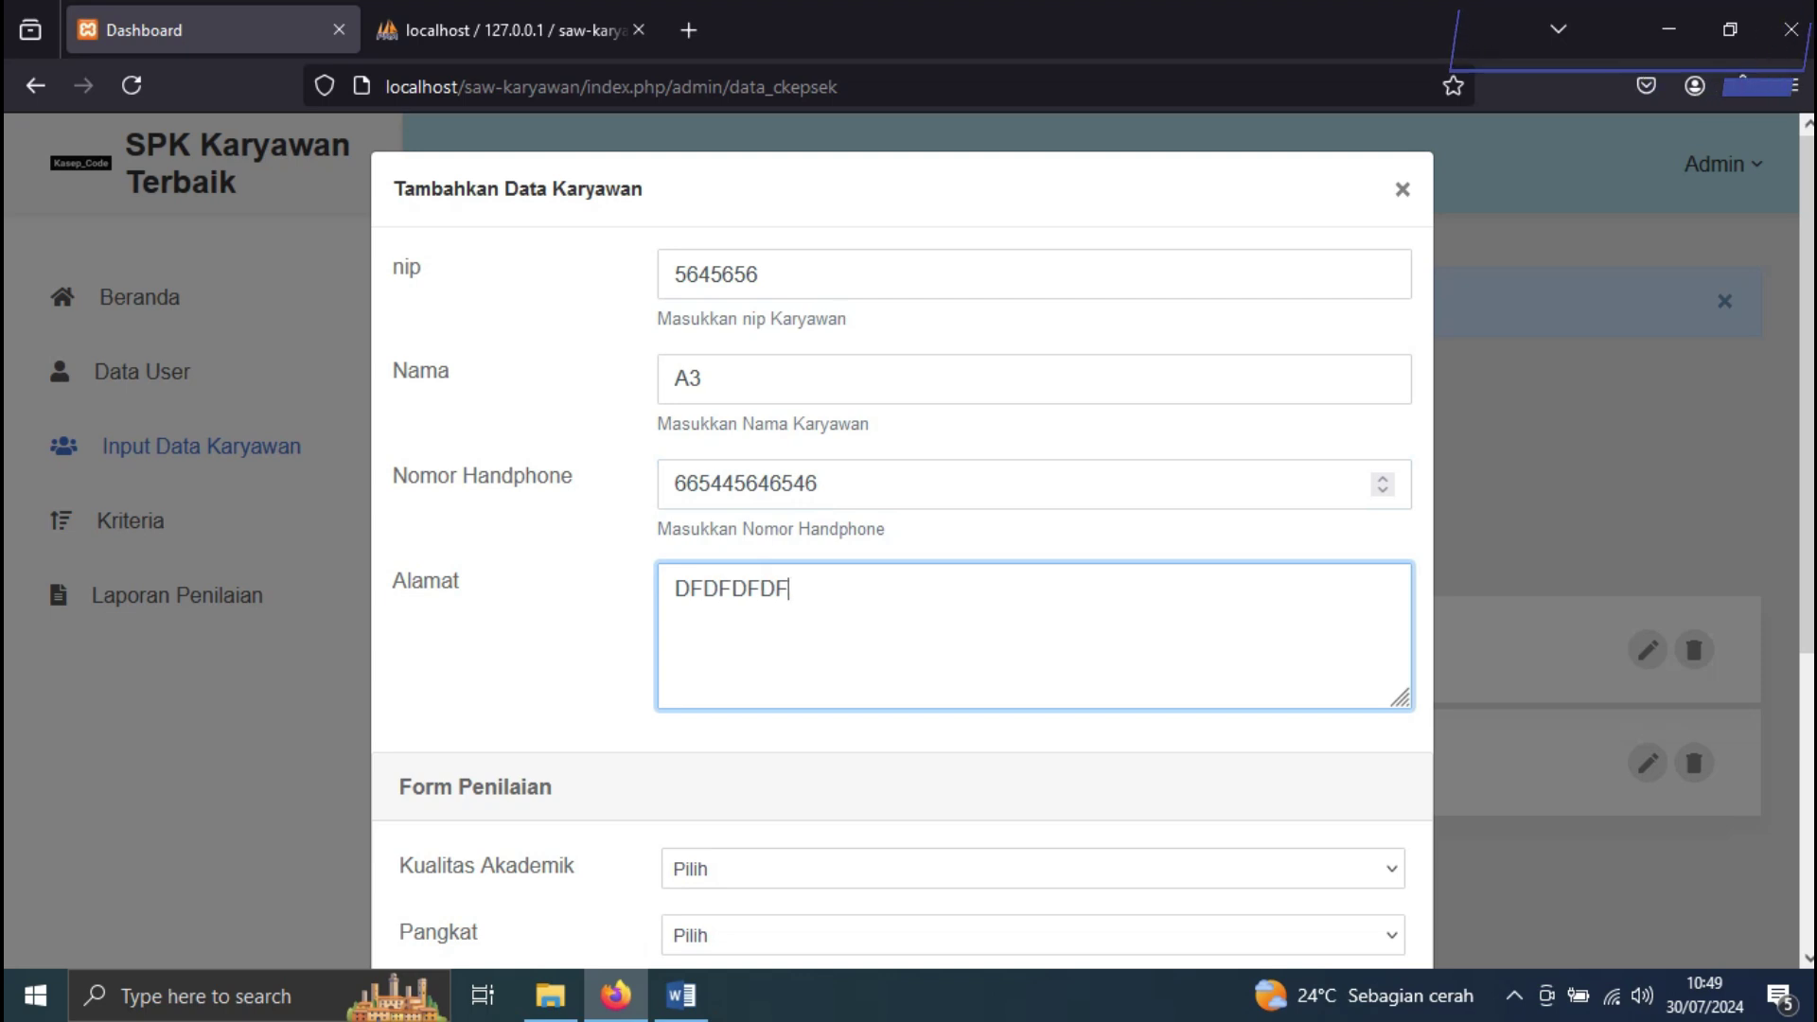
pyautogui.scroll(-4, 902, 539)
# Set Kualitas Akademik to S3, Pangkat Golongan IV.a and Penilaian Kinerja Sangat Baik, Sangat Baik
pyautogui.hotkey('alt', 'Tab')
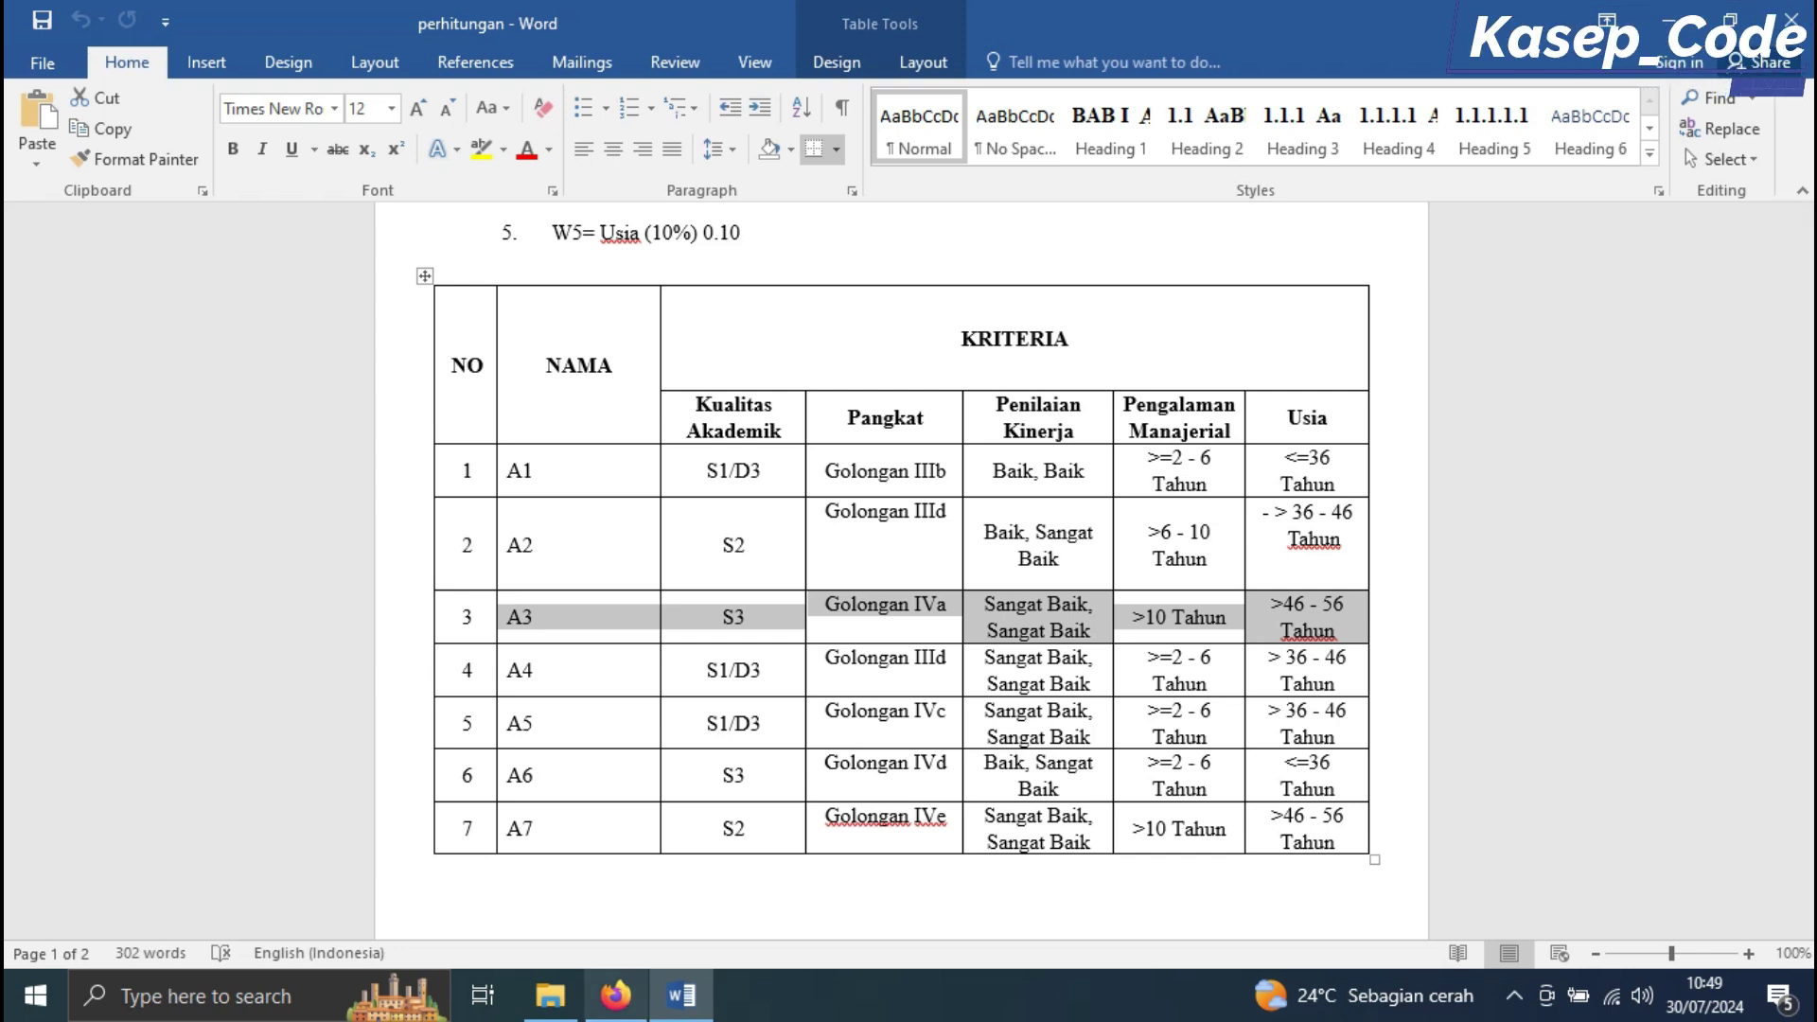
pyautogui.click(615, 994)
pyautogui.click(722, 469)
pyautogui.click(722, 603)
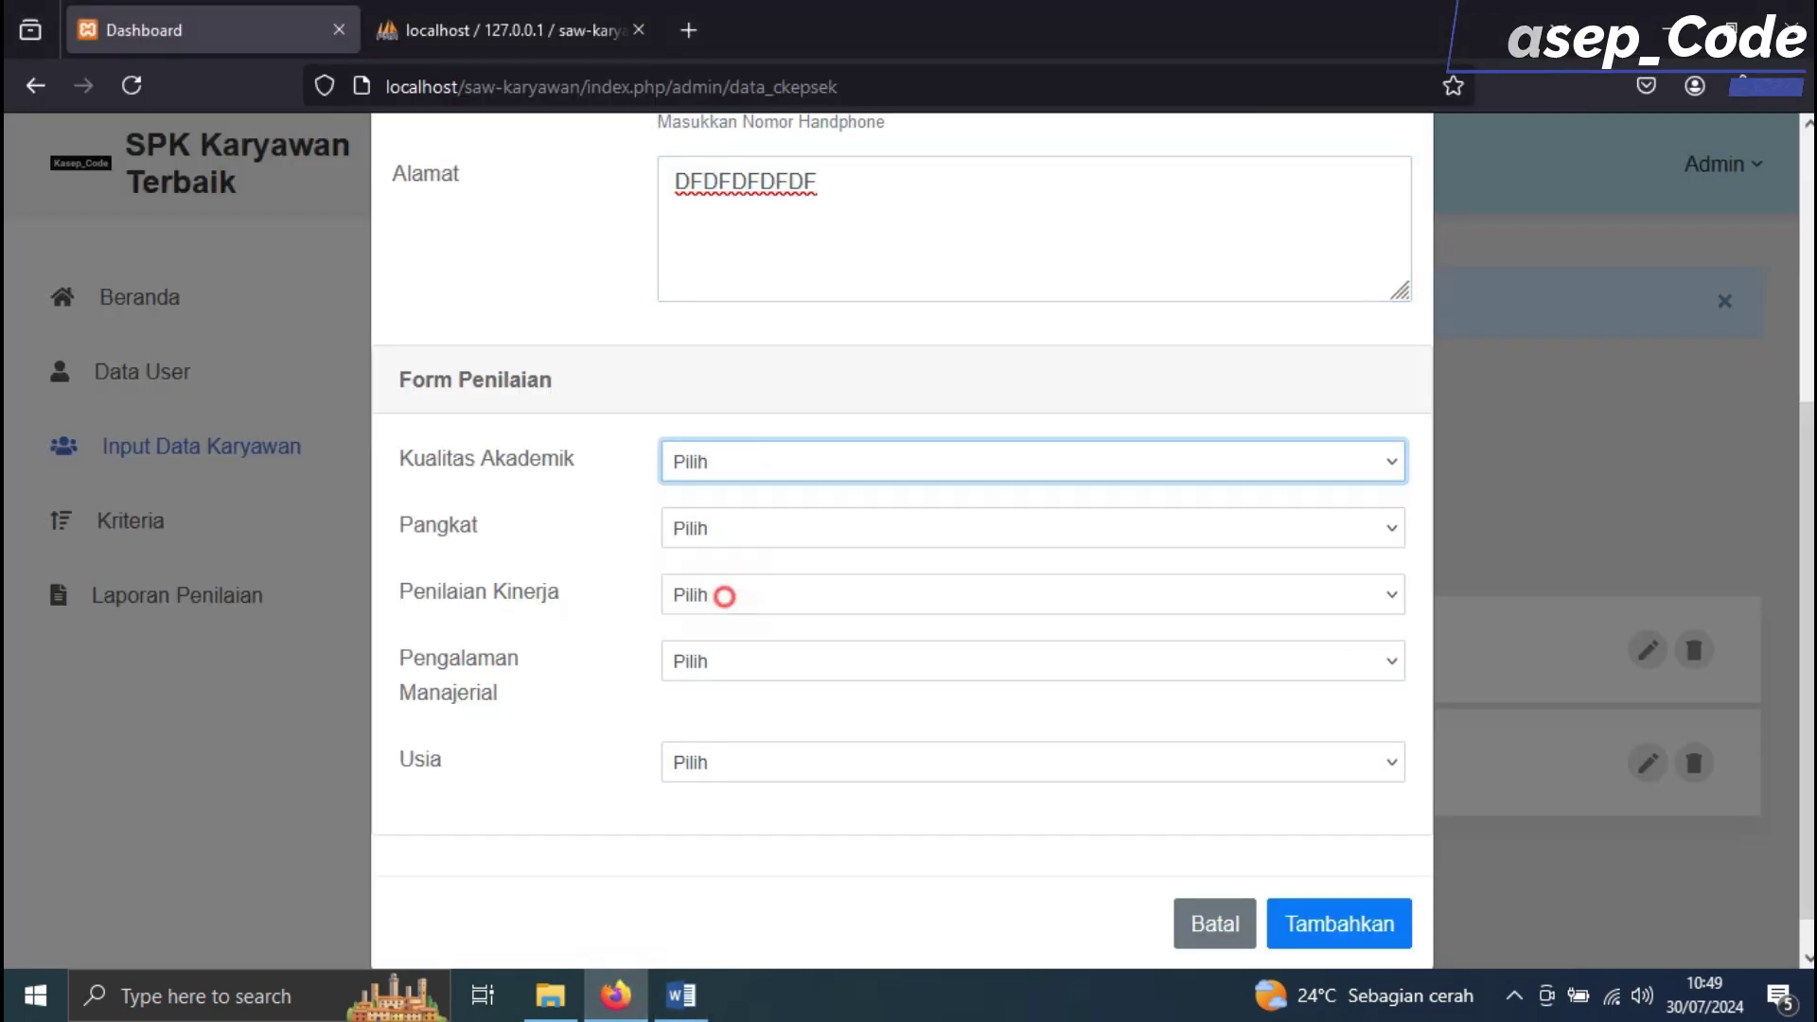
pyautogui.click(746, 518)
pyautogui.click(733, 678)
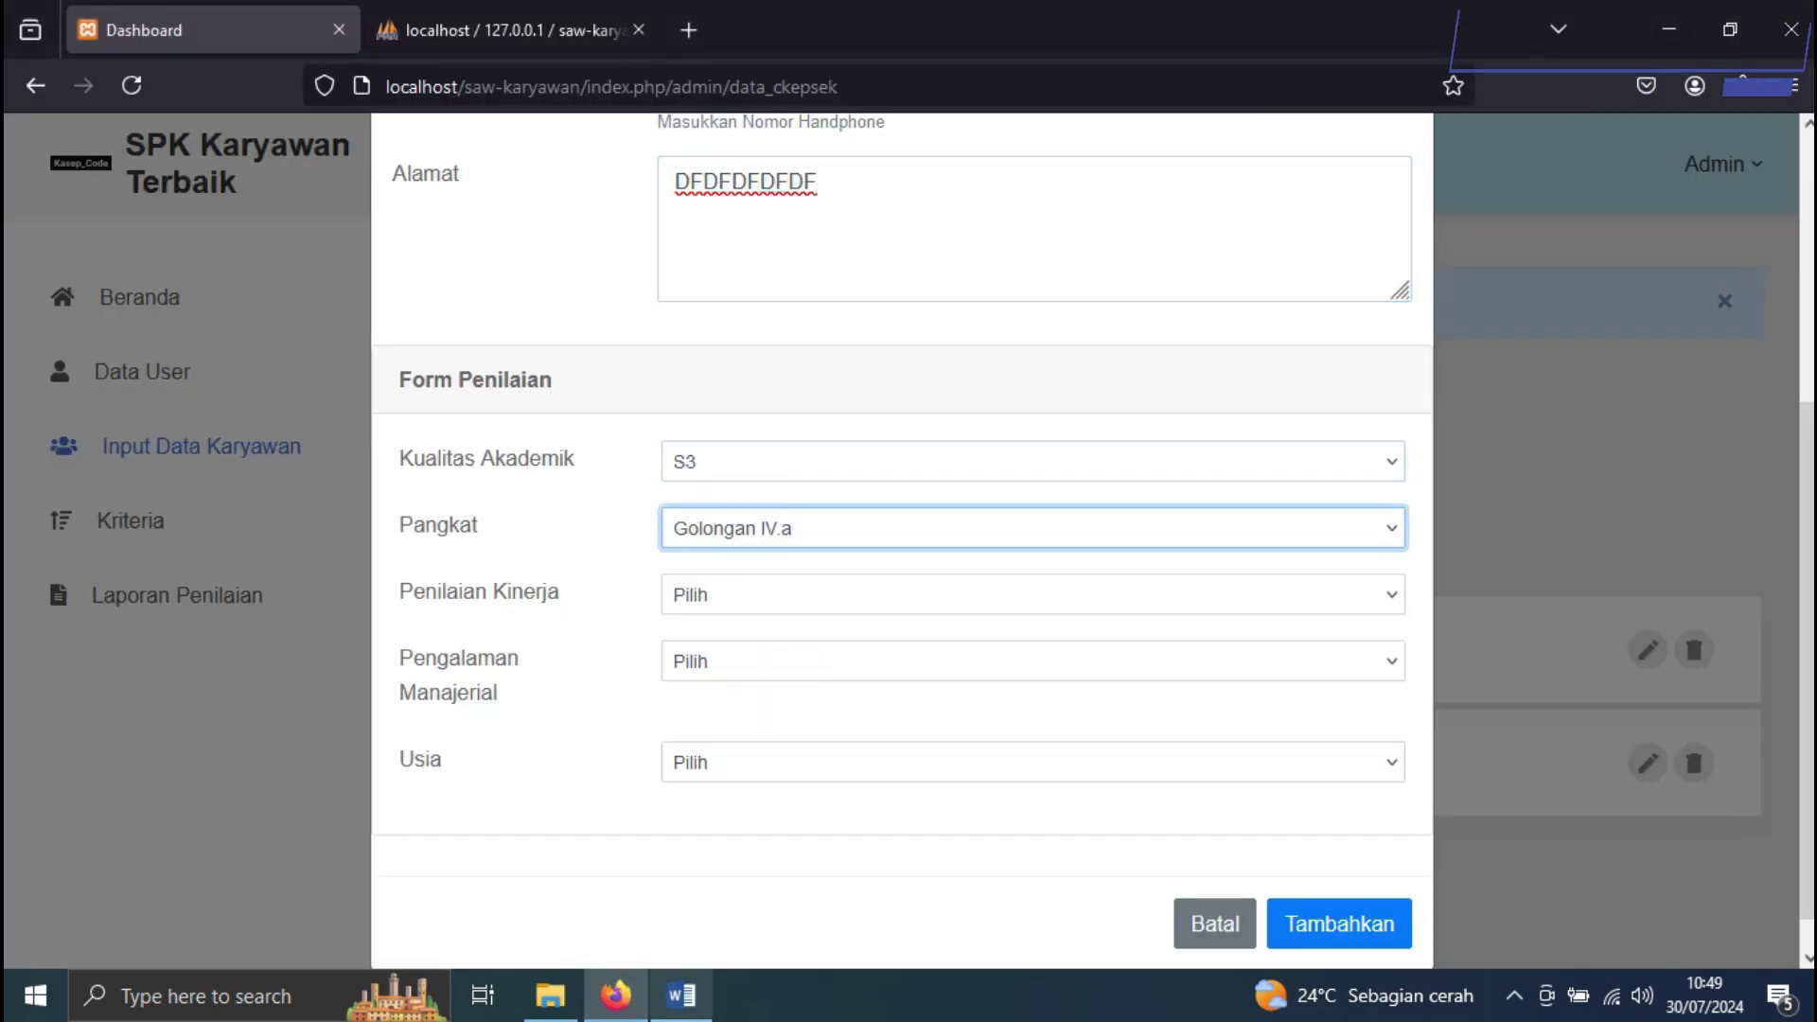
pyautogui.click(681, 994)
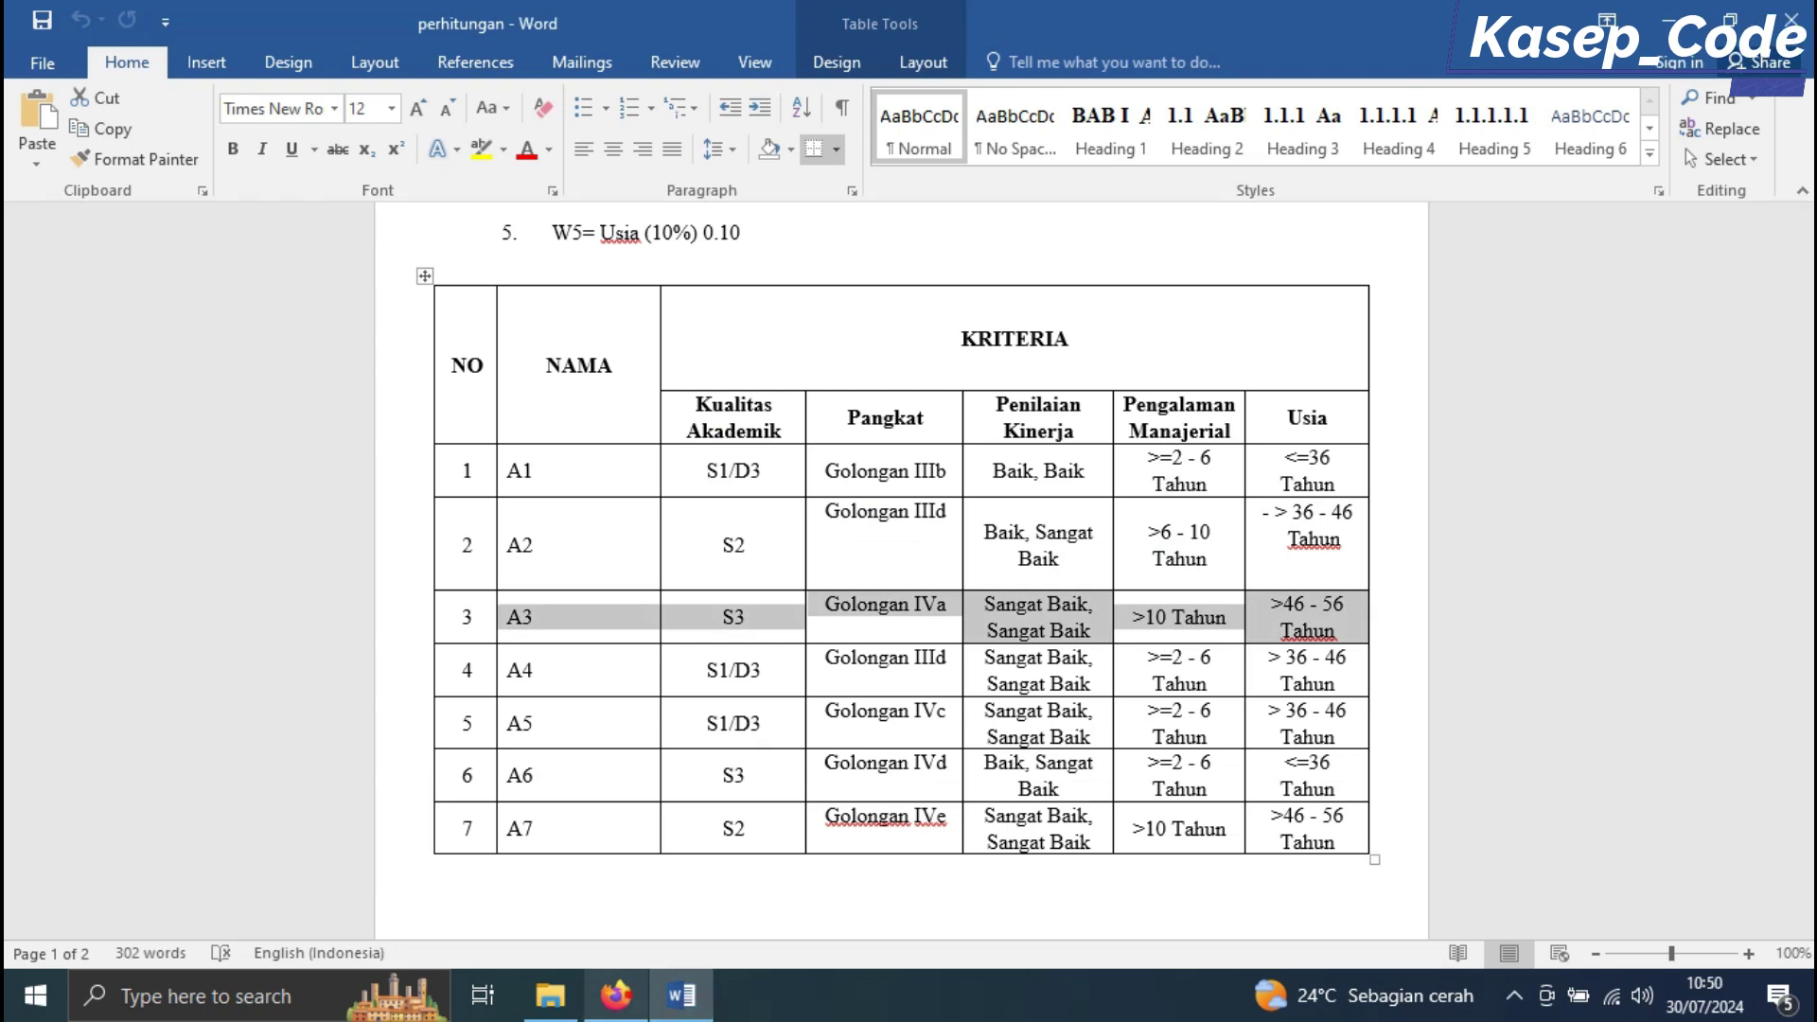
pyautogui.click(615, 995)
pyautogui.click(742, 594)
pyautogui.click(746, 744)
# Set Pengalaman Manajerial > 10 Tahun and Usia > 46 - 56 Tahun, then save A3
pyautogui.click(734, 660)
pyautogui.click(739, 812)
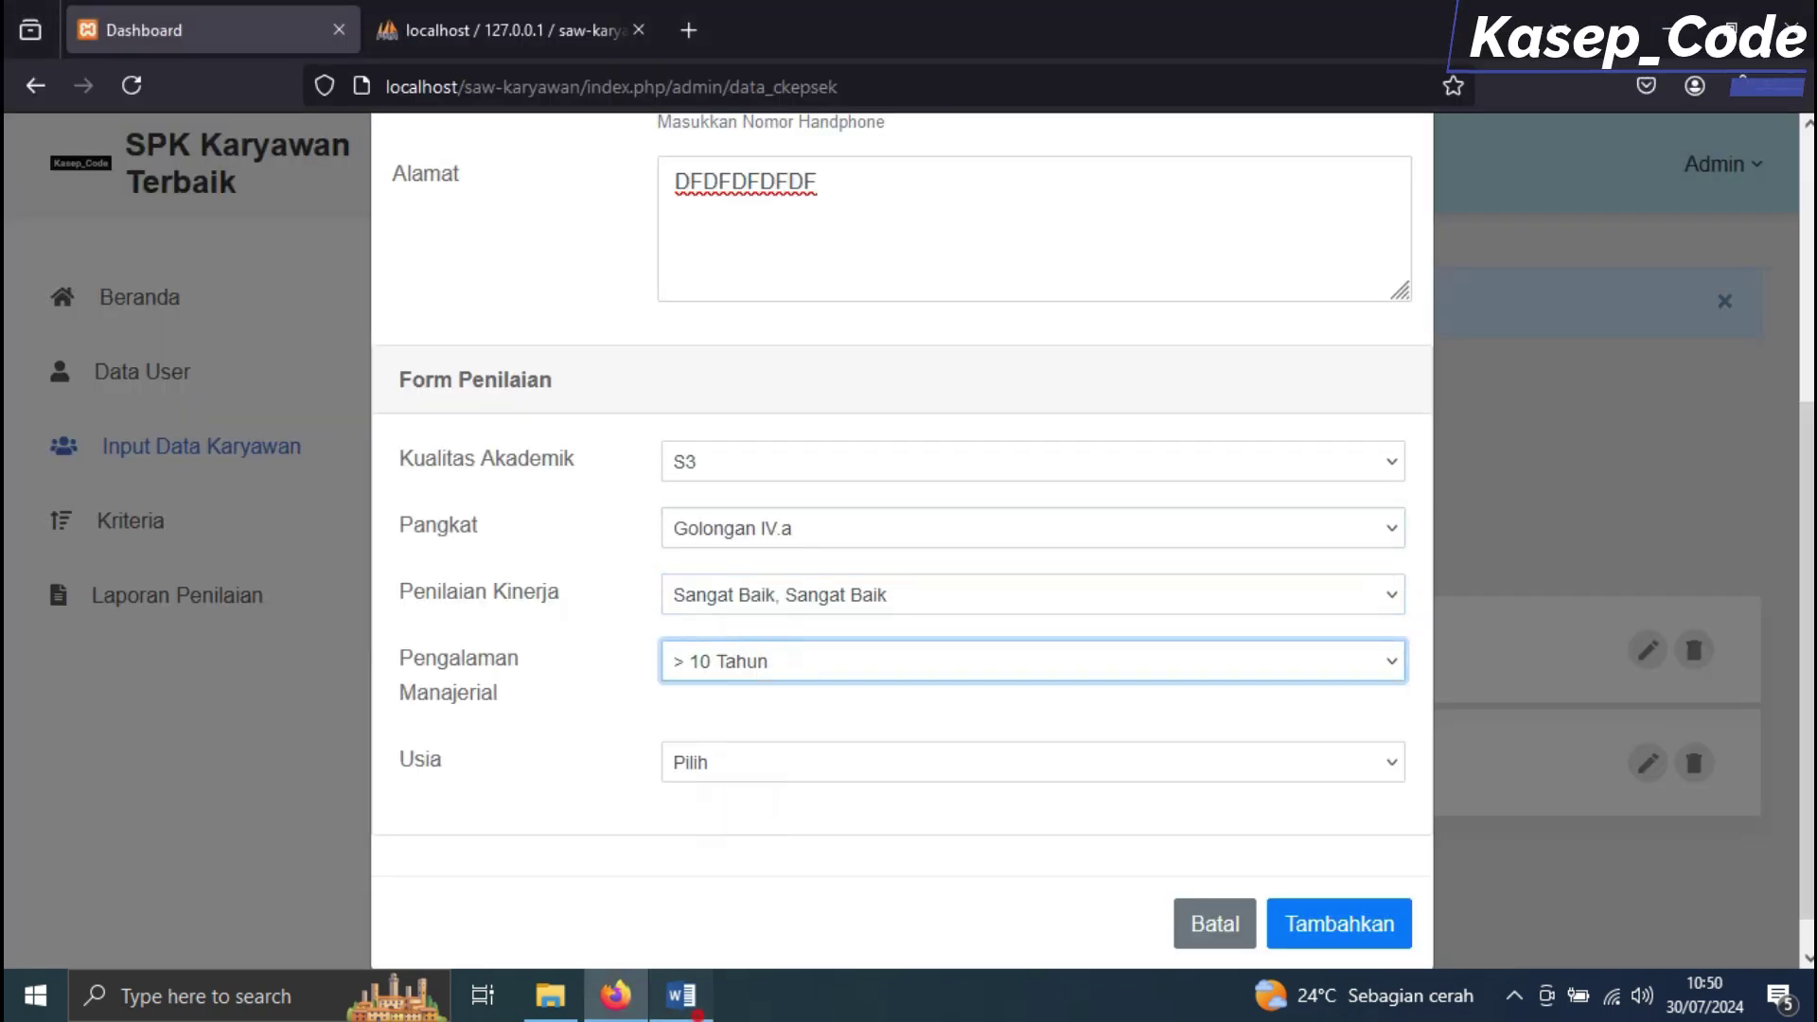
pyautogui.hotkey('alt', 'Tab')
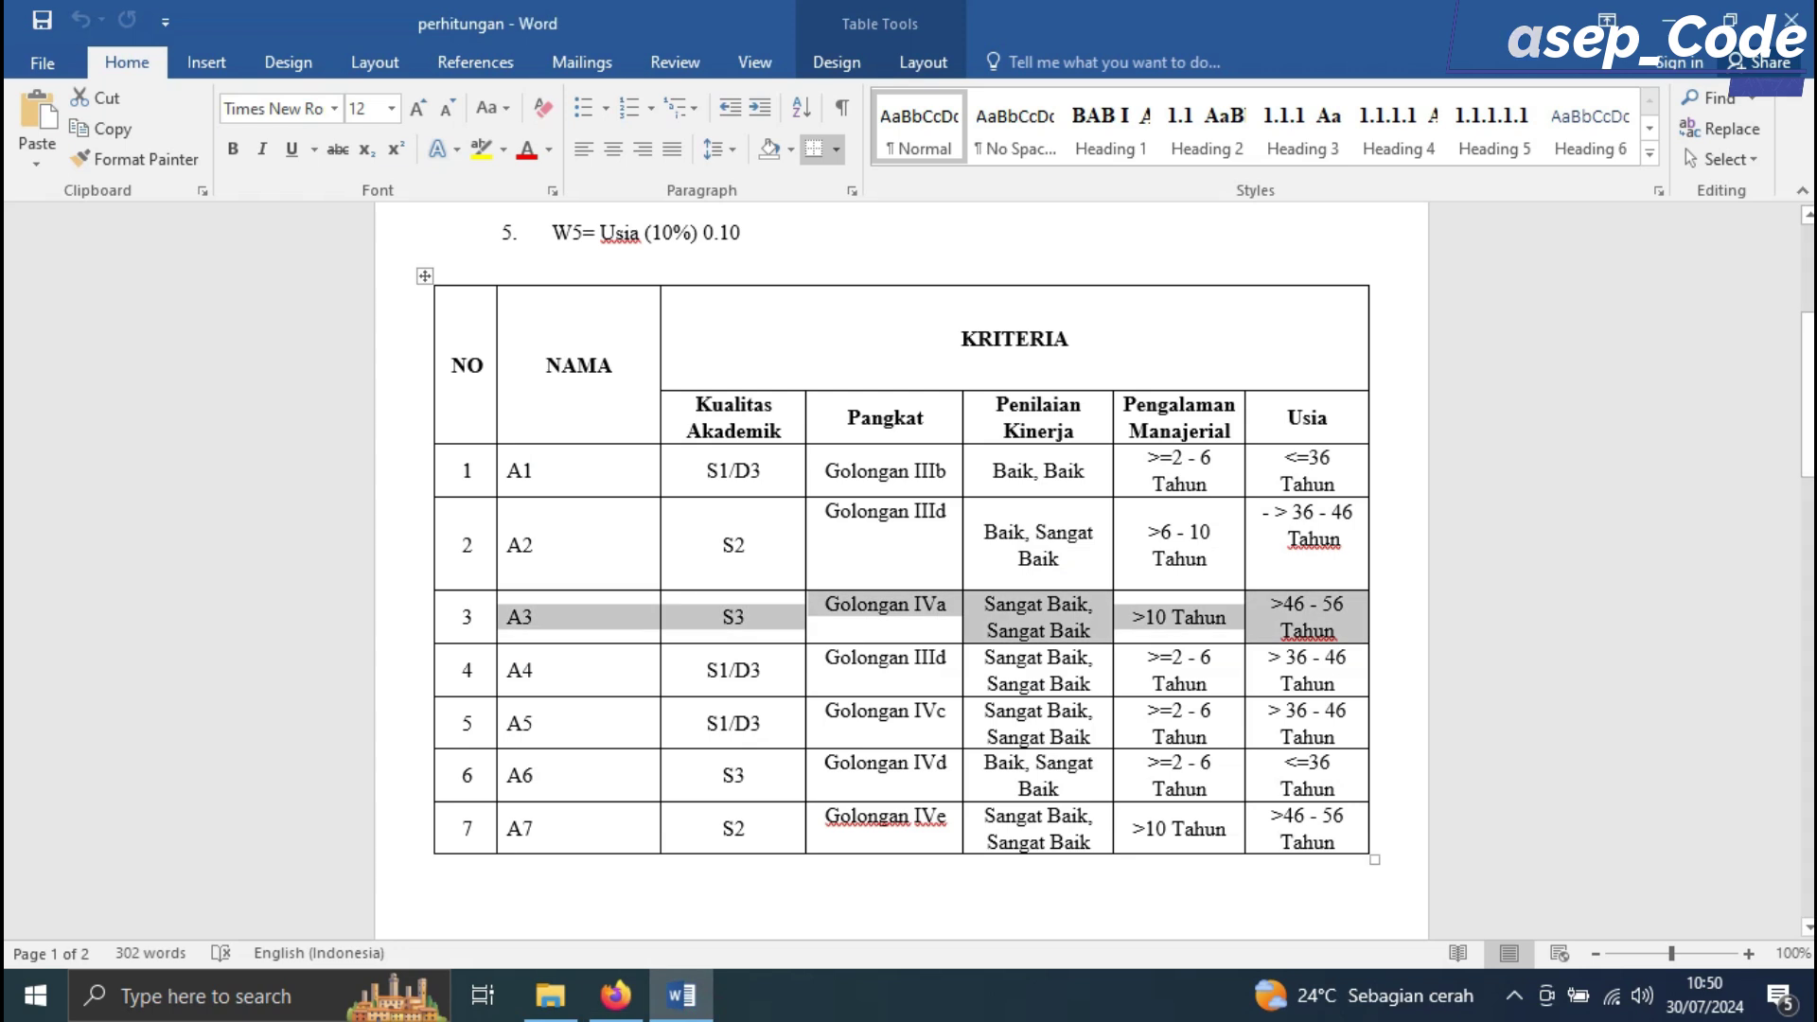
pyautogui.hotkey('alt', 'Tab')
pyautogui.click(709, 759)
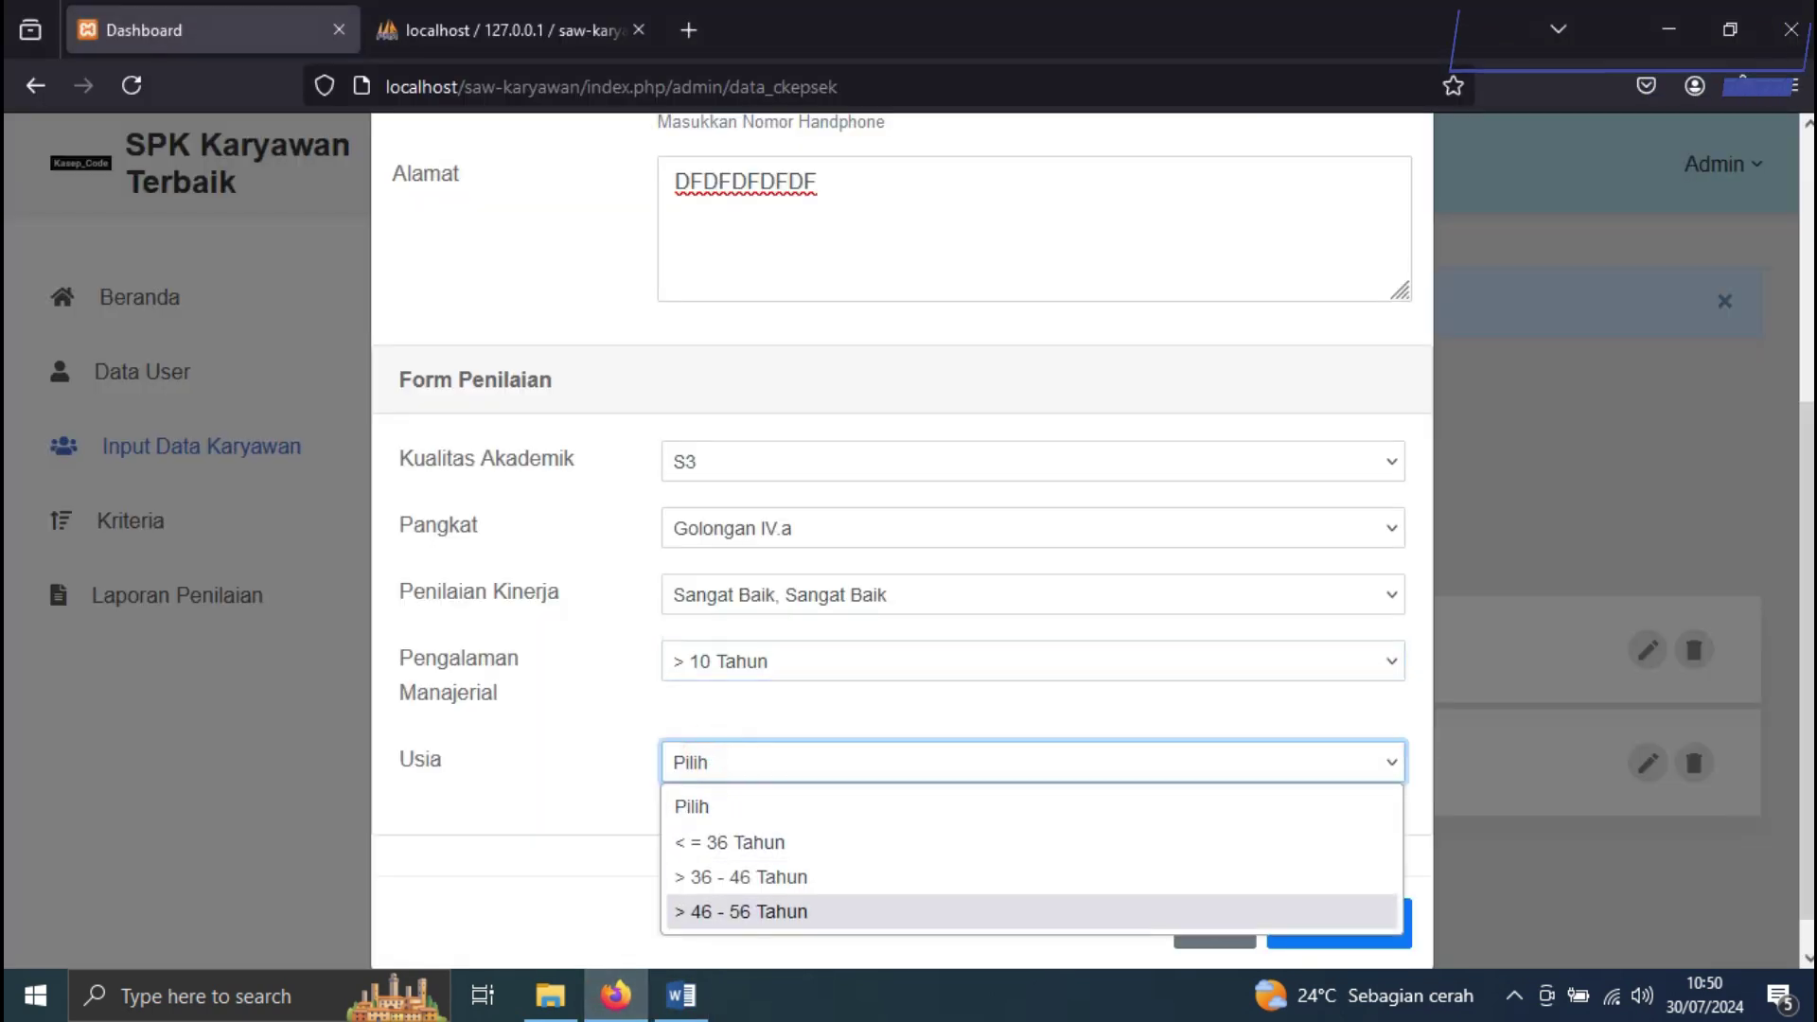
pyautogui.click(714, 910)
pyautogui.click(1338, 924)
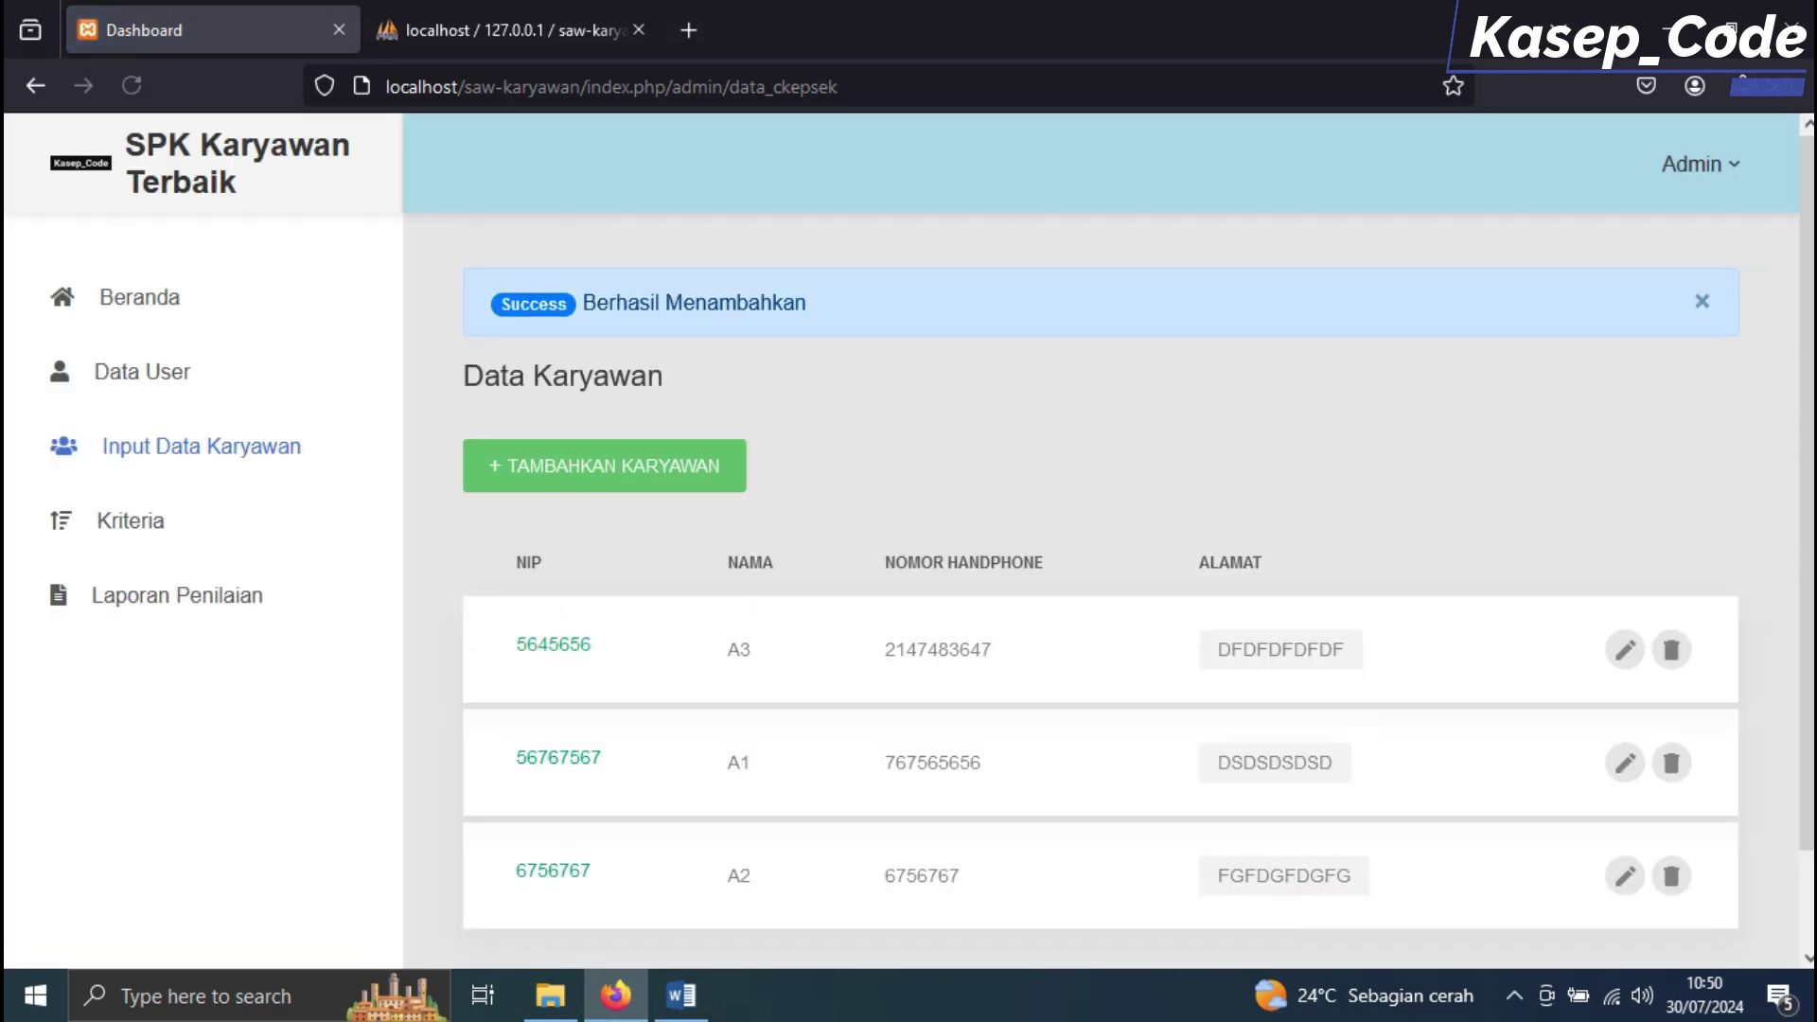
pyautogui.scroll(-2, 1100, 567)
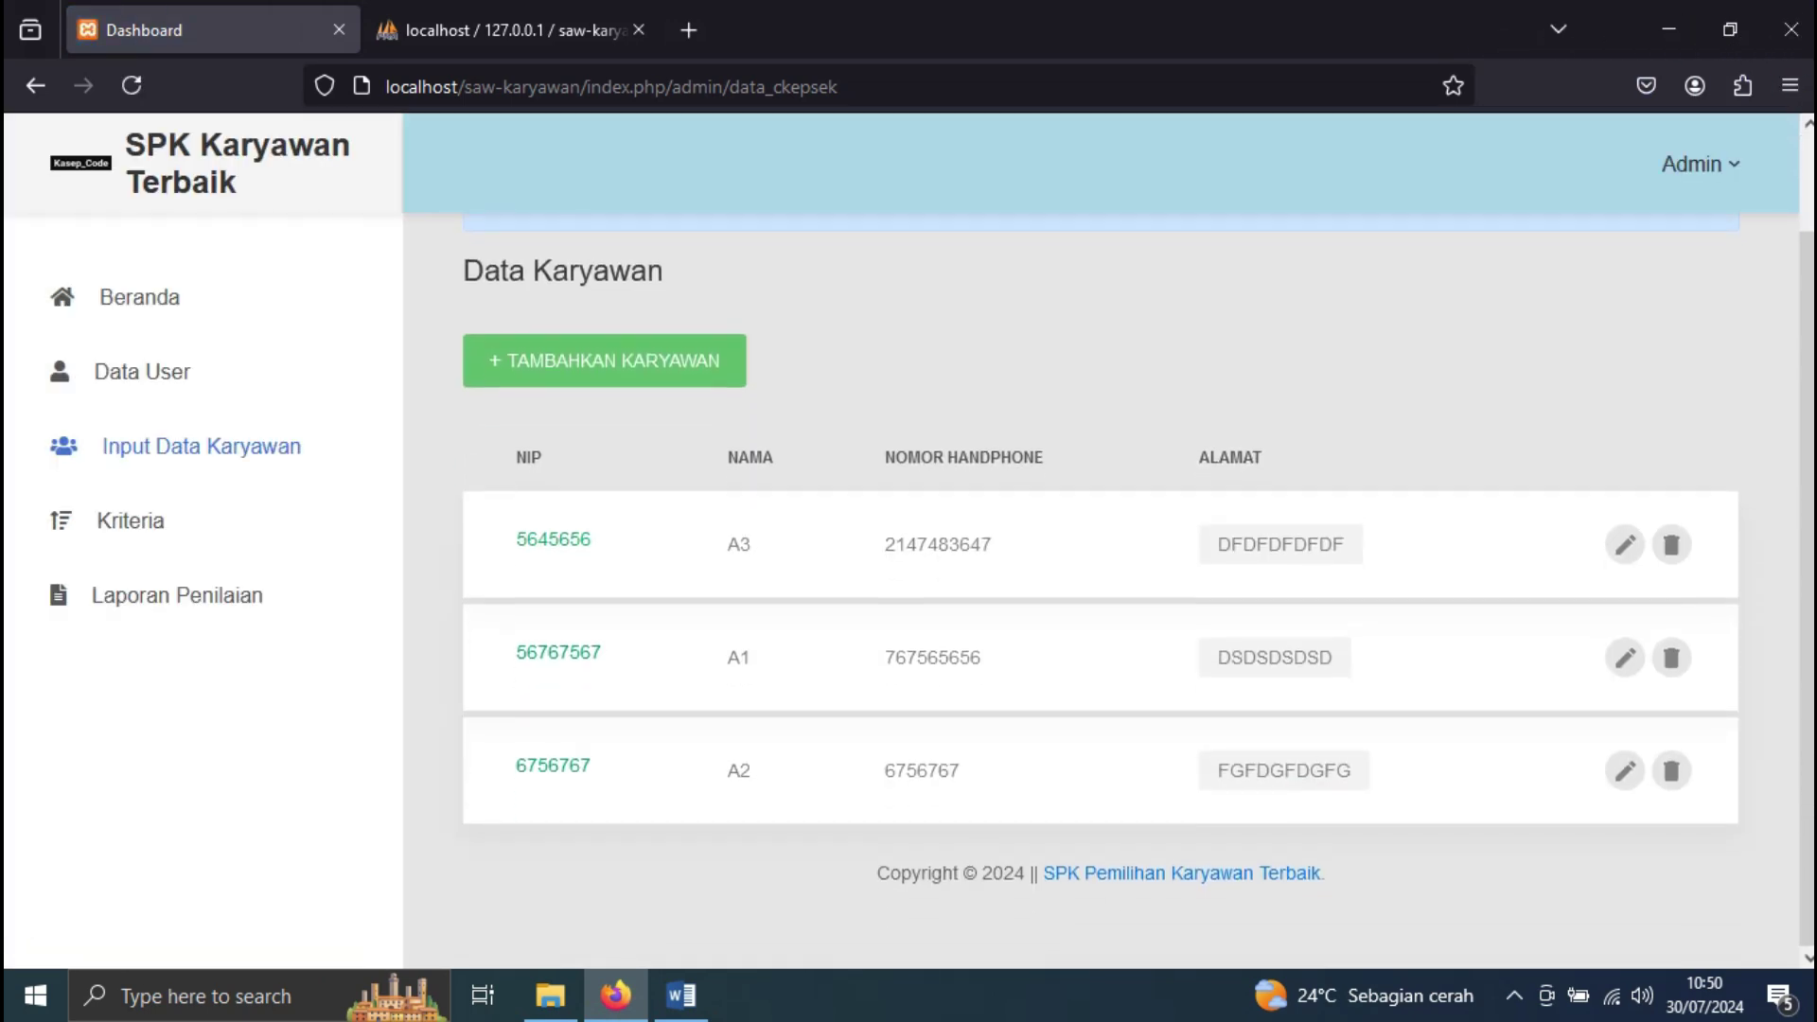
# Start a new employee record named A4, entering its NIP, phone number and address
pyautogui.click(651, 365)
pyautogui.click(744, 273)
pyautogui.write('7867889')
pyautogui.click(734, 383)
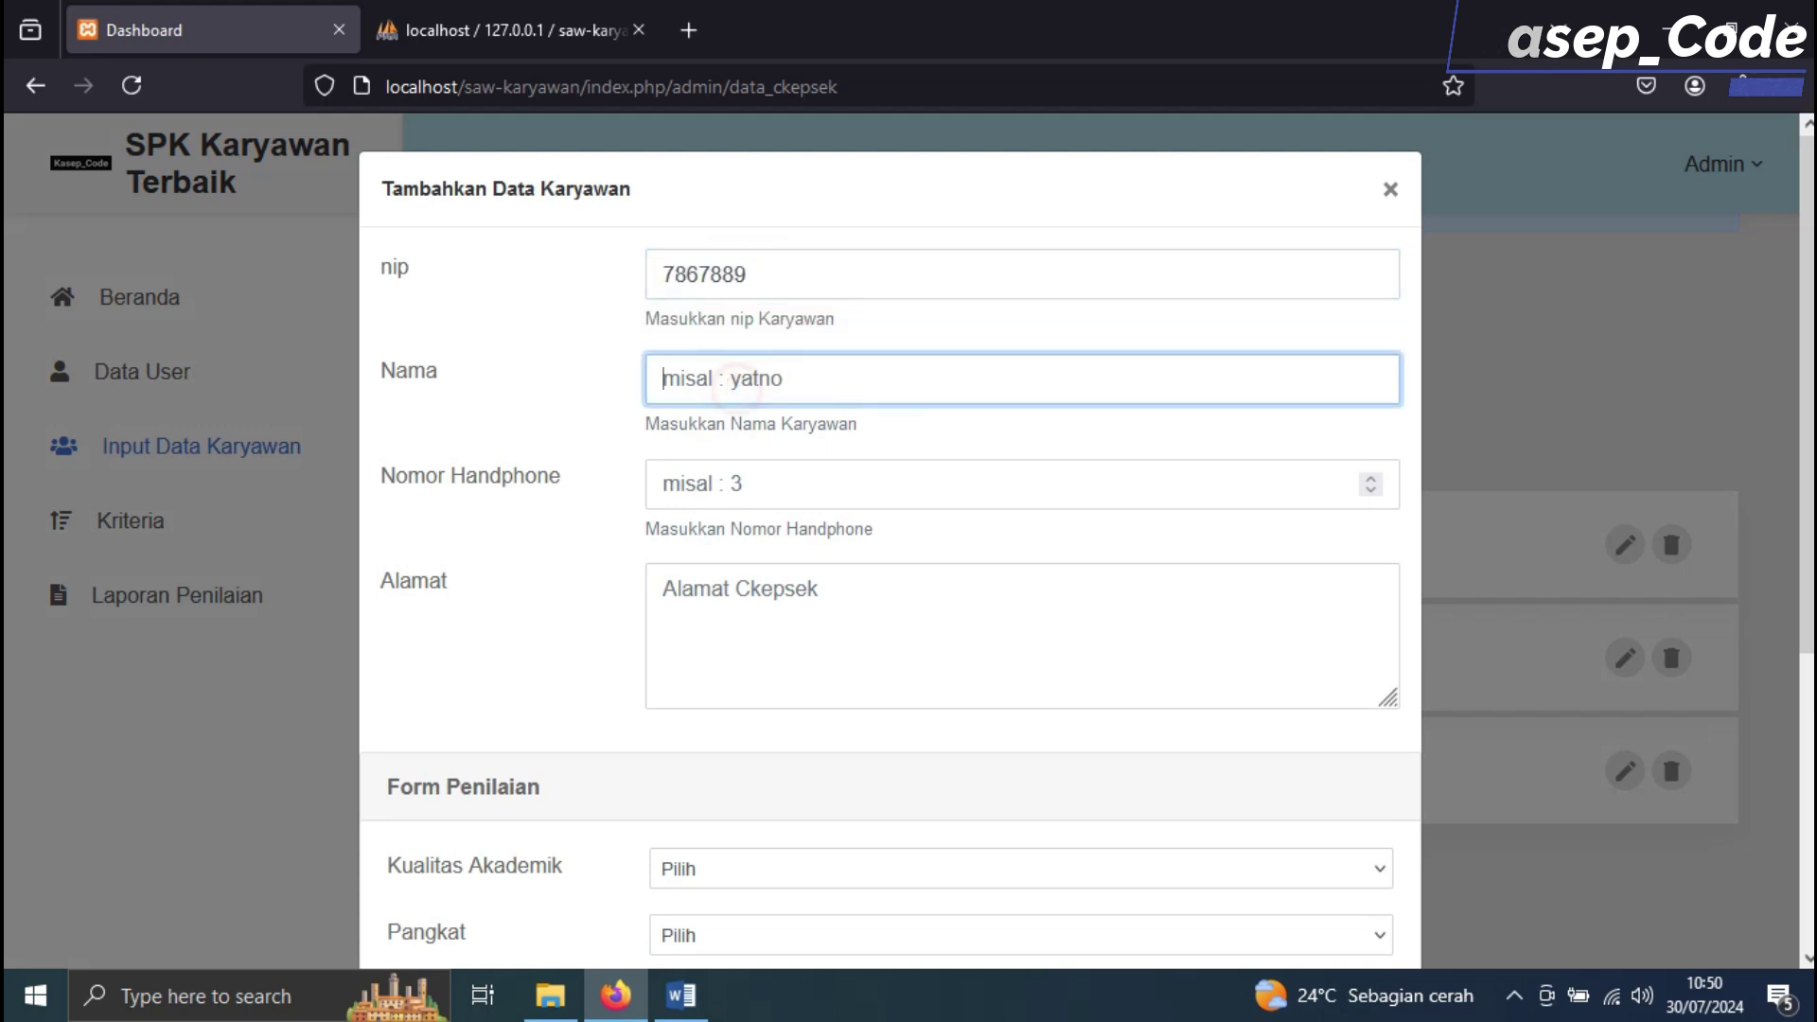
pyautogui.write('A4')
pyautogui.click(747, 489)
pyautogui.write('78678678')
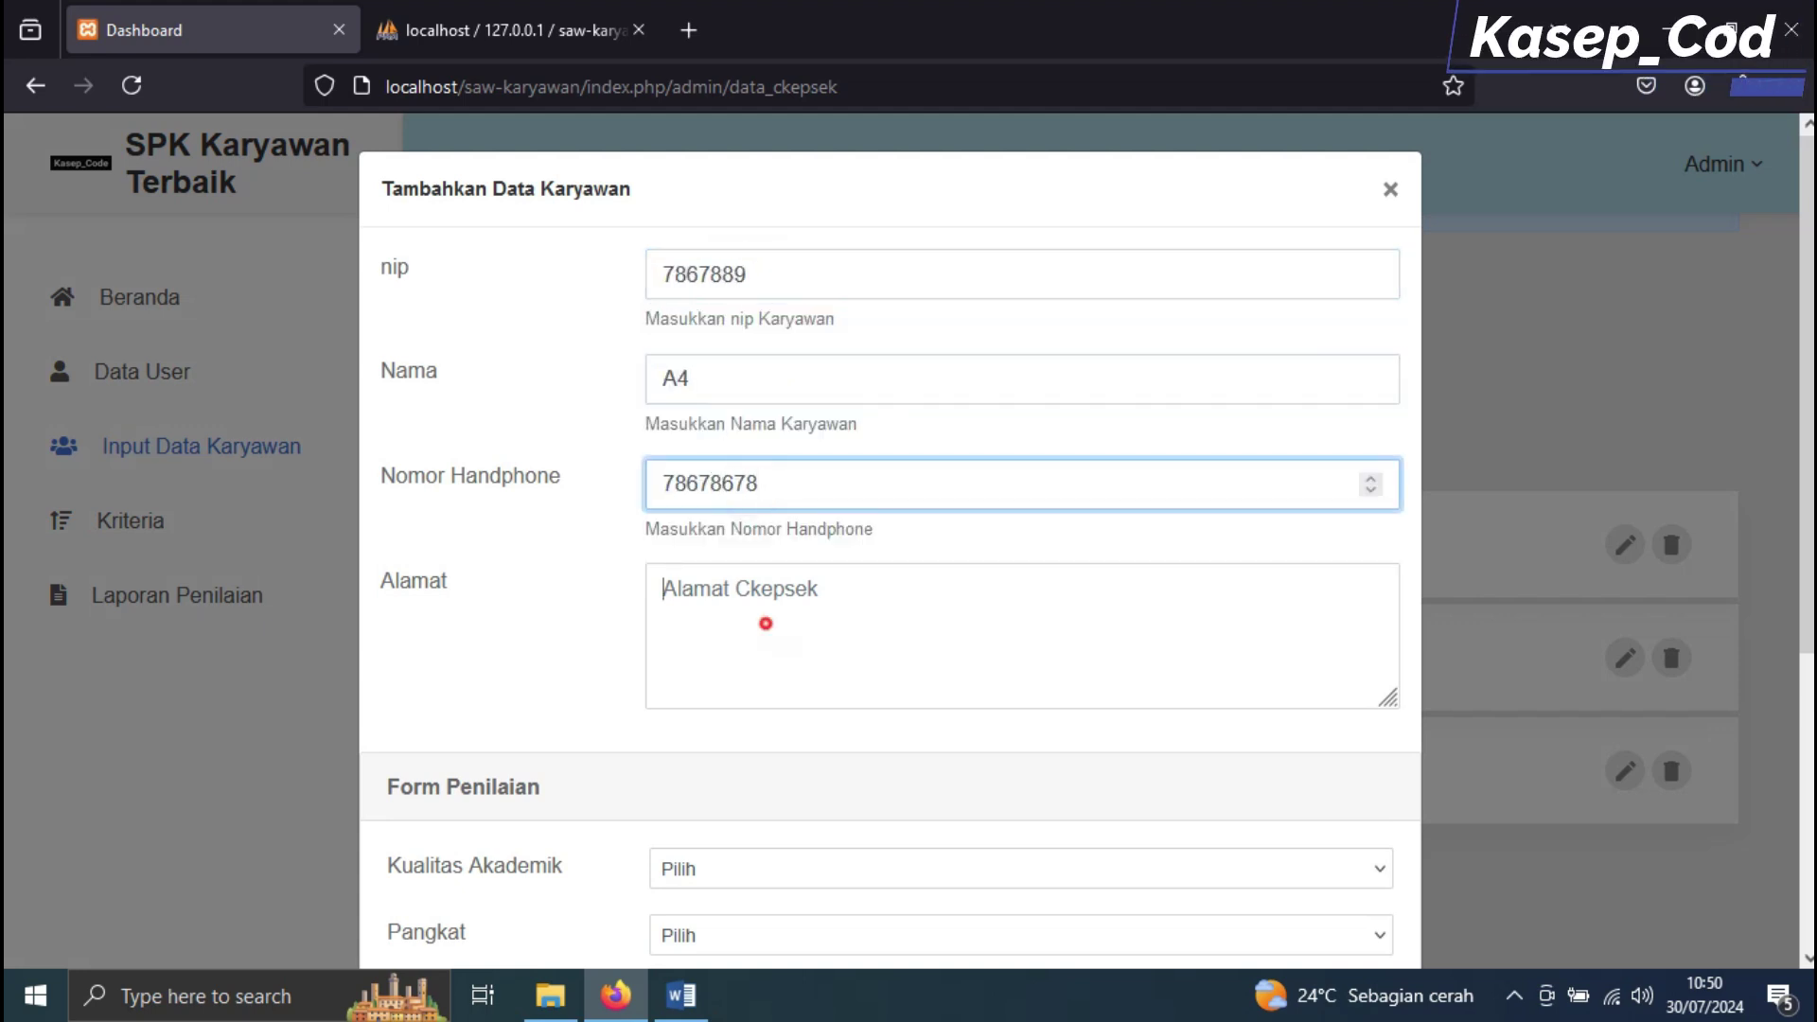
pyautogui.click(764, 622)
pyautogui.write('GFGFGFG')
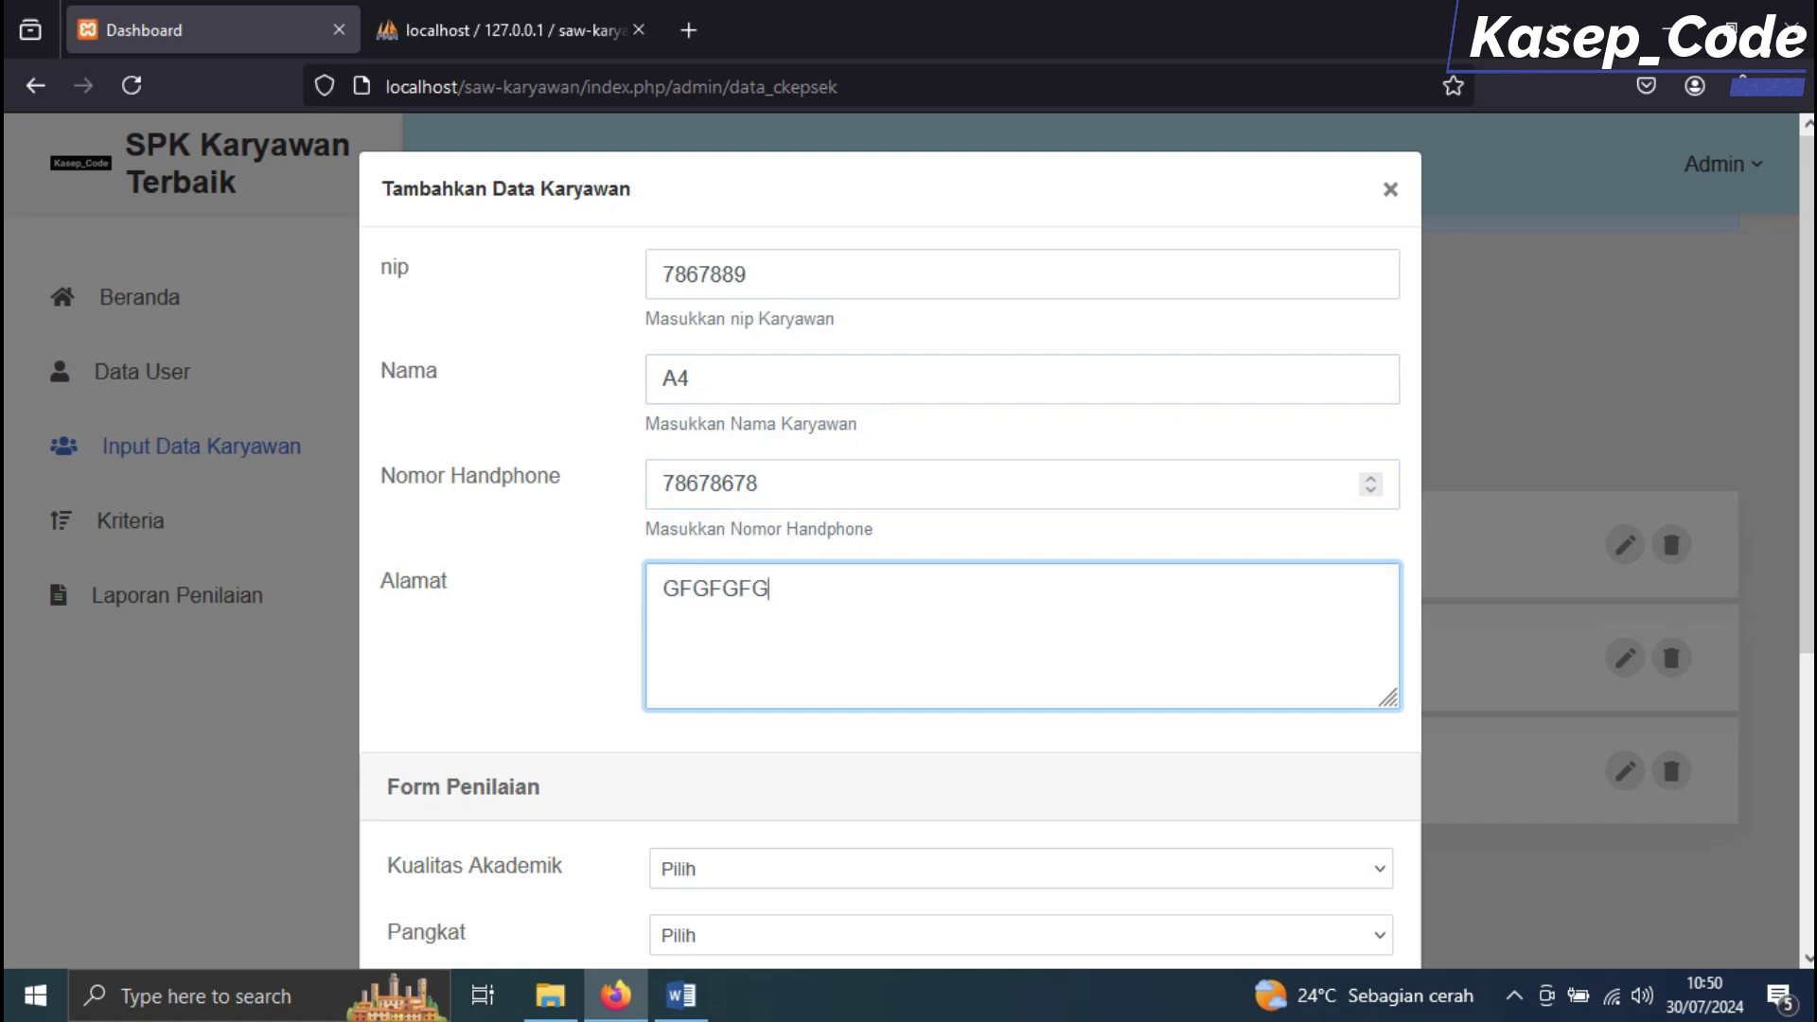
pyautogui.write('G')
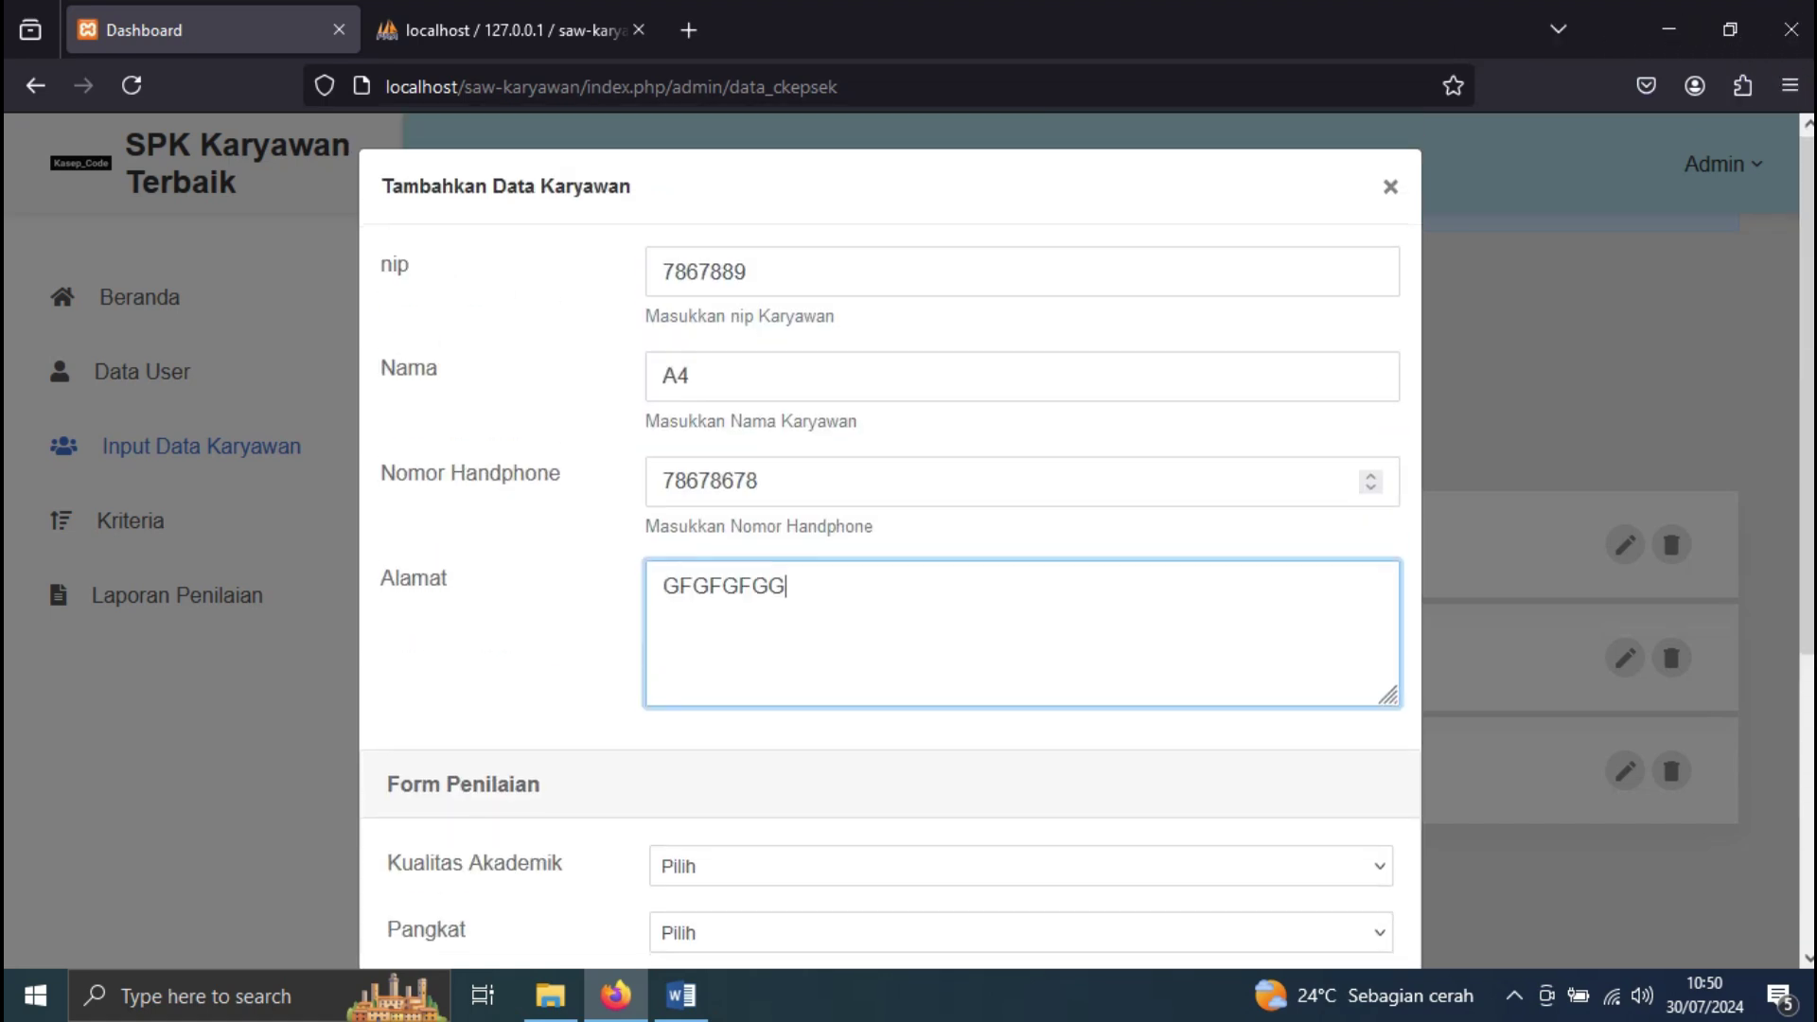
# Check A4's row in the Word table, then set Kualitas Akademik S1/D-IV and Pangkat Golongan III.d
pyautogui.scroll(-4, 890, 568)
pyautogui.click(681, 994)
pyautogui.moveTo(510, 670); pyautogui.dragTo(1325, 669)
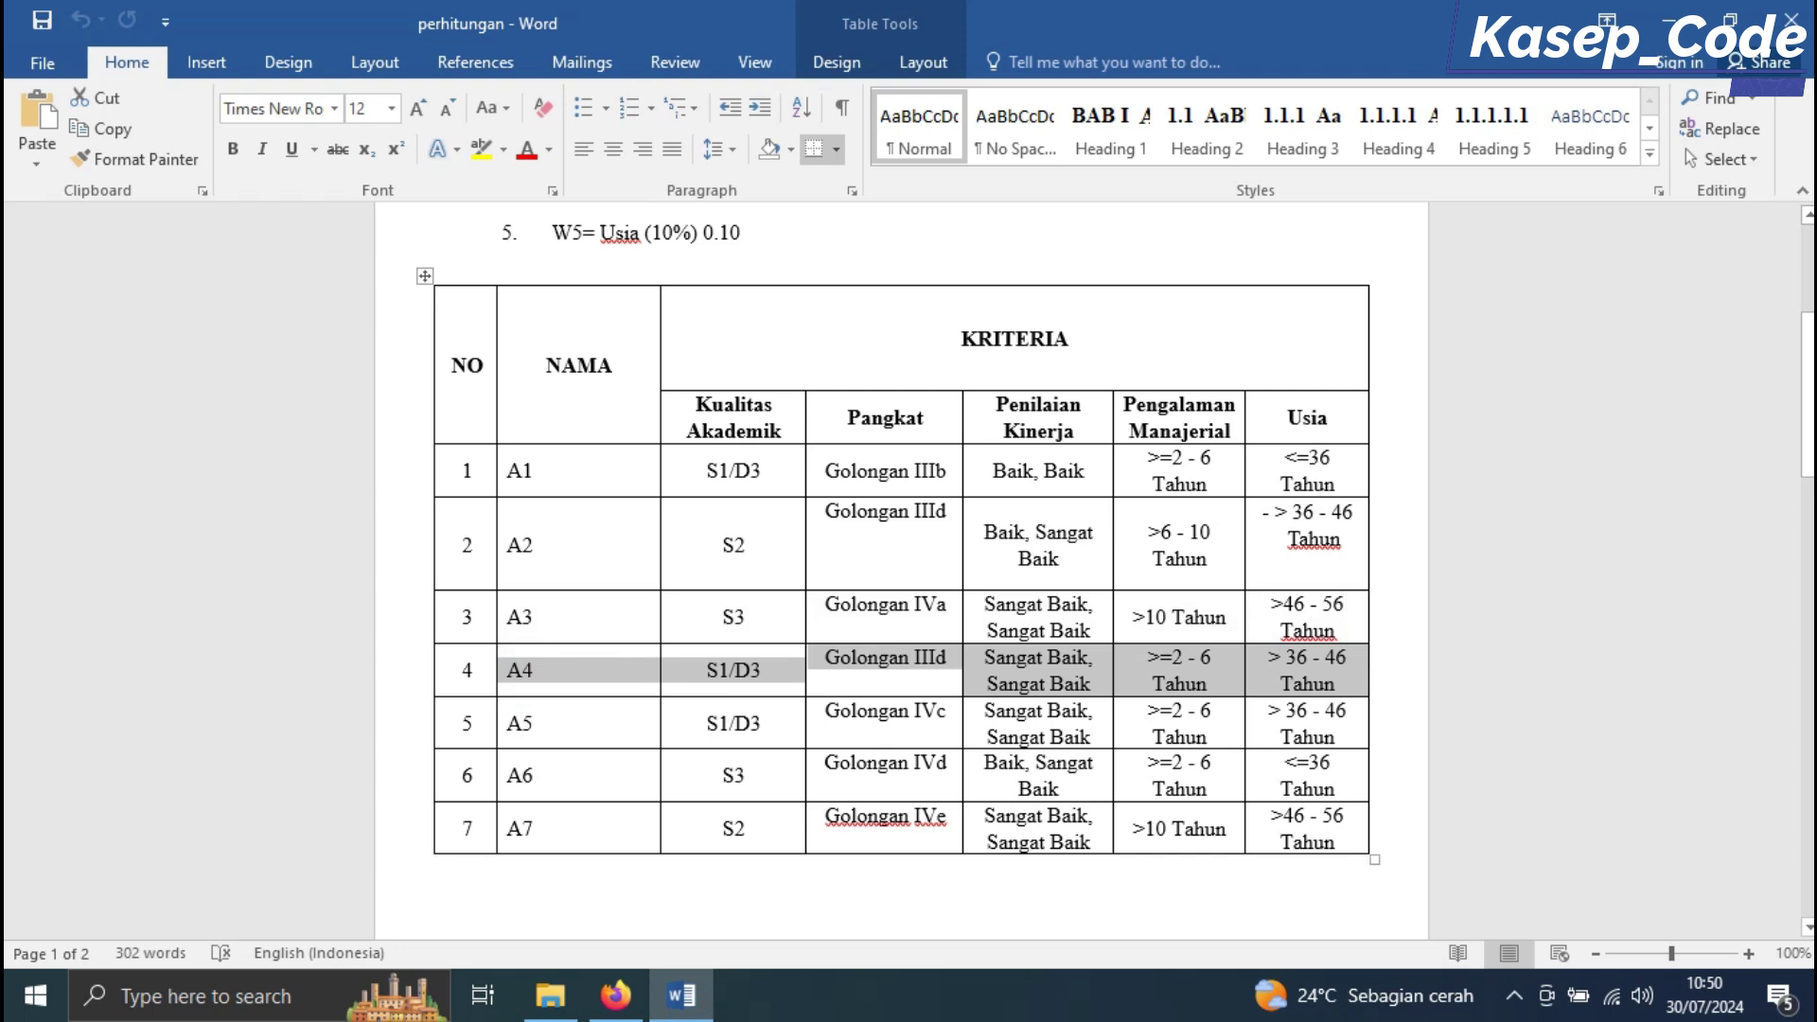
pyautogui.click(615, 994)
pyautogui.click(725, 463)
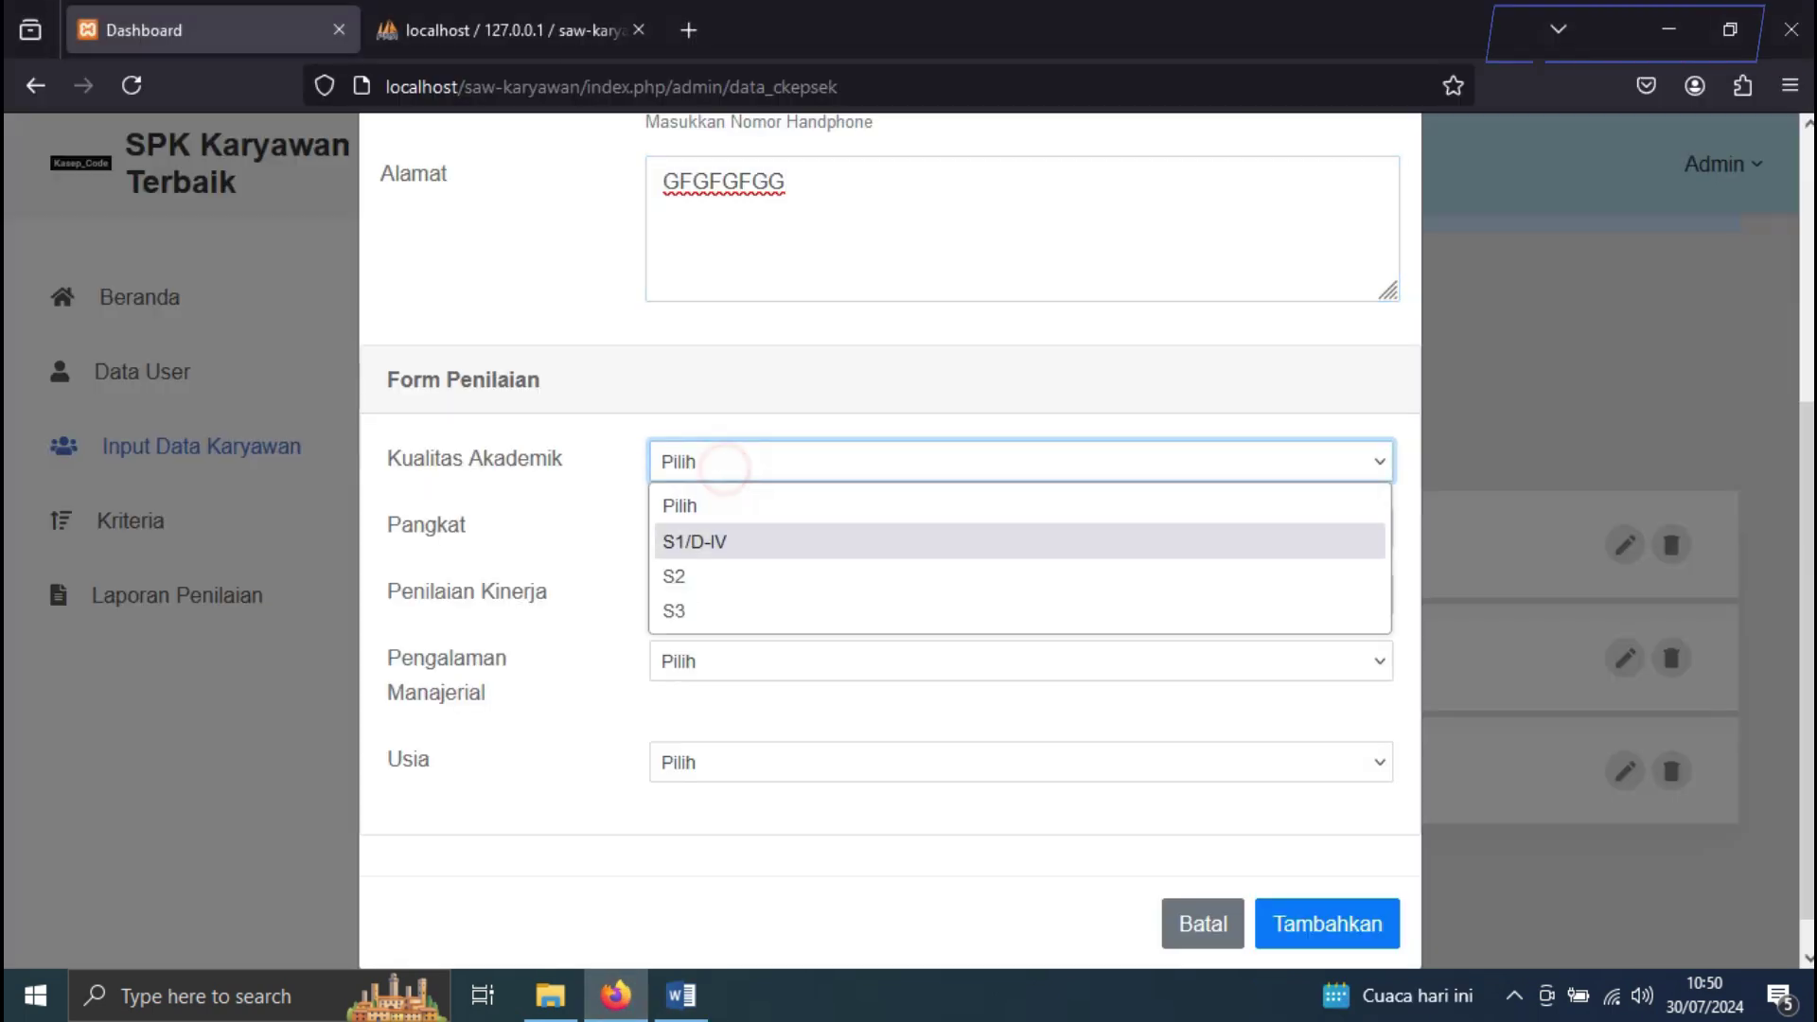
pyautogui.click(725, 541)
pyautogui.click(722, 527)
pyautogui.click(746, 638)
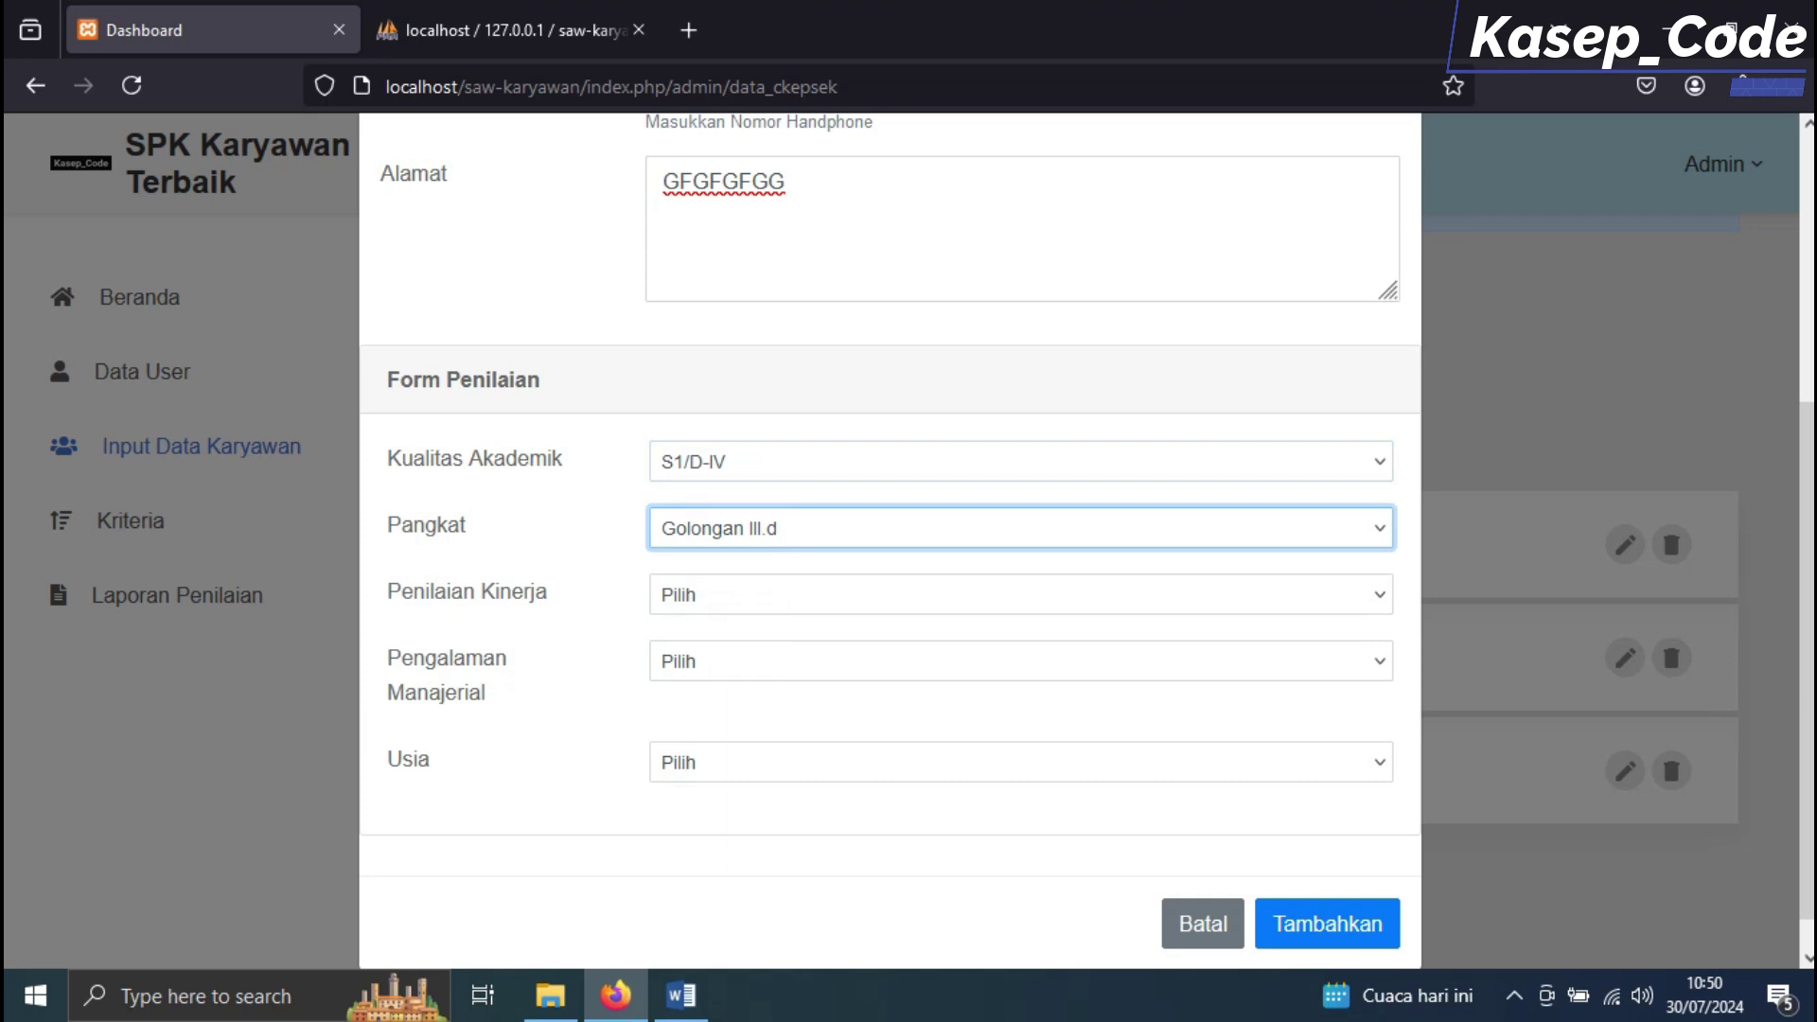
# Set A4's Penilaian Kinerja to Sangat Baik, Sangat Baik and Pengalaman Manajerial to >= 2 - 6 Tahun
pyautogui.click(680, 994)
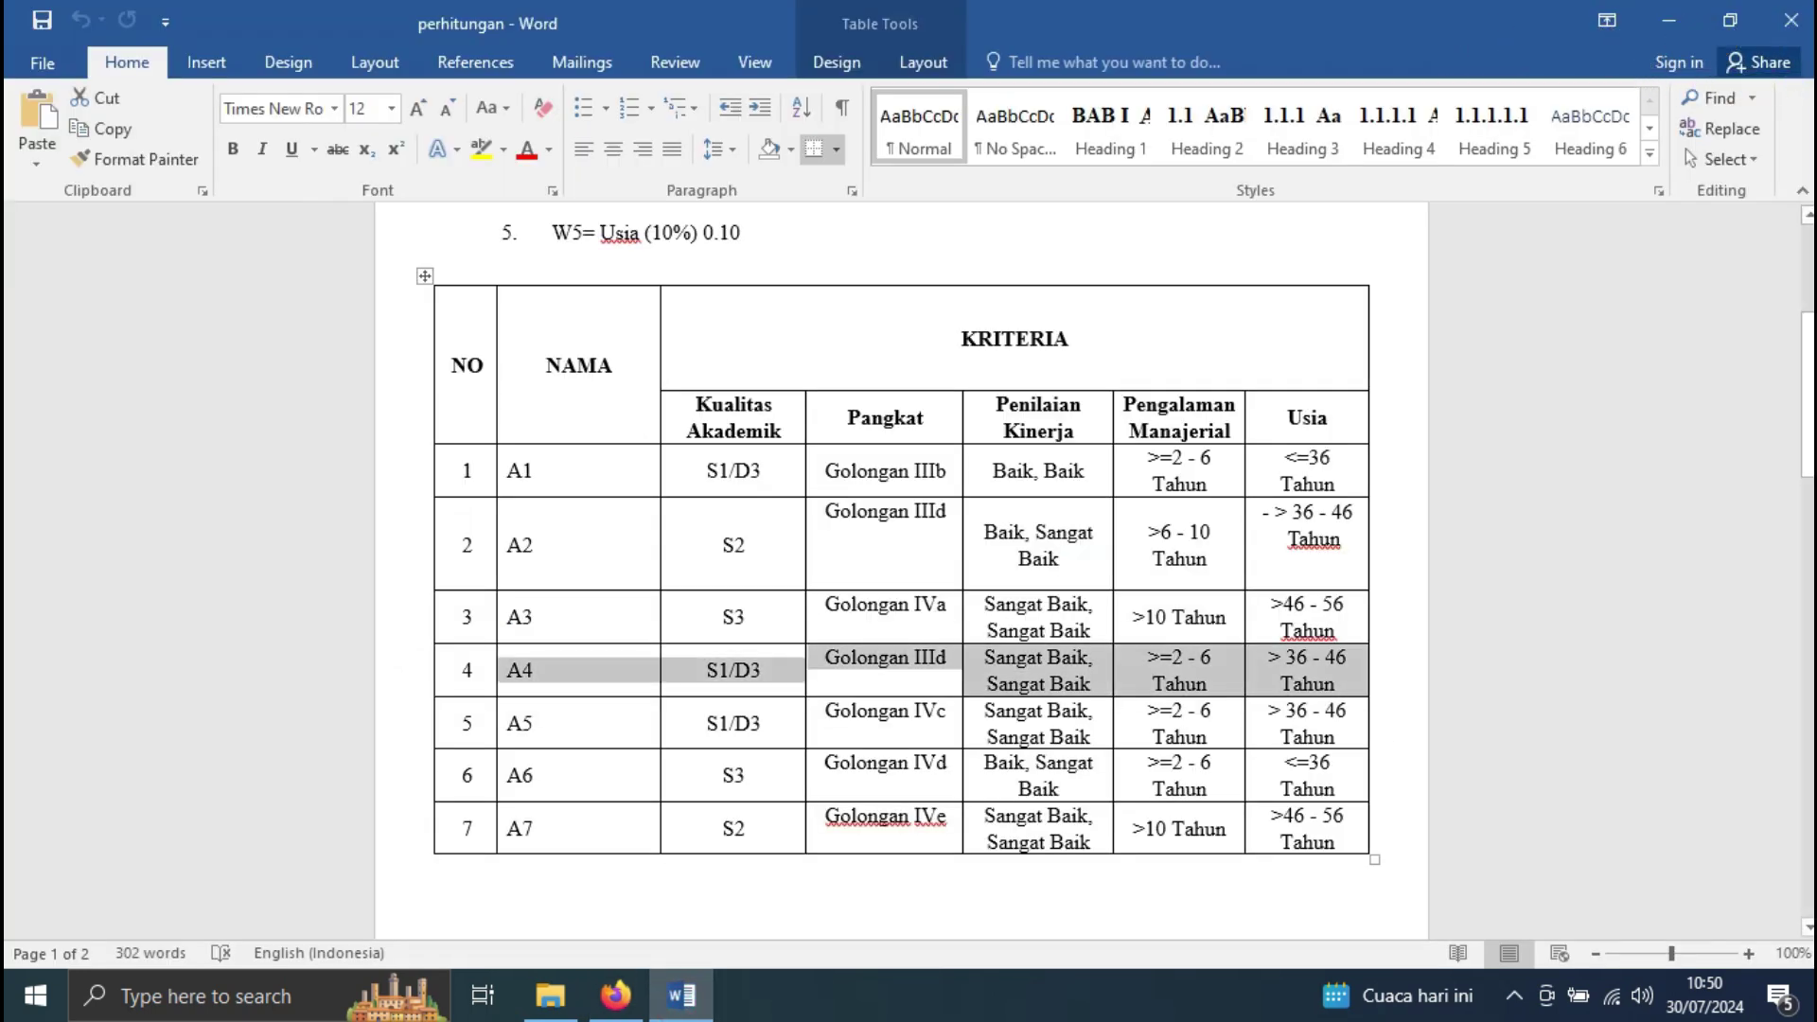
pyautogui.click(615, 995)
pyautogui.click(733, 594)
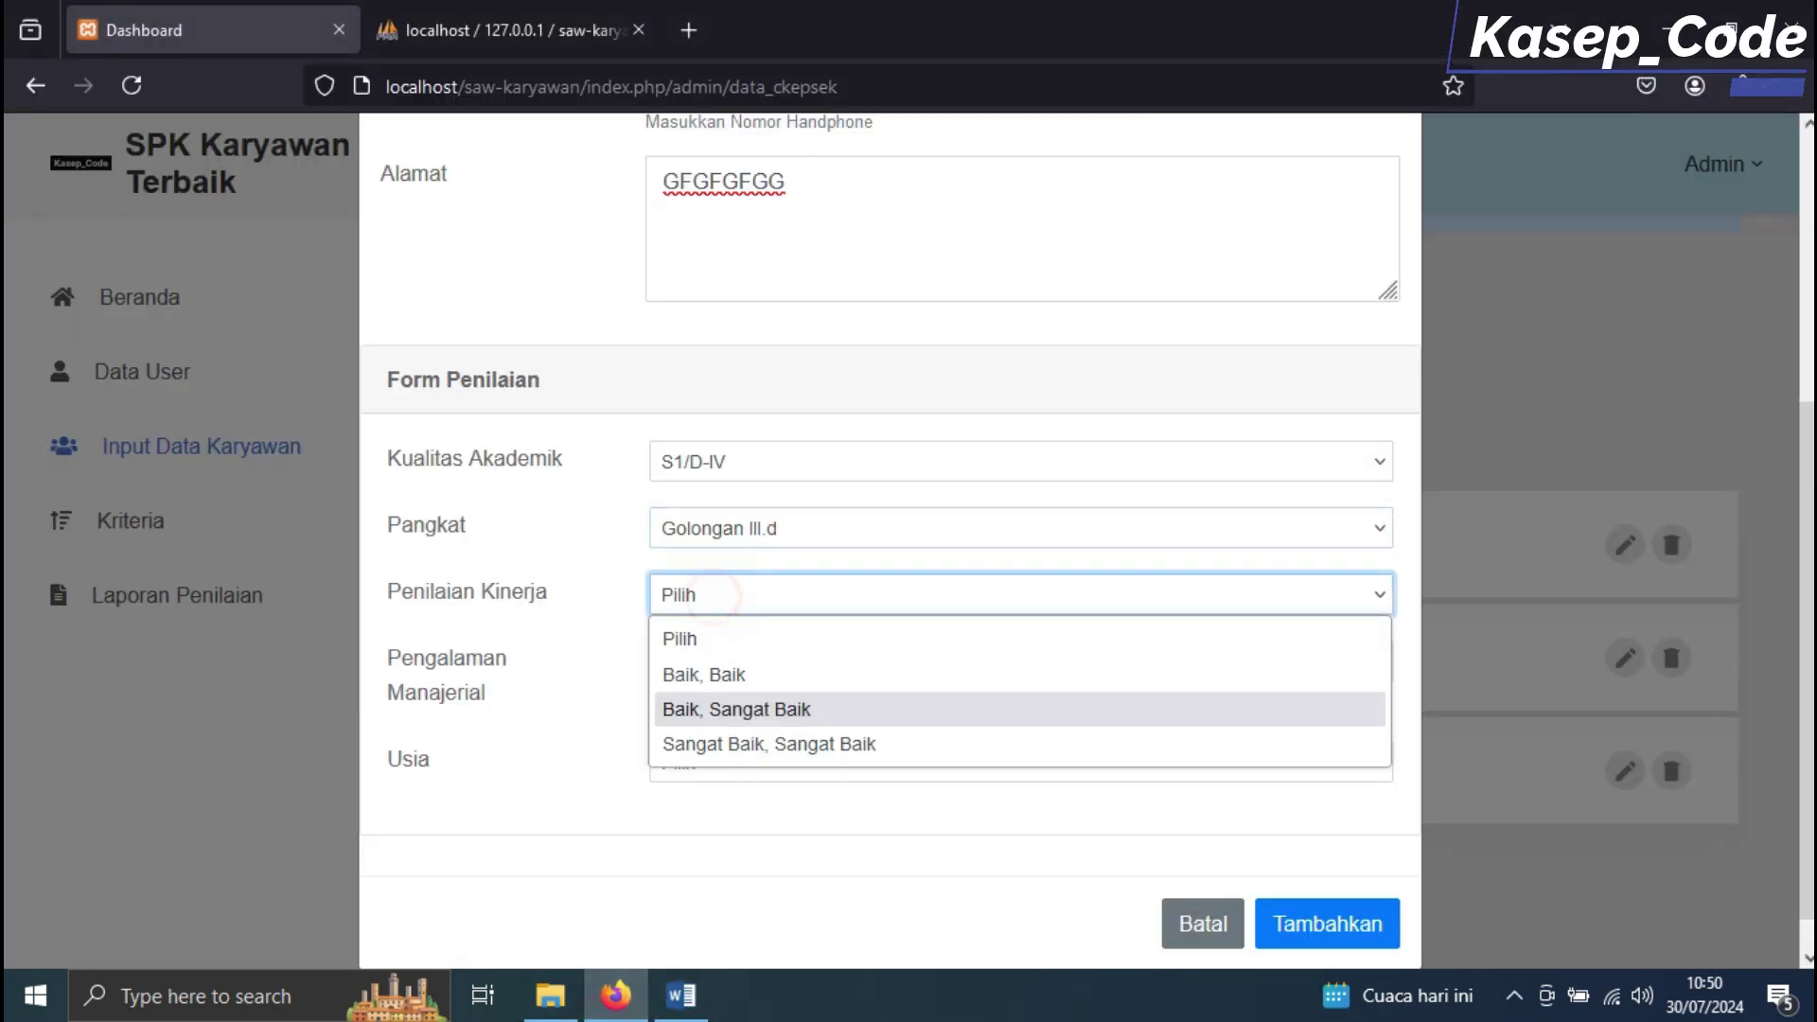
pyautogui.click(727, 741)
pyautogui.click(779, 659)
pyautogui.click(776, 741)
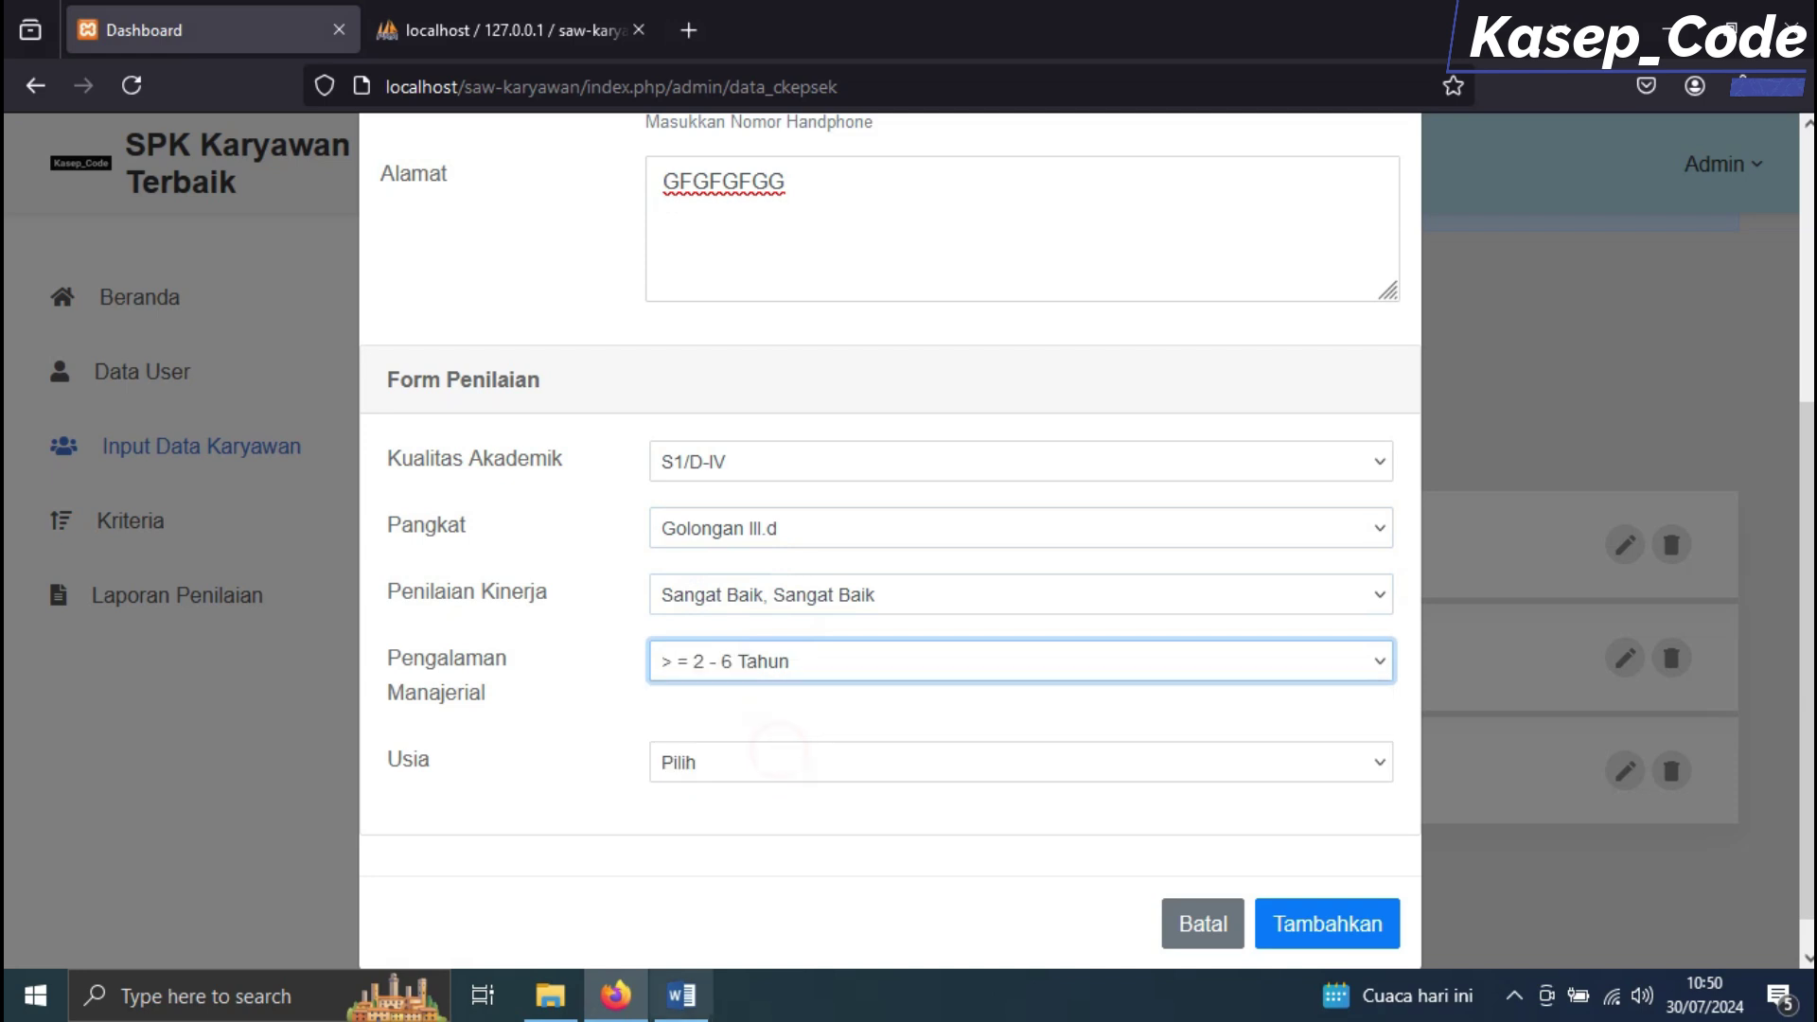
# Set A4's Usia to '> 36 - 46 Tahun' and save the employee
pyautogui.click(680, 994)
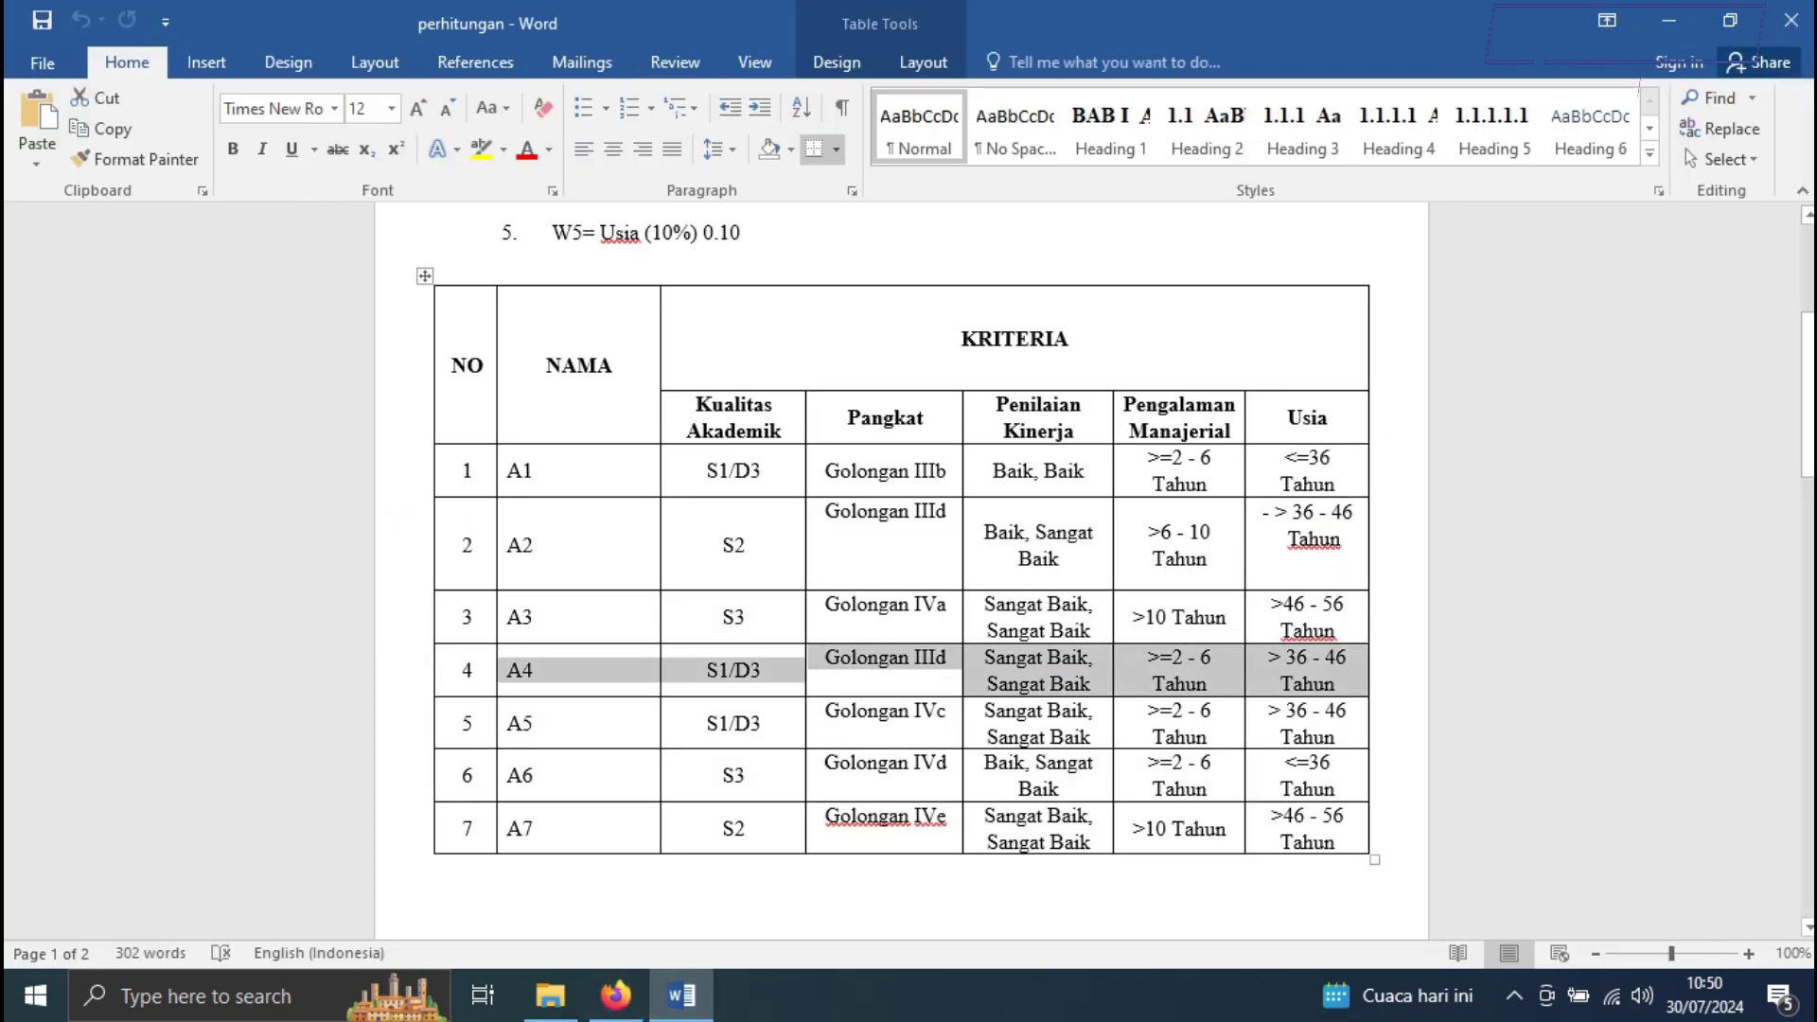
pyautogui.click(615, 994)
pyautogui.click(770, 762)
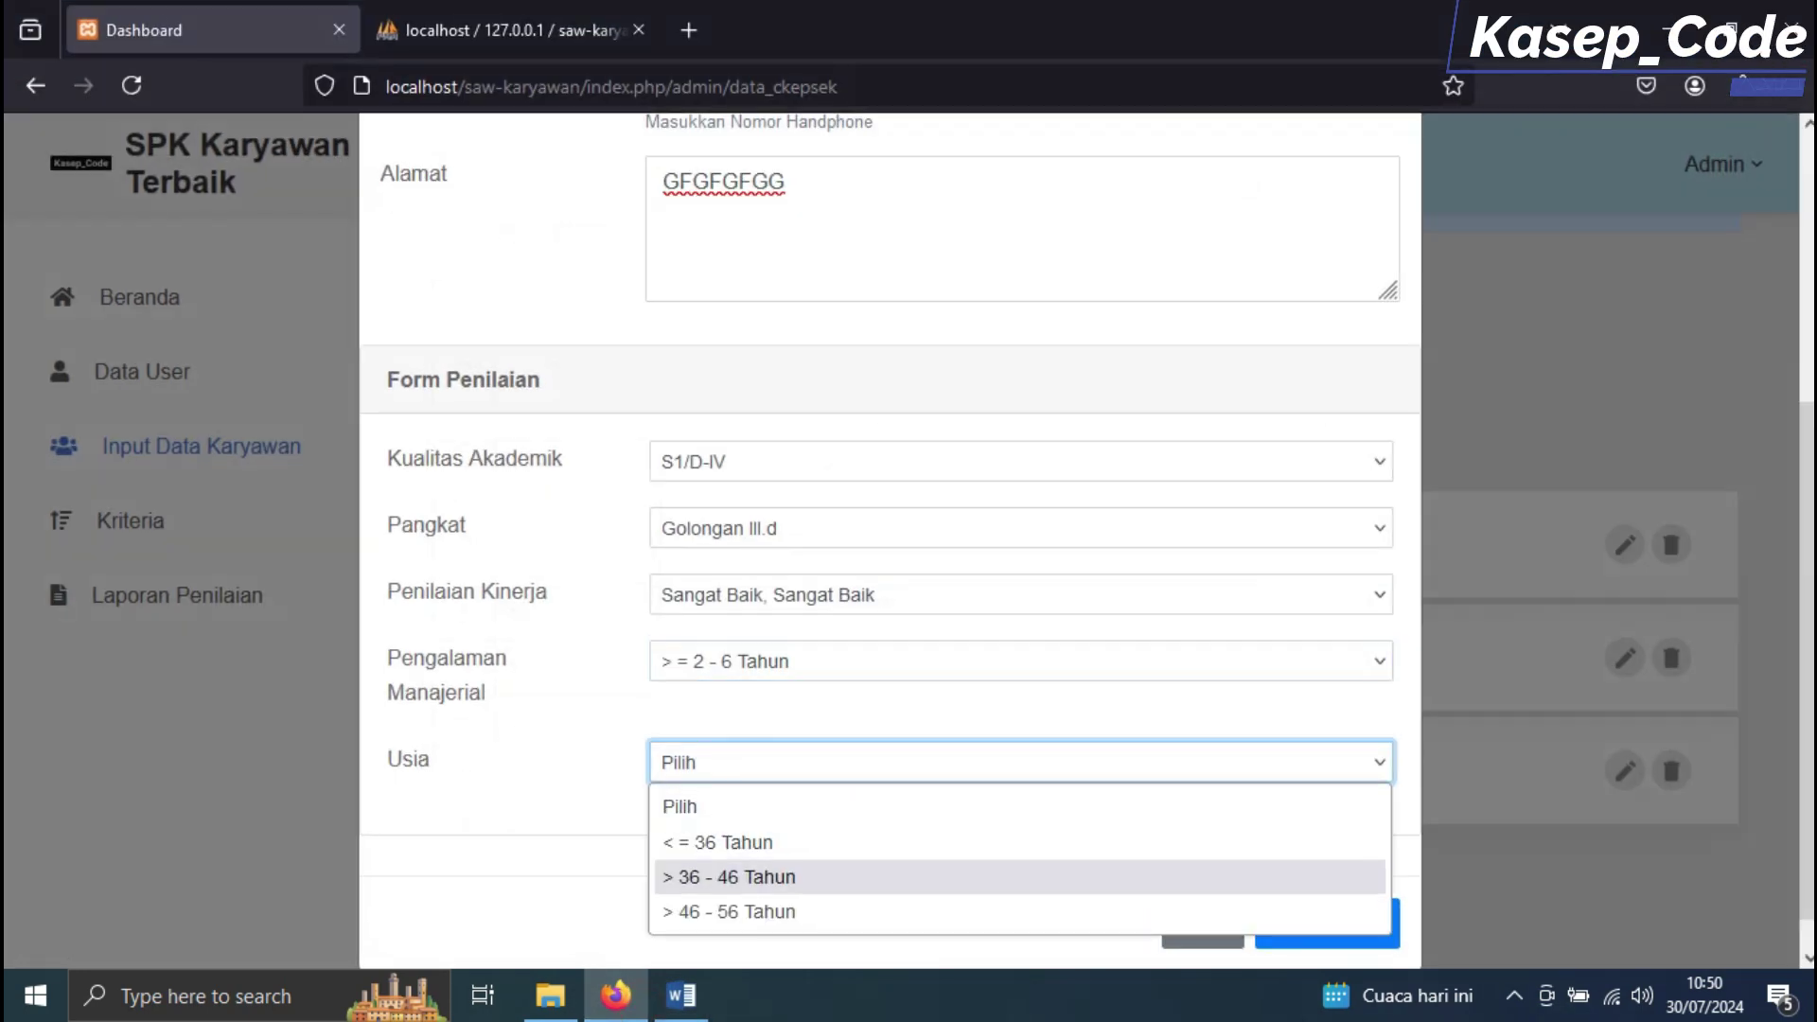
pyautogui.click(771, 876)
pyautogui.click(1325, 921)
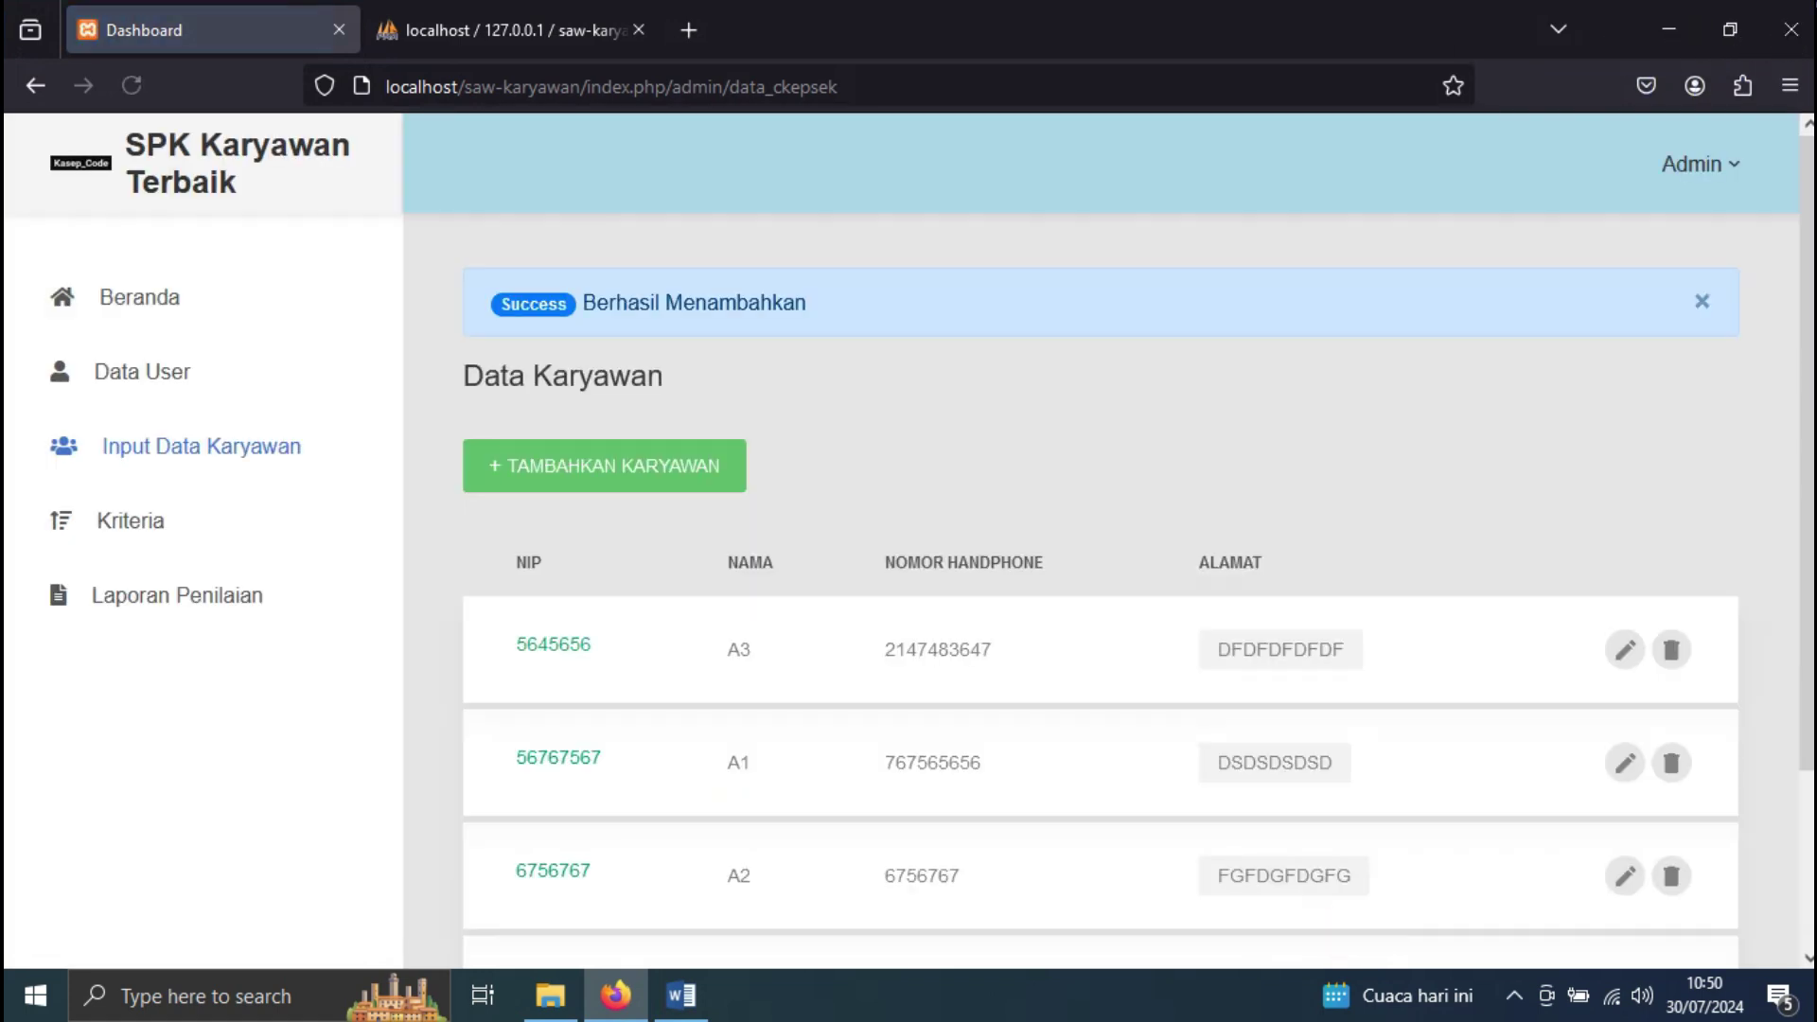
pyautogui.scroll(-3, 1136, 554)
# Start employee A5, entering its NIP, phone number and address after checking row A5 in Word
pyautogui.click(604, 247)
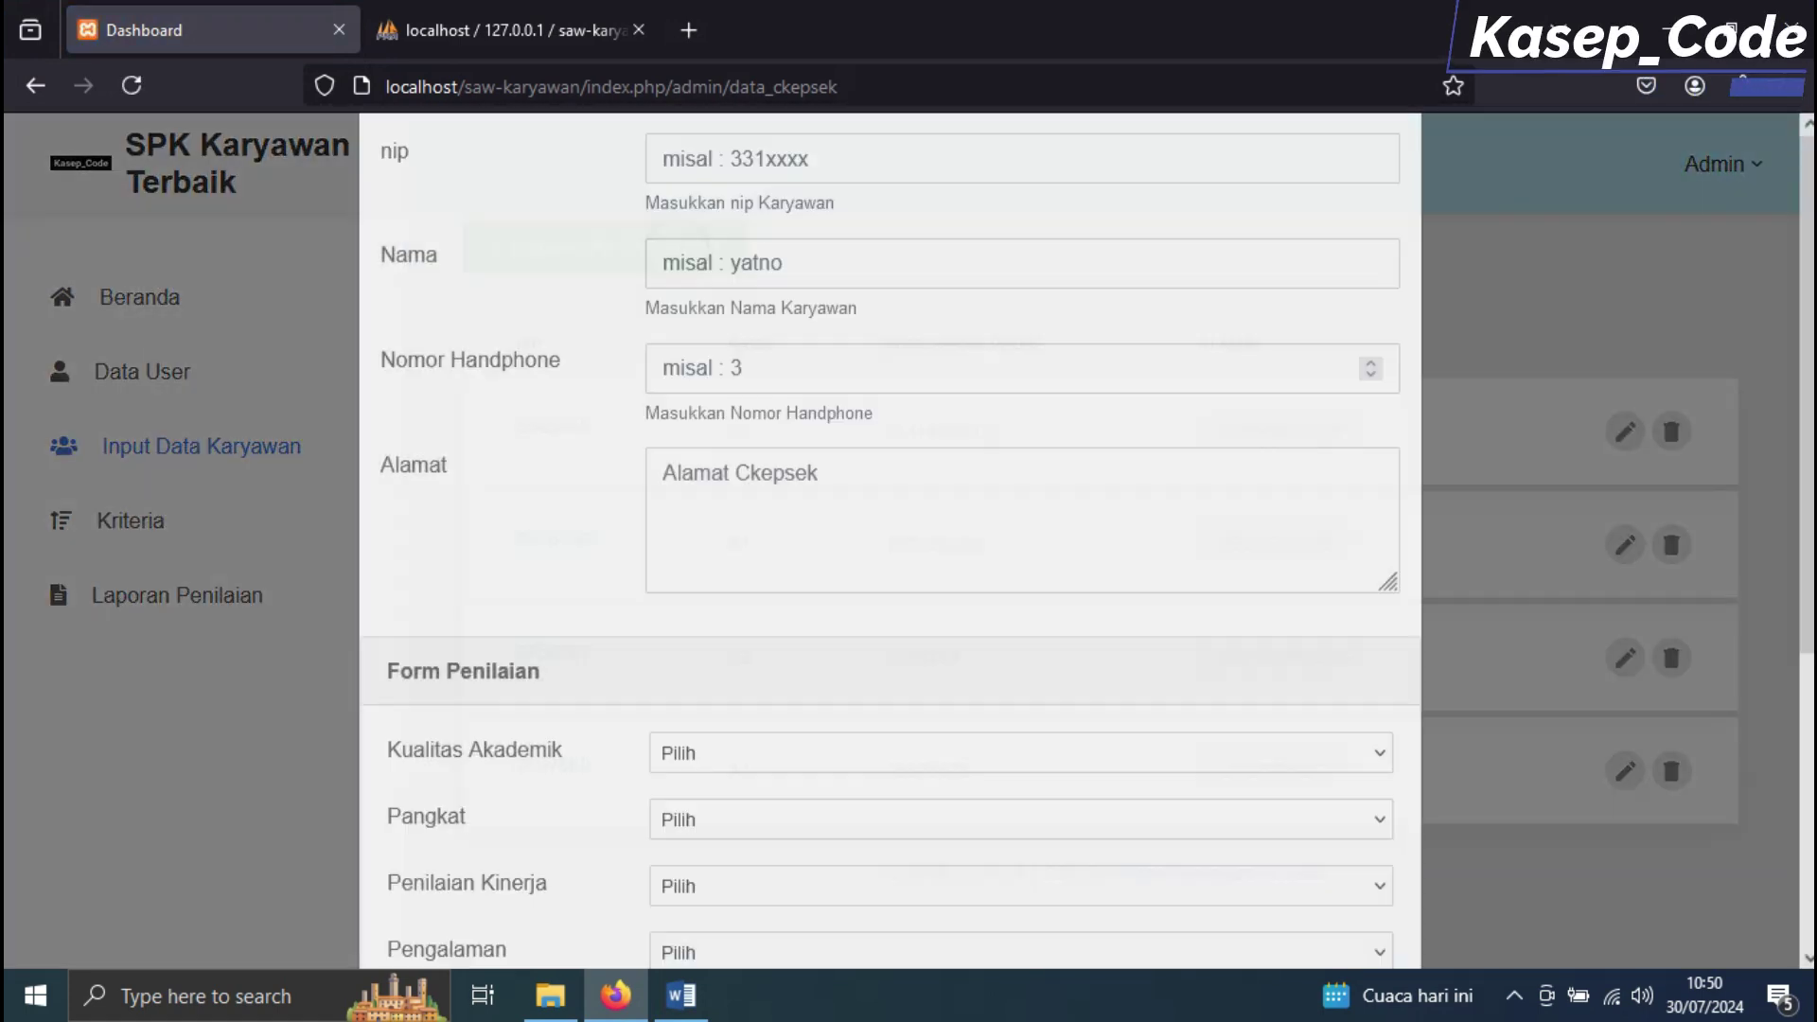
pyautogui.write('4545444343')
pyautogui.click(791, 377)
pyautogui.write('A5')
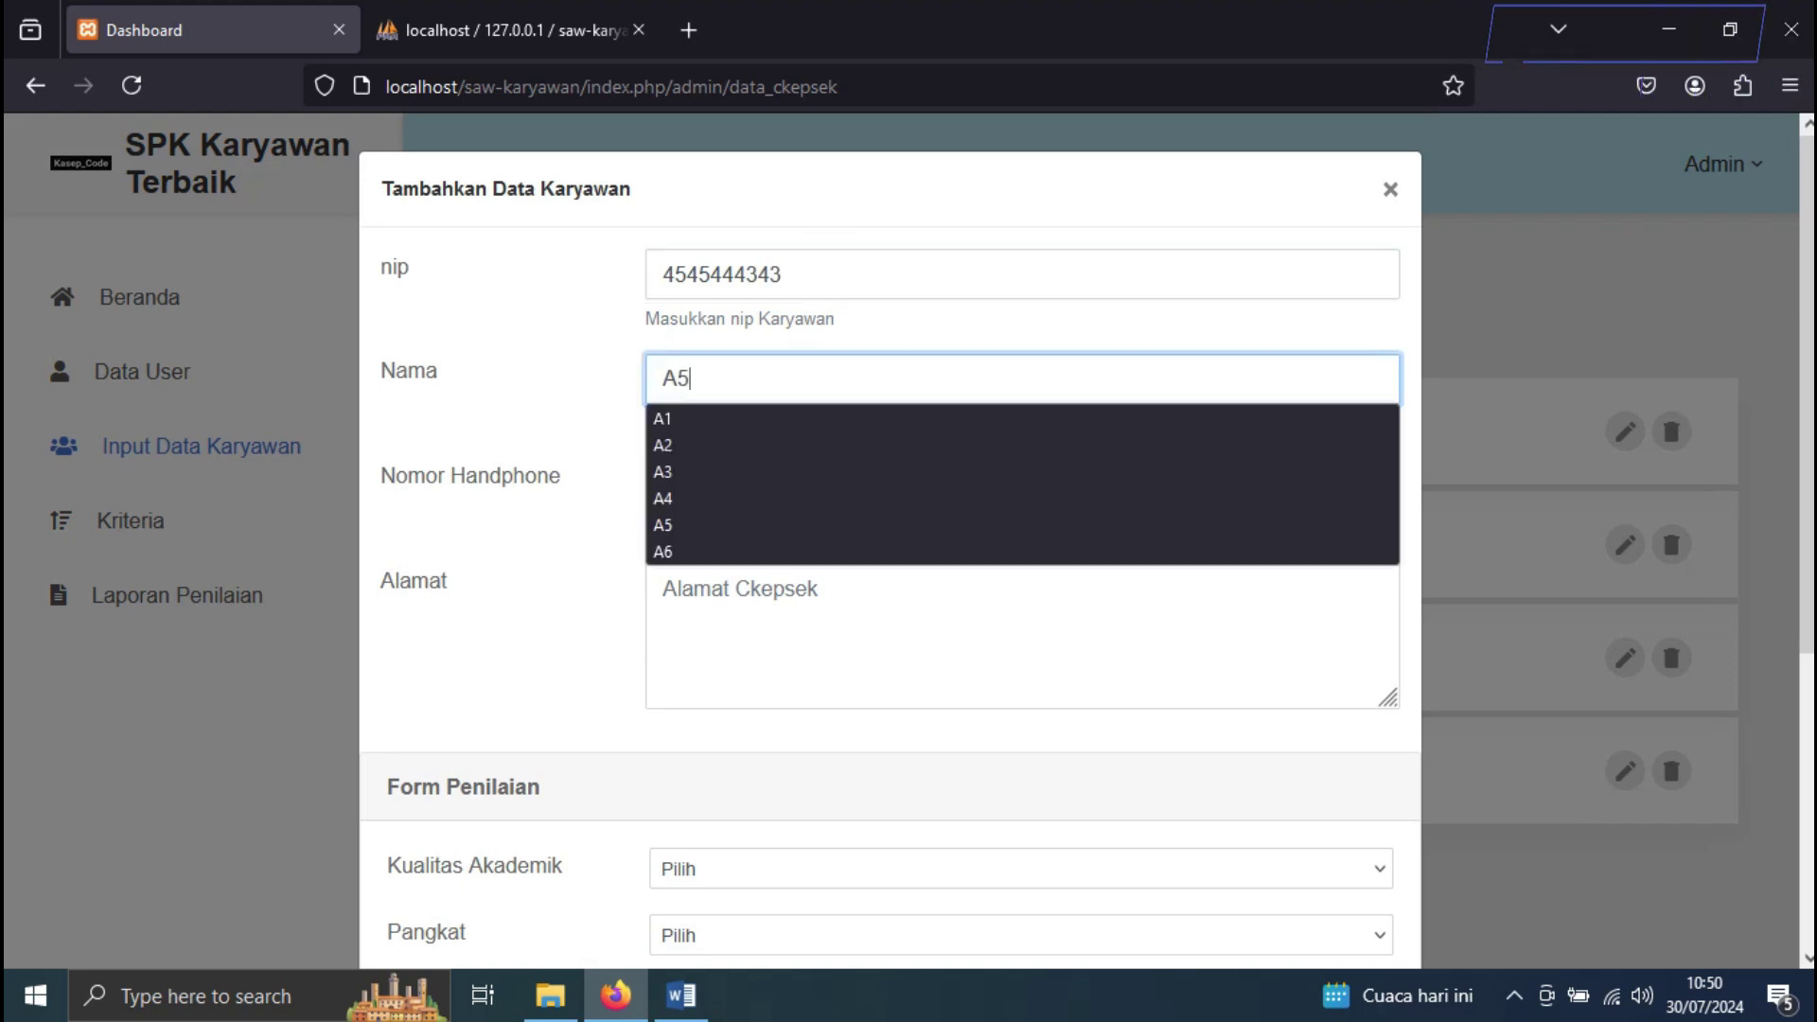
pyautogui.hotkey('alt', 'Tab')
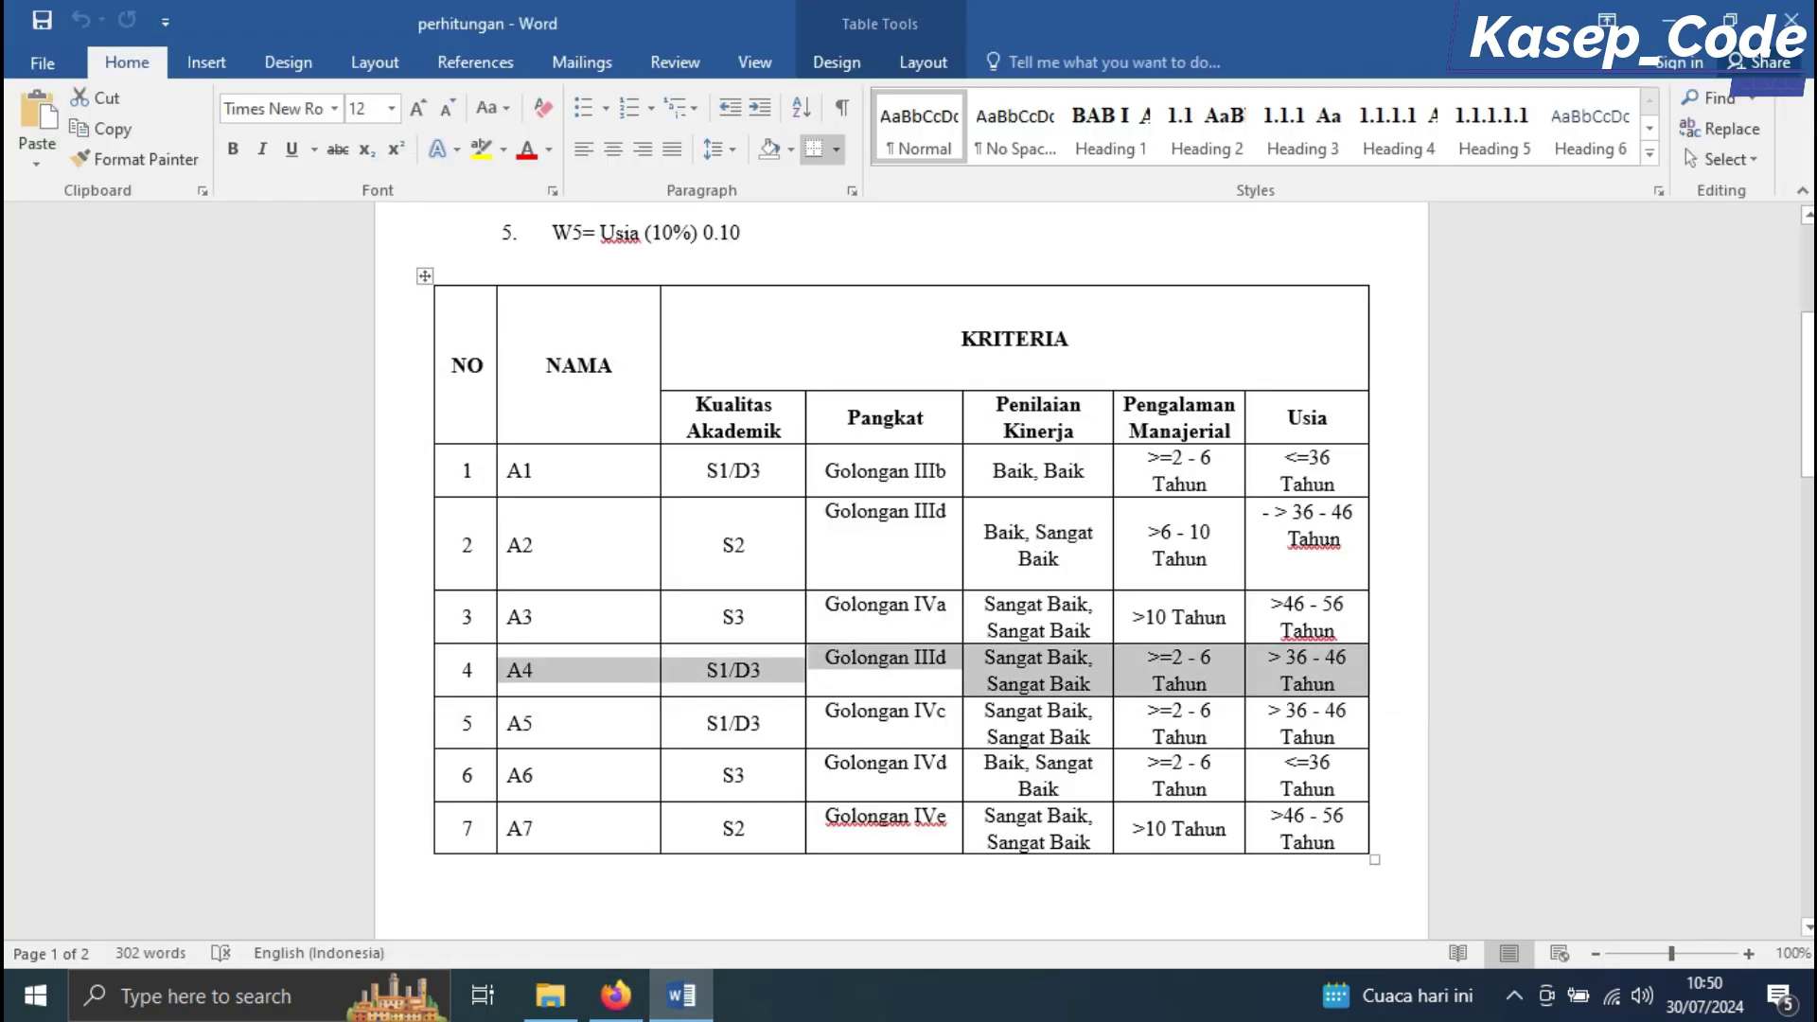
pyautogui.moveTo(506, 722); pyautogui.dragTo(1354, 738)
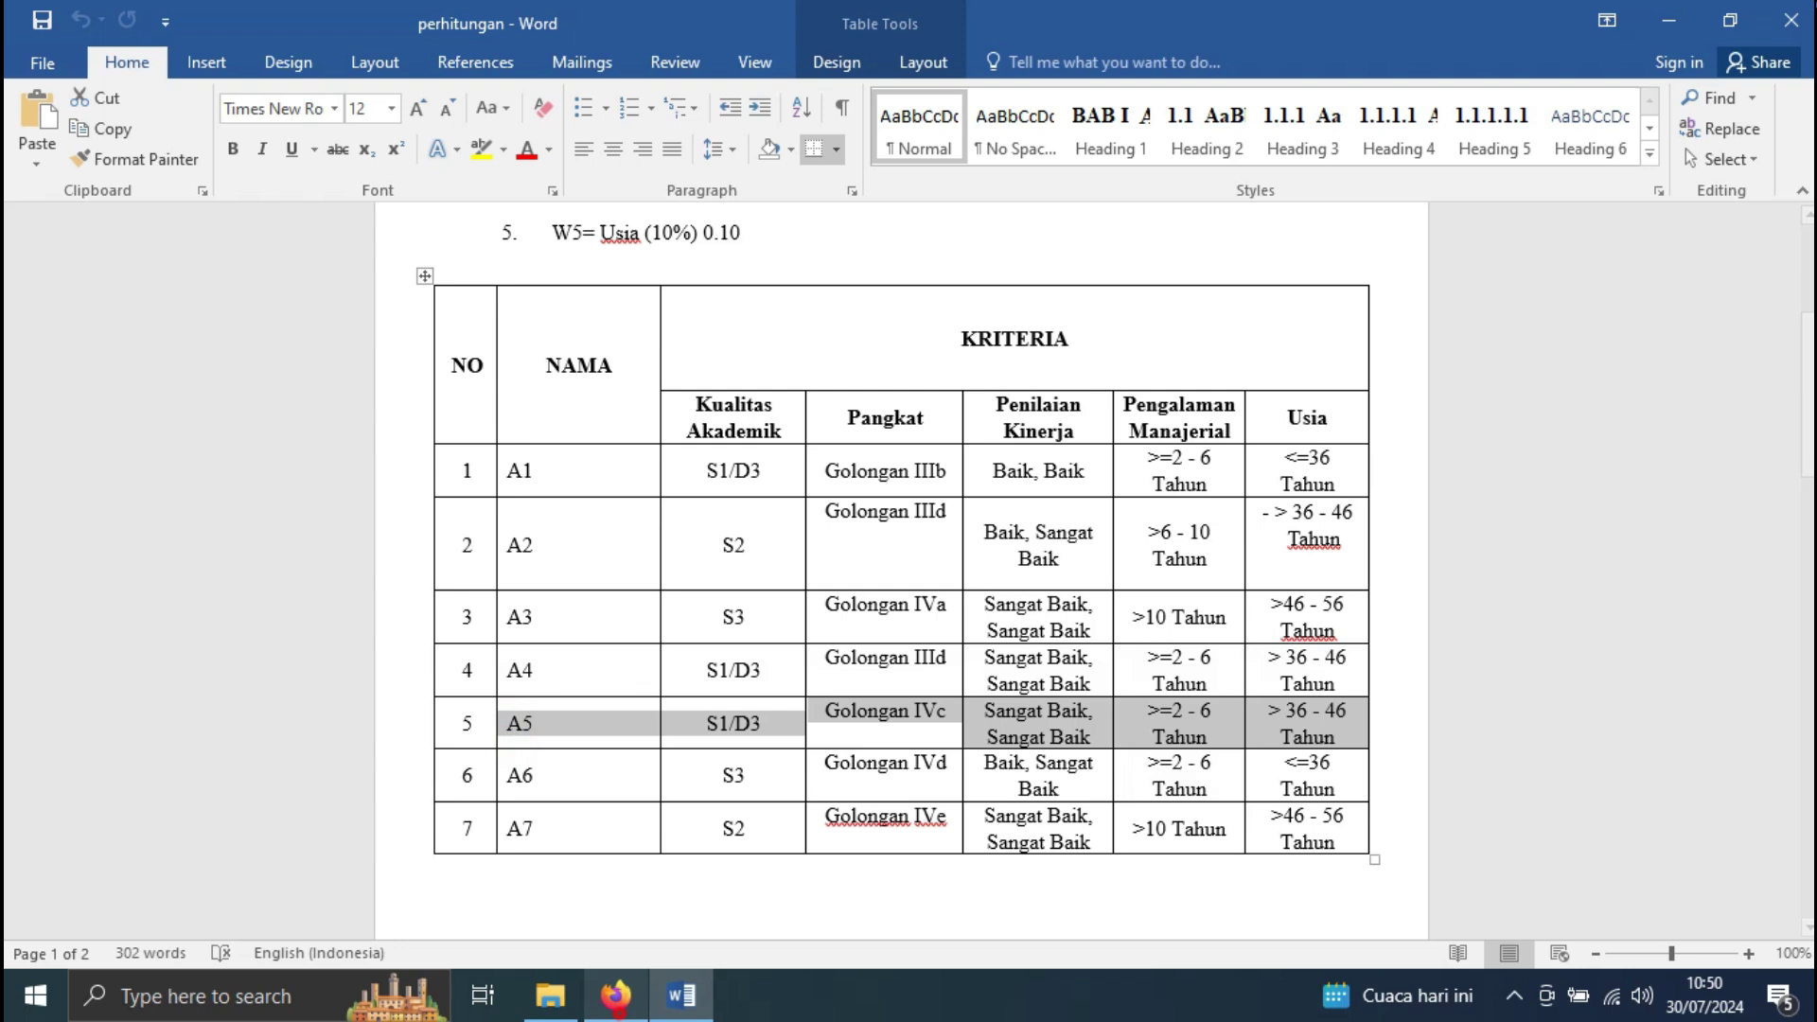
pyautogui.click(615, 995)
pyautogui.click(710, 483)
pyautogui.write('678')
pyautogui.click(752, 625)
pyautogui.write('FGFGHGHGH')
# Set A5's academic qualification S1/D-IV, rank Golongan IV.c and performance Sangat Baik, Sangat Baik
pyautogui.scroll(-3, 890, 567)
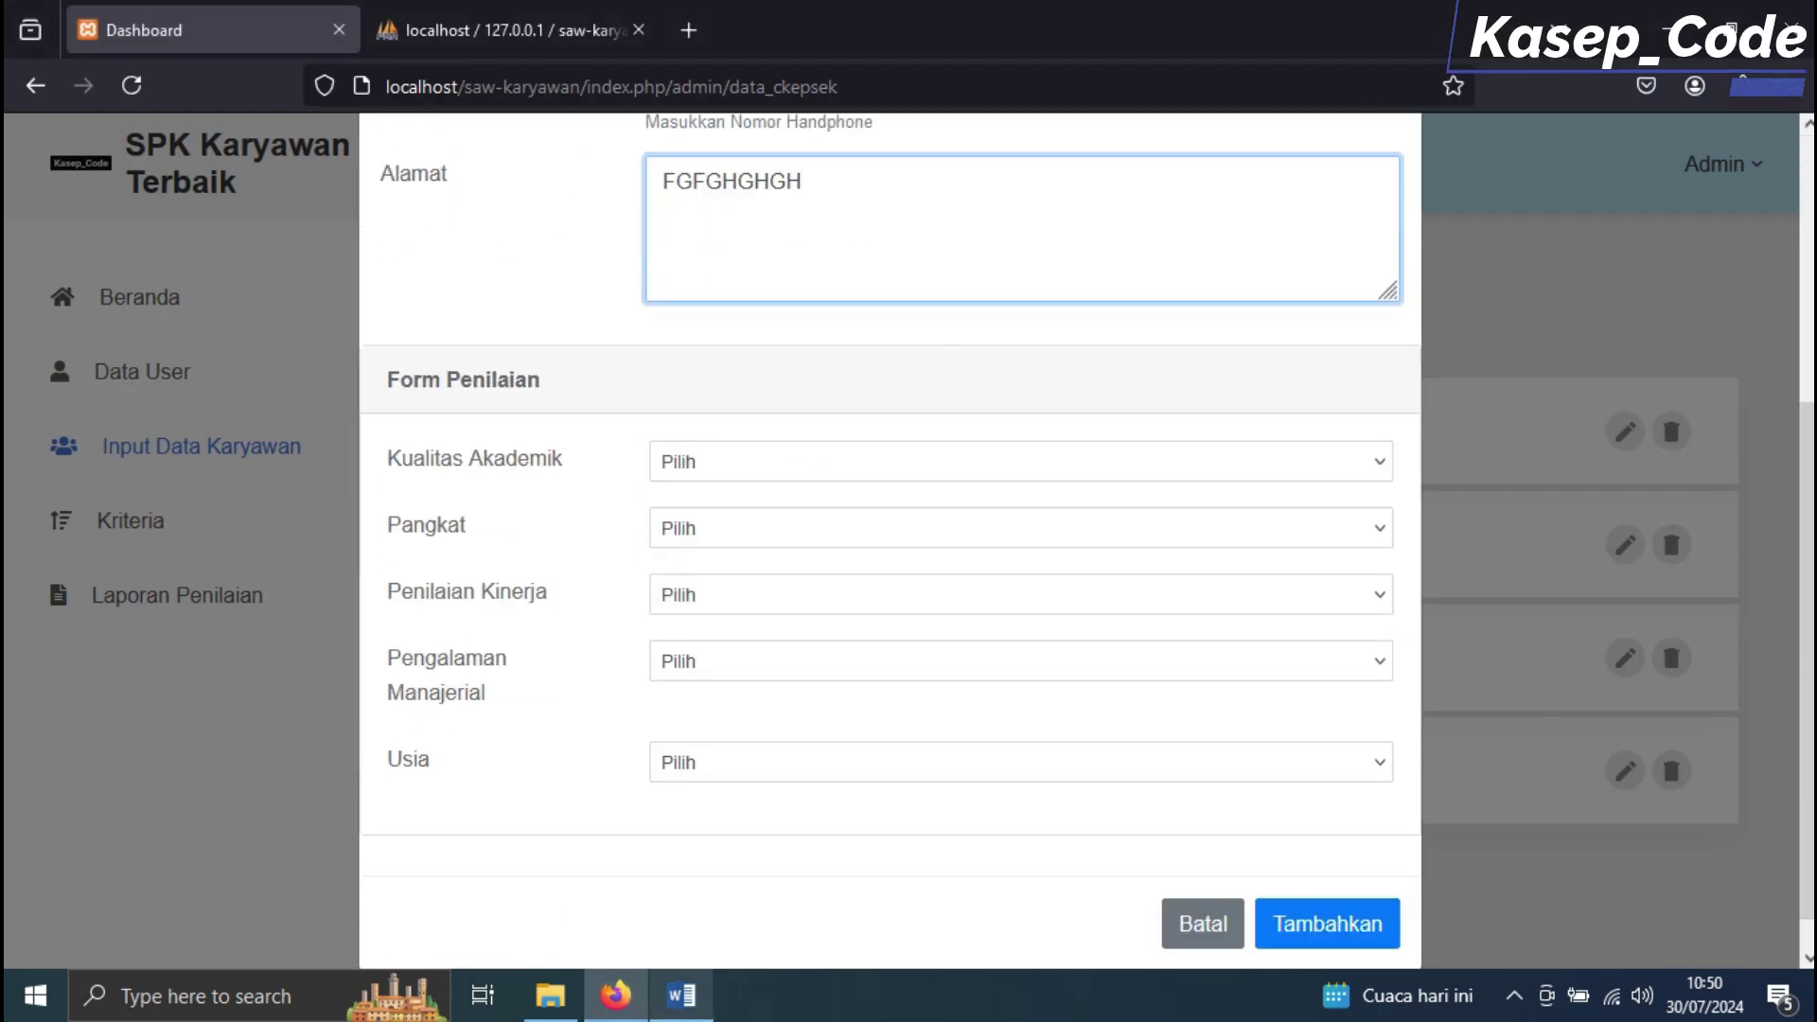
pyautogui.click(681, 994)
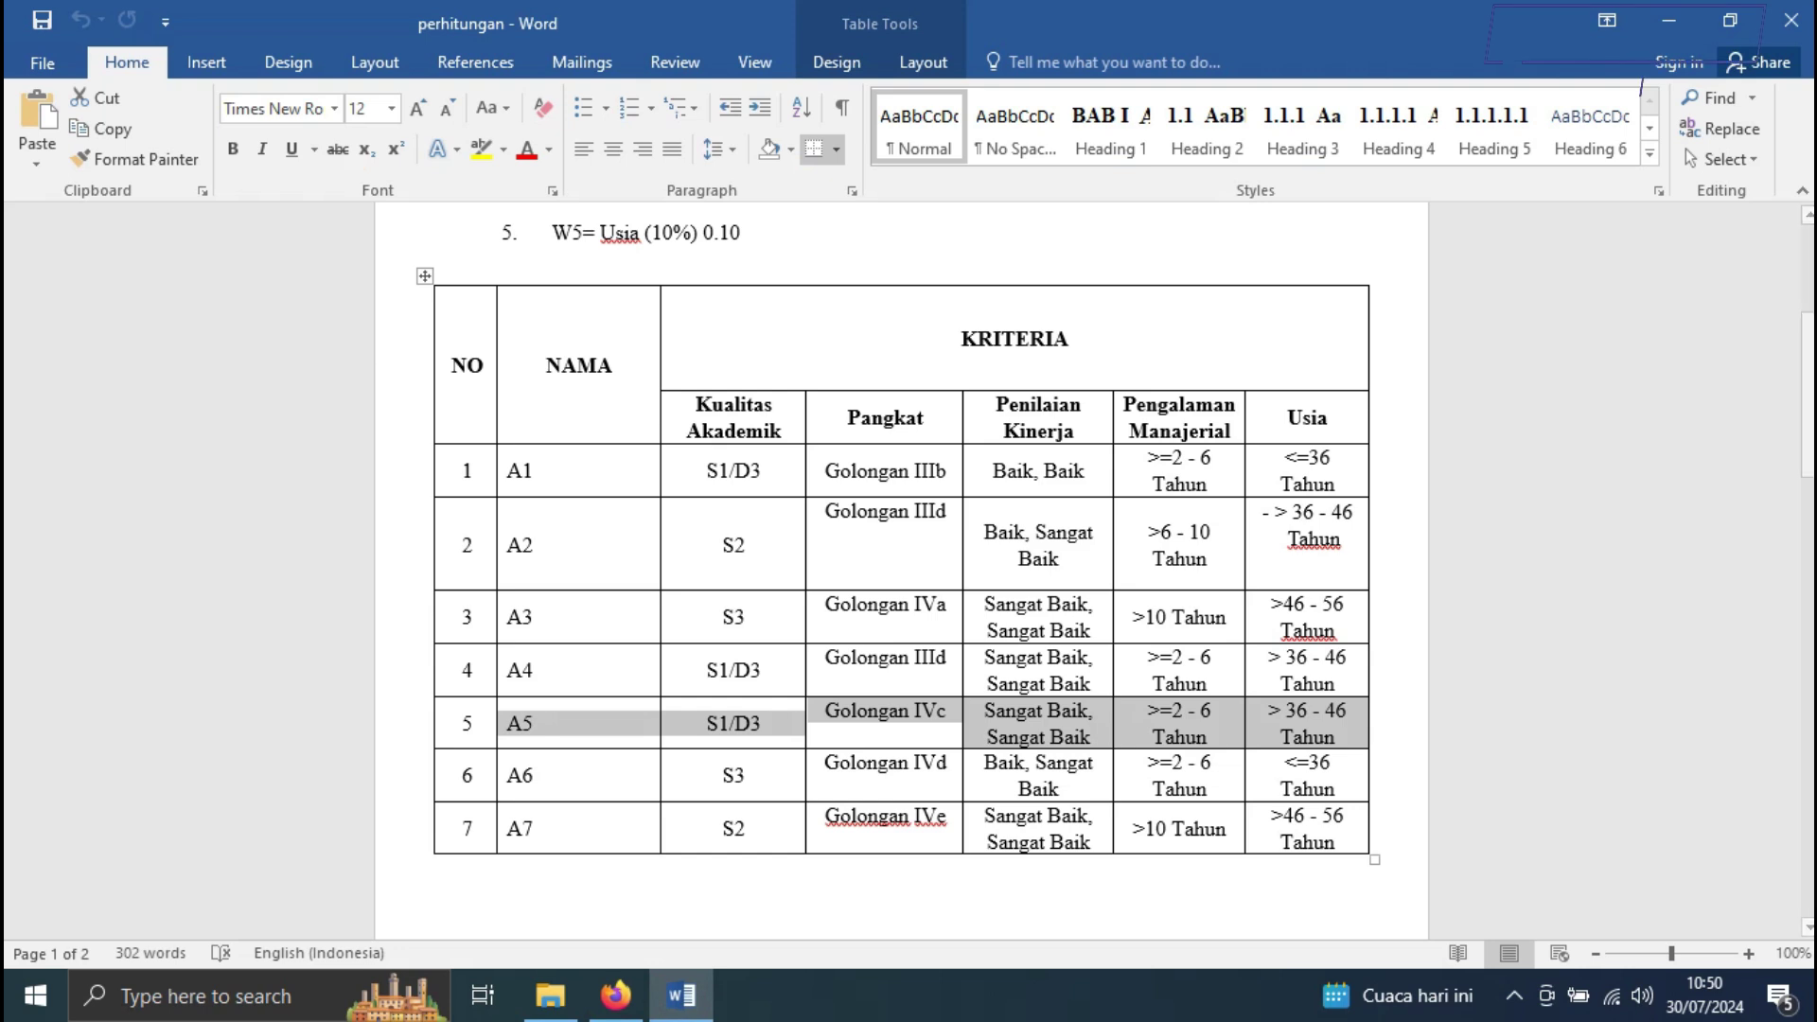
pyautogui.hotkey('alt', 'Tab')
pyautogui.click(730, 464)
pyautogui.click(722, 535)
pyautogui.click(724, 530)
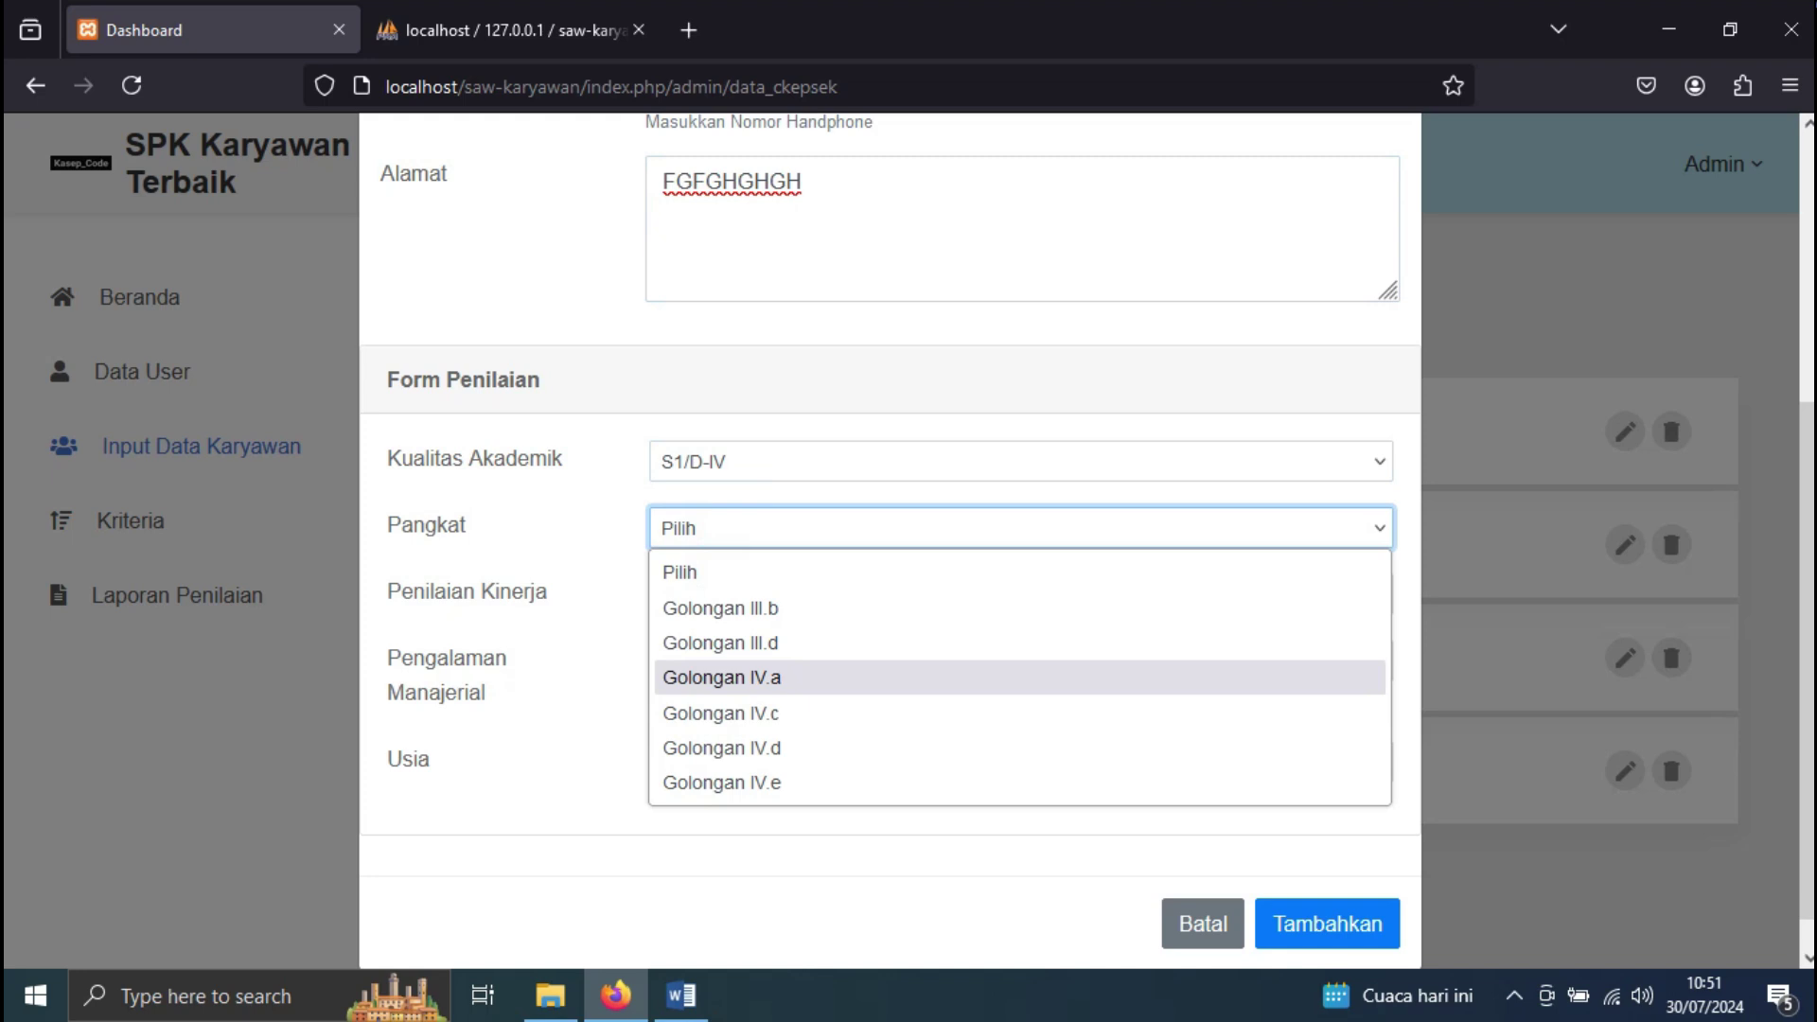
pyautogui.click(738, 716)
pyautogui.click(744, 596)
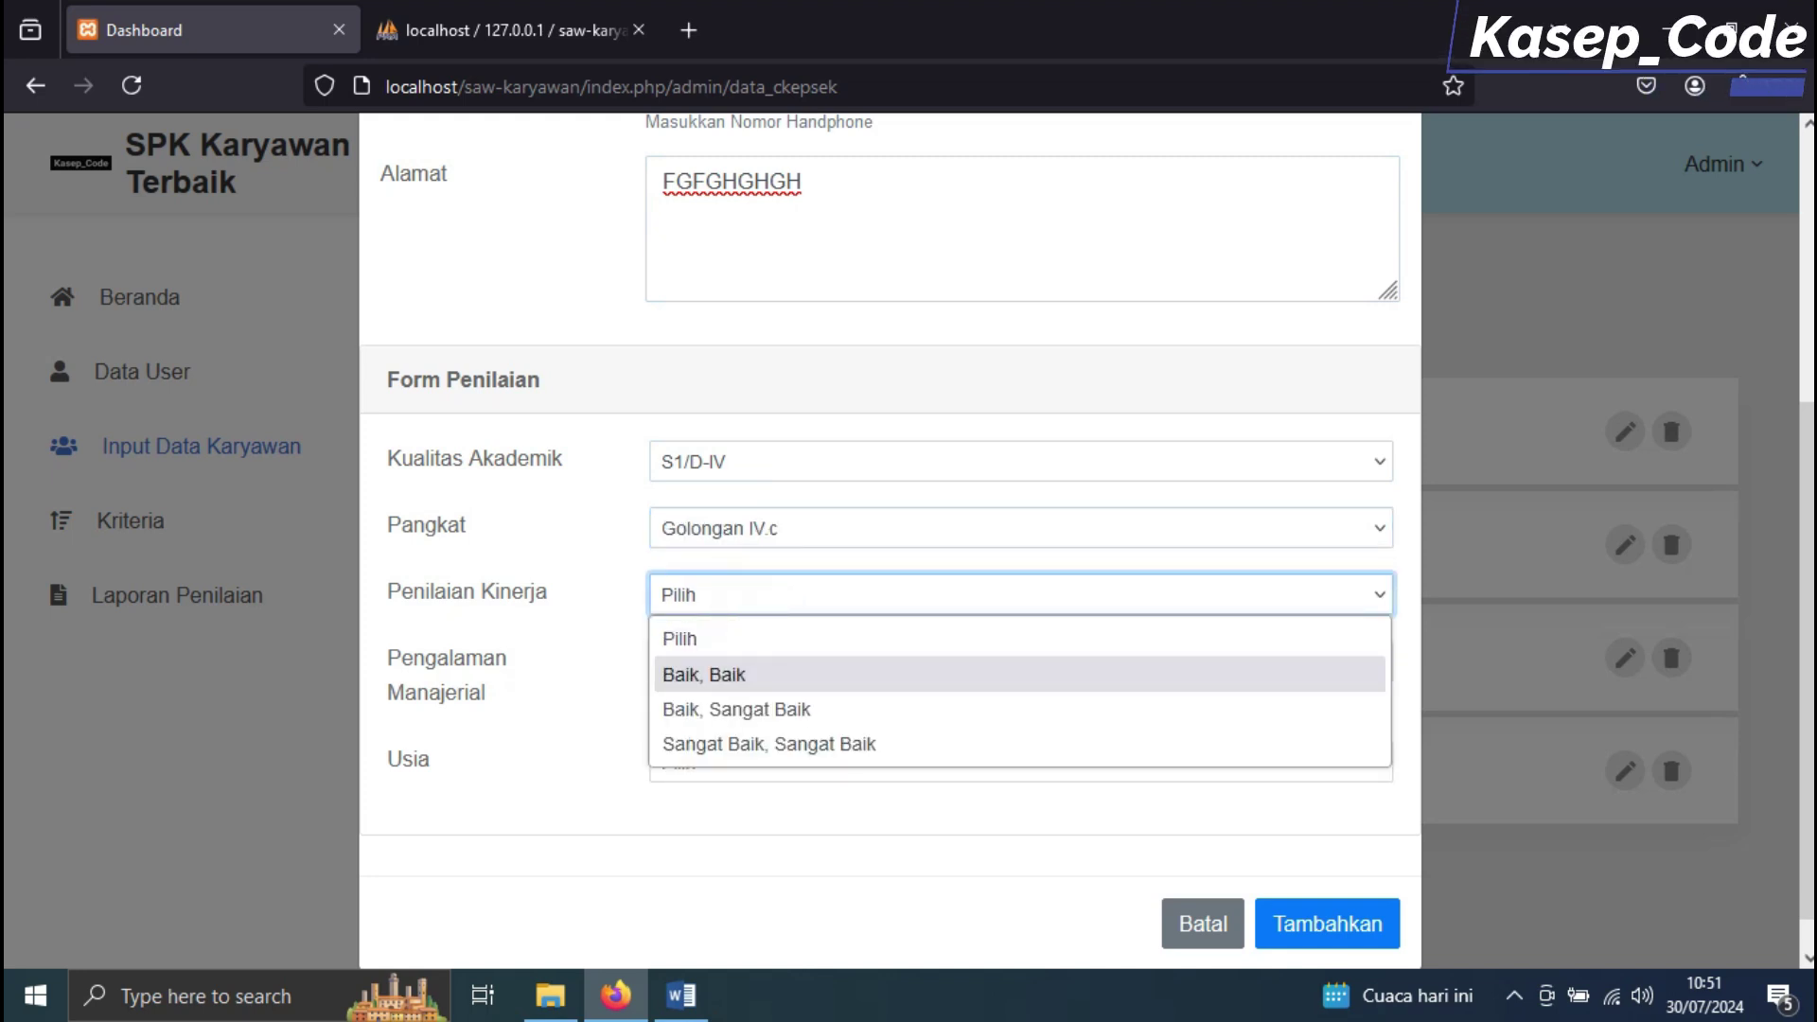
pyautogui.click(742, 743)
# Set A5's managerial experience to > = 2 - 6 Tahun and age to > 36 - 46 Tahun, then save
pyautogui.click(703, 1008)
pyautogui.moveTo(506, 723); pyautogui.dragTo(1353, 723)
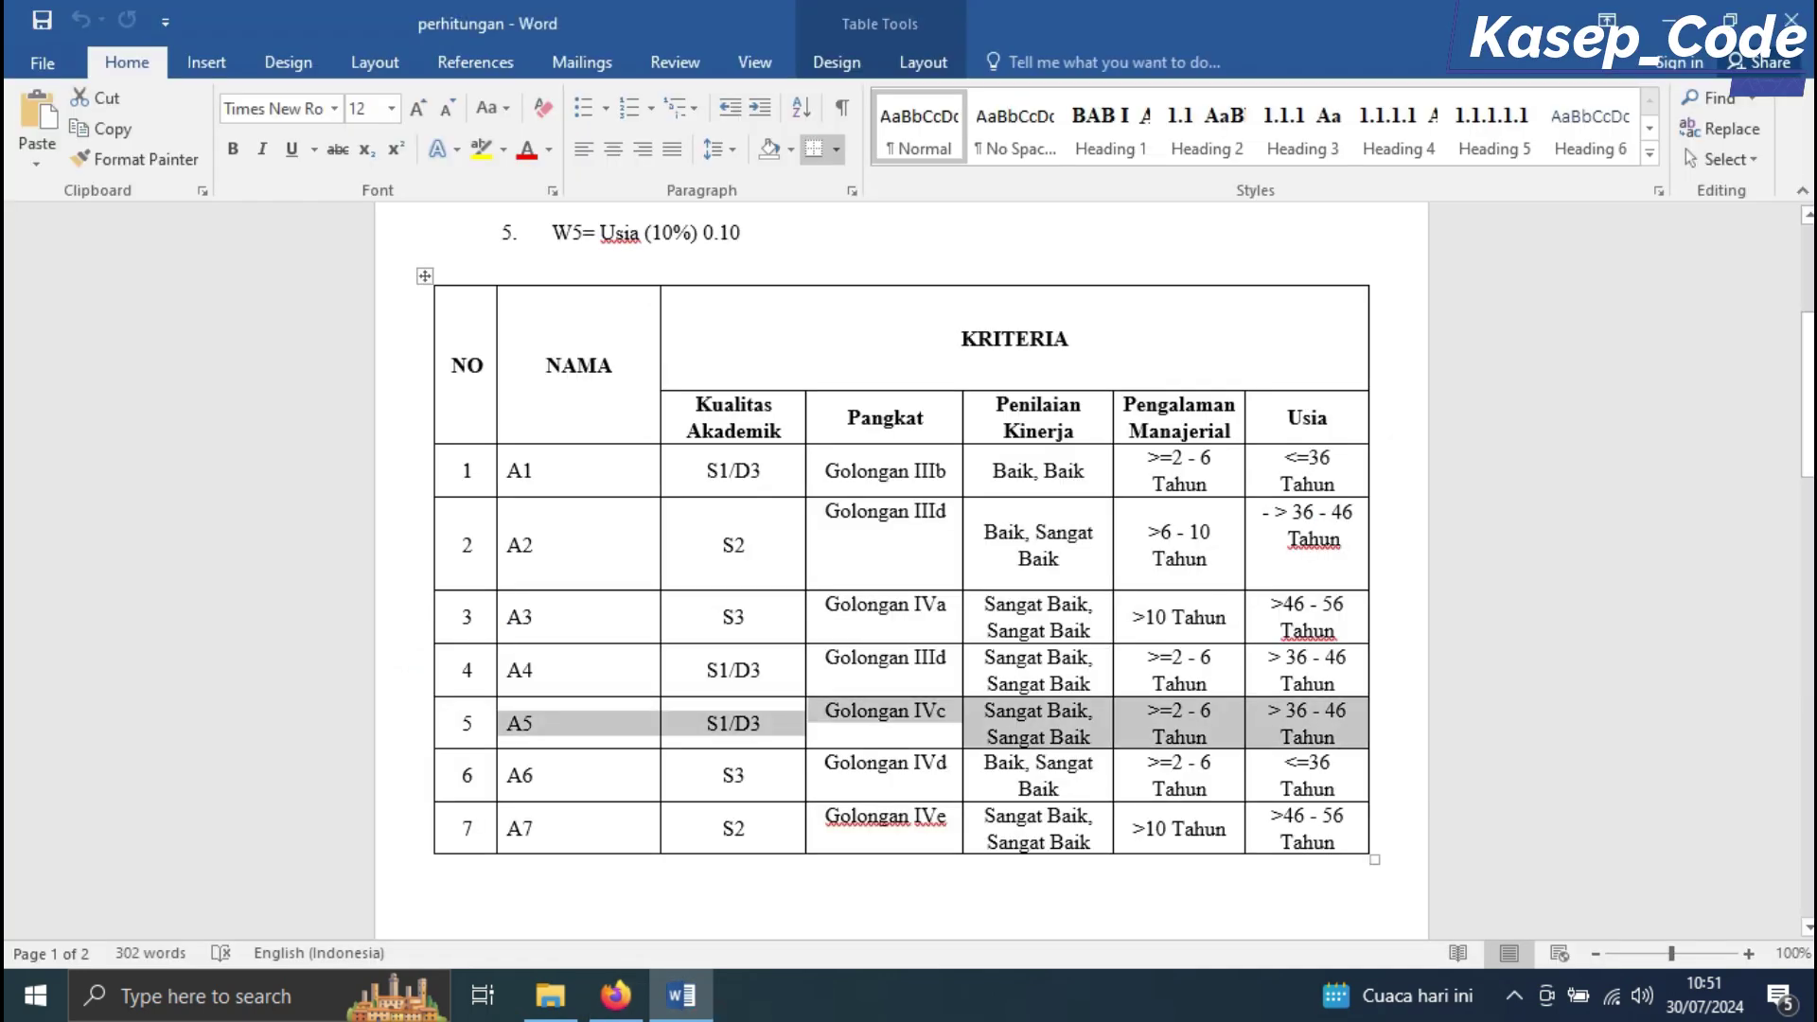
pyautogui.hotkey('alt', 'Tab')
pyautogui.click(754, 661)
pyautogui.click(762, 741)
pyautogui.click(767, 769)
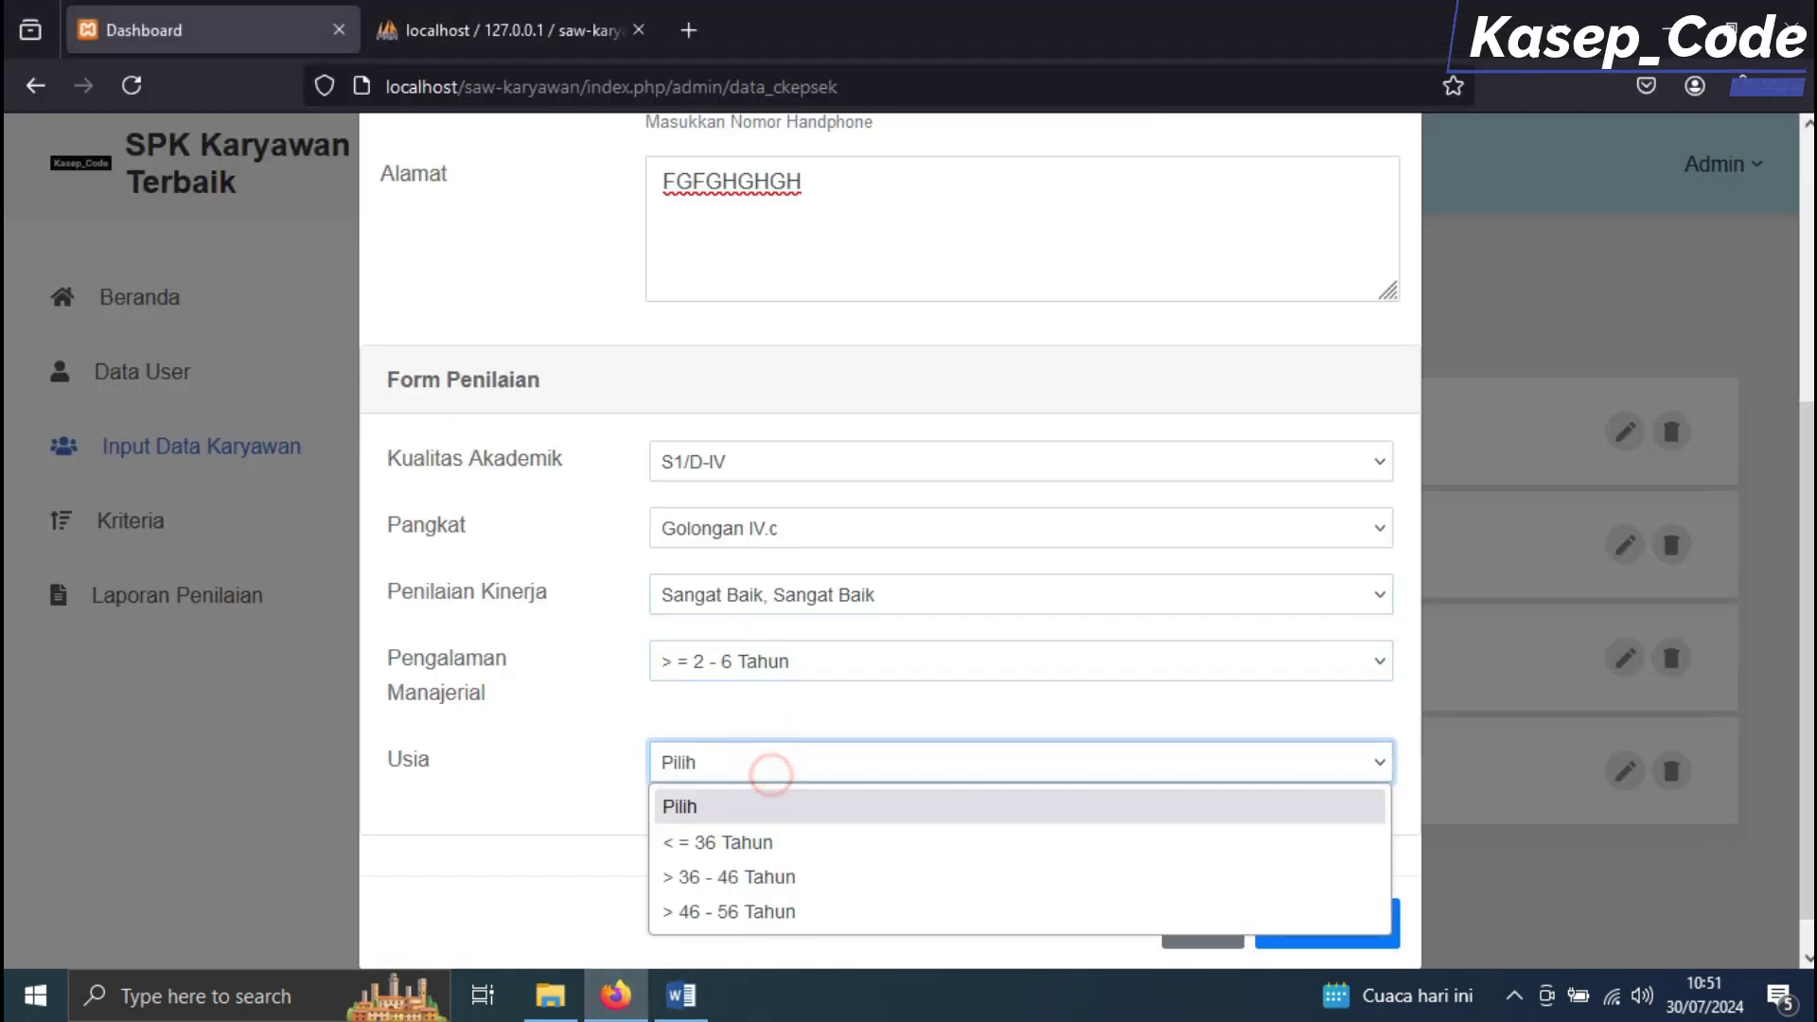
pyautogui.click(769, 880)
pyautogui.press('Return')
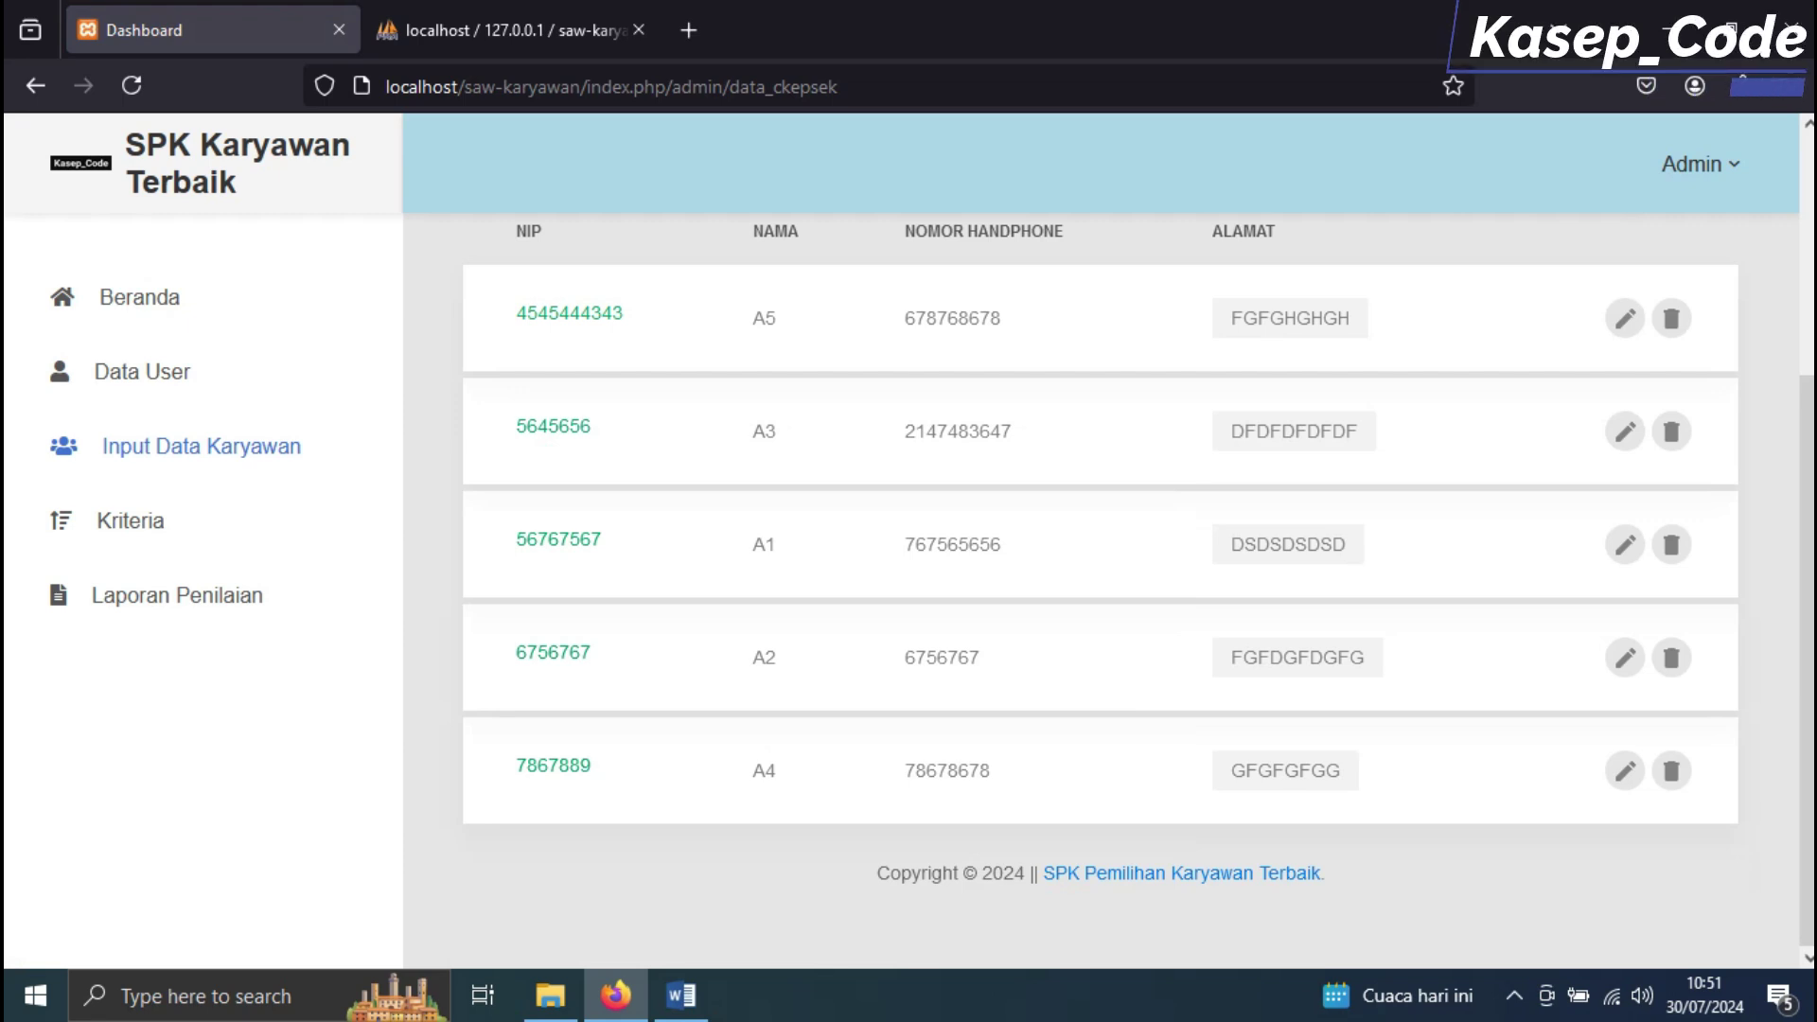
pyautogui.scroll(4, 1097, 539)
# Start employee A6, entering its employee ID, phone number and address
pyautogui.click(609, 406)
pyautogui.click(723, 280)
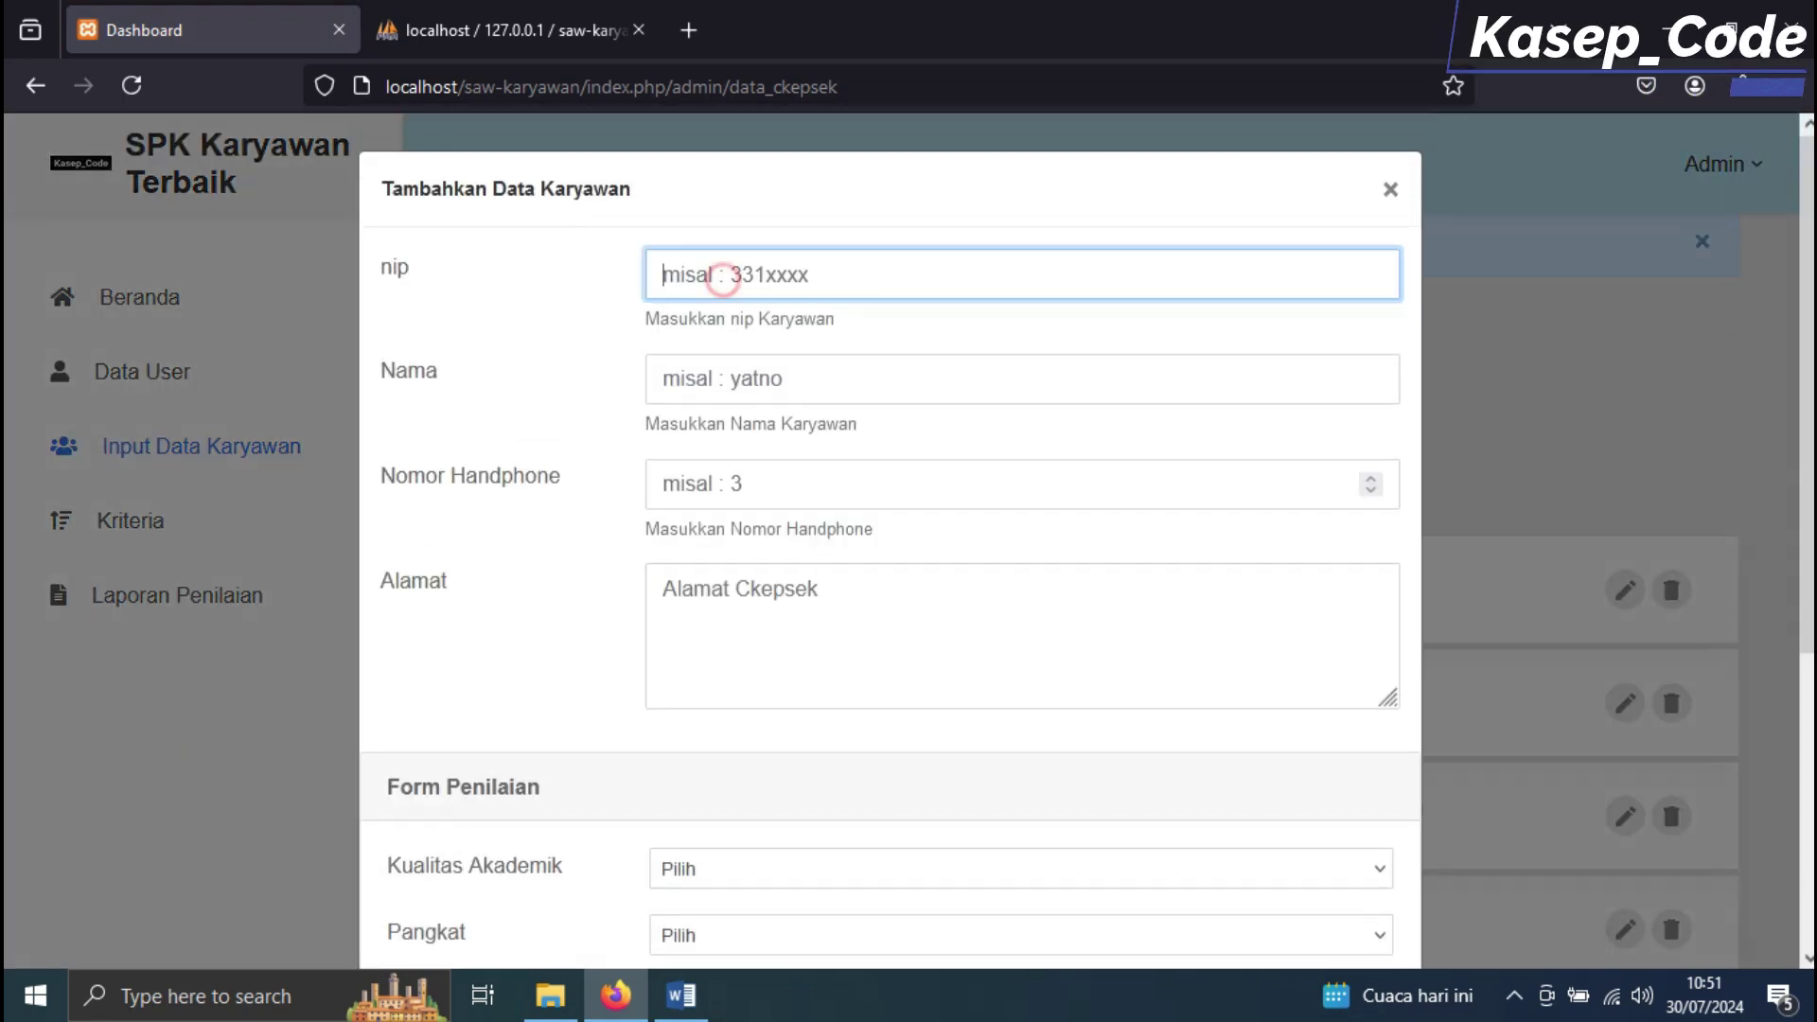
pyautogui.write('75654656')
pyautogui.click(742, 372)
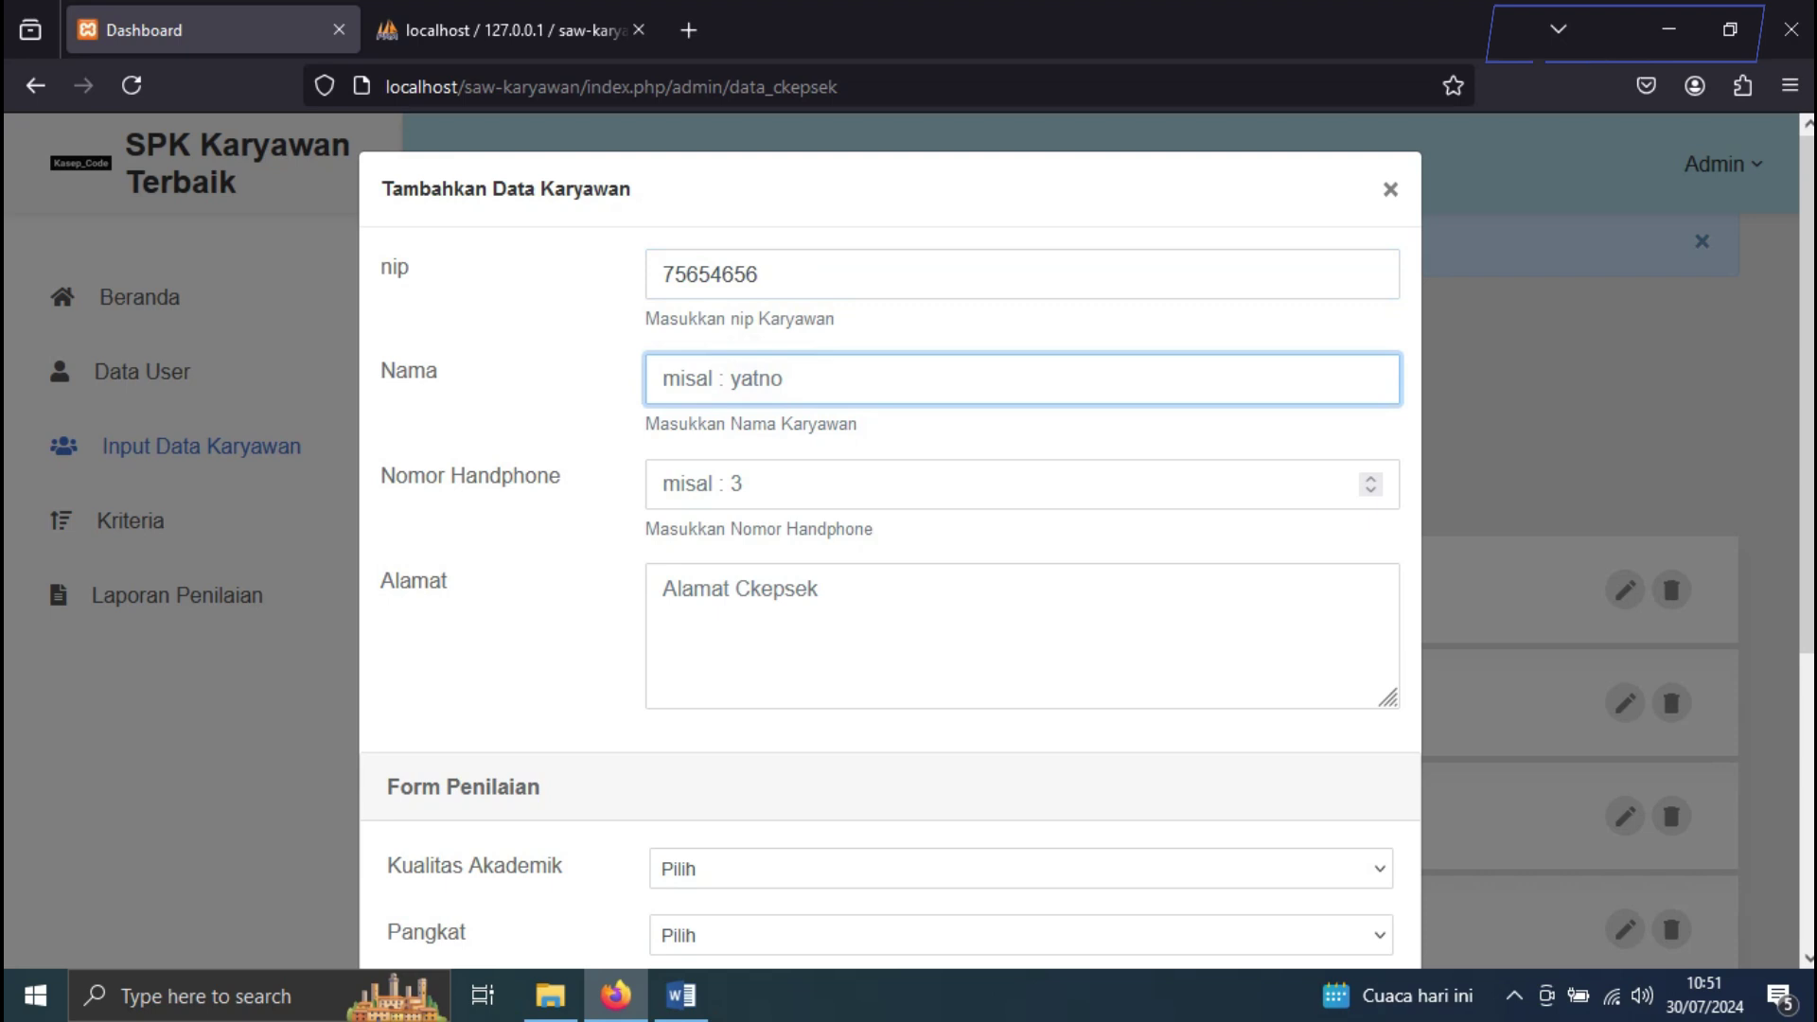
pyautogui.write('A6')
pyautogui.click(770, 496)
pyautogui.write('78768078')
pyautogui.click(770, 592)
pyautogui.write('GHGFHGFHGF')
# Check A6's row in the Word table, then set academic qualification S3 and rank Golongan IV.d
pyautogui.scroll(-5, 770, 592)
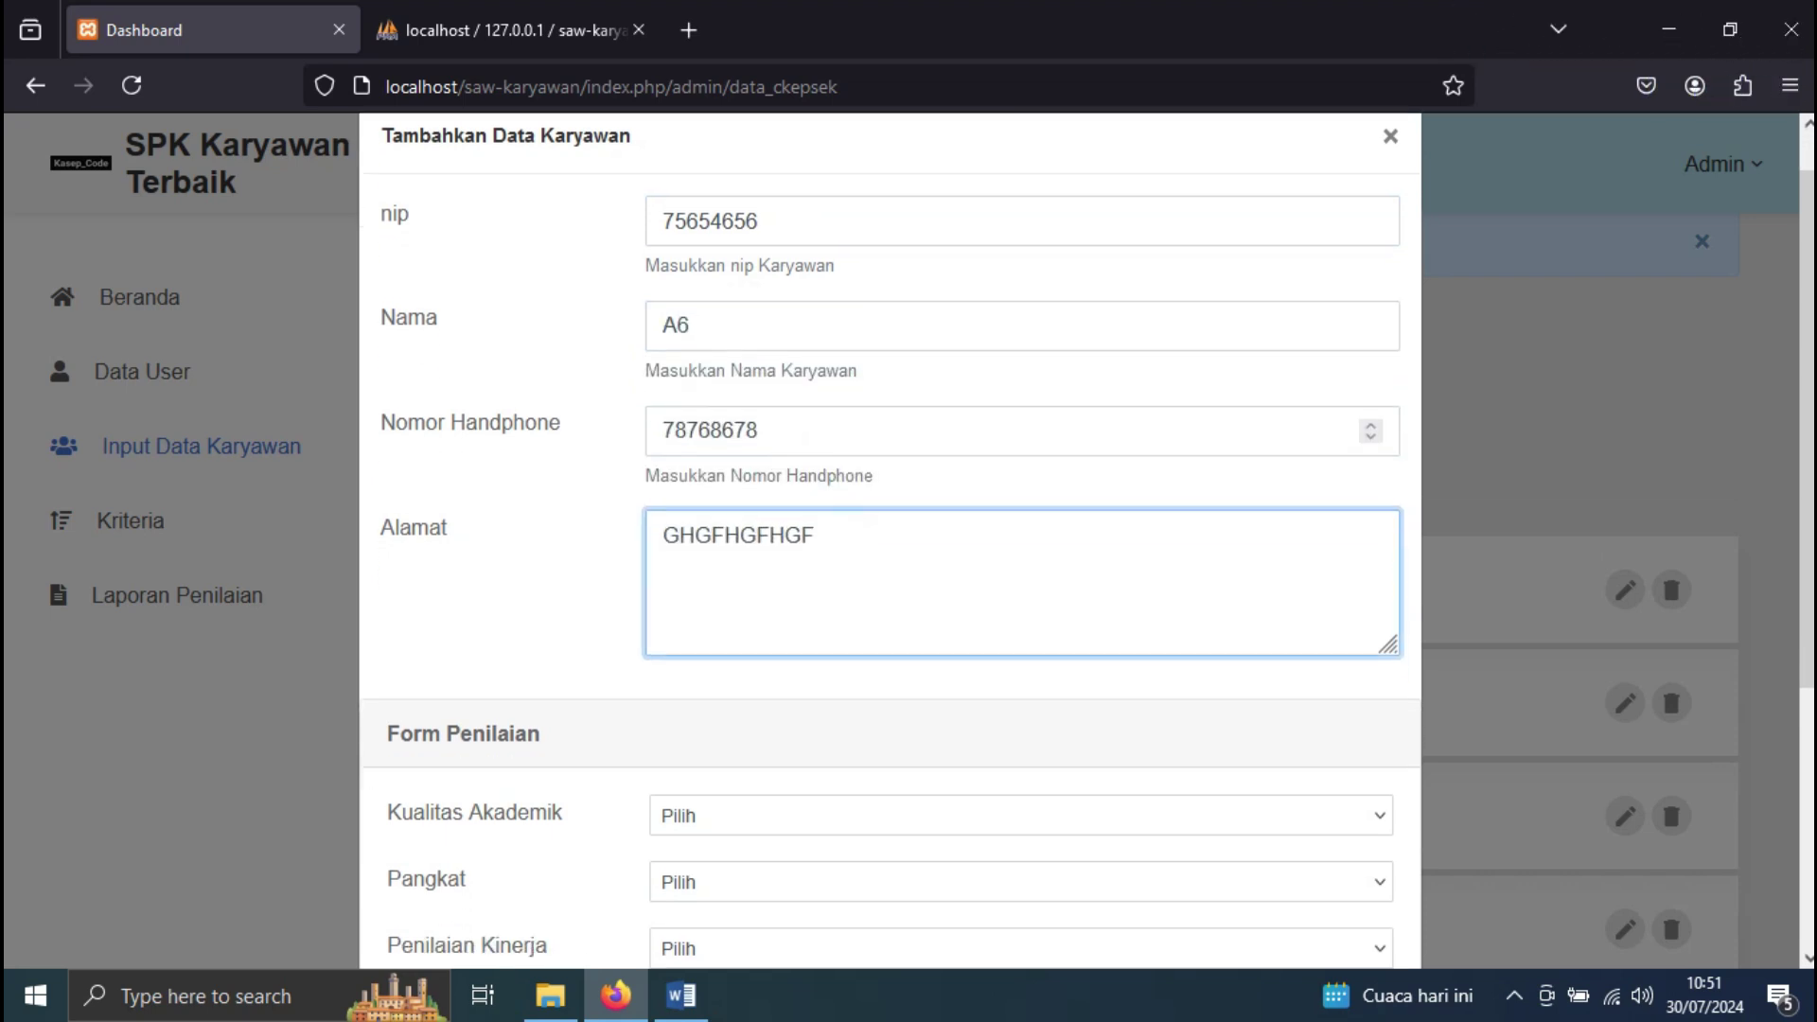
pyautogui.hotkey('alt', 'Tab')
pyautogui.moveTo(511, 775); pyautogui.dragTo(1307, 775)
pyautogui.scroll(-2, 901, 568)
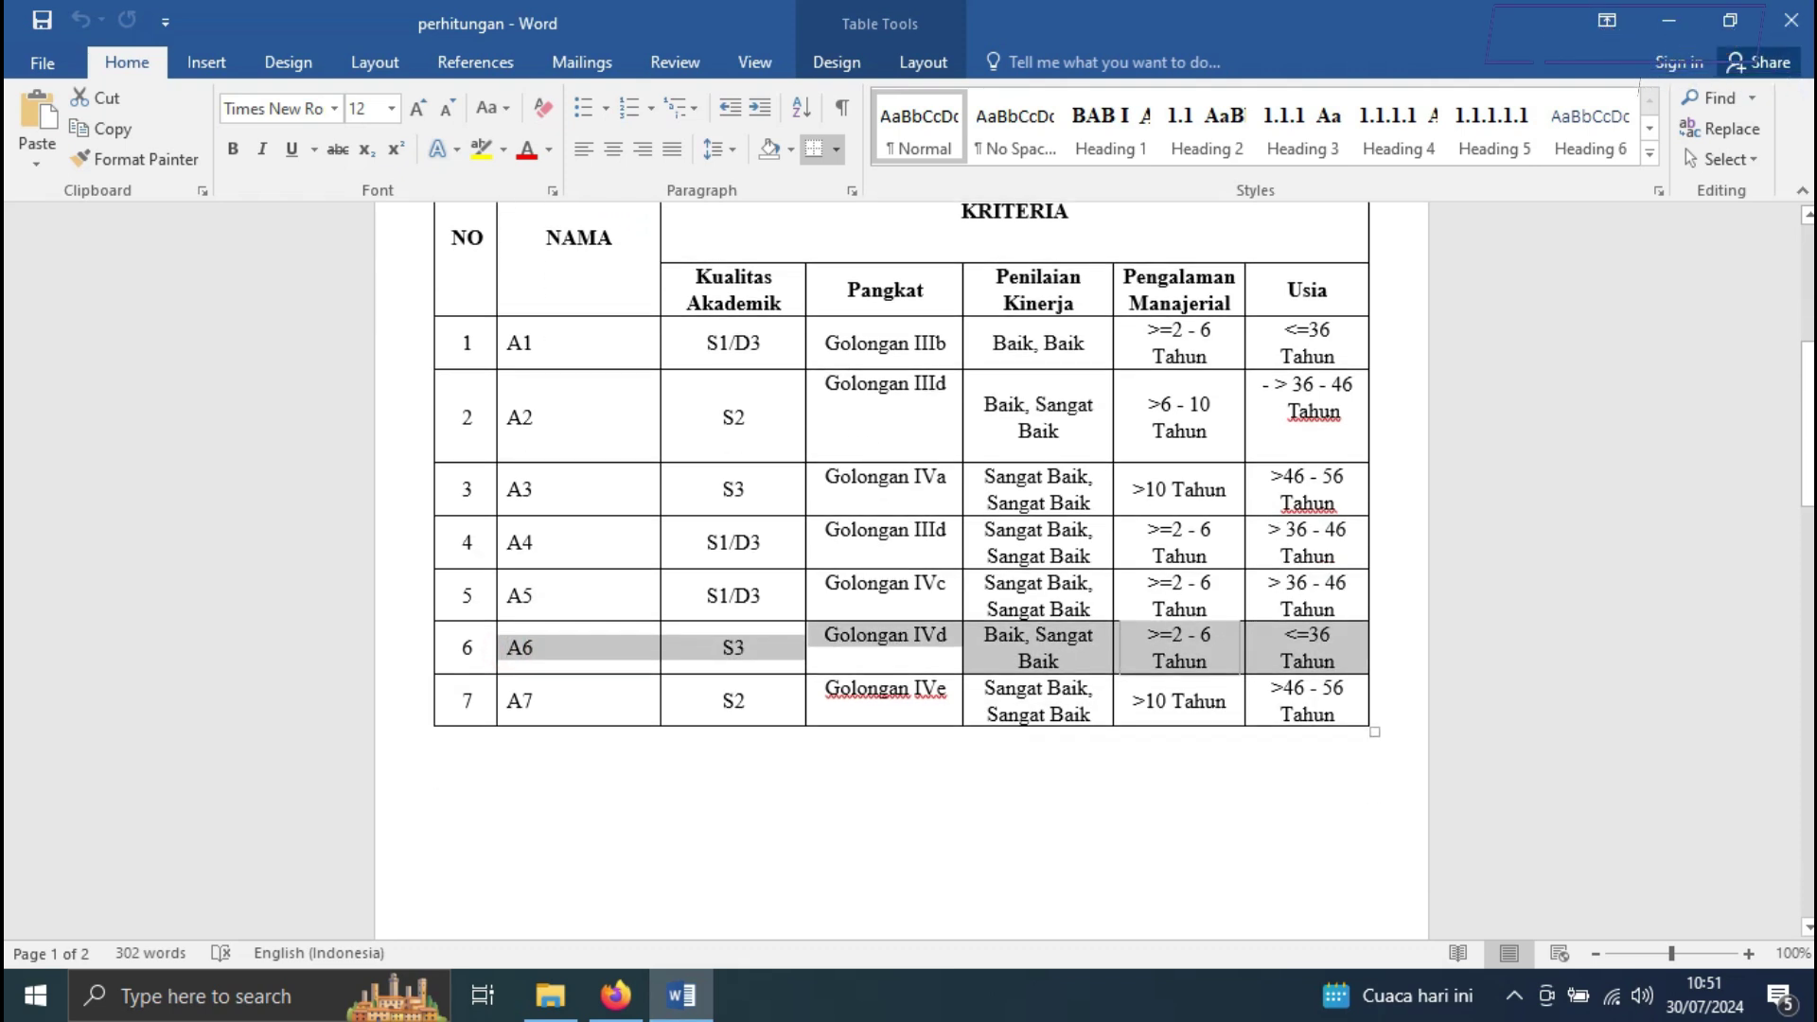
pyautogui.hotkey('alt', 'Tab')
pyautogui.click(728, 421)
pyautogui.click(727, 565)
pyautogui.click(742, 489)
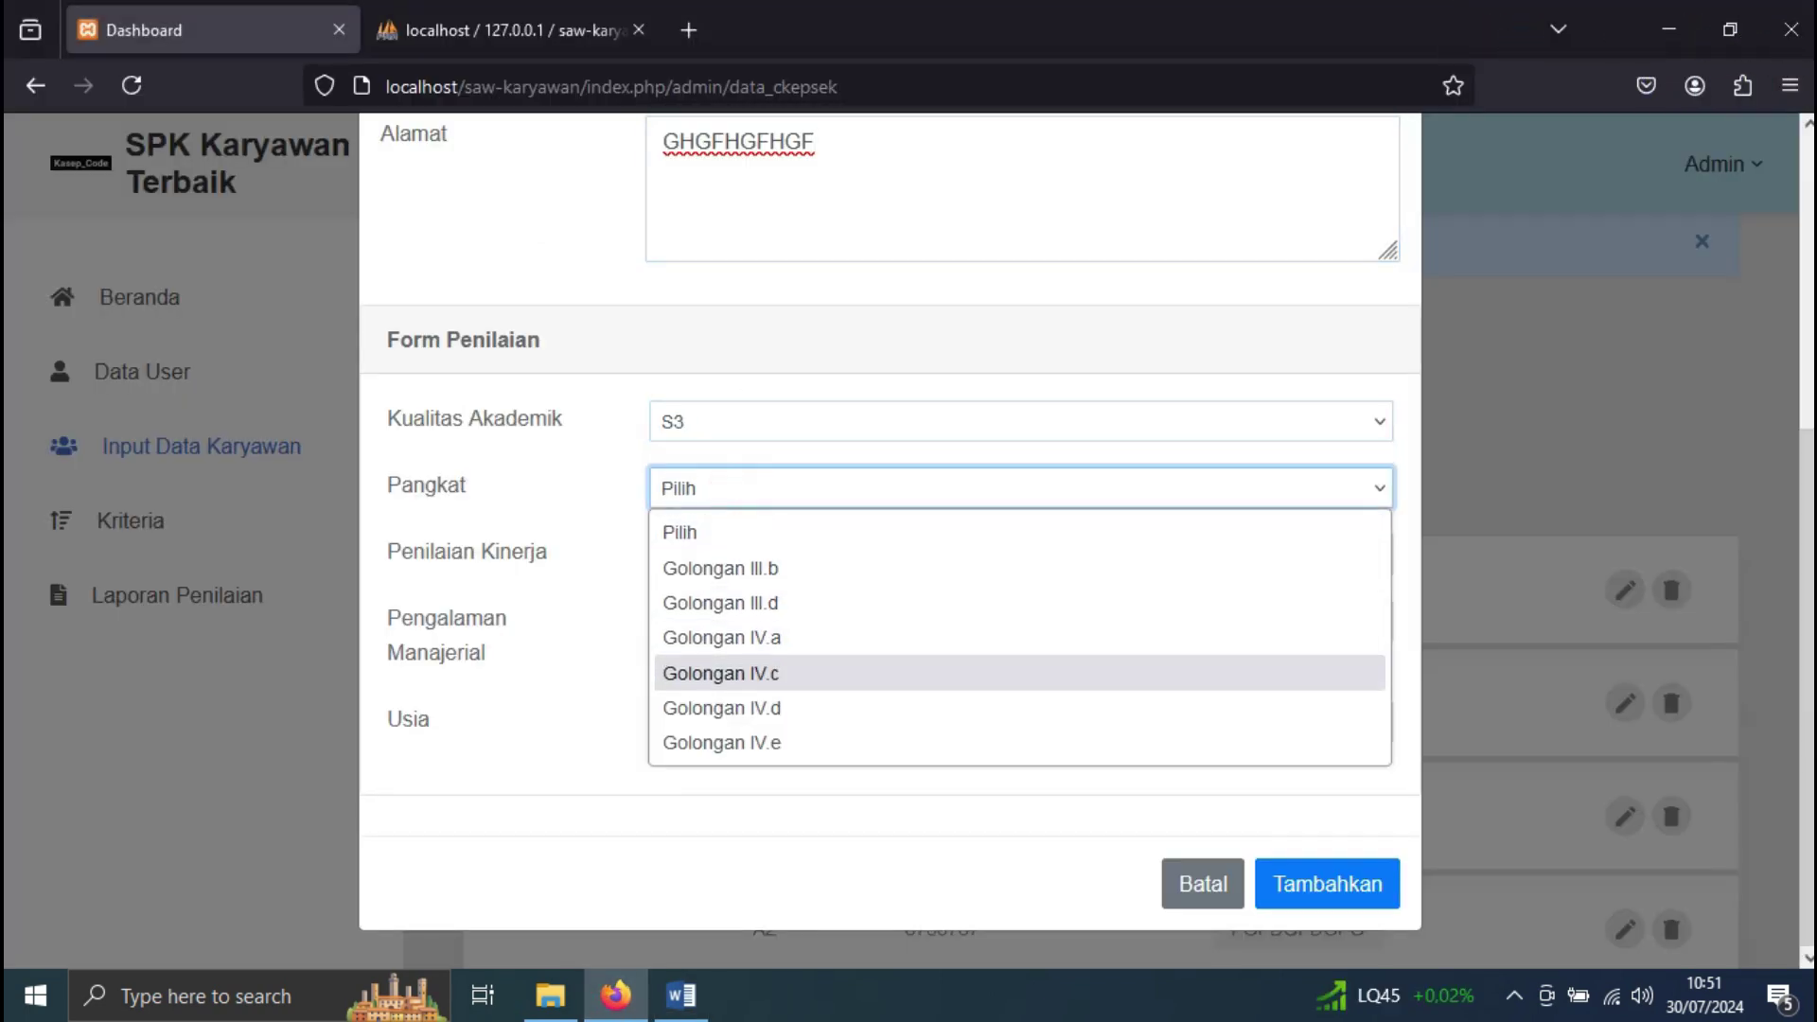
pyautogui.click(764, 708)
# Set A6's performance Baik, Sangat Baik, experience > = 2 - 6 Tahun and age < = 36 Tahun
pyautogui.hotkey('alt', 'Tab')
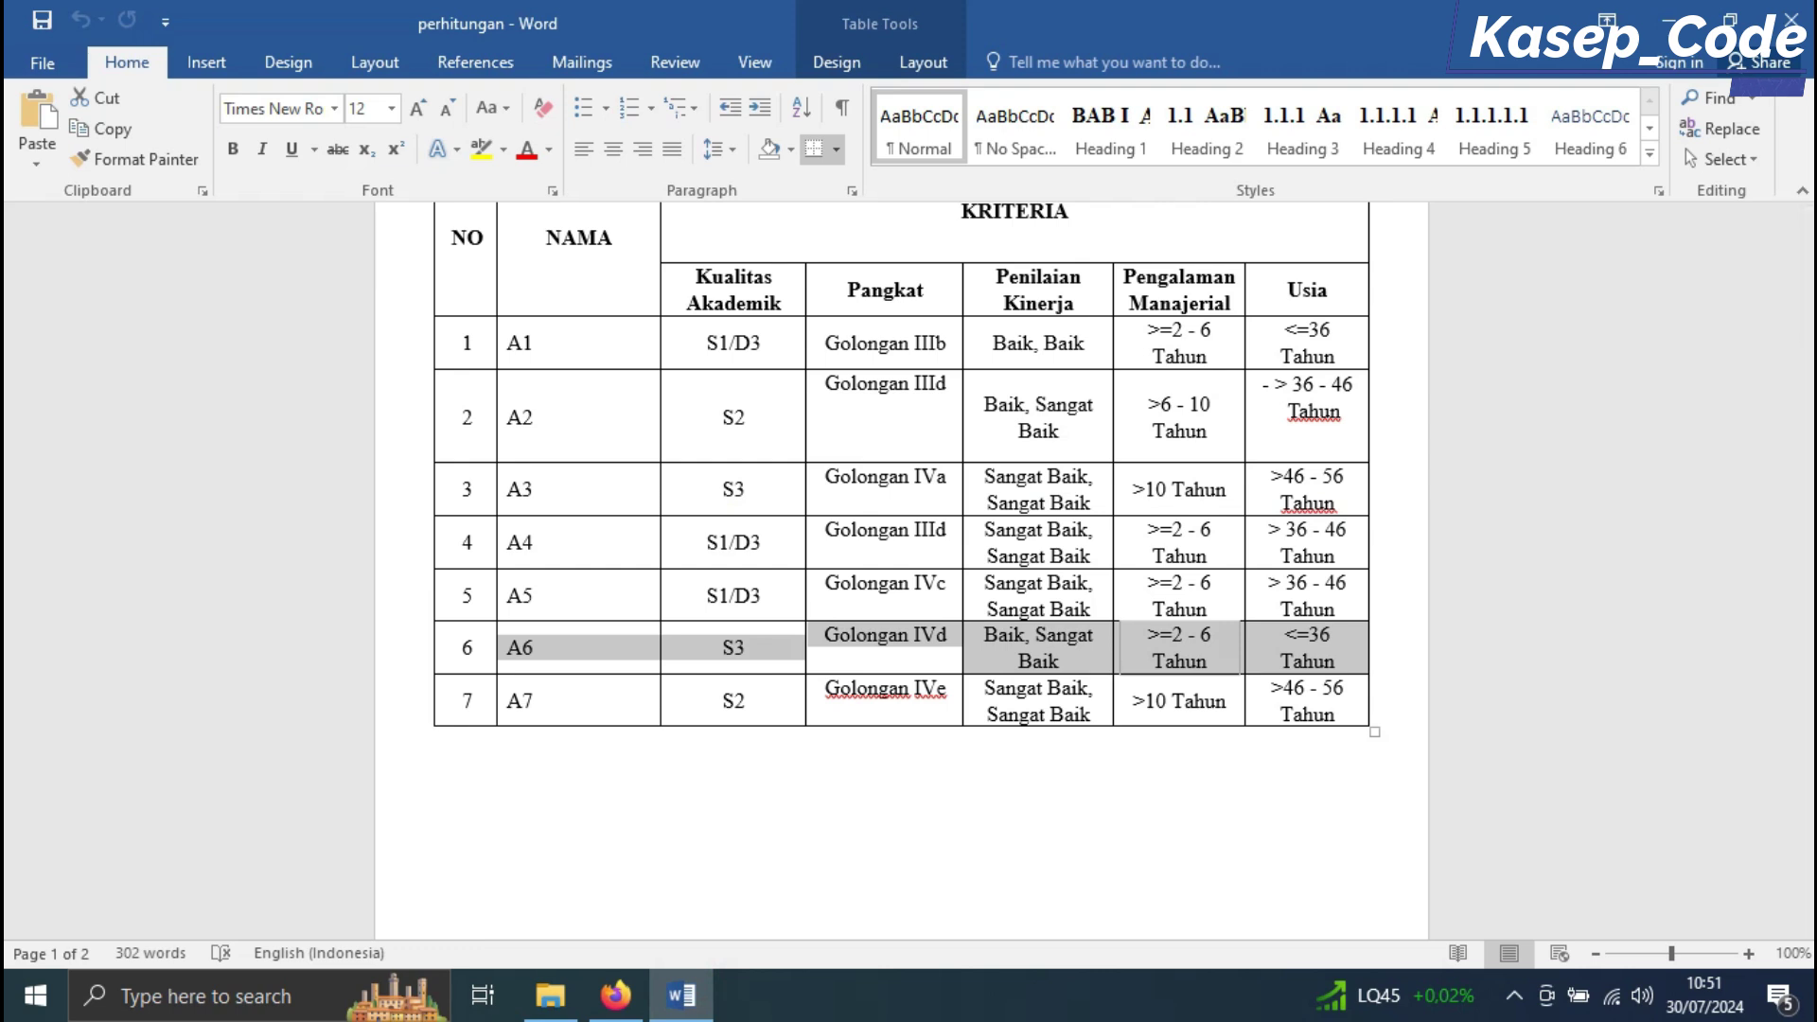
pyautogui.hotkey('alt', 'Tab')
pyautogui.click(758, 552)
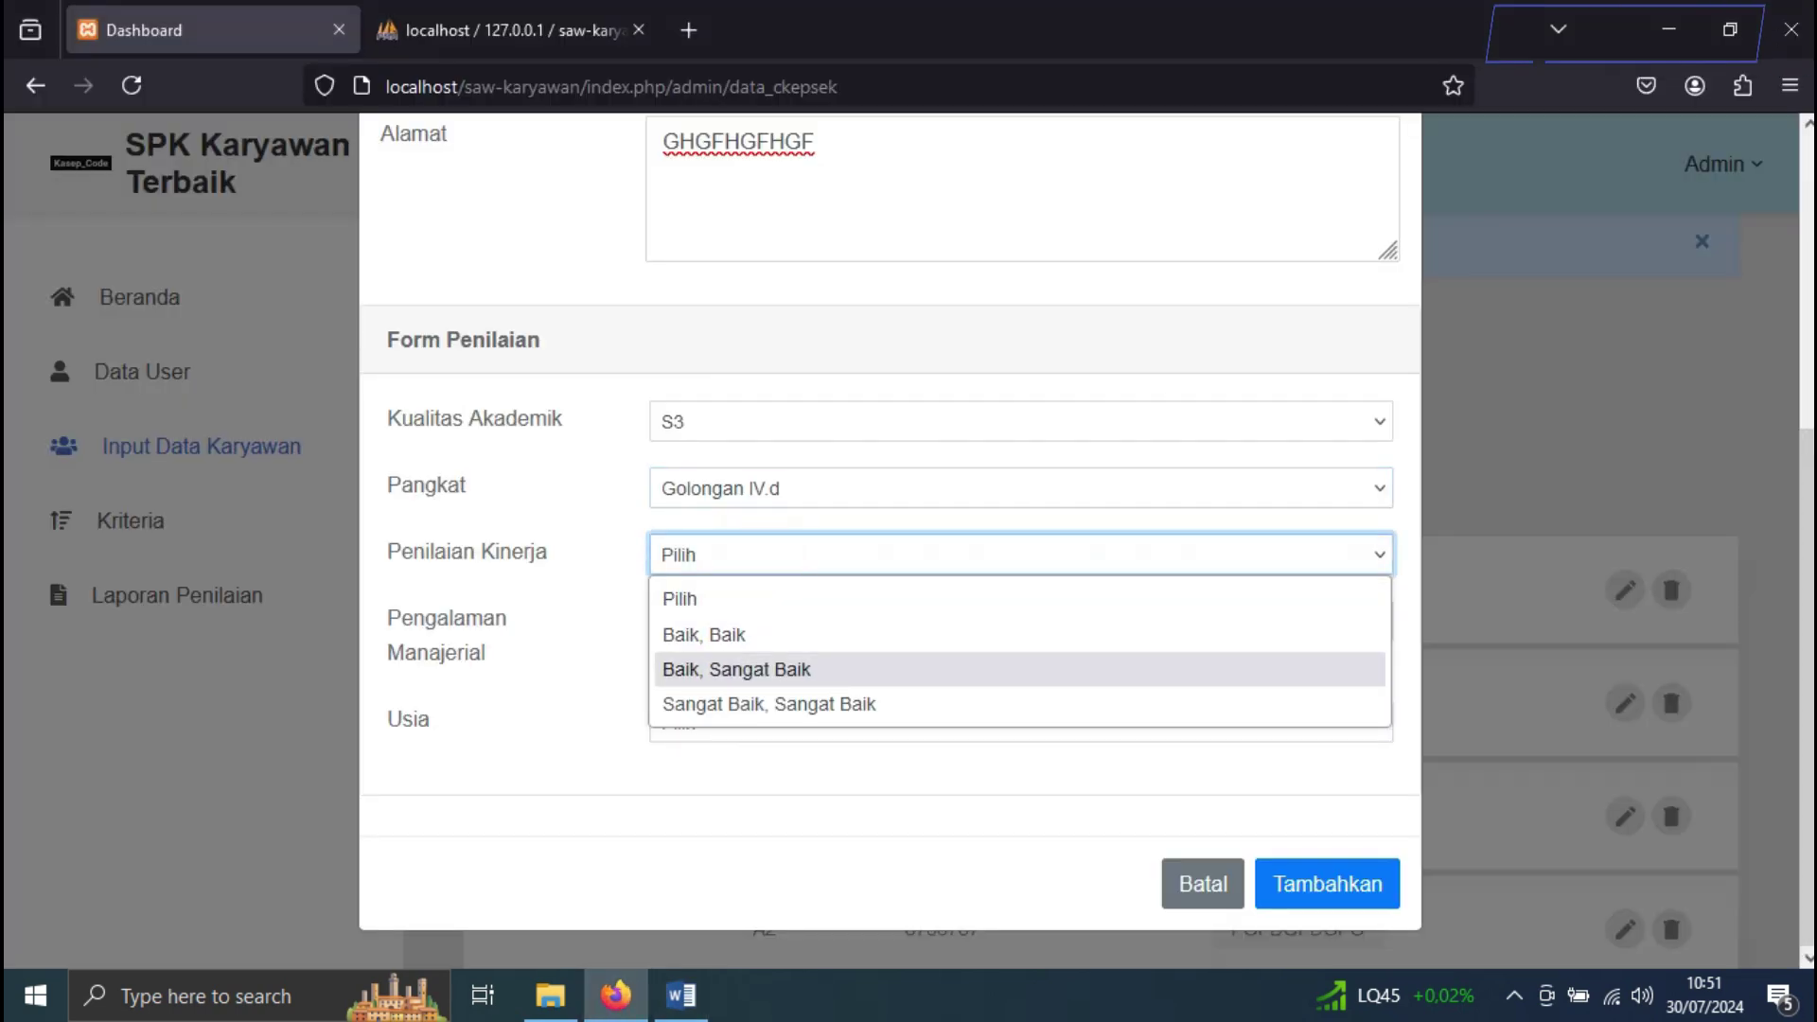
pyautogui.click(763, 667)
pyautogui.click(762, 623)
pyautogui.click(788, 696)
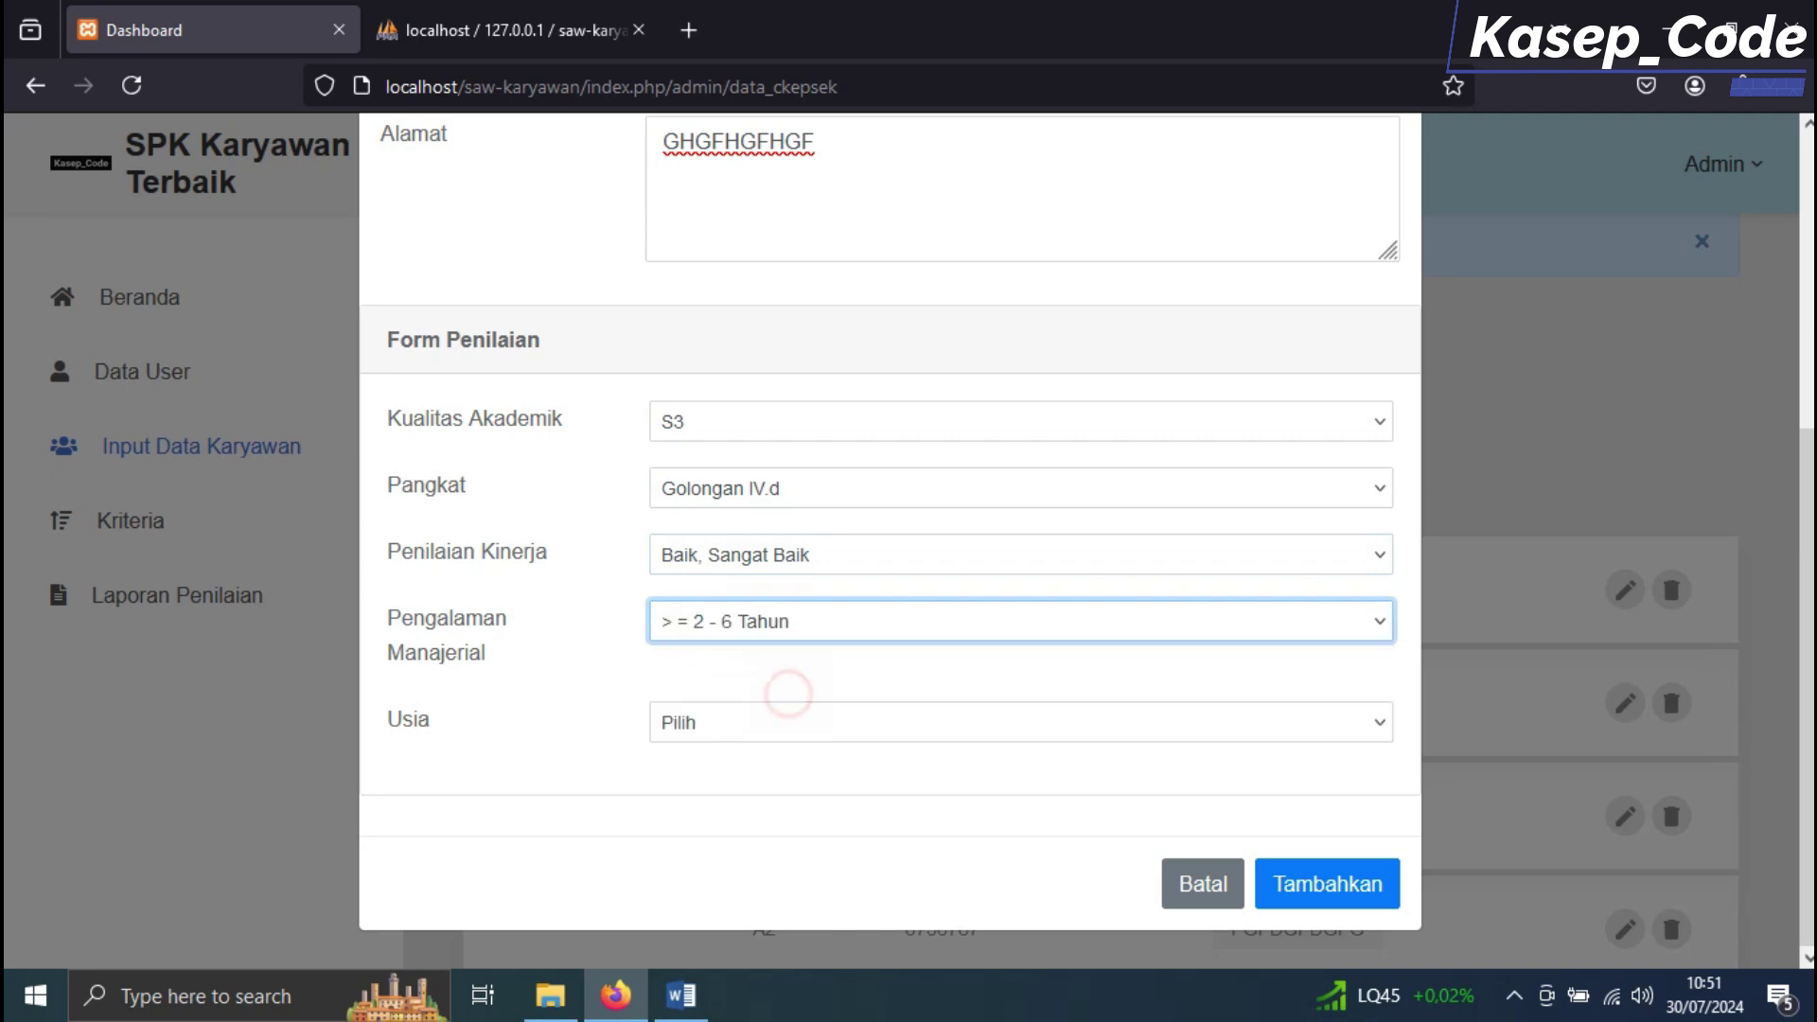
pyautogui.click(770, 719)
pyautogui.click(786, 804)
# Compare the A6 form with the Word table and save the new employee
pyautogui.click(681, 996)
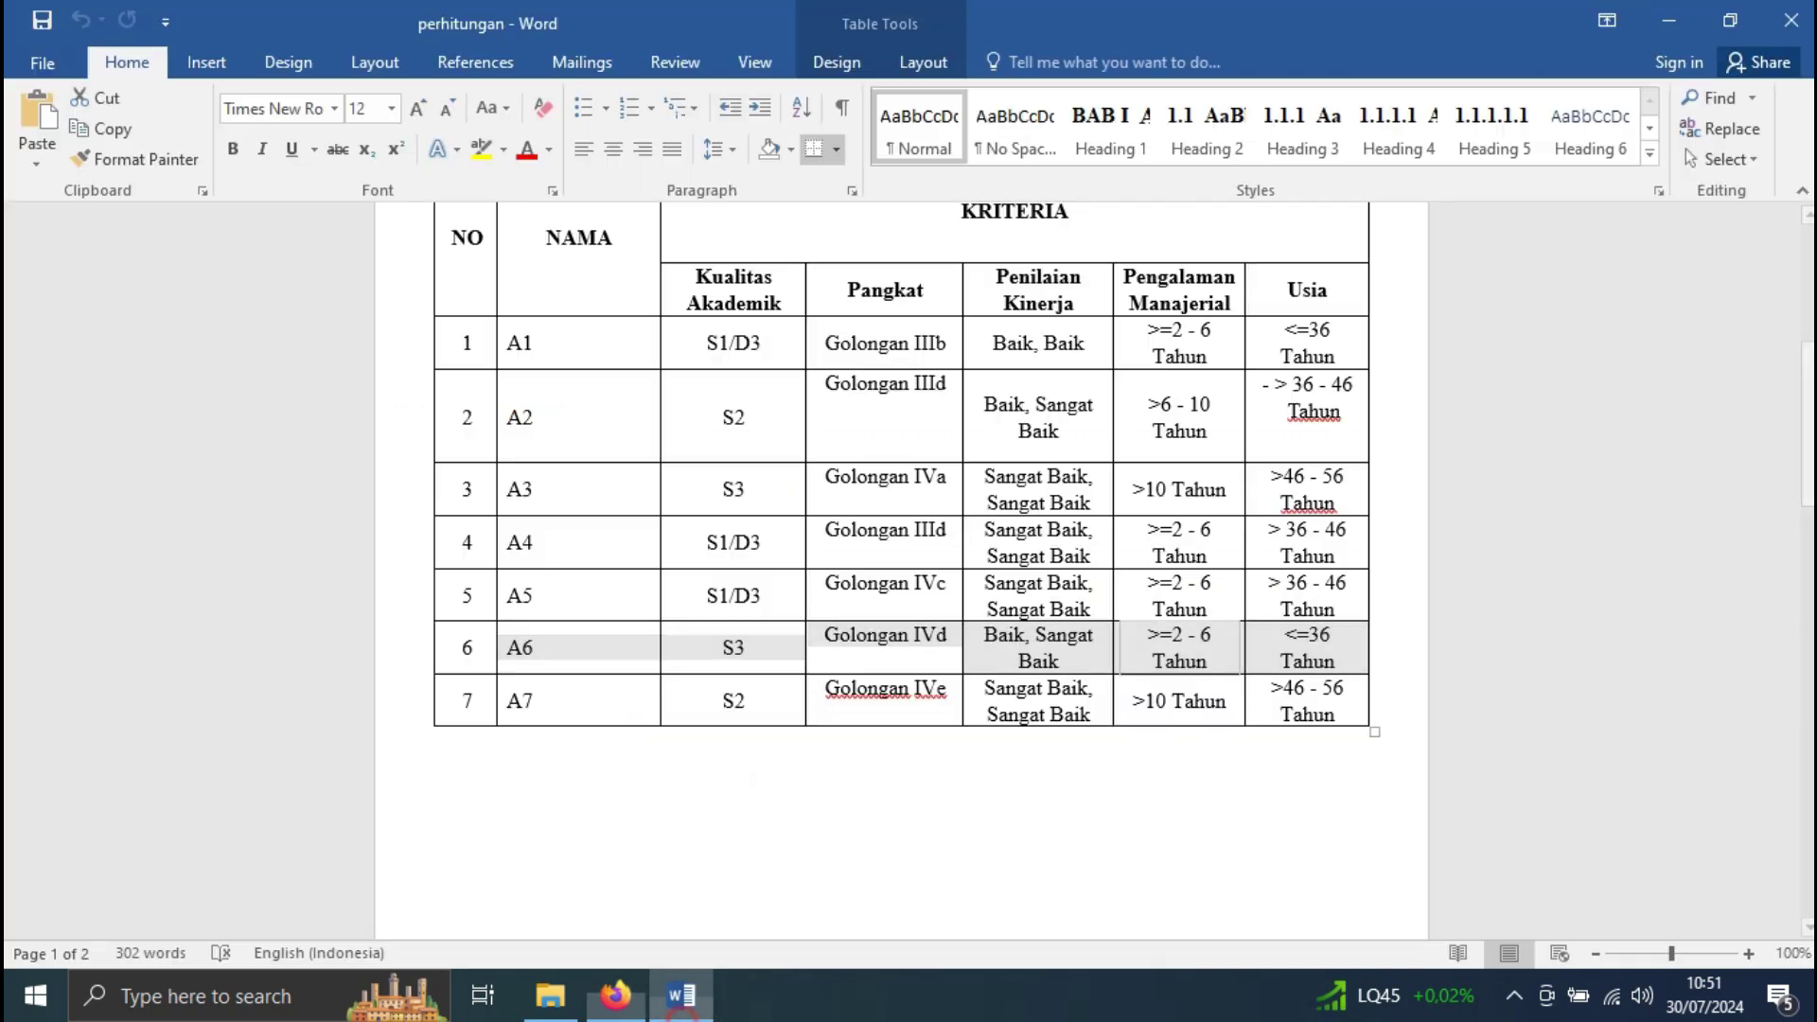
pyautogui.click(615, 995)
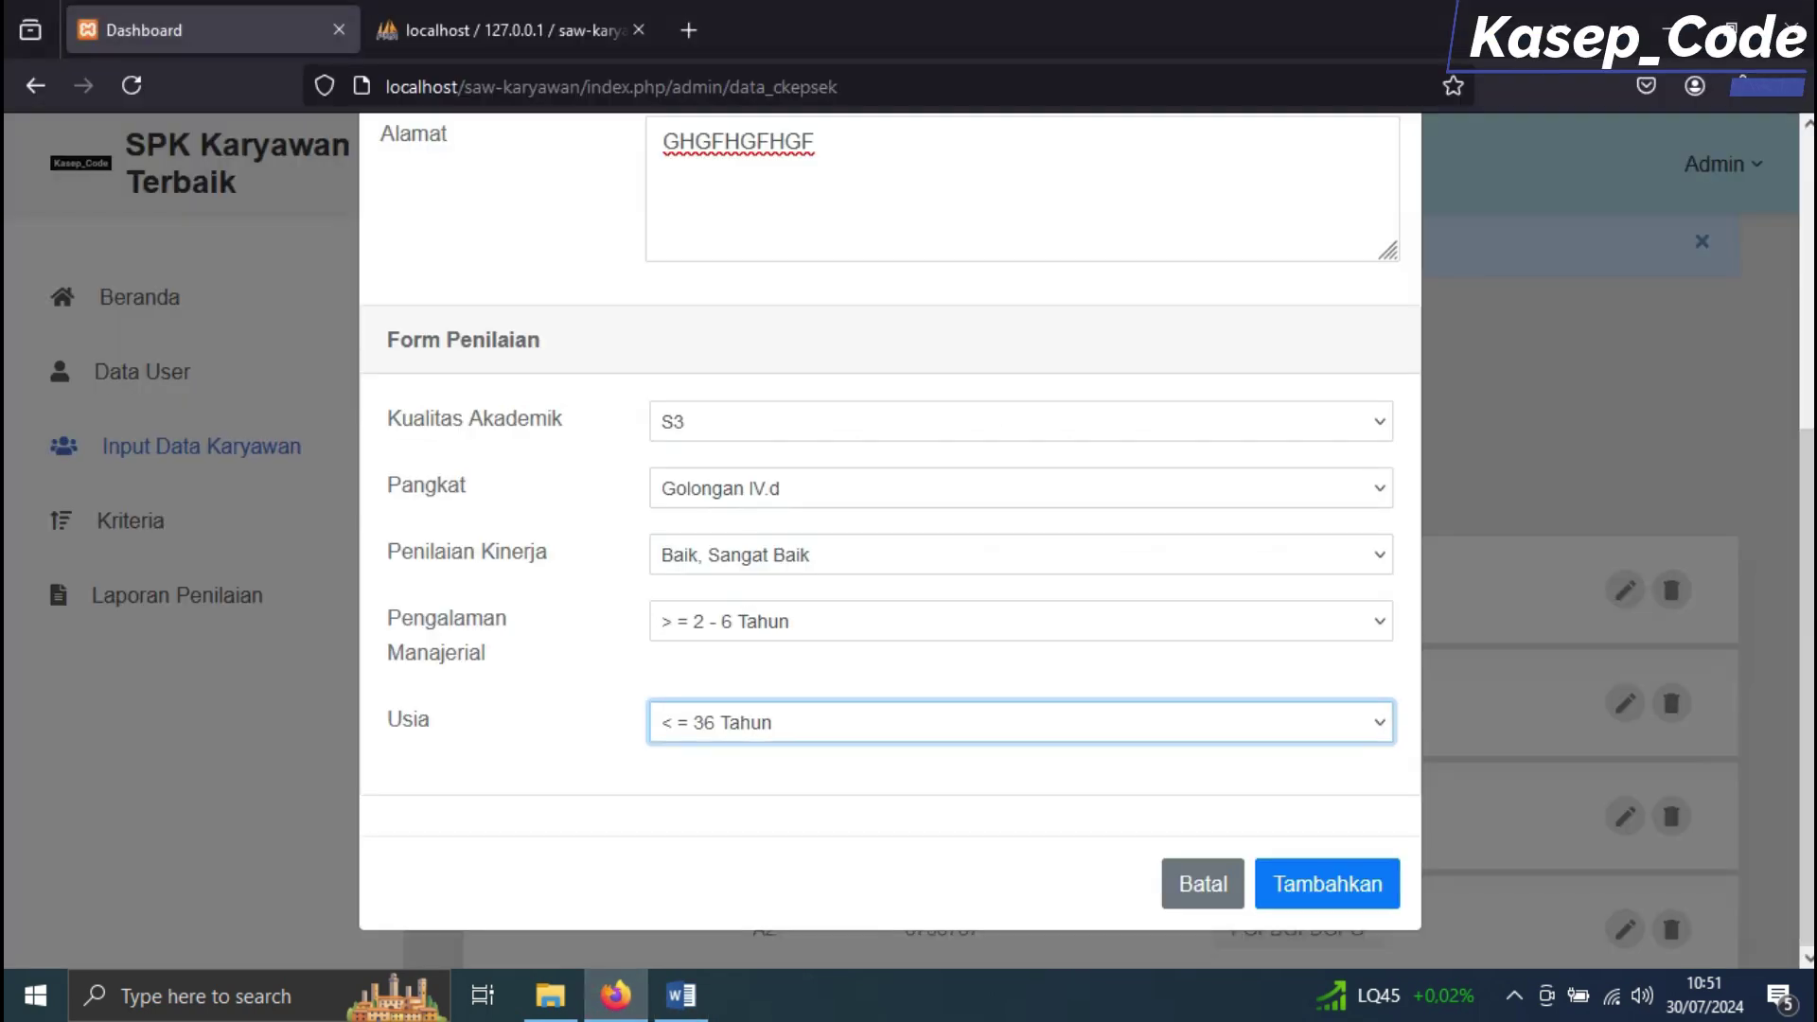
pyautogui.click(1326, 879)
pyautogui.scroll(-5, 1098, 586)
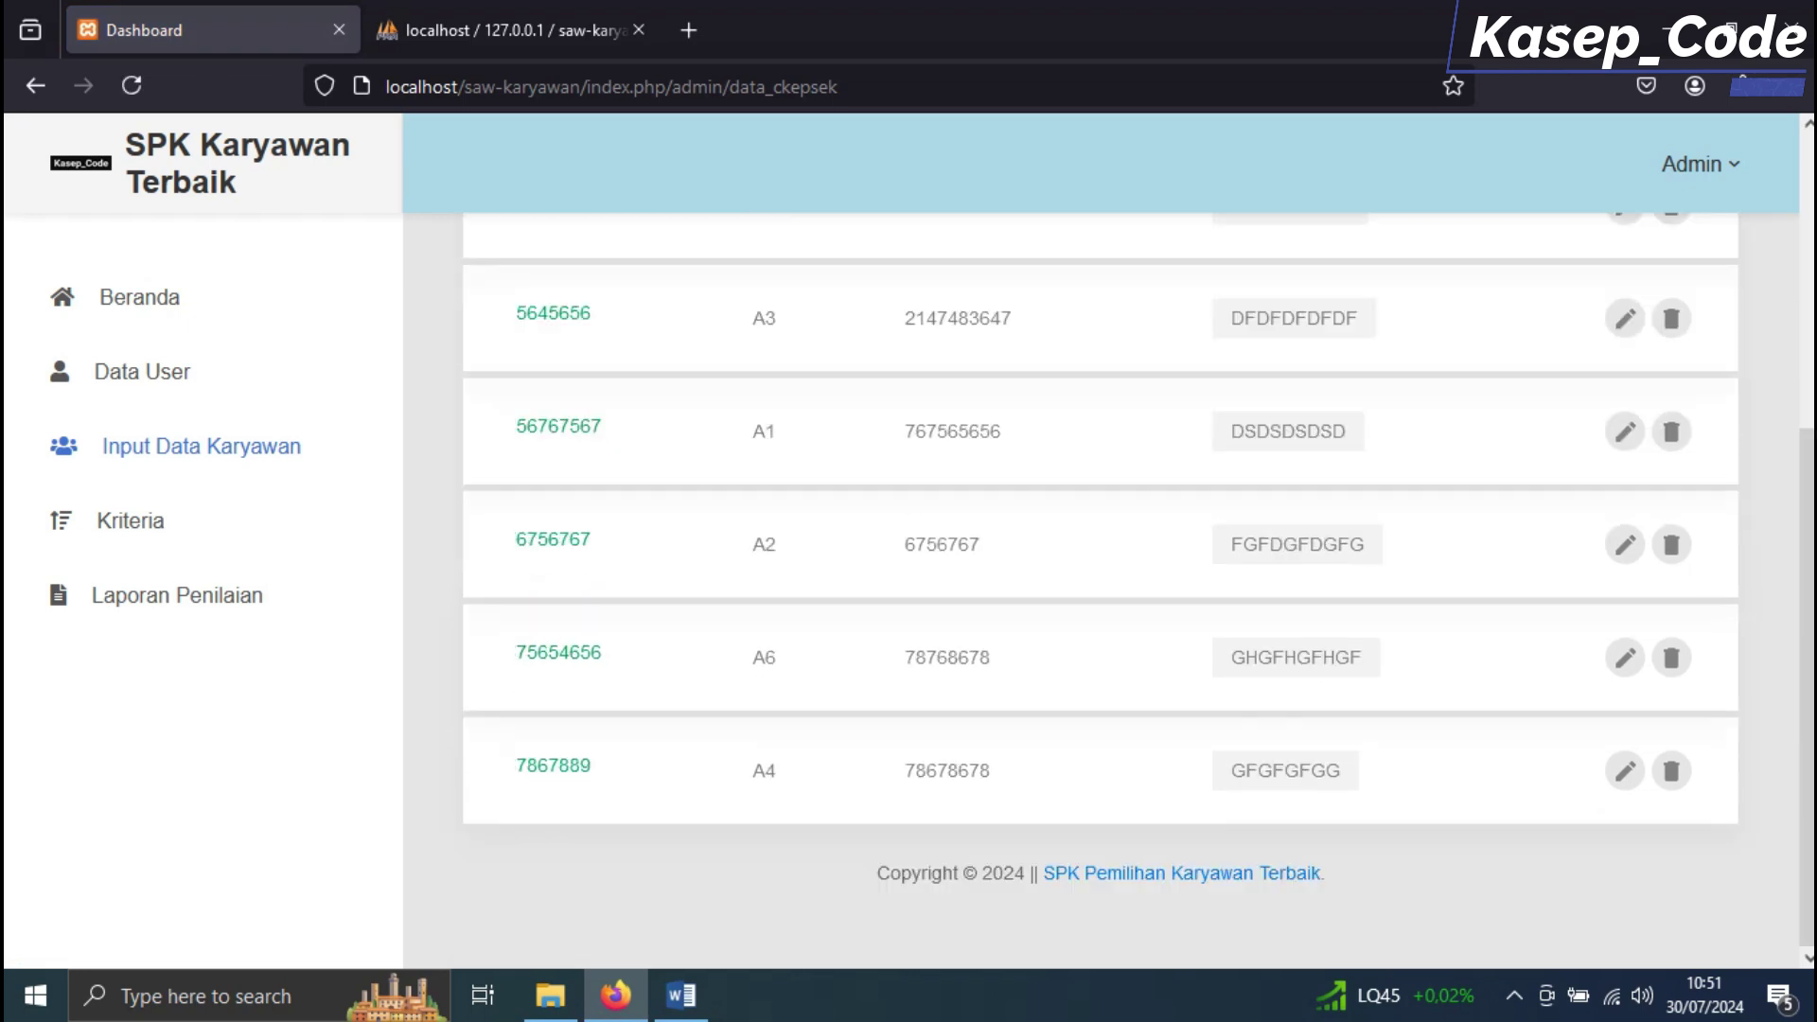
pyautogui.scroll(3, 1098, 586)
pyautogui.scroll(-2, 1098, 587)
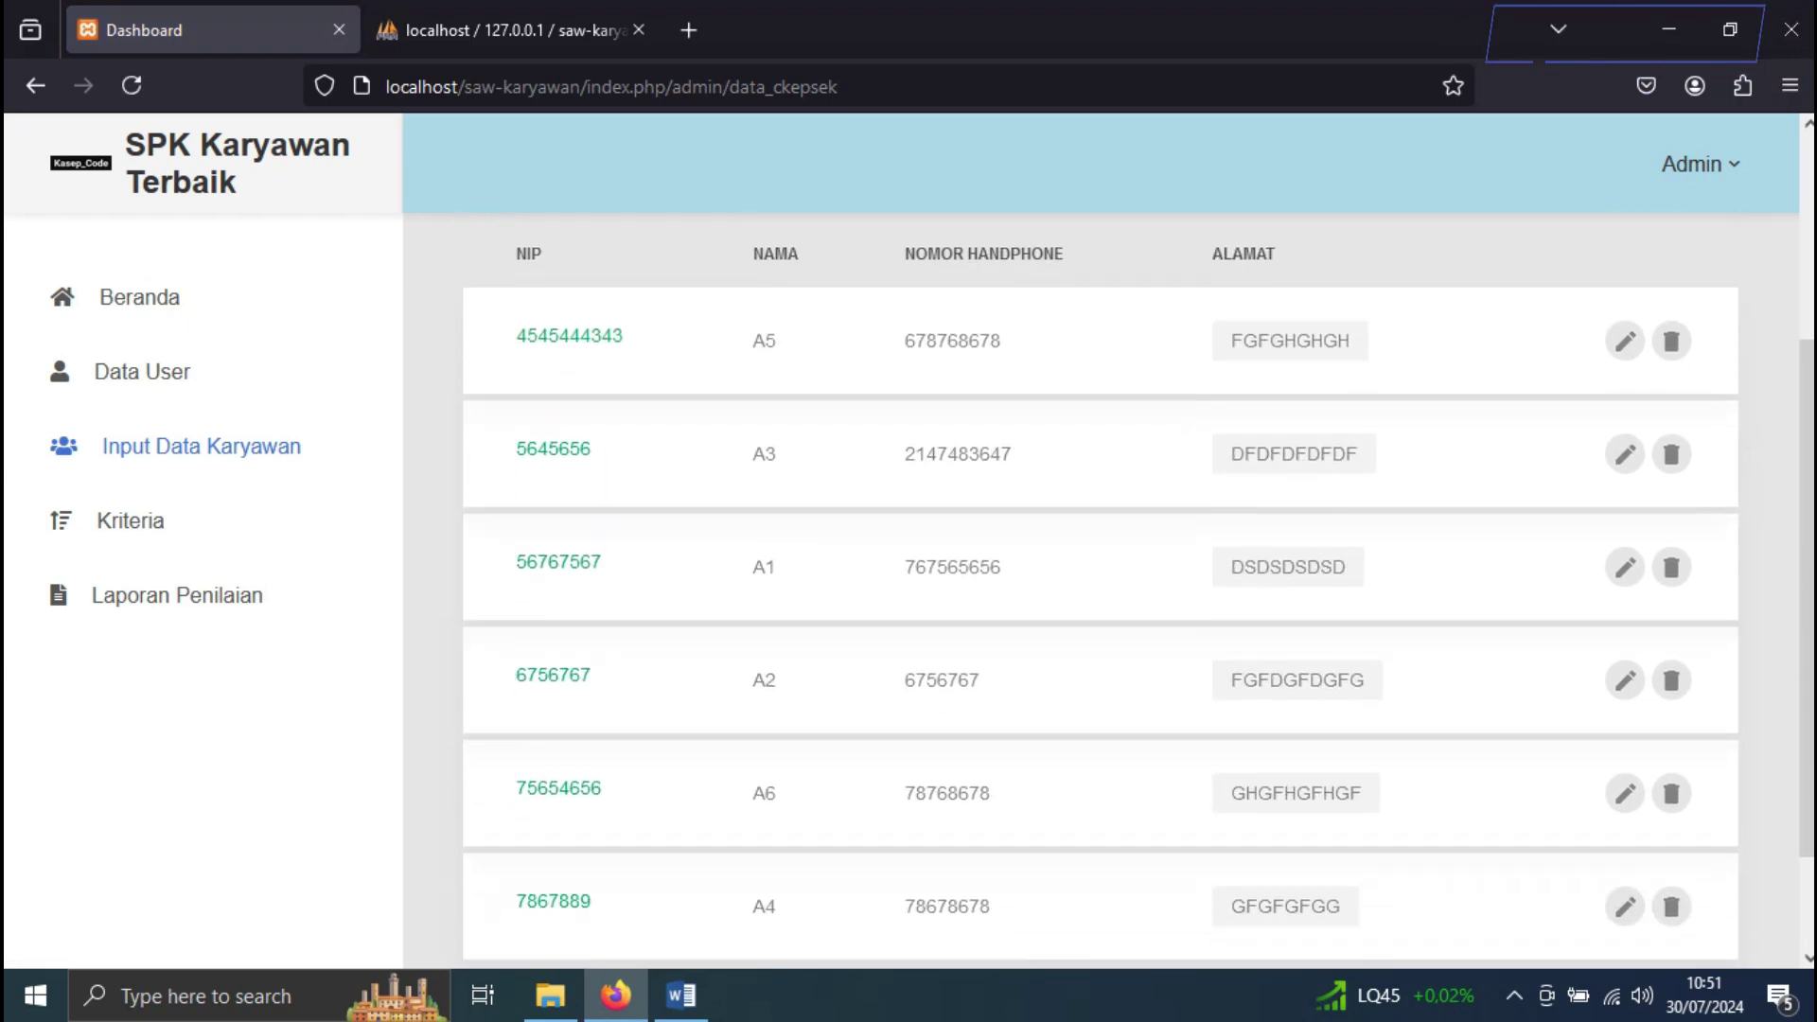
pyautogui.scroll(3, 1098, 587)
# Start employee A7, entering its employee ID, phone number and address
pyautogui.click(604, 467)
pyautogui.click(818, 282)
pyautogui.write('546456456')
pyautogui.click(820, 384)
pyautogui.write('A7')
pyautogui.click(846, 481)
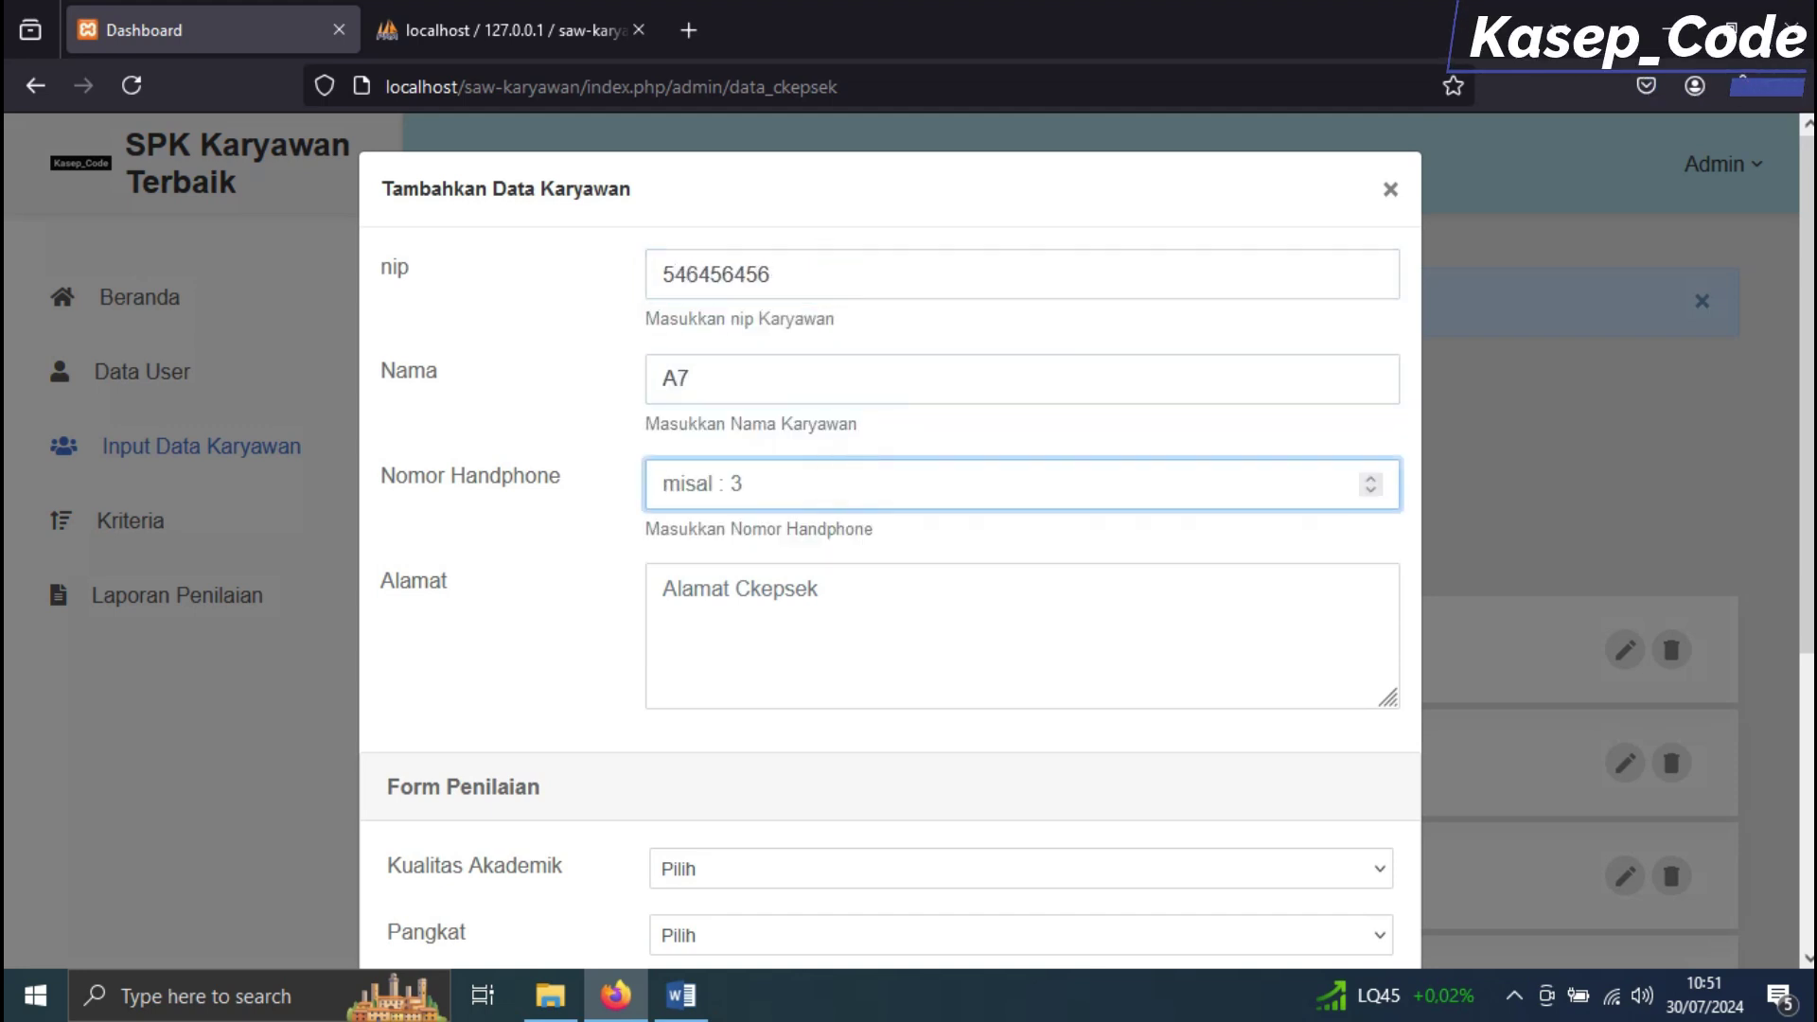
pyautogui.click(884, 649)
pyautogui.write('HJGHJGHJH')
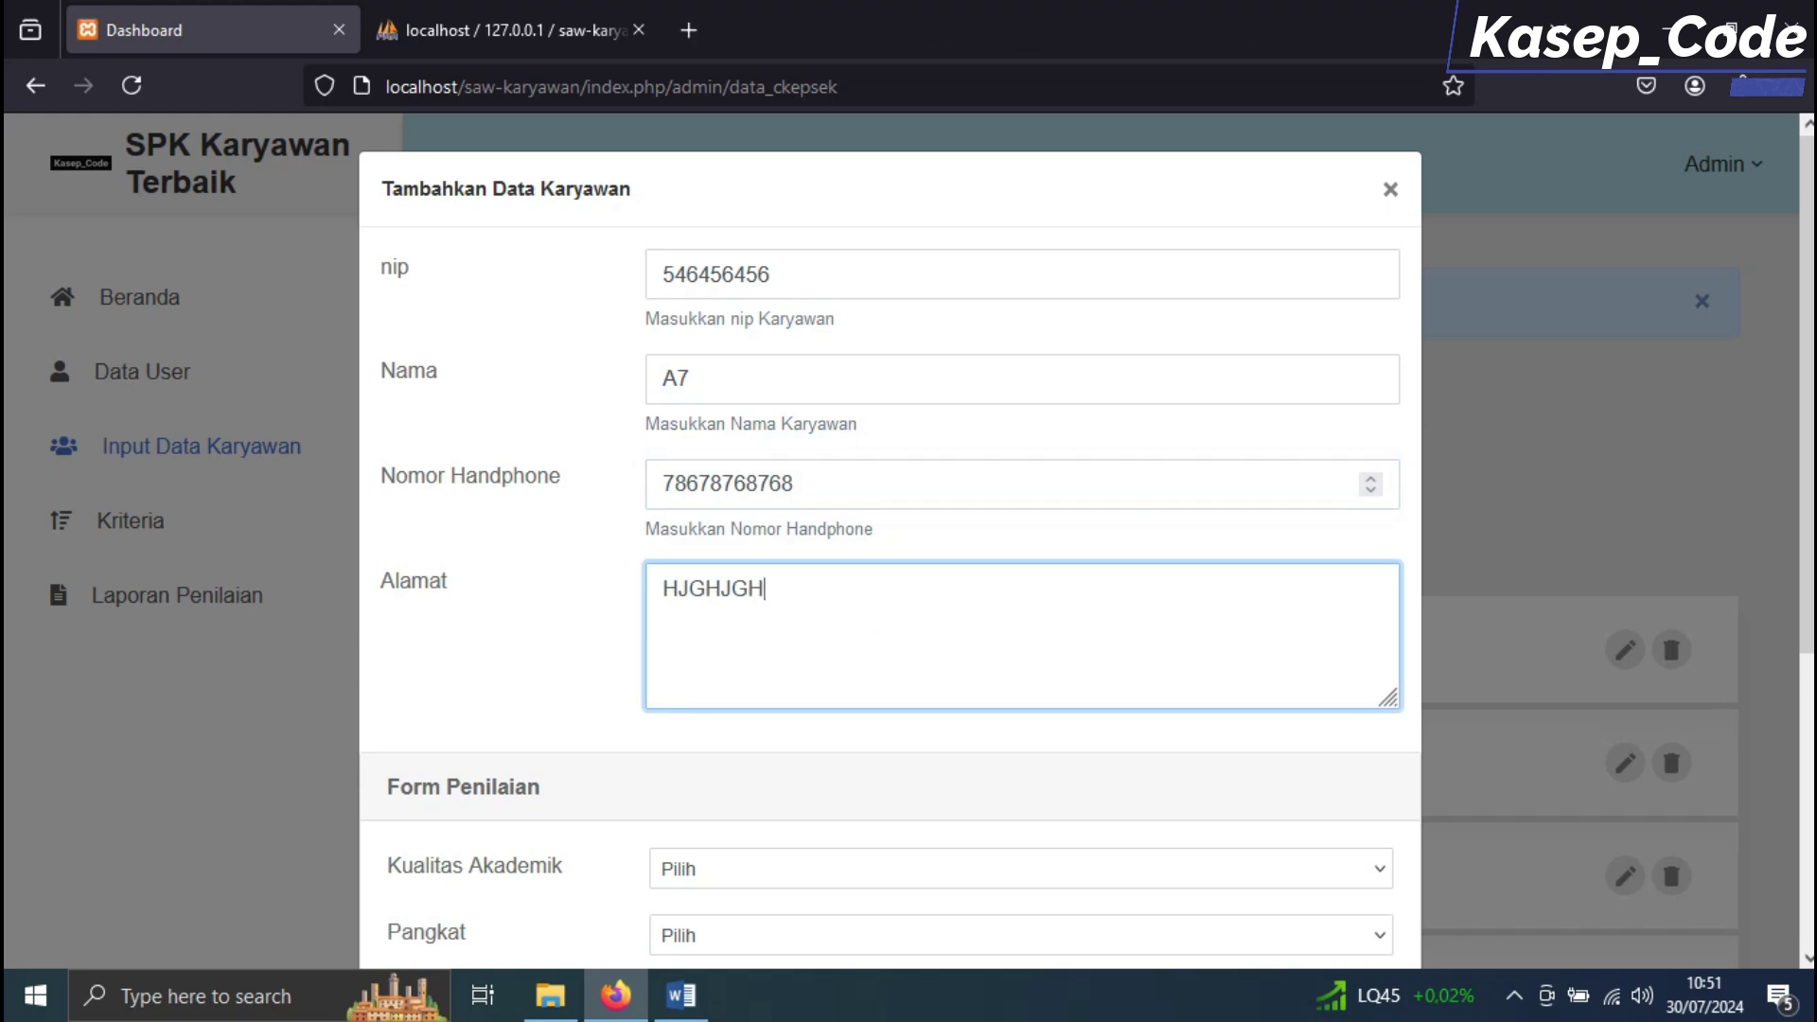
# Check A7's row in the Word table, then set academic qualification S2 and rank Golongan IV.e
pyautogui.scroll(-5, 889, 568)
pyautogui.click(681, 996)
pyautogui.moveTo(515, 700); pyautogui.dragTo(1306, 700)
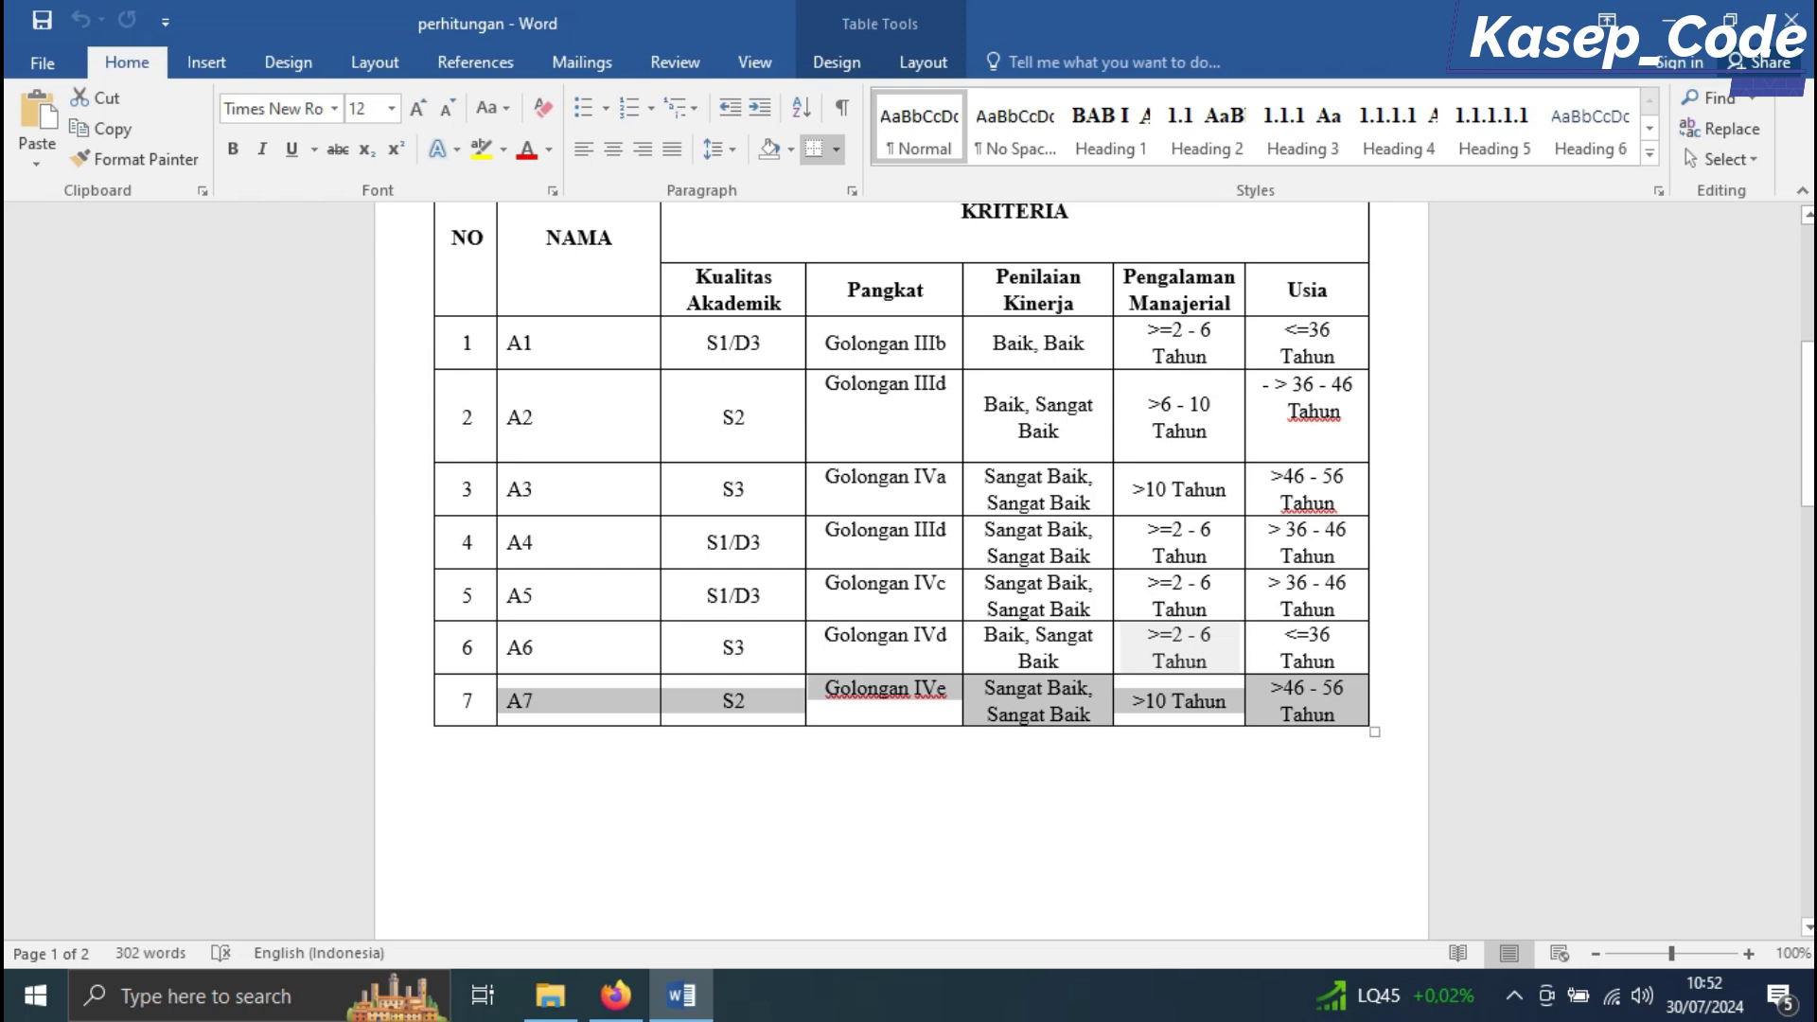
pyautogui.click(615, 996)
pyautogui.click(726, 421)
pyautogui.click(729, 536)
pyautogui.click(733, 488)
pyautogui.click(740, 740)
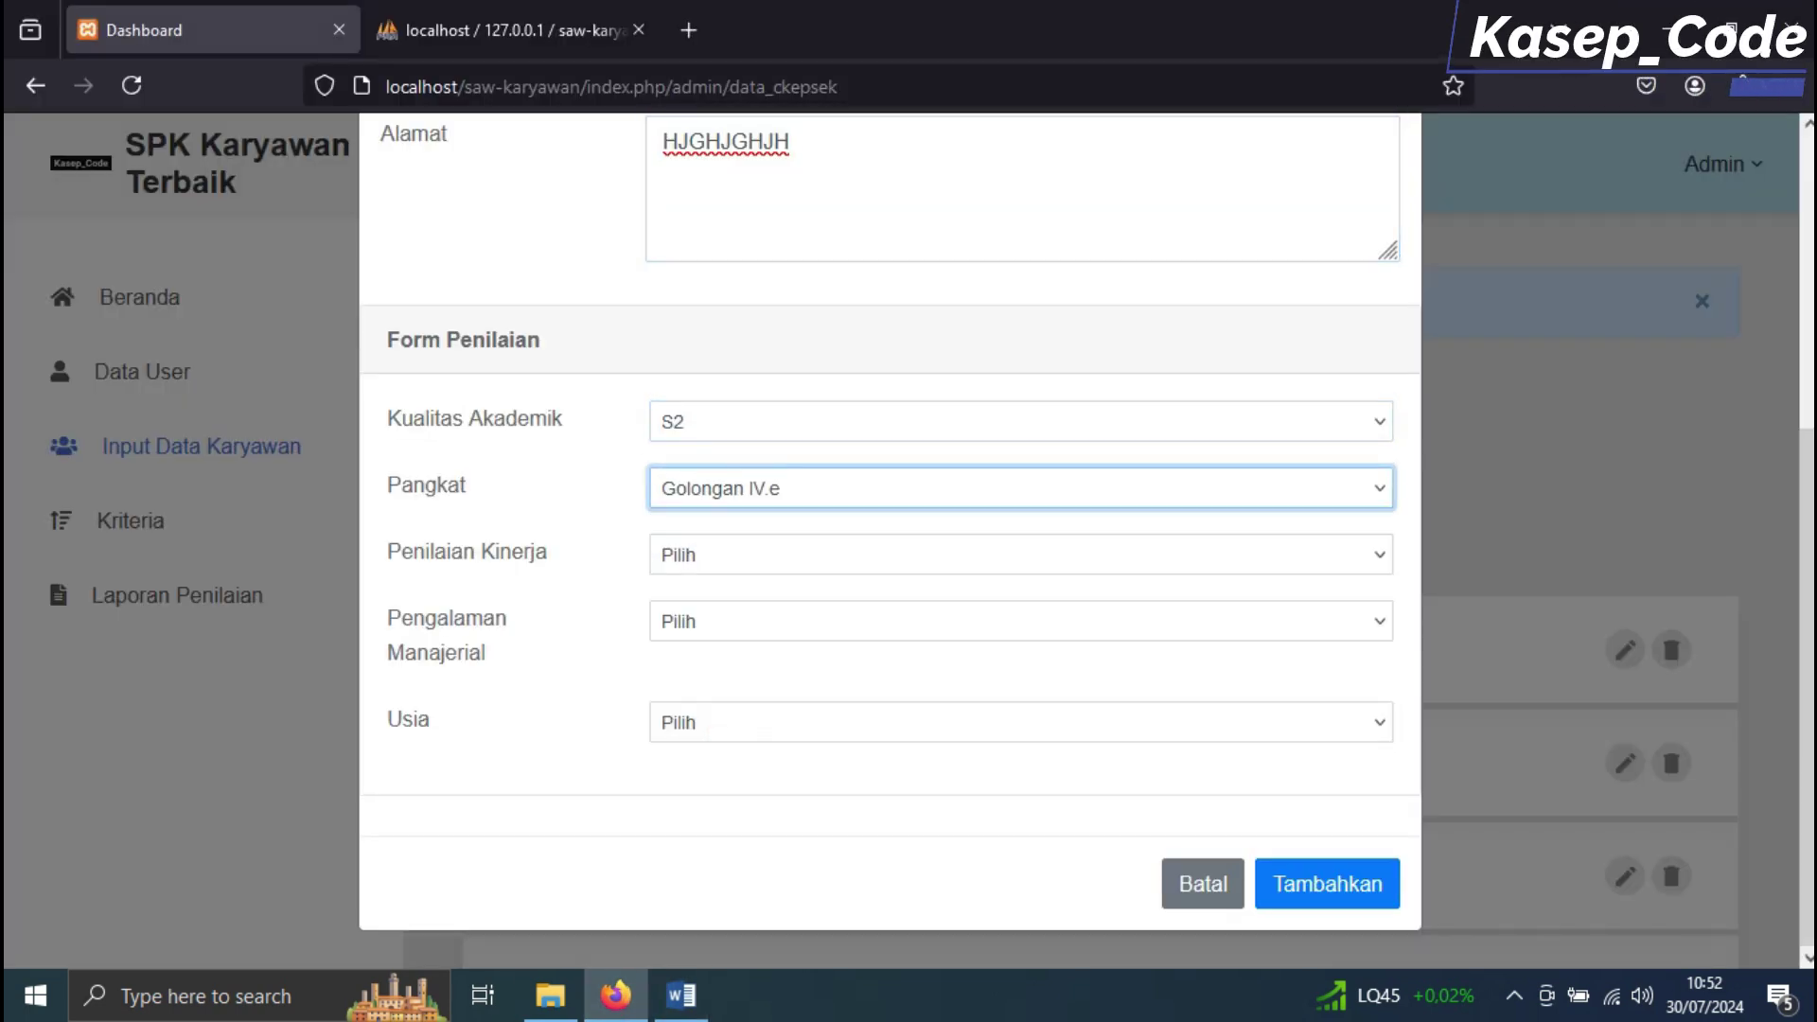
# Set A7's performance to Sangat Baik, Sangat Baik and managerial experience to > 10 Tahun
pyautogui.click(681, 995)
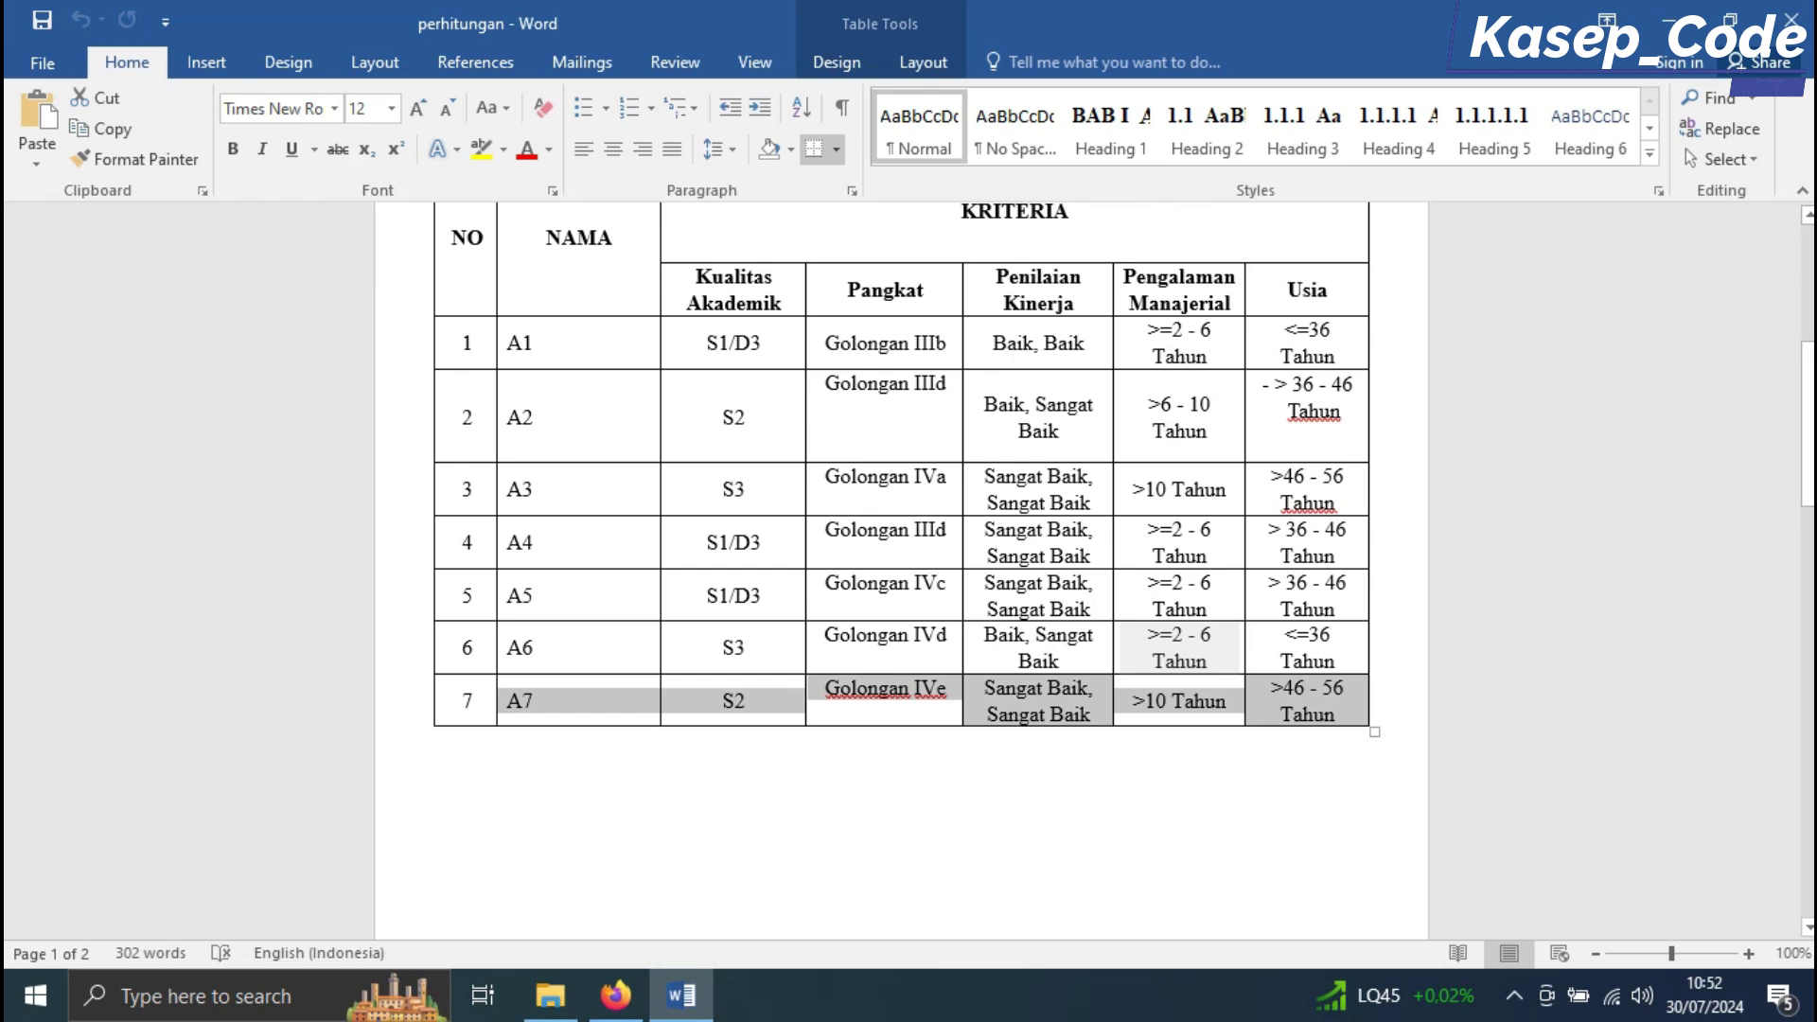
pyautogui.click(615, 995)
pyautogui.click(794, 554)
pyautogui.click(763, 697)
pyautogui.click(771, 621)
pyautogui.click(750, 765)
# Set A7's age range to > 46 - 56 Tahun and save the employee
pyautogui.click(682, 995)
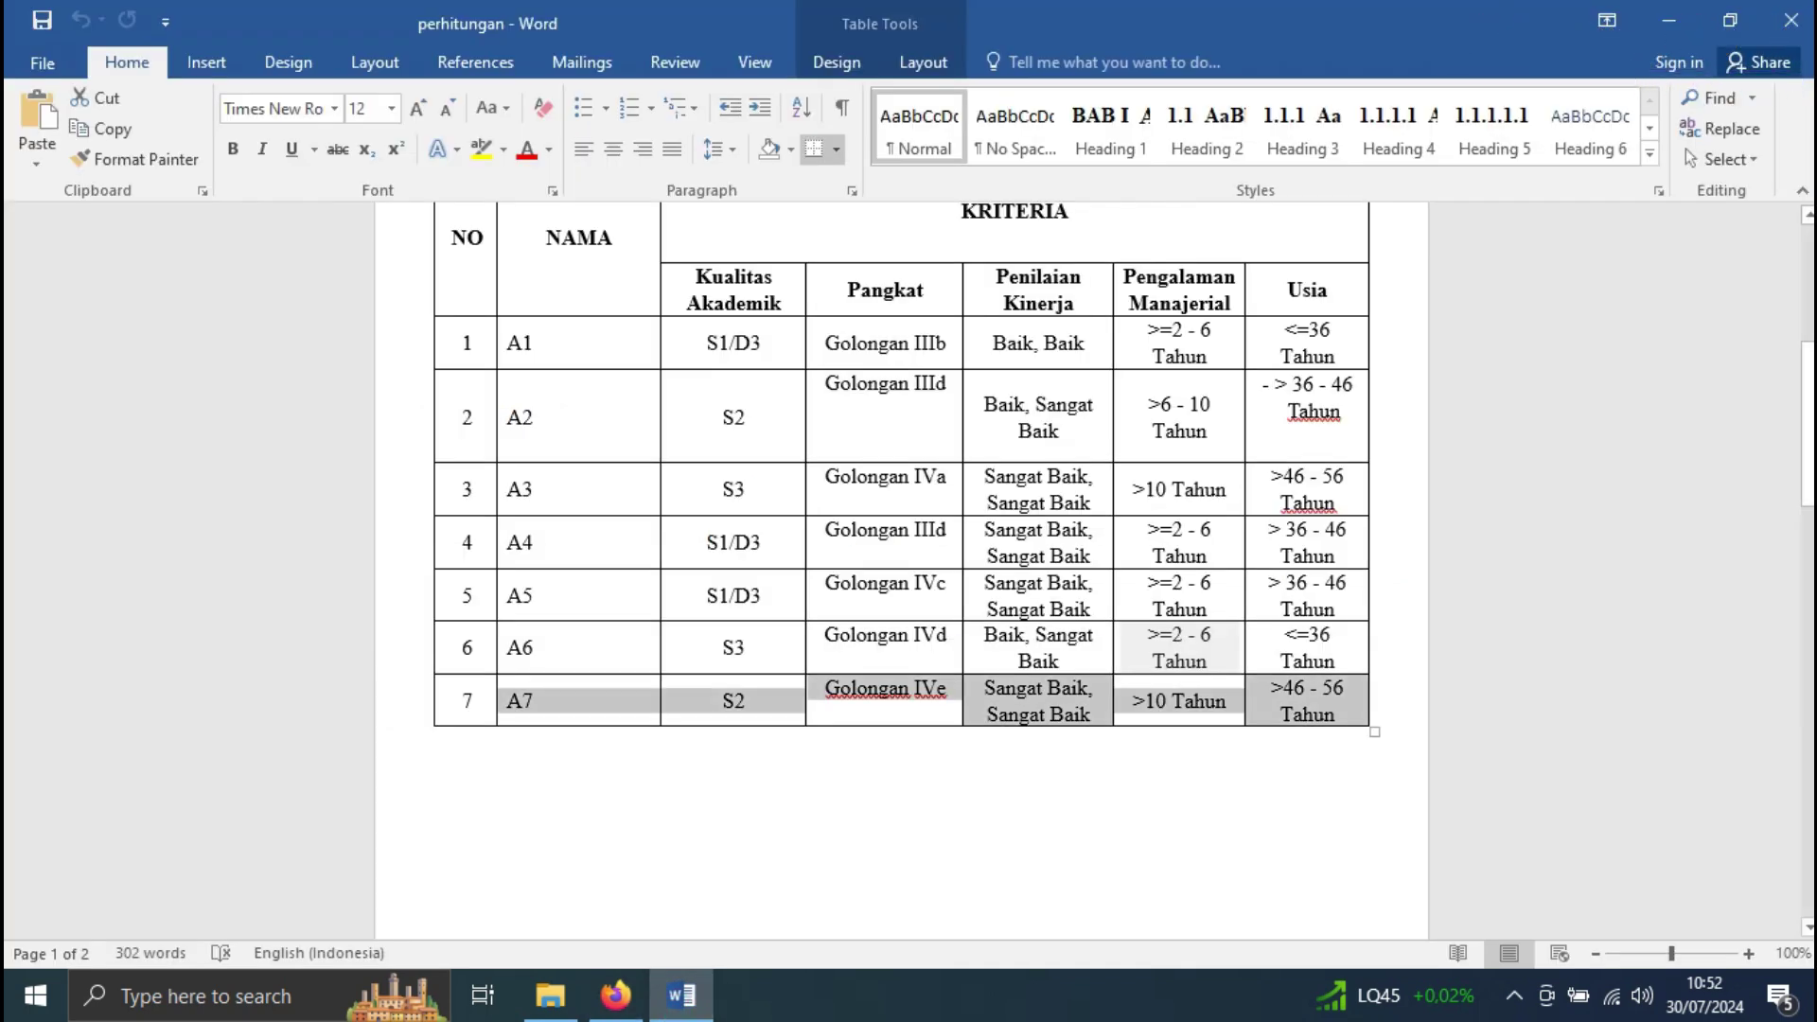
pyautogui.click(615, 995)
pyautogui.click(1013, 722)
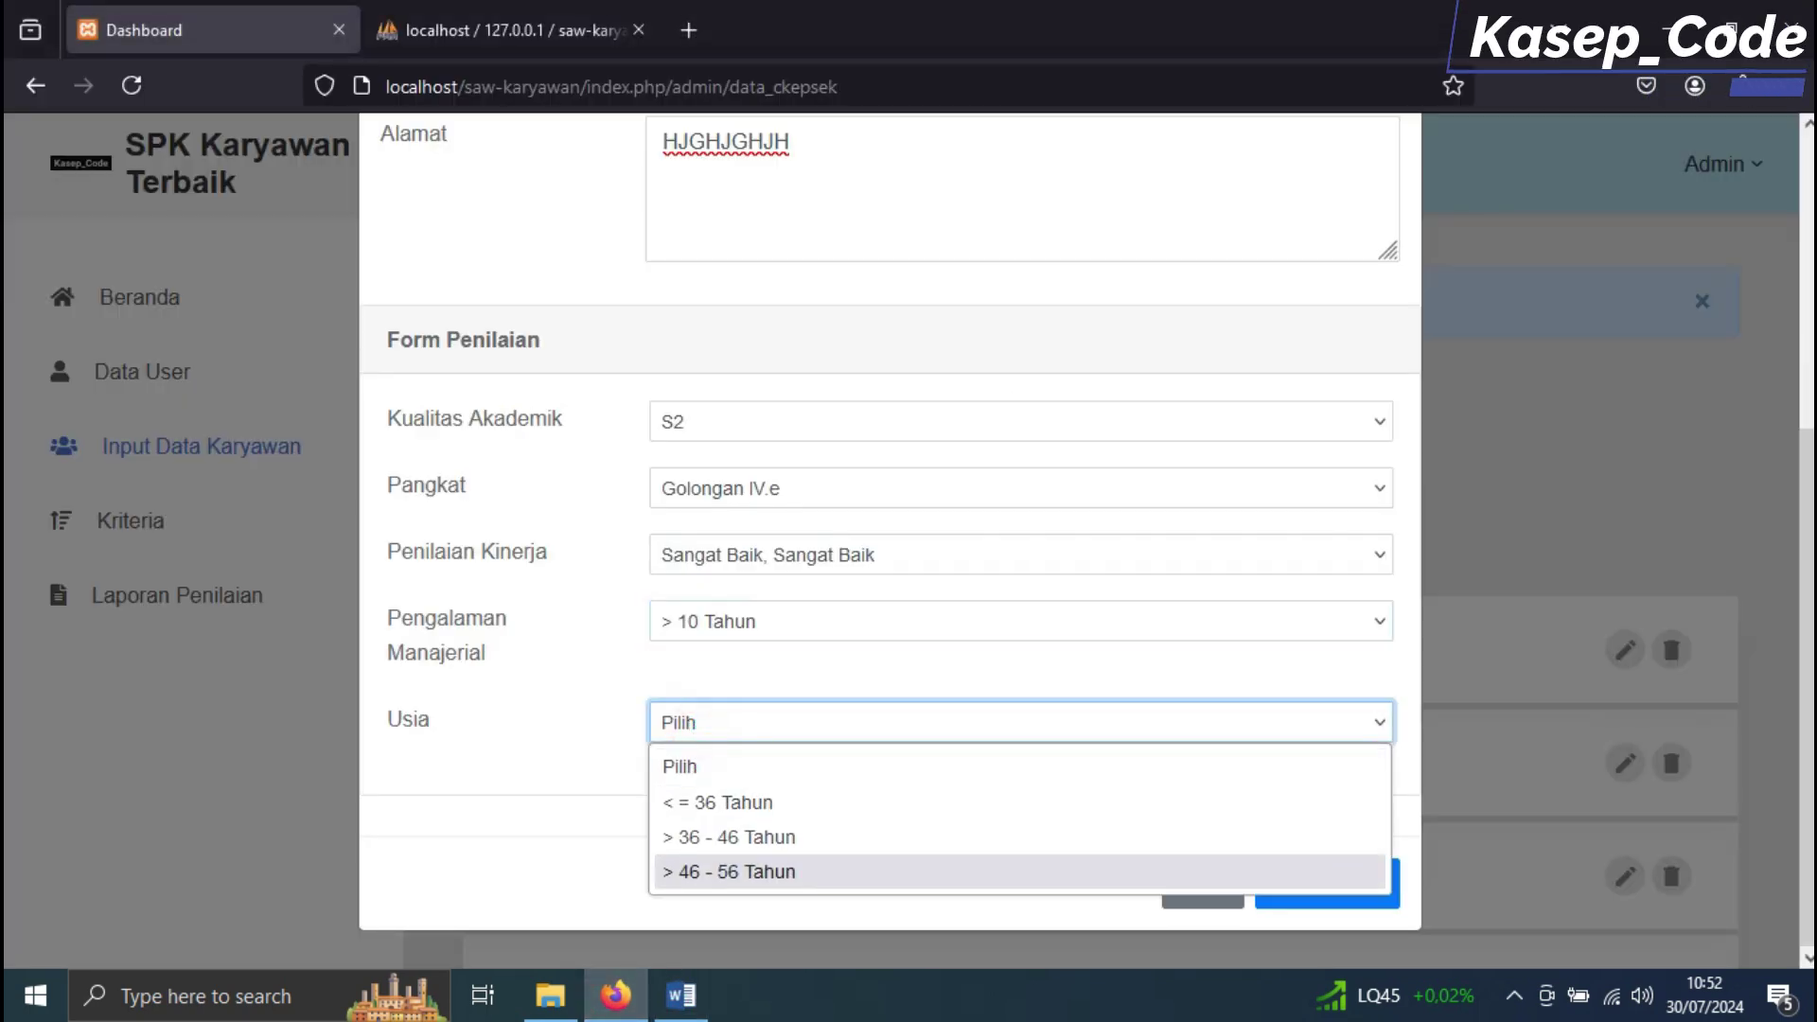
pyautogui.click(728, 871)
pyautogui.click(1326, 883)
pyautogui.scroll(-5, 1098, 530)
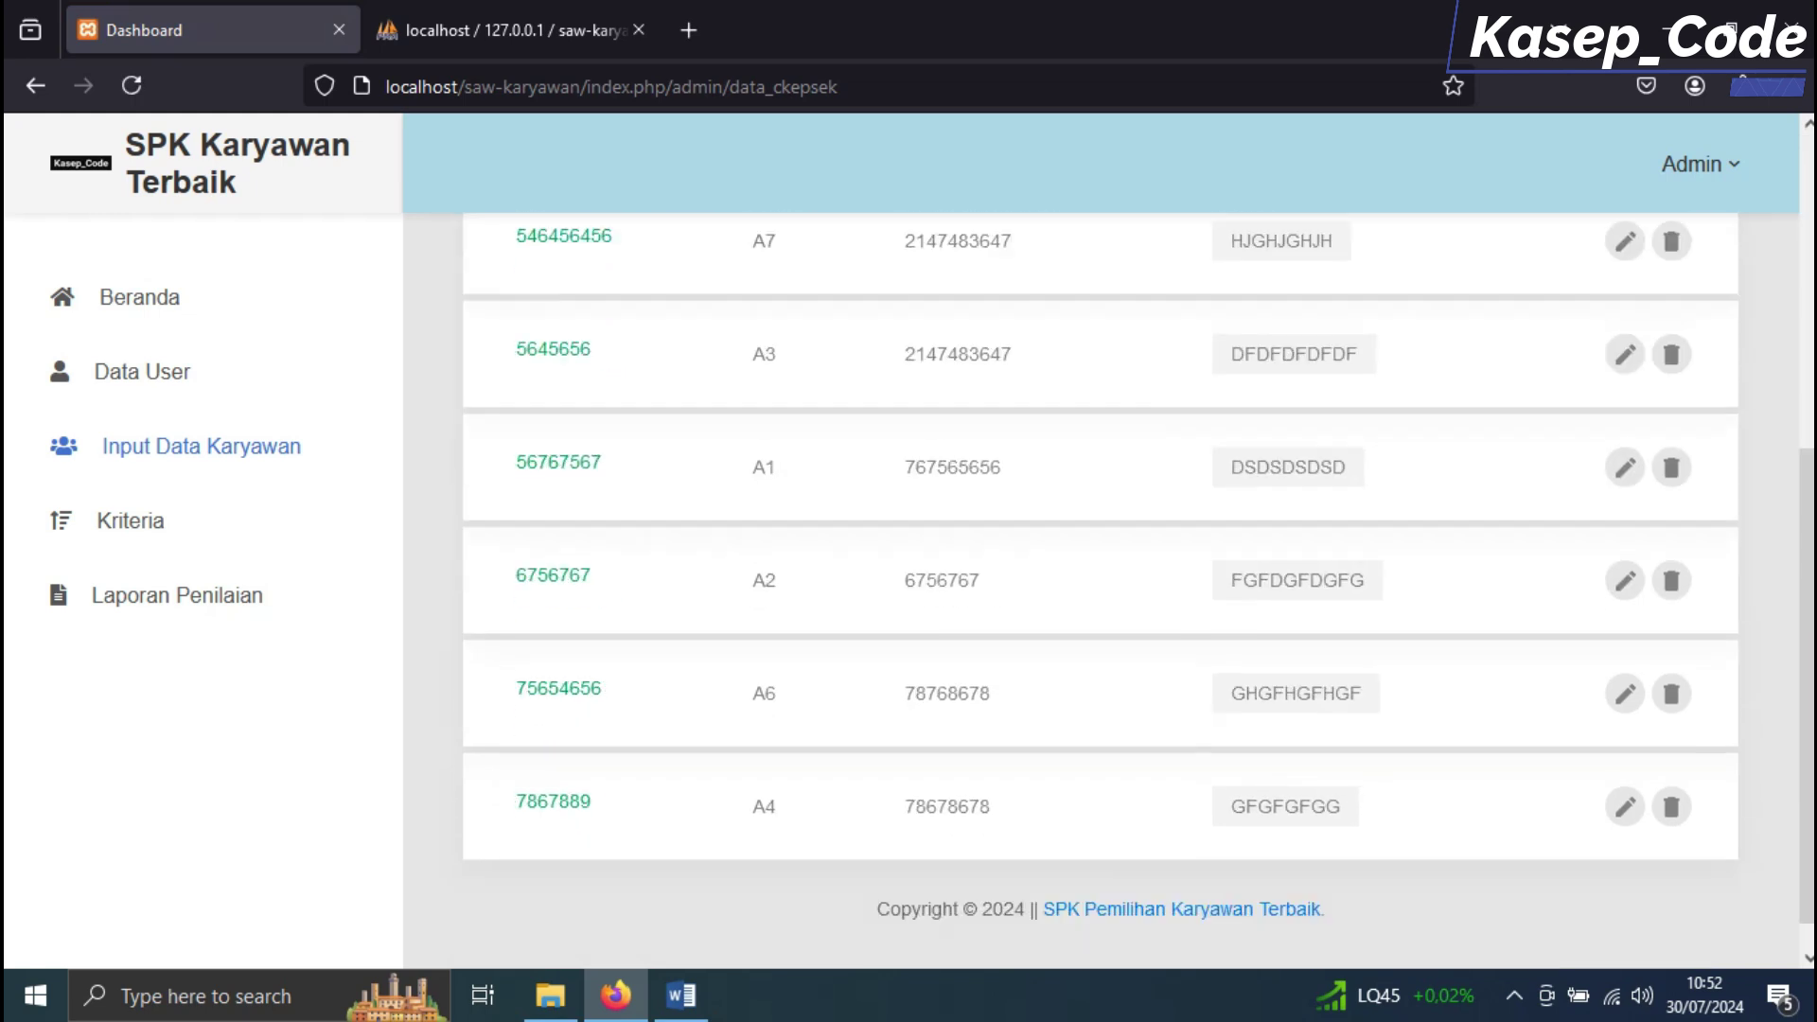
pyautogui.scroll(5, 1097, 530)
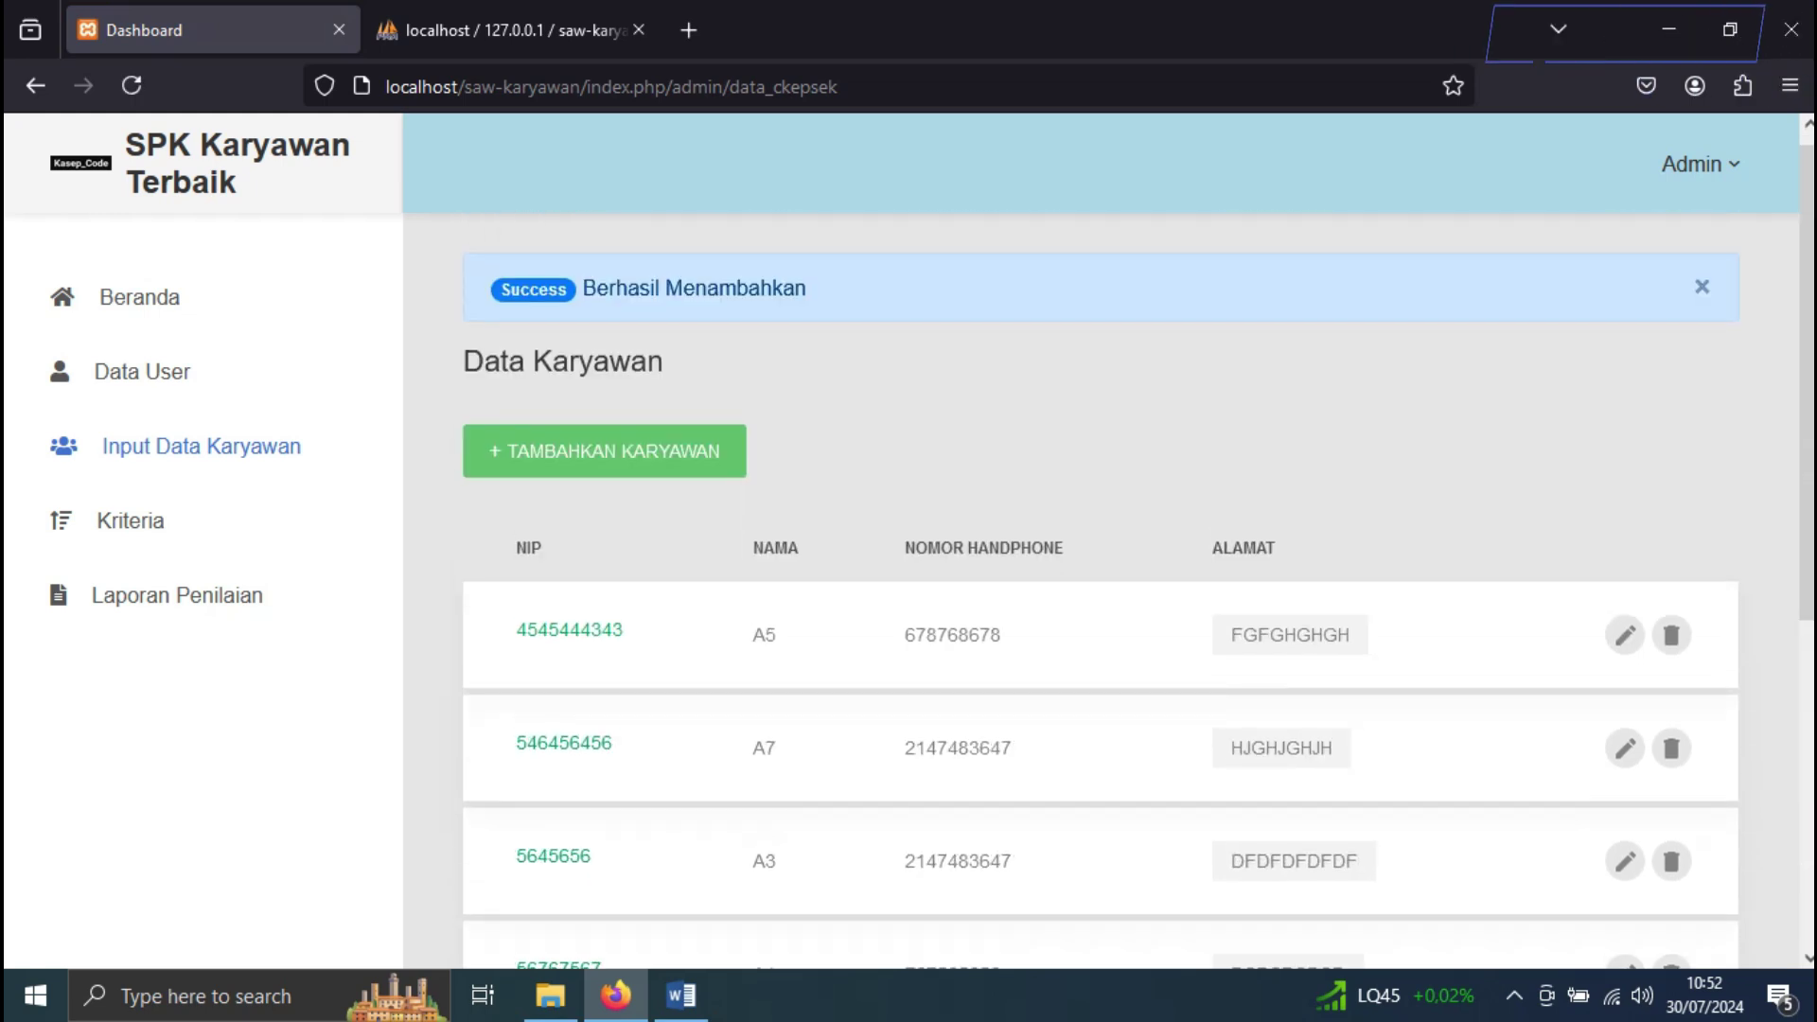
# Review the A1–A7 employee list and the Word rating table, then go to the Kriteria page
pyautogui.scroll(-5, 1098, 530)
pyautogui.scroll(3, 1098, 530)
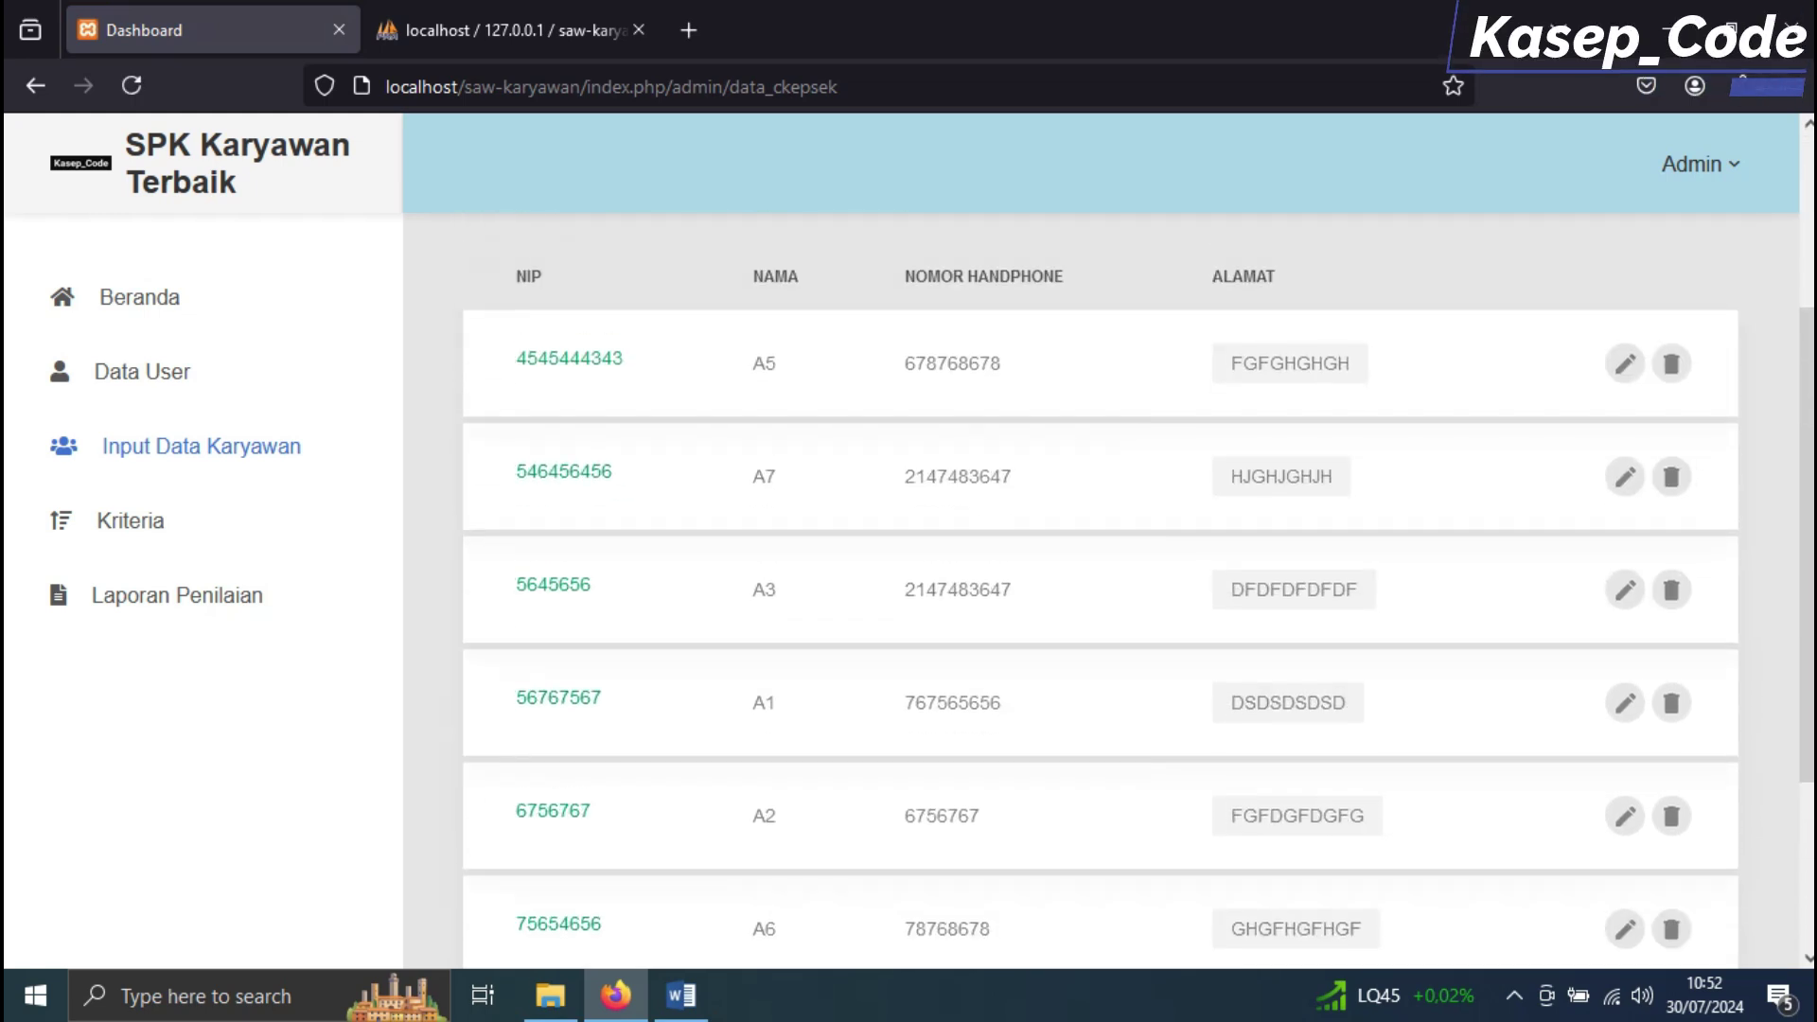
pyautogui.hotkey('alt', 'Tab')
pyautogui.click(1067, 791)
pyautogui.scroll(-1, 1066, 791)
pyautogui.scroll(-8, 901, 568)
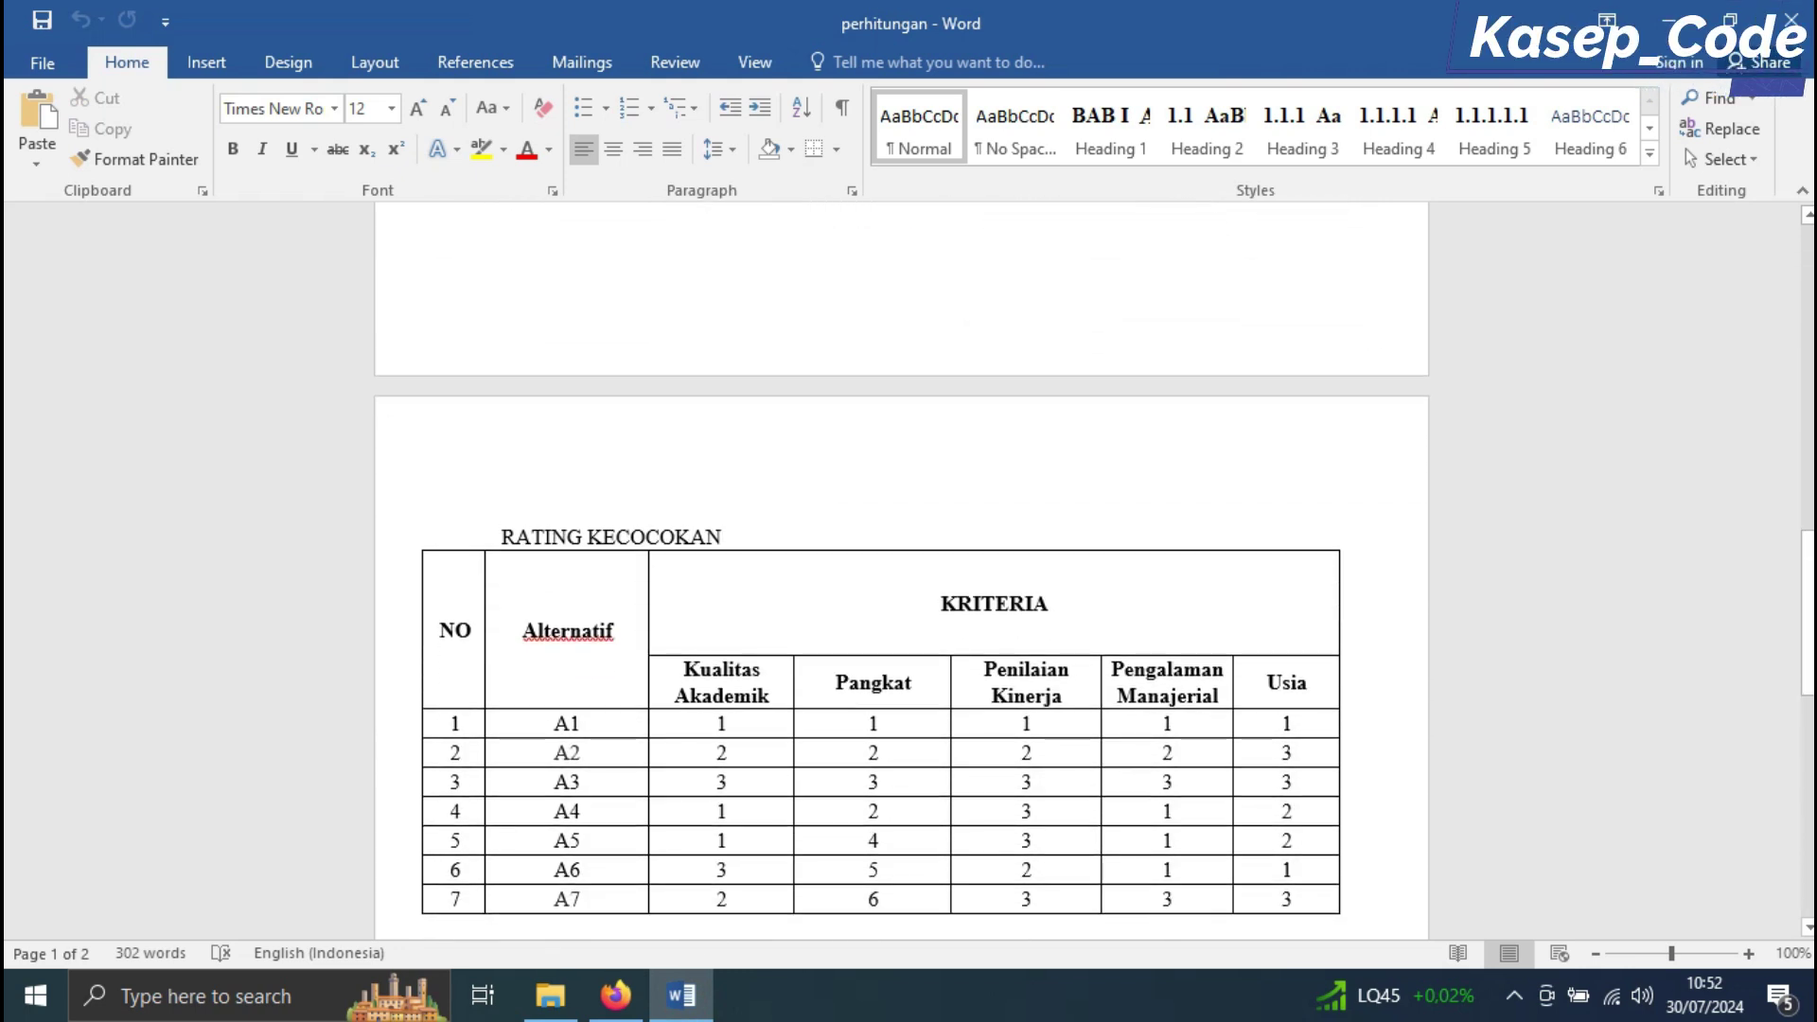
pyautogui.scroll(-3, 900, 568)
pyautogui.hotkey('alt', 'Tab')
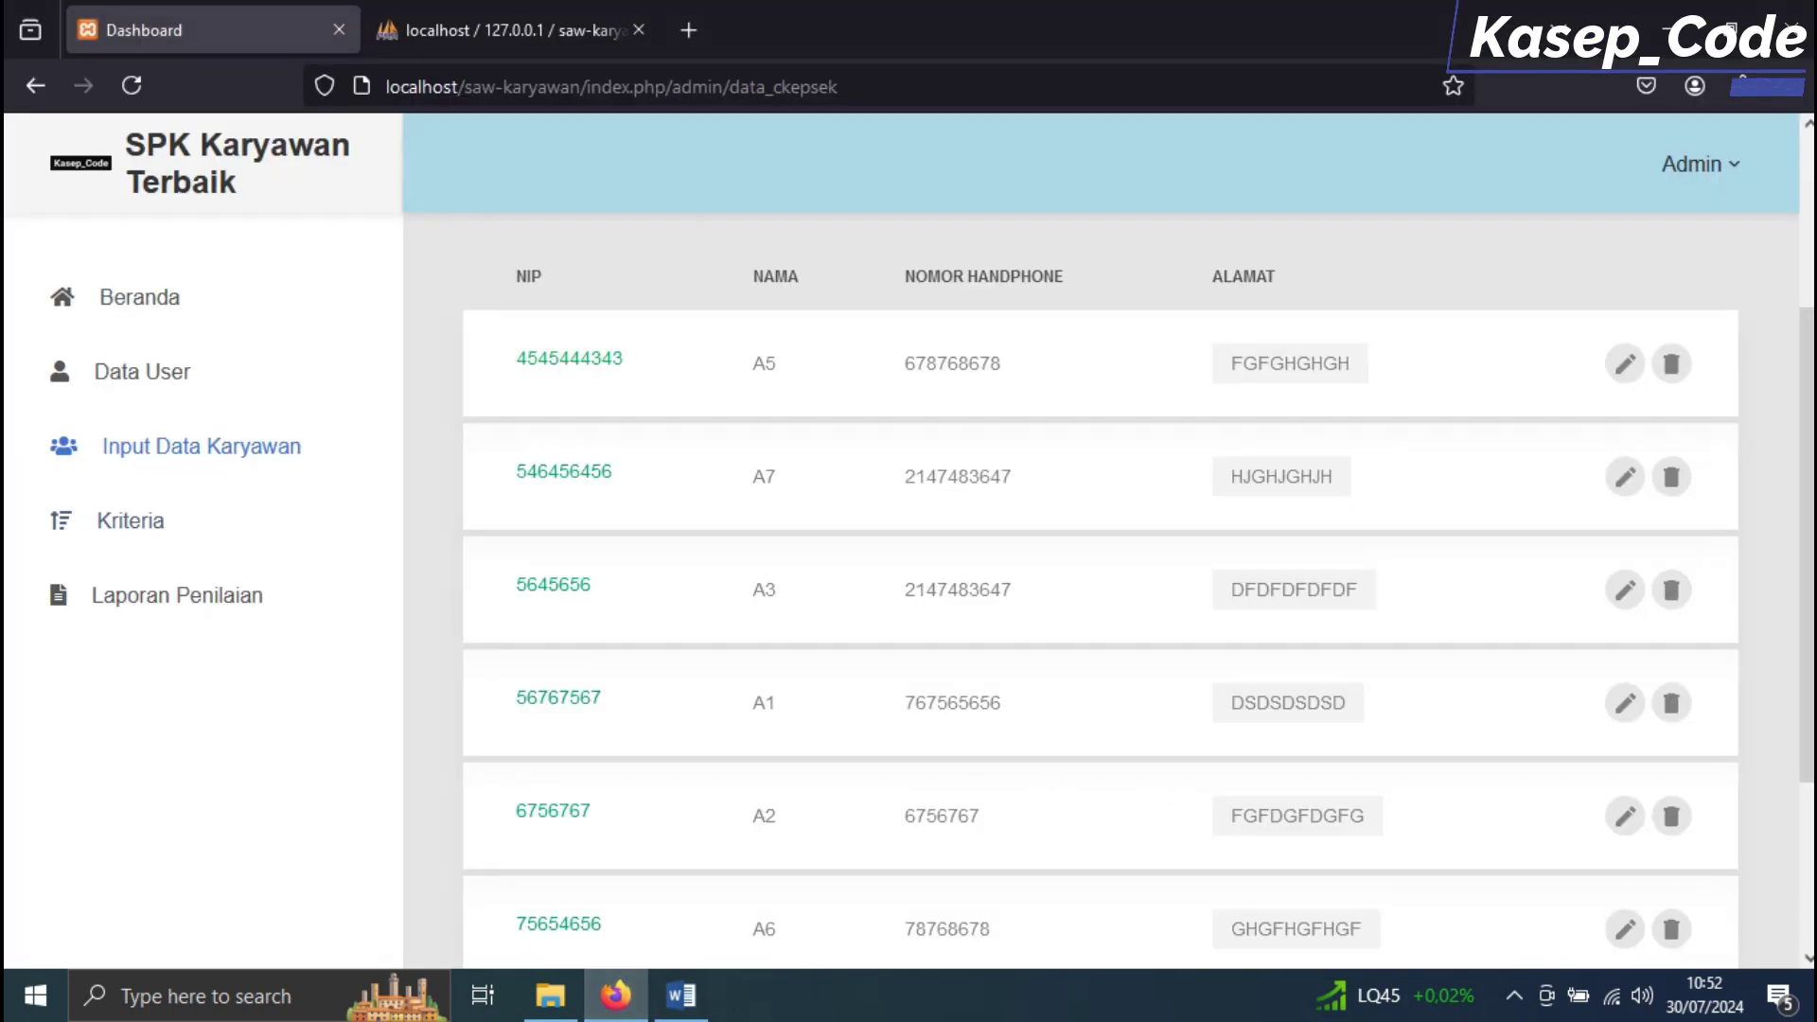
pyautogui.click(145, 522)
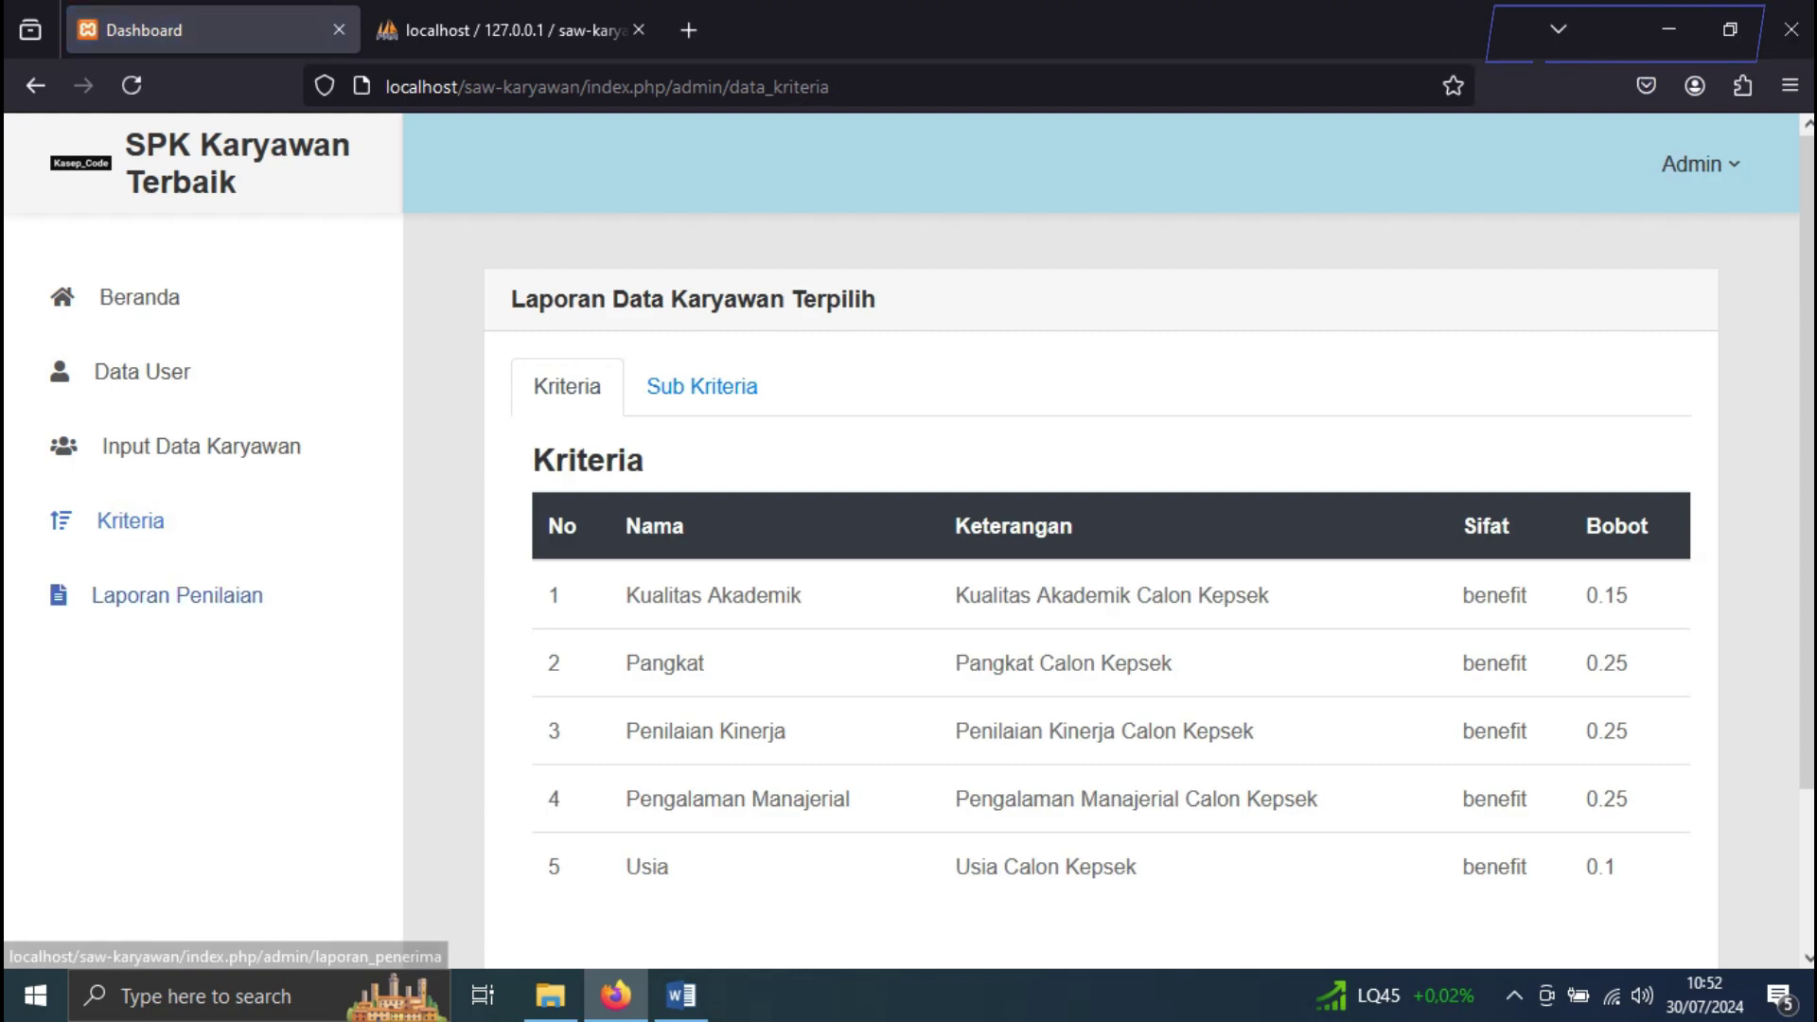
# Open Laporan Penilaian's Detail Perhitungan tab and scroll down to the Konversi Nilai Data Karyawan table
pyautogui.click(189, 595)
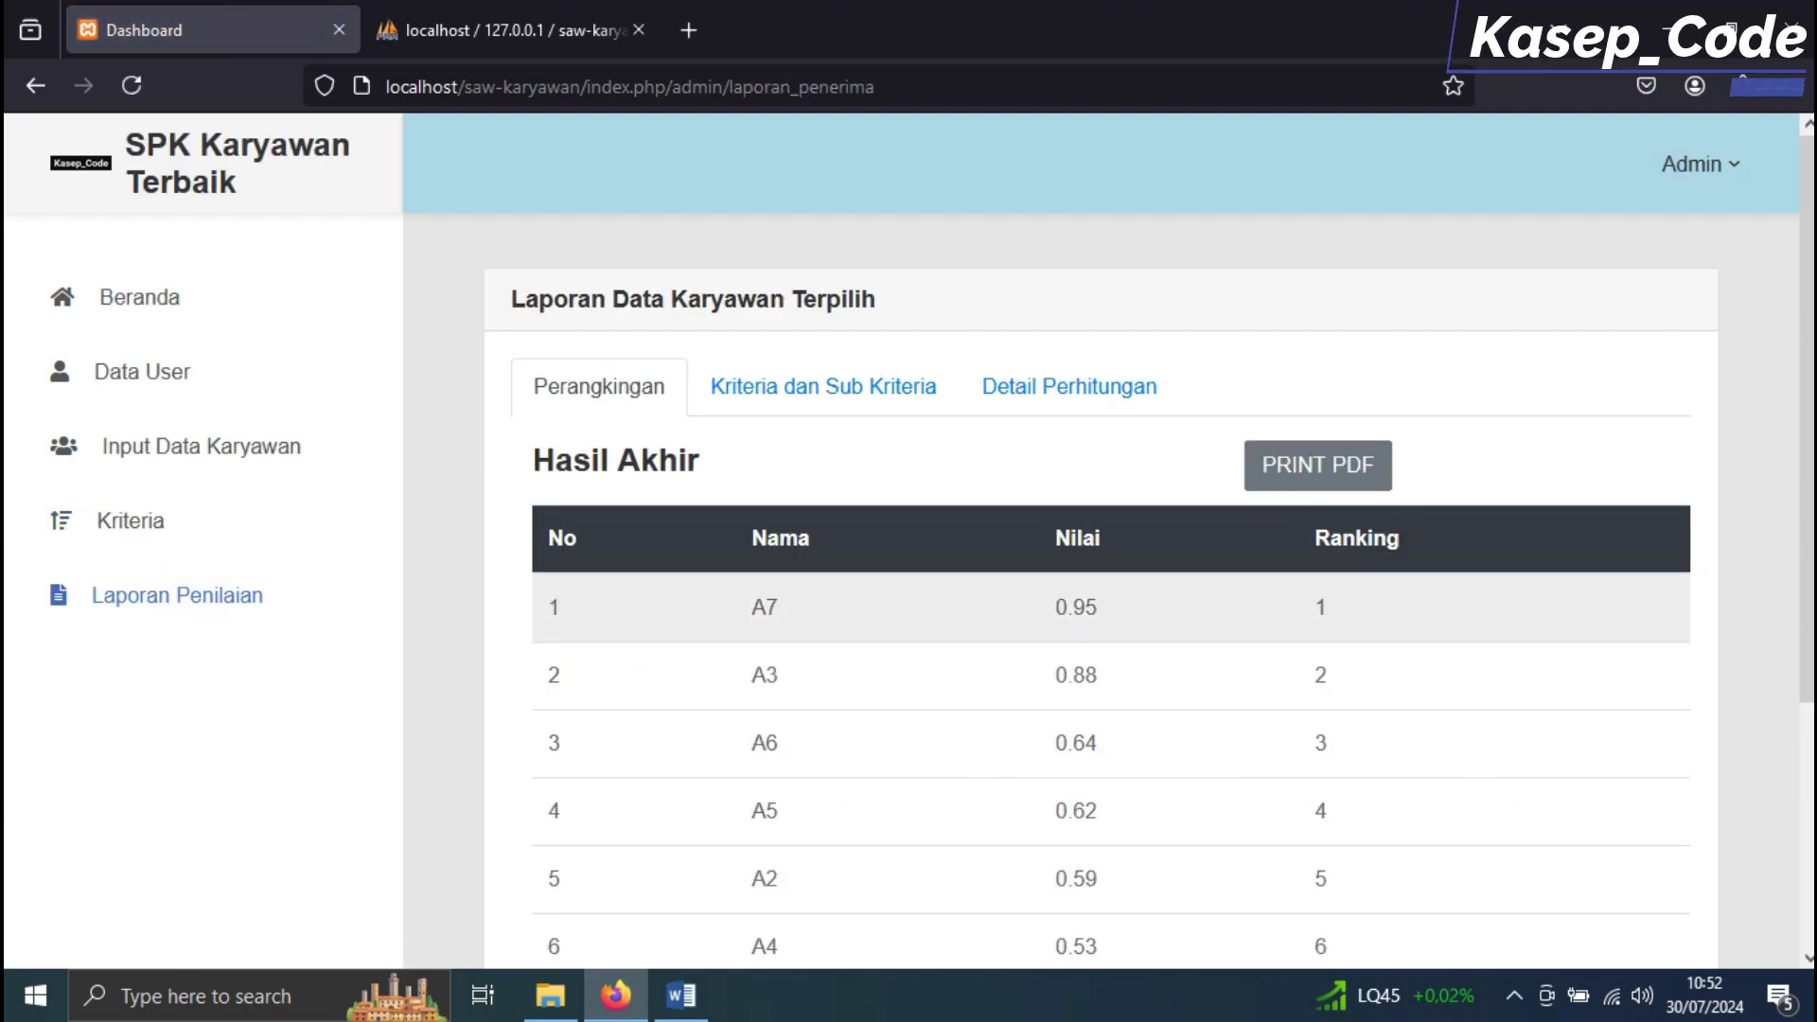
pyautogui.scroll(-3, 793, 402)
pyautogui.scroll(3, 793, 403)
pyautogui.click(793, 387)
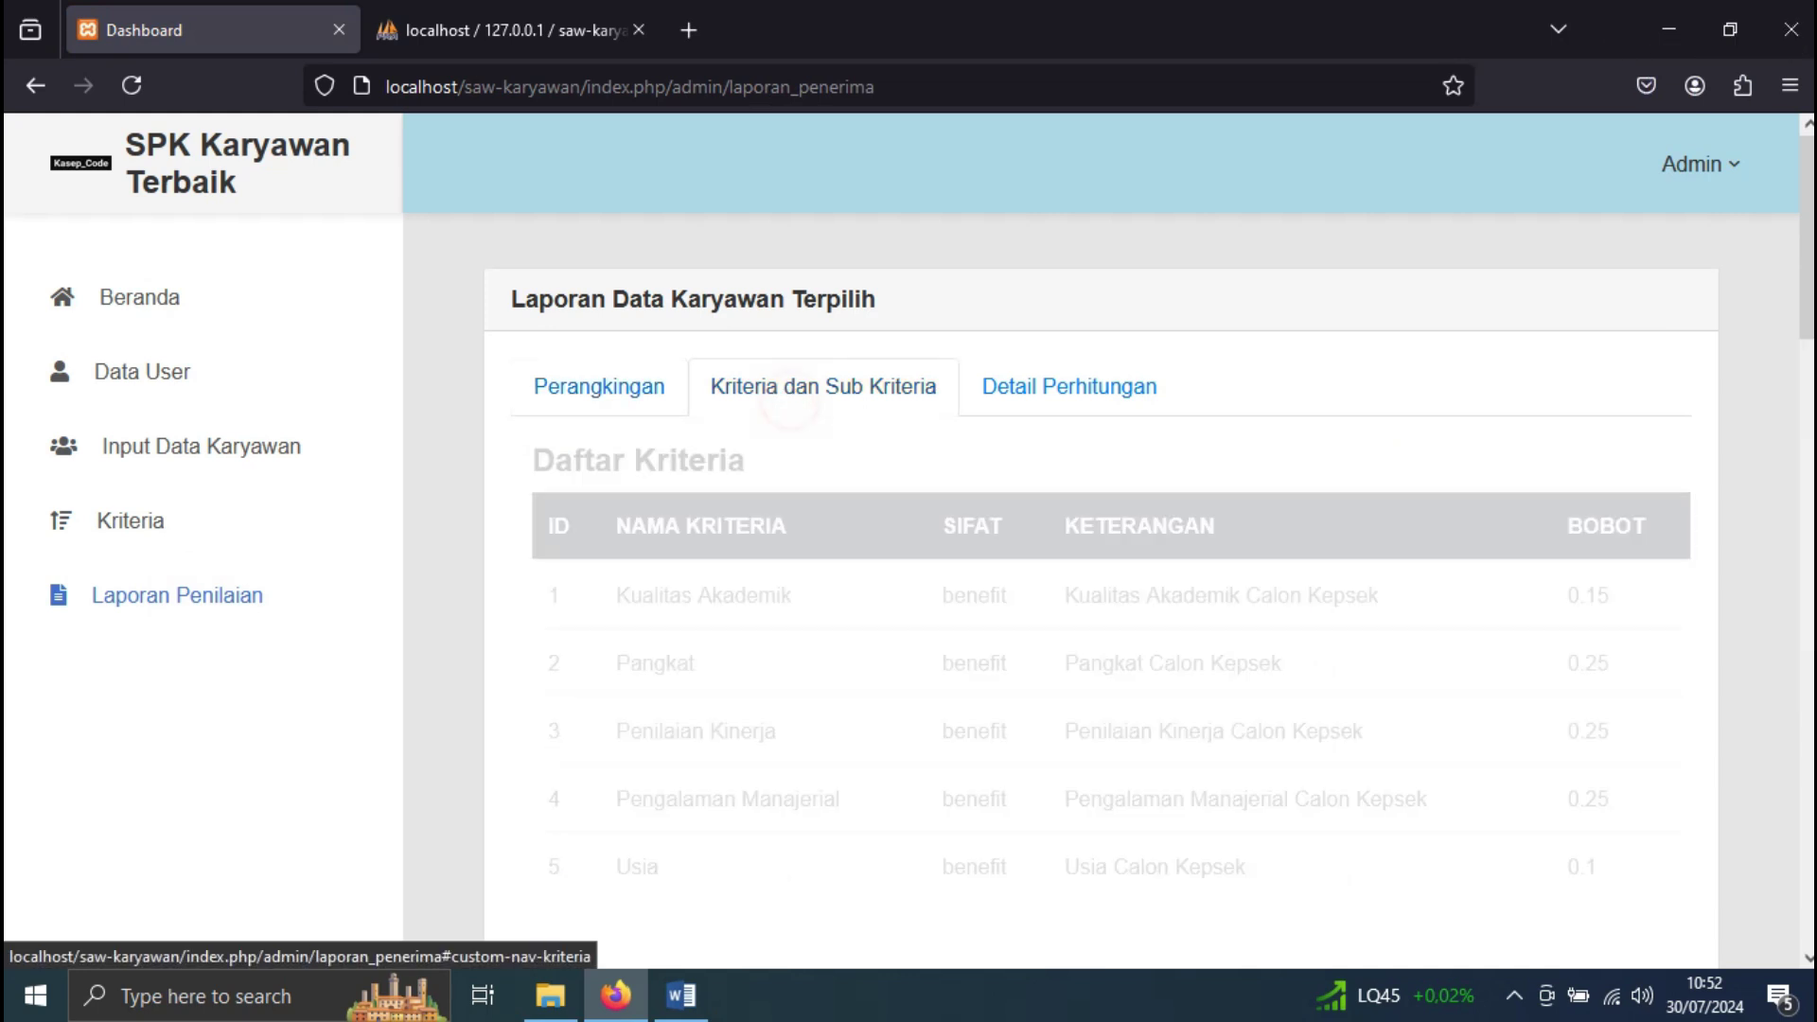
pyautogui.click(1047, 385)
pyautogui.scroll(-3, 1047, 474)
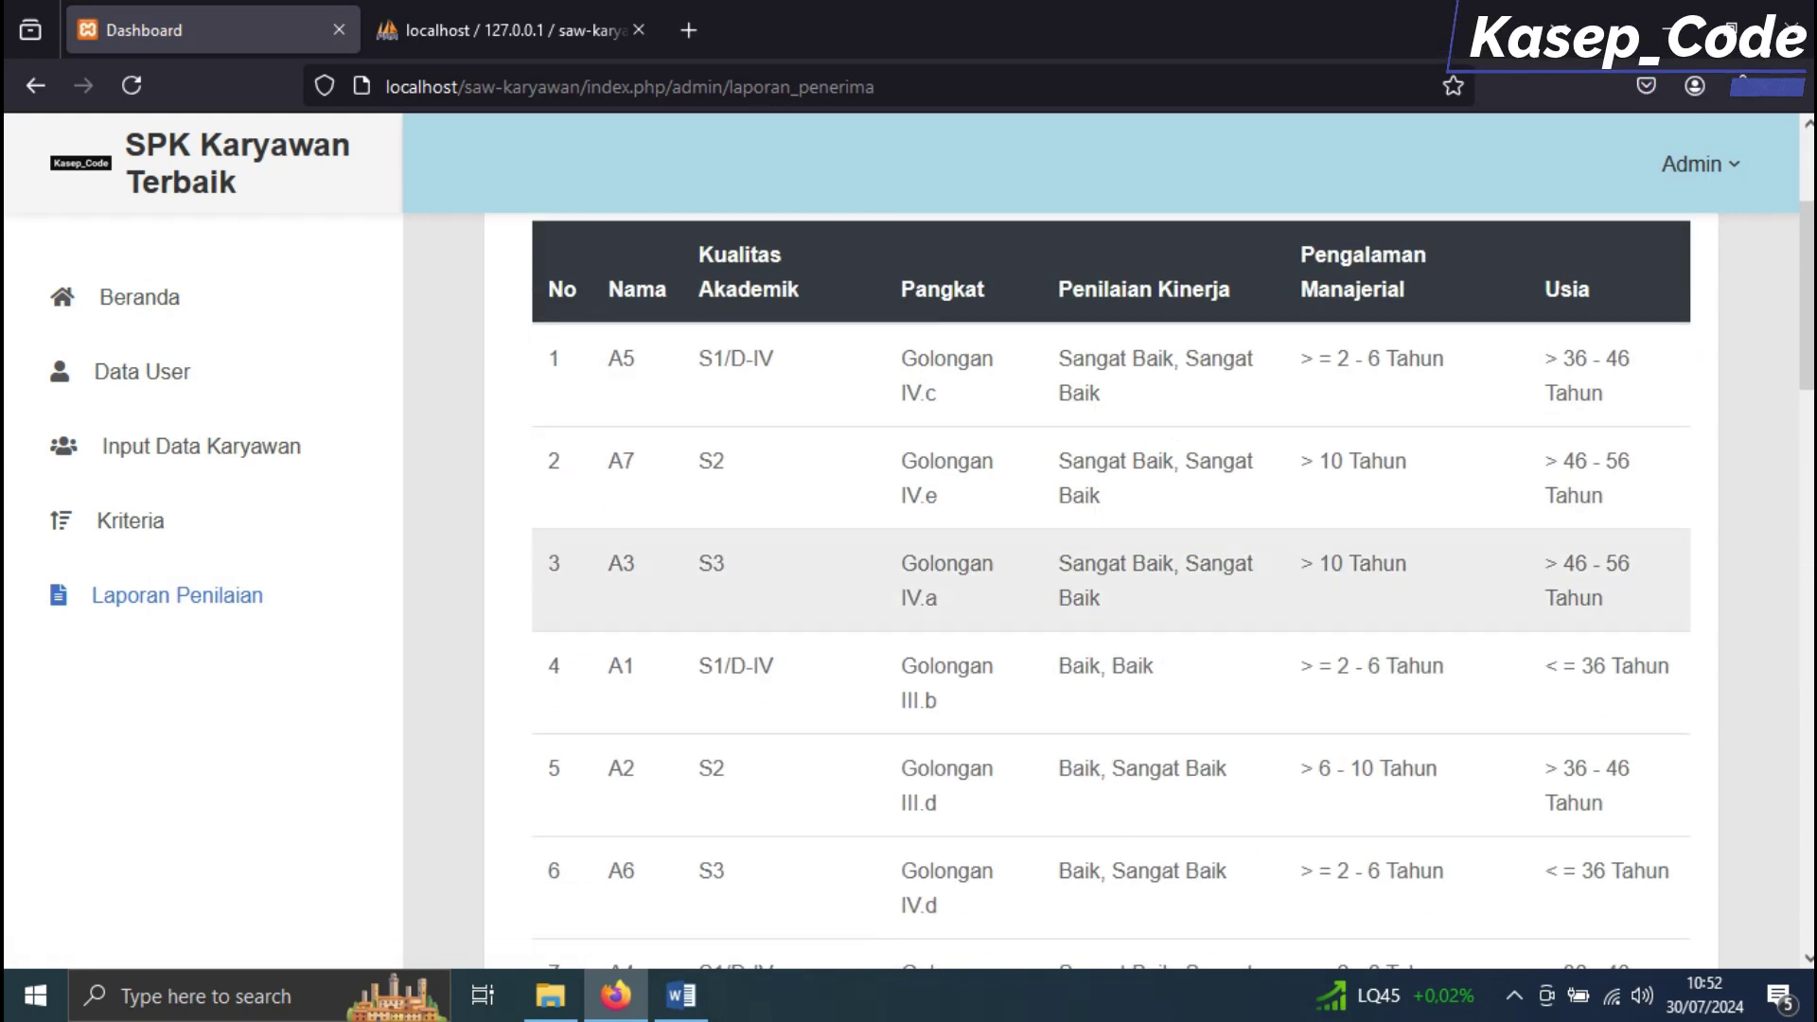
pyautogui.scroll(-5, 1046, 473)
pyautogui.scroll(-3, 1107, 568)
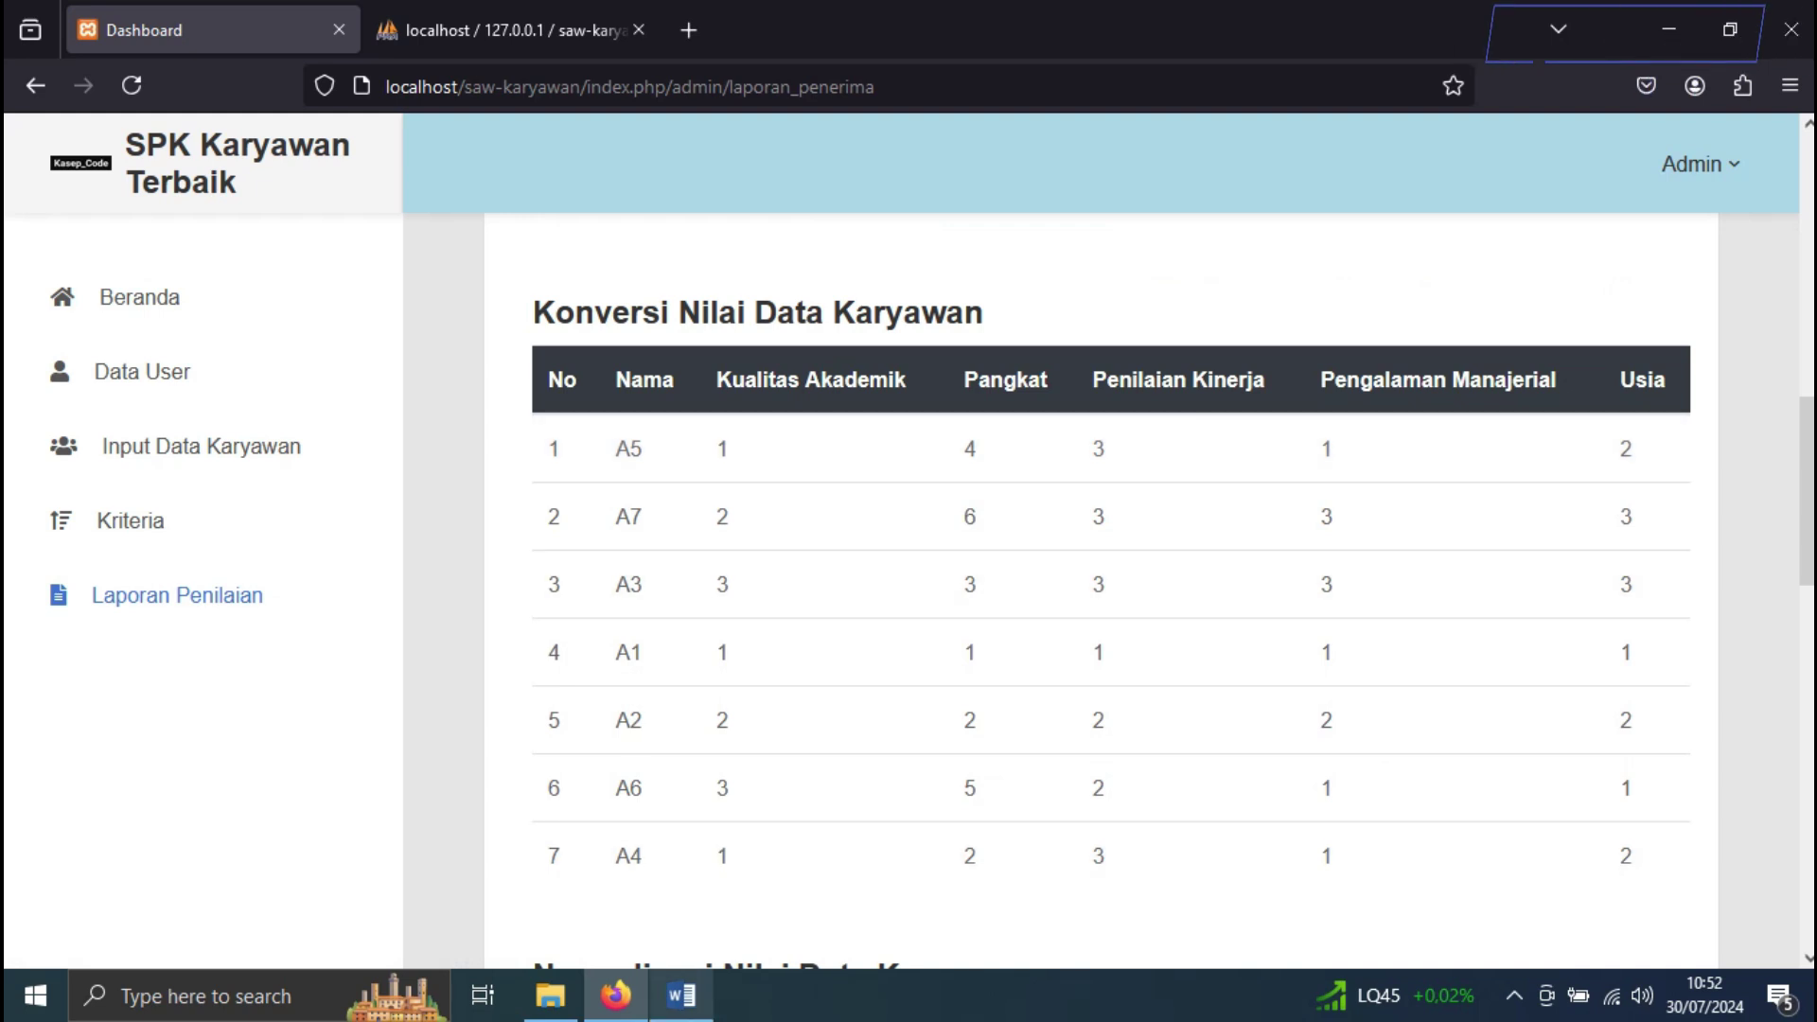
# Compare rows A1 and A2 with Word's rating table, finding A2's Usia is 2 instead of 3
pyautogui.click(681, 995)
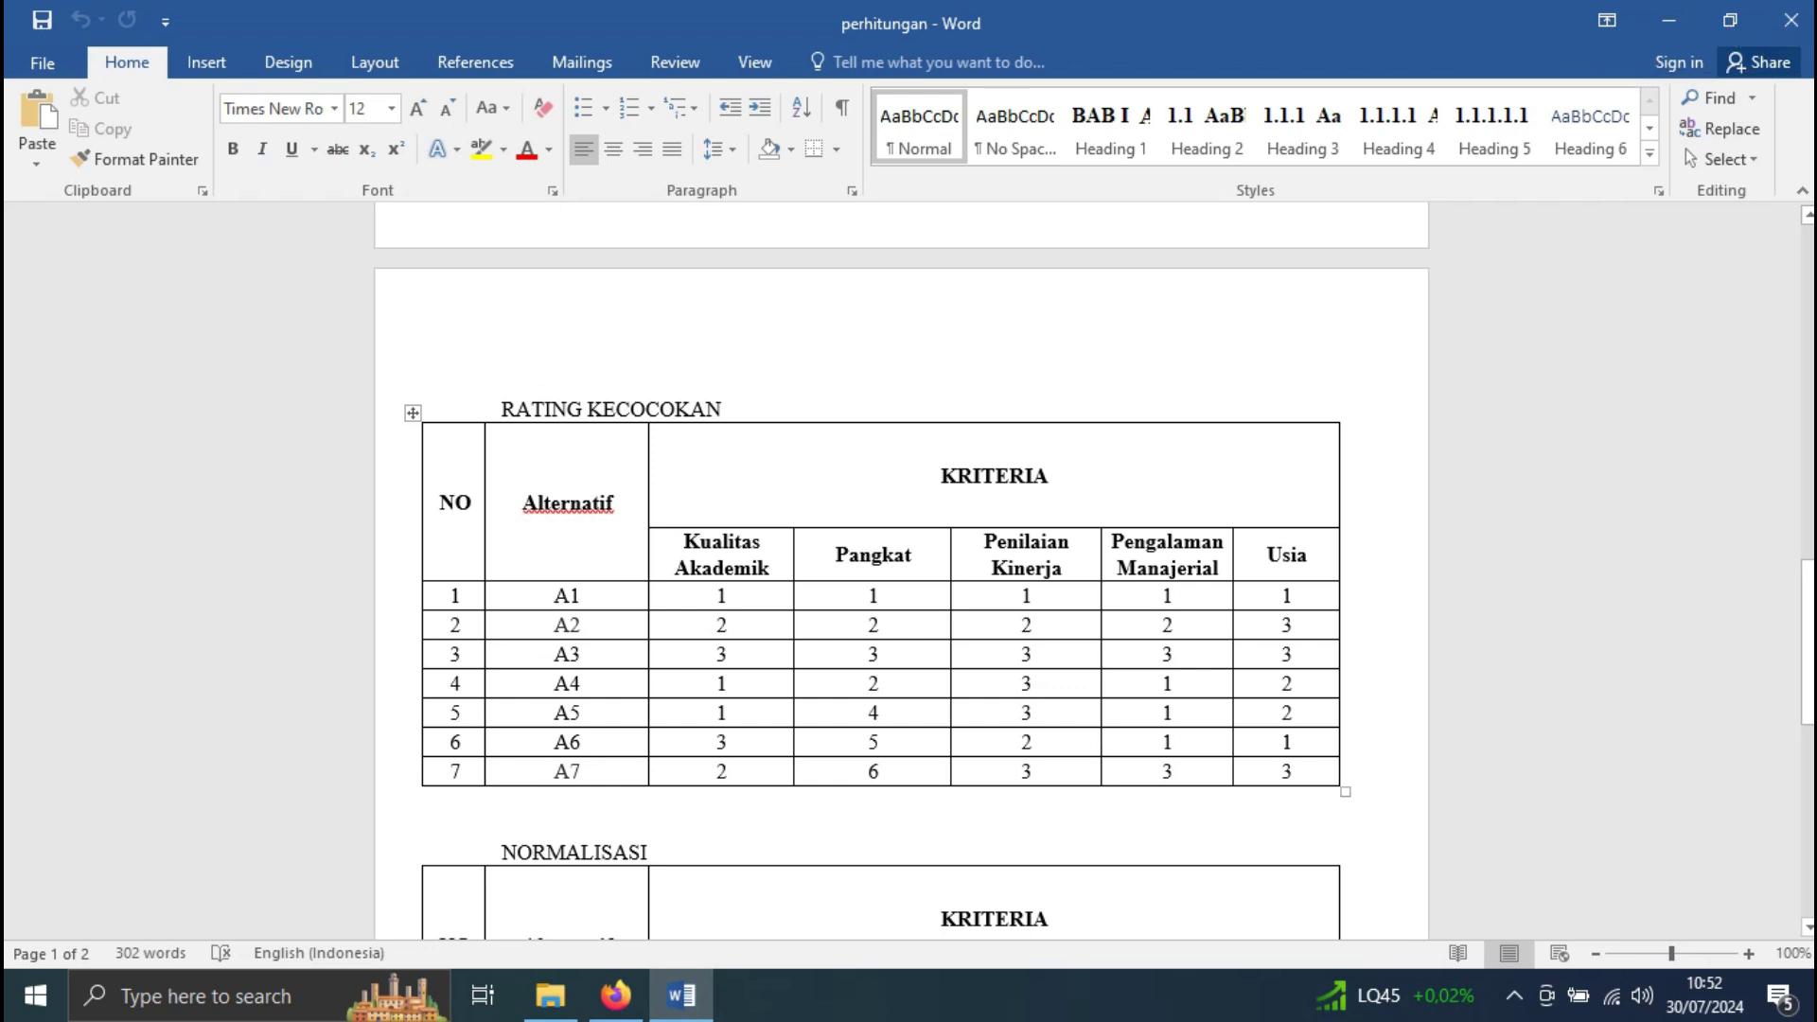
pyautogui.scroll(1, 904, 568)
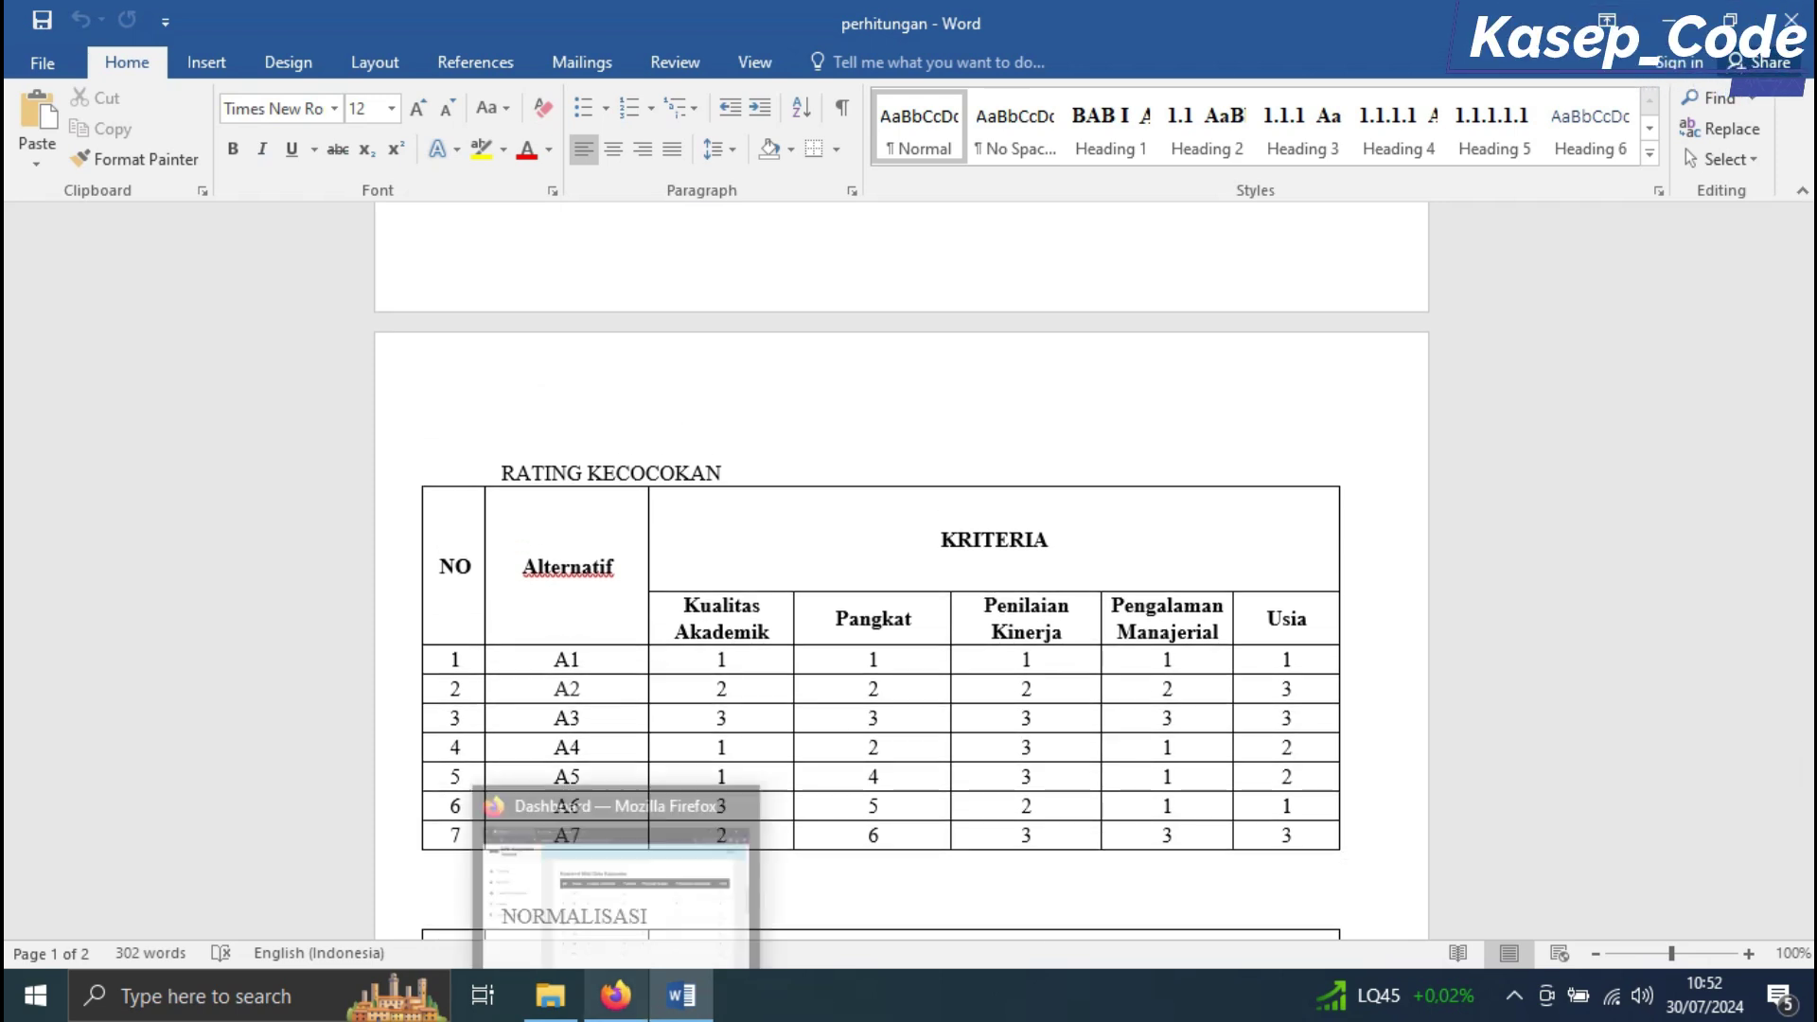
pyautogui.click(615, 994)
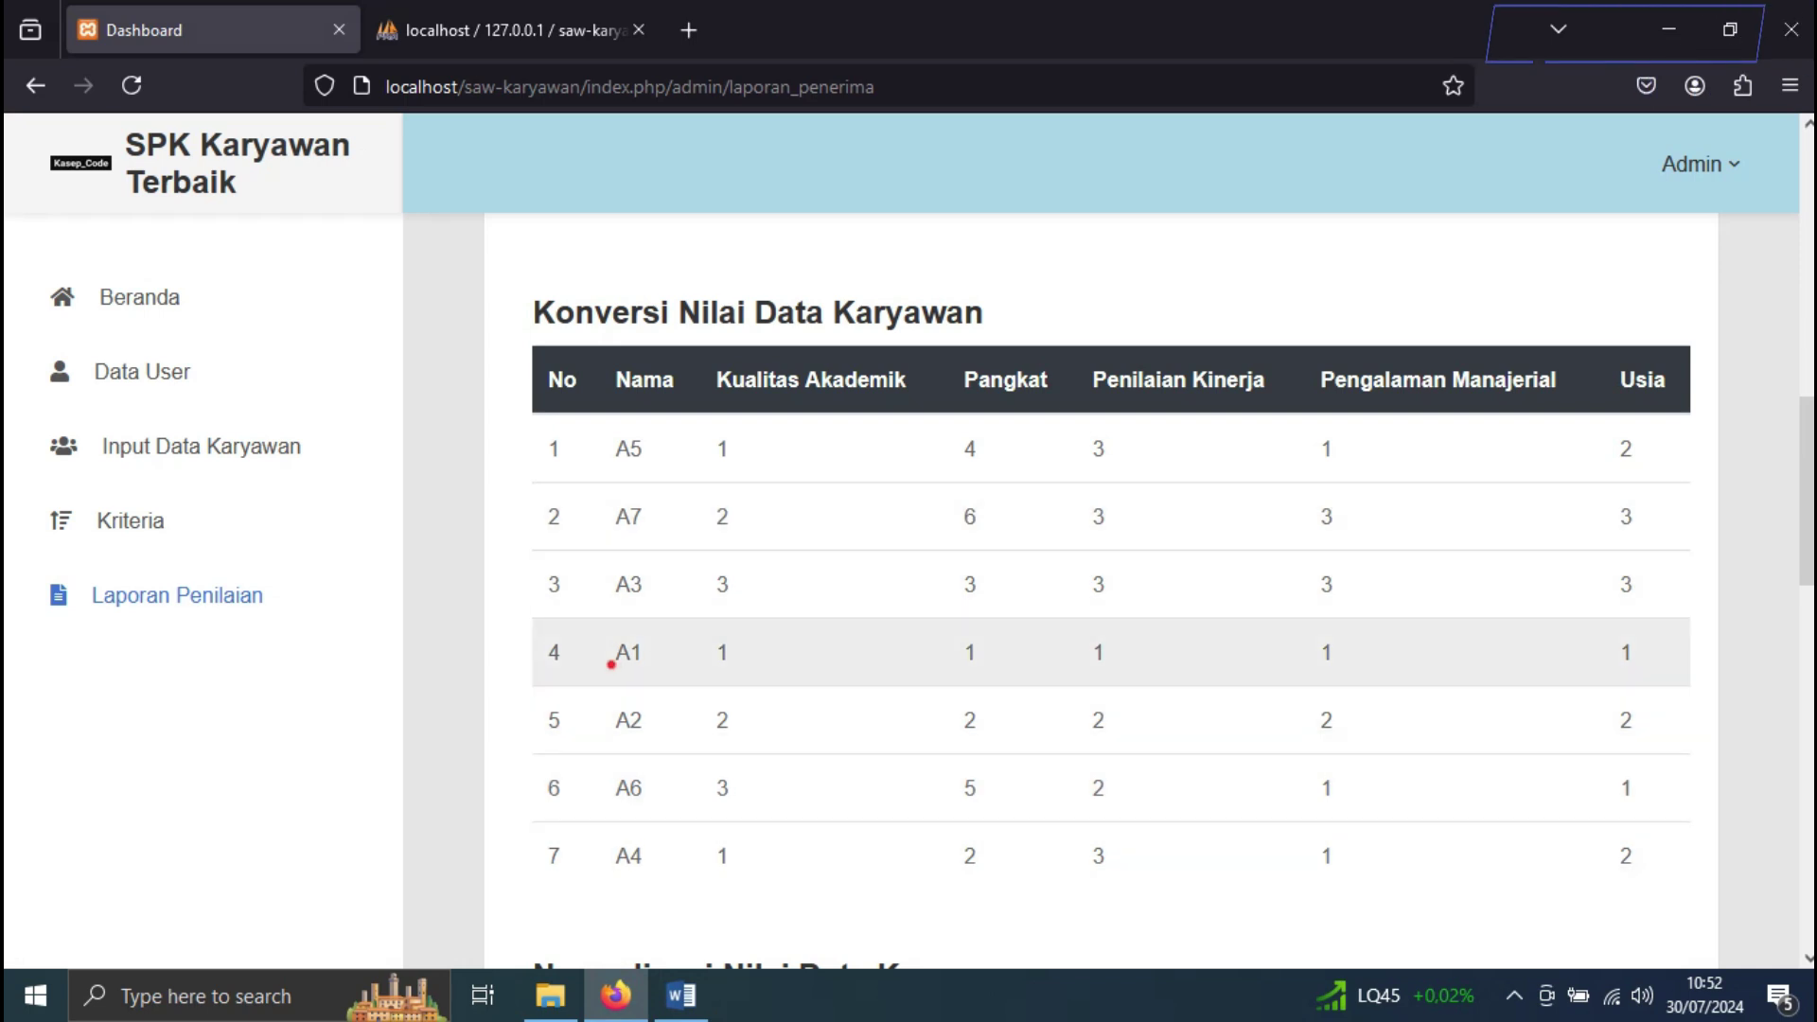
pyautogui.moveTo(608, 652); pyautogui.dragTo(1340, 653)
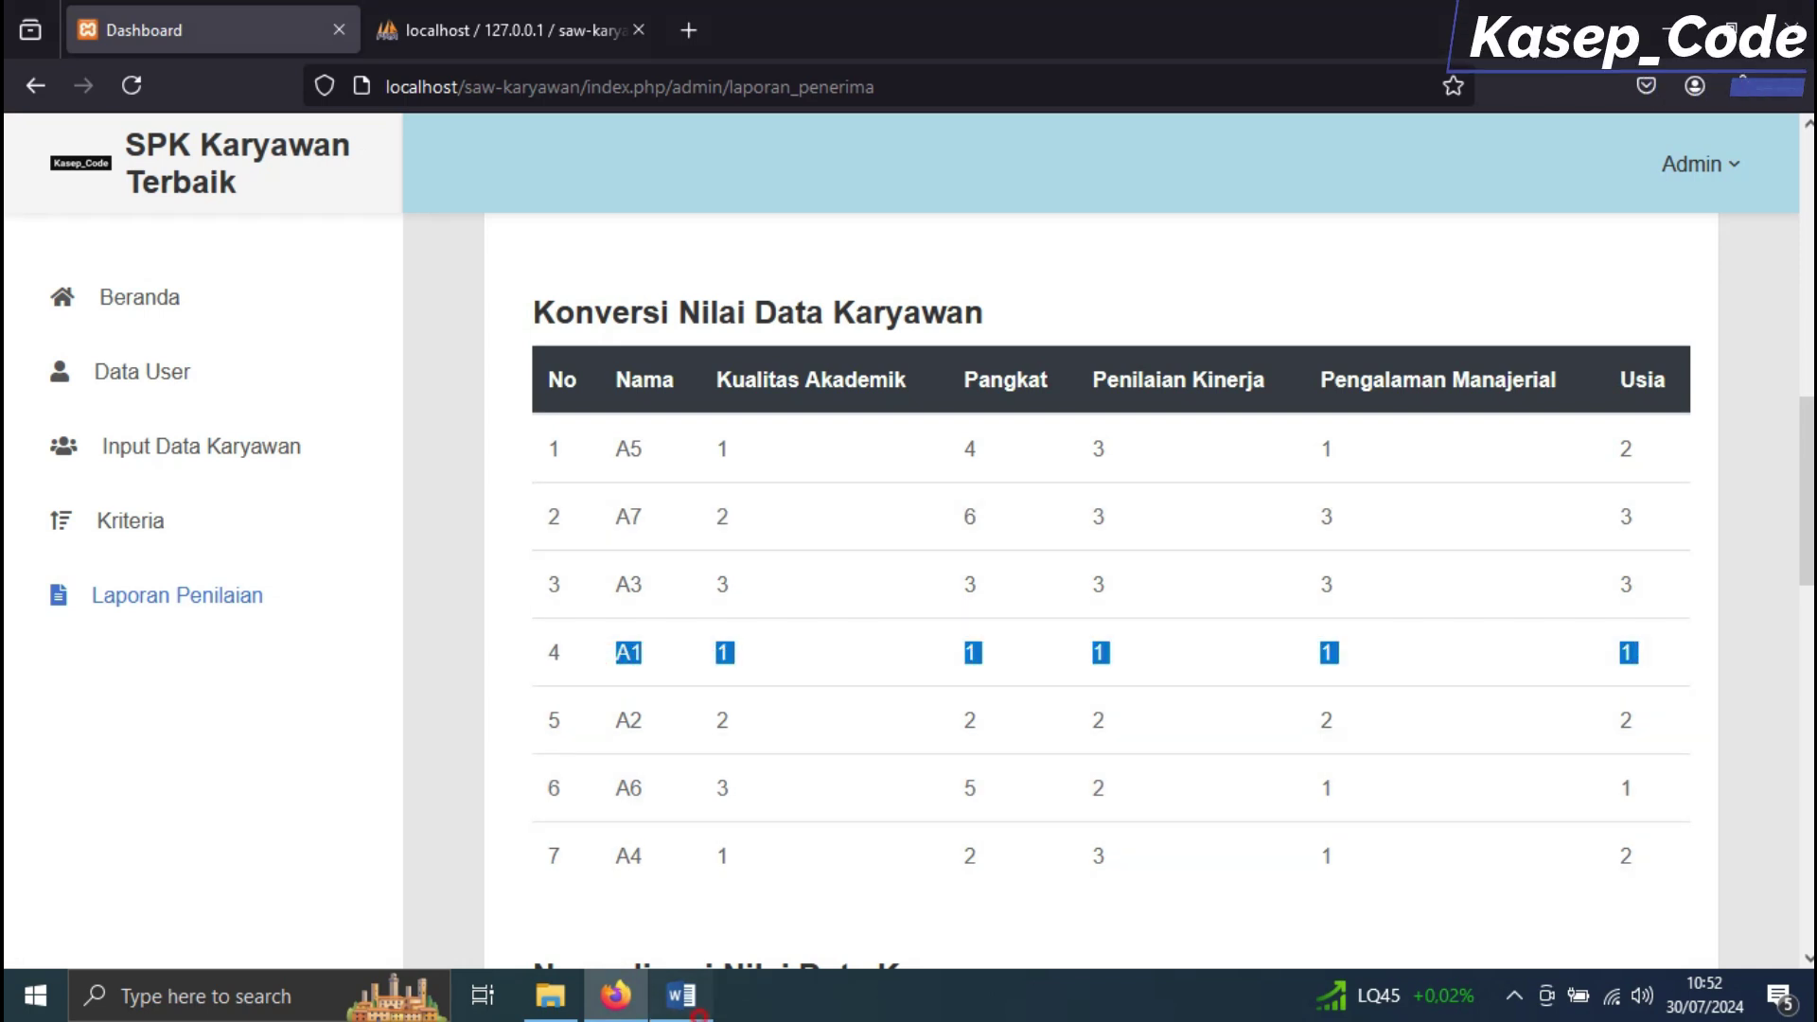
pyautogui.click(691, 1003)
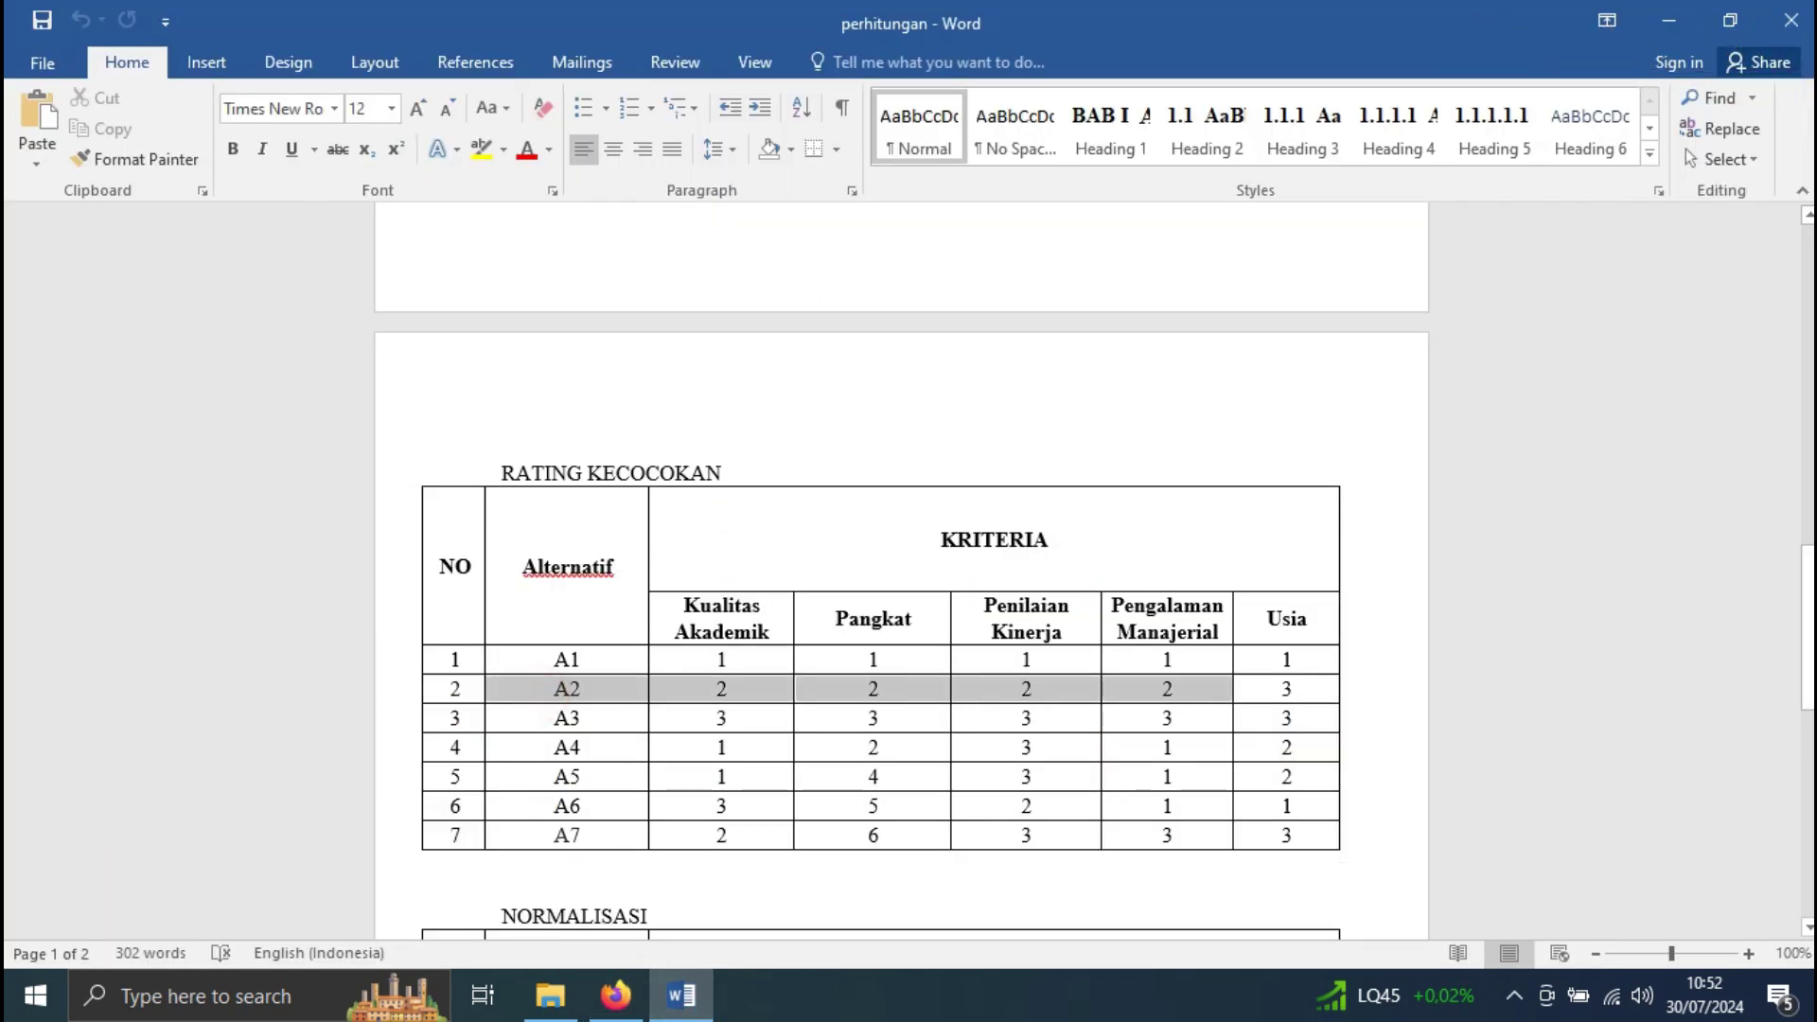
pyautogui.click(1187, 699)
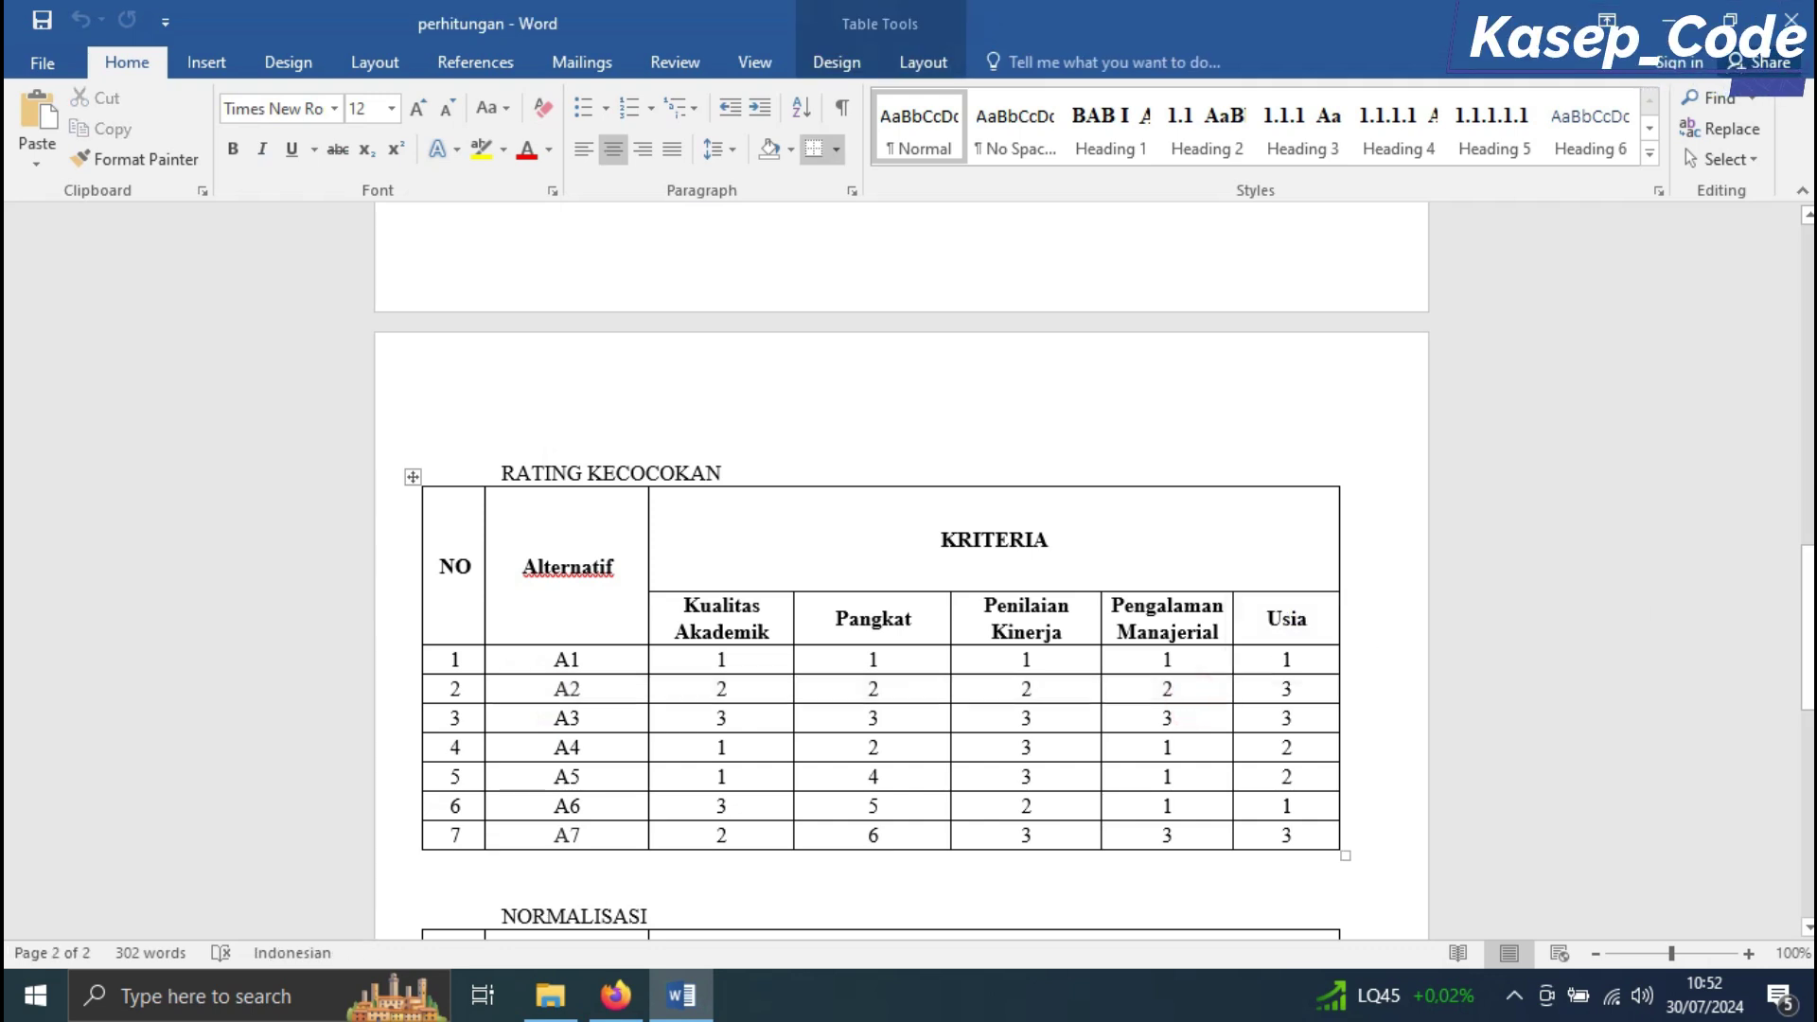
pyautogui.moveTo(545, 695); pyautogui.dragTo(1031, 689)
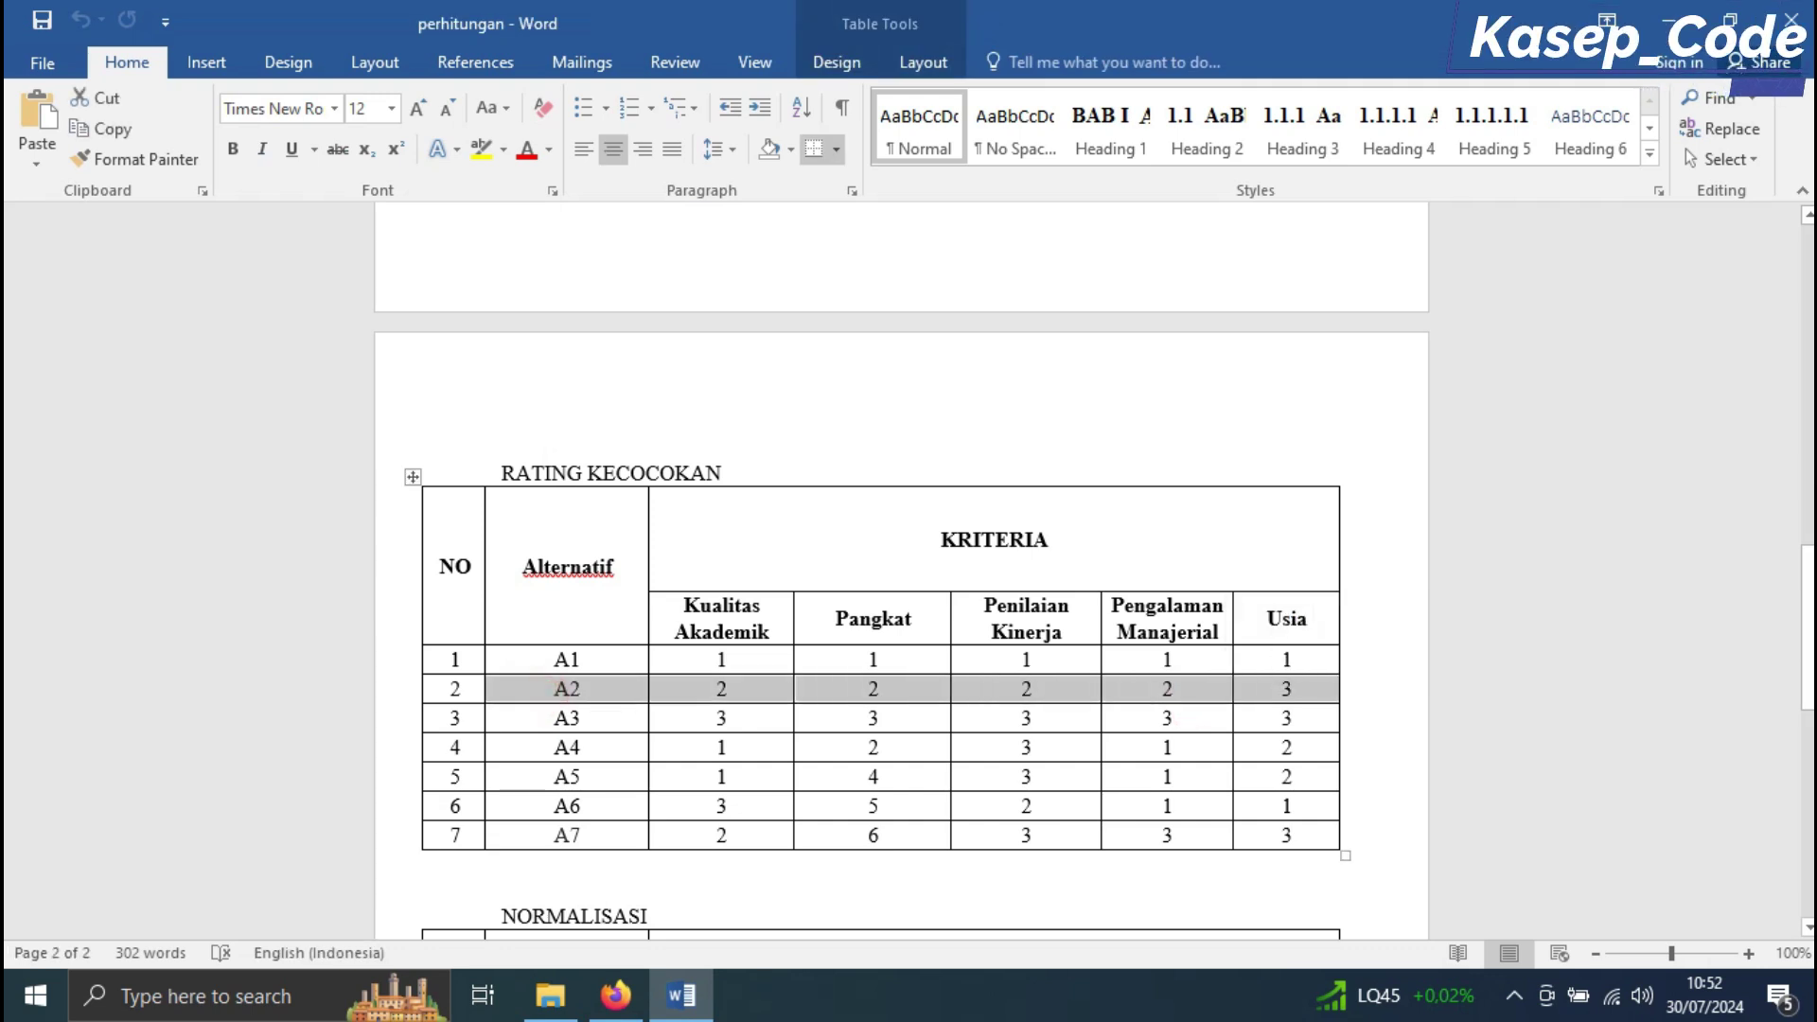
pyautogui.click(615, 996)
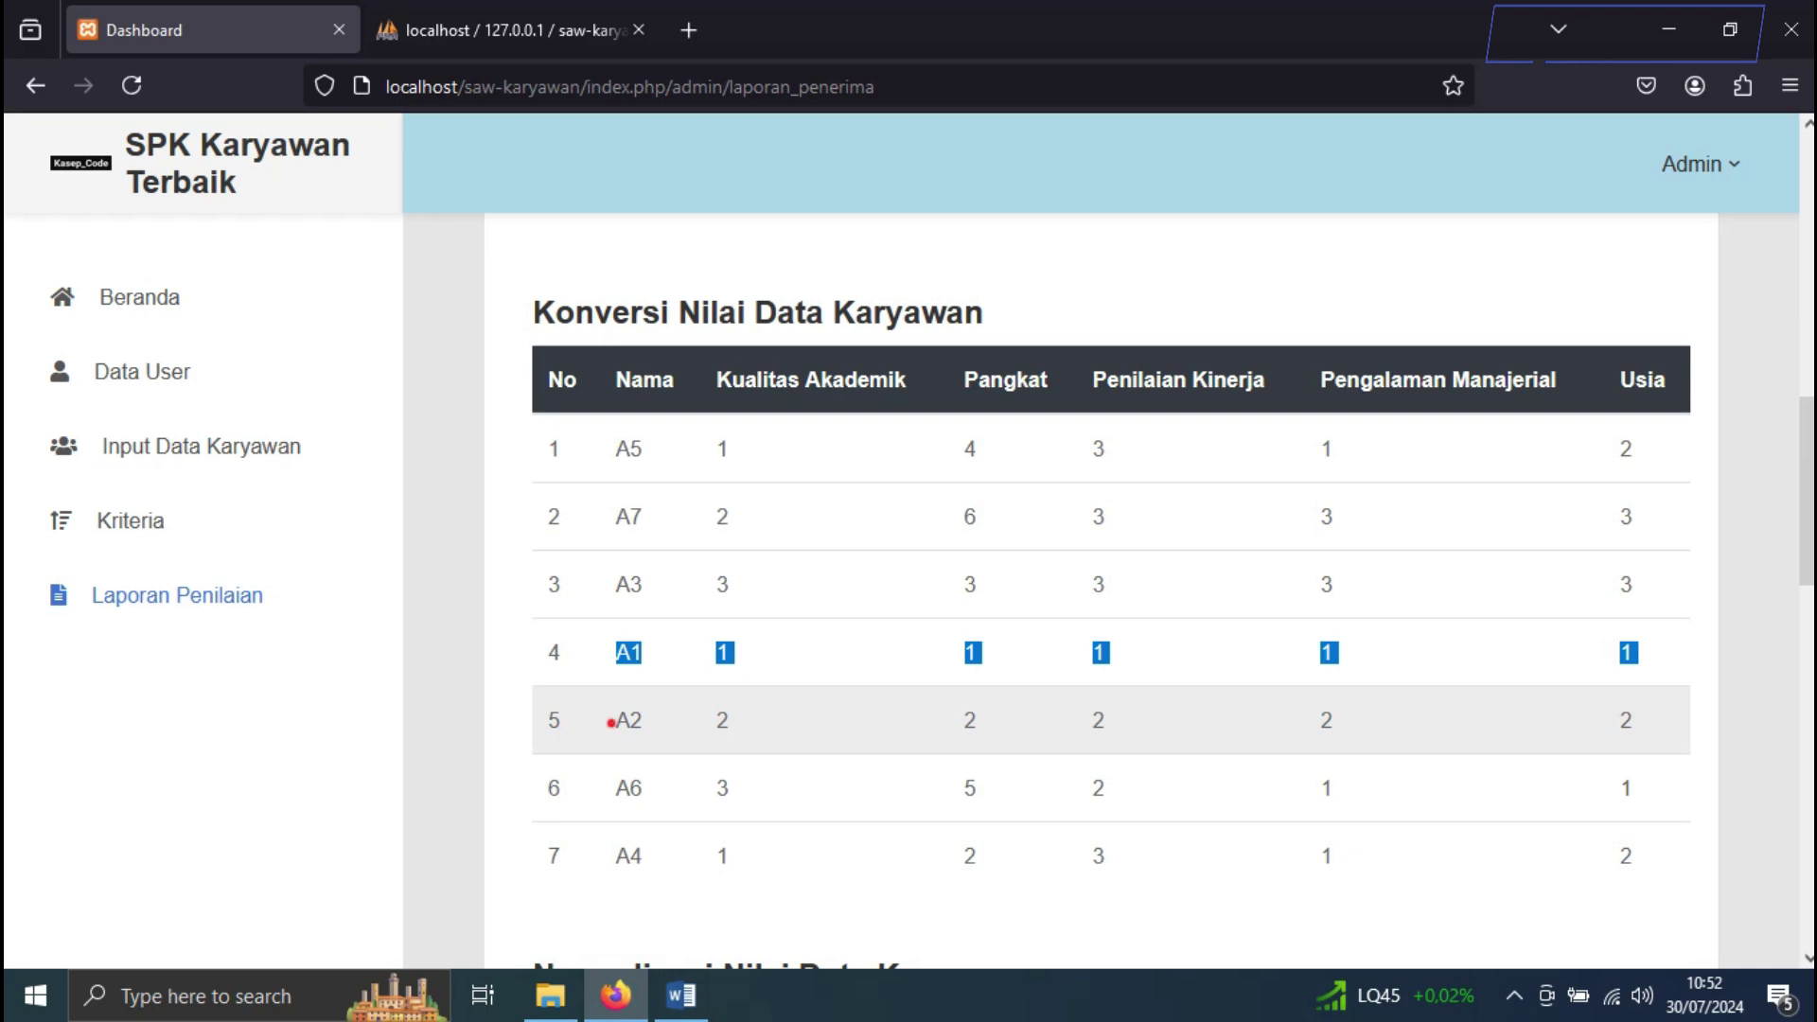
pyautogui.moveTo(610, 723); pyautogui.dragTo(1334, 721)
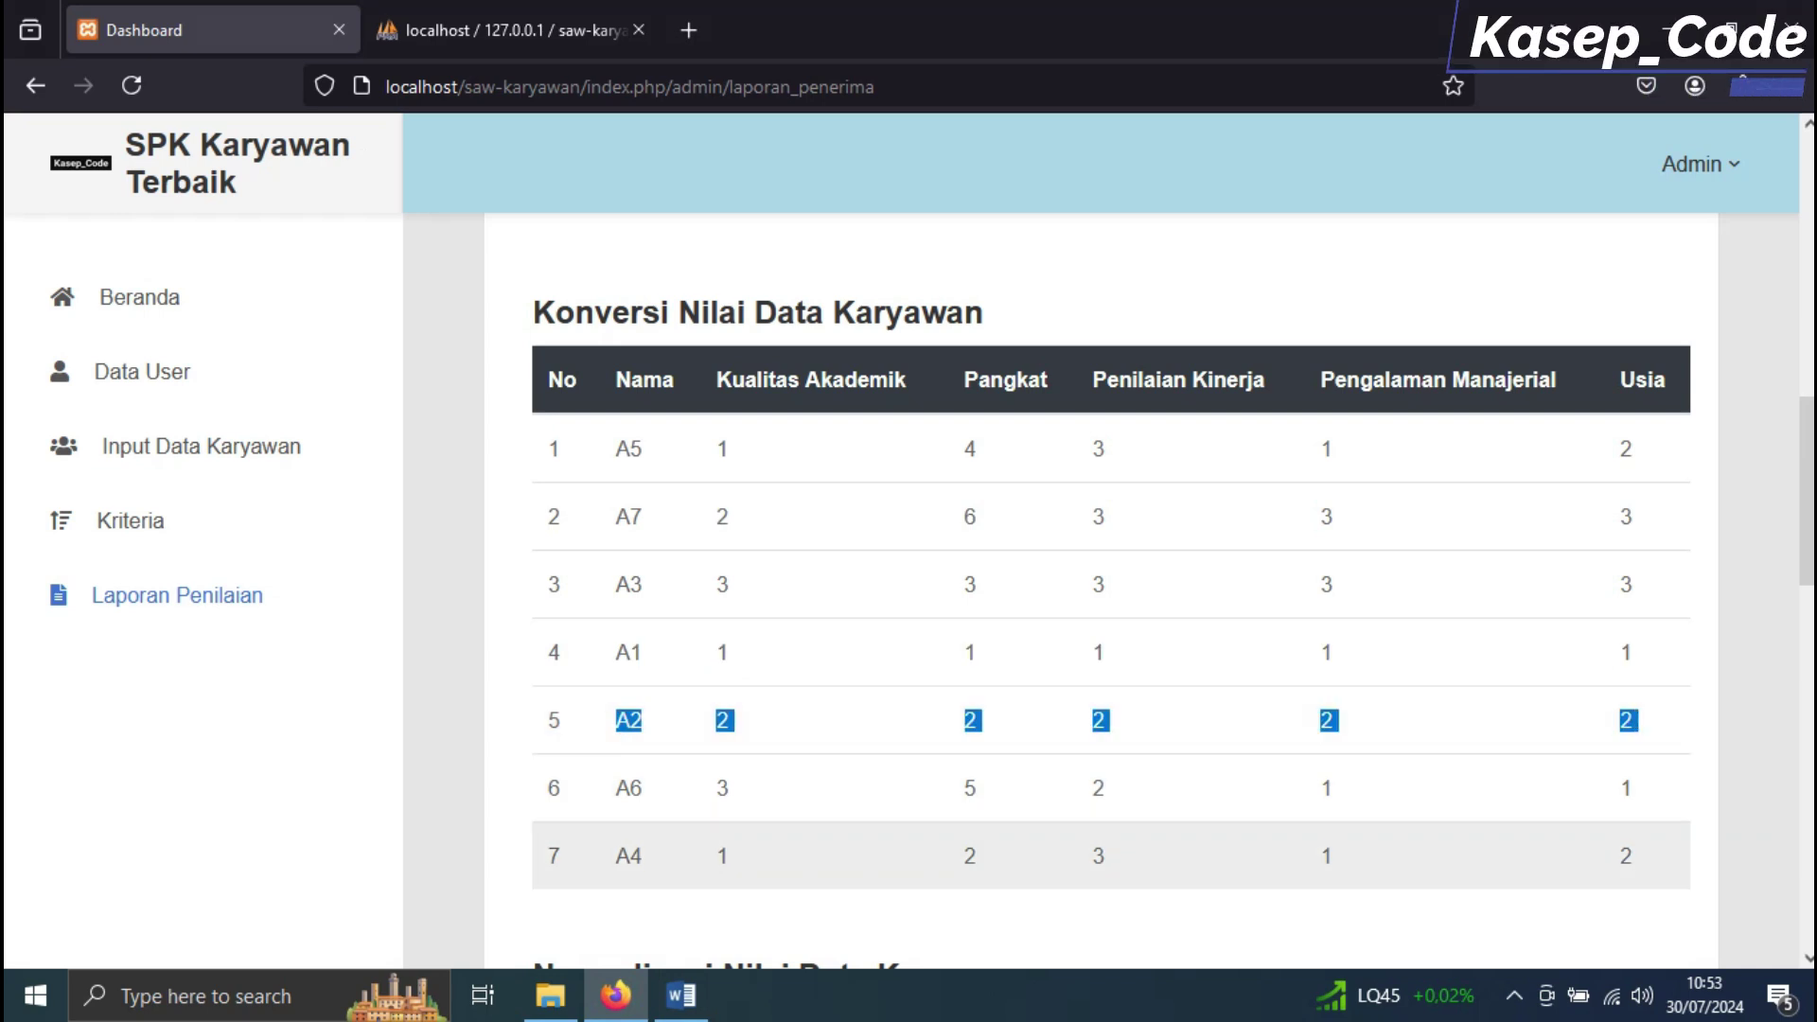
pyautogui.hotkey('alt', 'Tab')
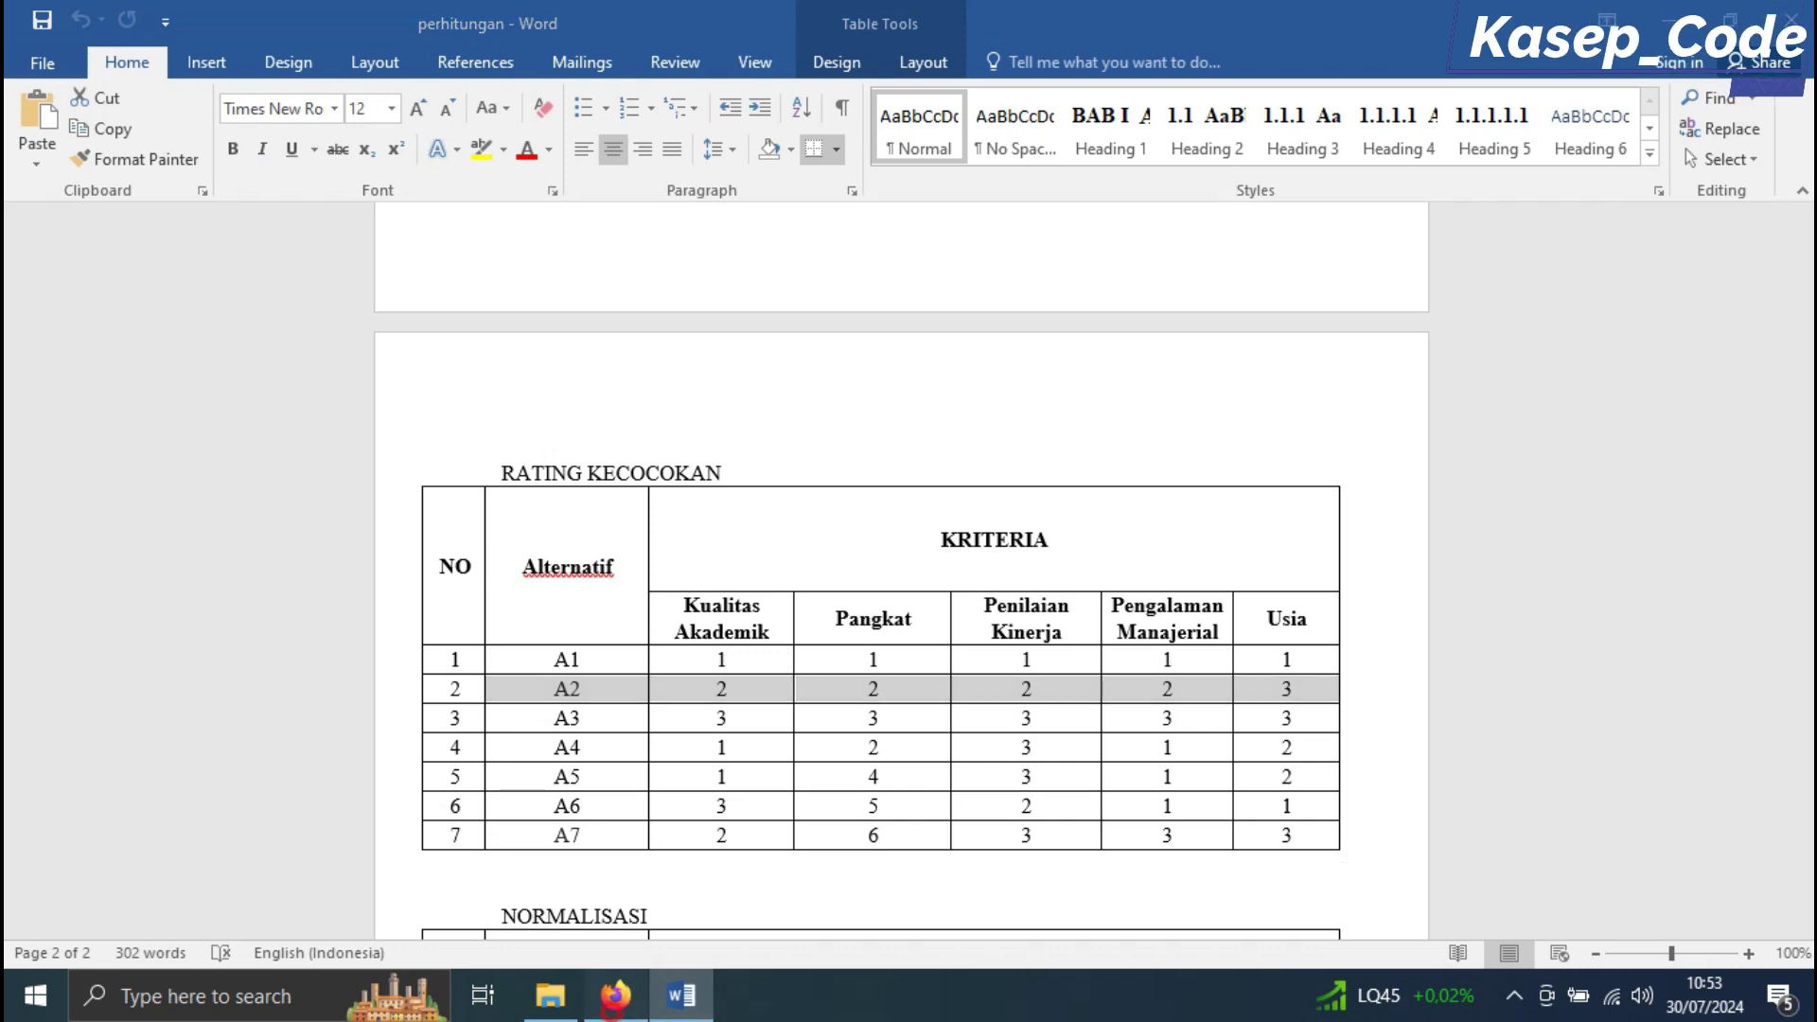
pyautogui.hotkey('alt', 'Tab')
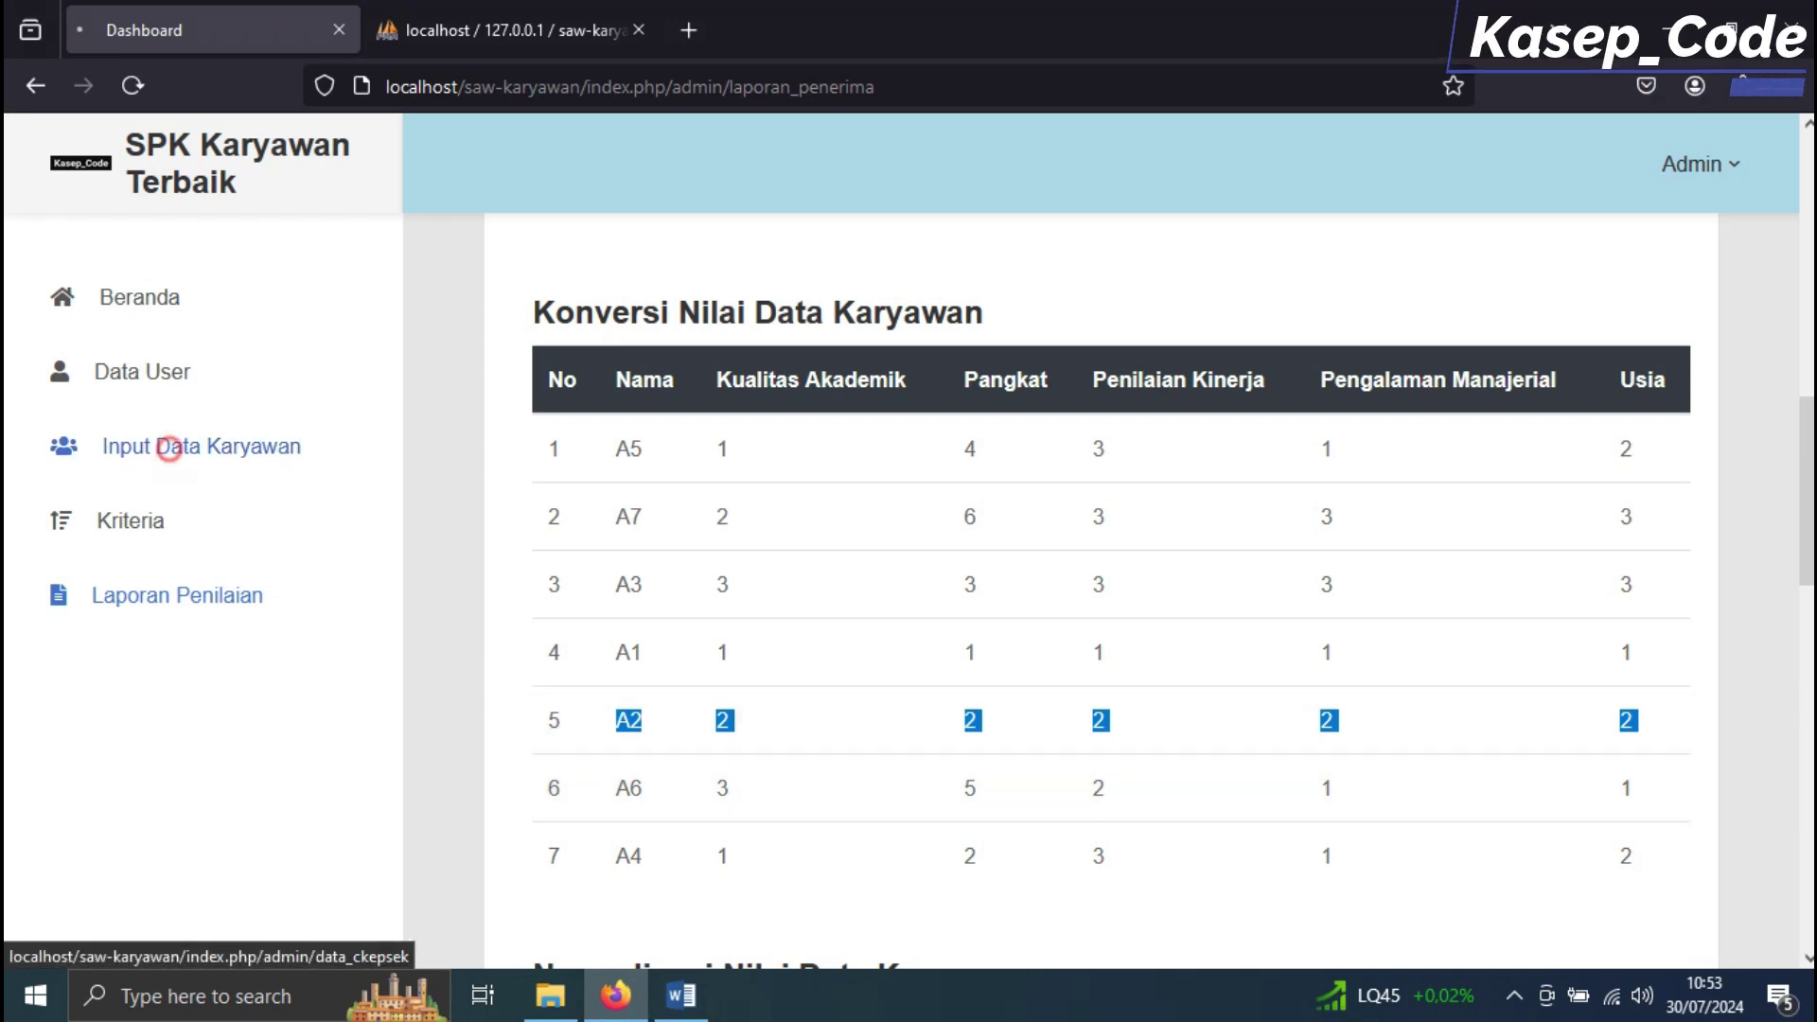
pyautogui.click(170, 448)
# Open employee A2's edit form and check its Usia range against the Word document
pyautogui.scroll(-5, 1100, 586)
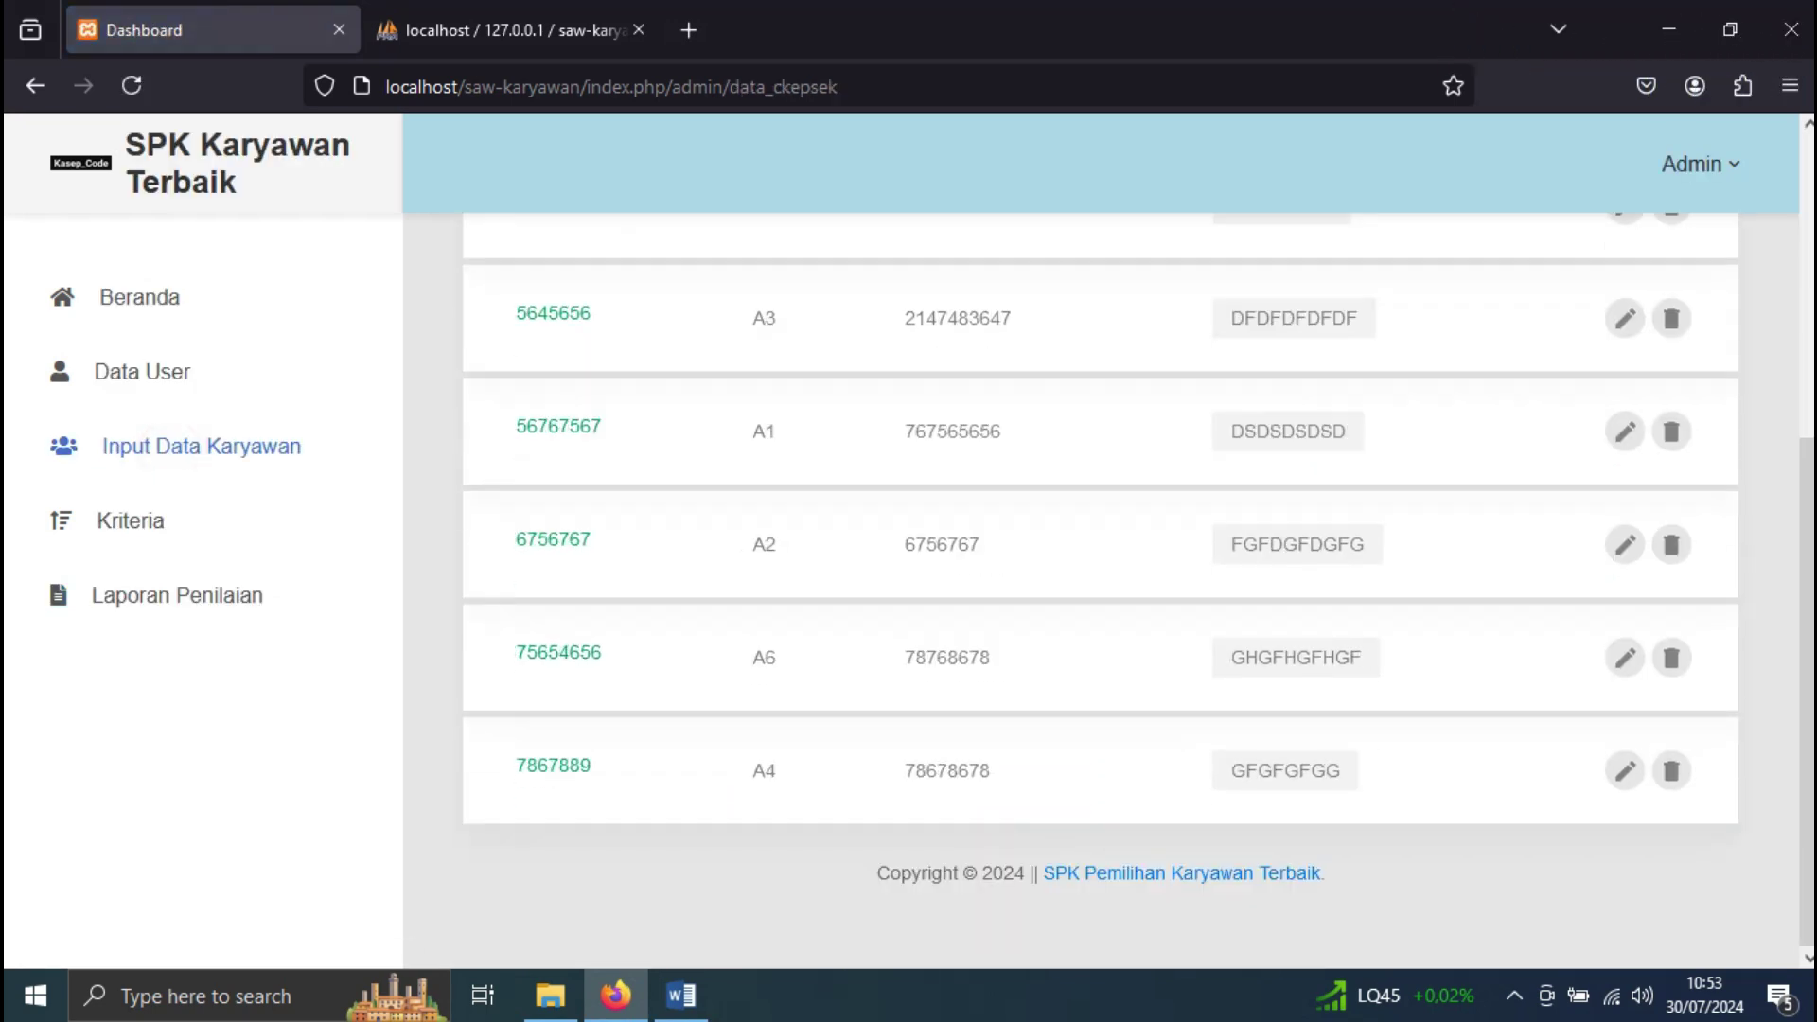
pyautogui.click(1624, 544)
pyautogui.scroll(-4, 889, 521)
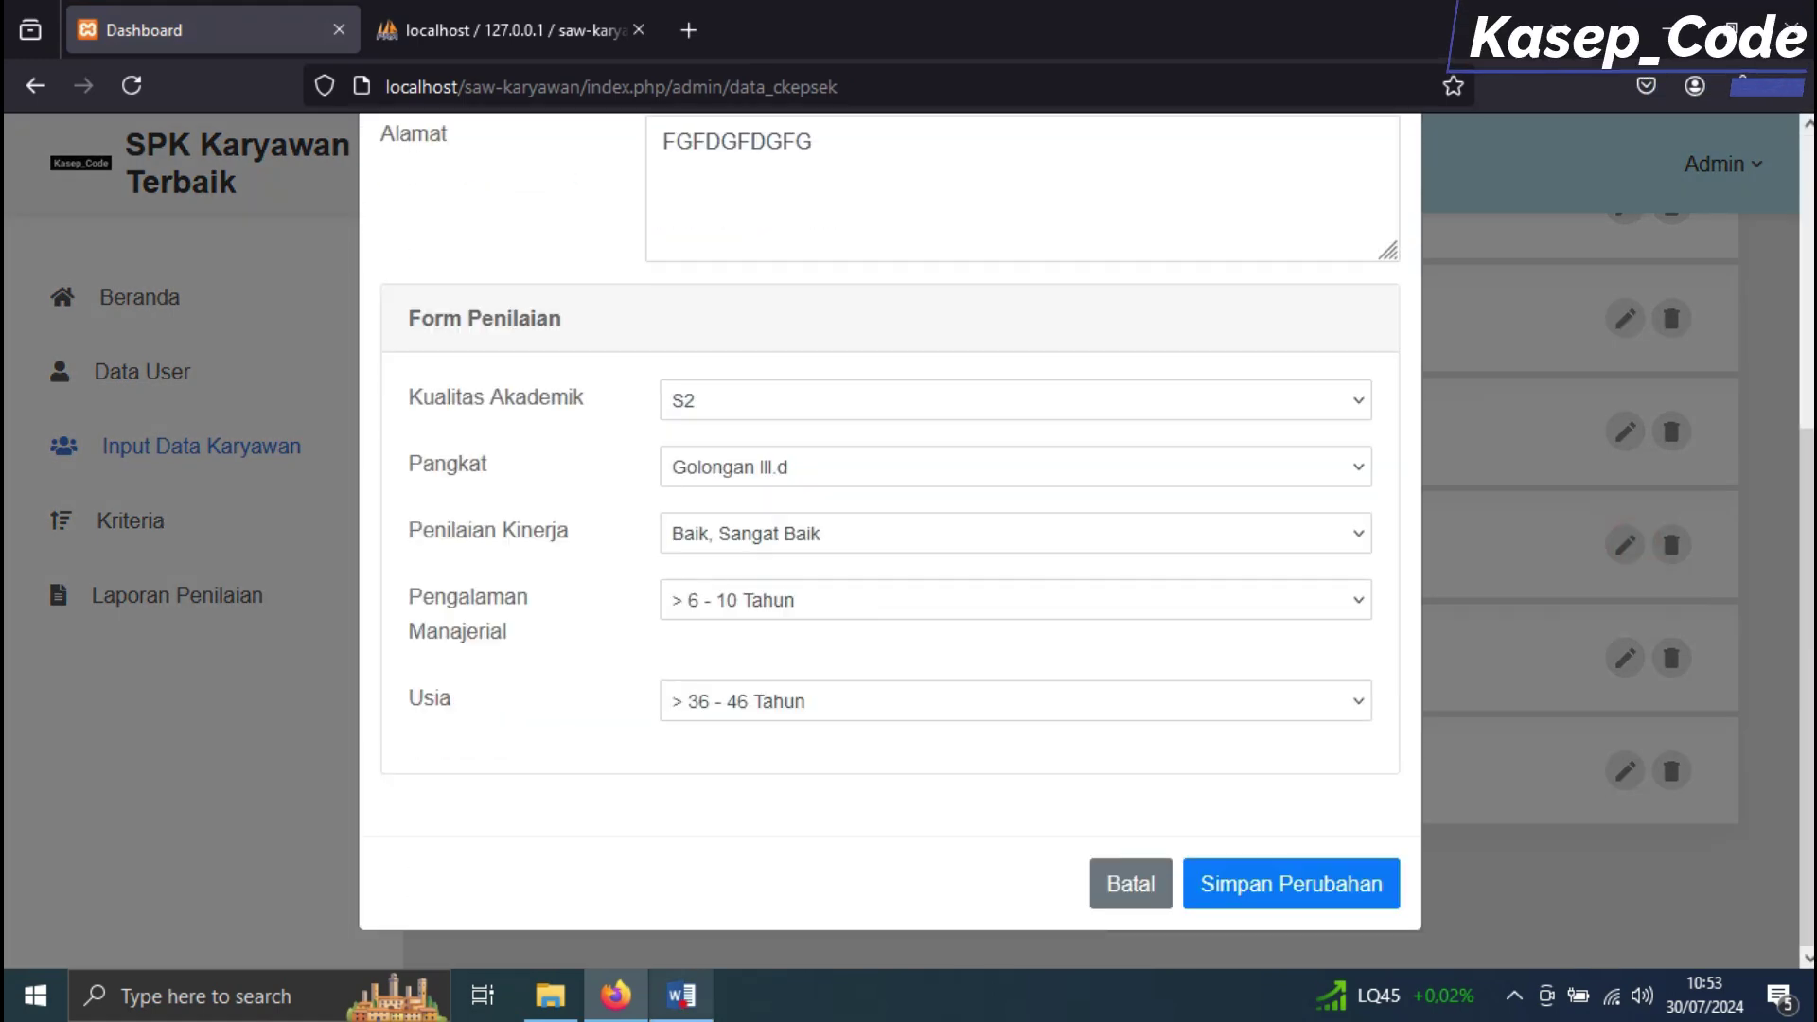
pyautogui.hotkey('alt', 'Tab')
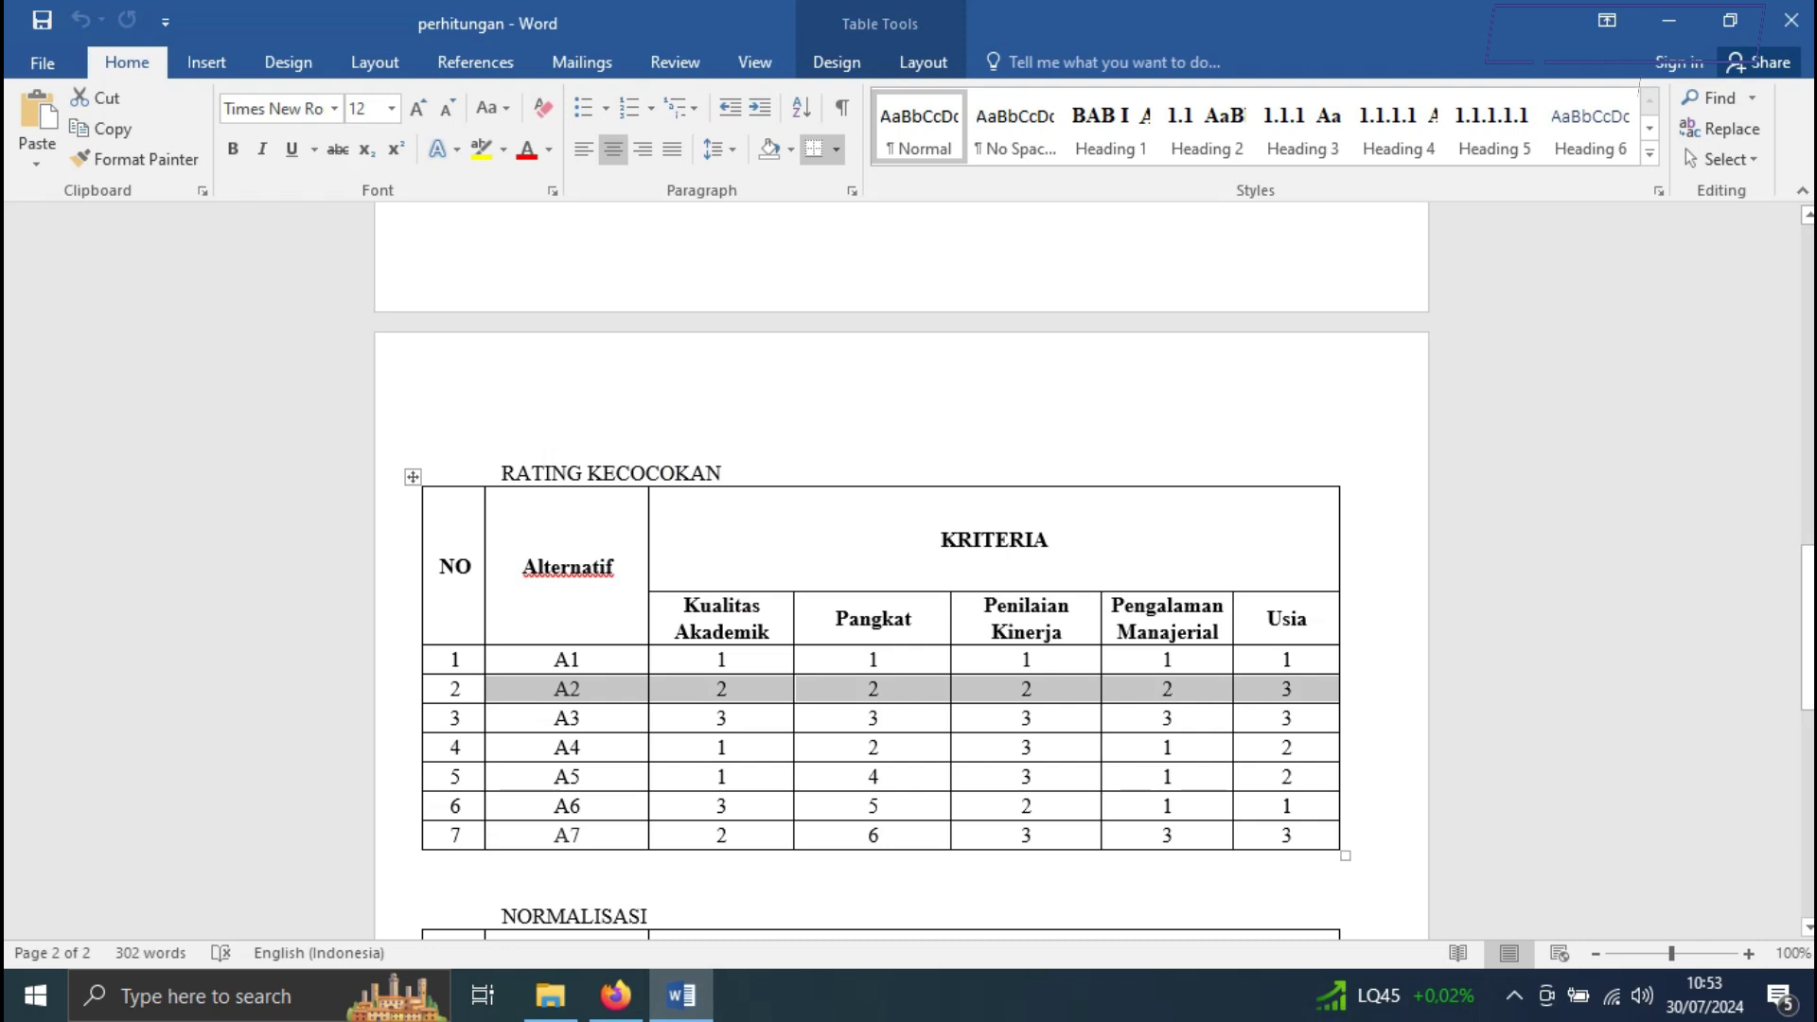
pyautogui.scroll(10, 901, 568)
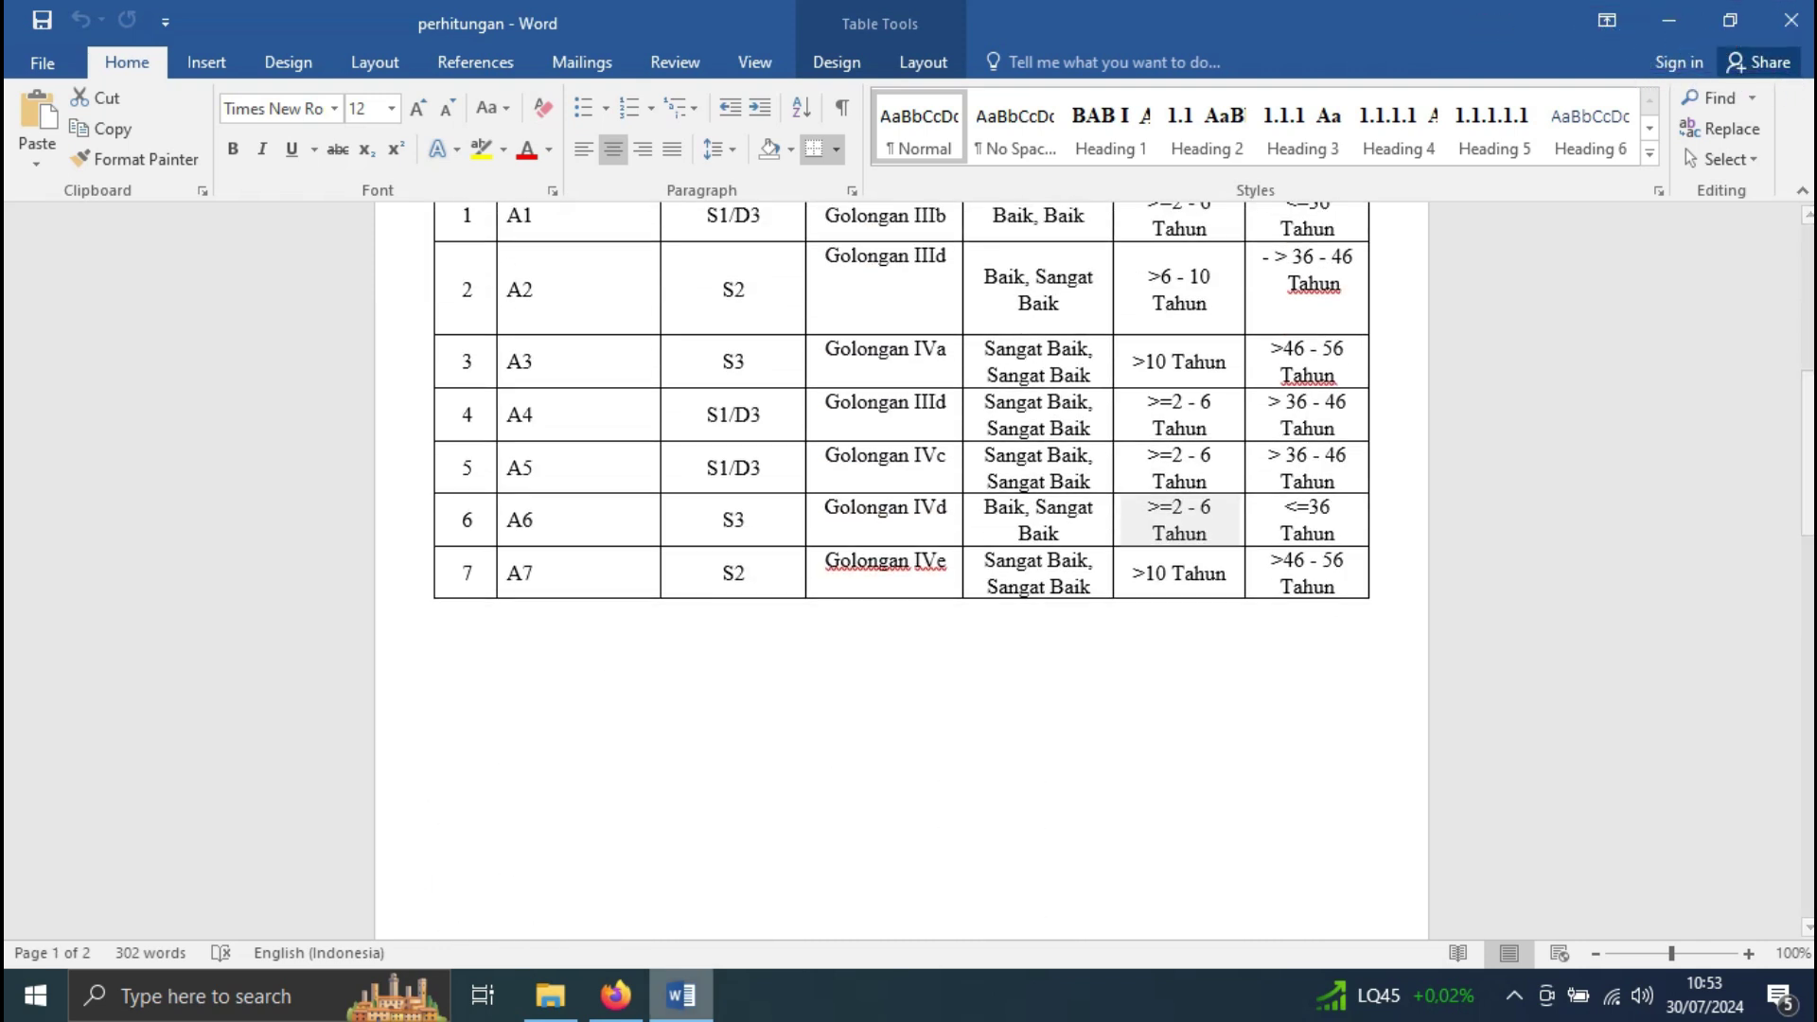
pyautogui.hotkey('alt', 'Tab')
pyautogui.click(916, 707)
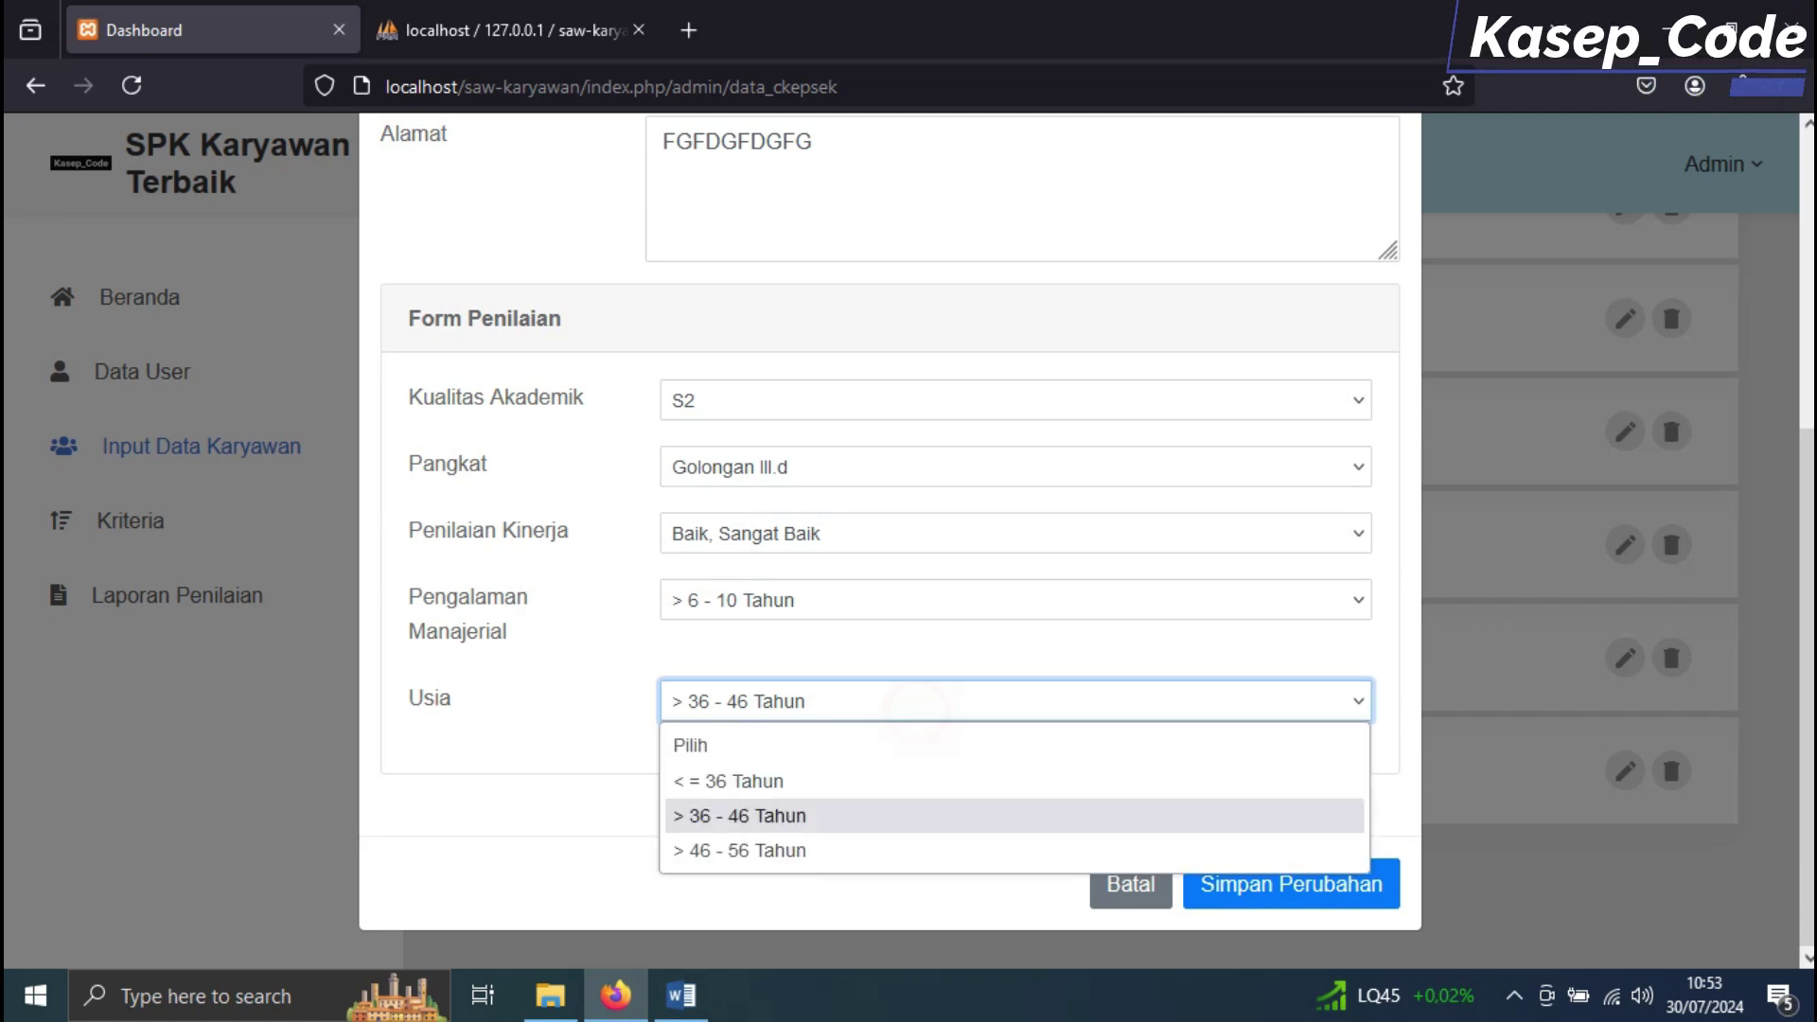
pyautogui.click(835, 816)
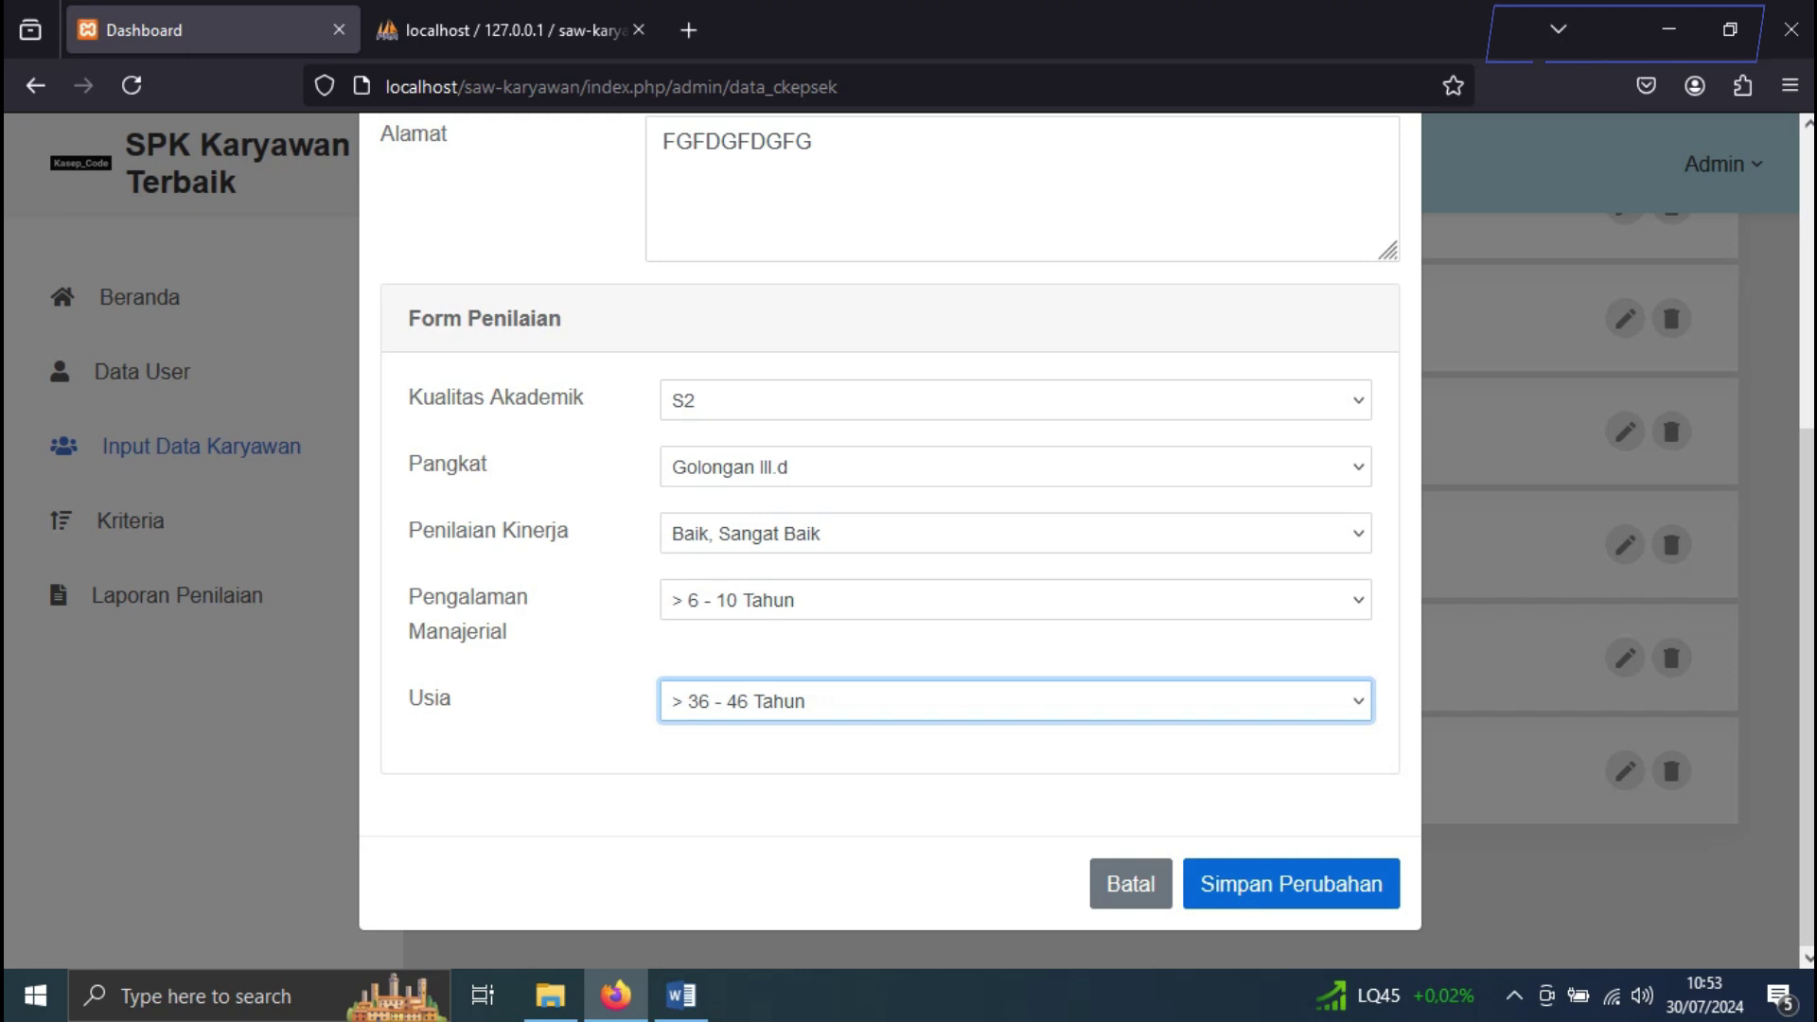
# Change A2's Usia to '> 46 - 56 Tahun' and save the change
pyautogui.click(681, 995)
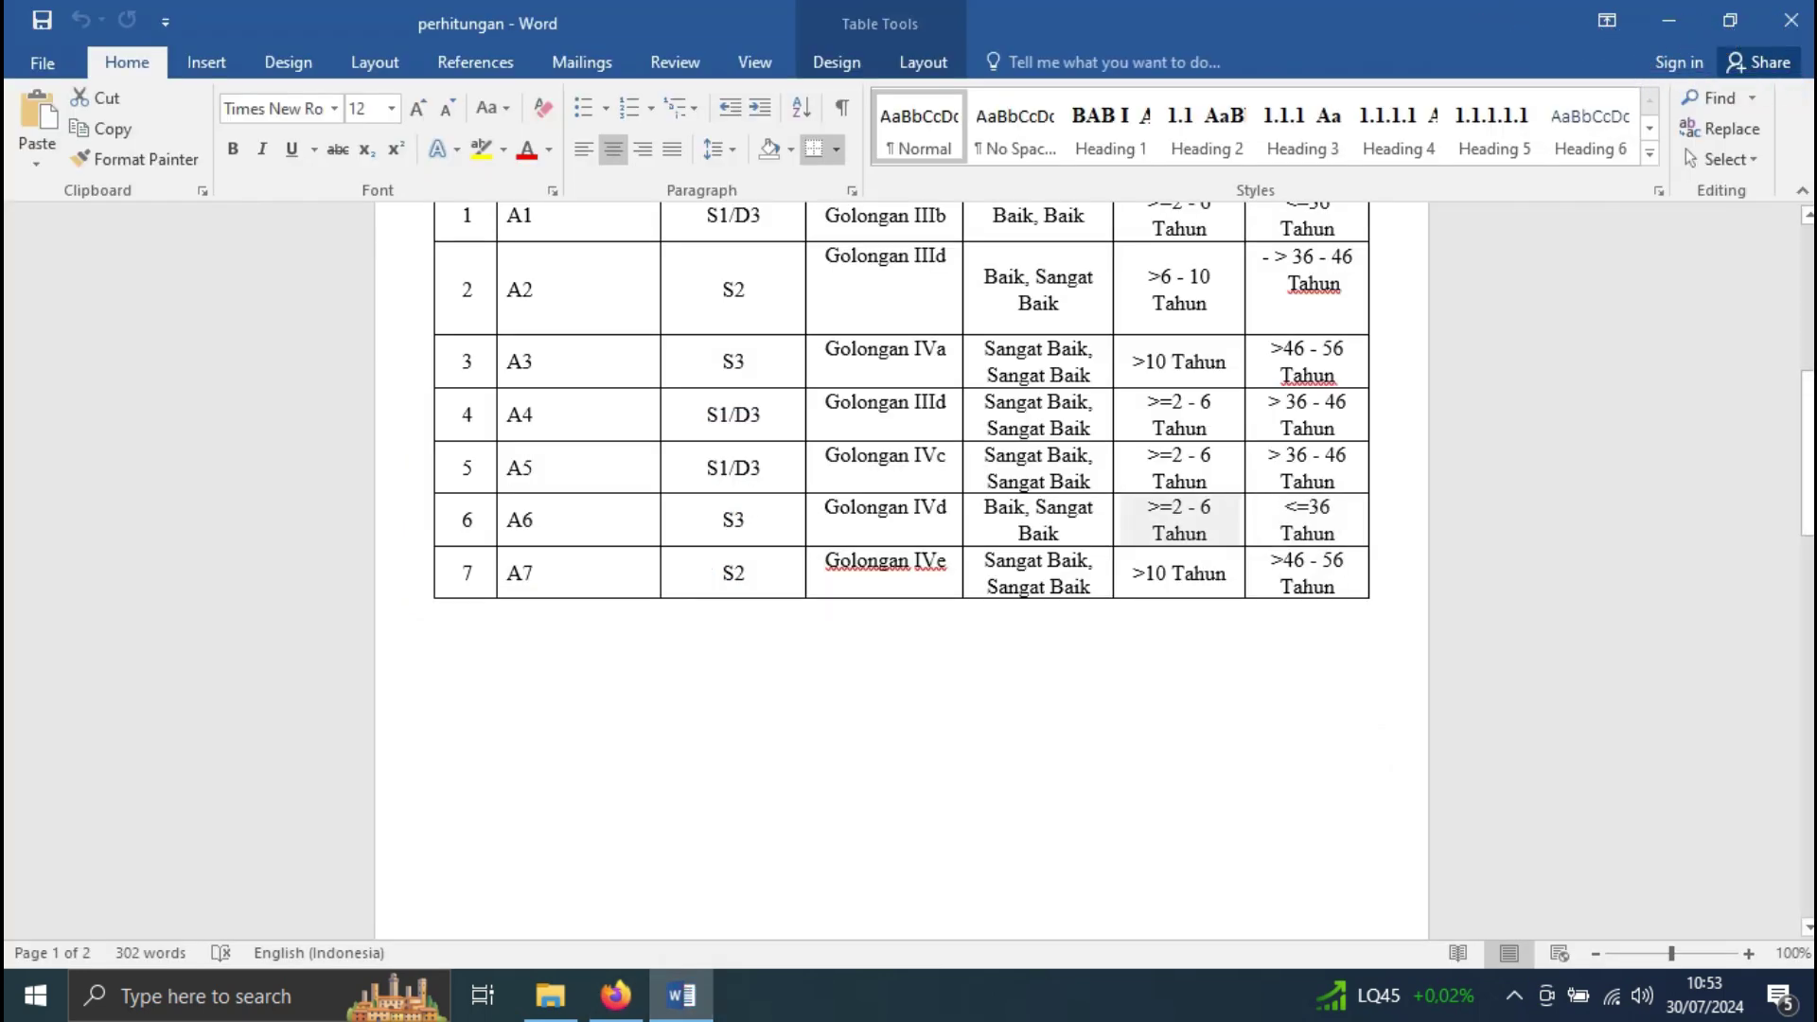
pyautogui.scroll(1, 900, 473)
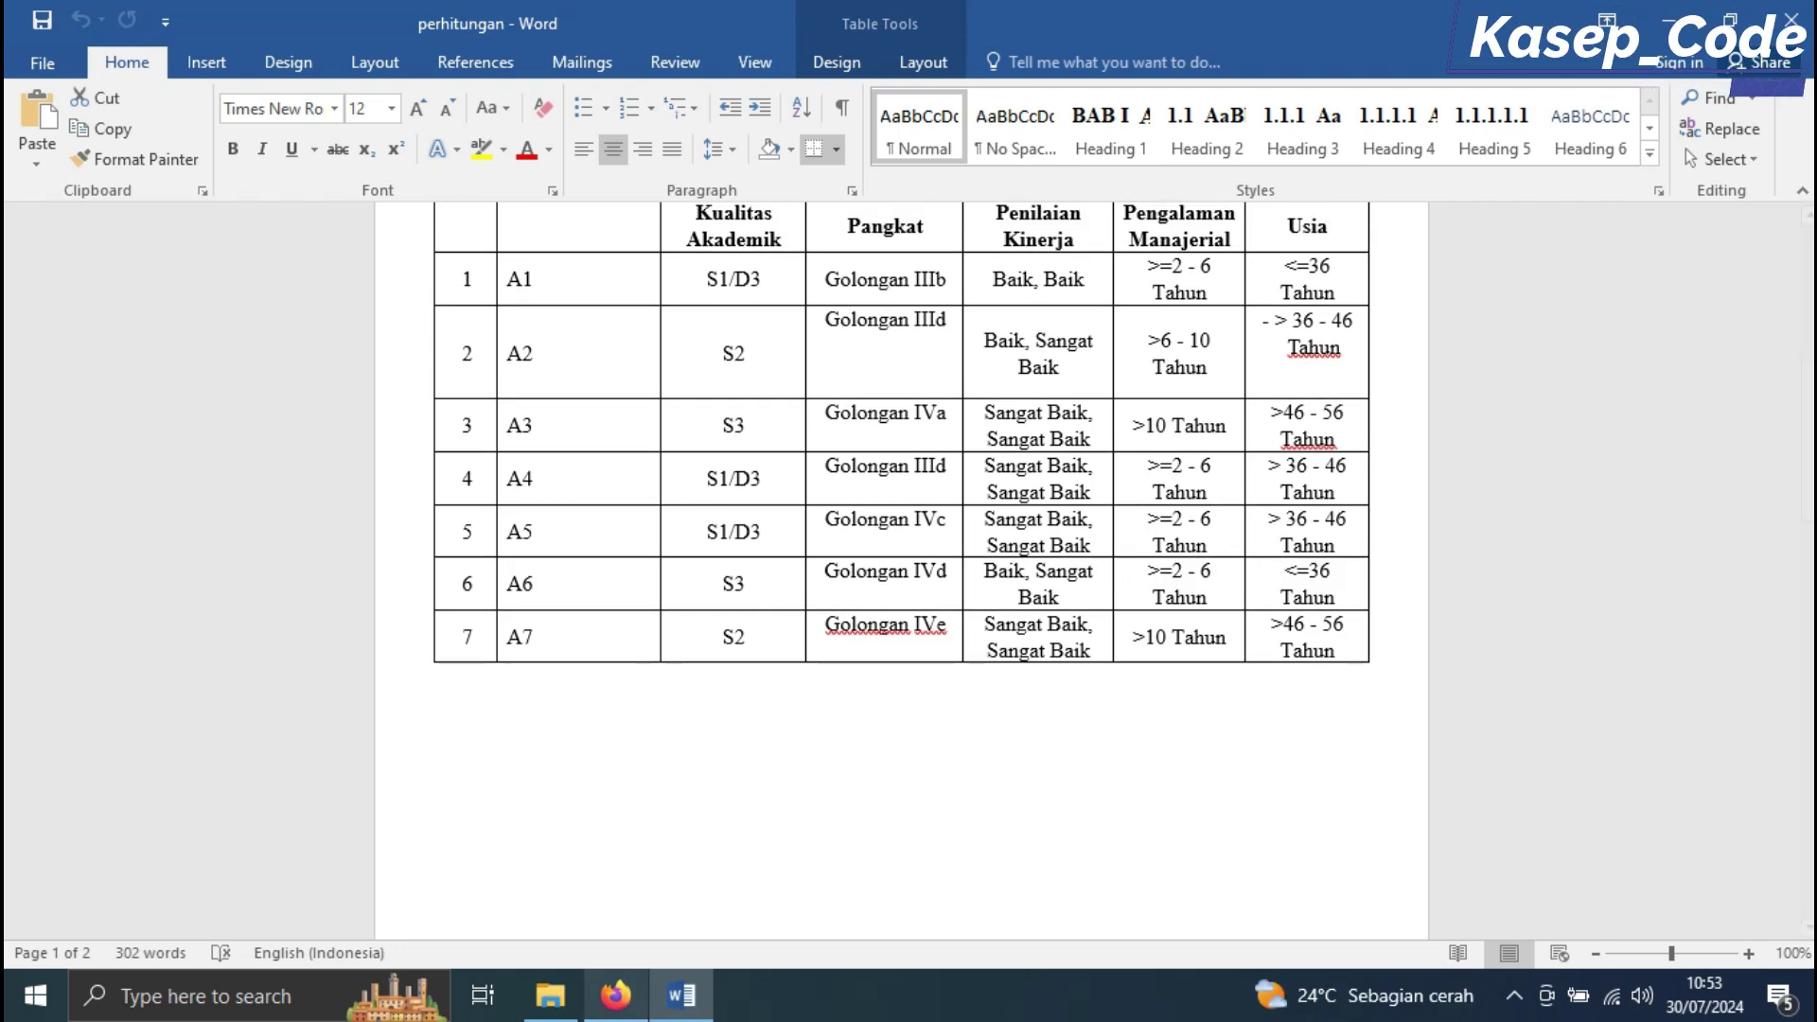
pyautogui.click(615, 994)
pyautogui.click(1067, 706)
pyautogui.click(843, 847)
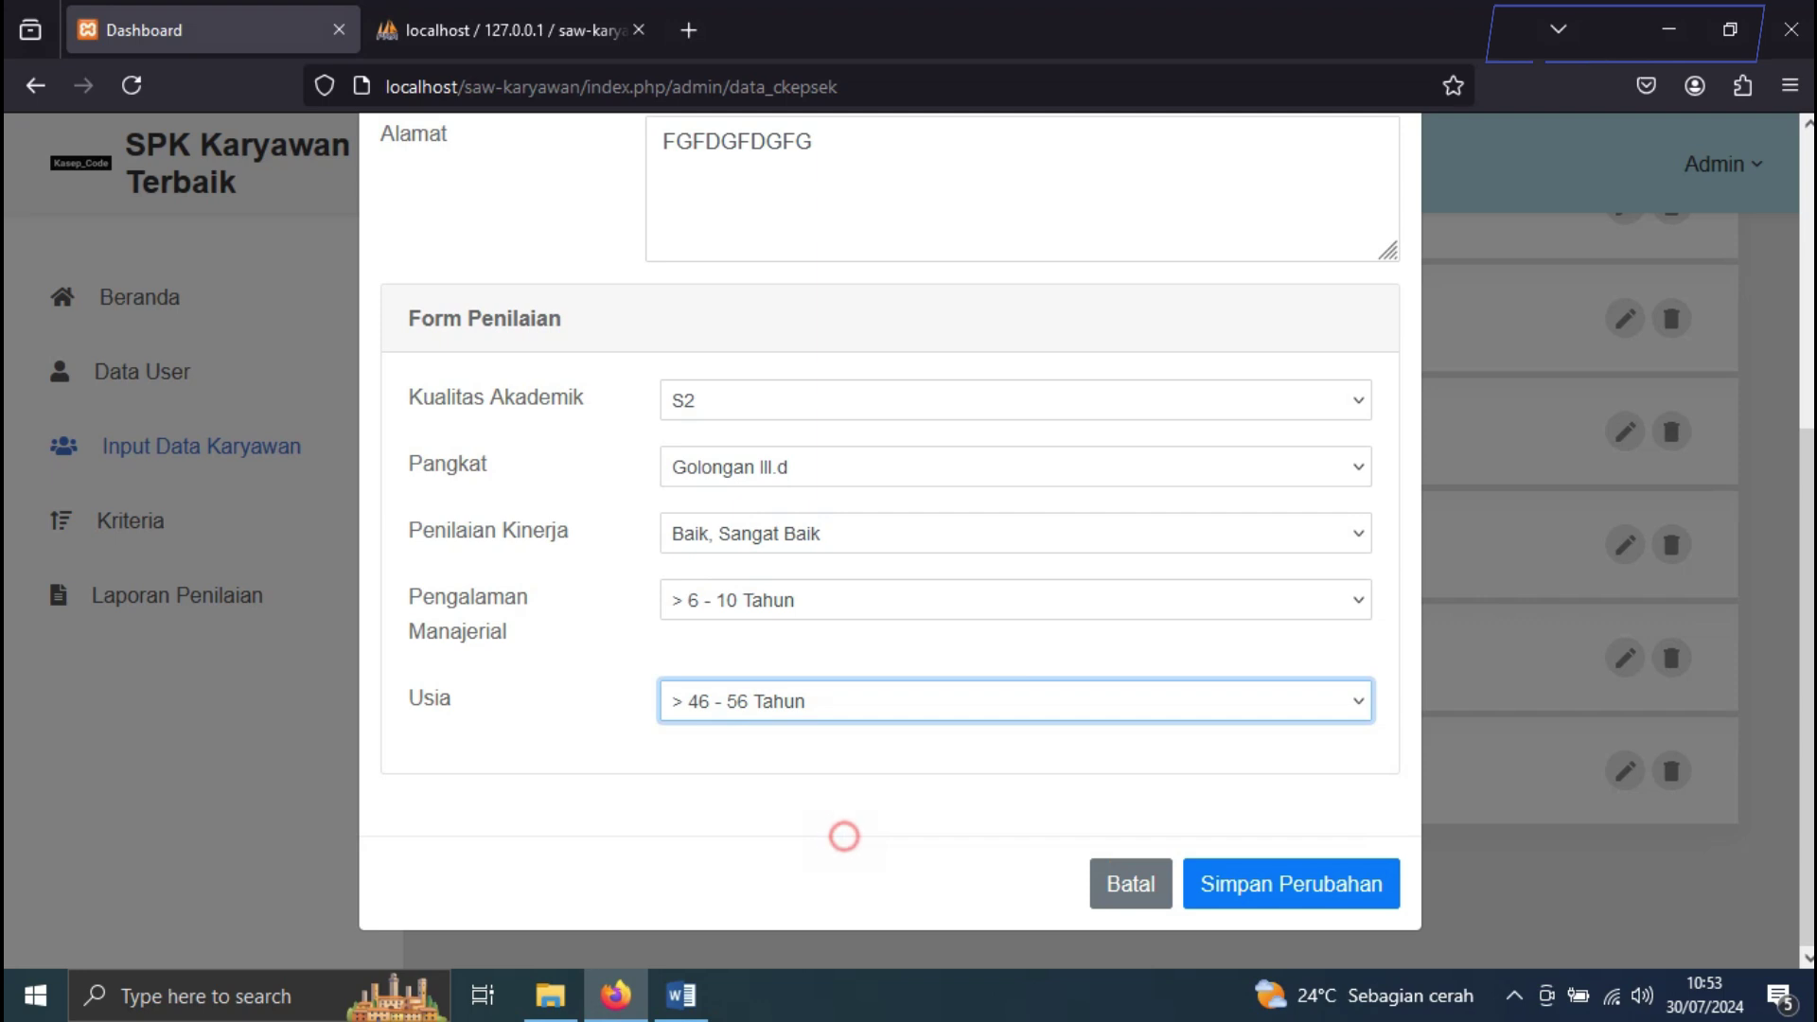
pyautogui.click(1291, 884)
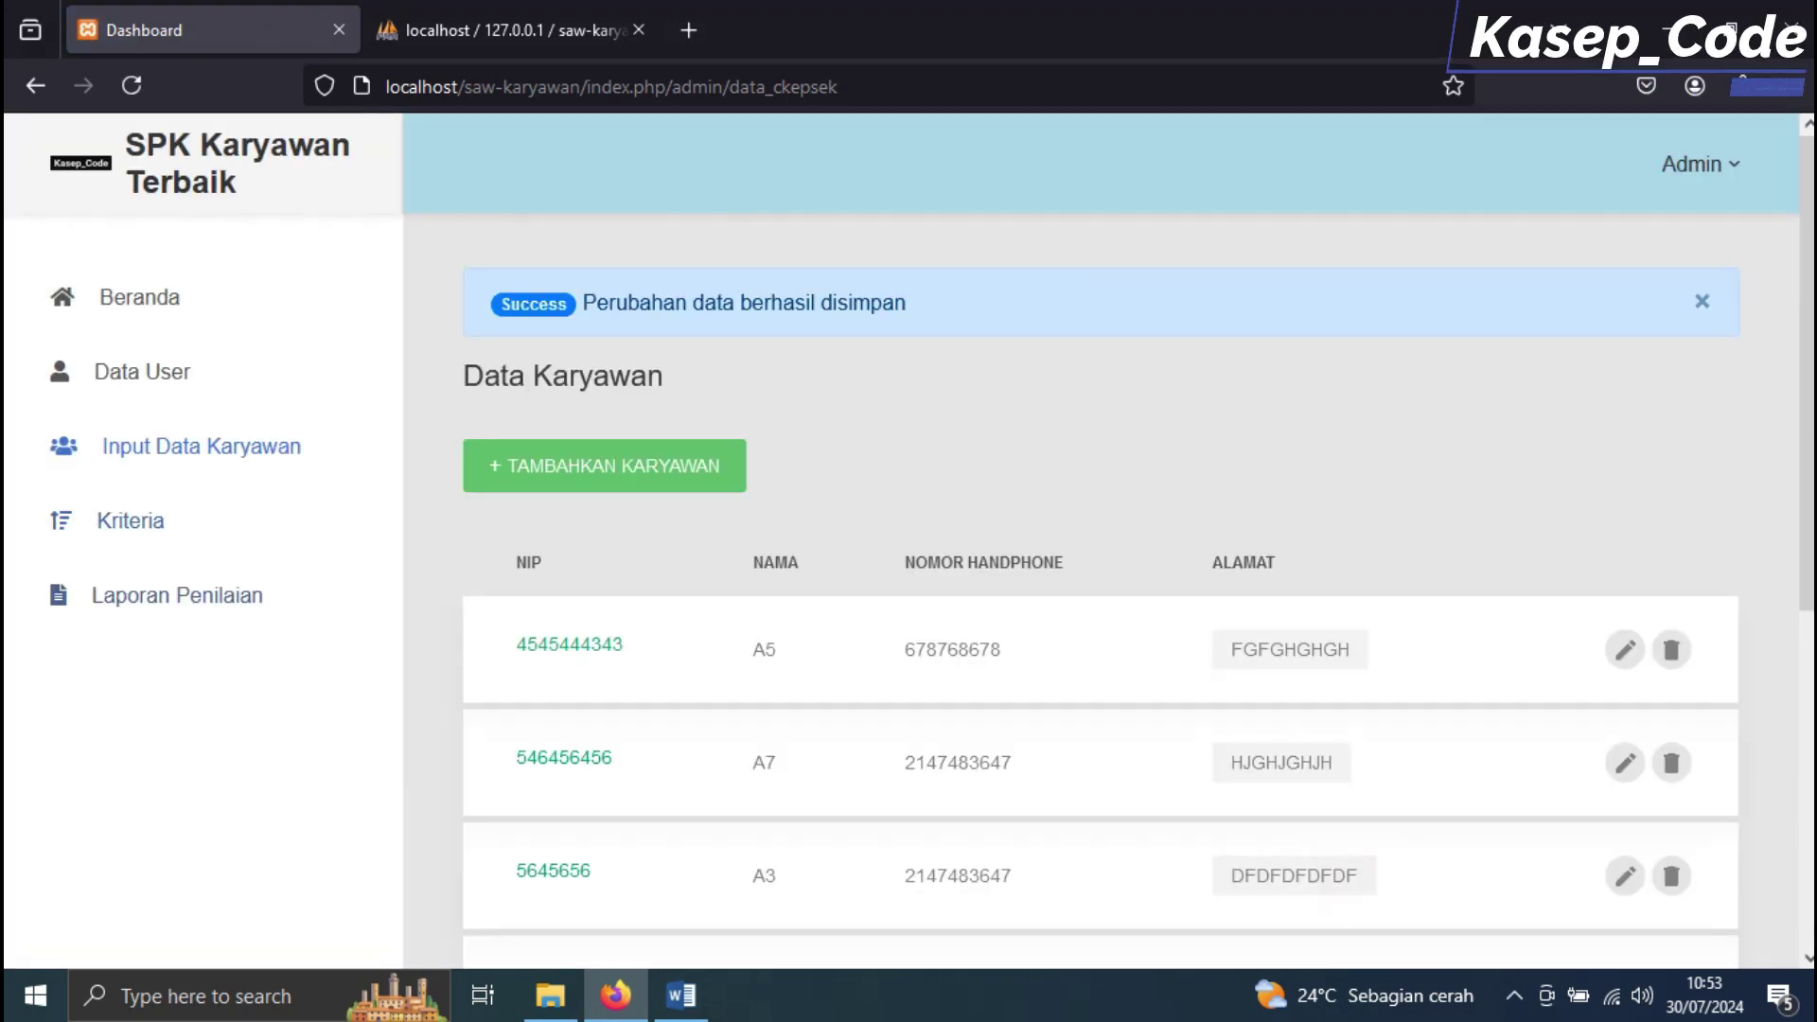
pyautogui.click(225, 592)
# In Detail Perhitungan, check A2's and A3's conversion values against Word's RATING KECOCOKAN table
pyautogui.click(1016, 373)
pyautogui.scroll(-4, 1017, 372)
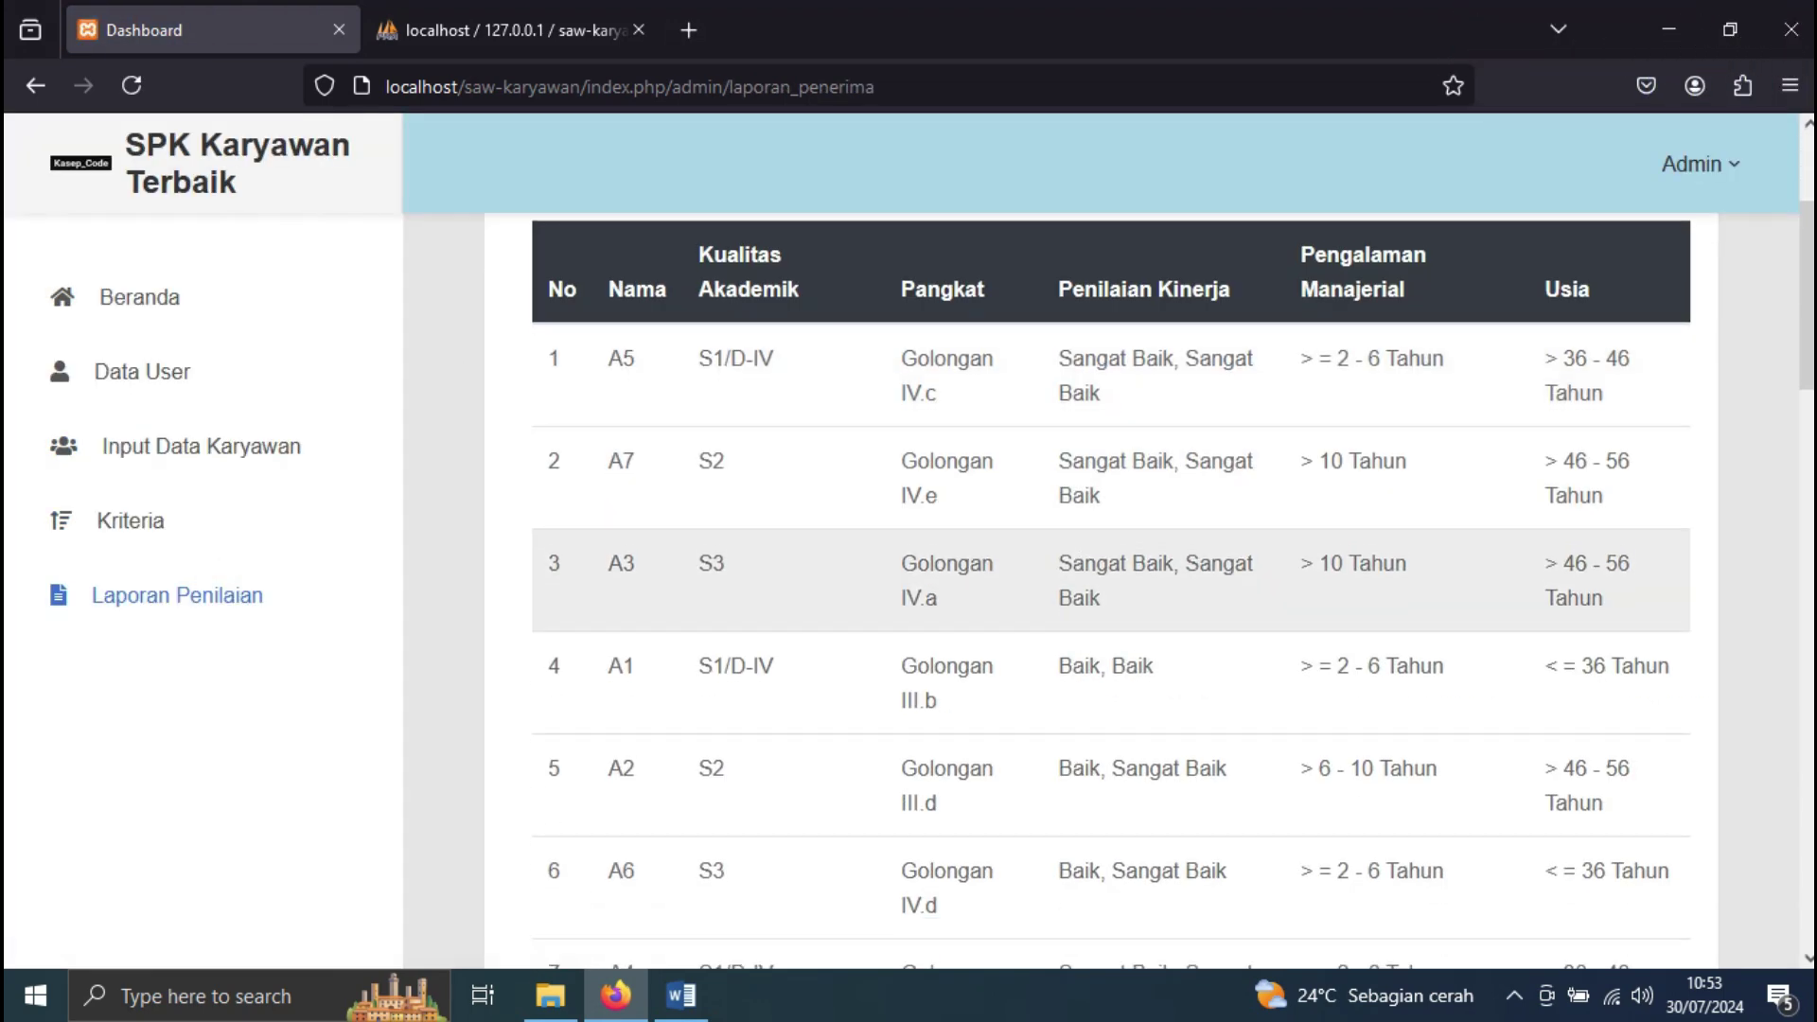
pyautogui.scroll(-8, 1111, 587)
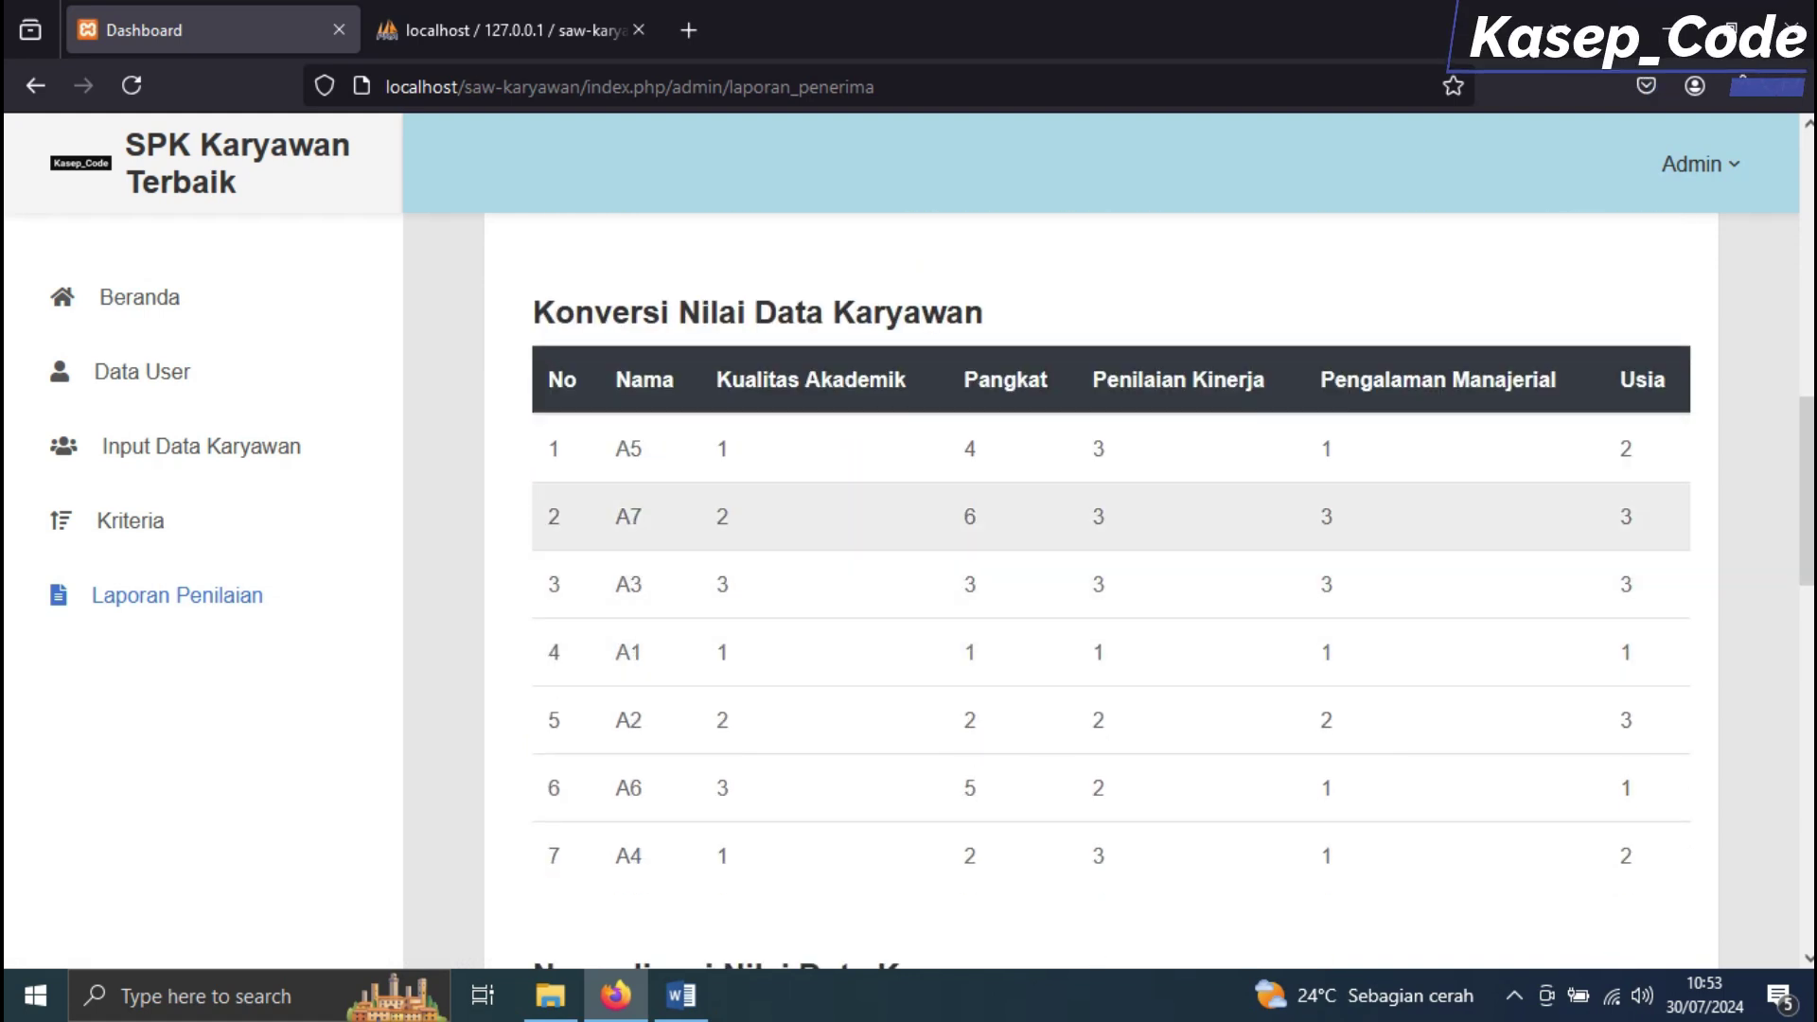
pyautogui.moveTo(622, 718); pyautogui.dragTo(1632, 721)
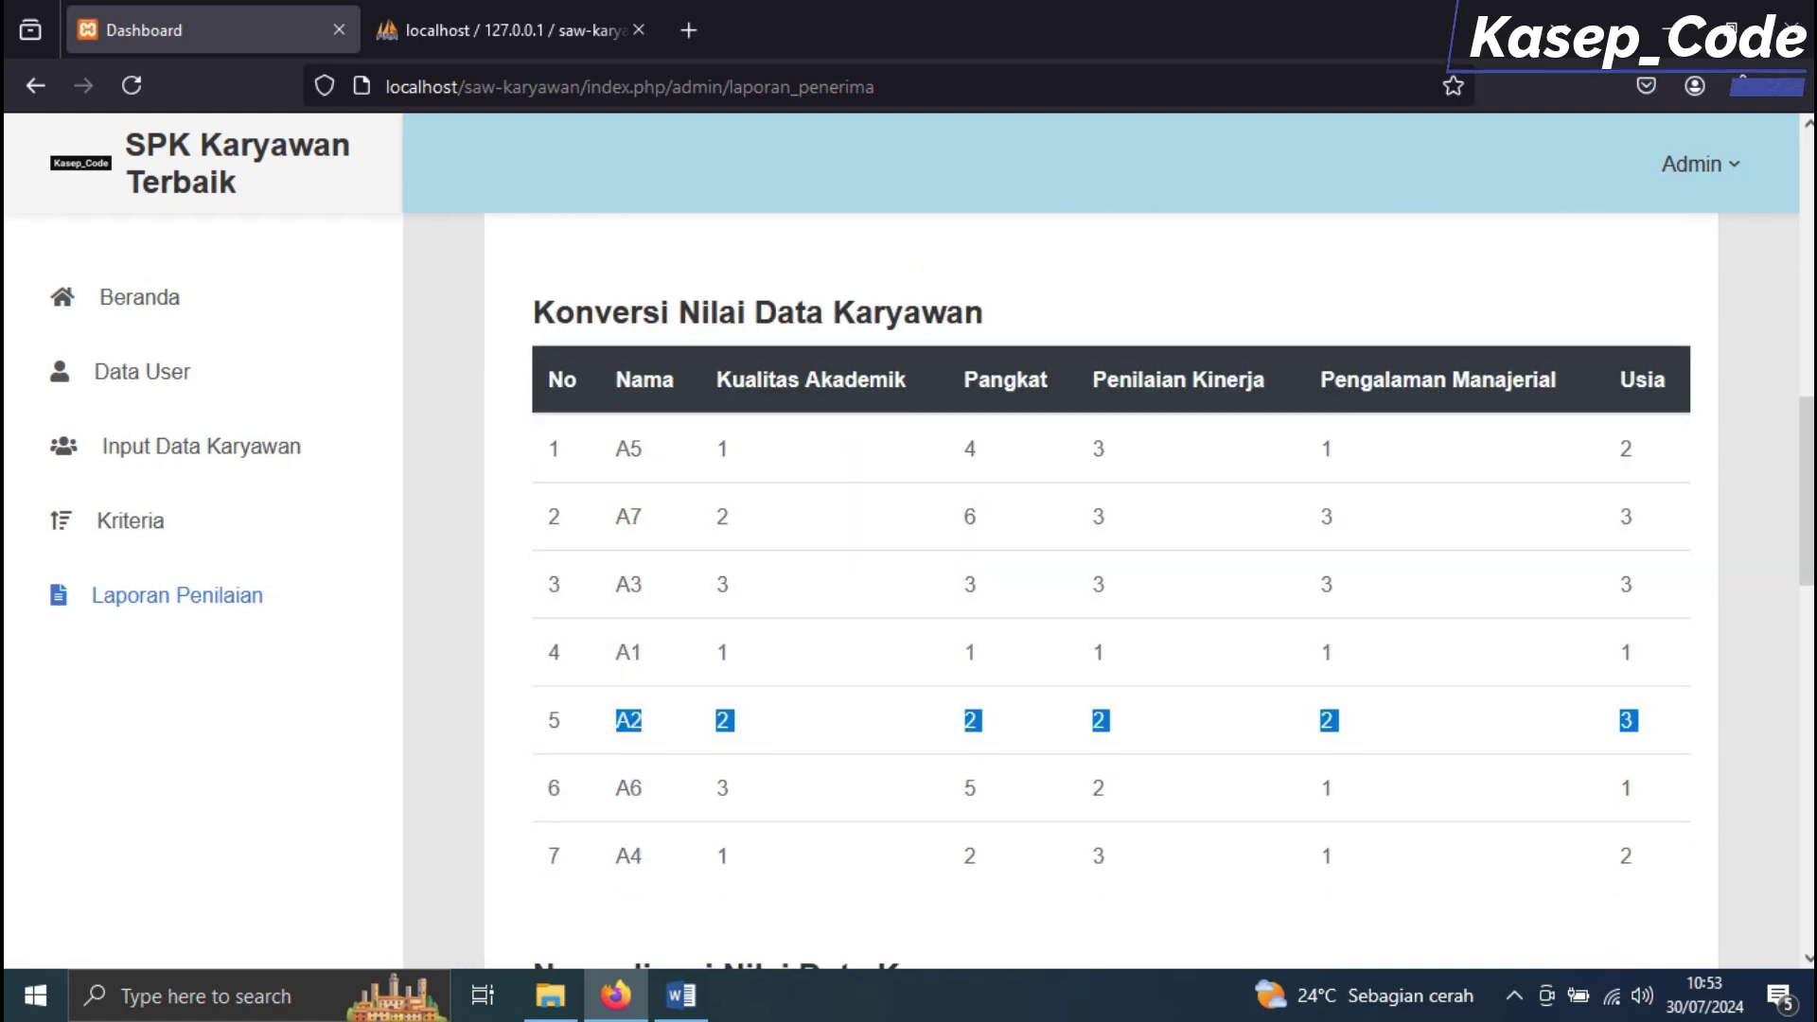
pyautogui.click(681, 995)
pyautogui.scroll(-10, 901, 568)
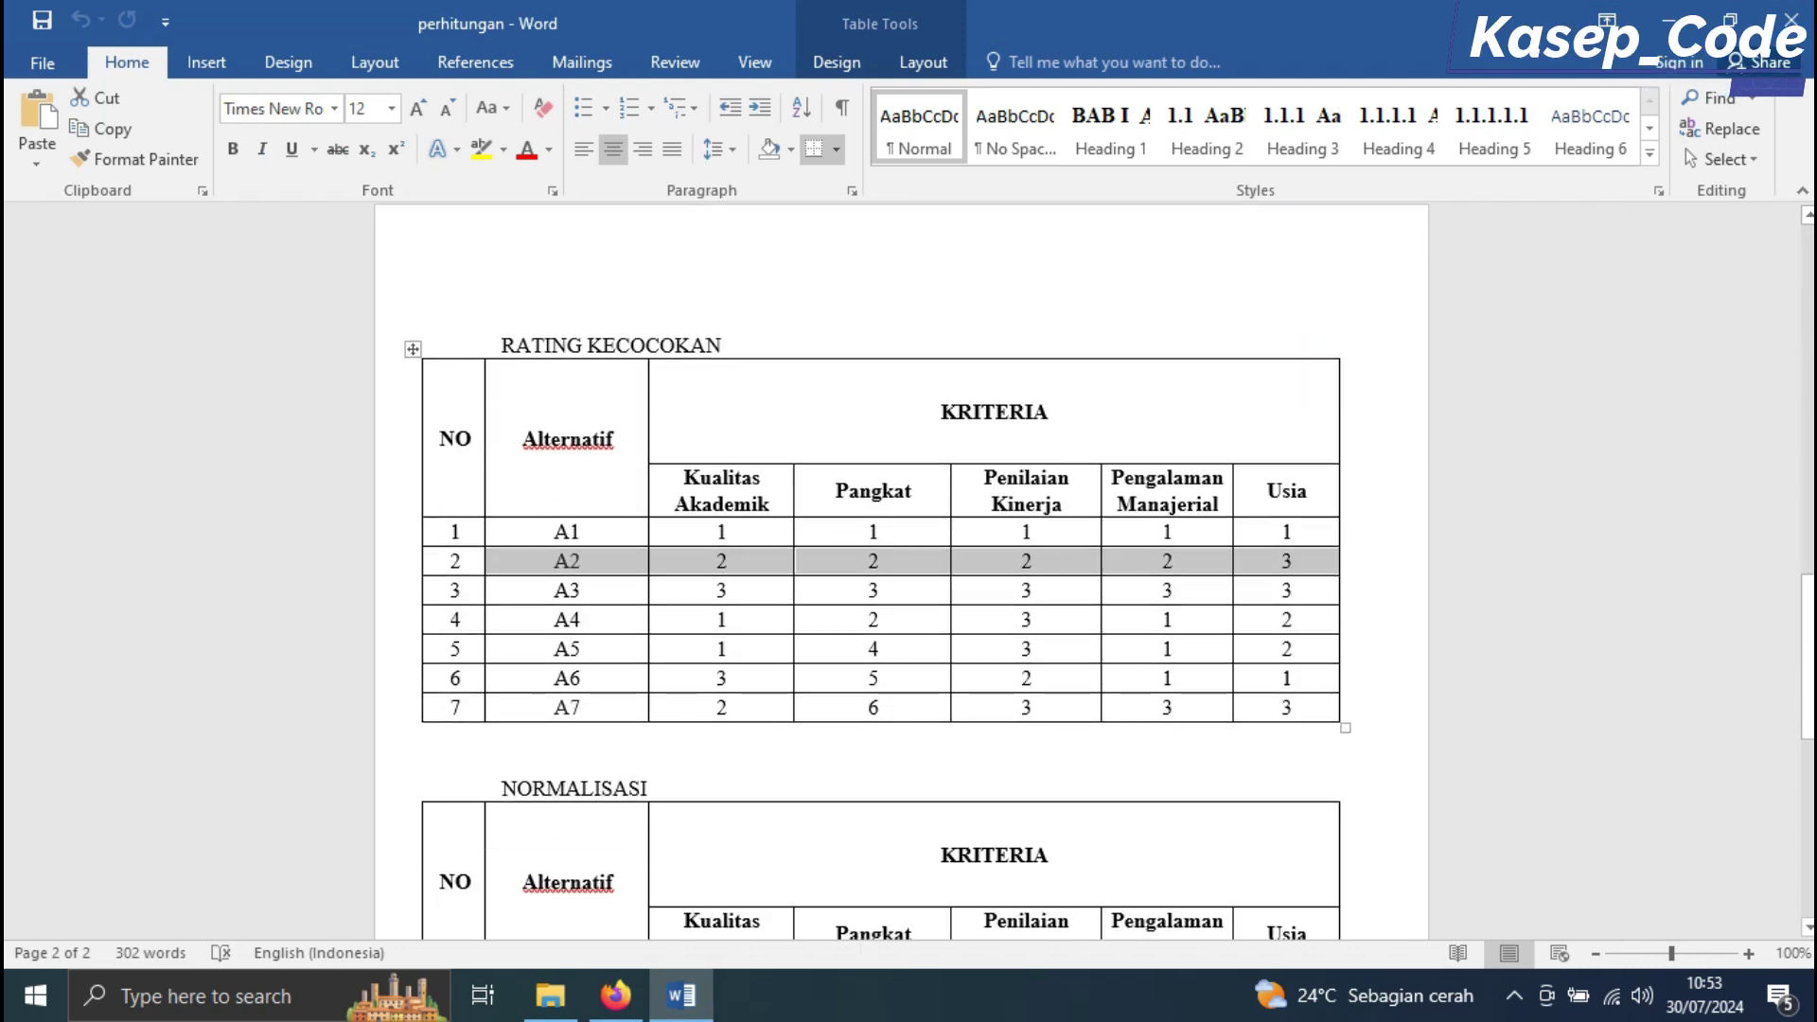
pyautogui.moveTo(540, 588); pyautogui.dragTo(1297, 589)
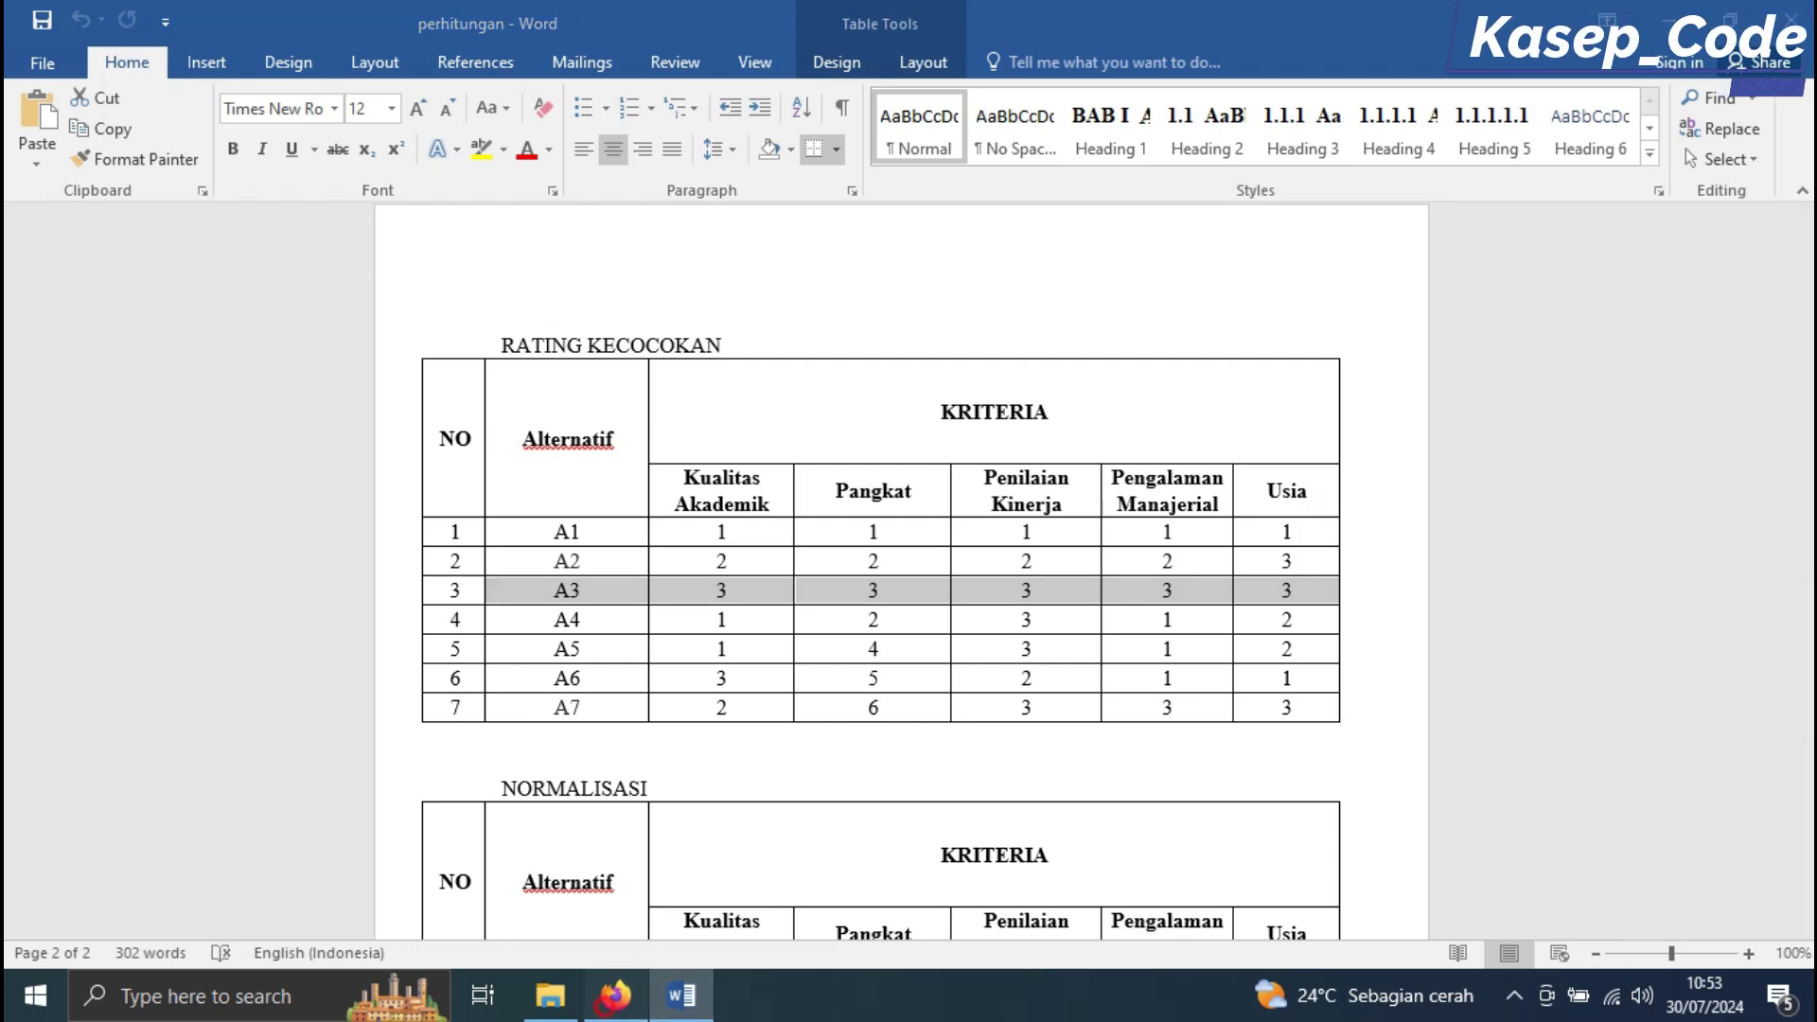
pyautogui.click(615, 995)
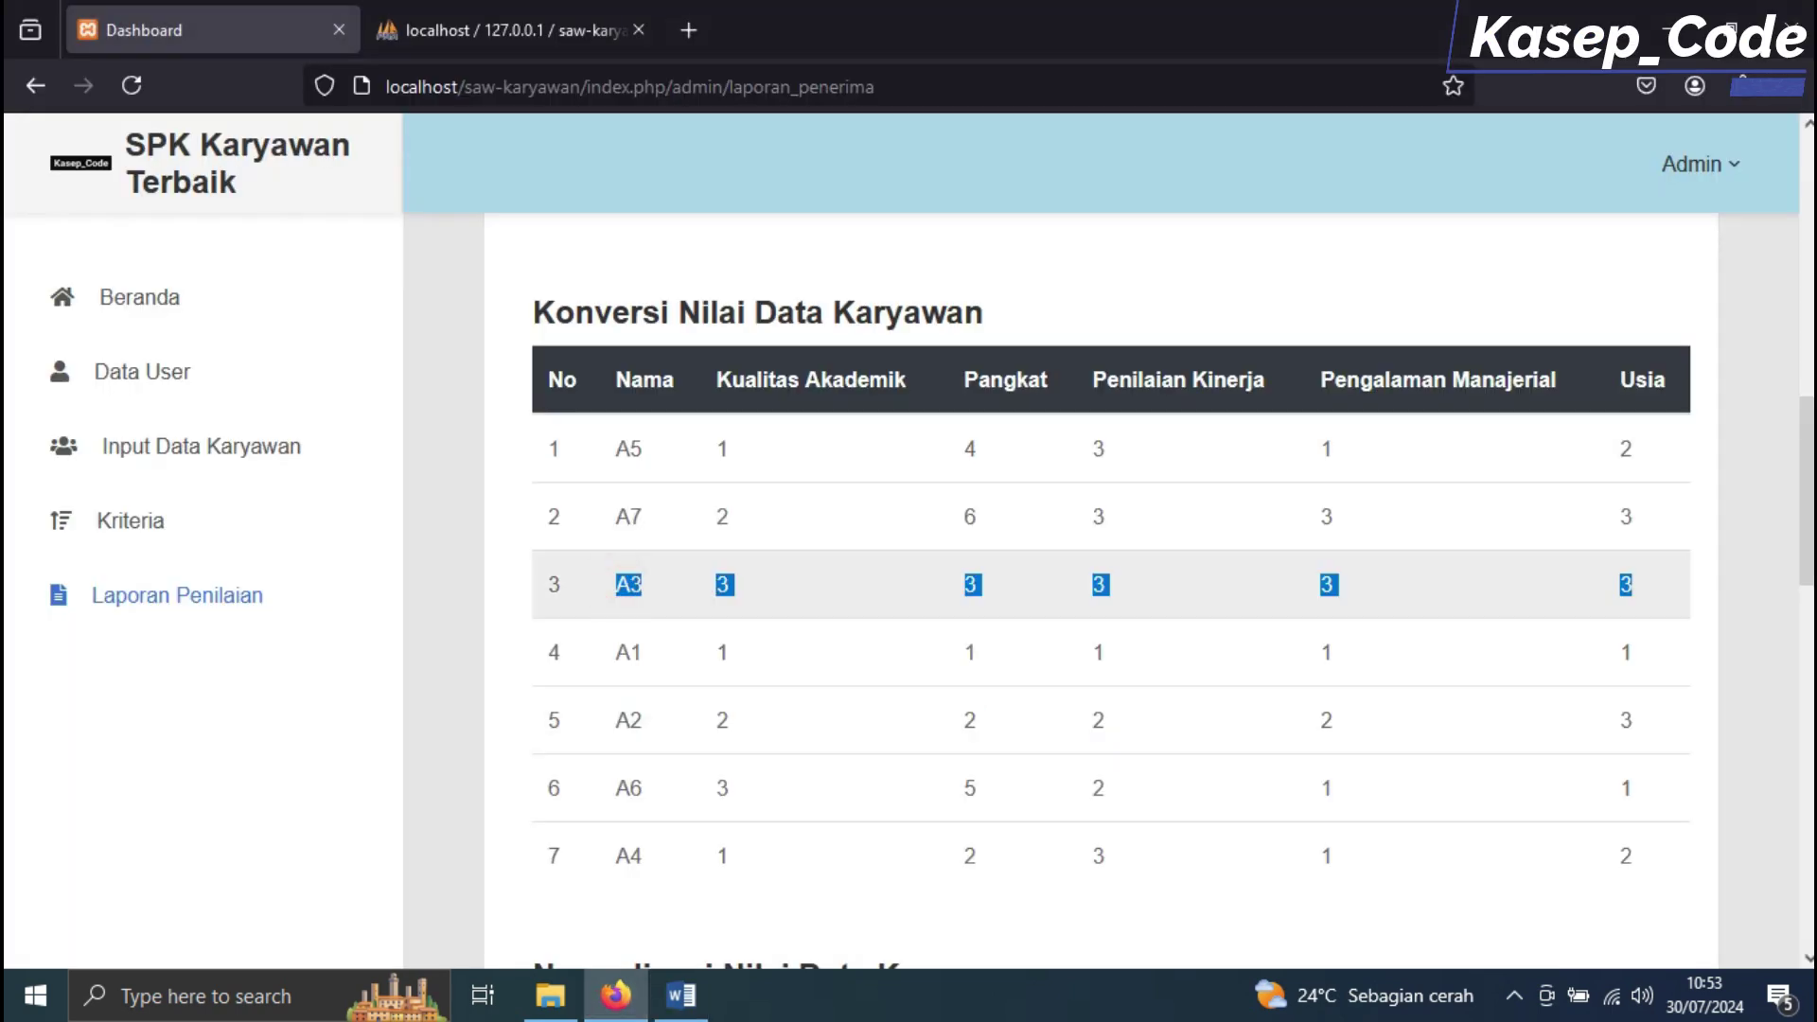
# Compare the A4 and A5 conversion rows with their Word rating rows
pyautogui.click(681, 995)
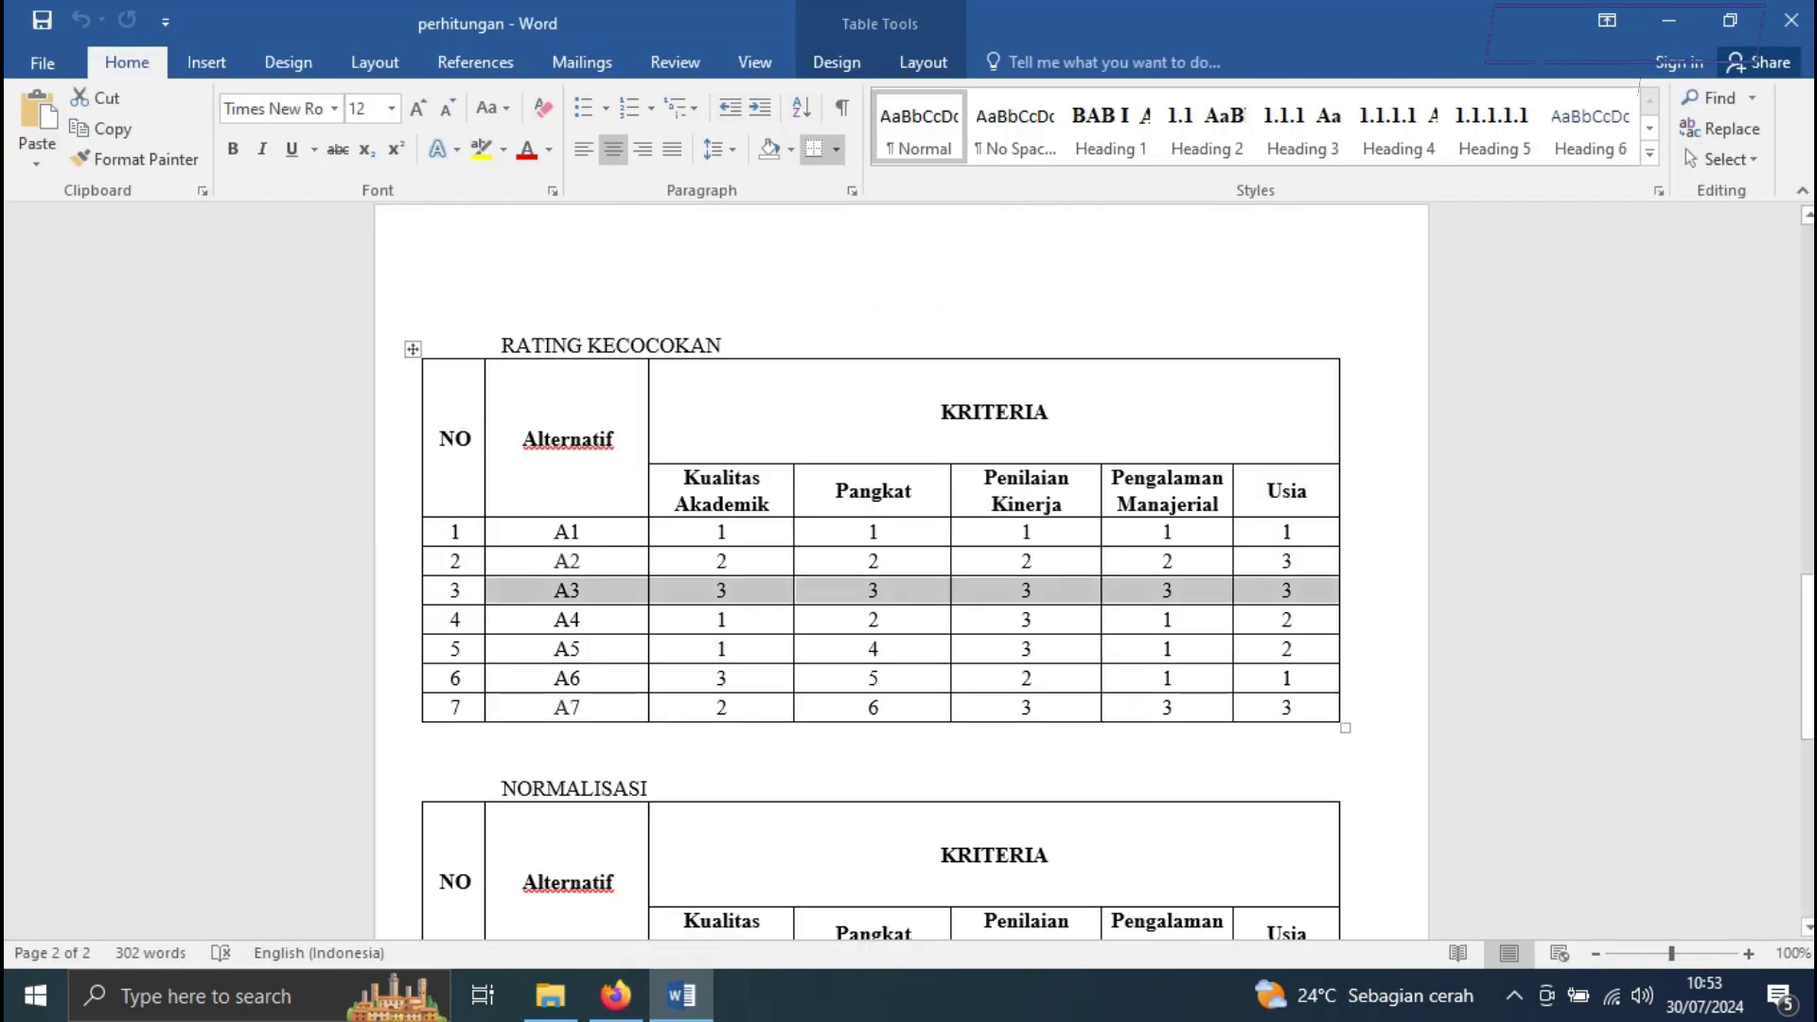
pyautogui.moveTo(572, 620); pyautogui.dragTo(1287, 620)
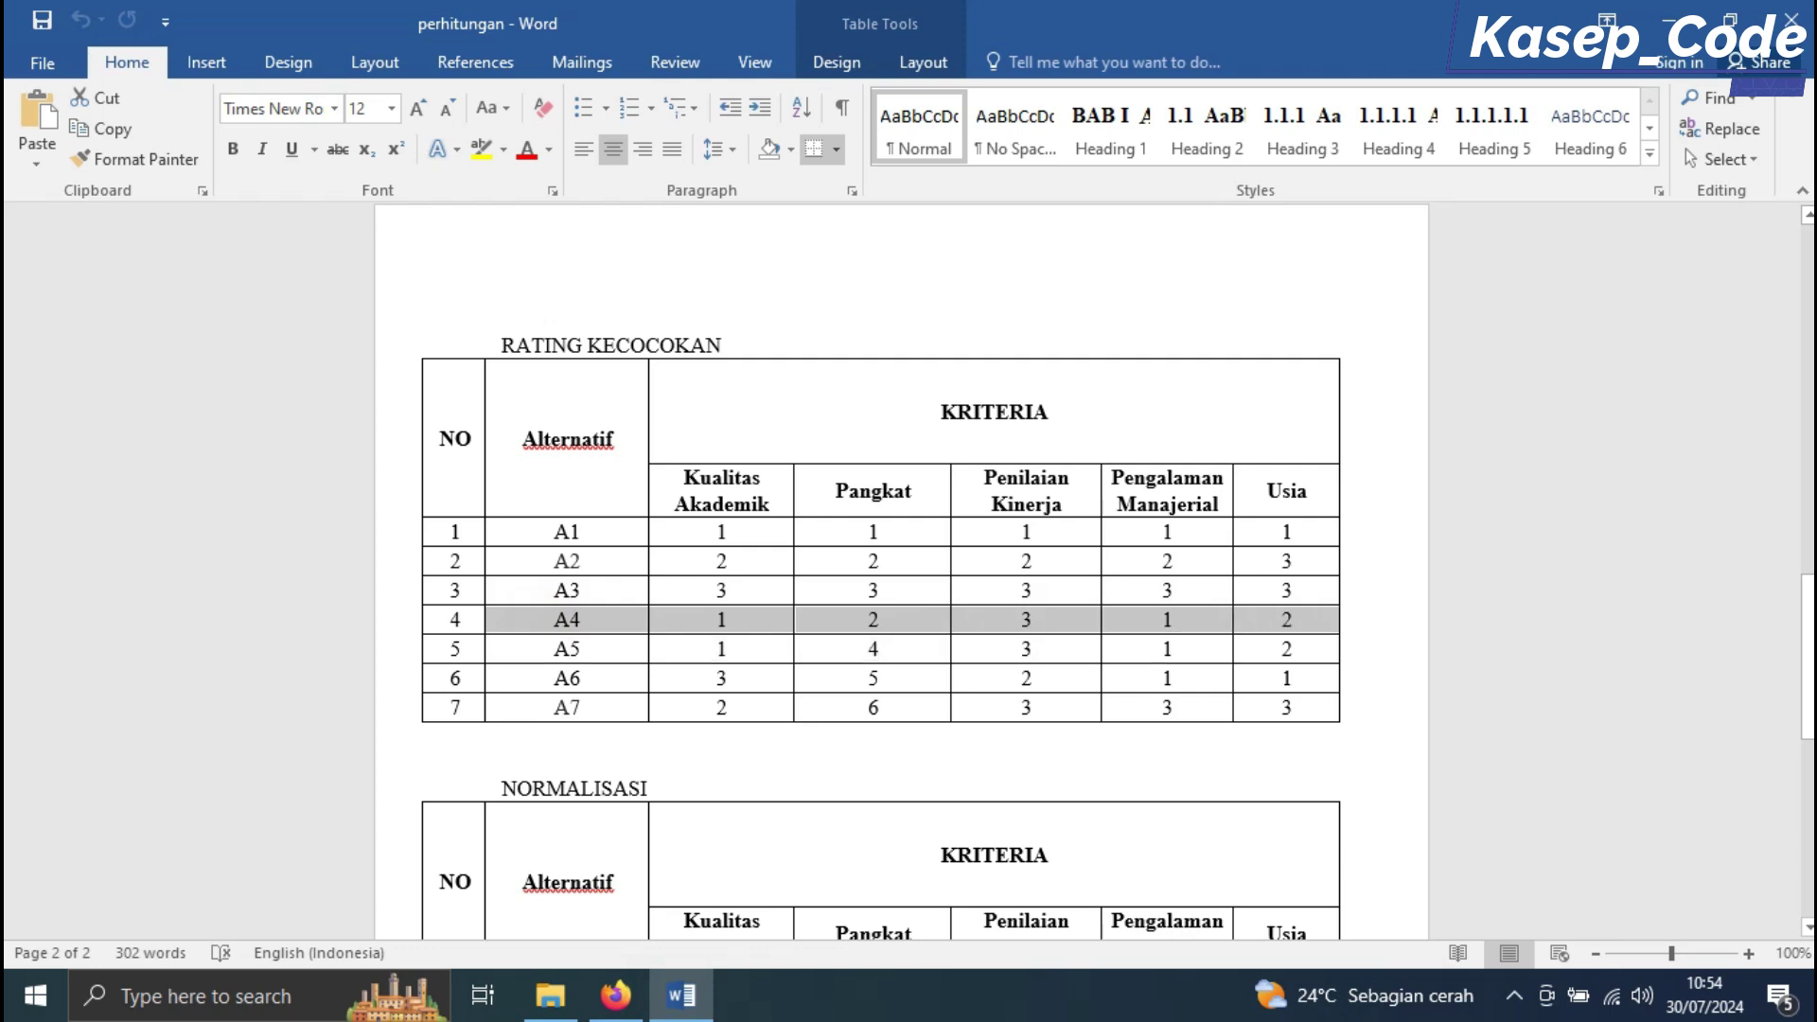
pyautogui.click(615, 995)
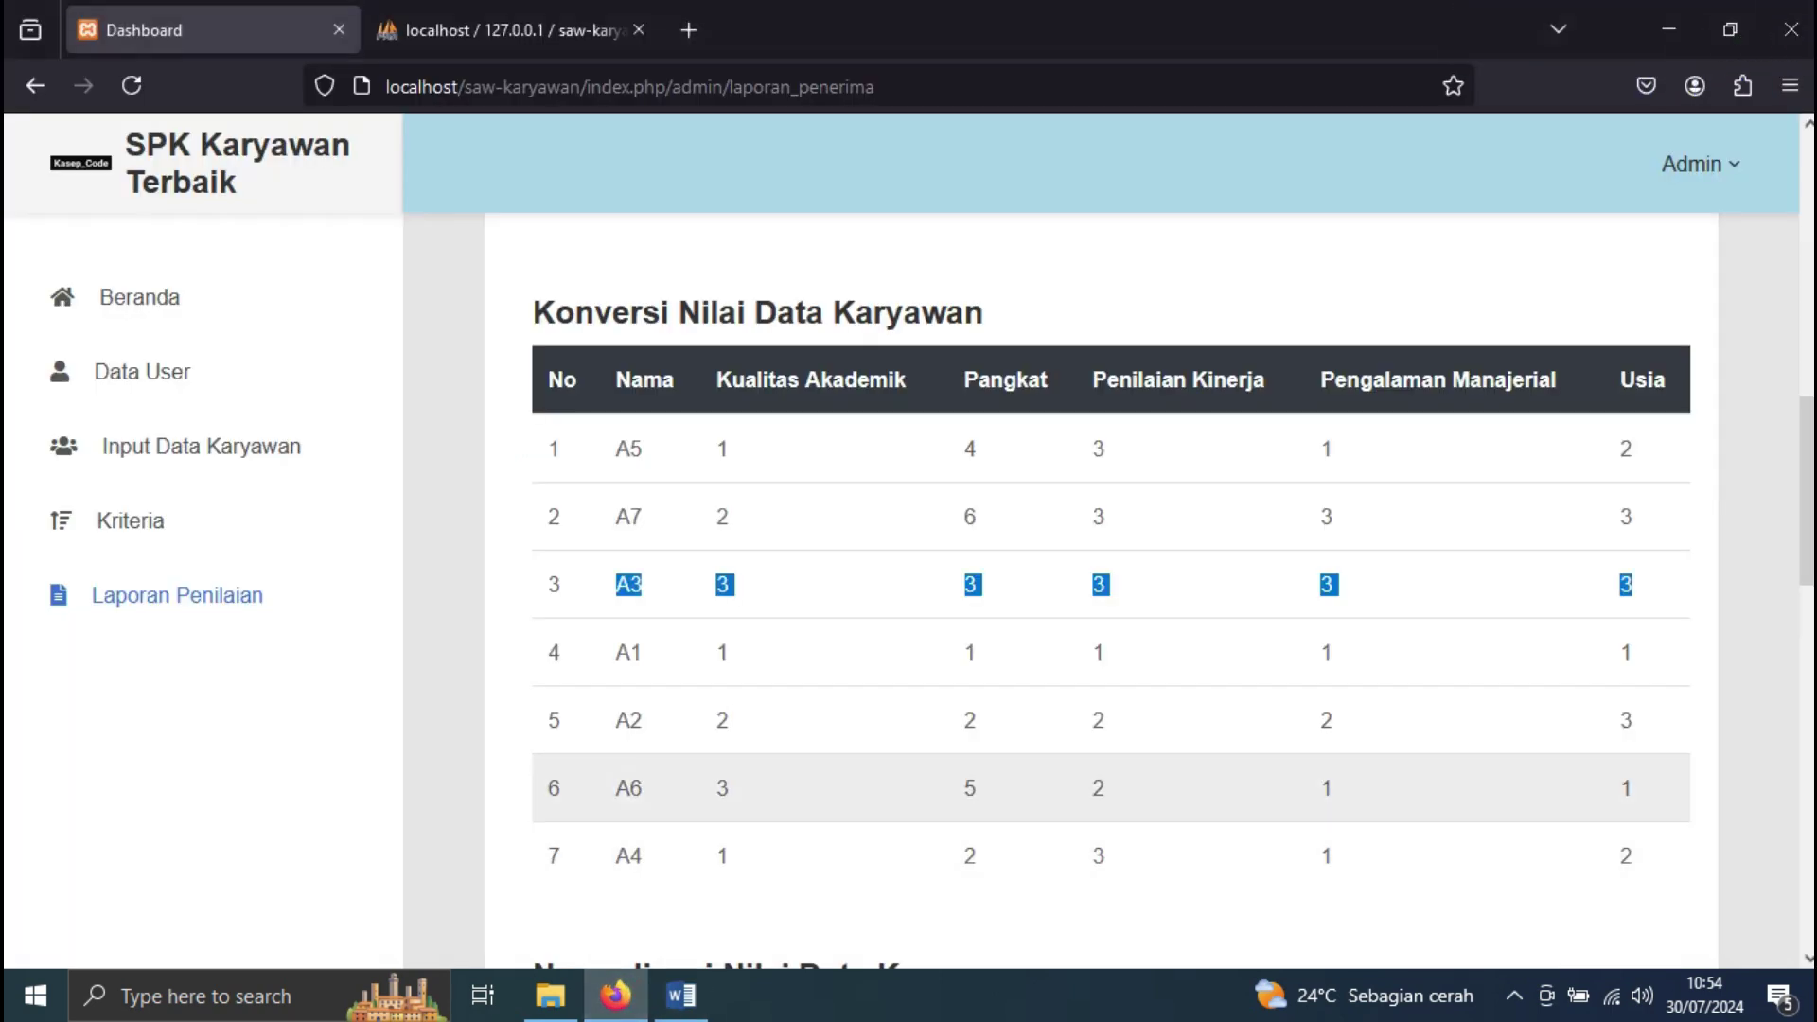
pyautogui.hotkey('alt', 'Tab')
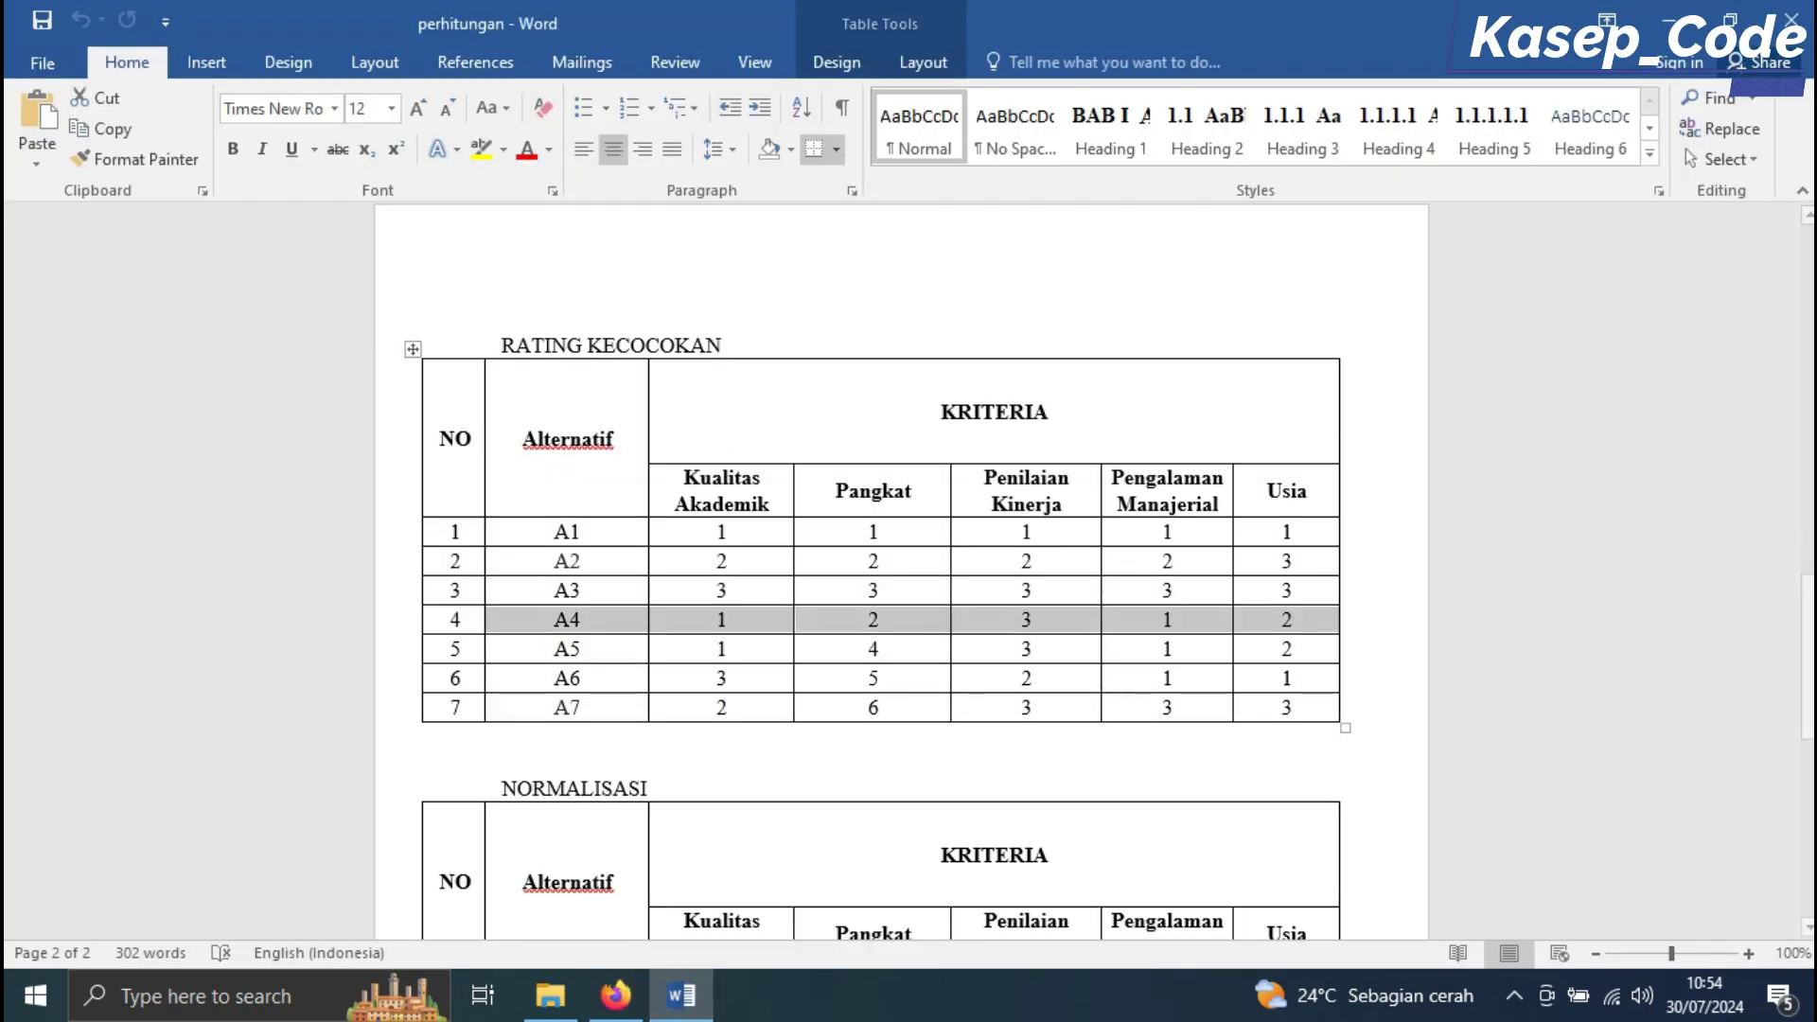
pyautogui.hotkey('alt', 'Tab')
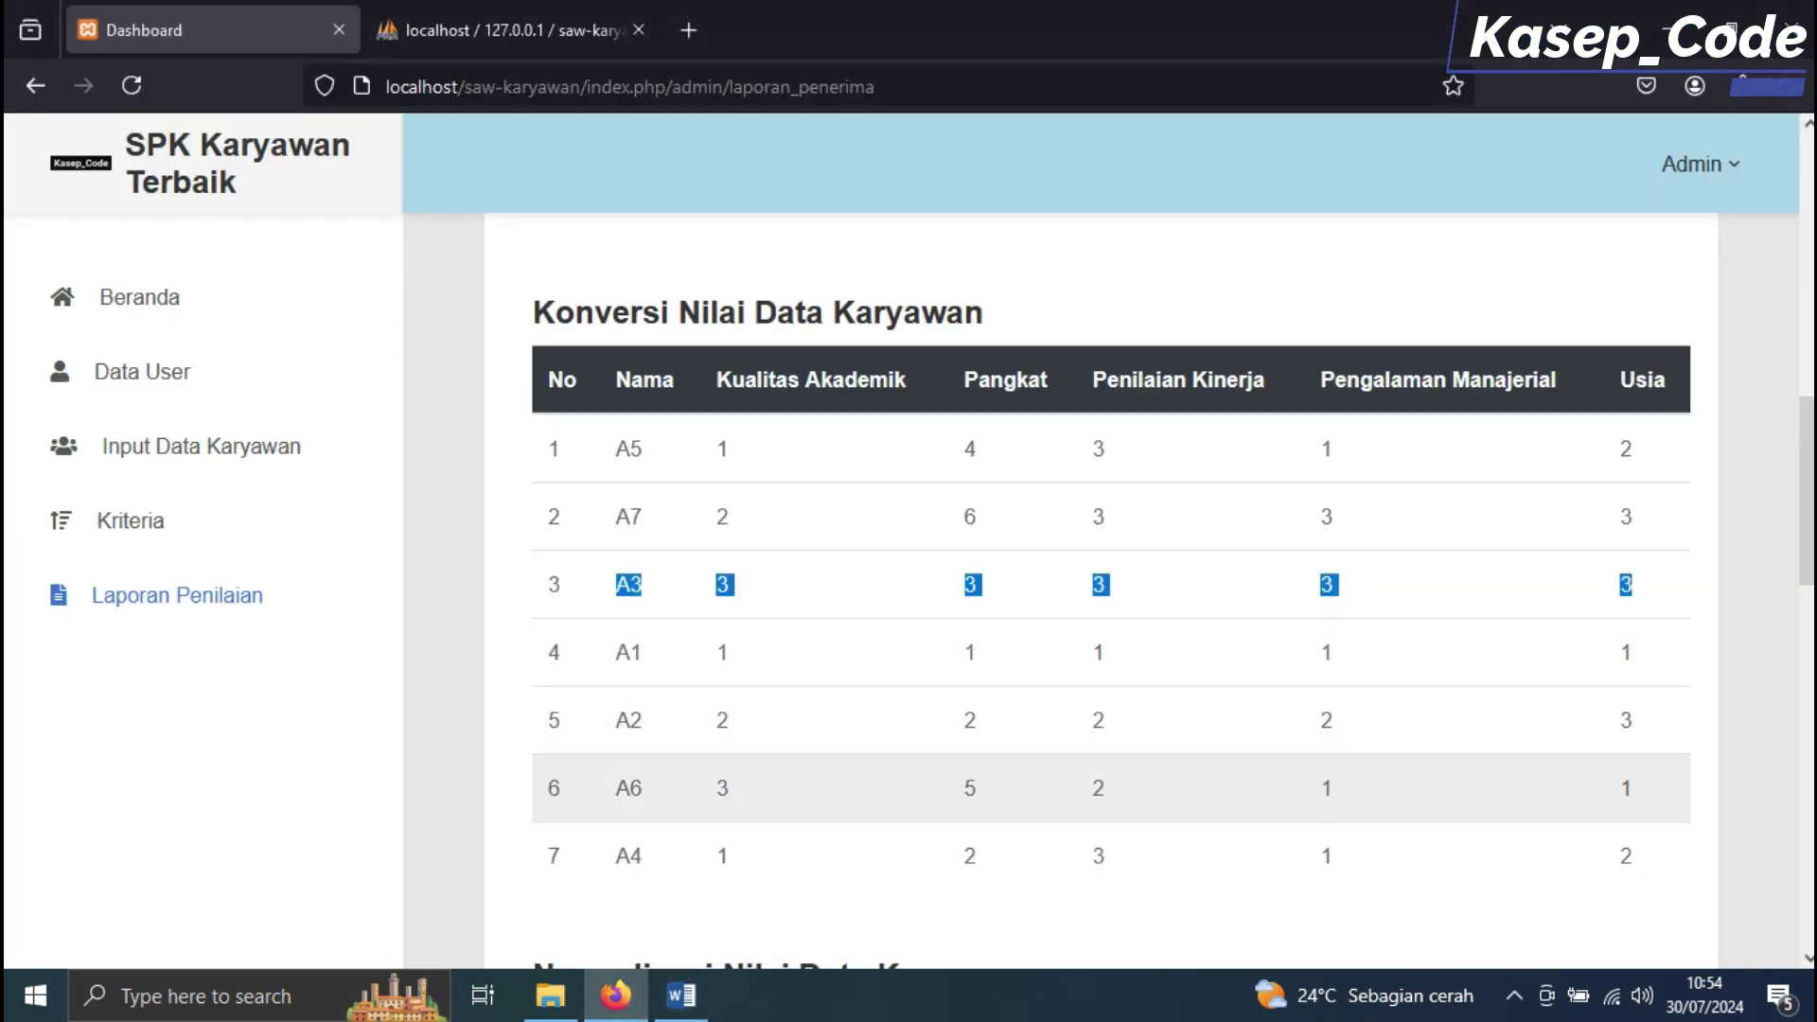
pyautogui.moveTo(608, 856); pyautogui.dragTo(729, 856)
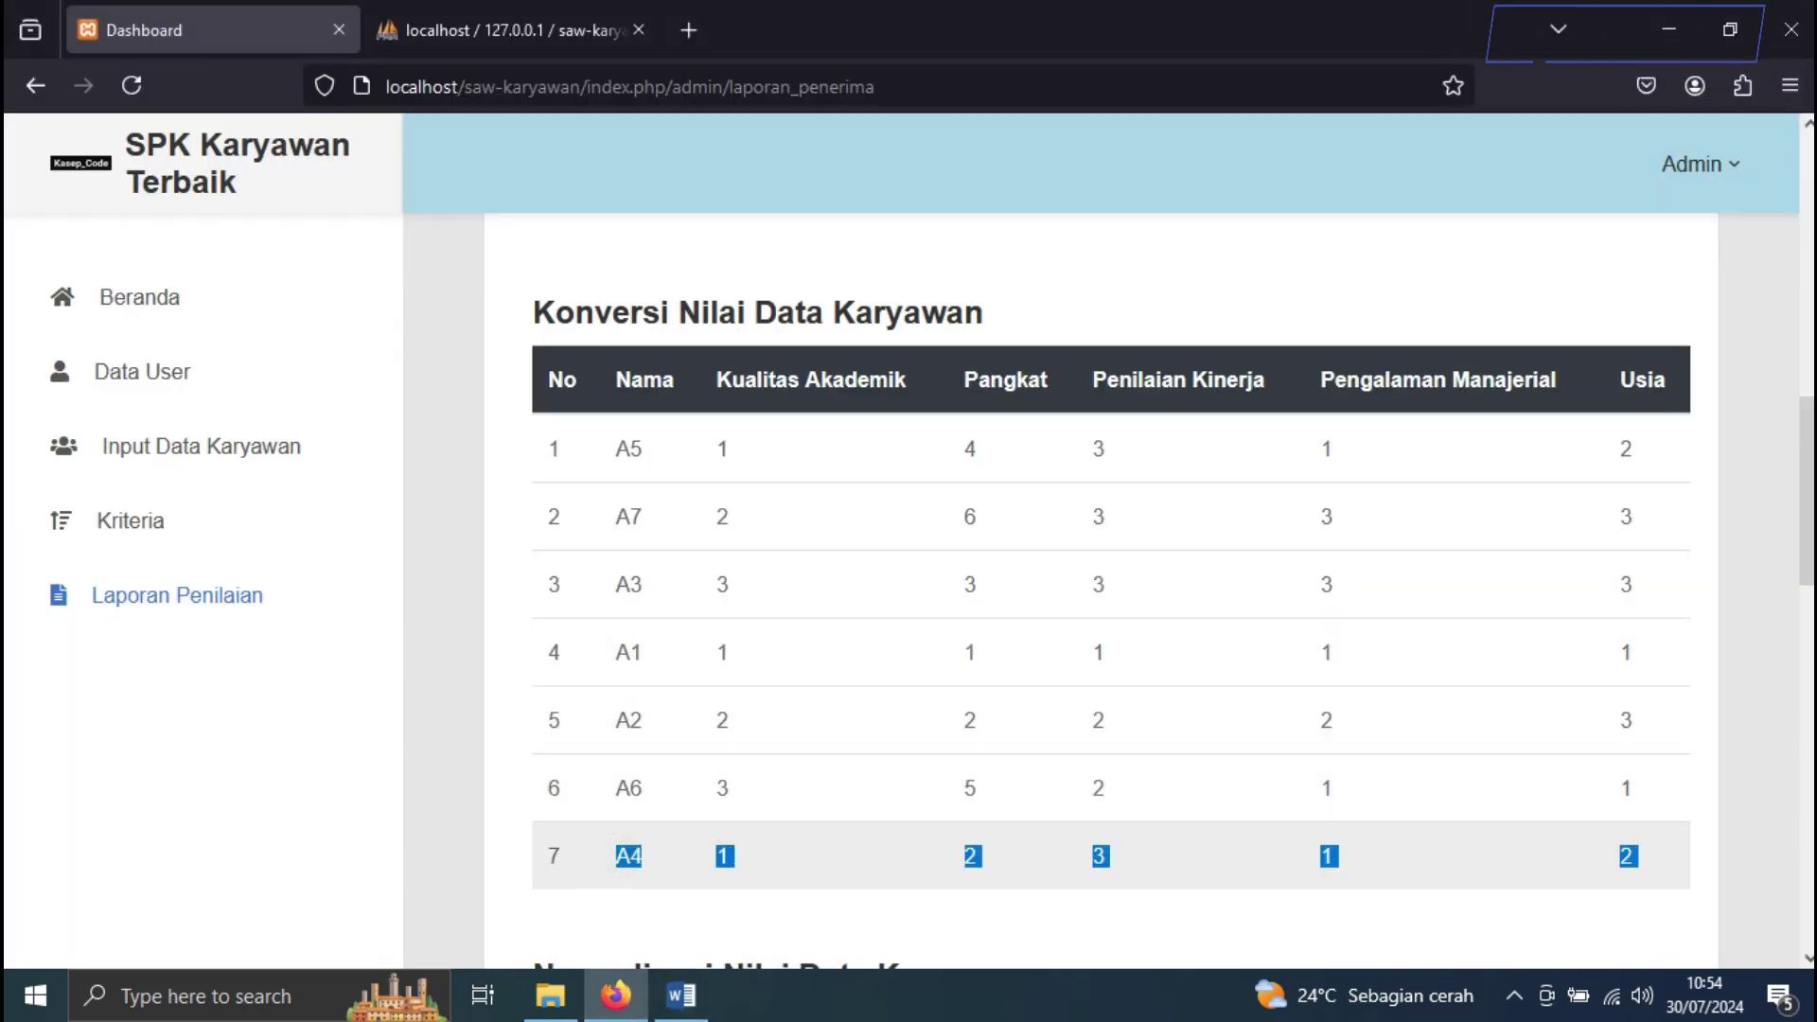
pyautogui.scroll(-3, 1107, 615)
pyautogui.hotkey('alt', 'Tab')
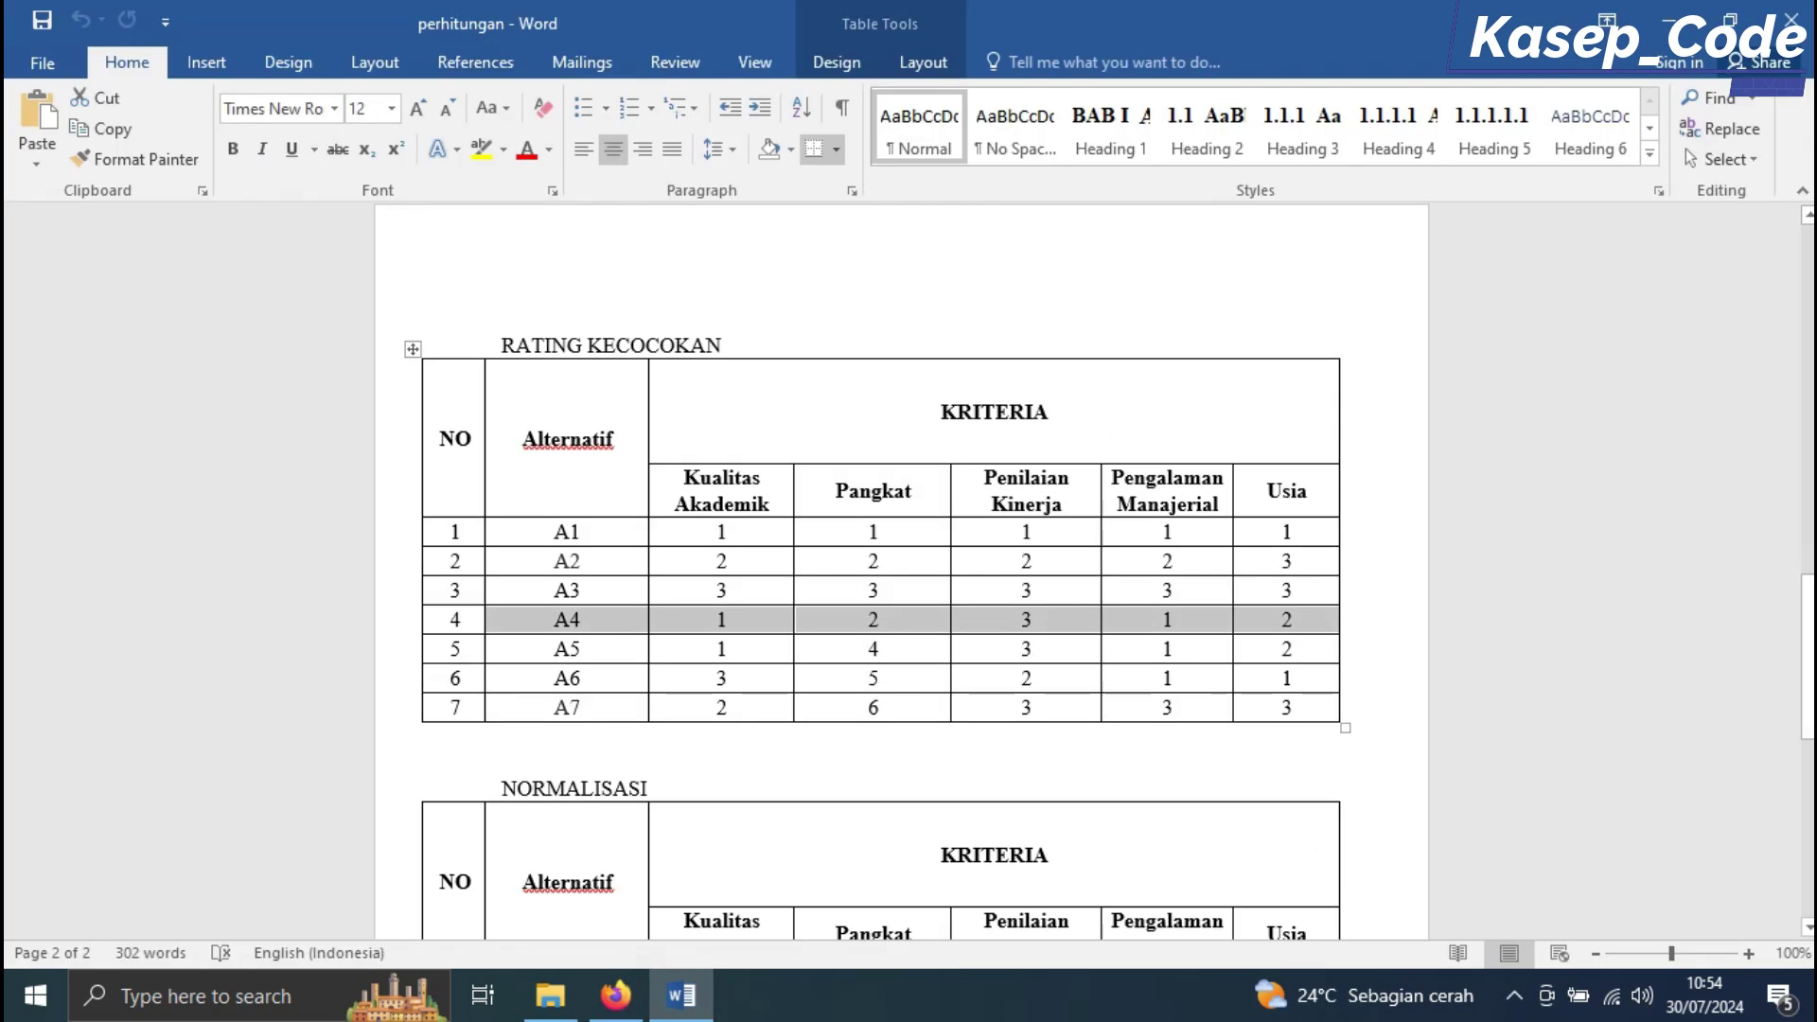
pyautogui.moveTo(544, 648); pyautogui.dragTo(1310, 648)
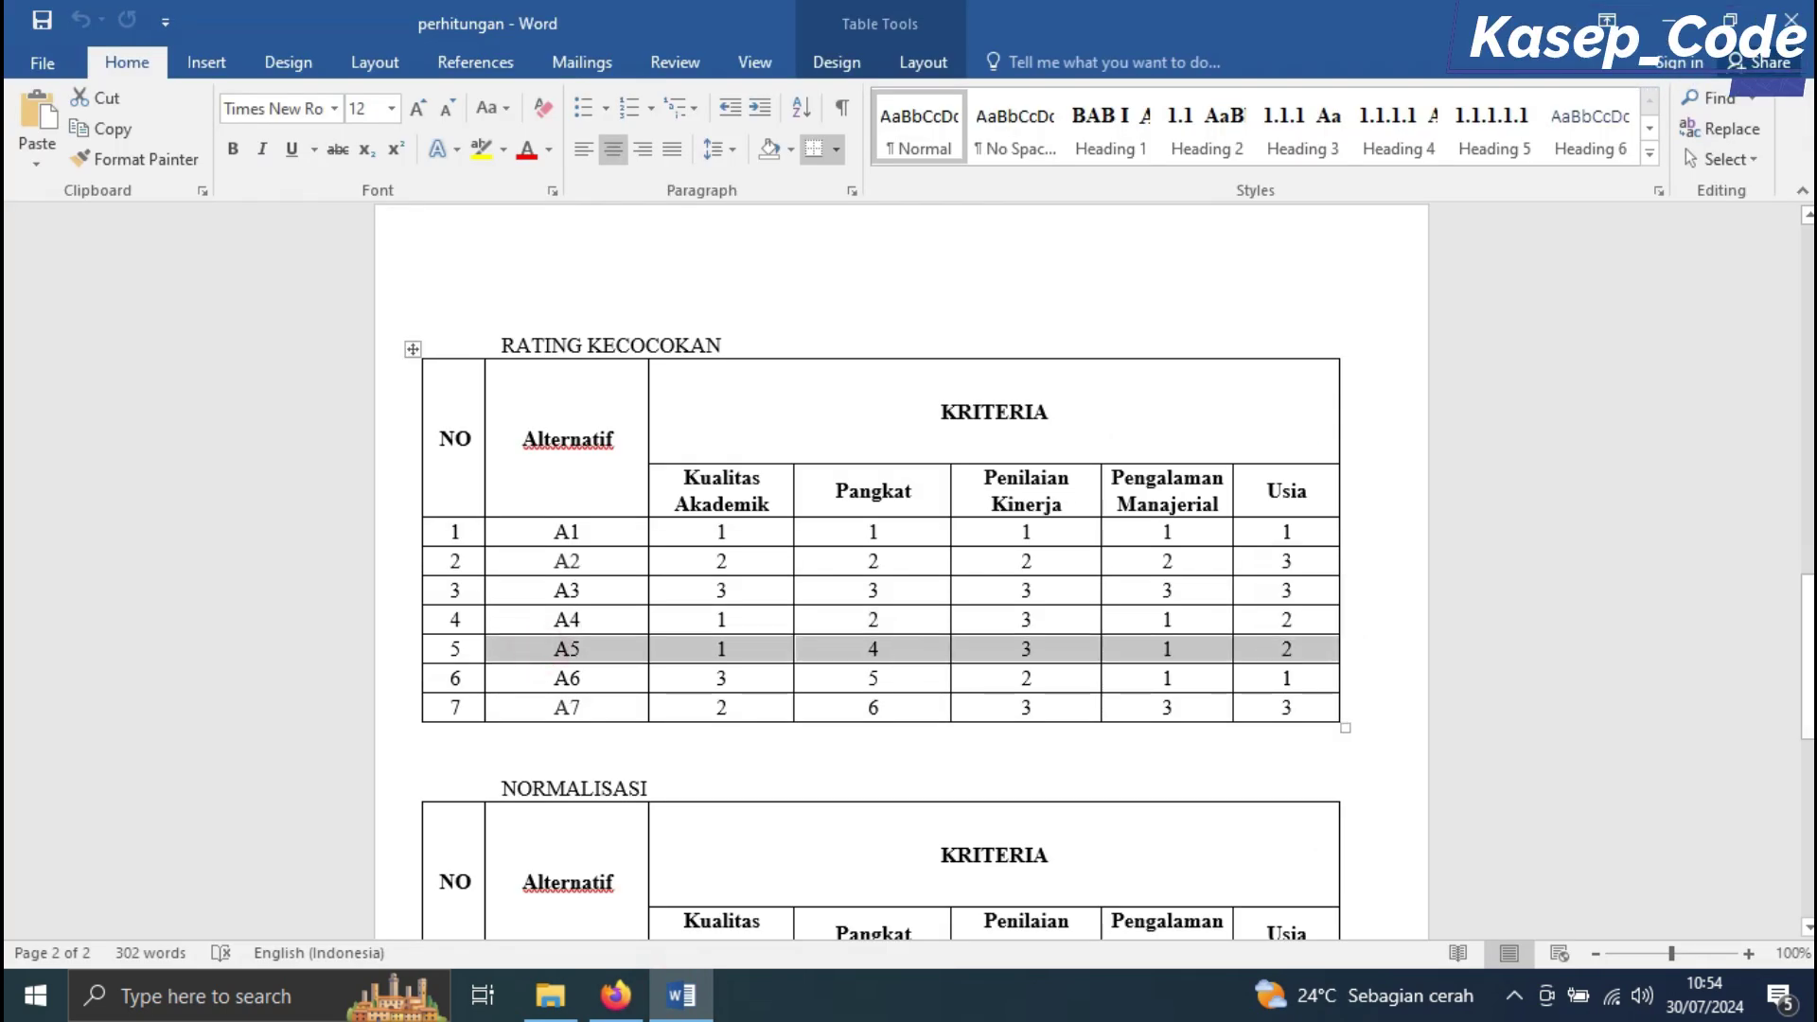
pyautogui.click(615, 995)
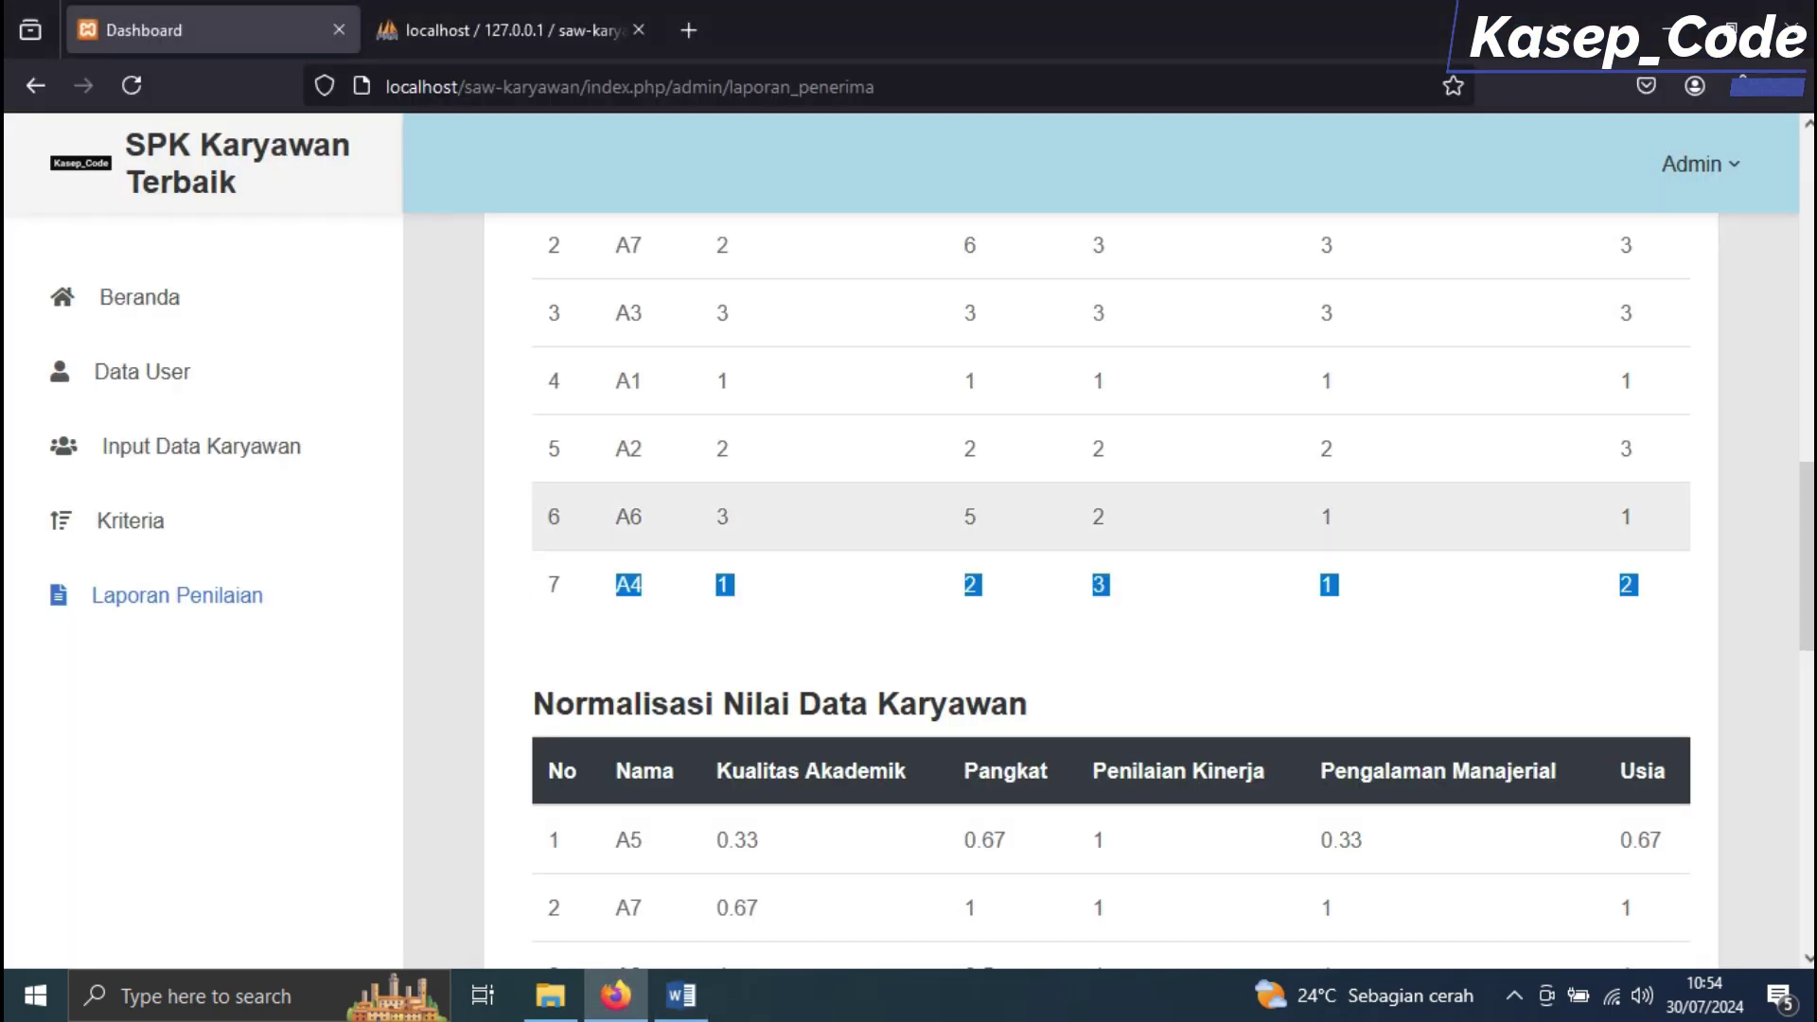
pyautogui.scroll(2, 619, 309)
pyautogui.click(619, 309)
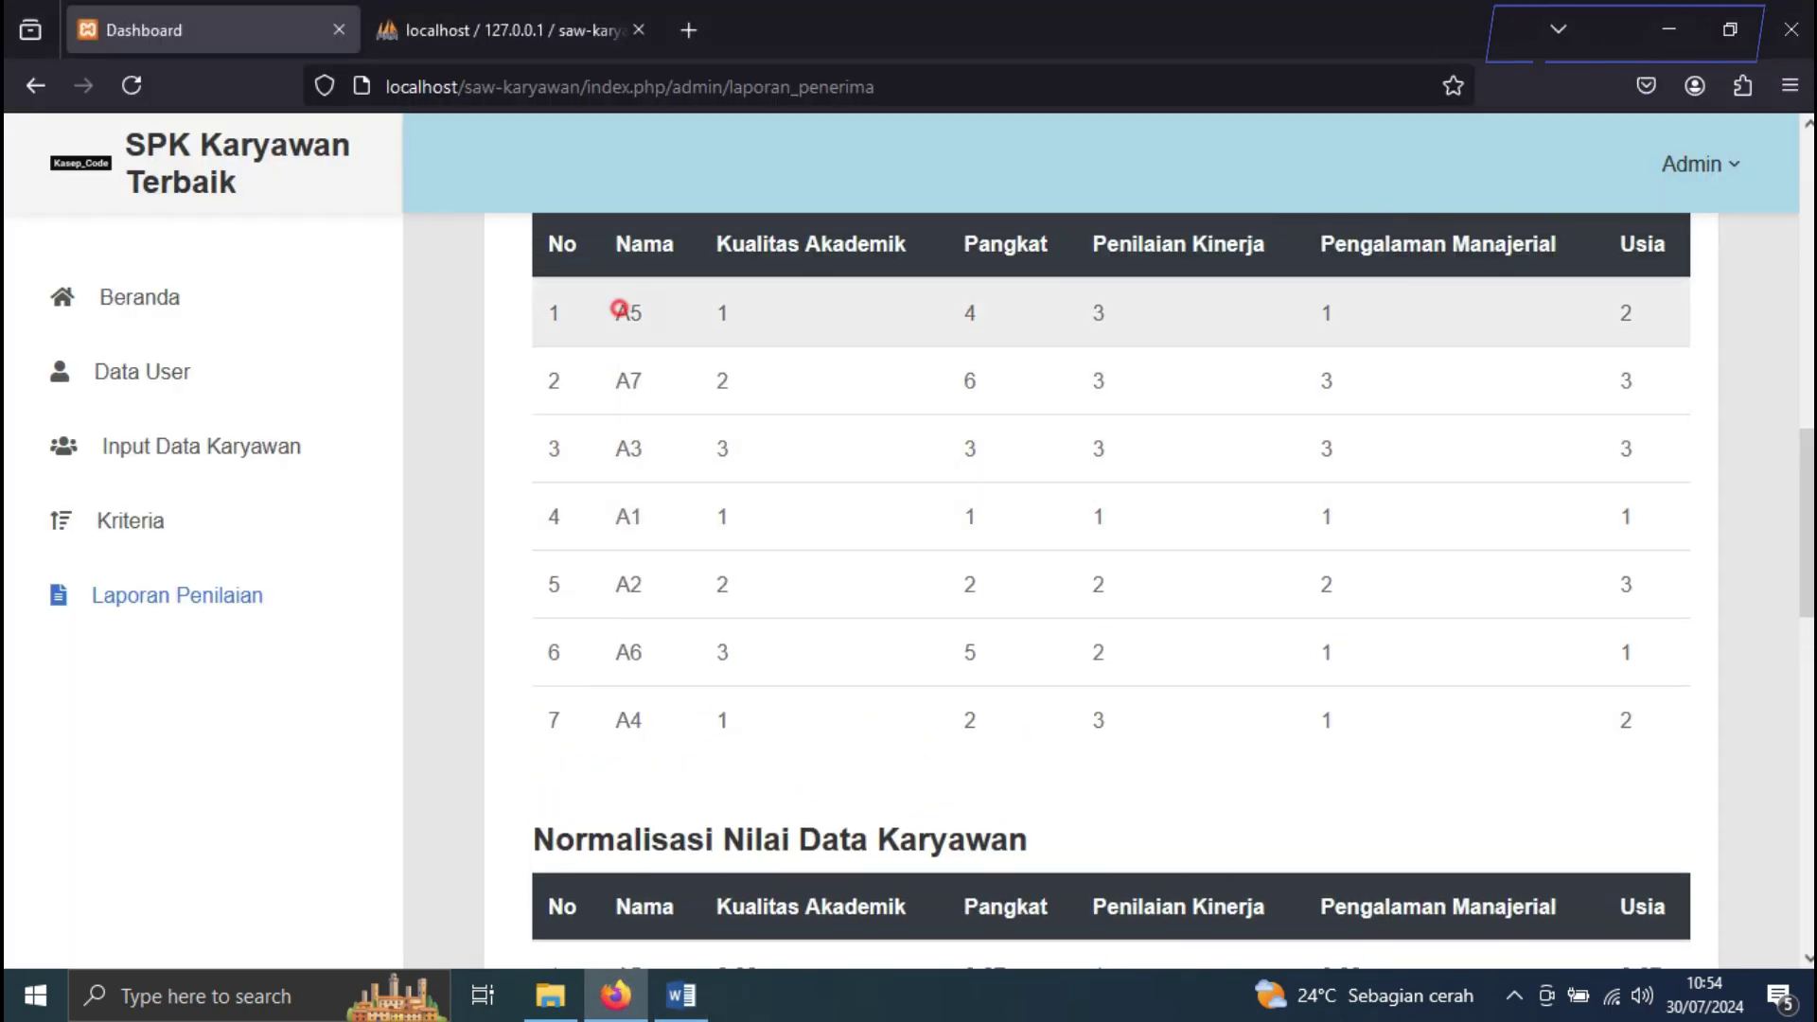
pyautogui.moveTo(619, 308); pyautogui.dragTo(1342, 313)
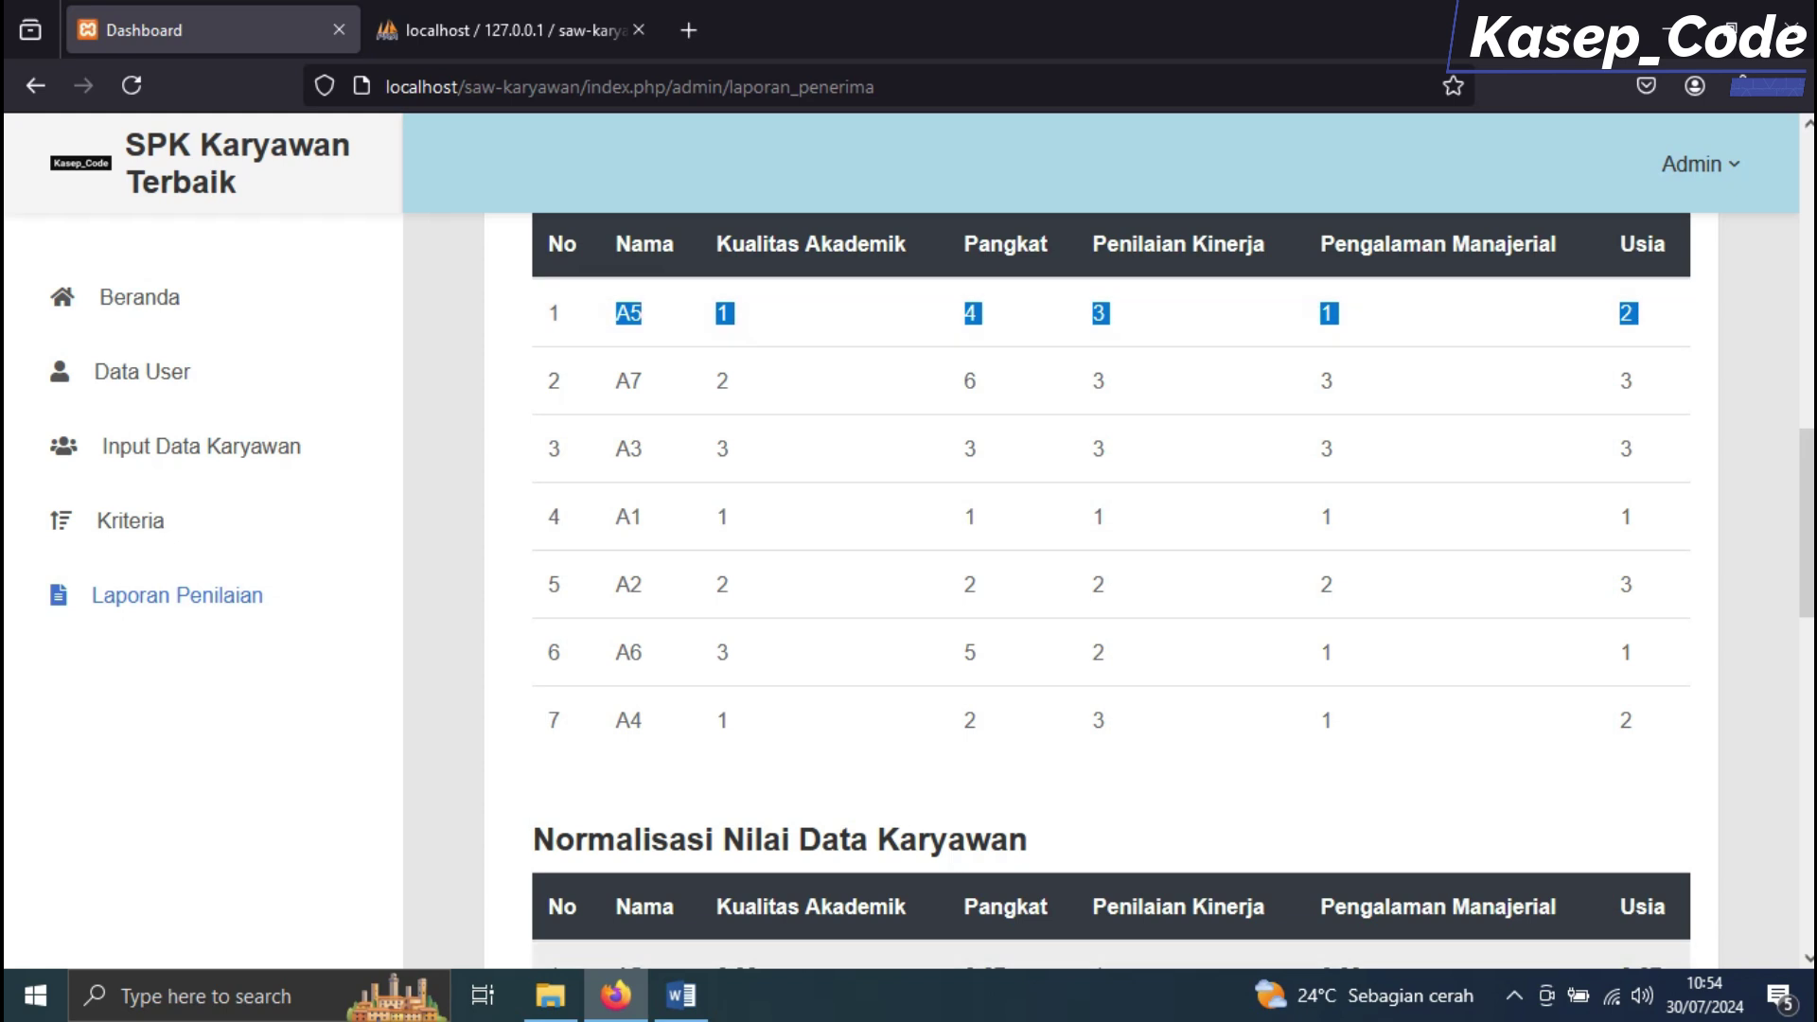
# Compare the A6 and A7 conversion rows with their Word rating rows
pyautogui.hotkey('alt', 'Tab')
pyautogui.moveTo(530, 678); pyautogui.dragTo(1336, 677)
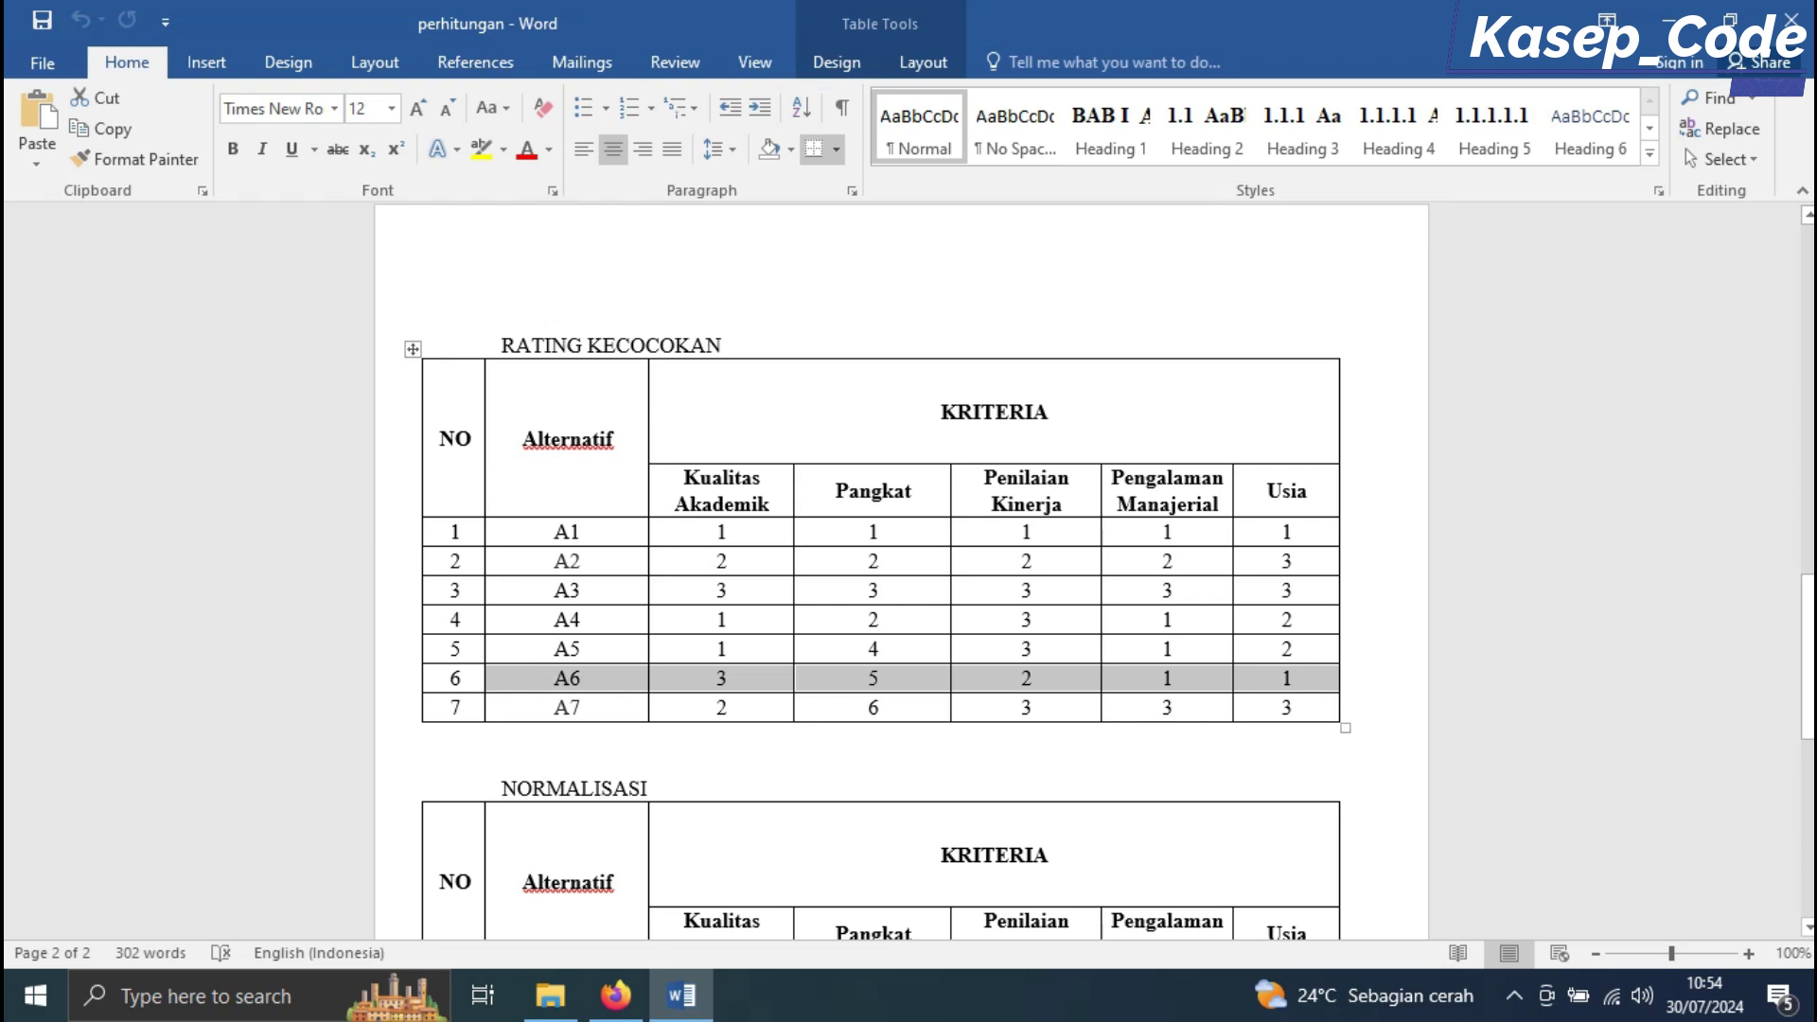
pyautogui.hotkey('alt', 'Tab')
pyautogui.hotkey('alt', 'Tab')
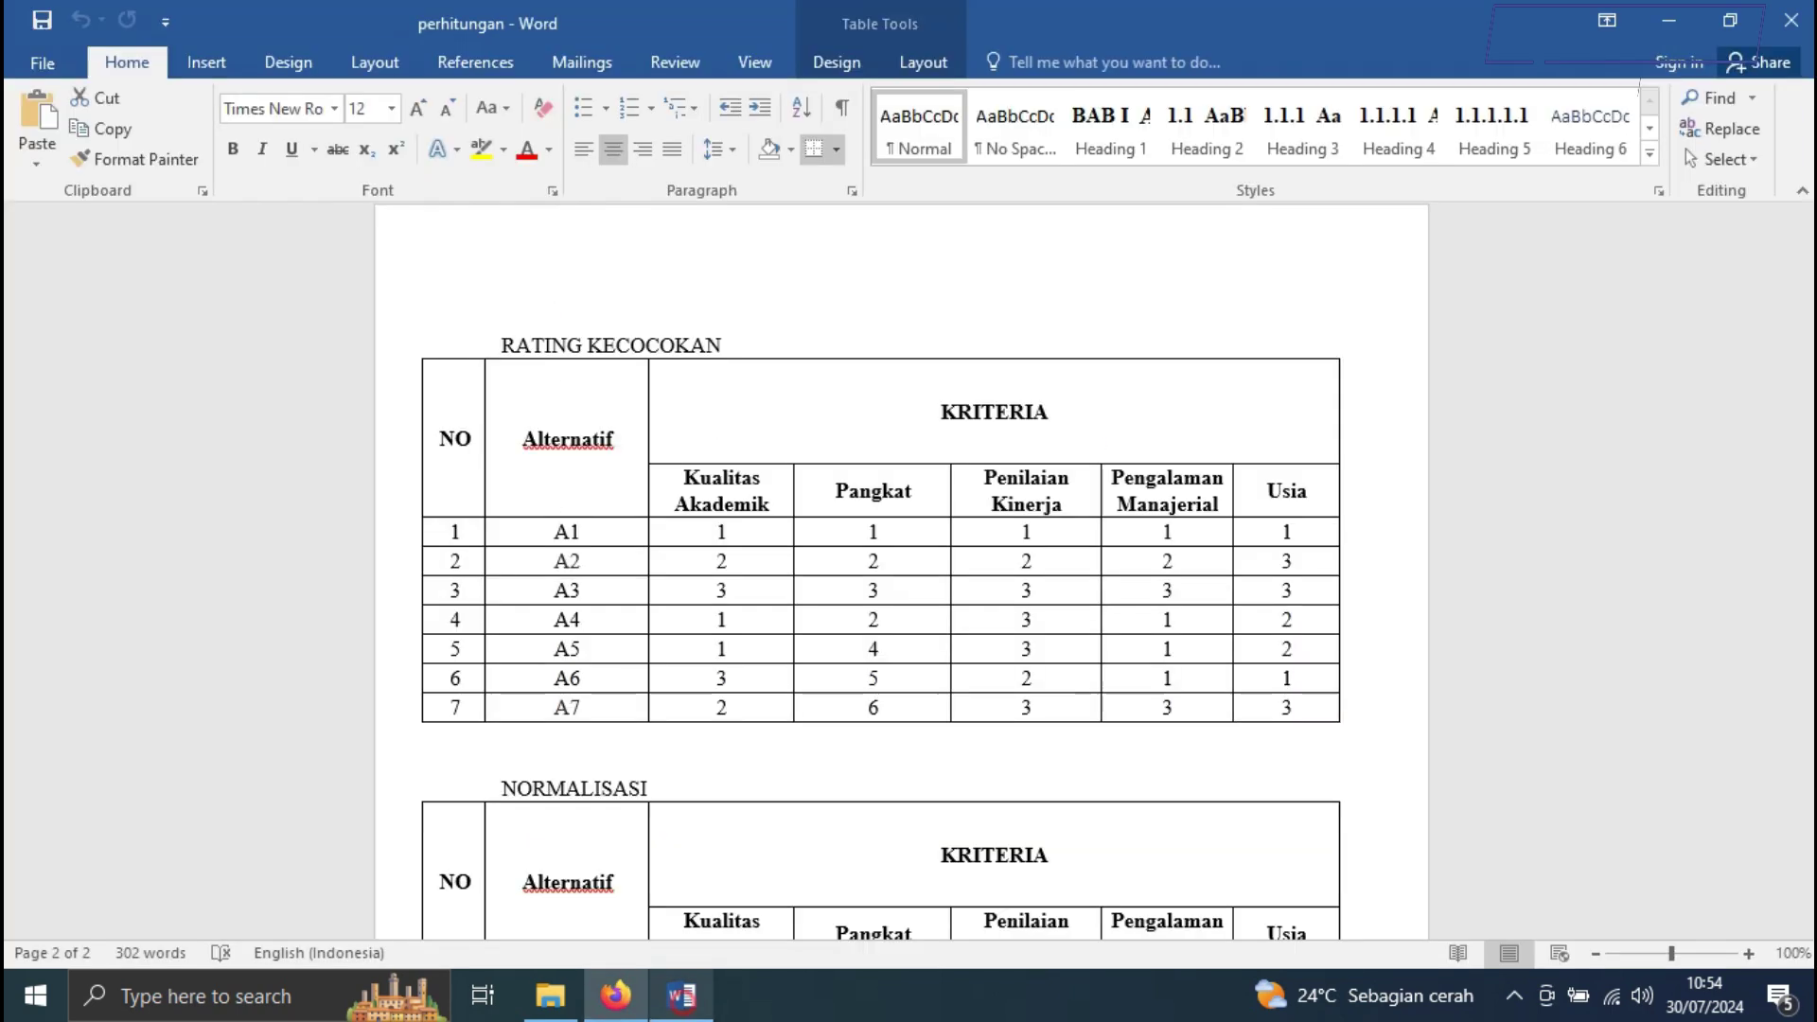
pyautogui.hotkey('alt', 'Tab')
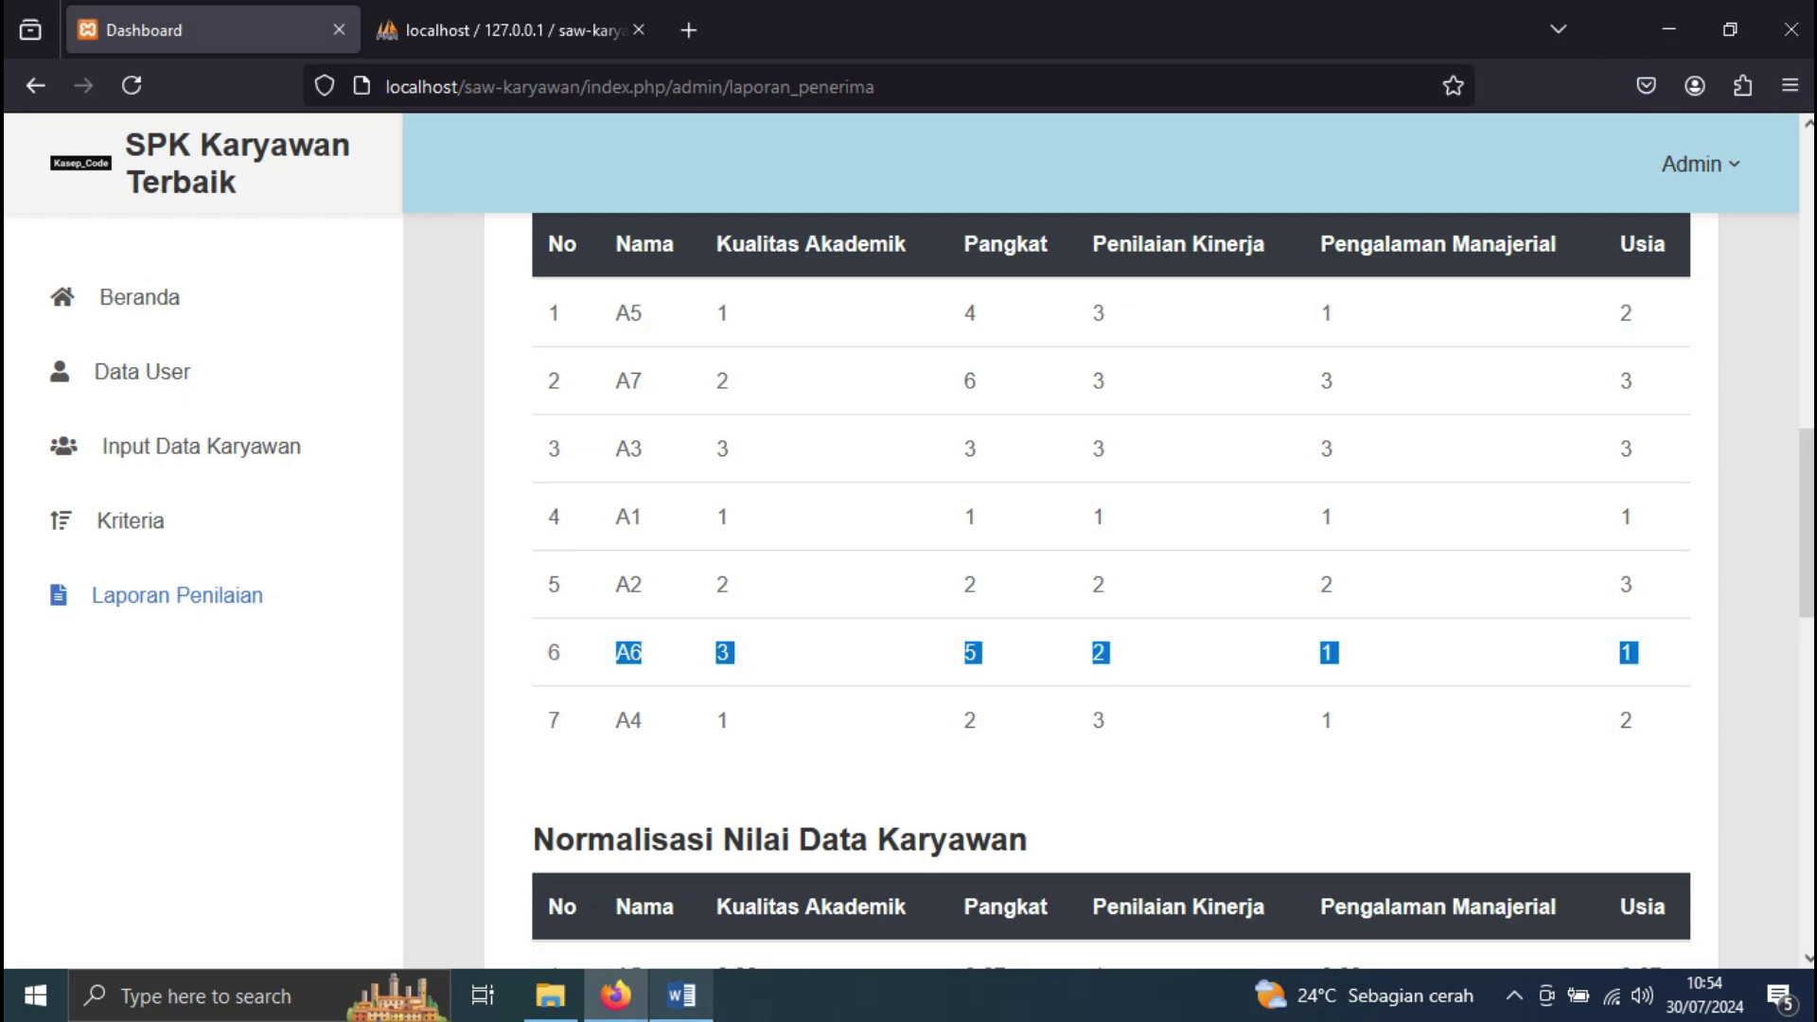
pyautogui.hotkey('alt', 'Tab')
pyautogui.moveTo(566, 707); pyautogui.dragTo(1286, 707)
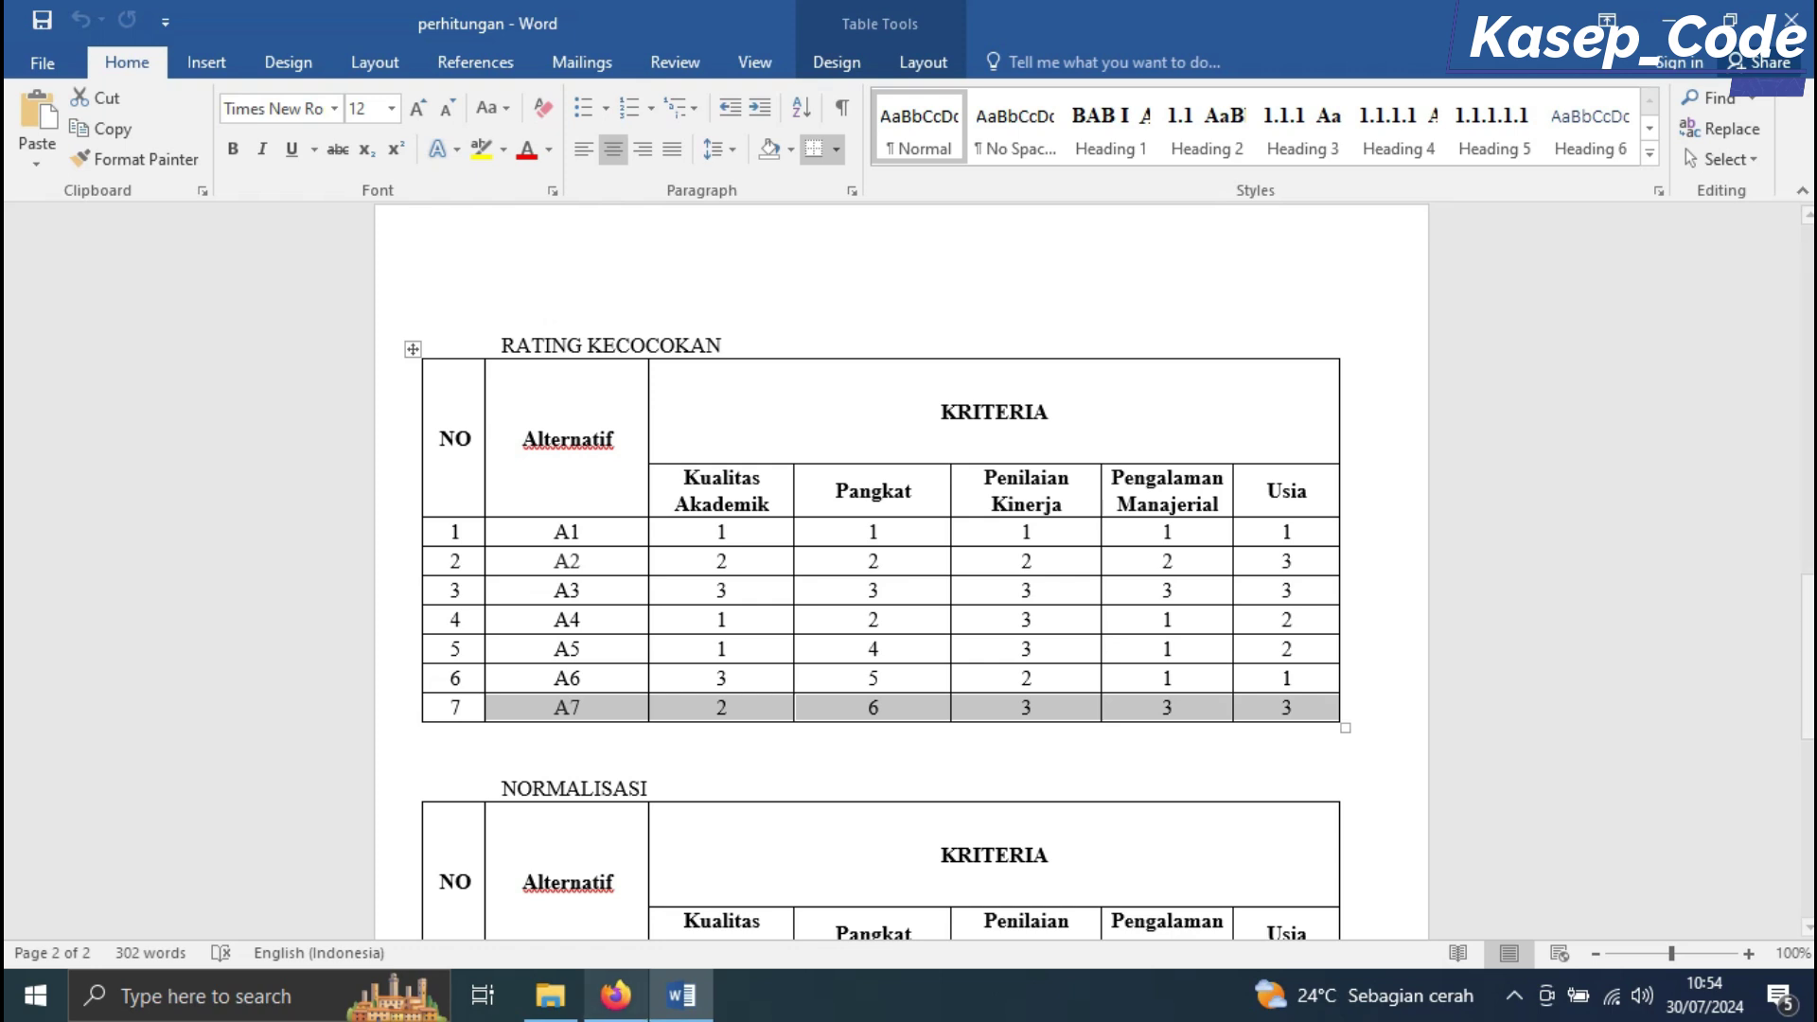
pyautogui.hotkey('alt', 'Tab')
pyautogui.moveTo(610, 380); pyautogui.dragTo(1339, 380)
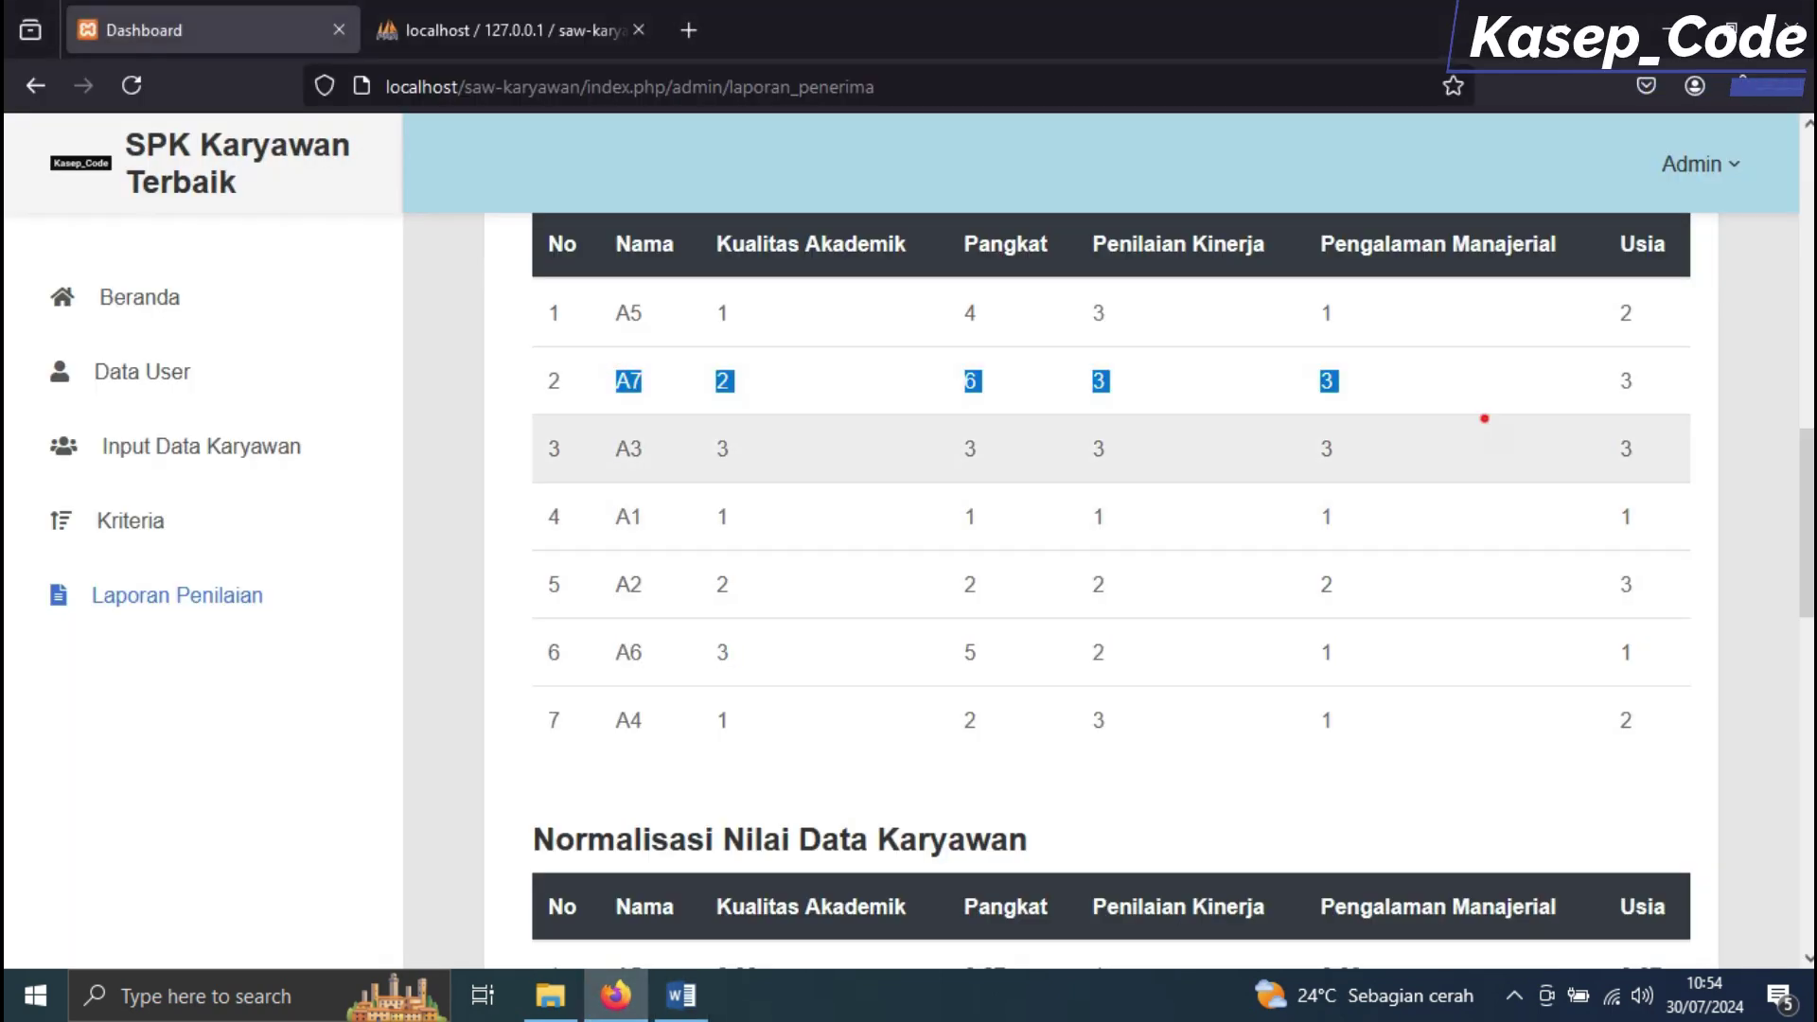
pyautogui.click(1483, 416)
pyautogui.scroll(-5, 1111, 586)
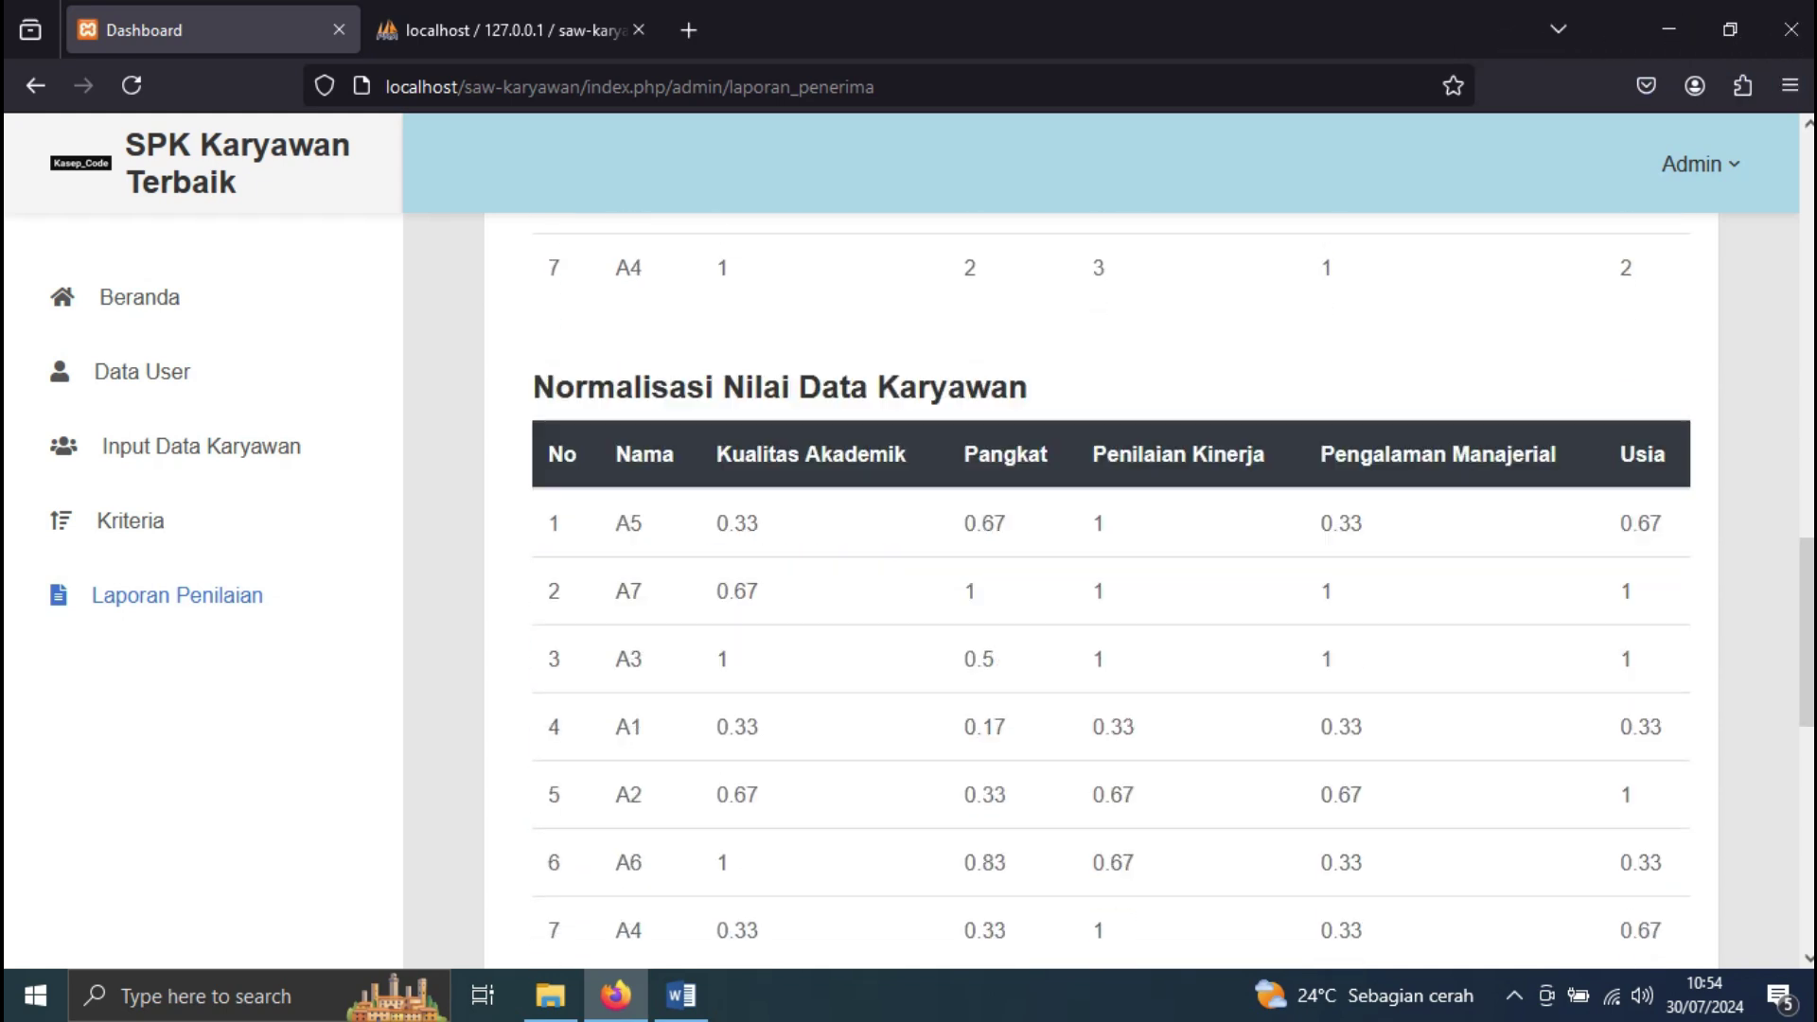
# Mark row A1 in both the Word and report normalization tables: 0.33, 0.17, 0.33, 0.33, 0.33
pyautogui.click(681, 994)
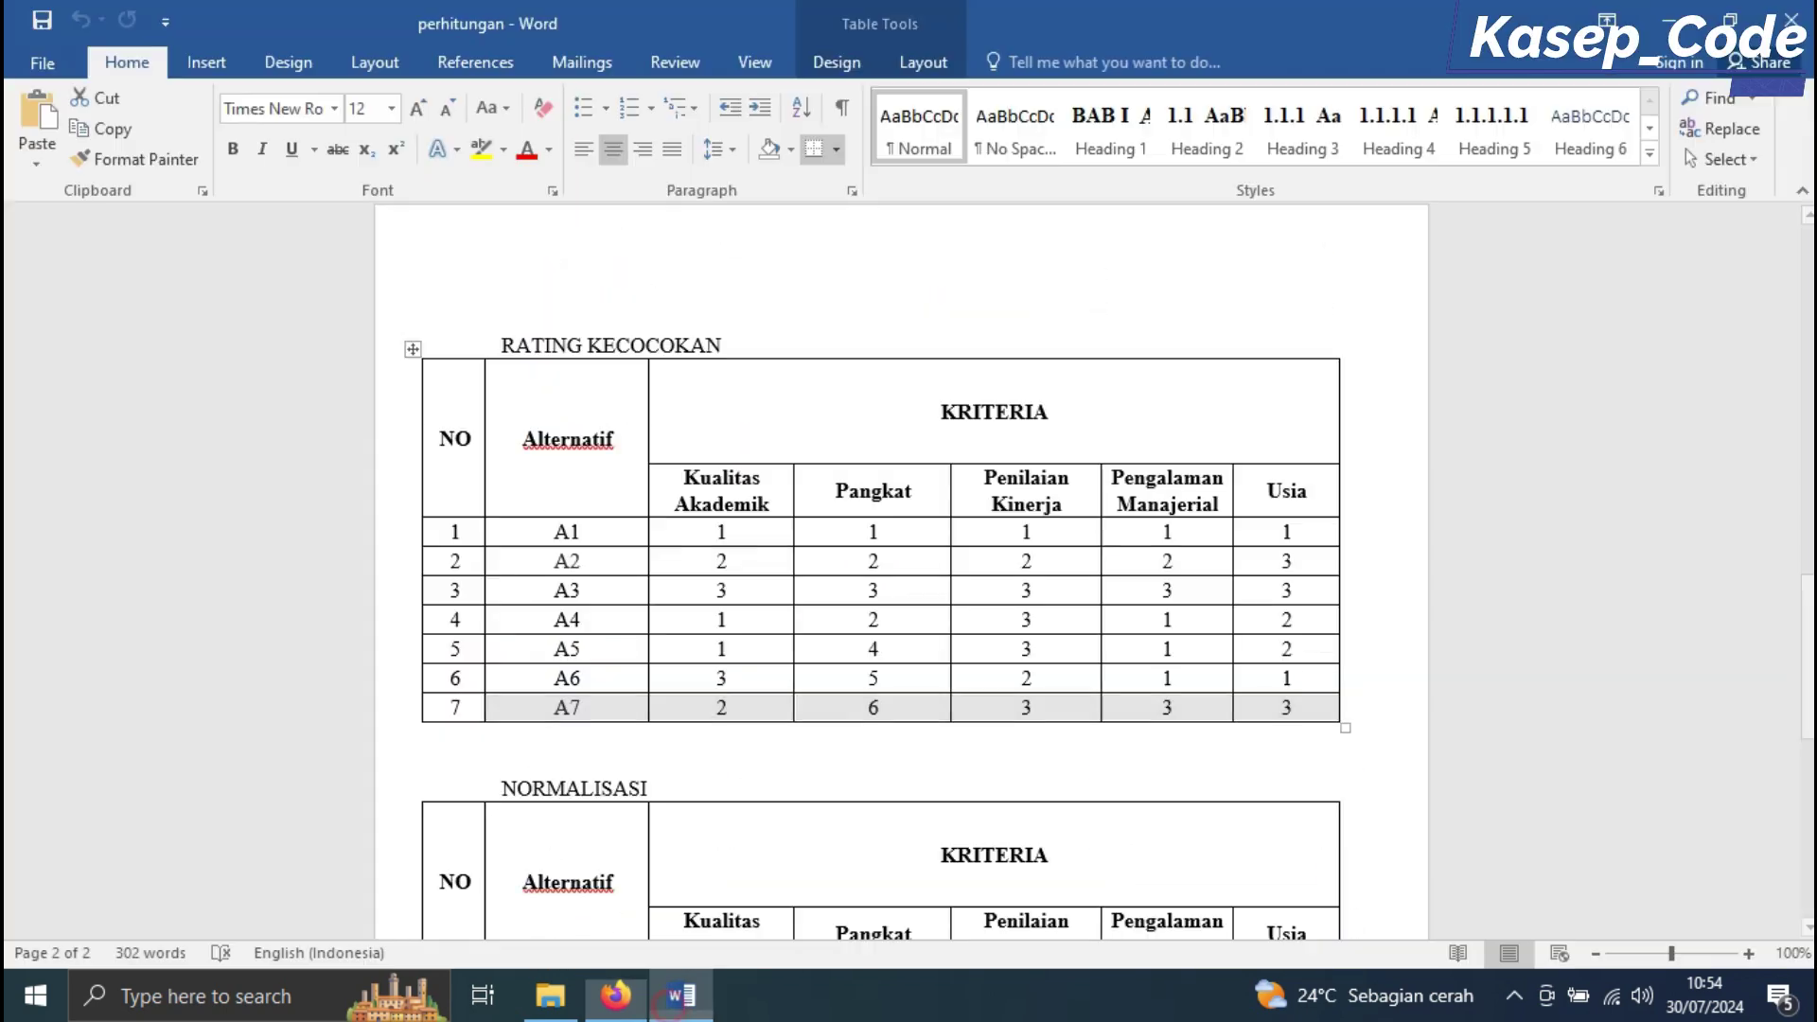
pyautogui.scroll(-2, 909, 568)
pyautogui.scroll(-3, 885, 570)
pyautogui.moveTo(537, 661); pyautogui.dragTo(1296, 657)
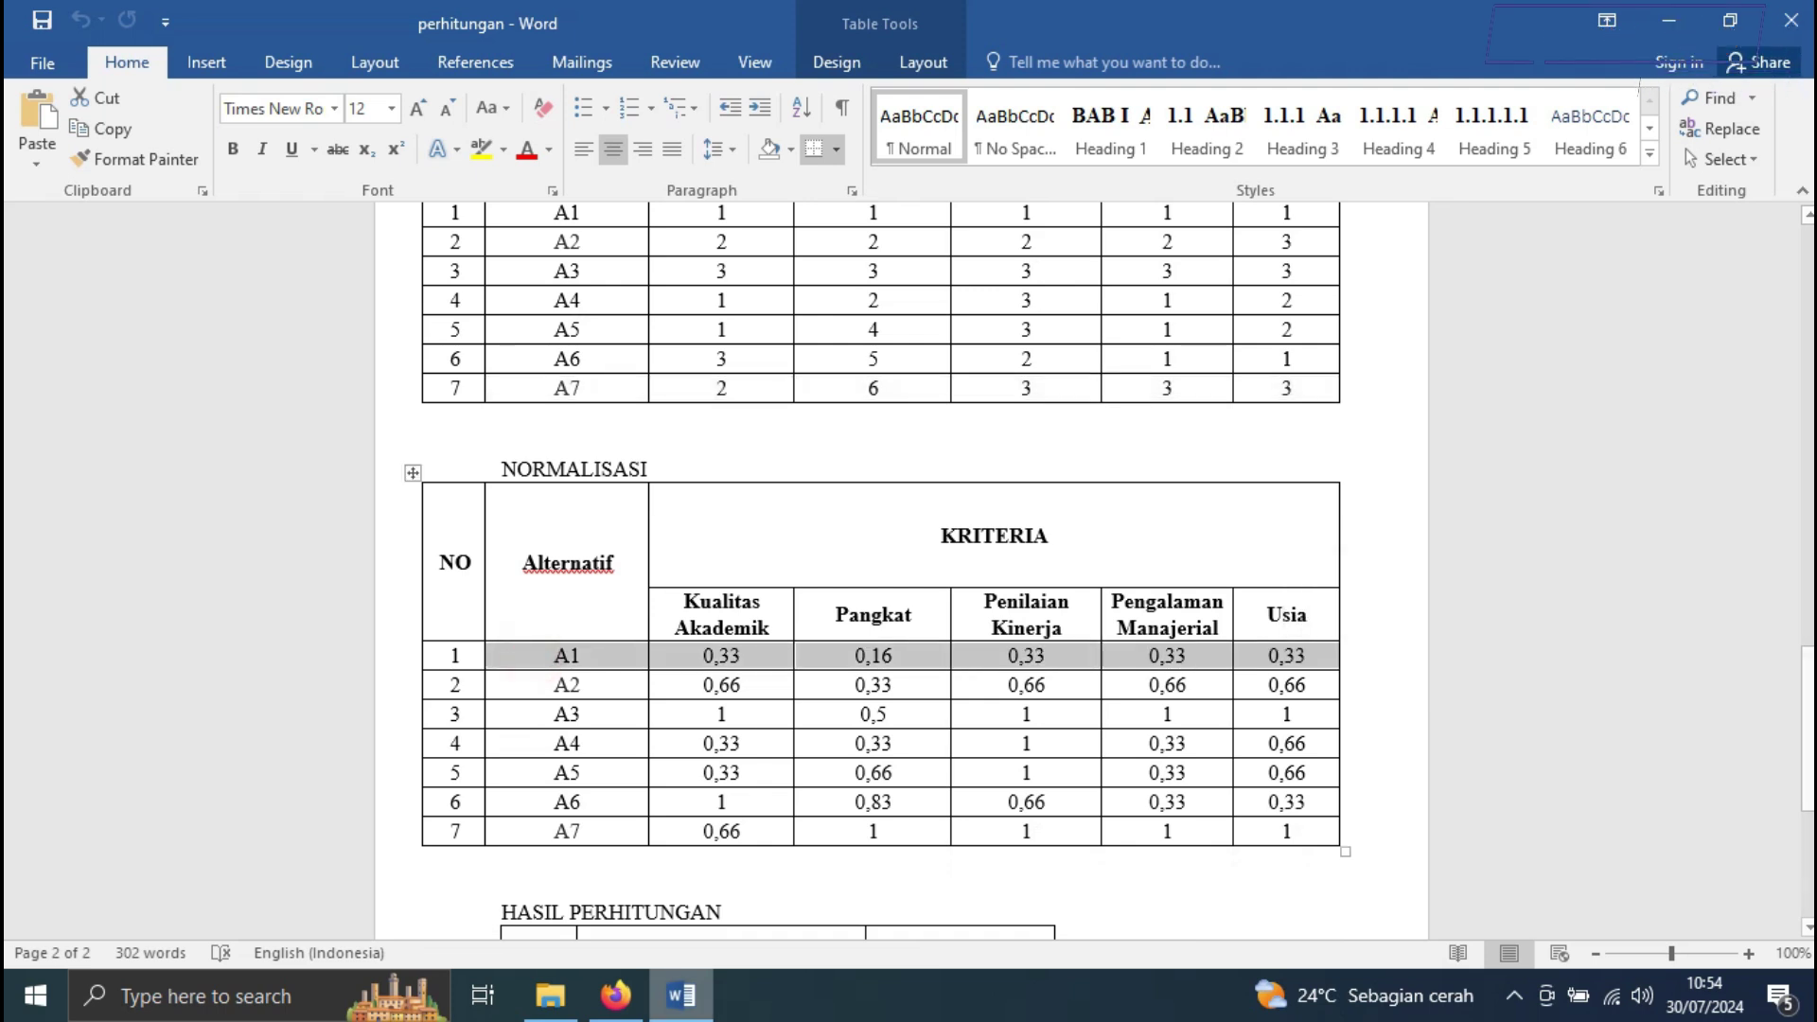
pyautogui.hotkey('alt', 'Tab')
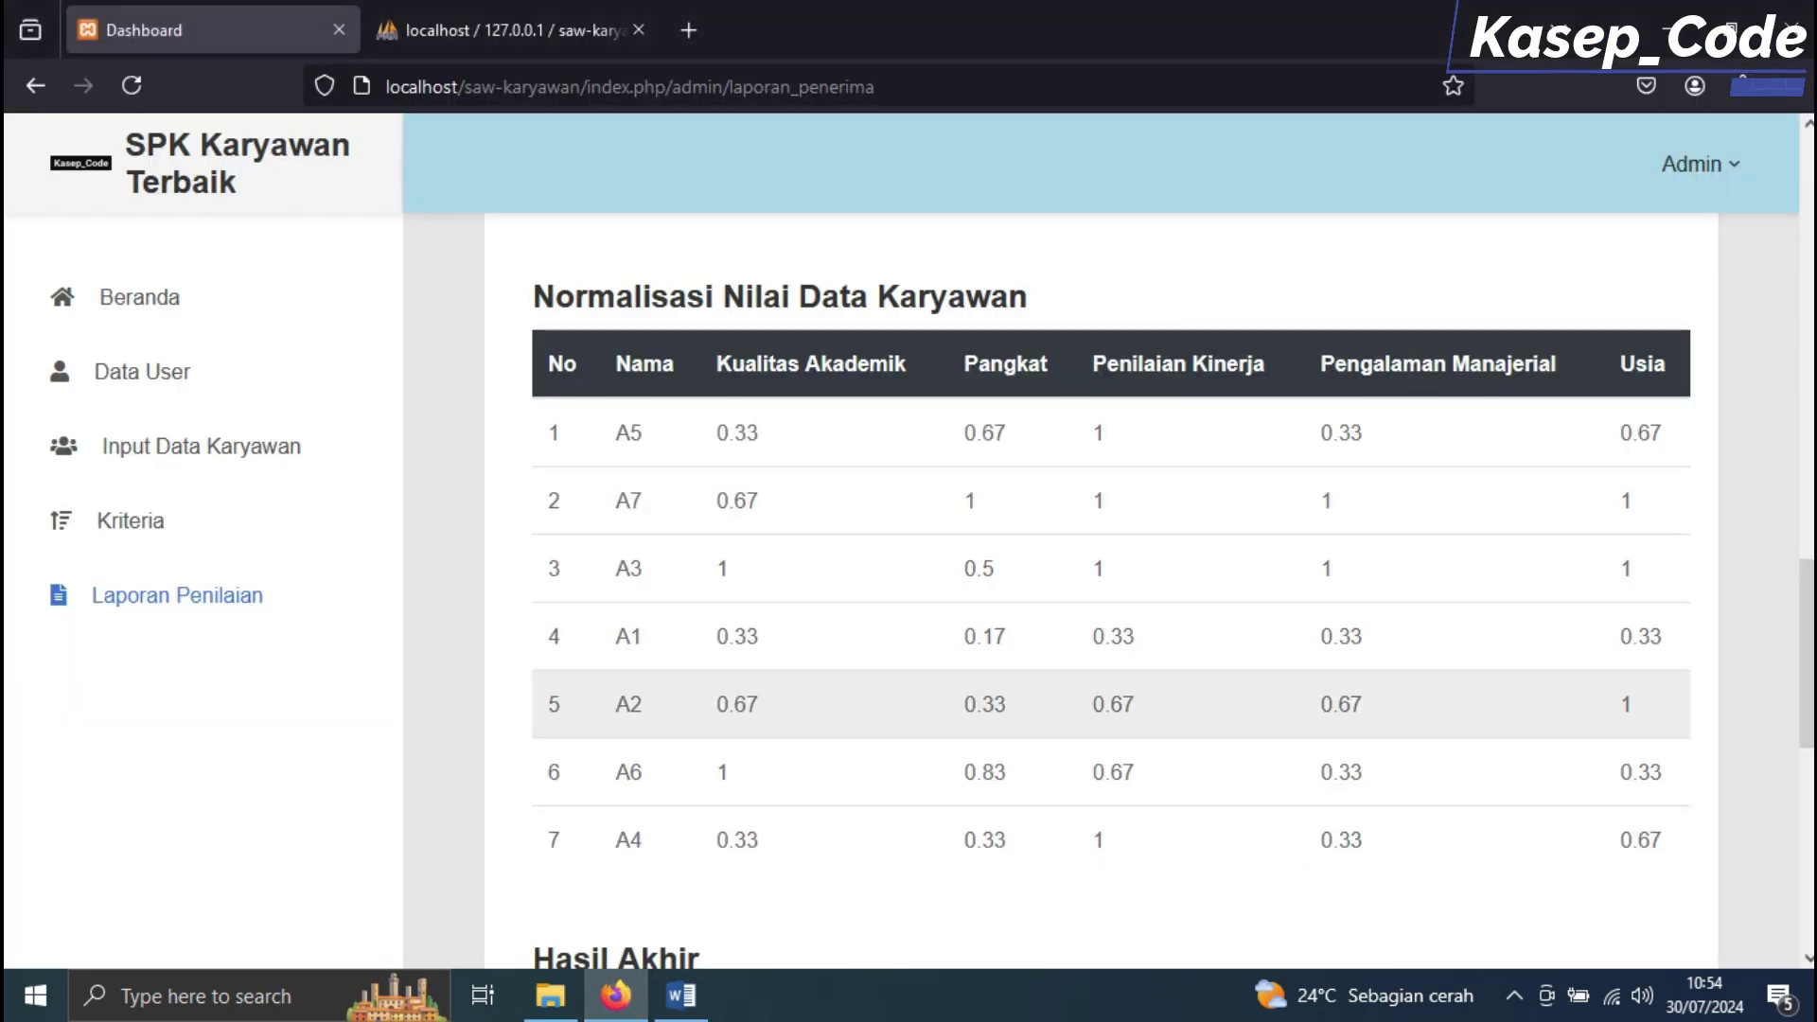
pyautogui.moveTo(611, 636); pyautogui.dragTo(1662, 636)
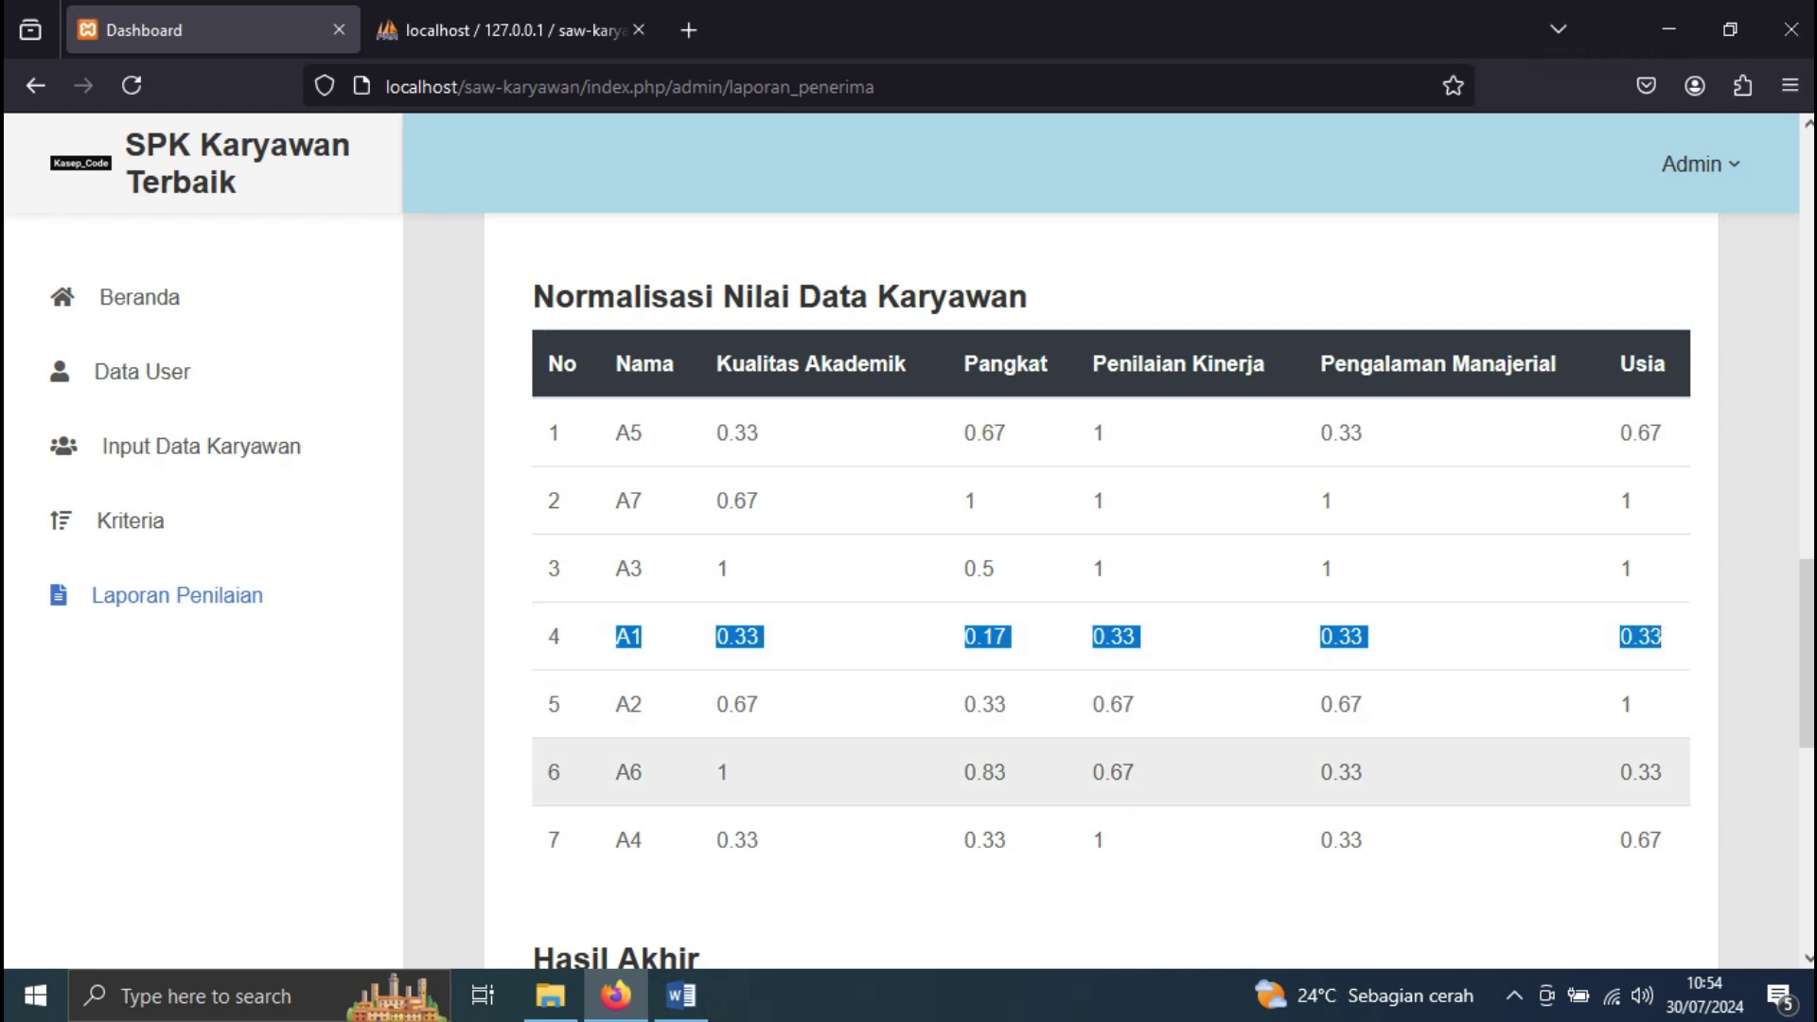